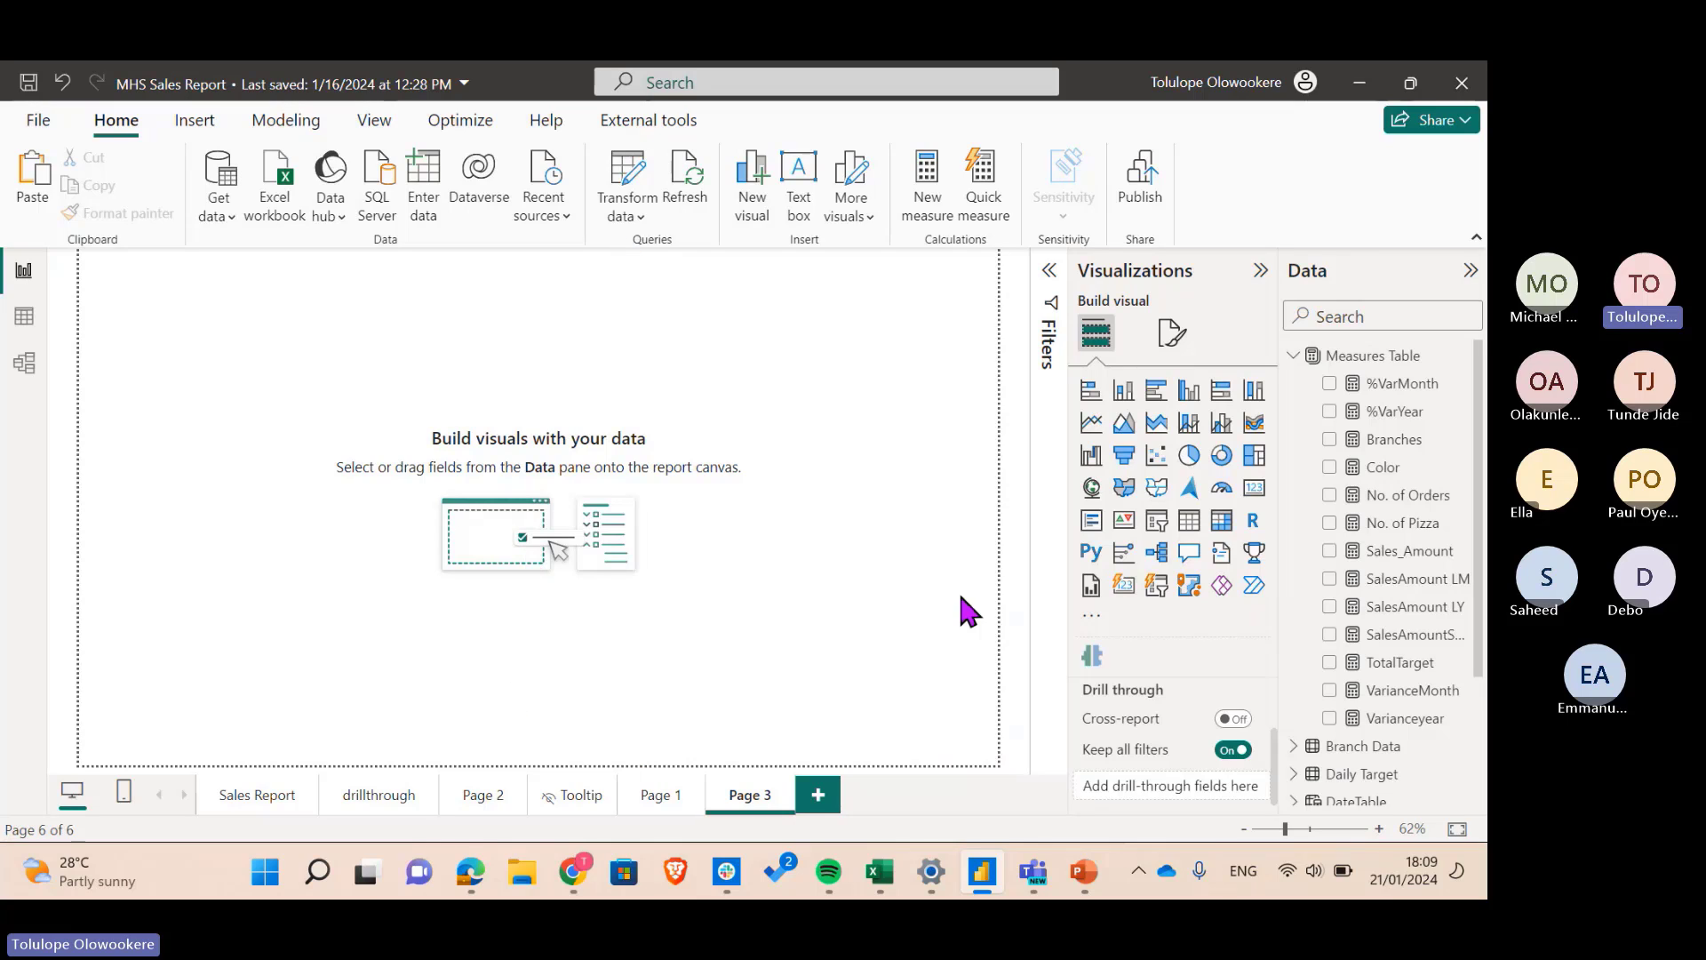
- Add a slicer to Page 3 showing the DateTable Month field
click(1156, 520)
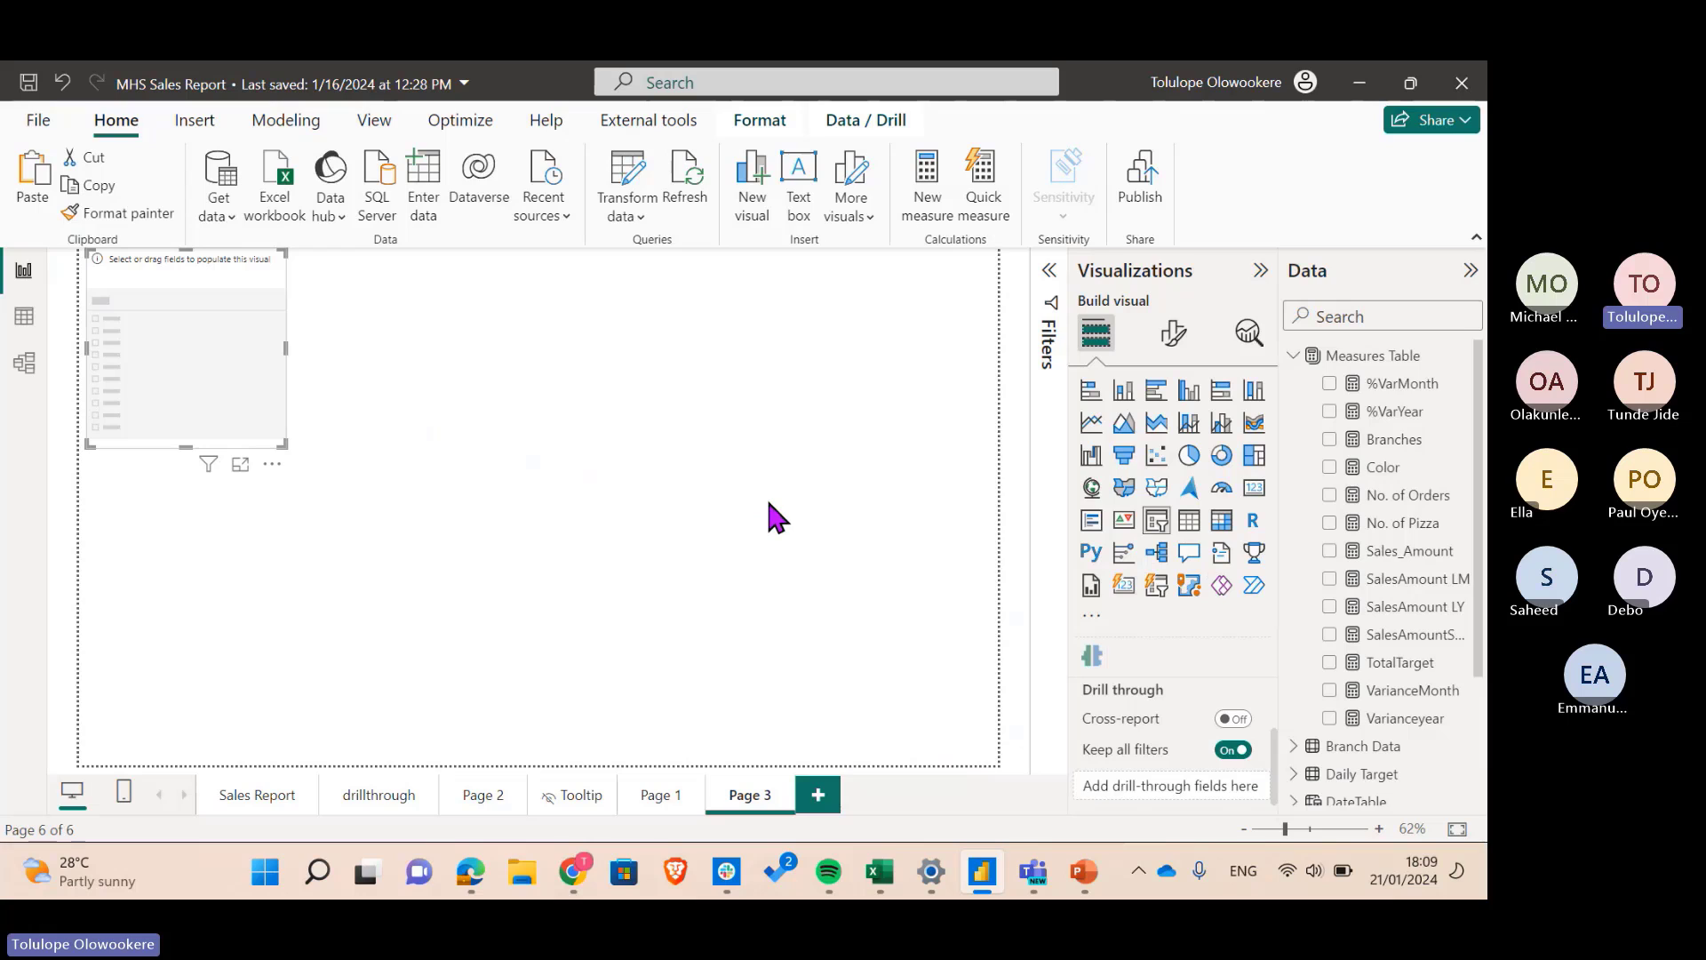
click(1295, 356)
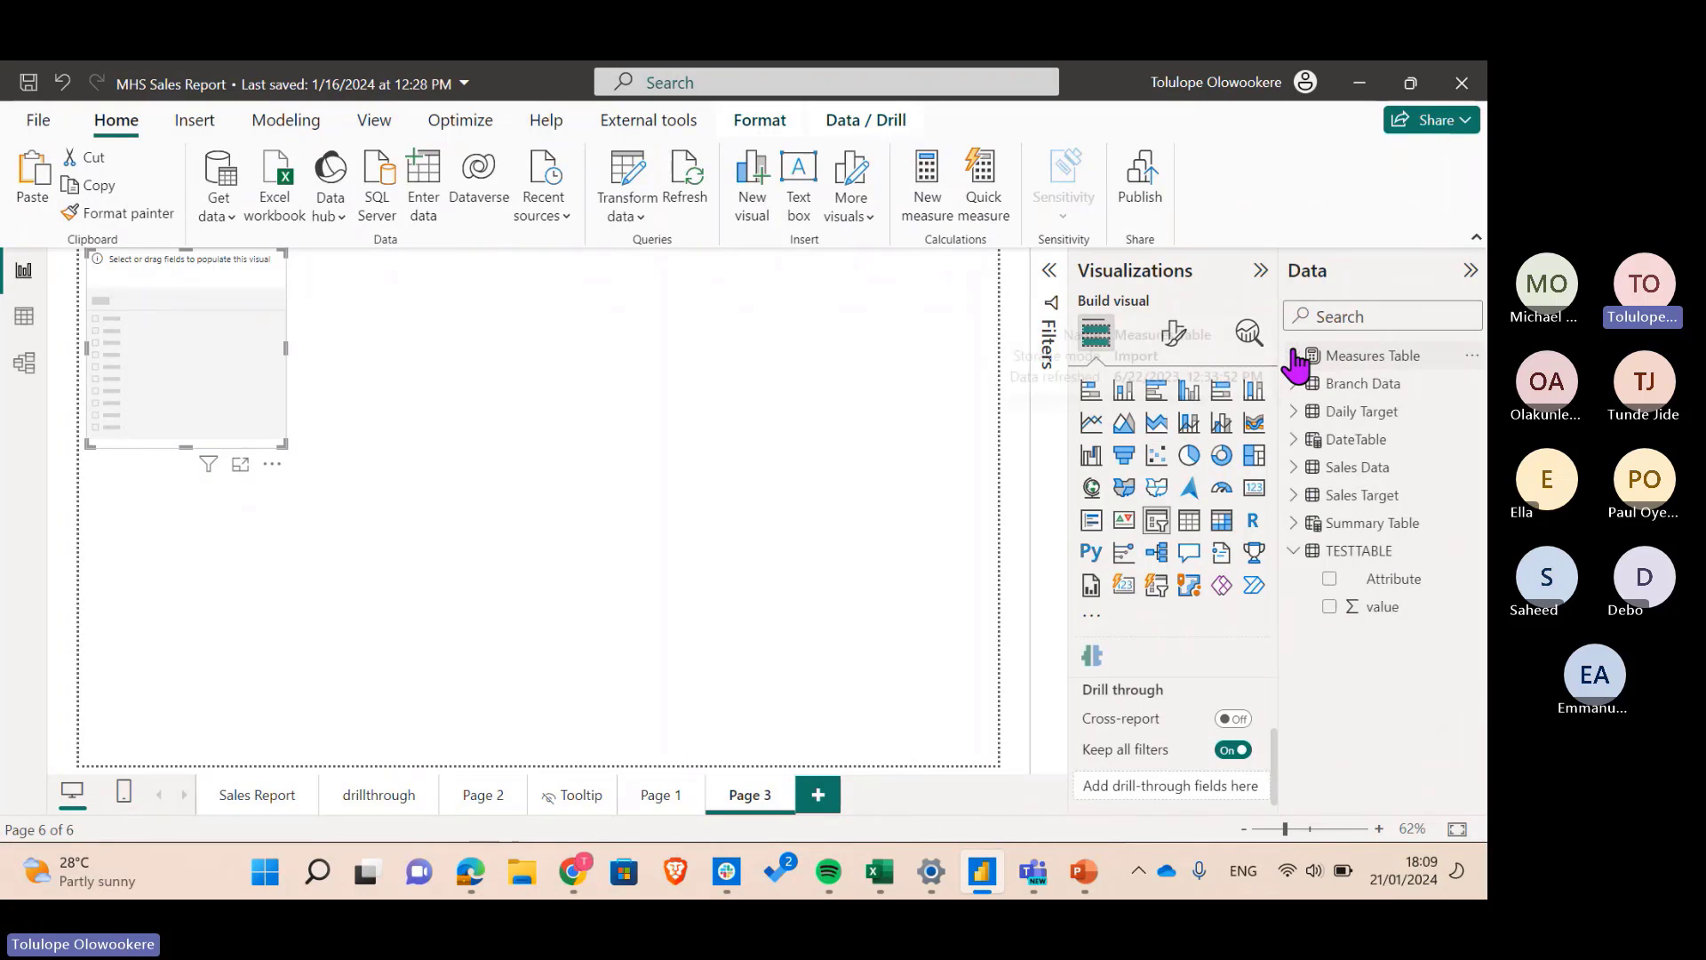
click(1324, 551)
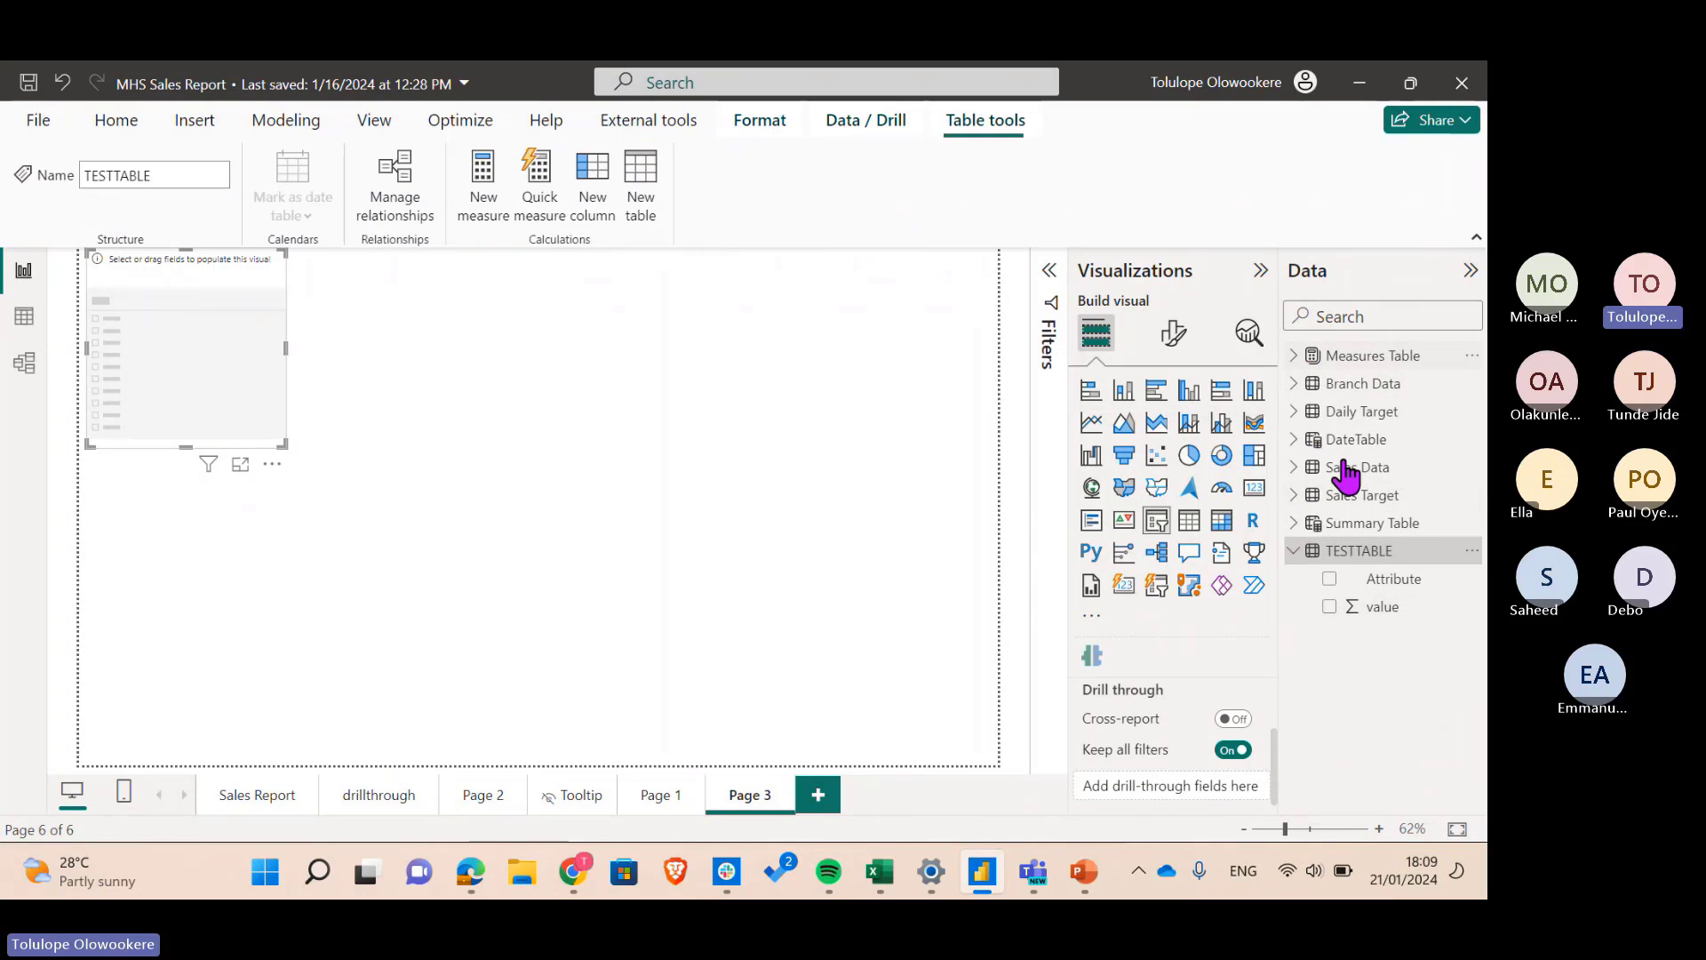
click(1293, 551)
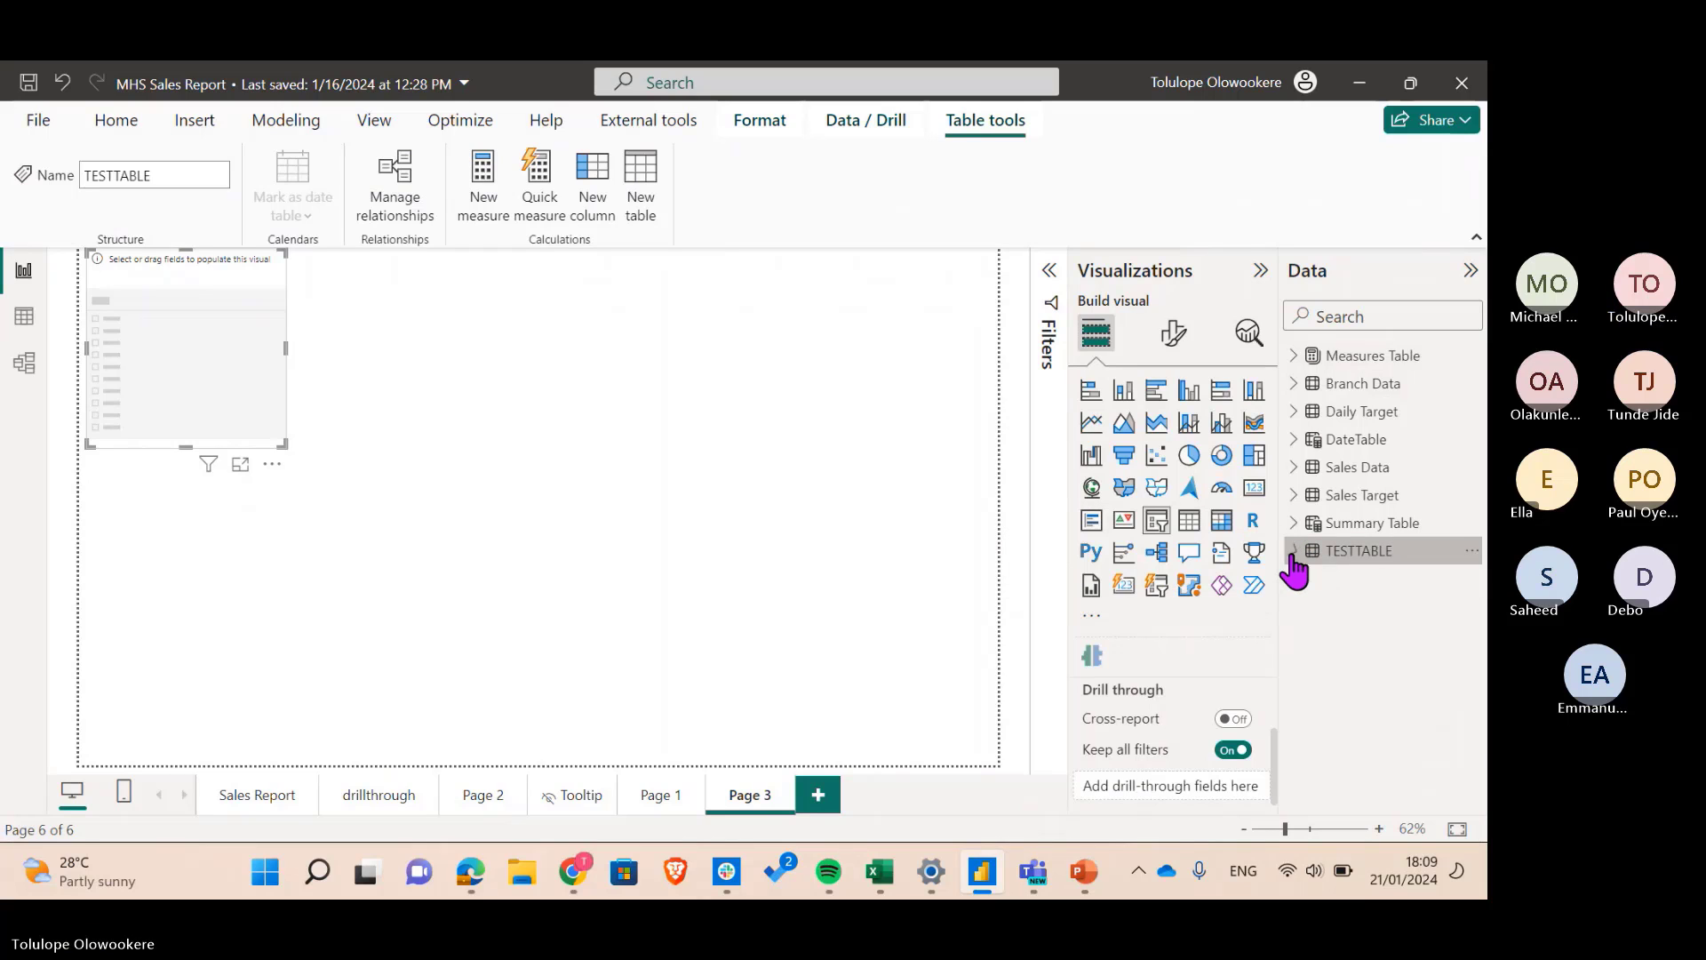
click(1293, 439)
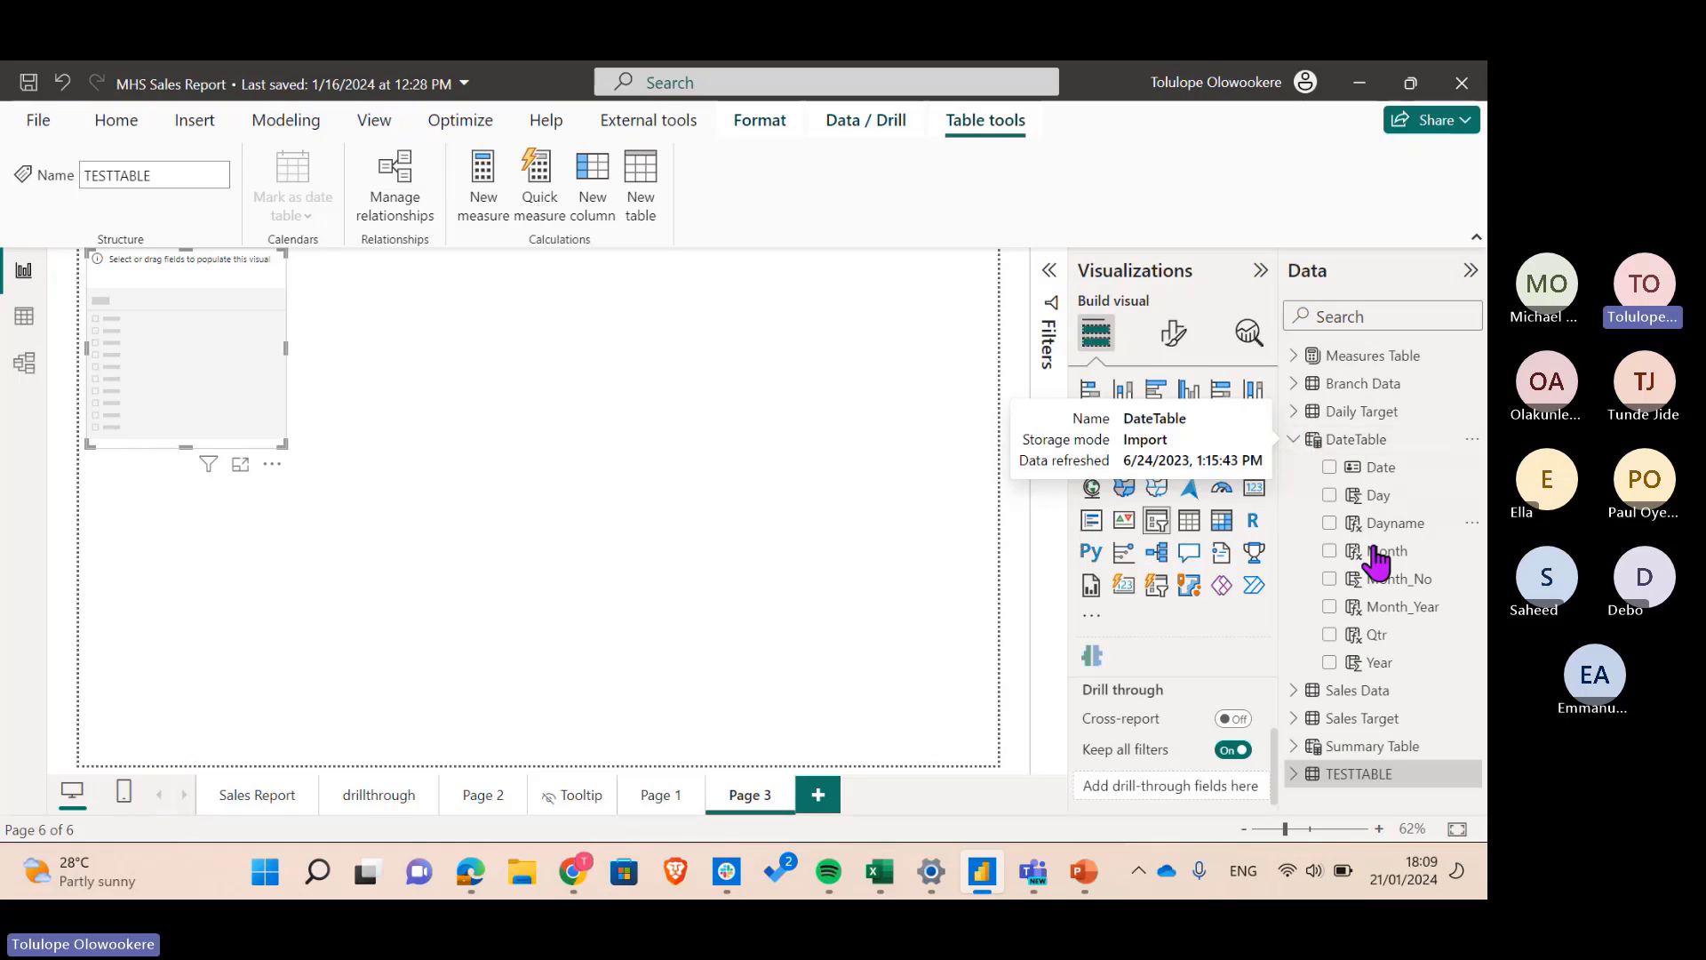
click(1330, 551)
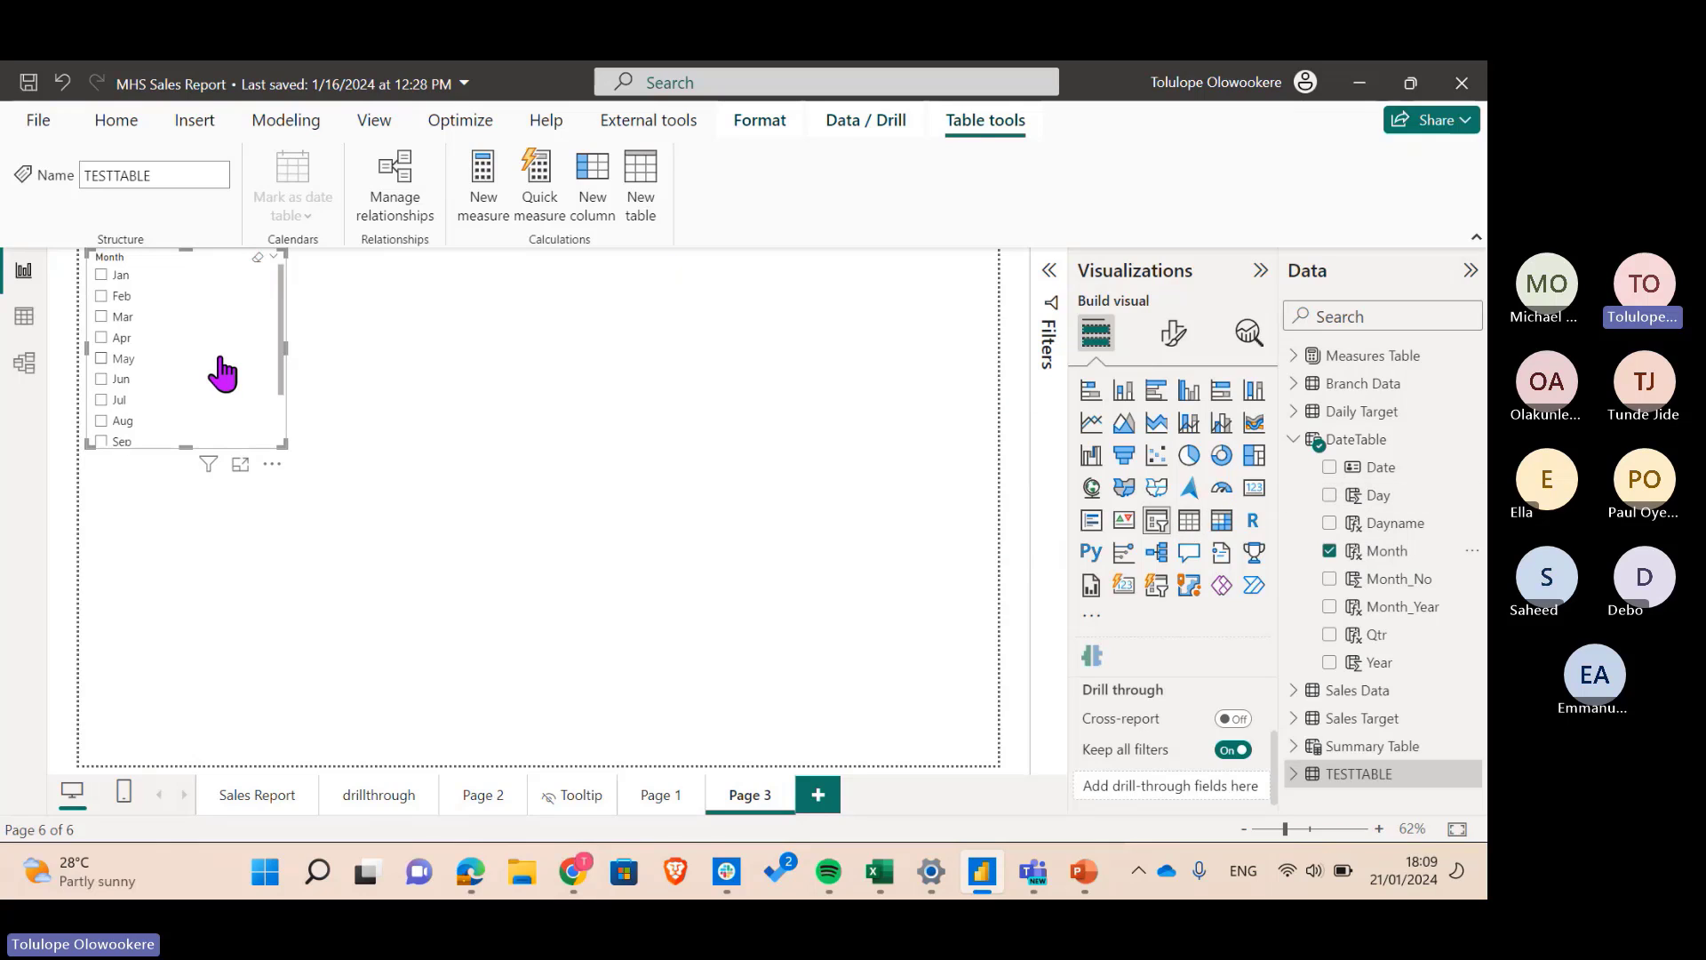
- Set the slicer style to Tile, then remove Month from the slicer
click(1175, 335)
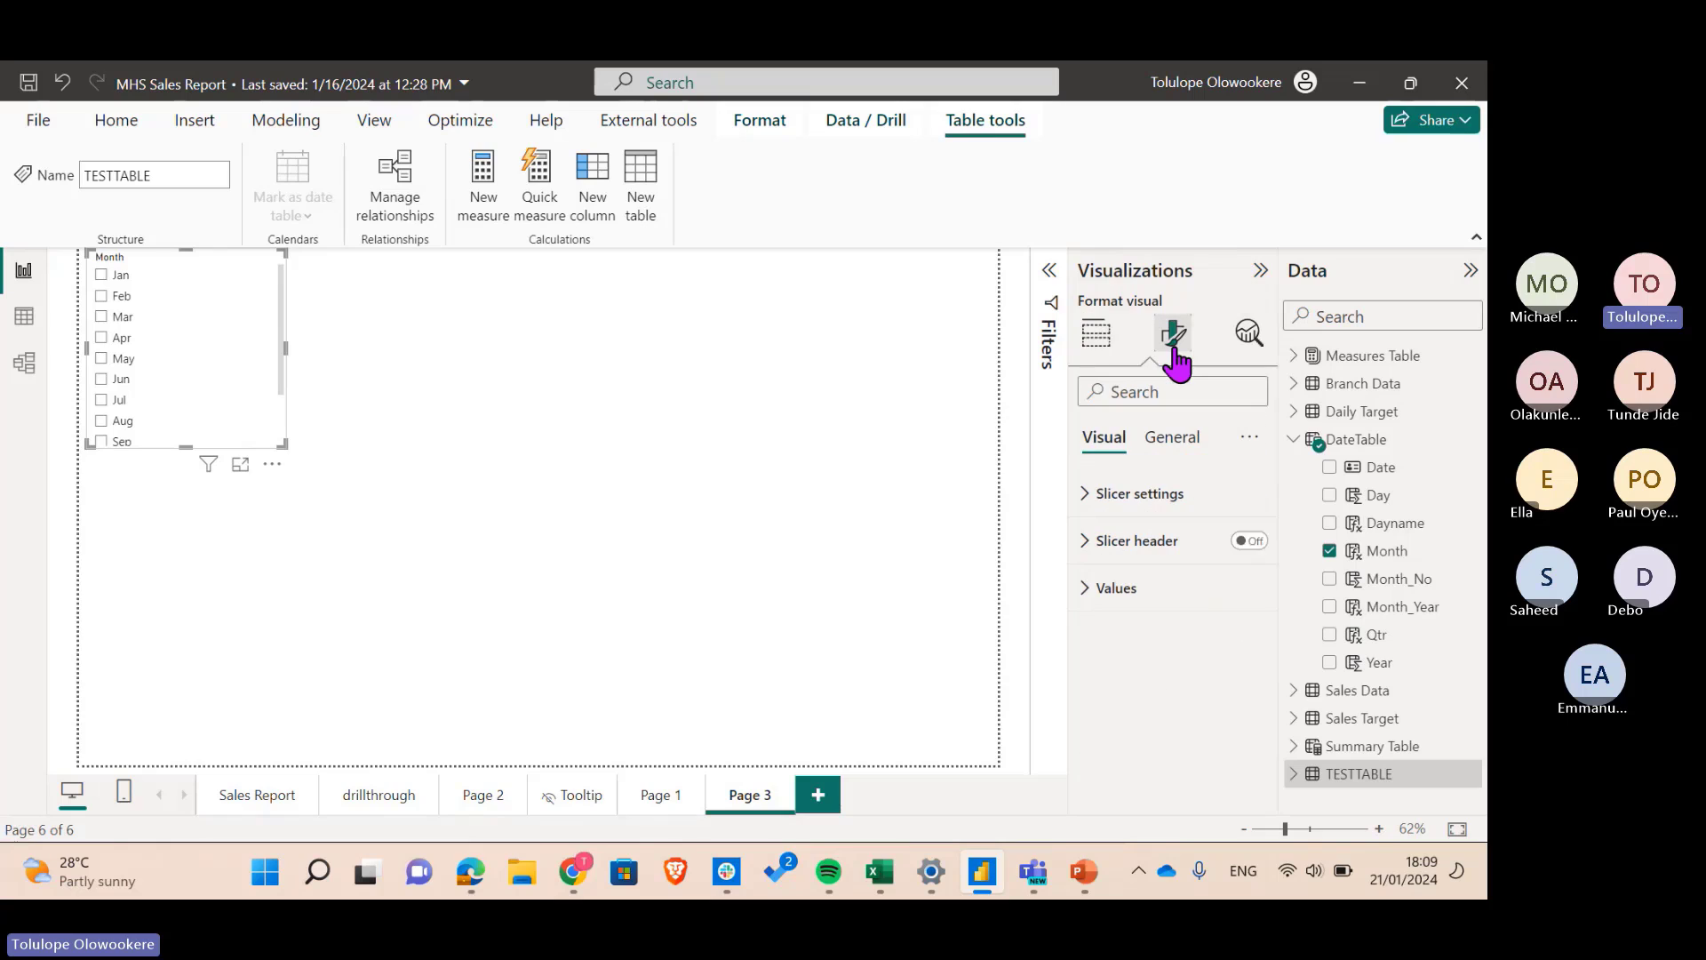
click(1103, 519)
click(1157, 609)
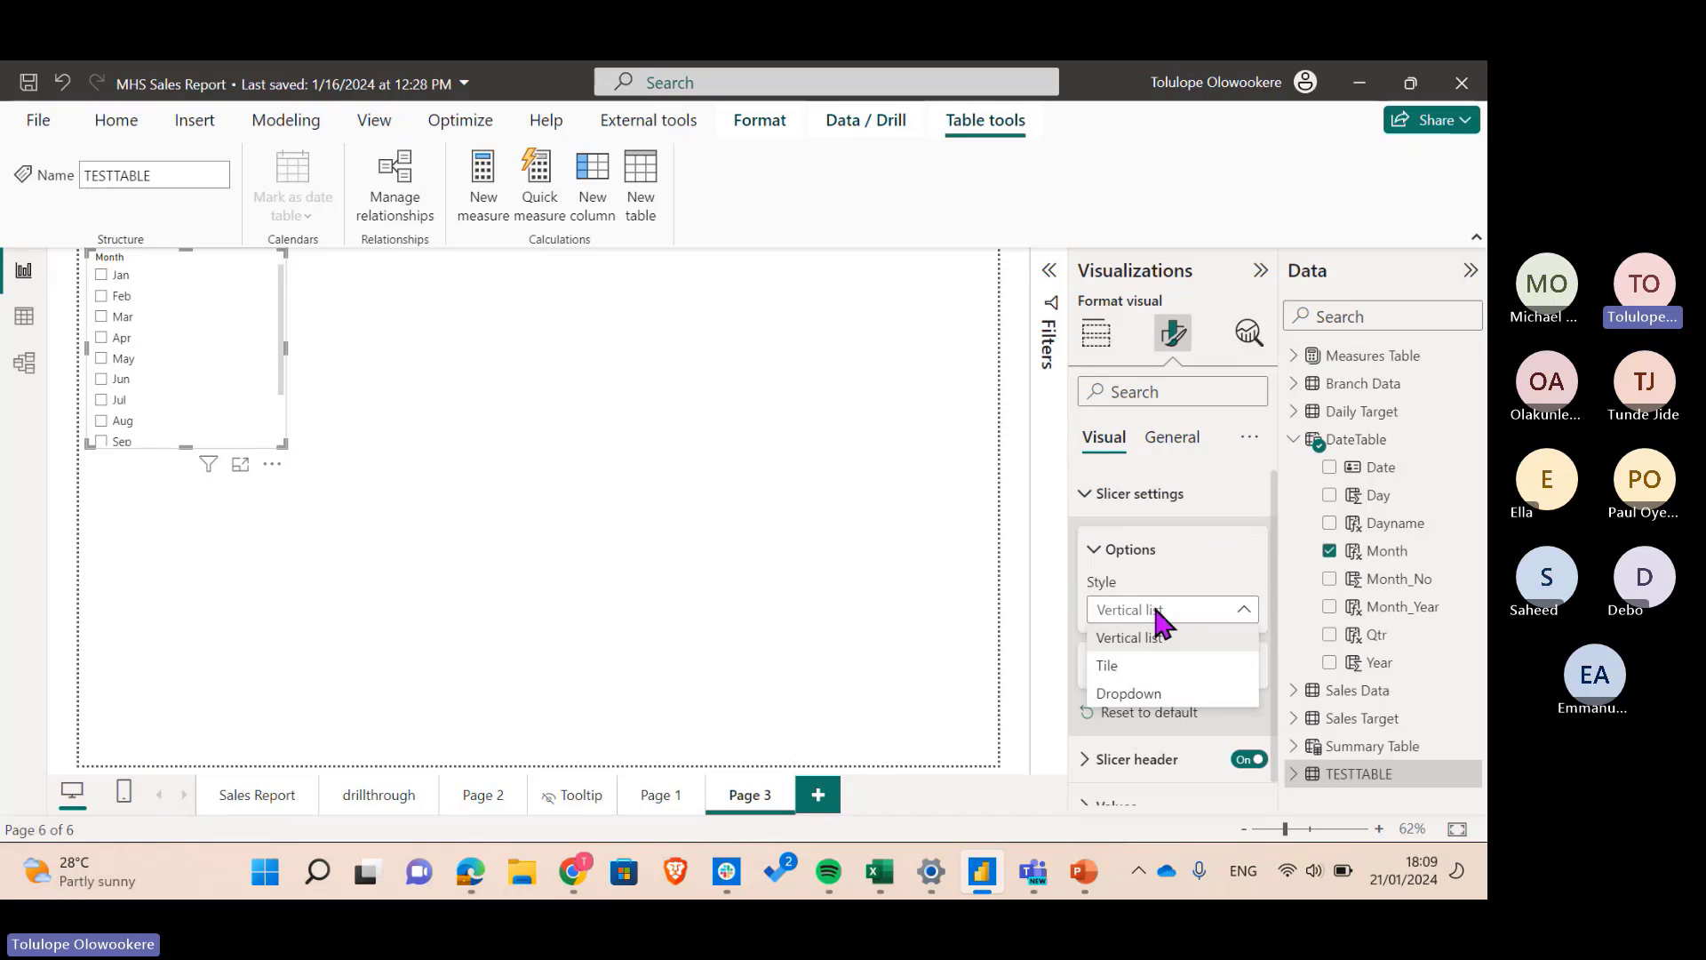
click(1107, 666)
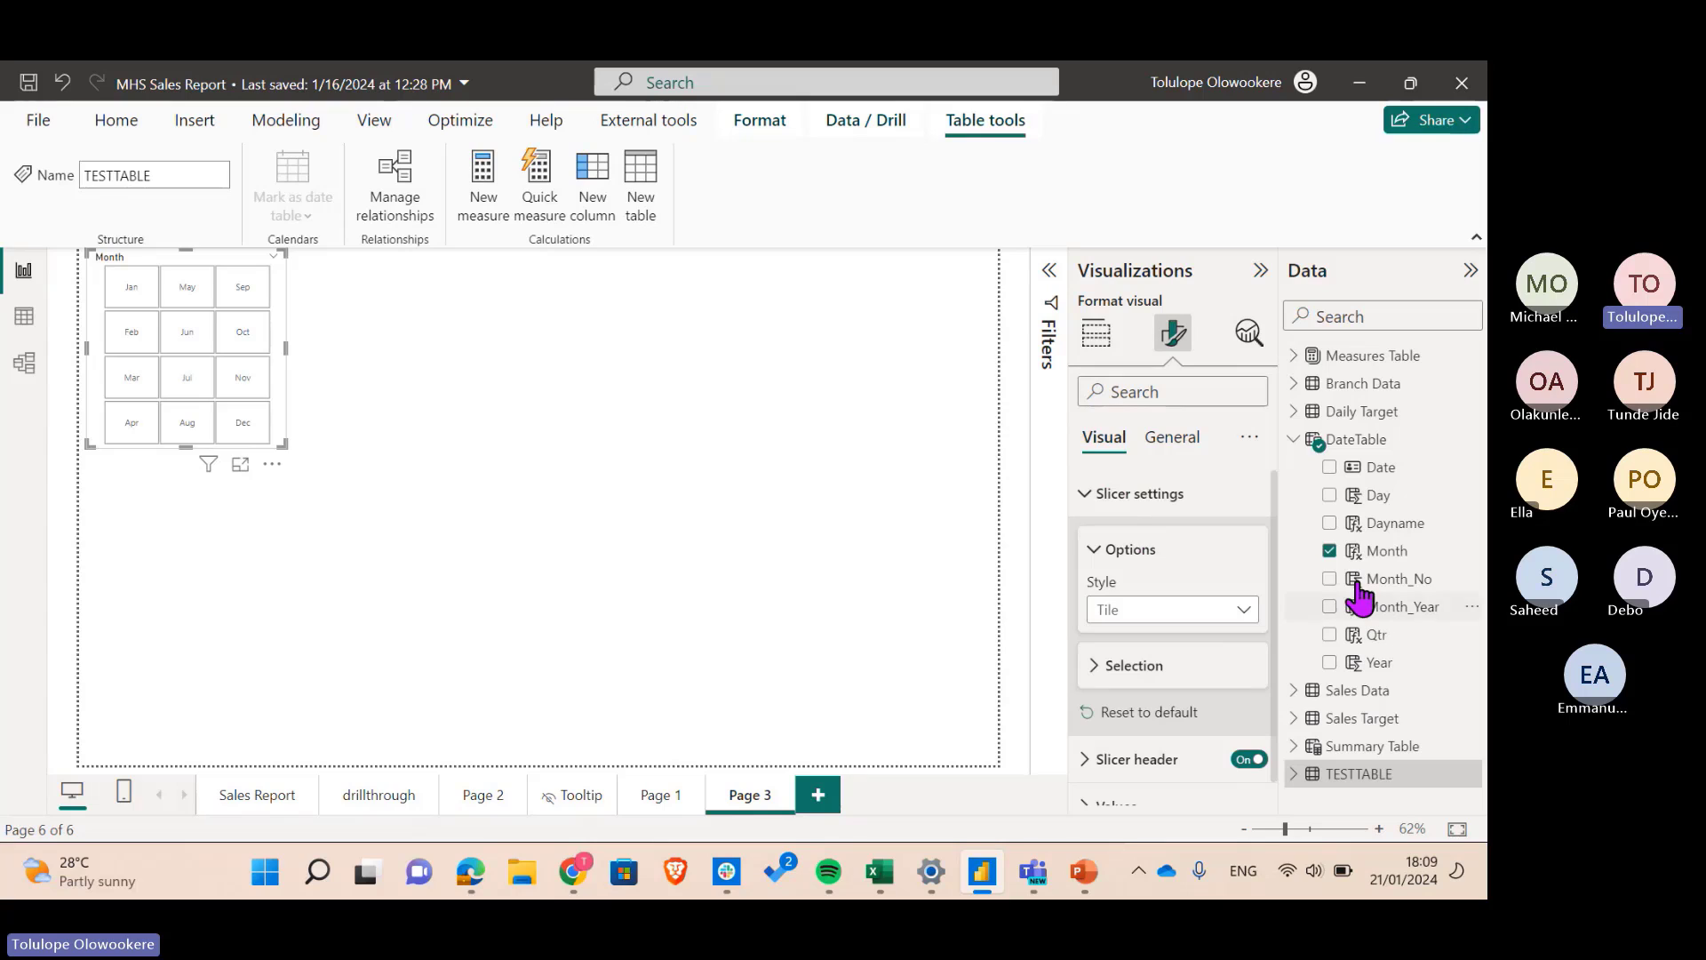
click(1331, 552)
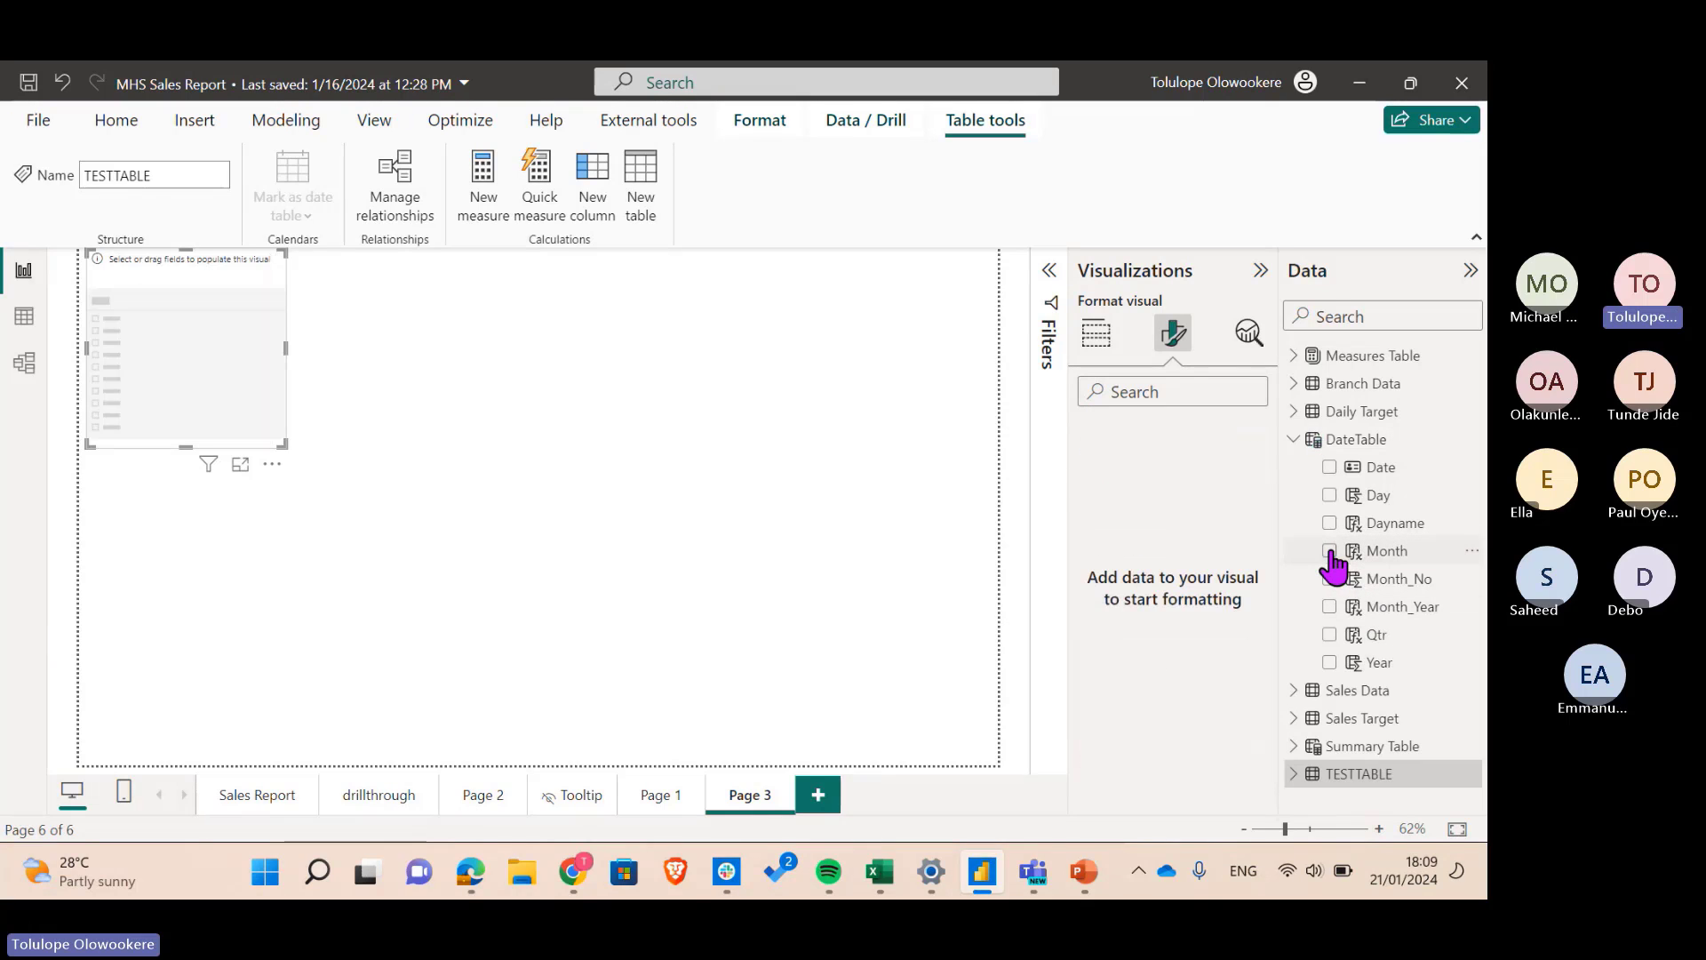
- Add Year to the slicer, resize it to one wide row, and move it right and down
click(1329, 663)
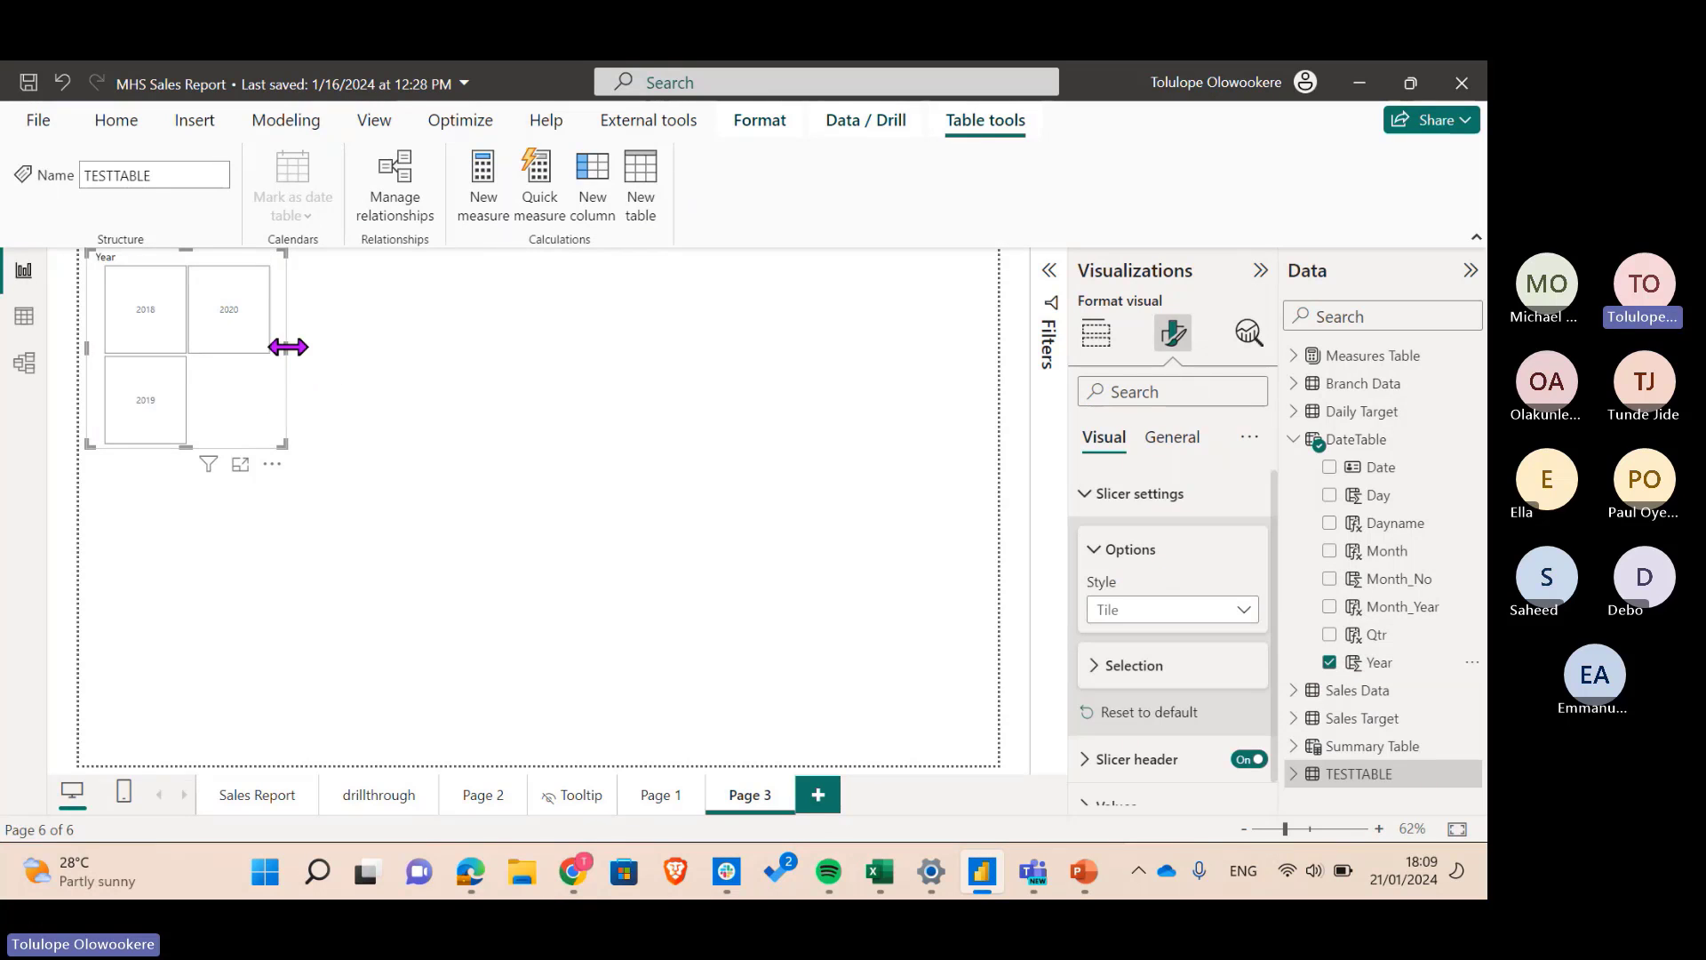
drag(288, 346, 723, 447)
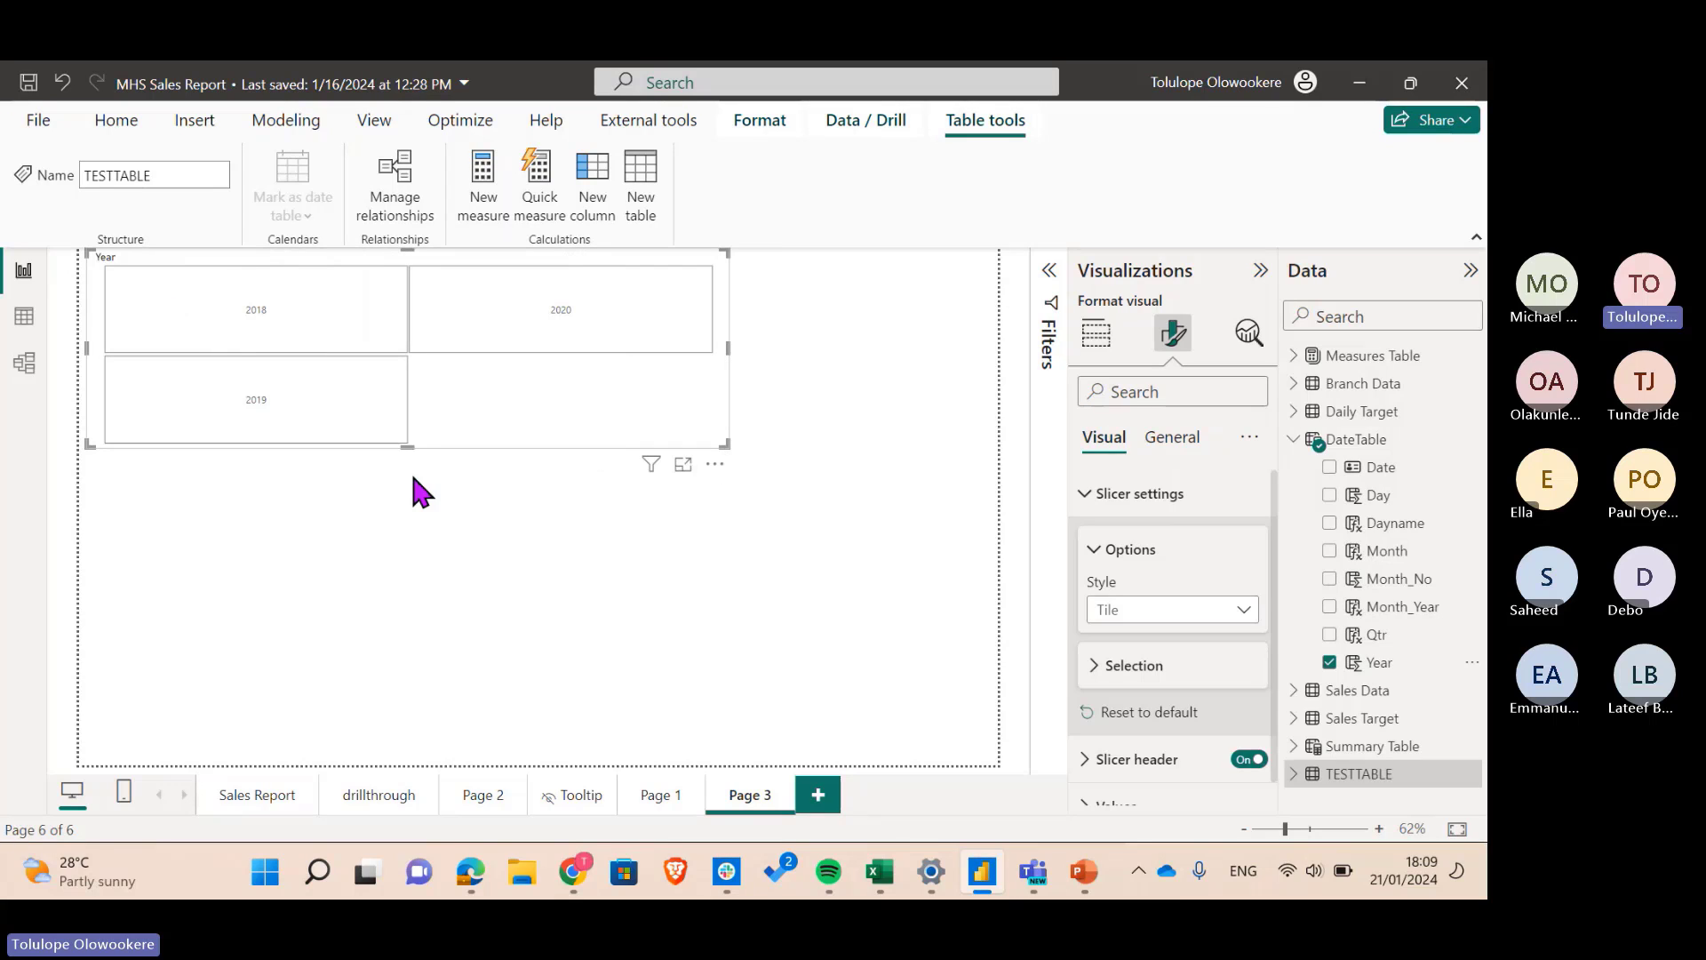
drag(407, 448, 403, 315)
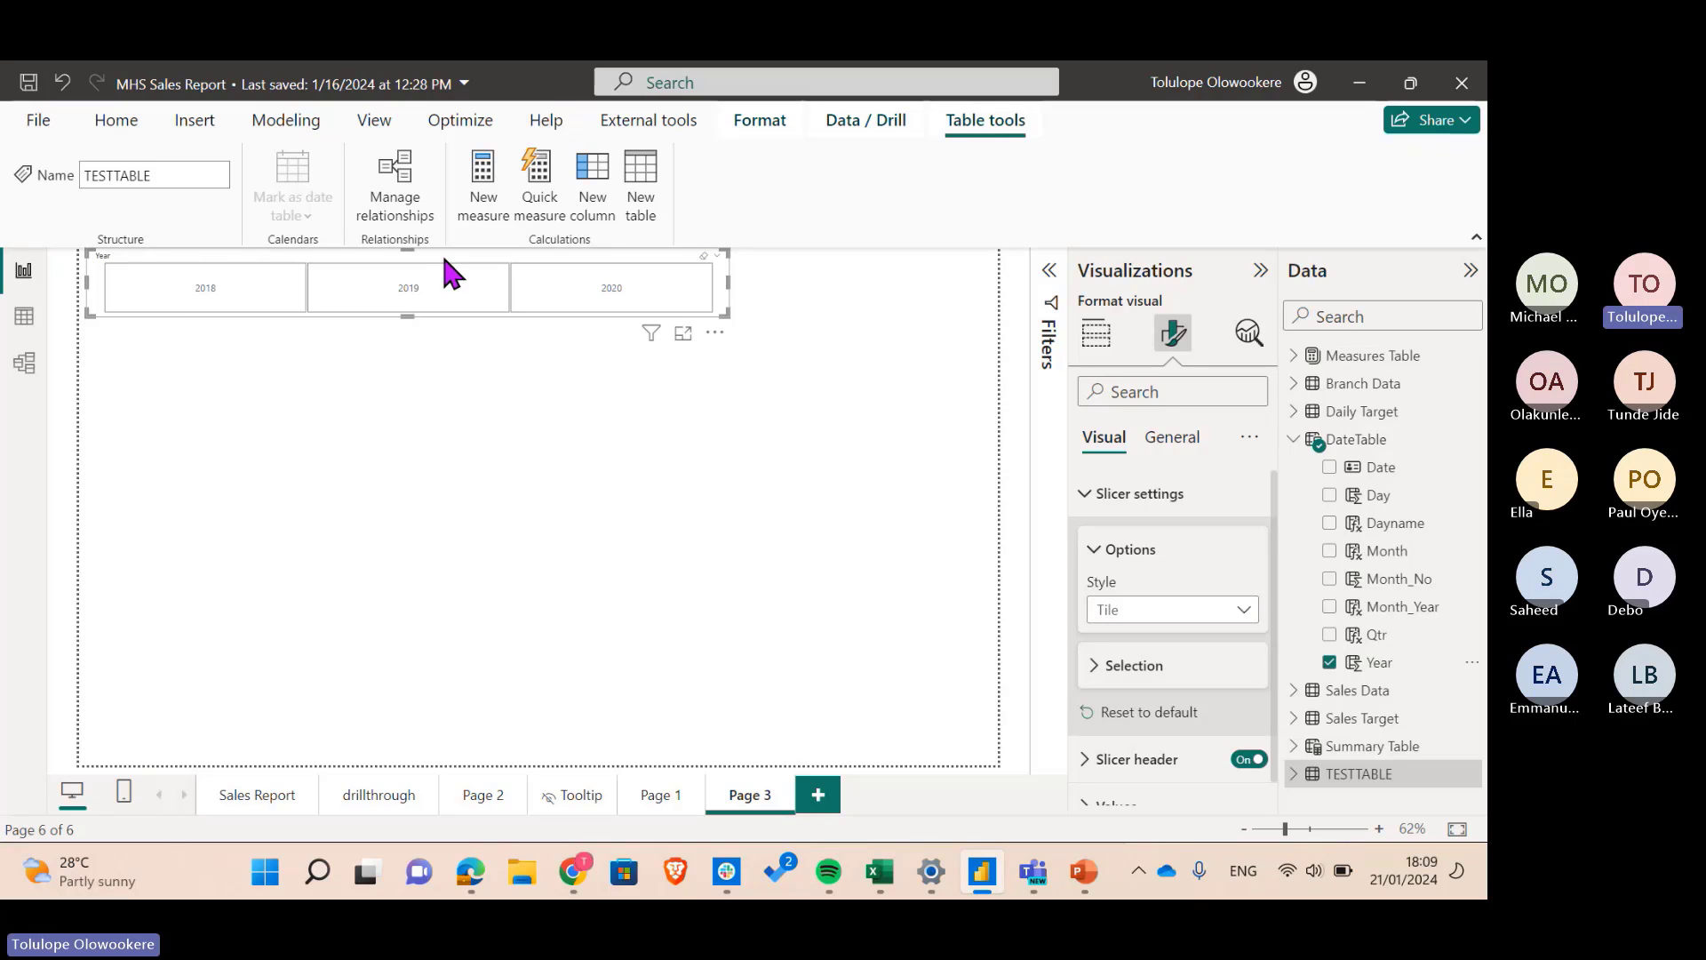
drag(447, 267, 563, 286)
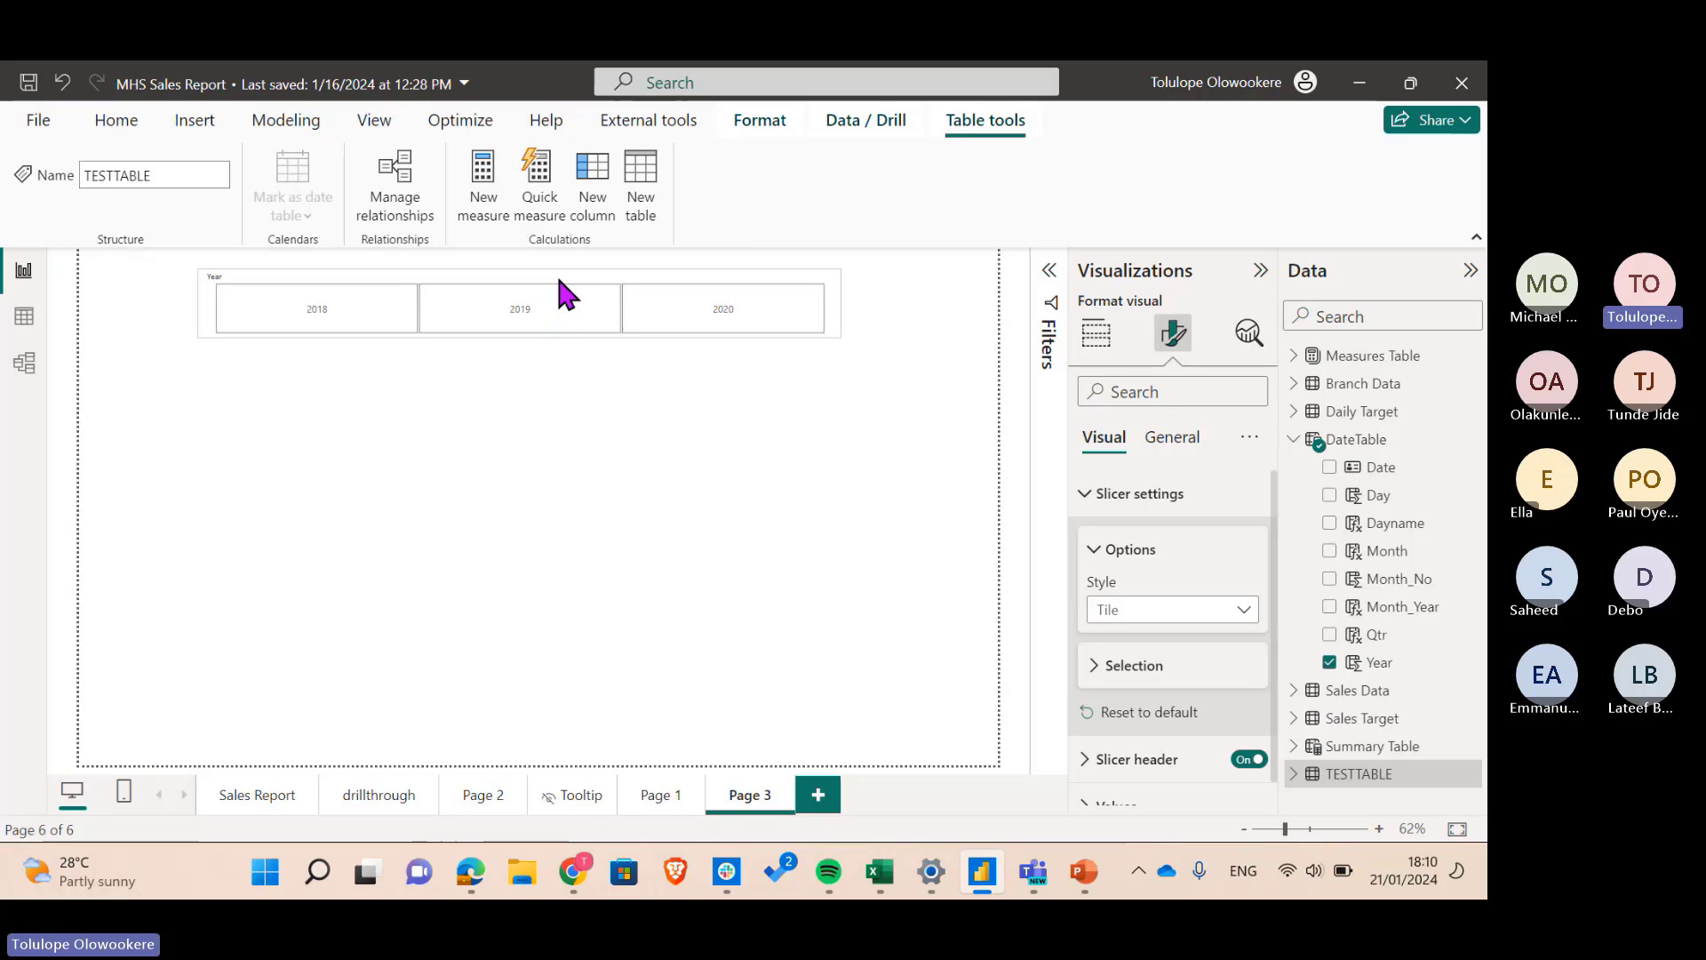
- Make the slicer's year labels bold at font size 16
click(1154, 560)
click(1149, 748)
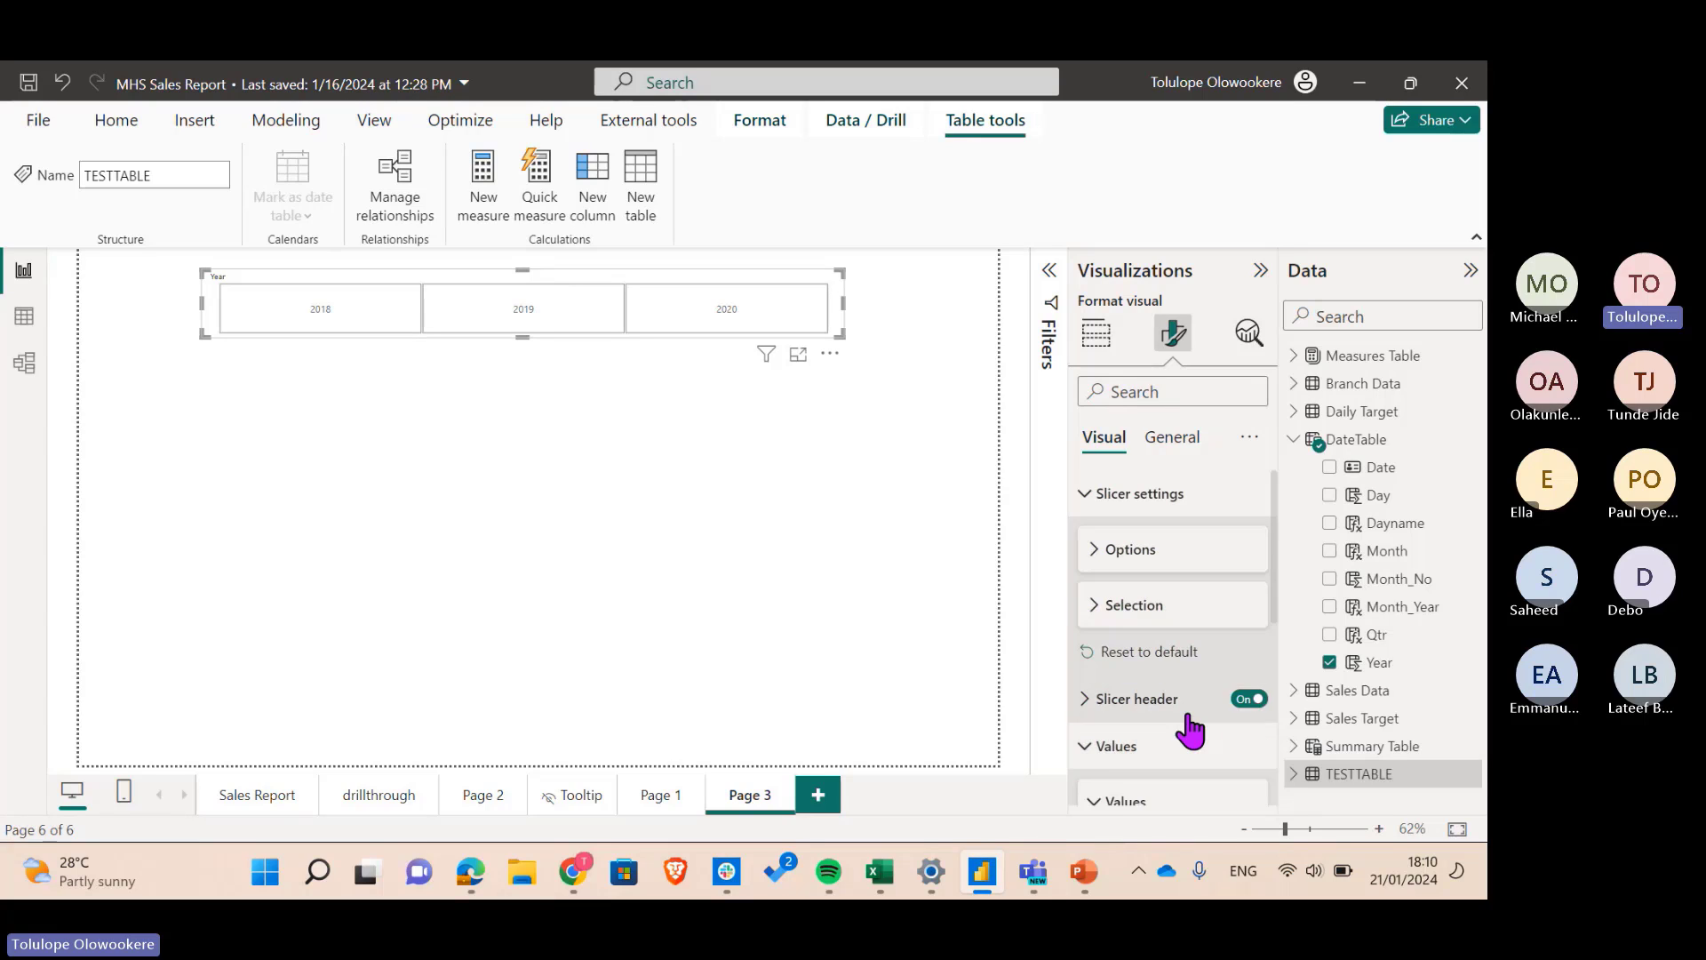
scroll(1185, 706, down, 3)
click(1249, 647)
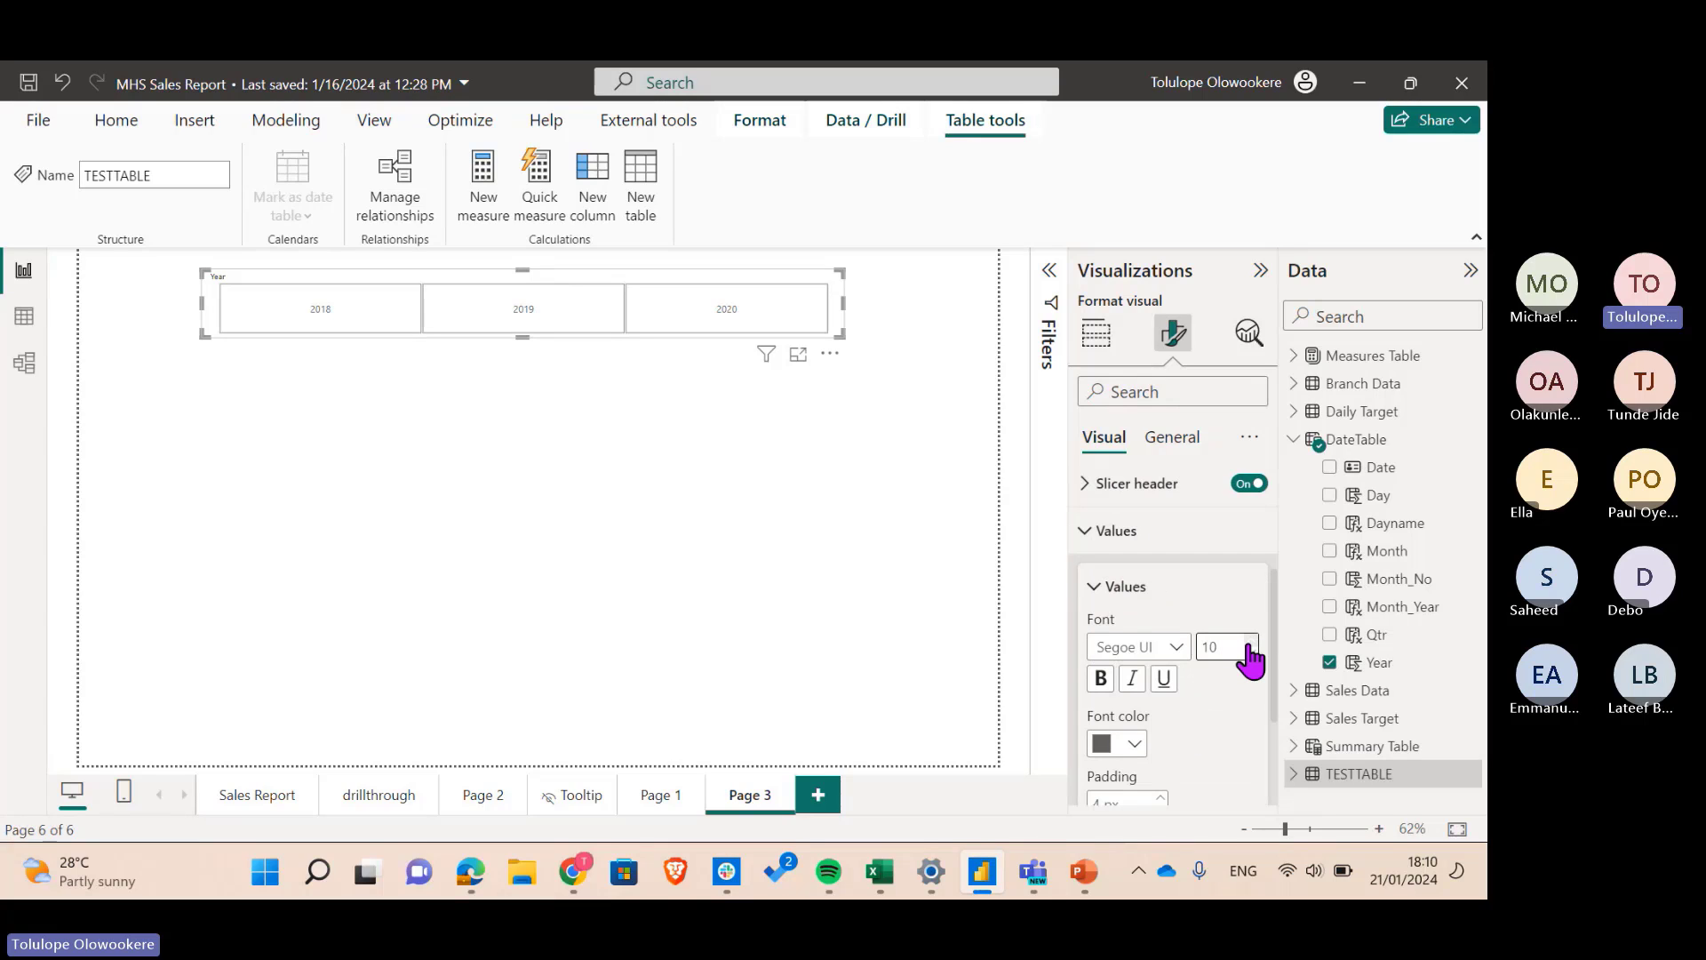
click(1248, 647)
click(1249, 647)
click(1248, 647)
click(1248, 646)
click(1249, 647)
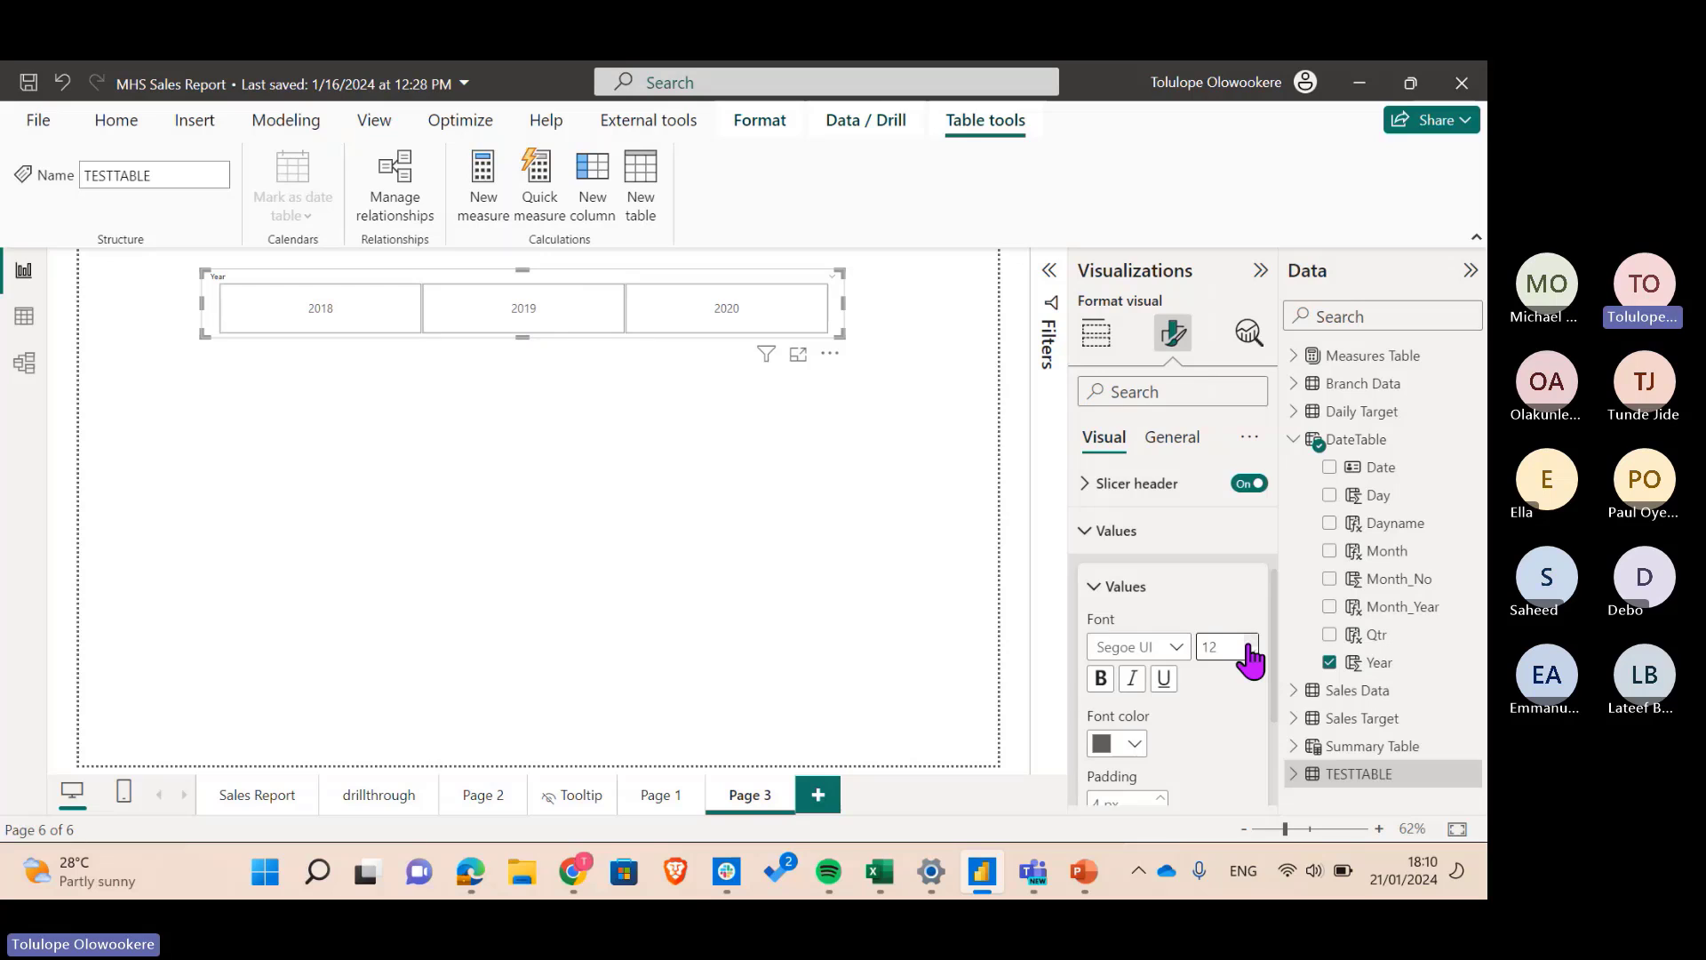
click(1100, 680)
- Give the slicer tiles a light-blue background colour
scroll(1187, 702, down, 3)
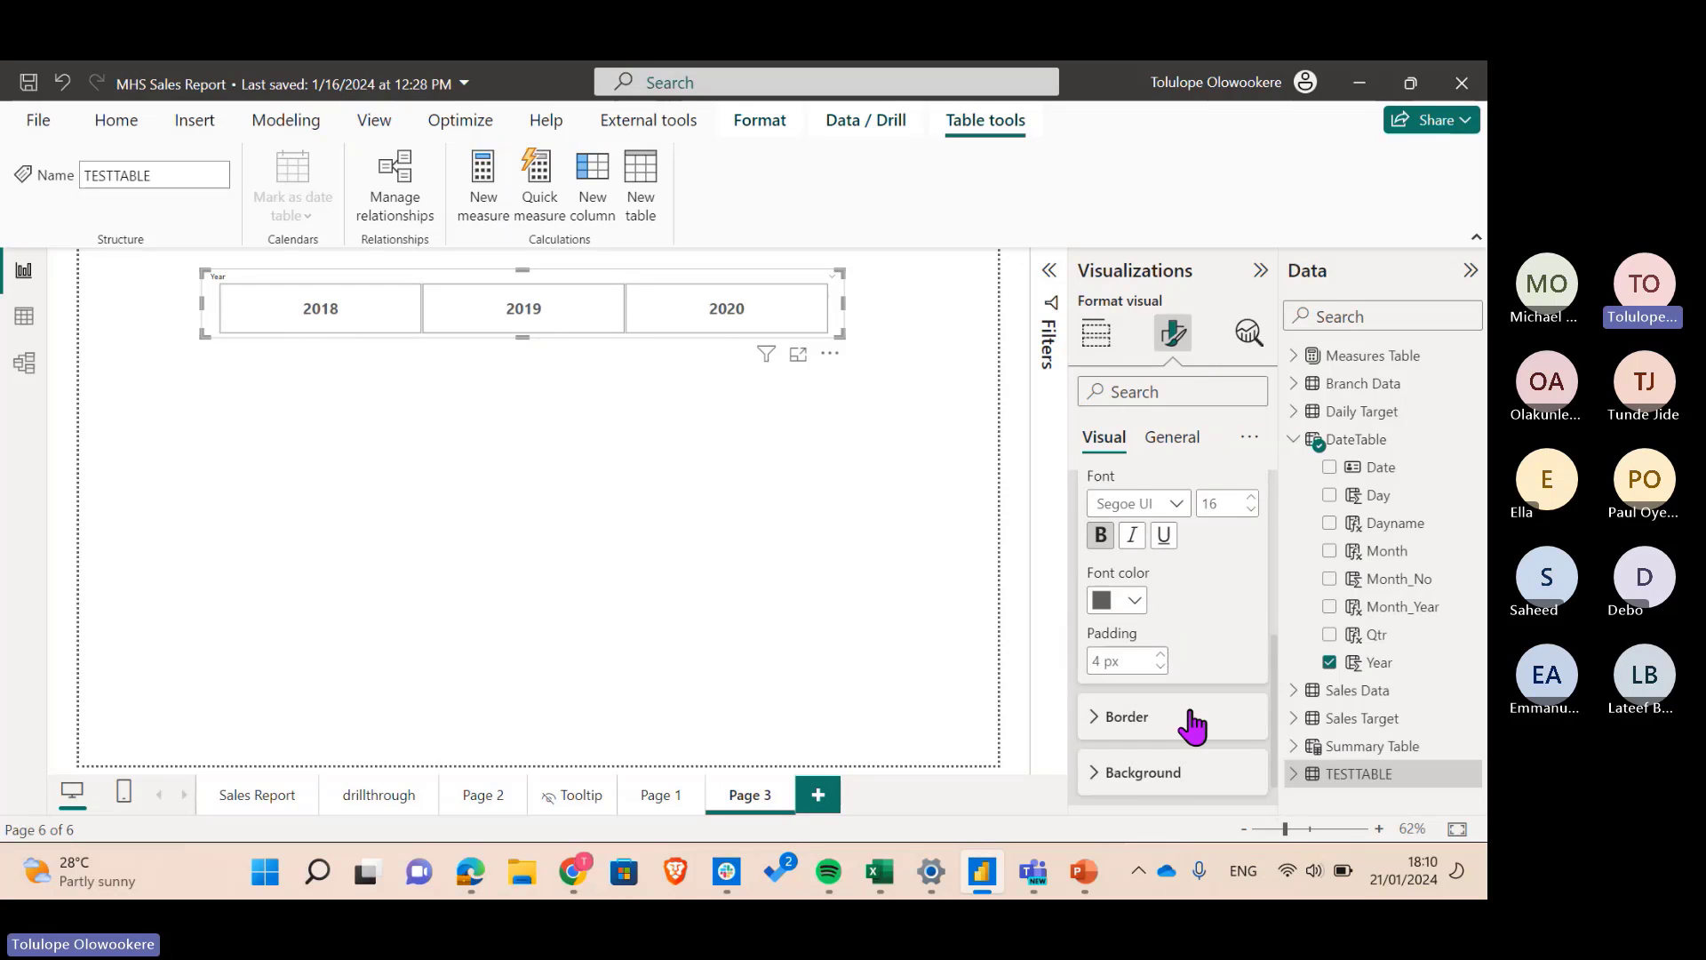
click(1120, 756)
scroll(1209, 720, down, 1)
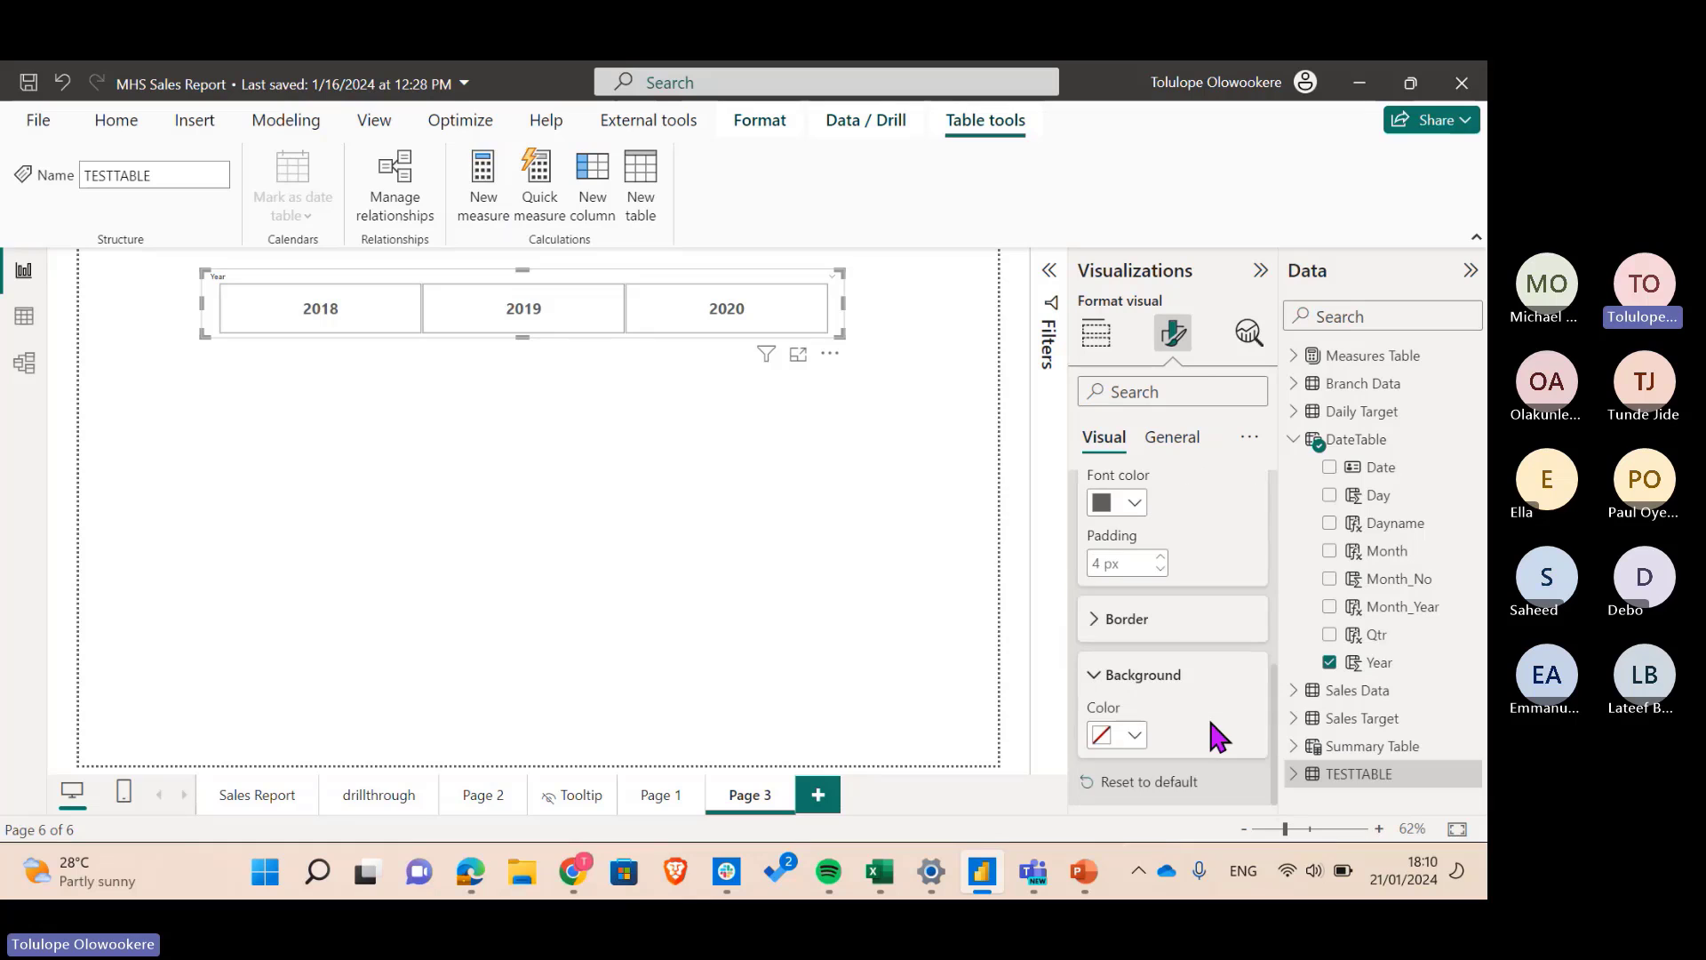
click(1130, 739)
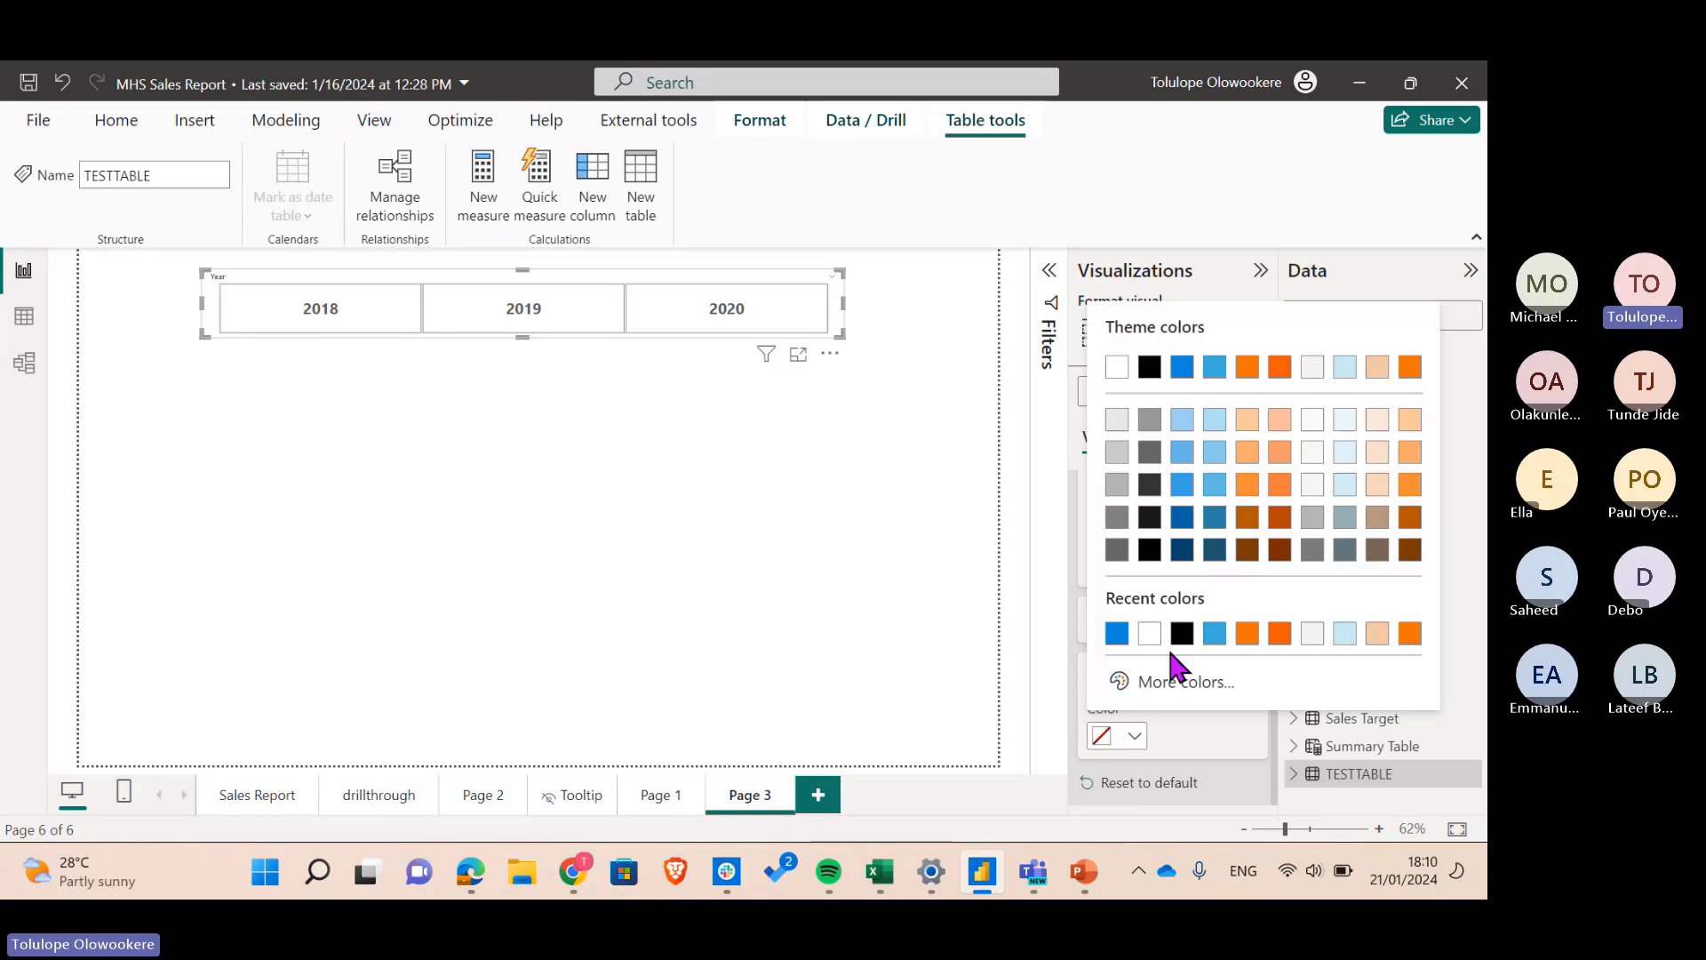
click(1216, 485)
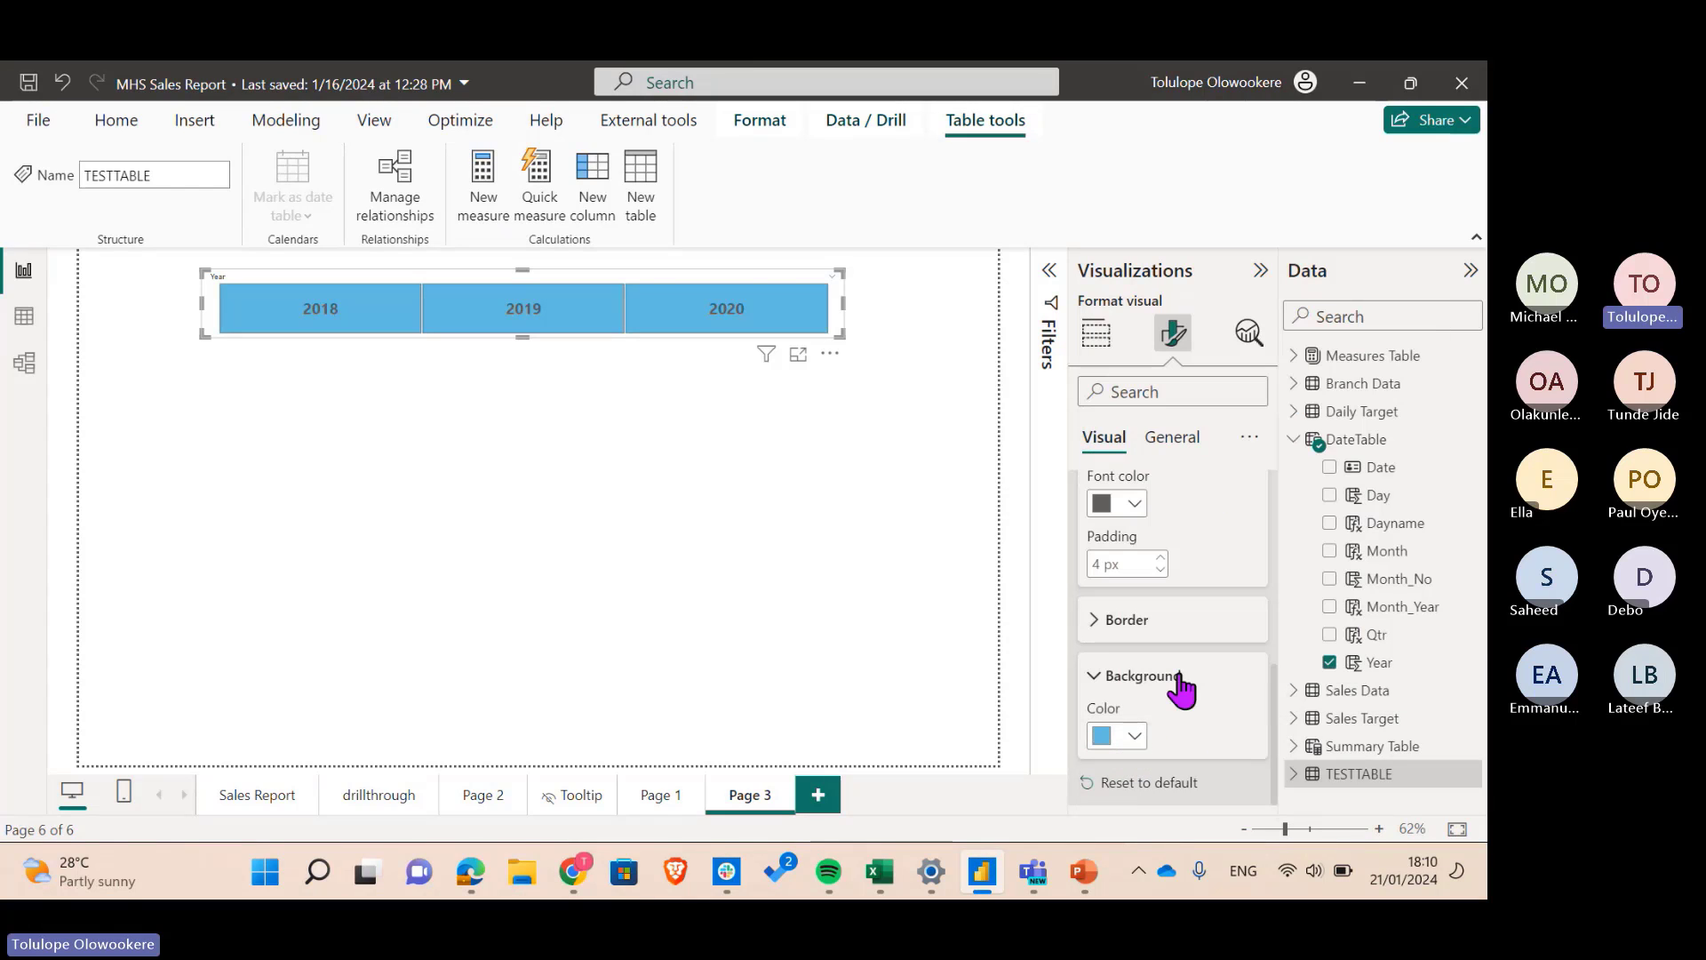
click(1135, 737)
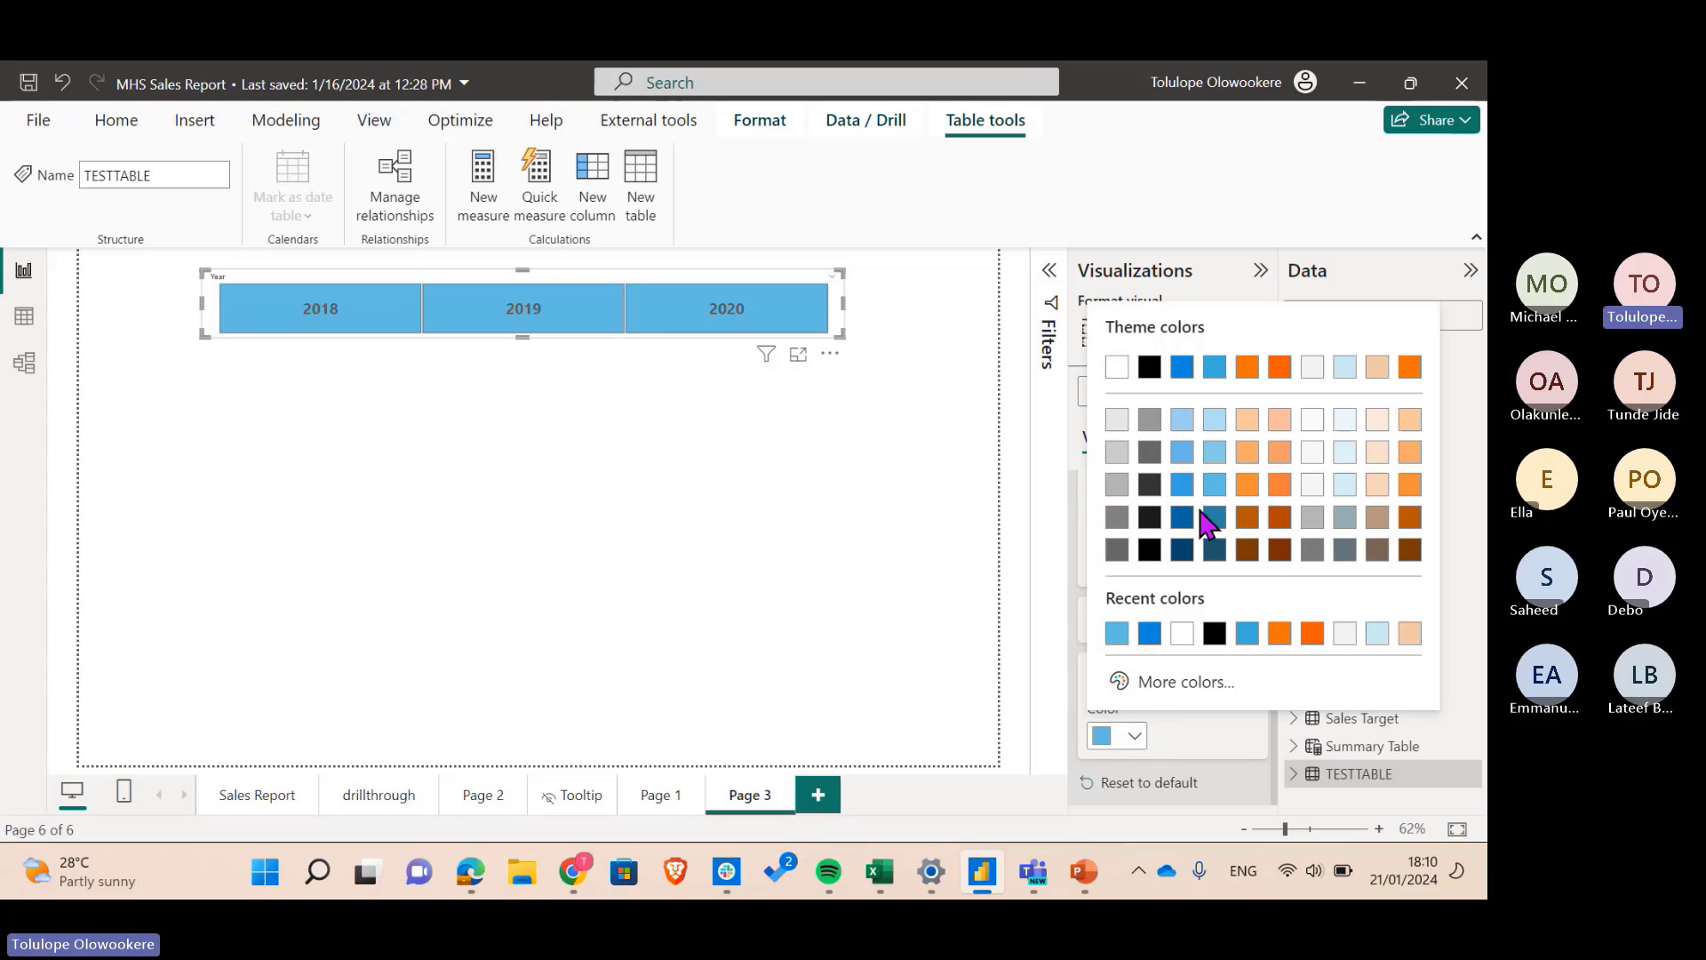
click(1214, 430)
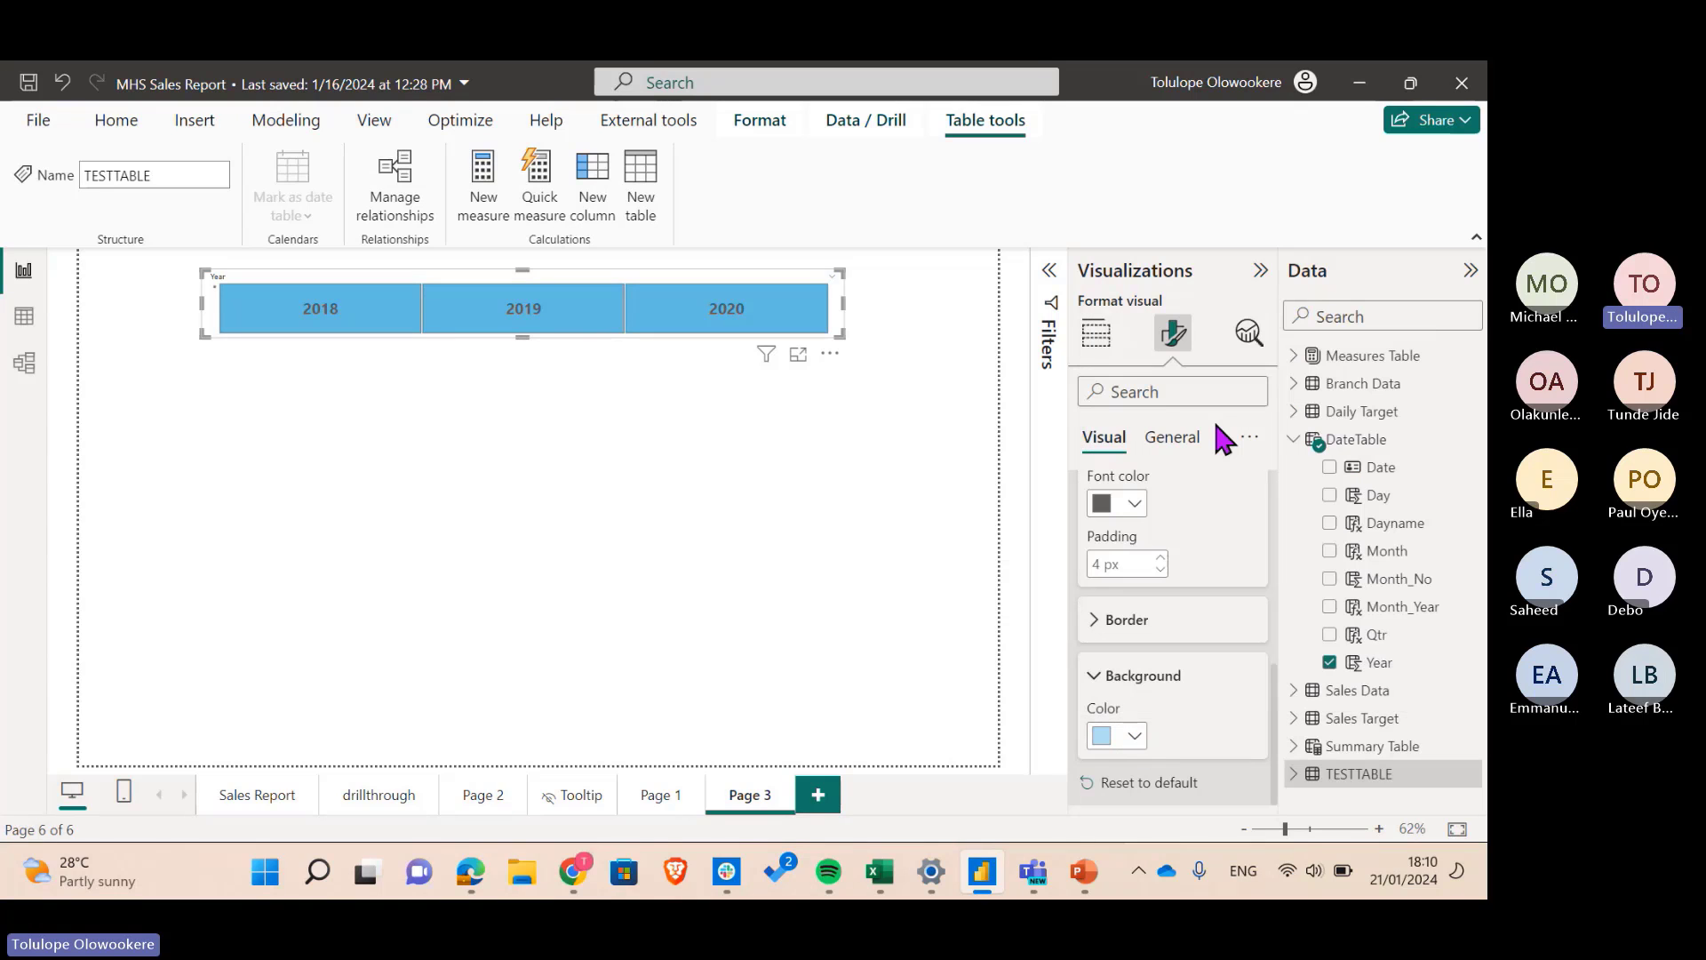
click(810, 631)
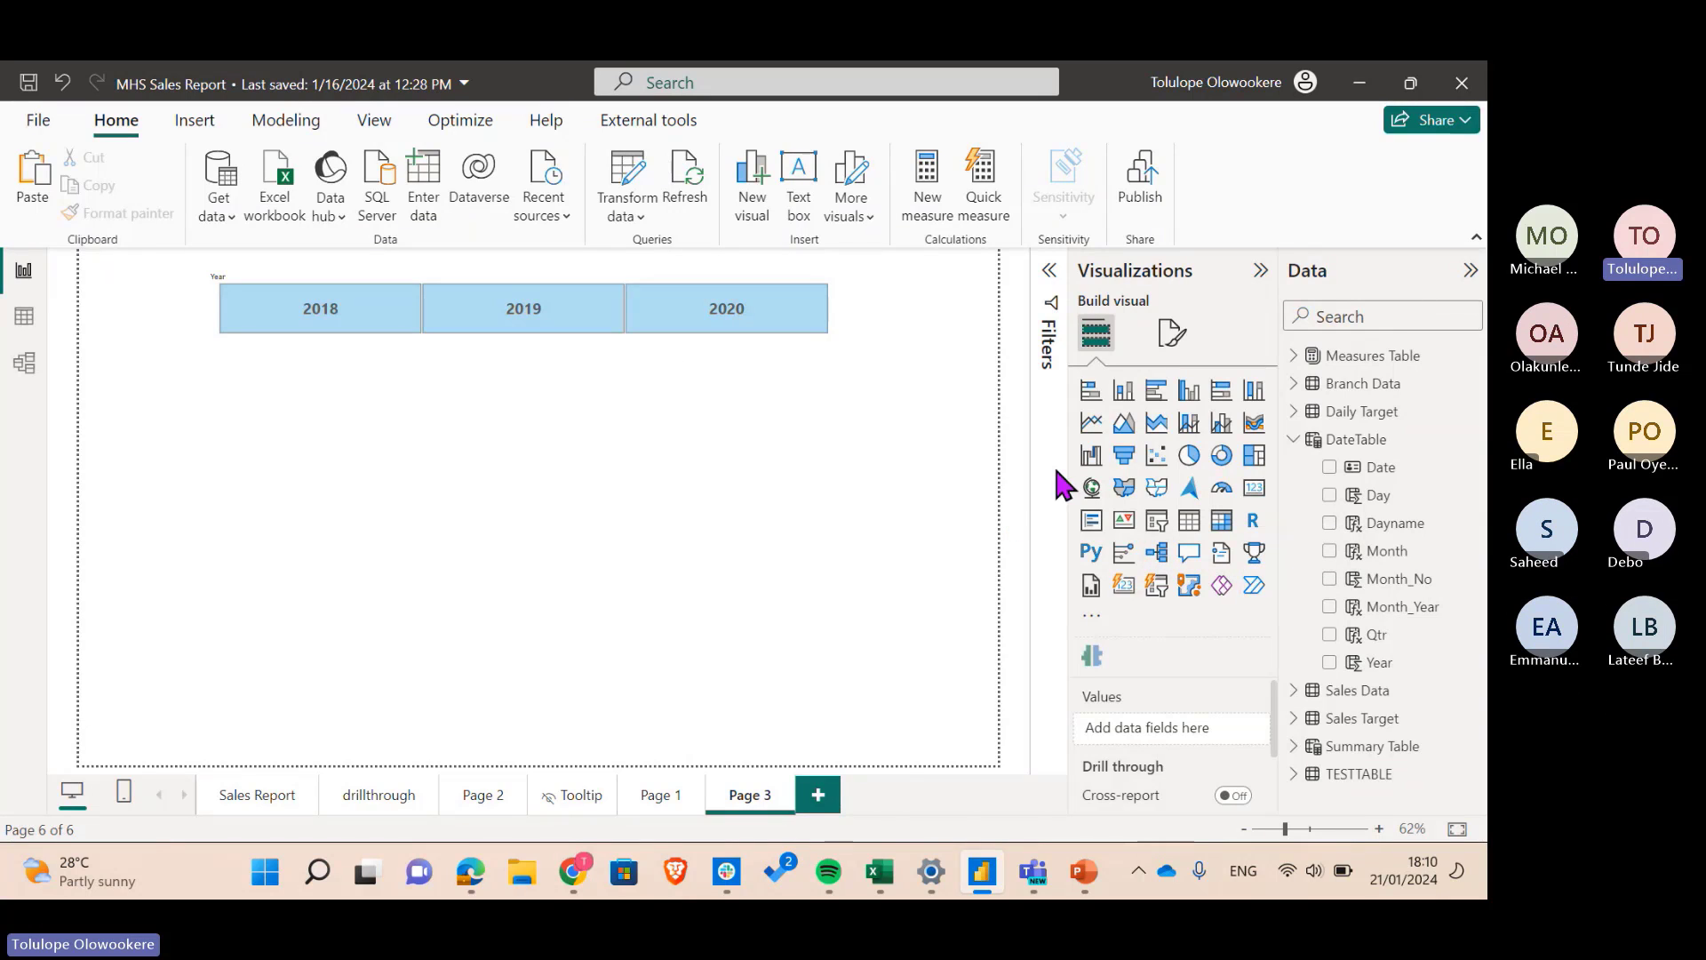
- Add a table visual with the DateTable Month column and value font size 13
click(1188, 523)
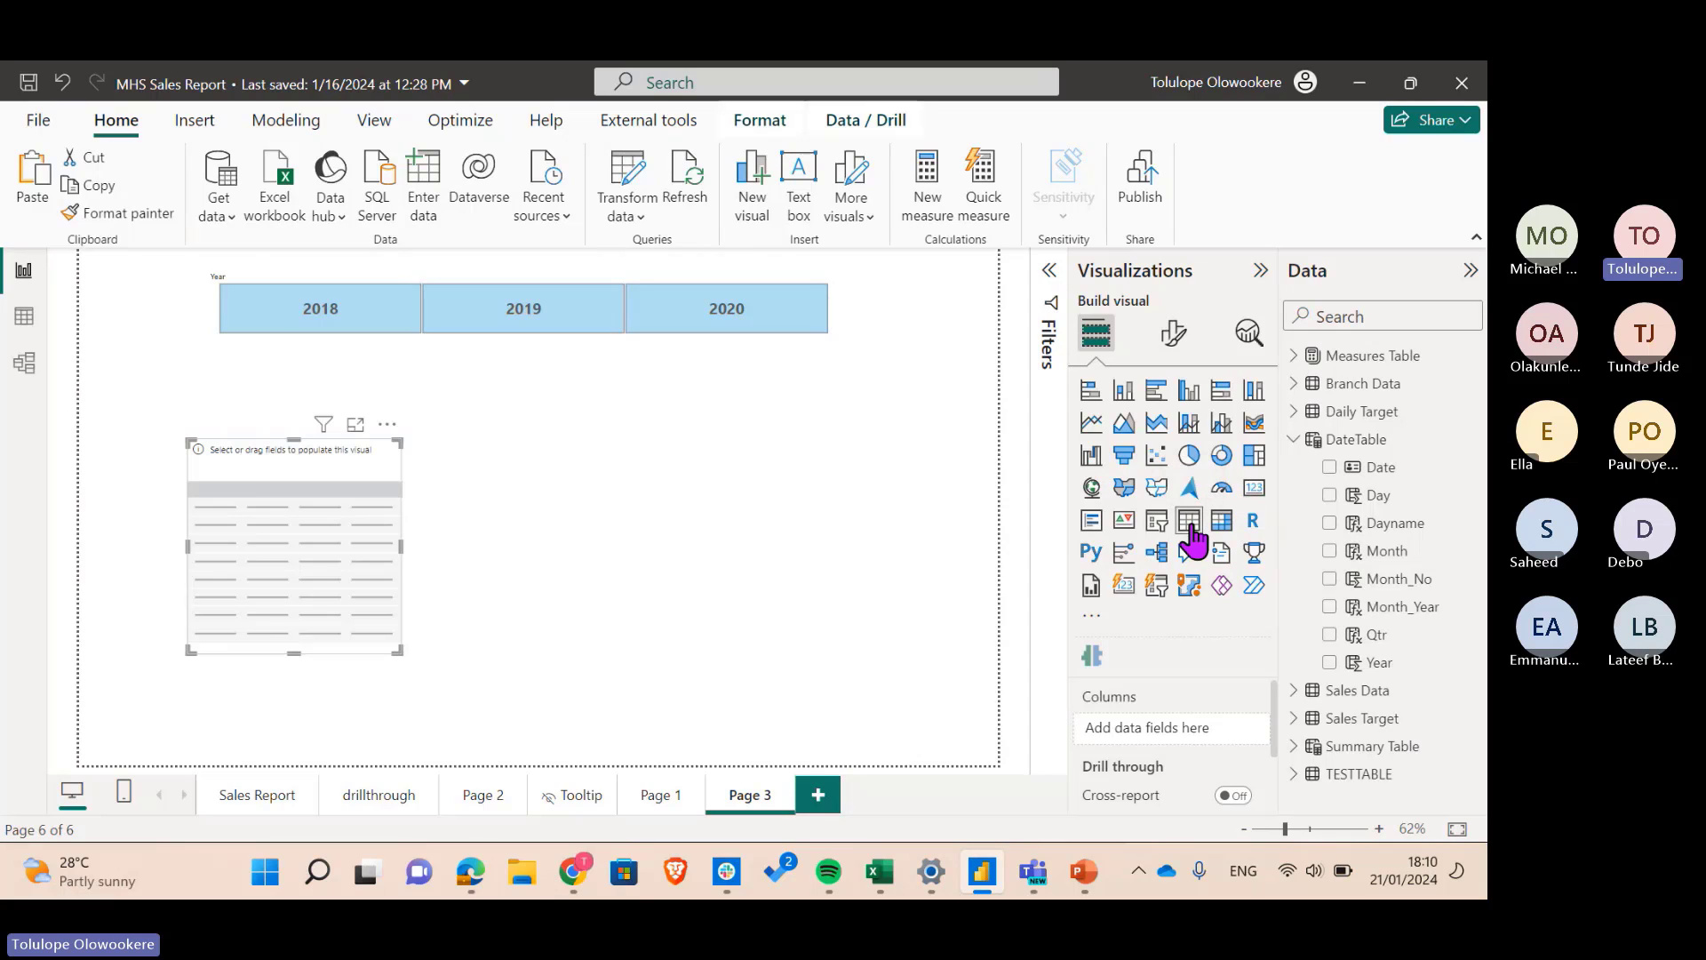
click(1294, 440)
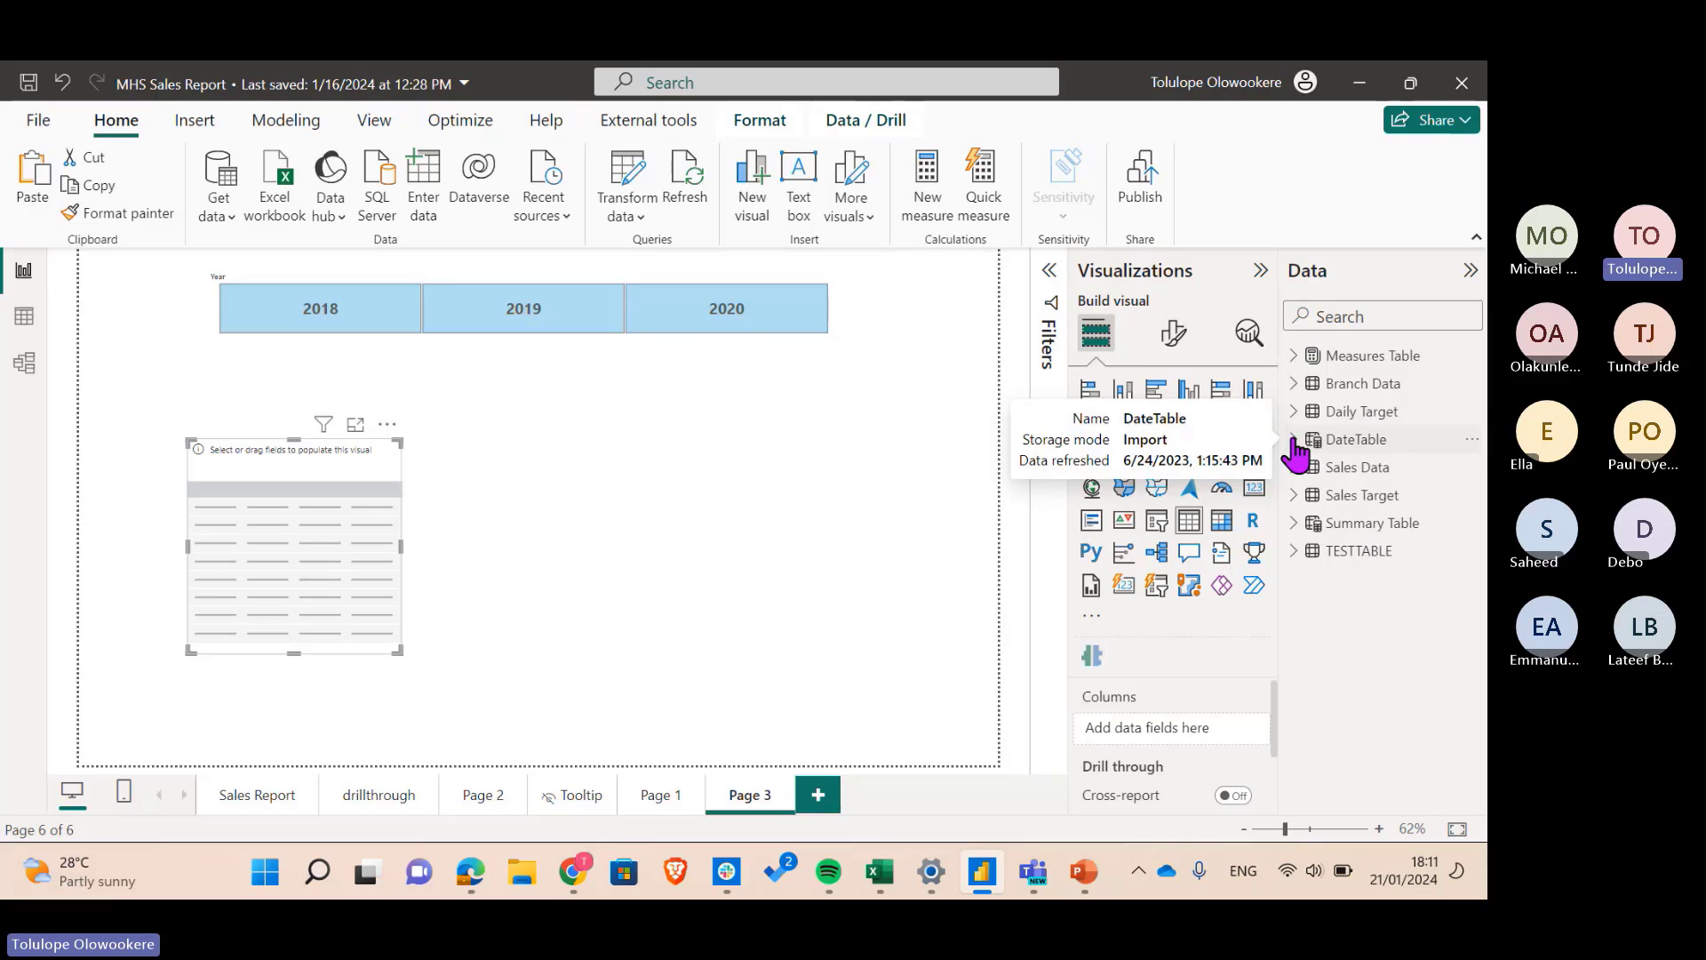
click(1294, 440)
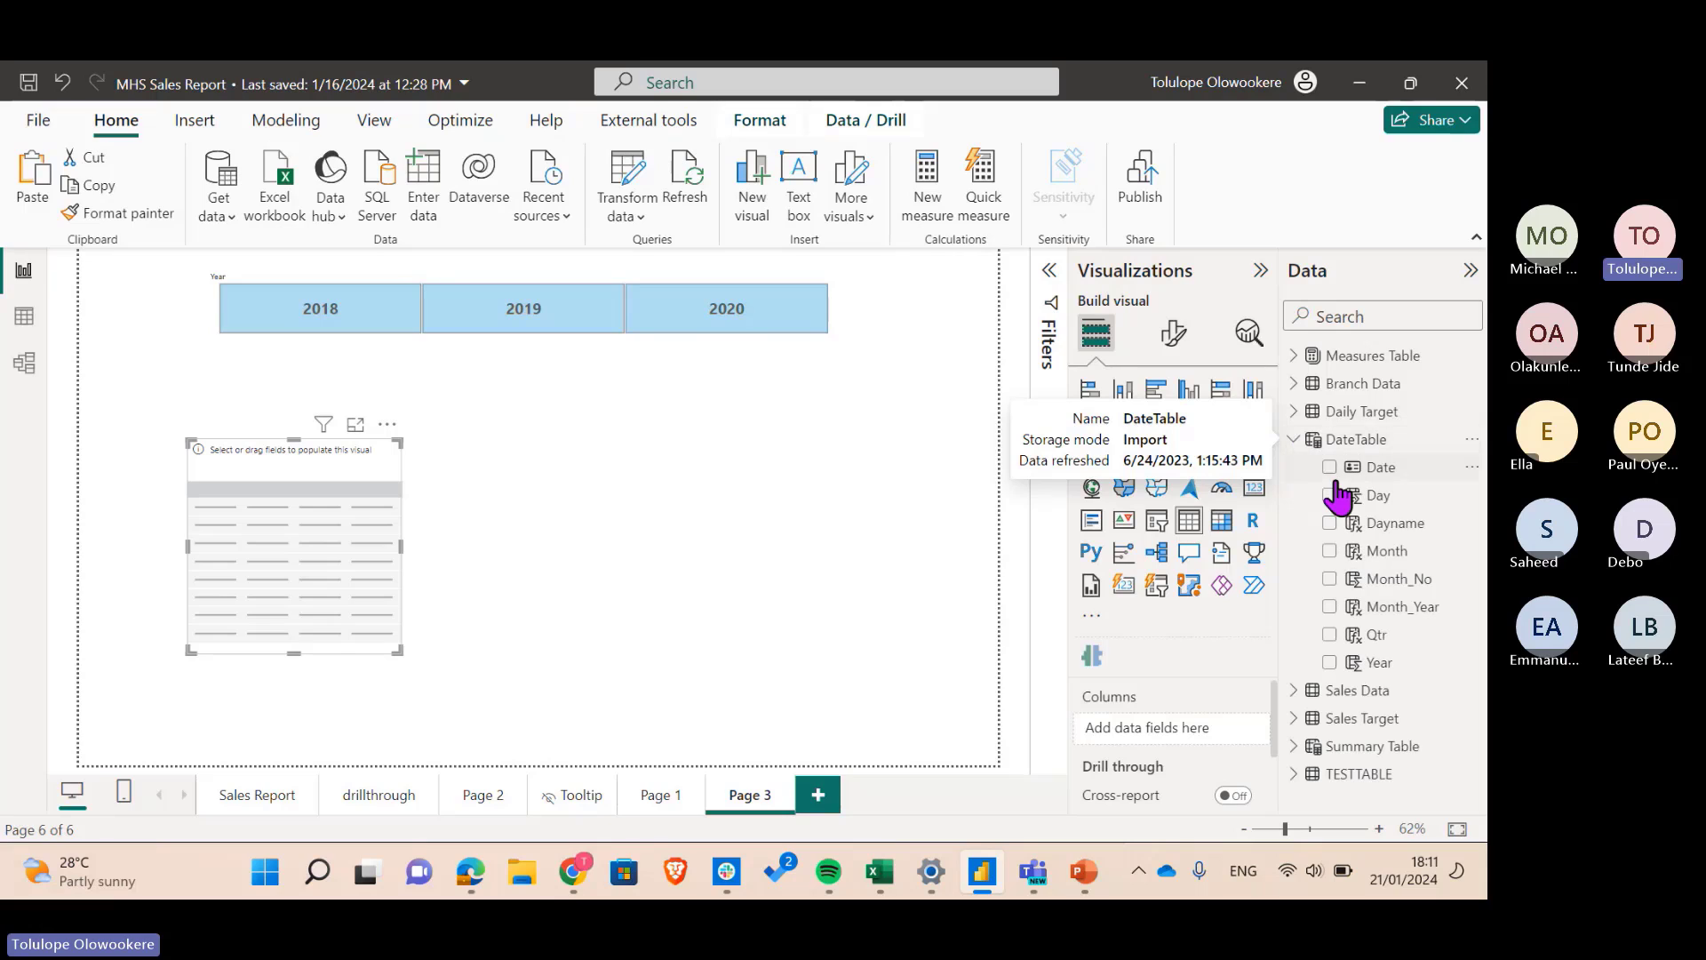
click(1329, 551)
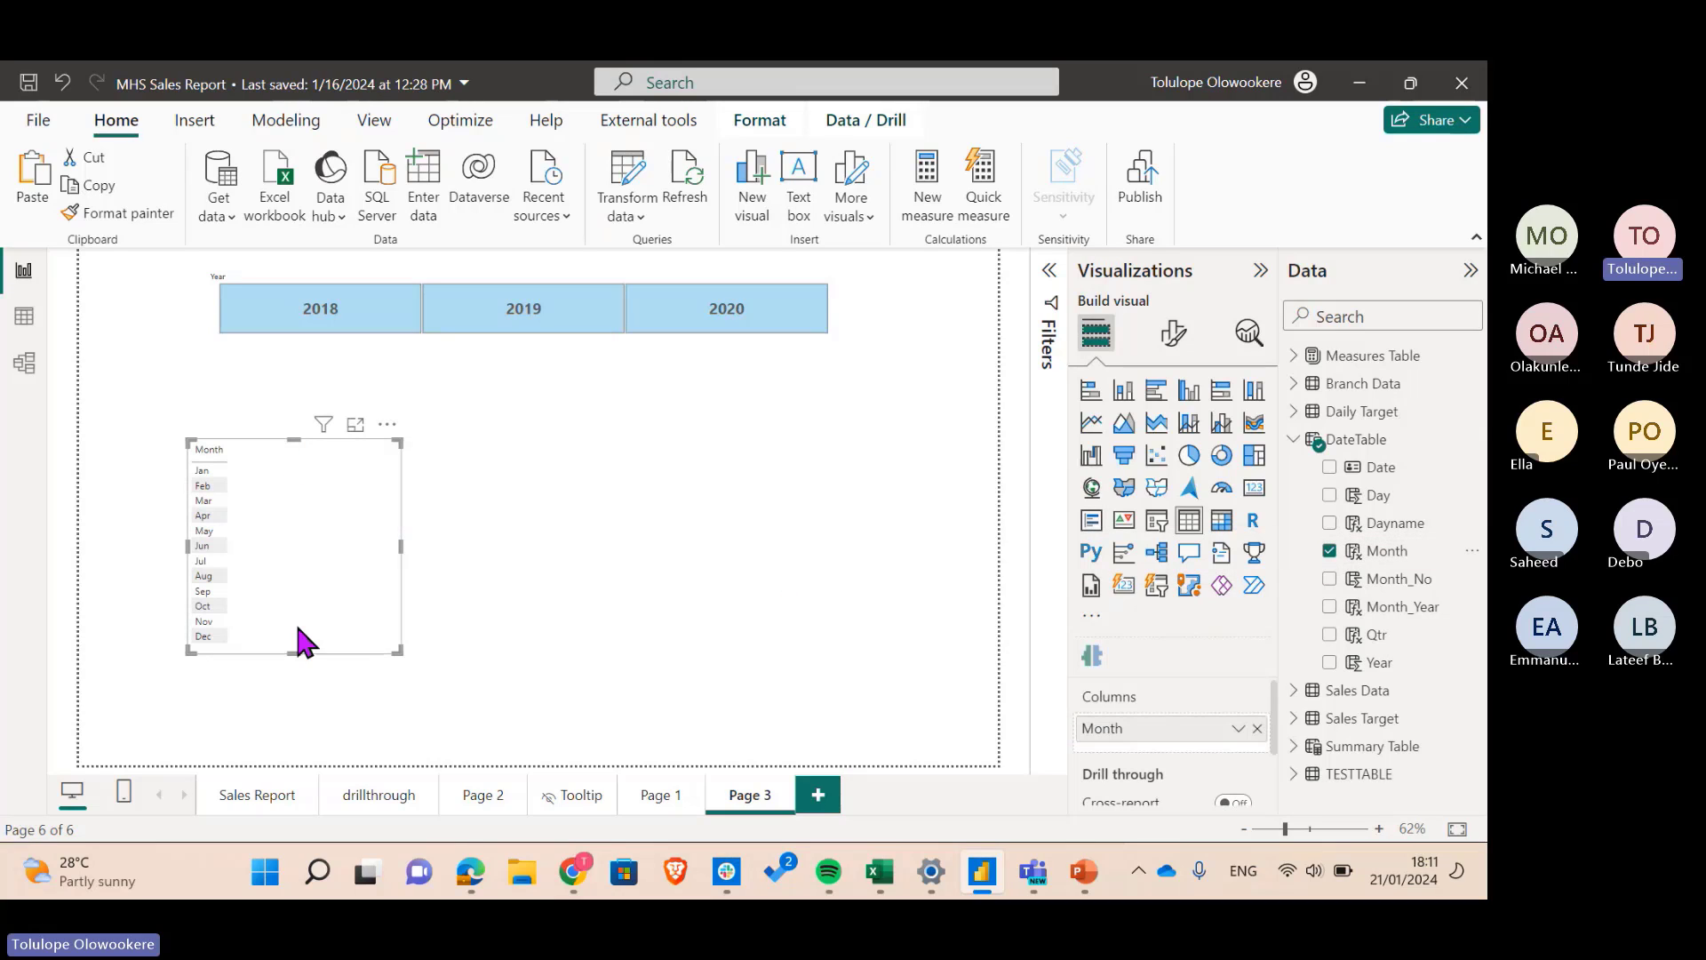
click(1173, 333)
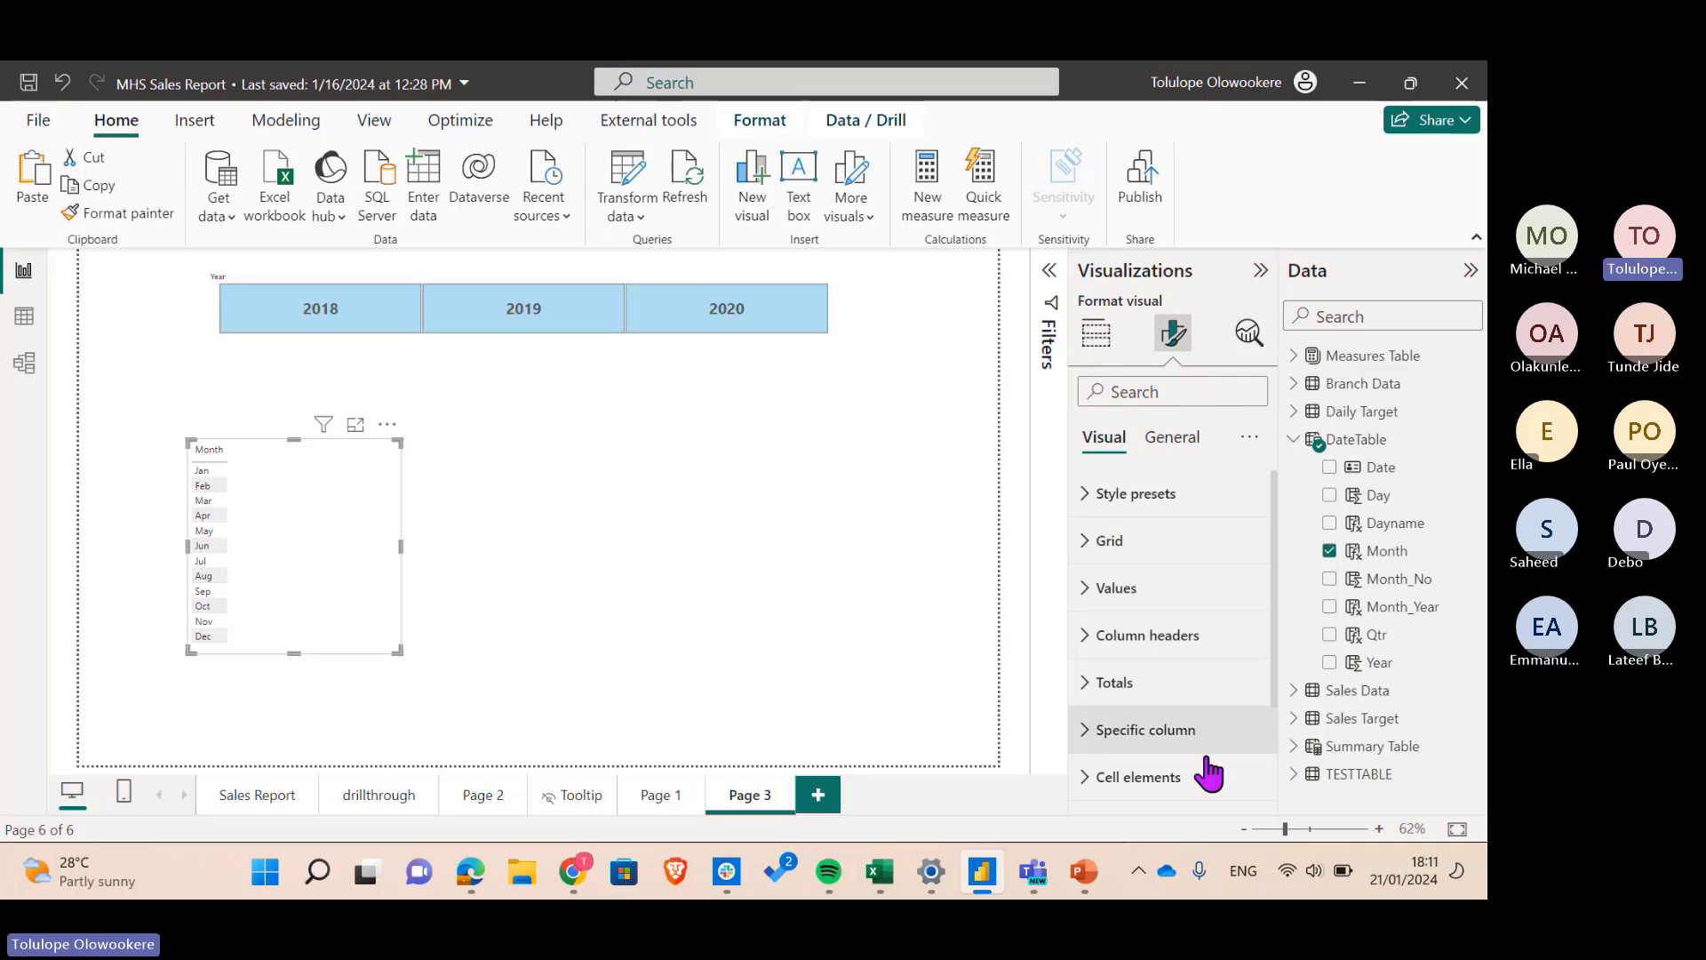
click(1199, 588)
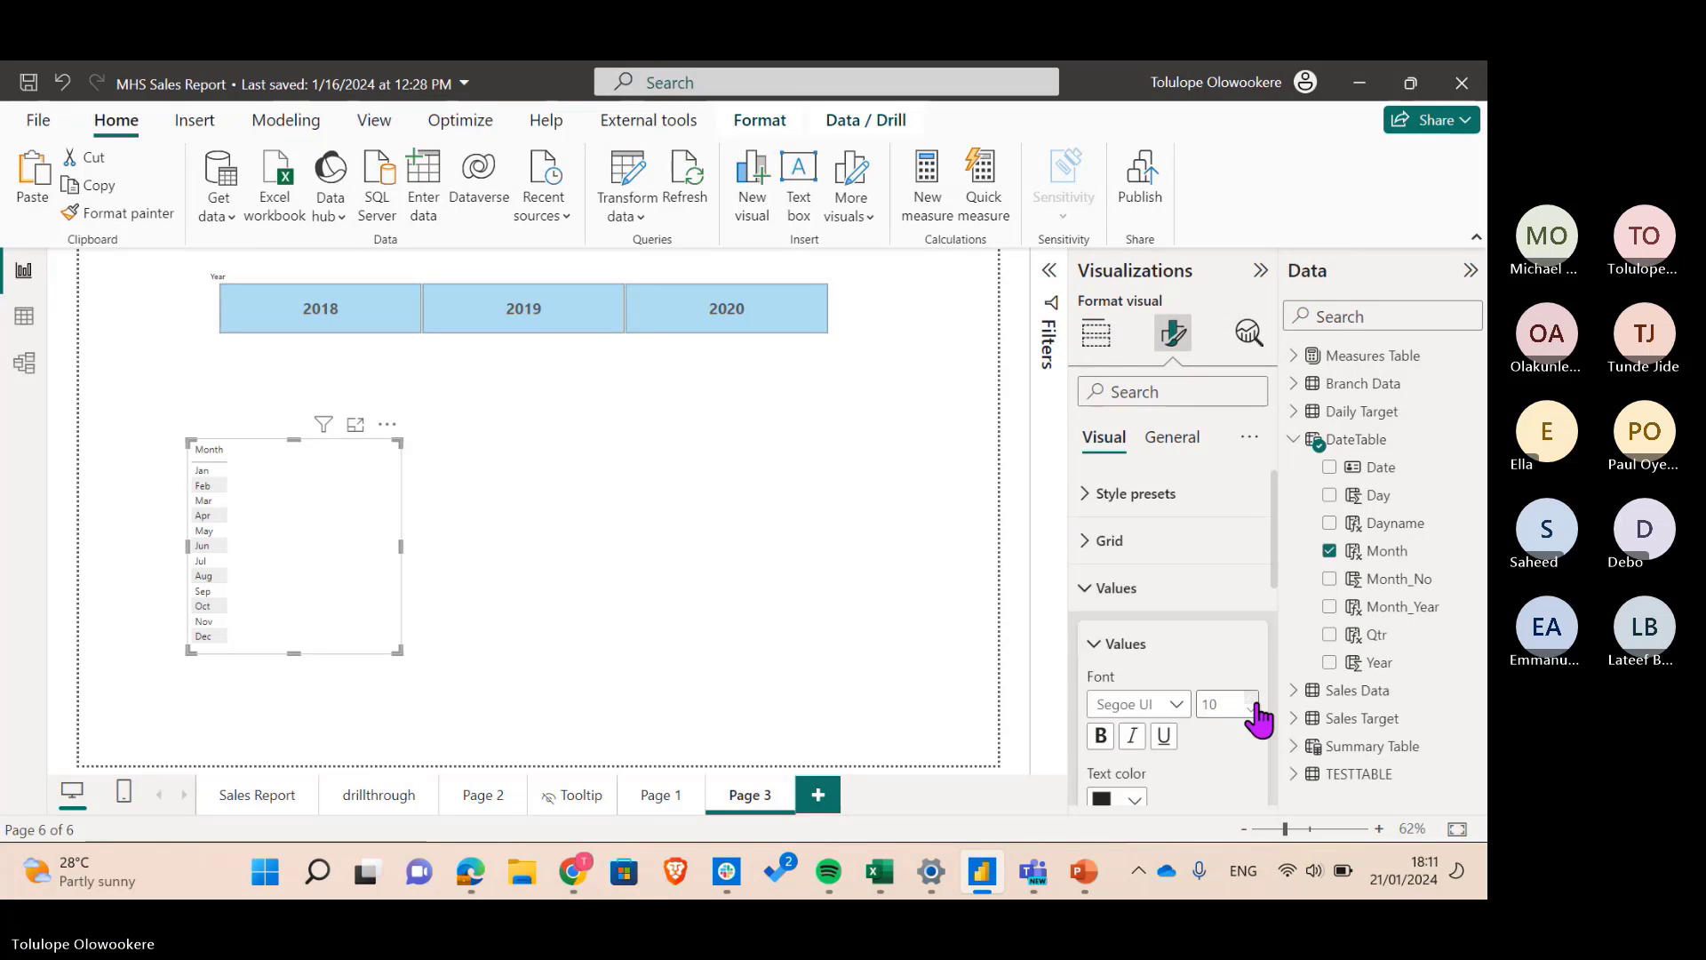
click(1251, 698)
click(1251, 699)
click(1251, 698)
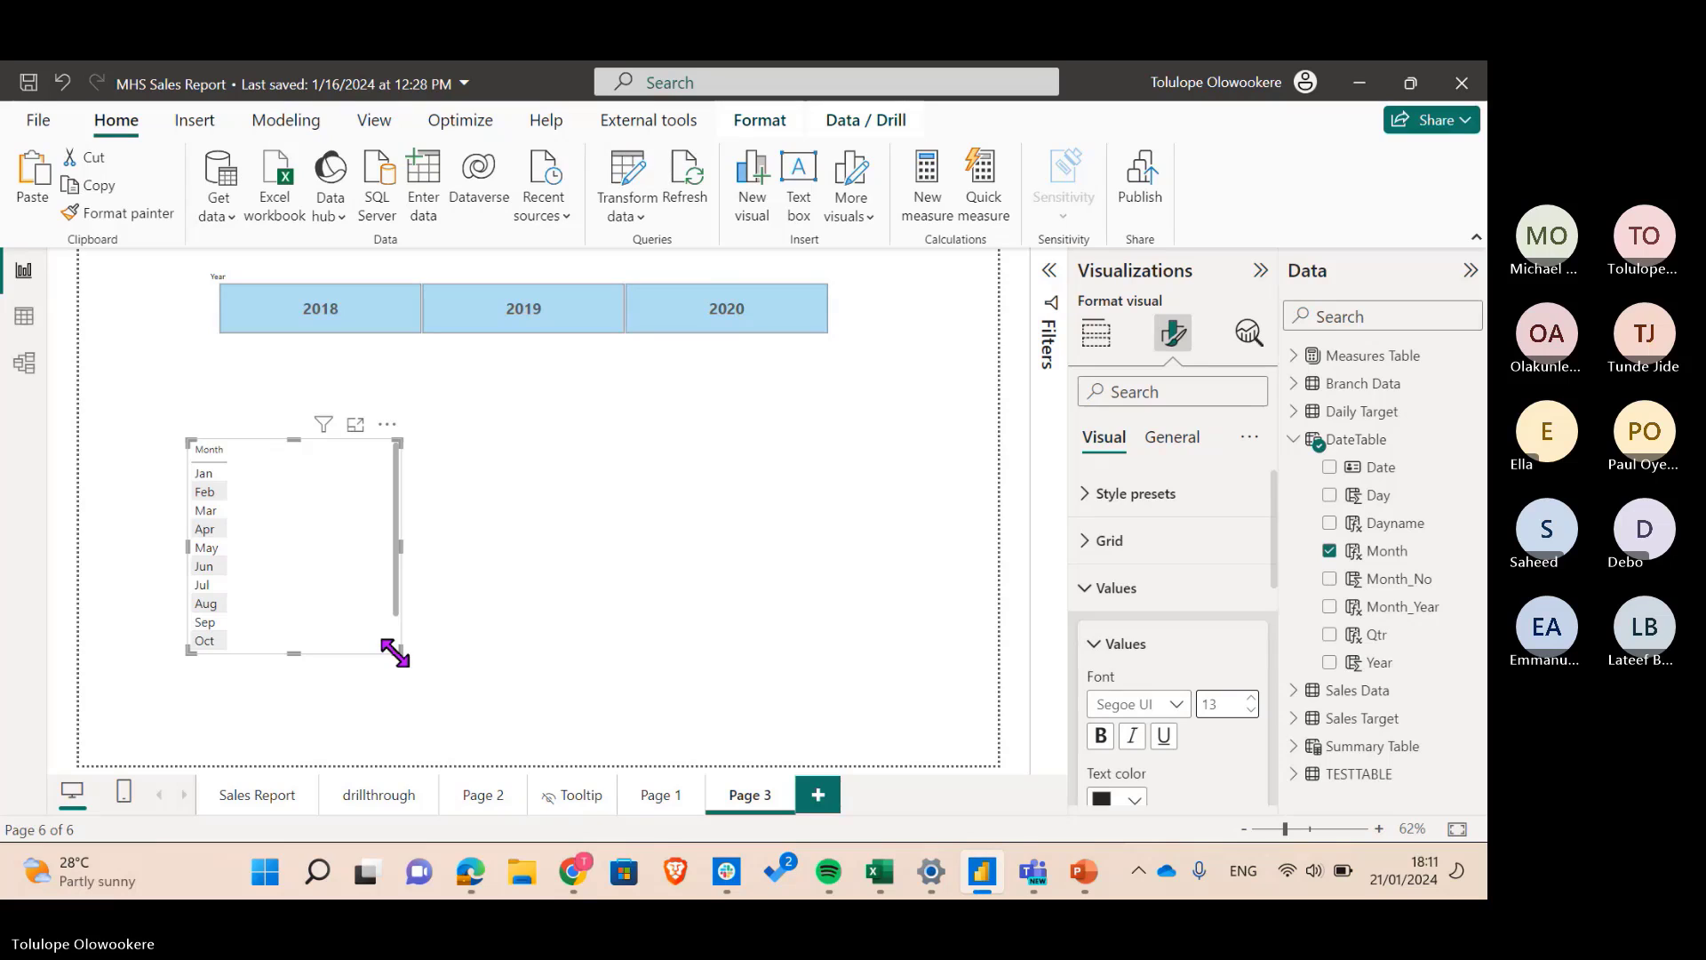
- Enlarge the month table to show all twelve months and move it right
drag(397, 650, 443, 743)
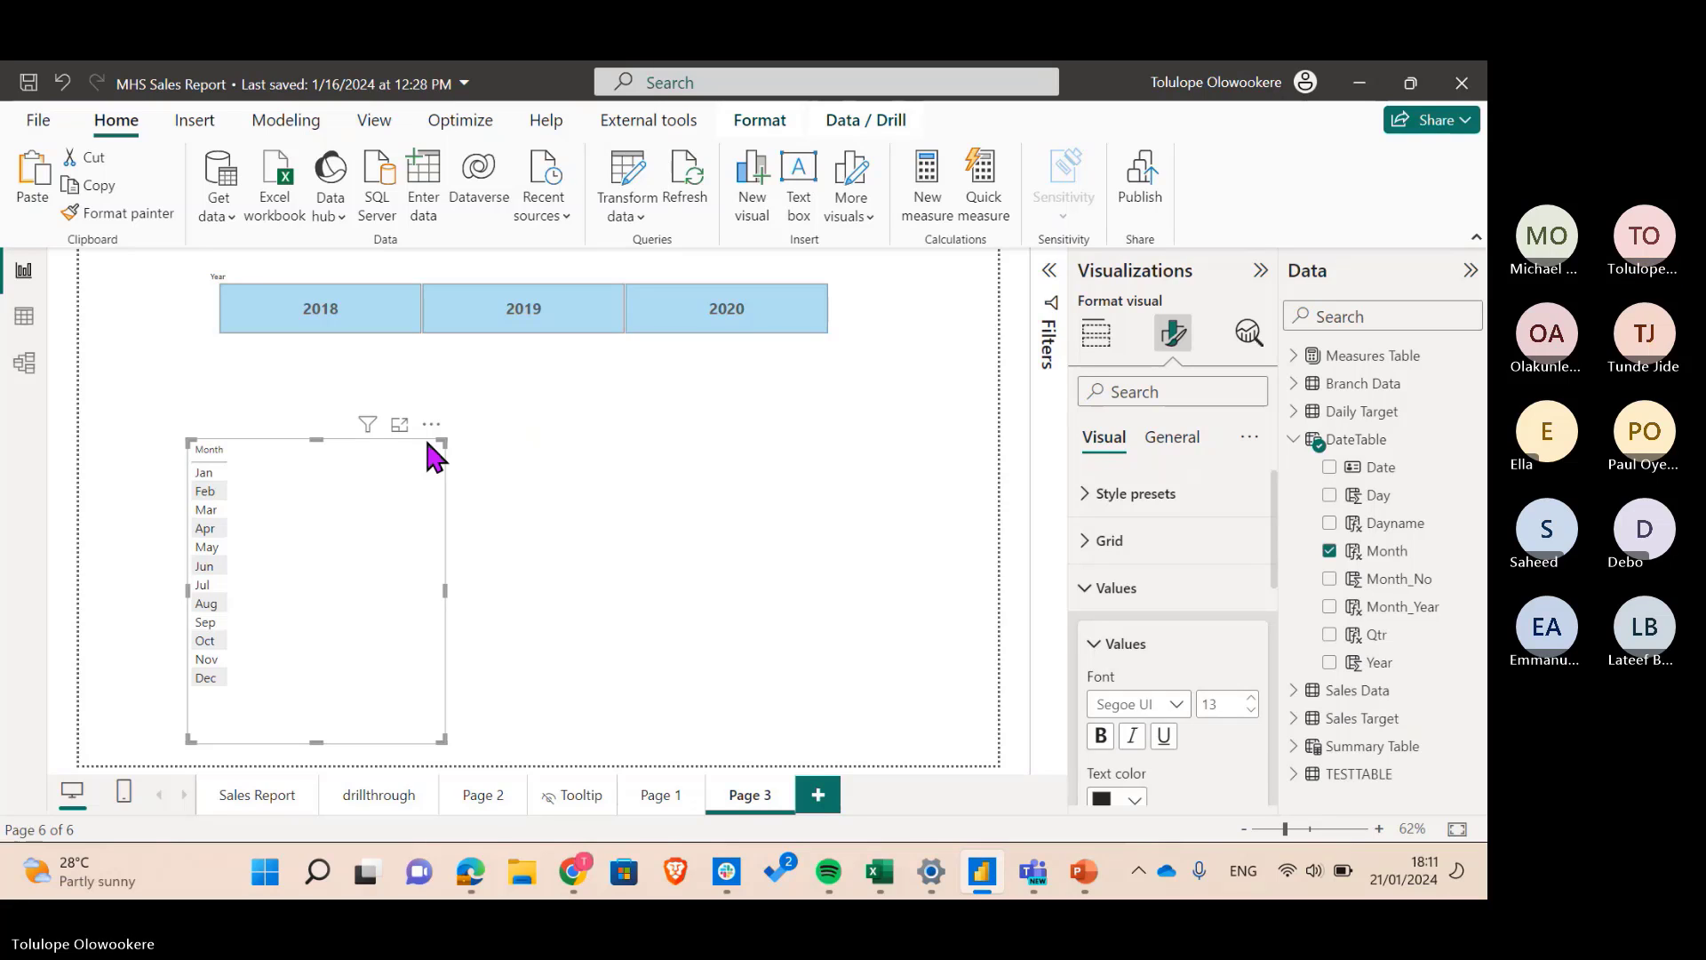
drag(427, 443, 873, 403)
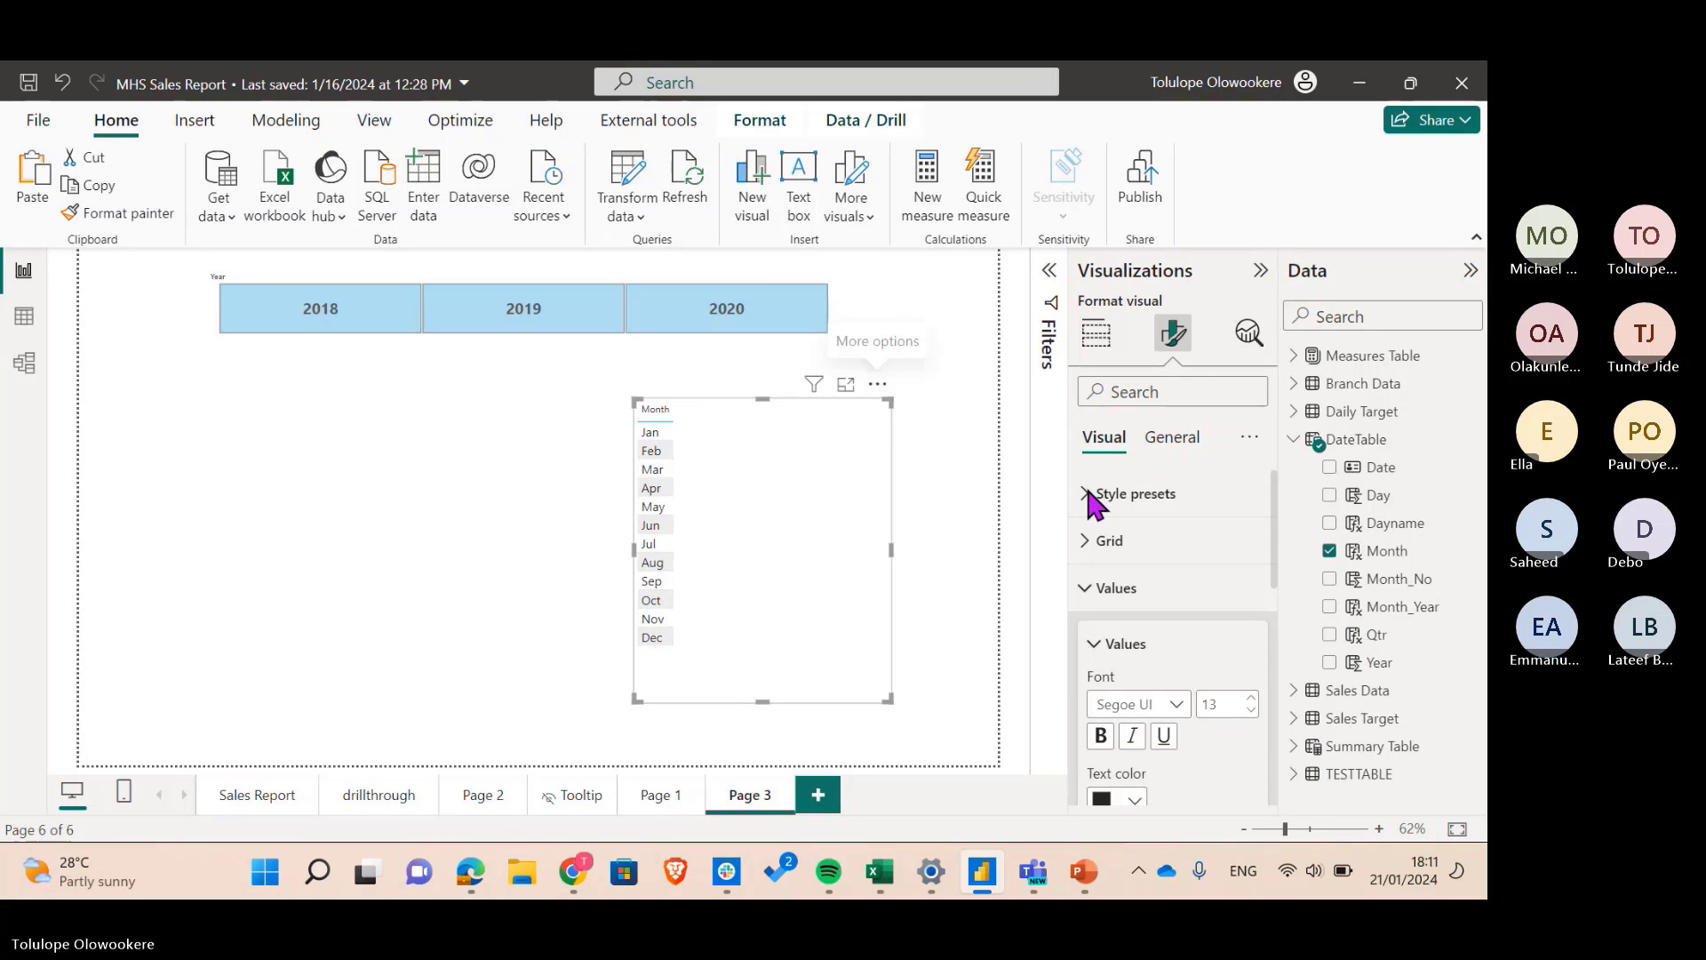
click(1112, 590)
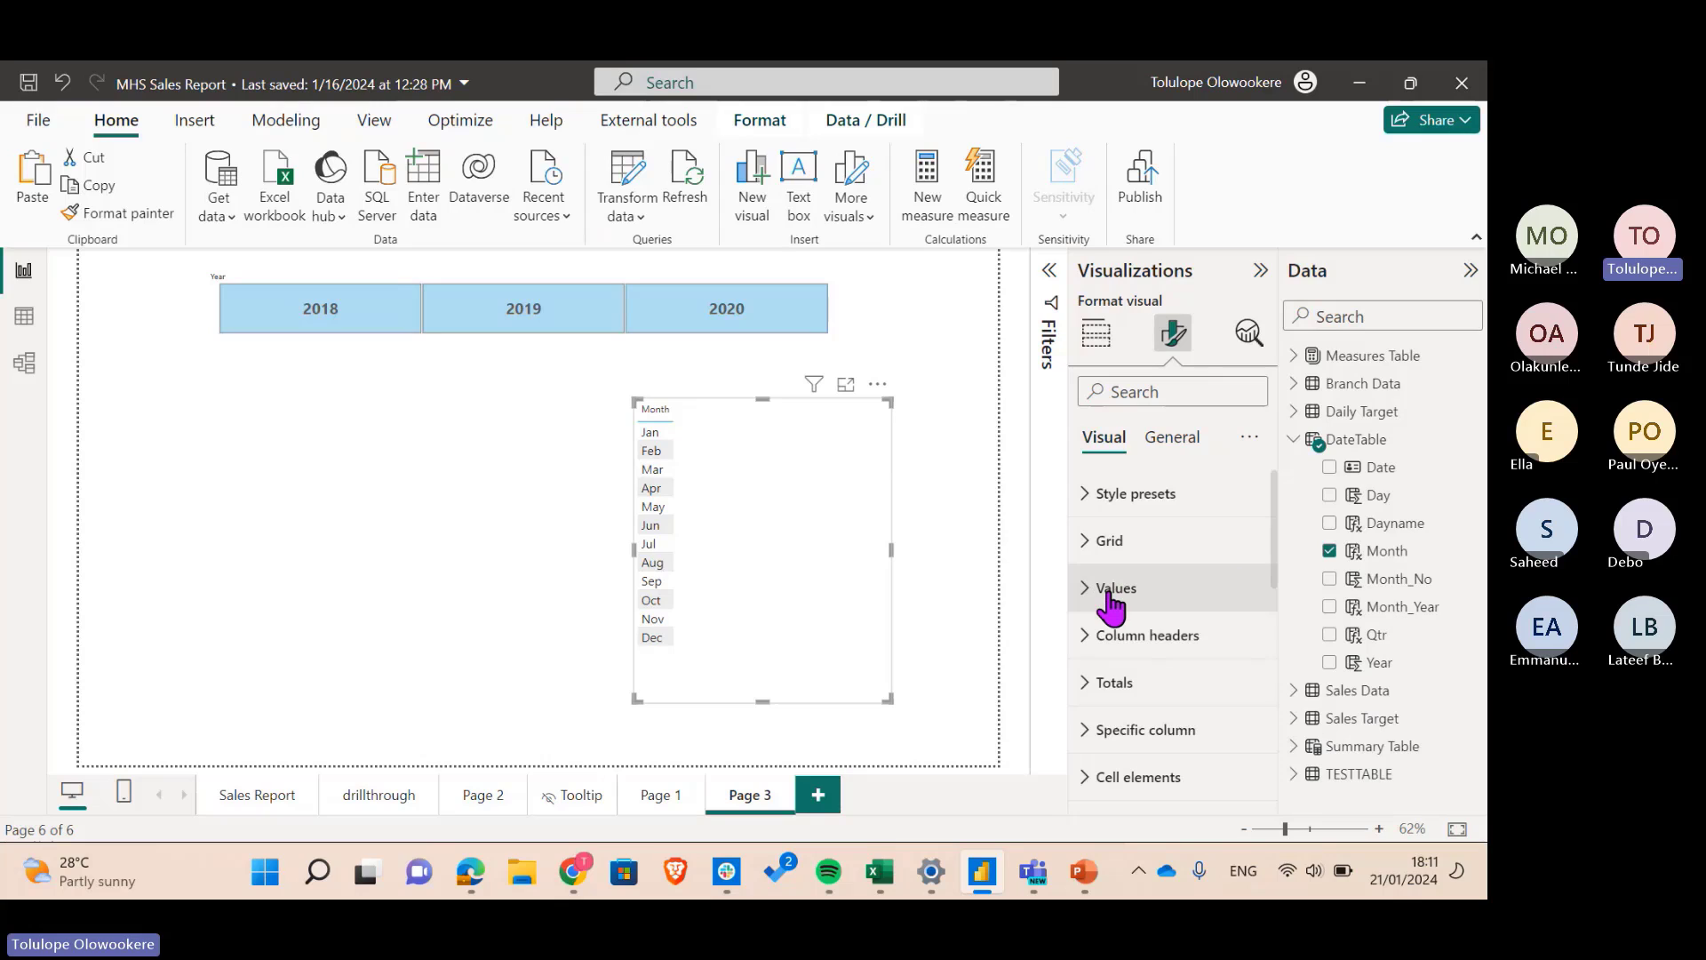
click(1293, 440)
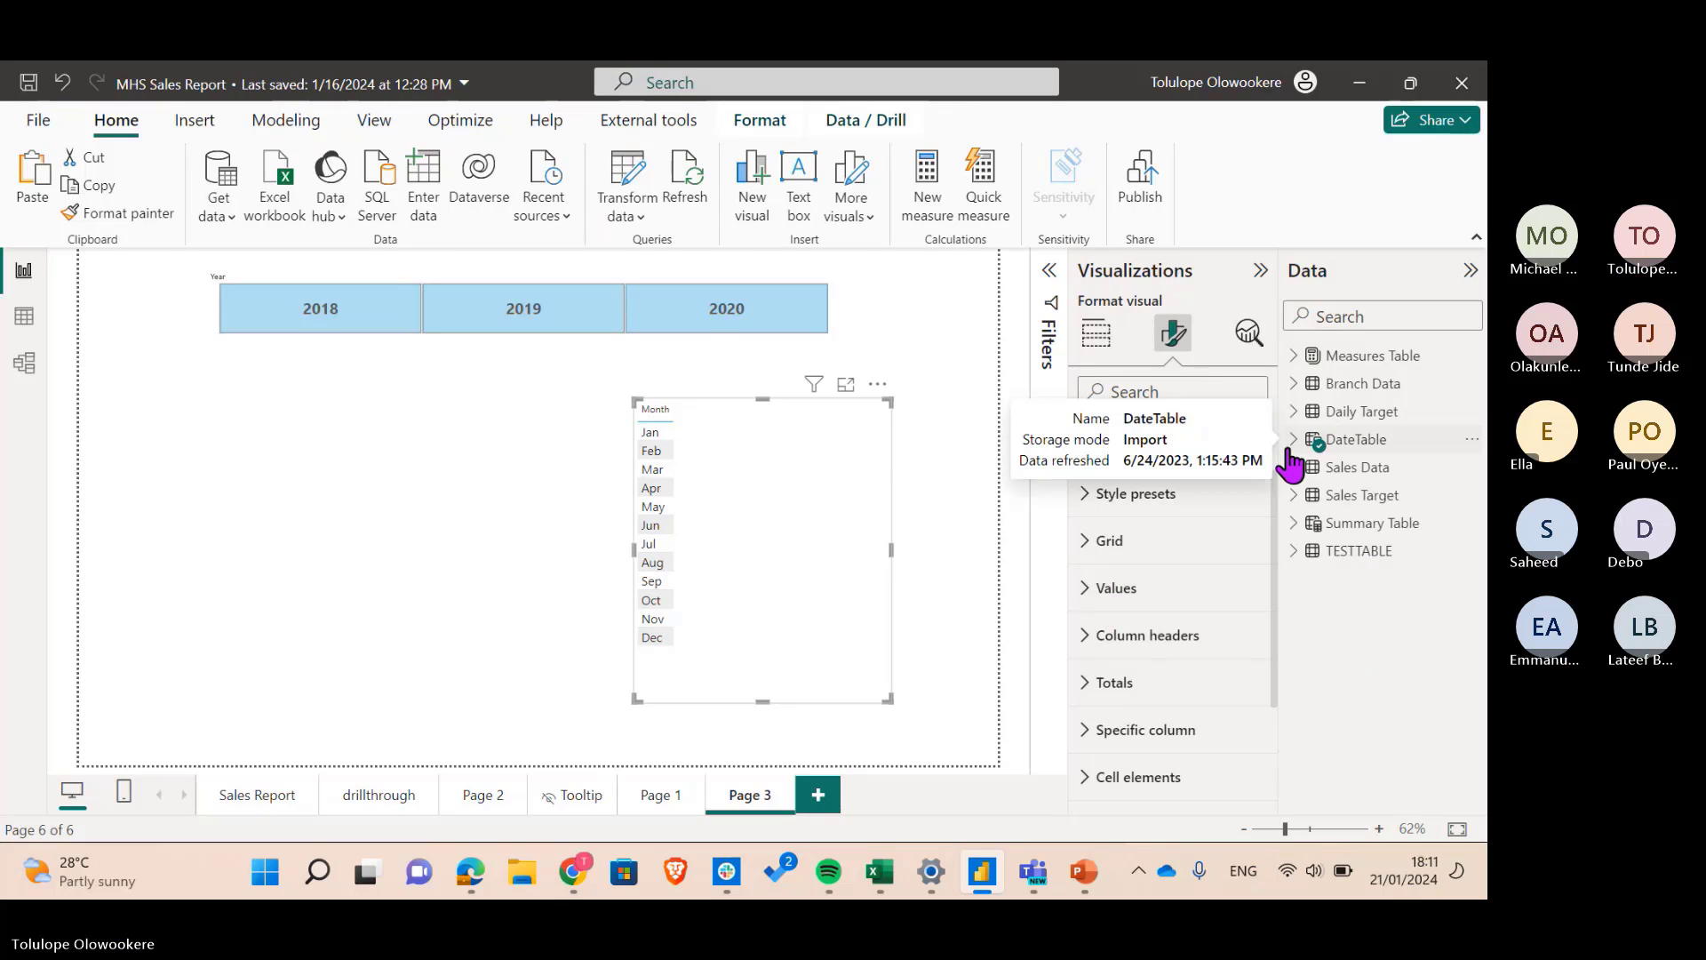
click(1294, 356)
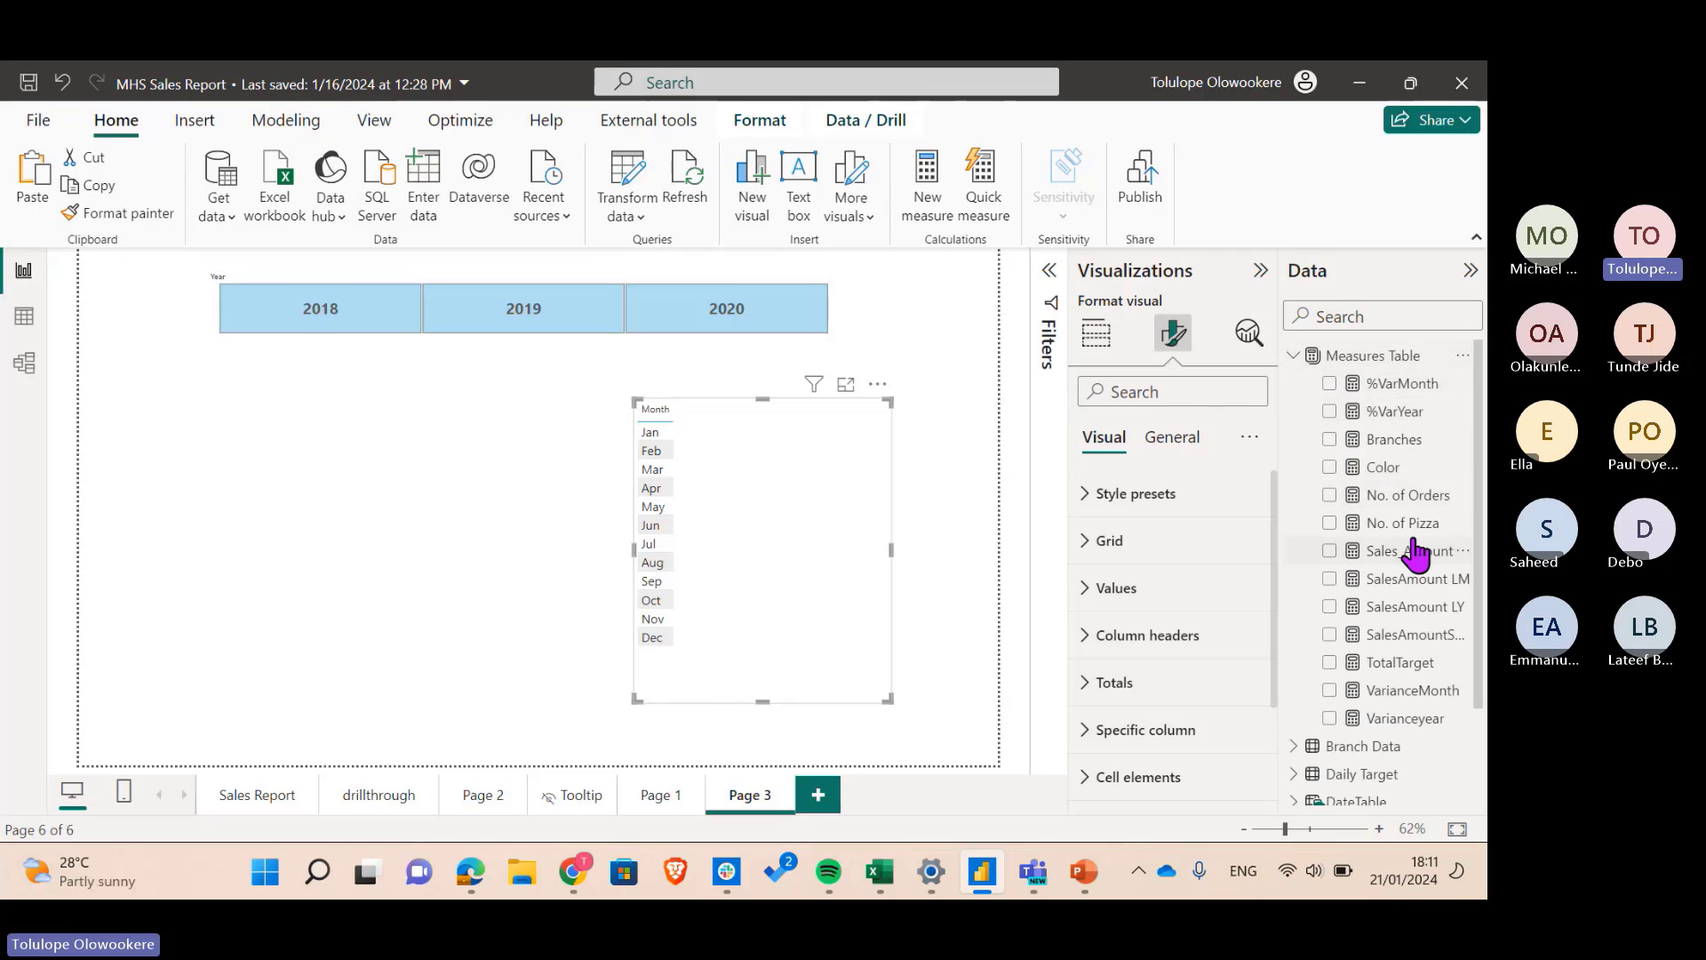
- Add Sales_Amount and SalesAmount LM to the month table and filter the page to 2018
click(1329, 551)
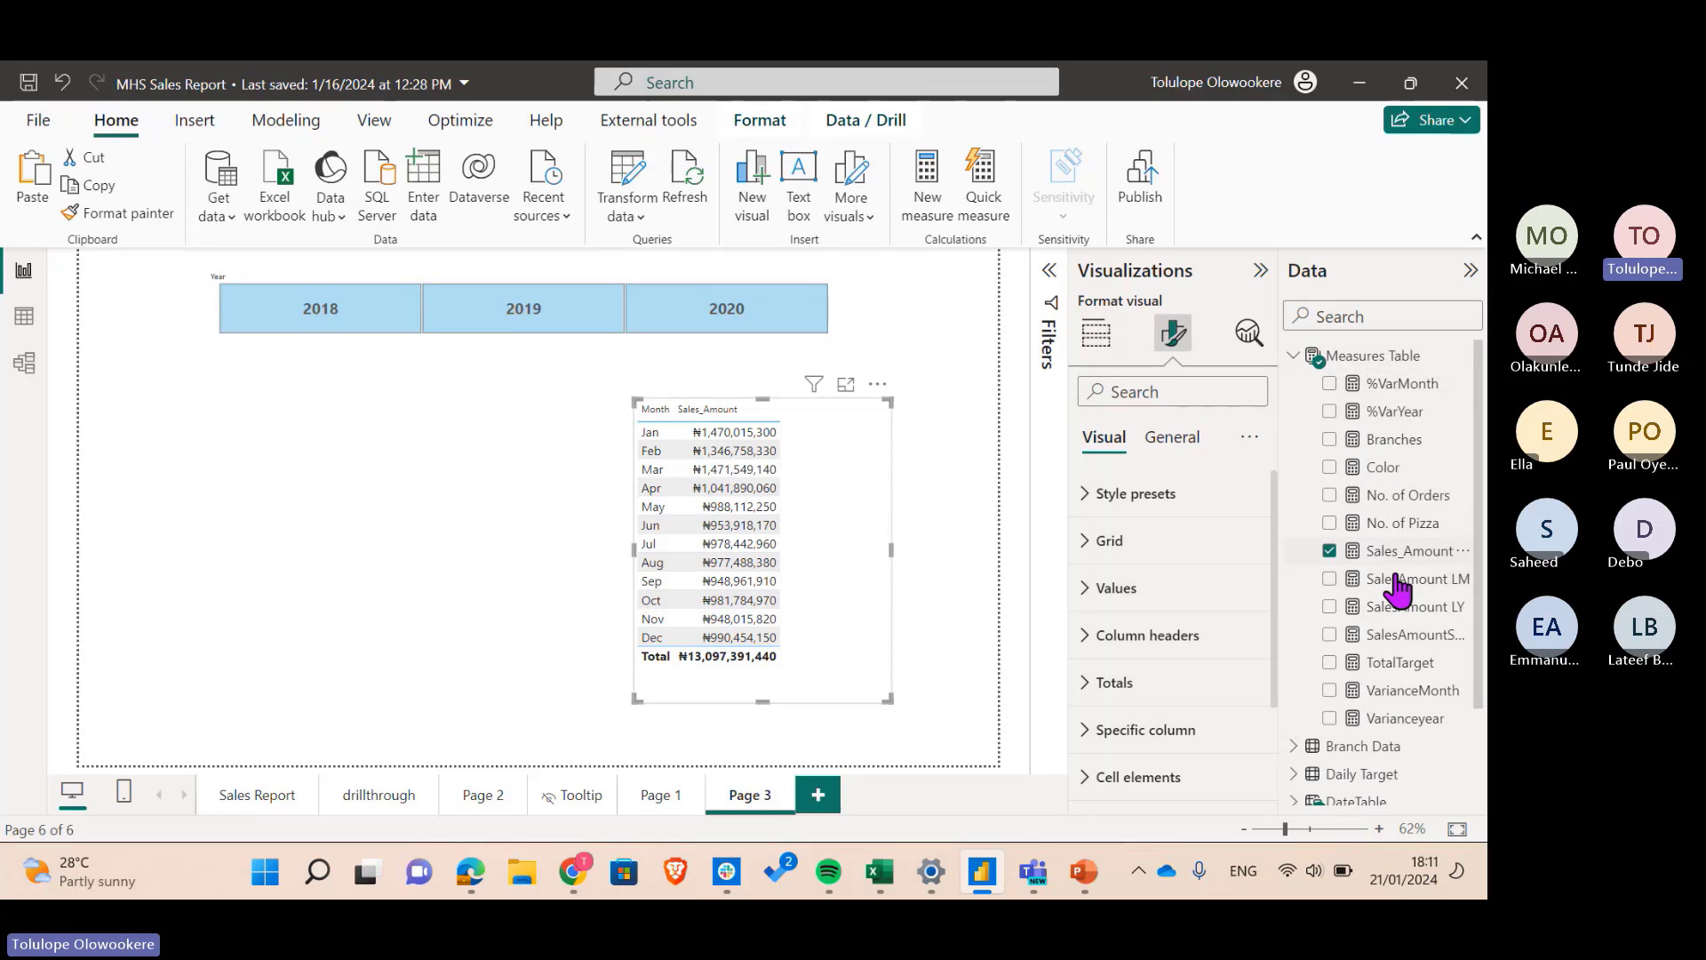
click(1330, 579)
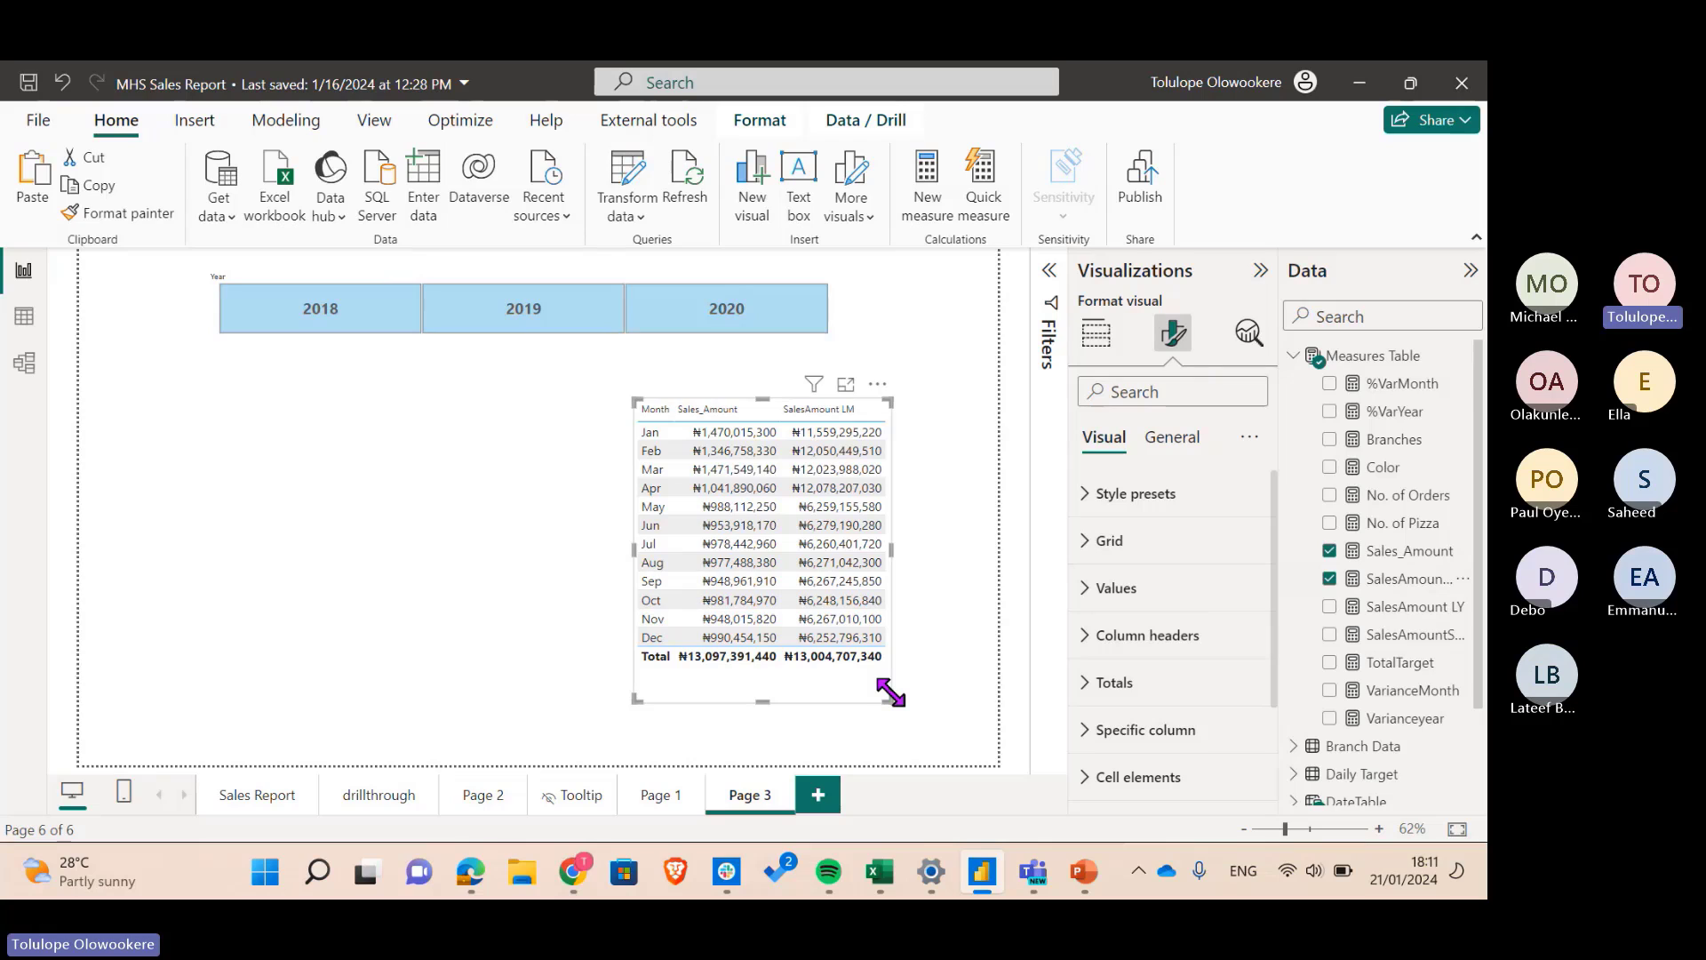
click(310, 308)
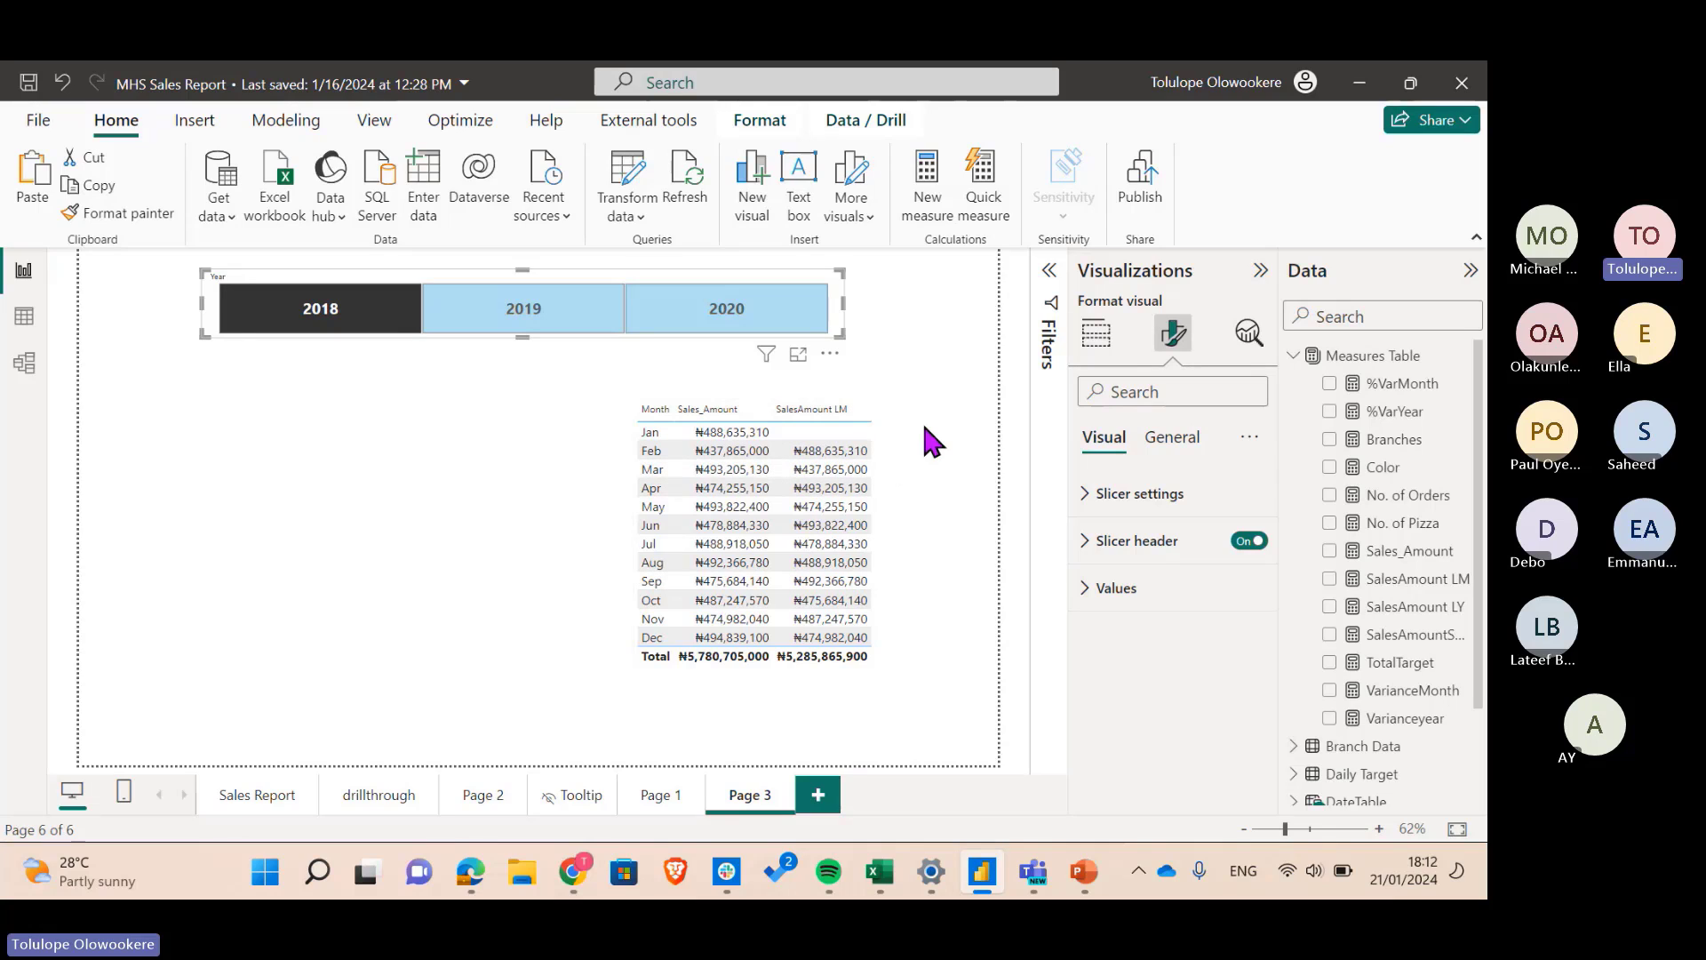
click(878, 494)
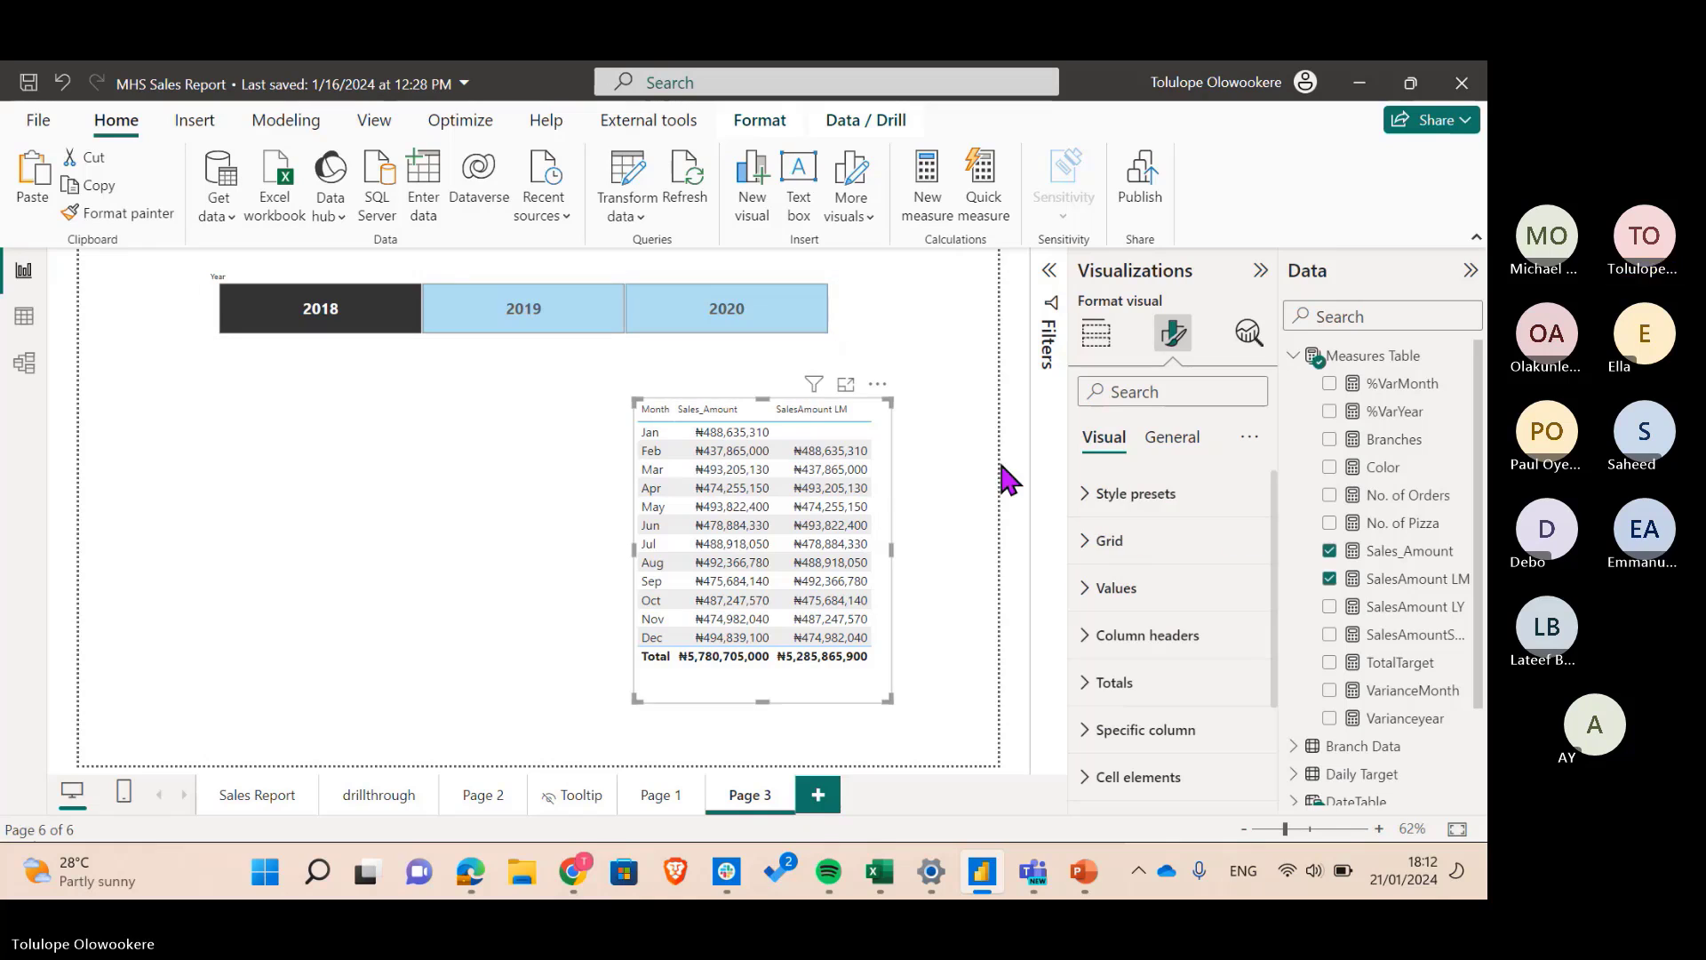
- Set the table's column header font size to 13 and enlarge the table leftward and downward
click(1179, 446)
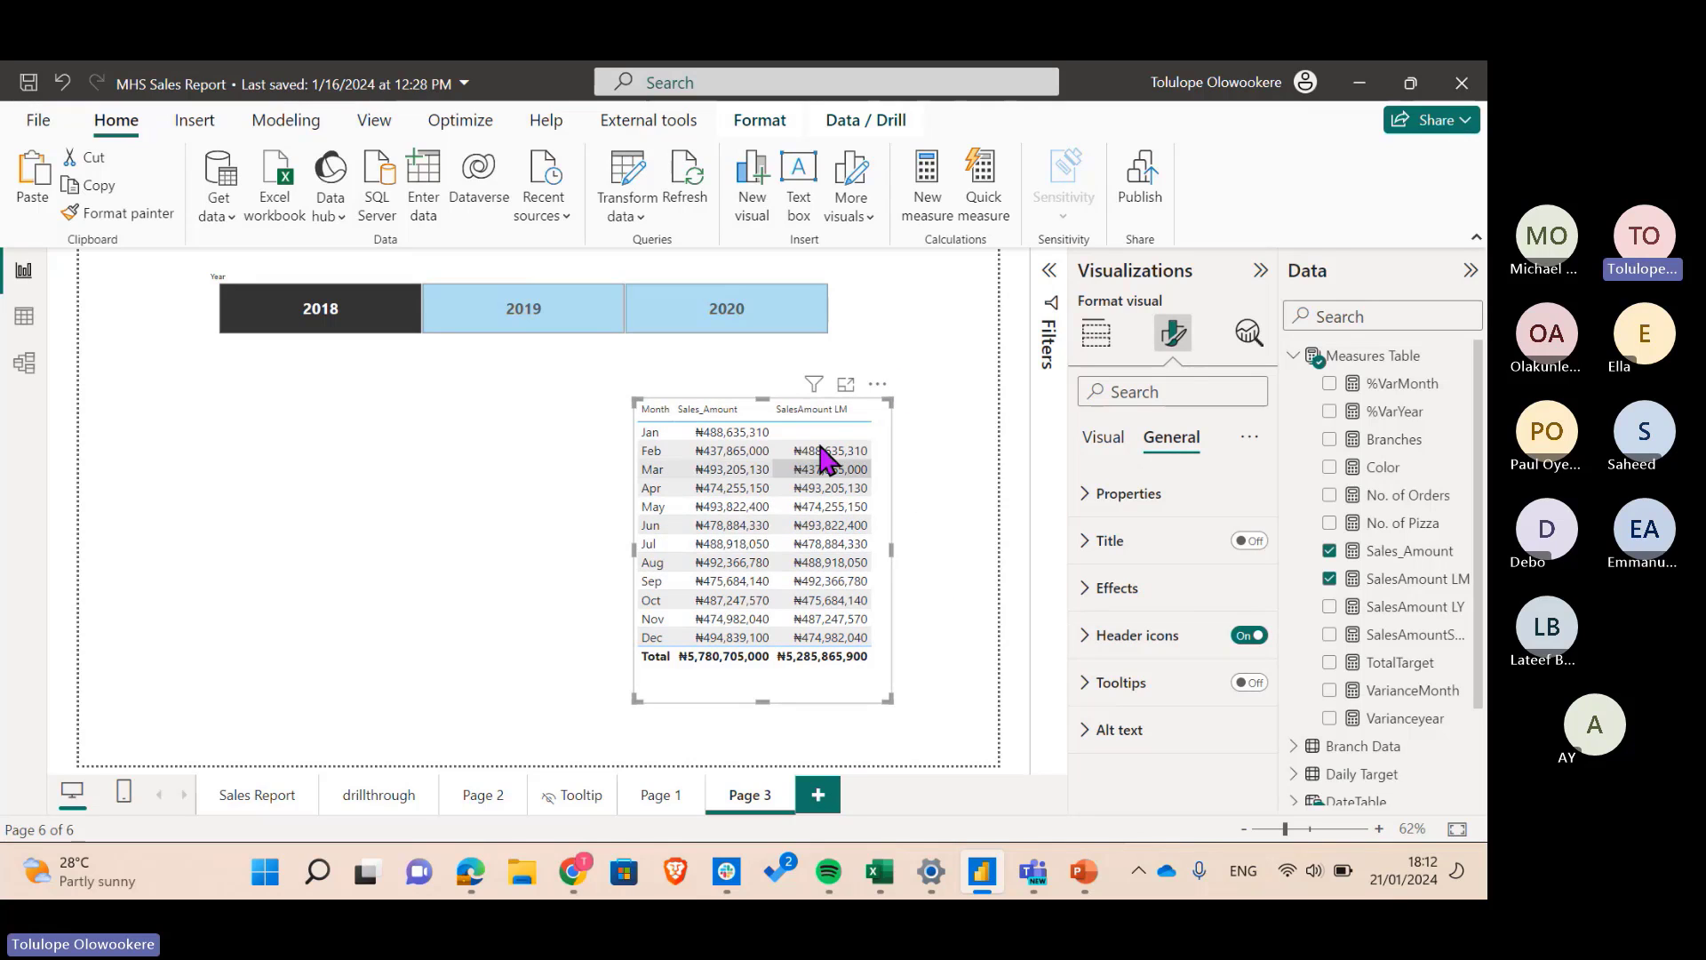
click(1159, 640)
click(1159, 638)
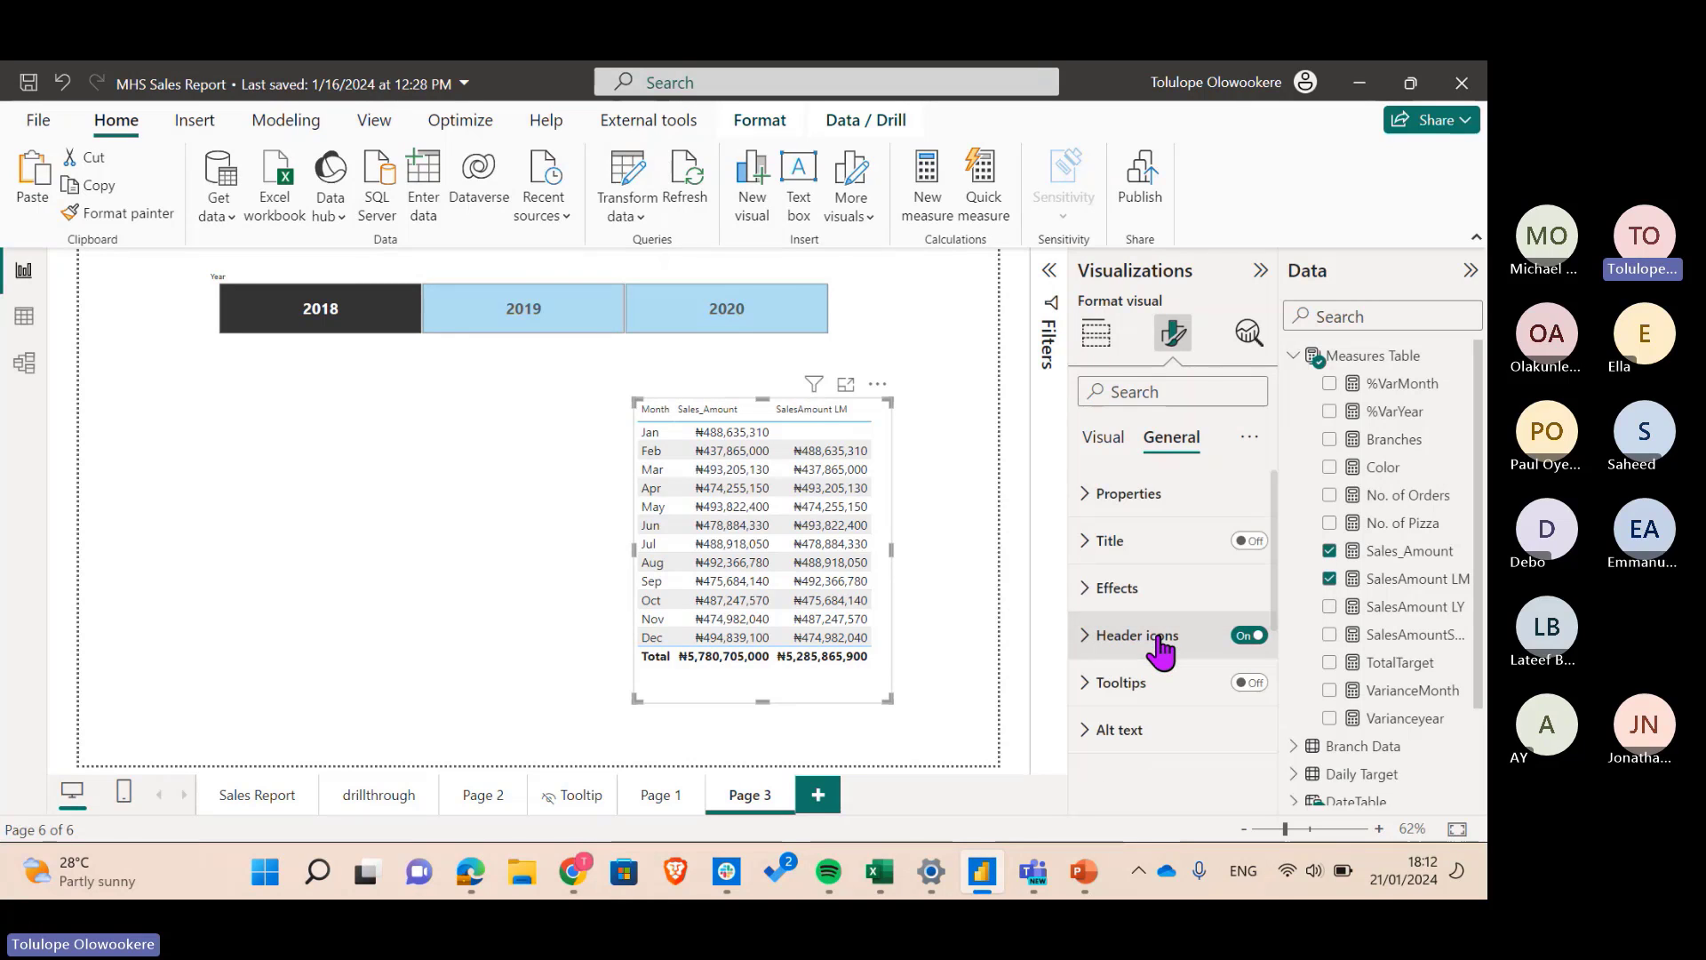
click(1104, 438)
scroll(1189, 696, down, 1)
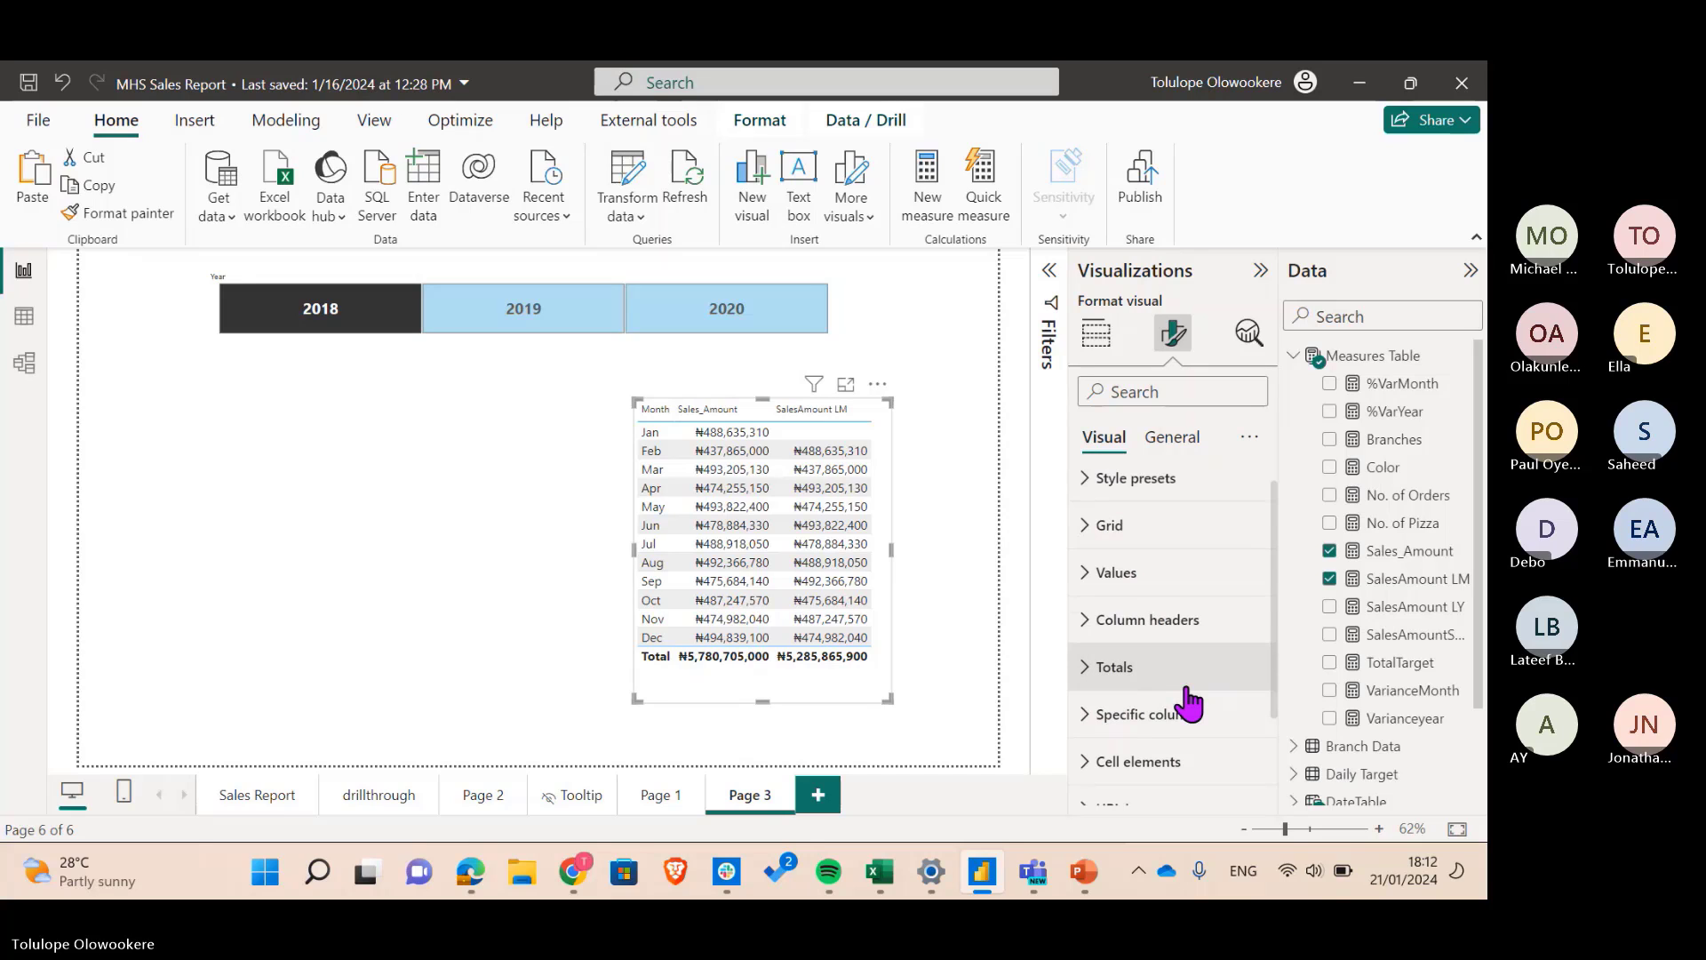
click(1174, 632)
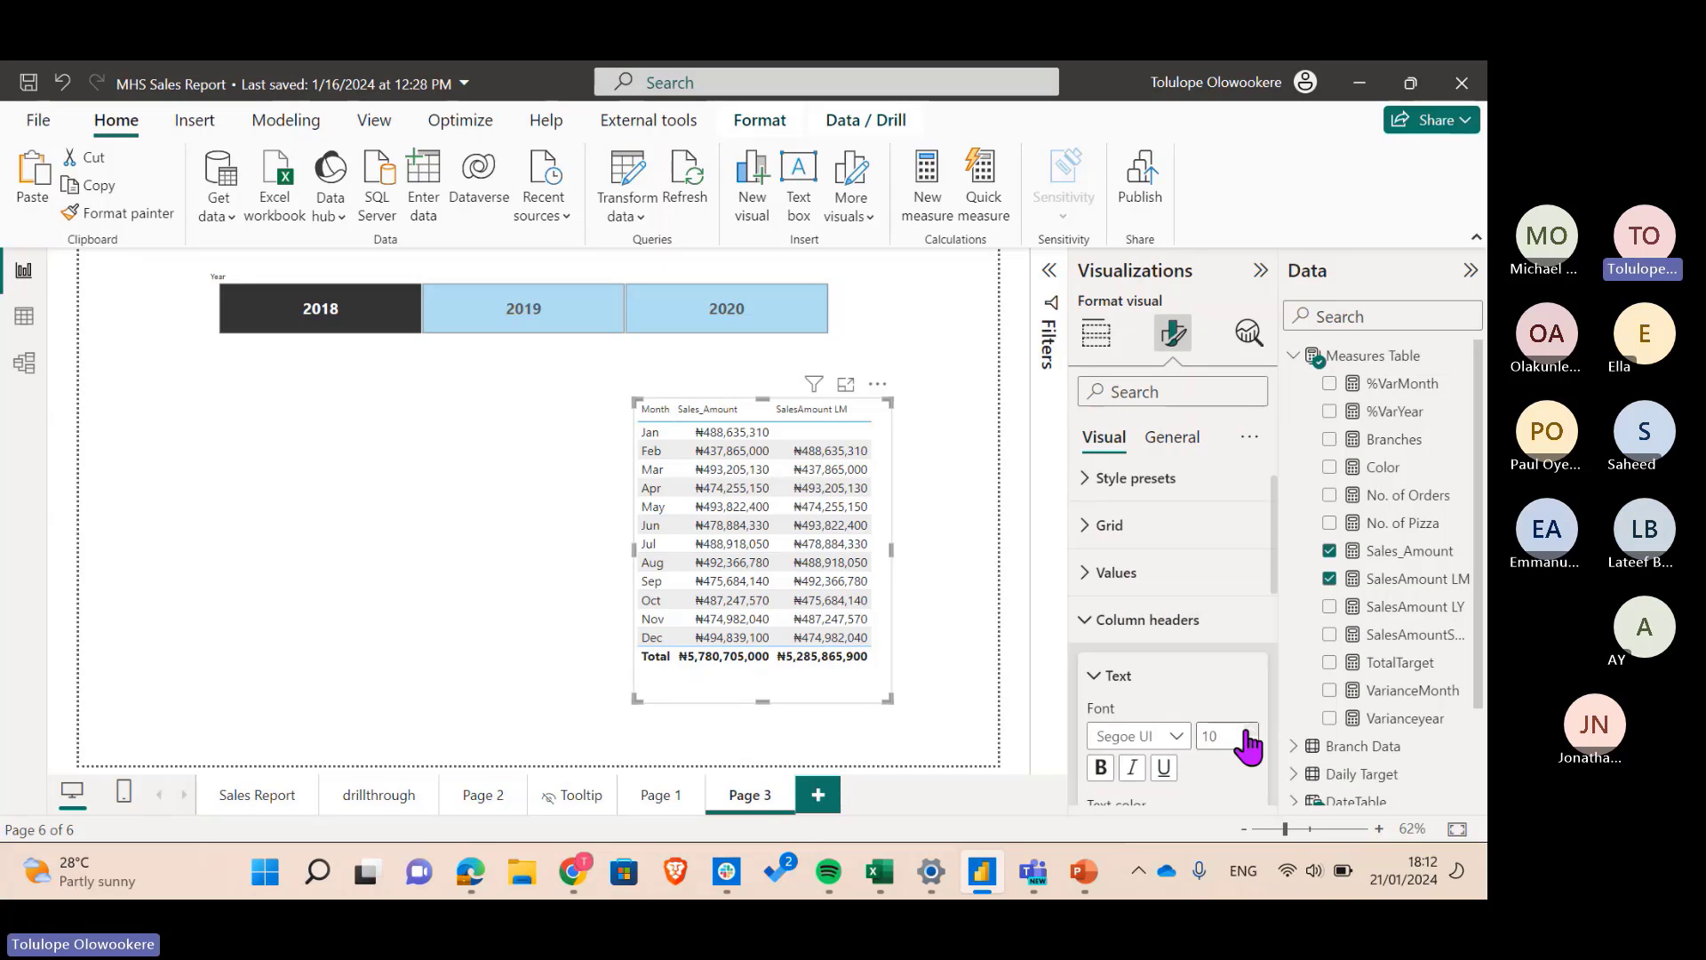
triple_click(1249, 731)
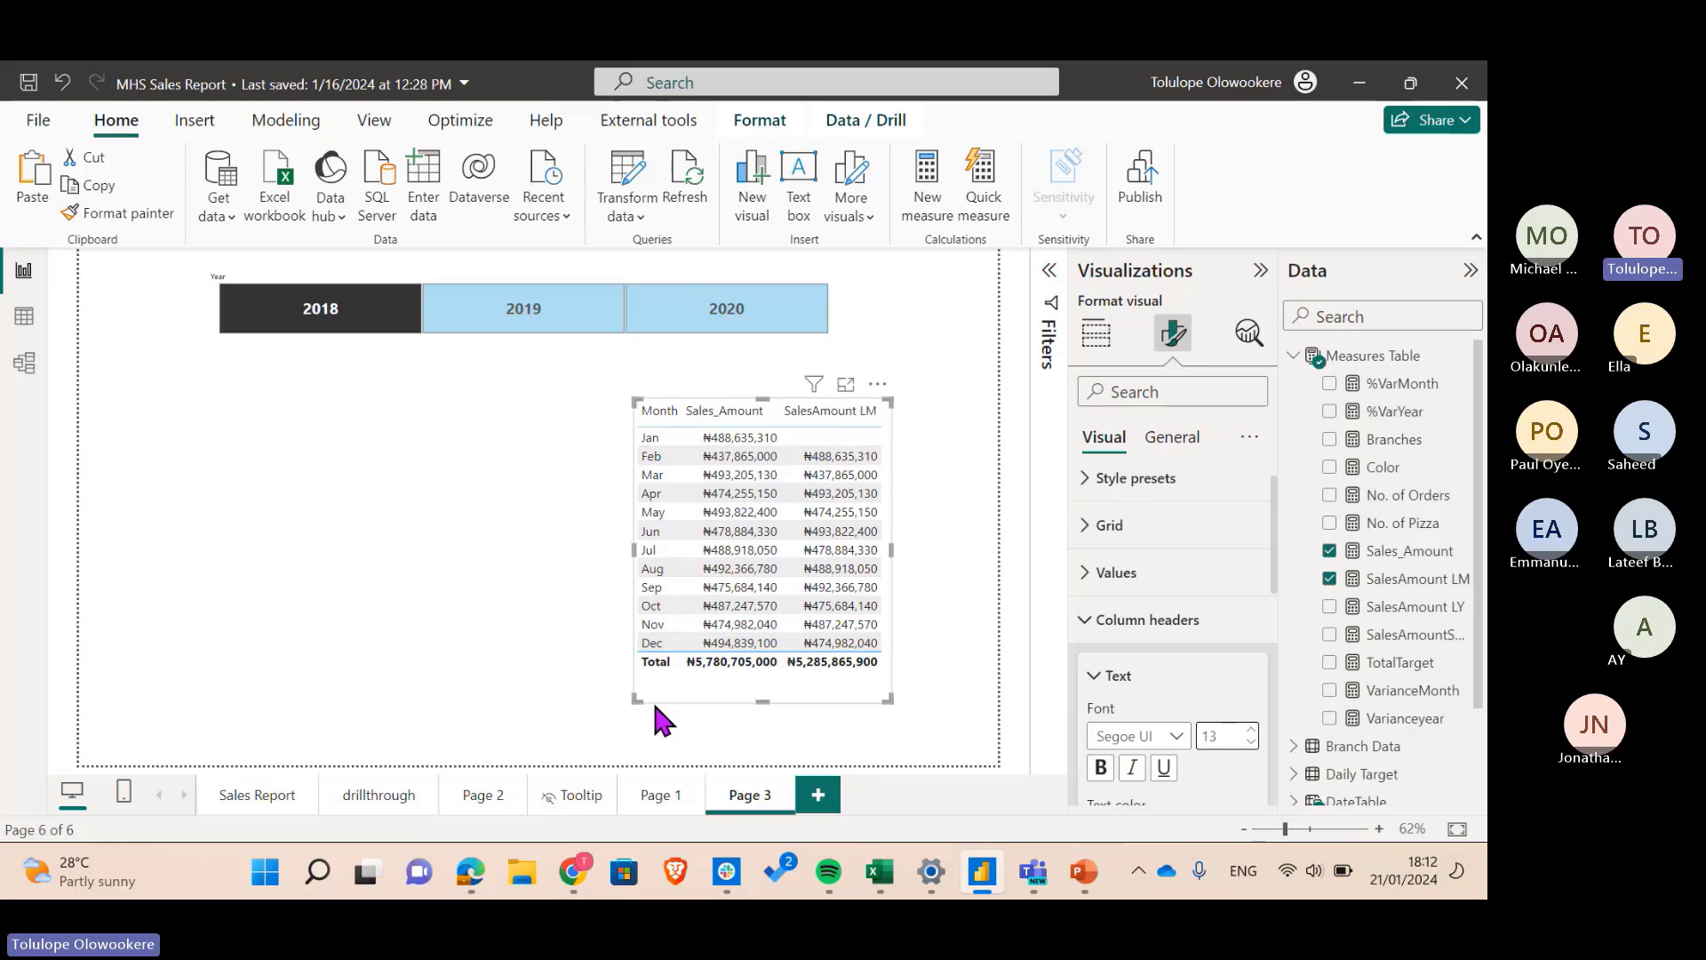
drag(633, 698, 565, 744)
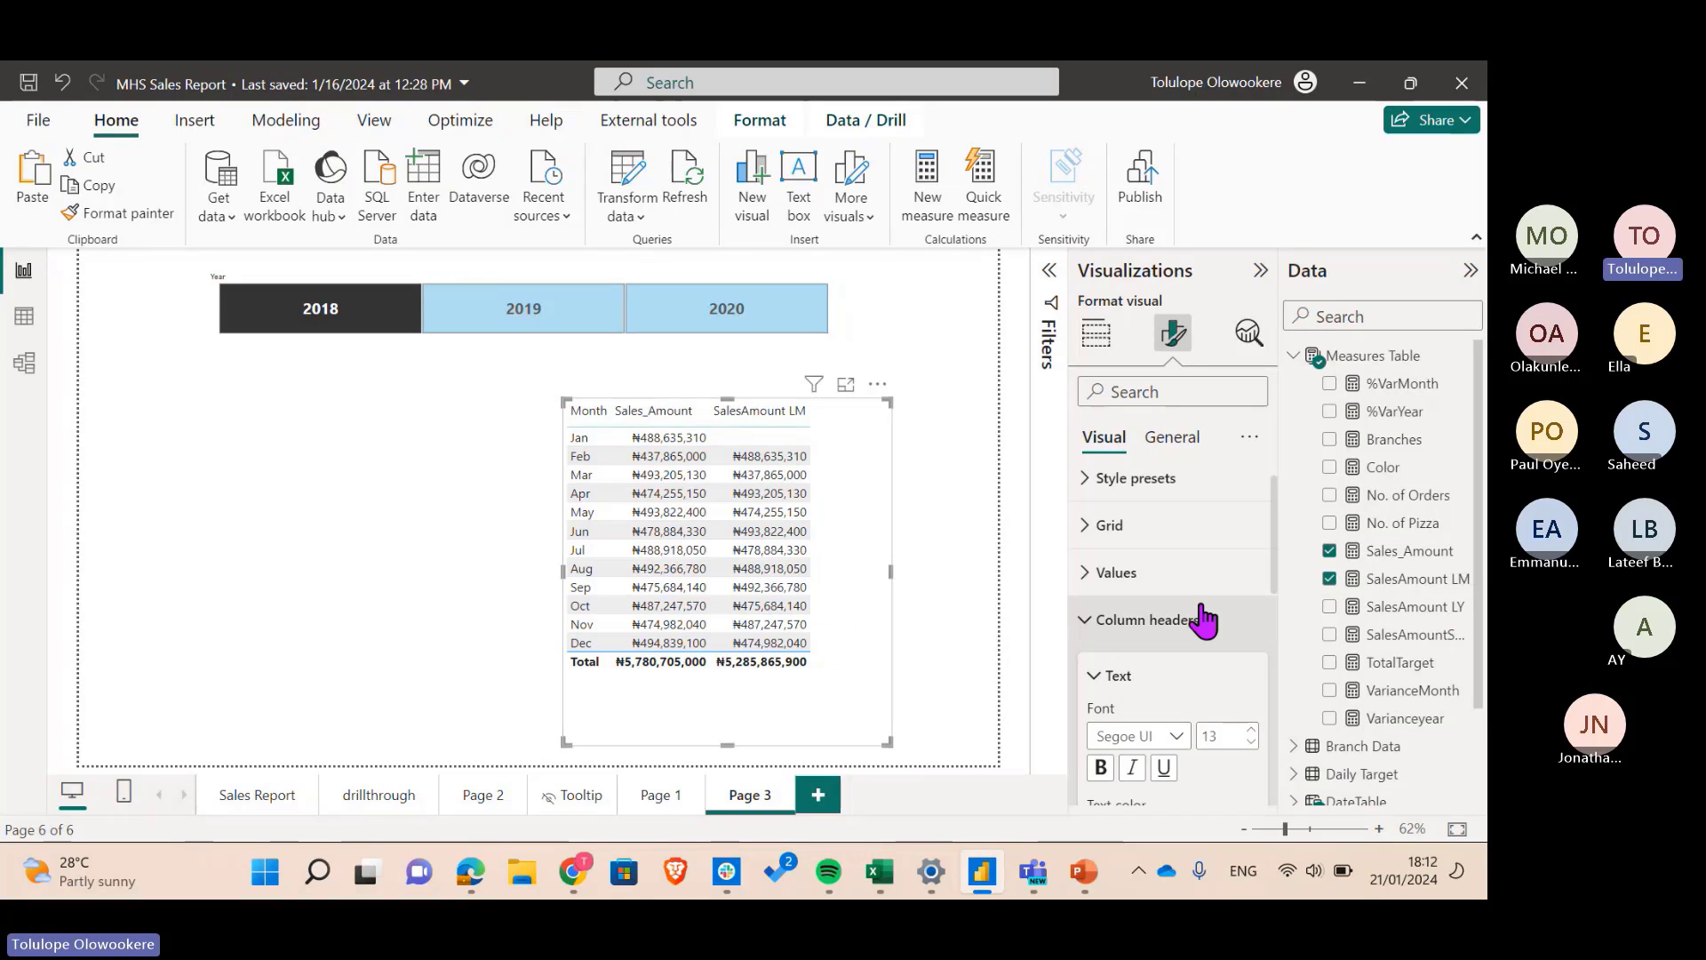
click(1106, 631)
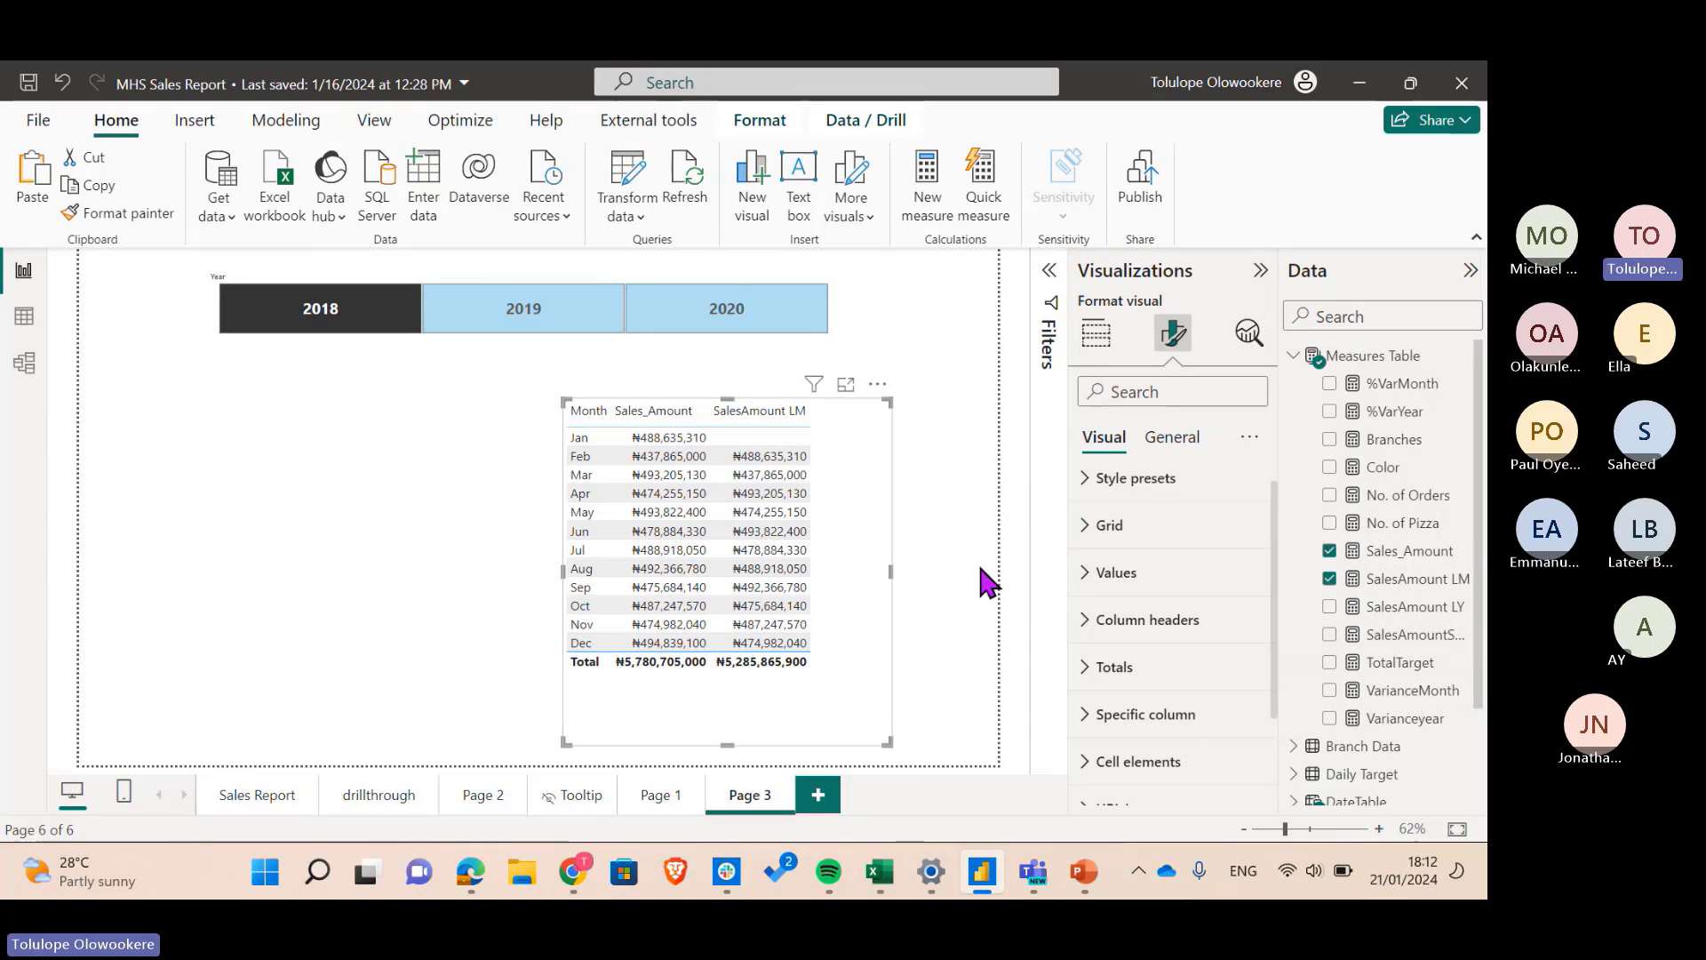
- Add VarianceMonth to the table and widen the table on both sides so its values fit
click(1331, 692)
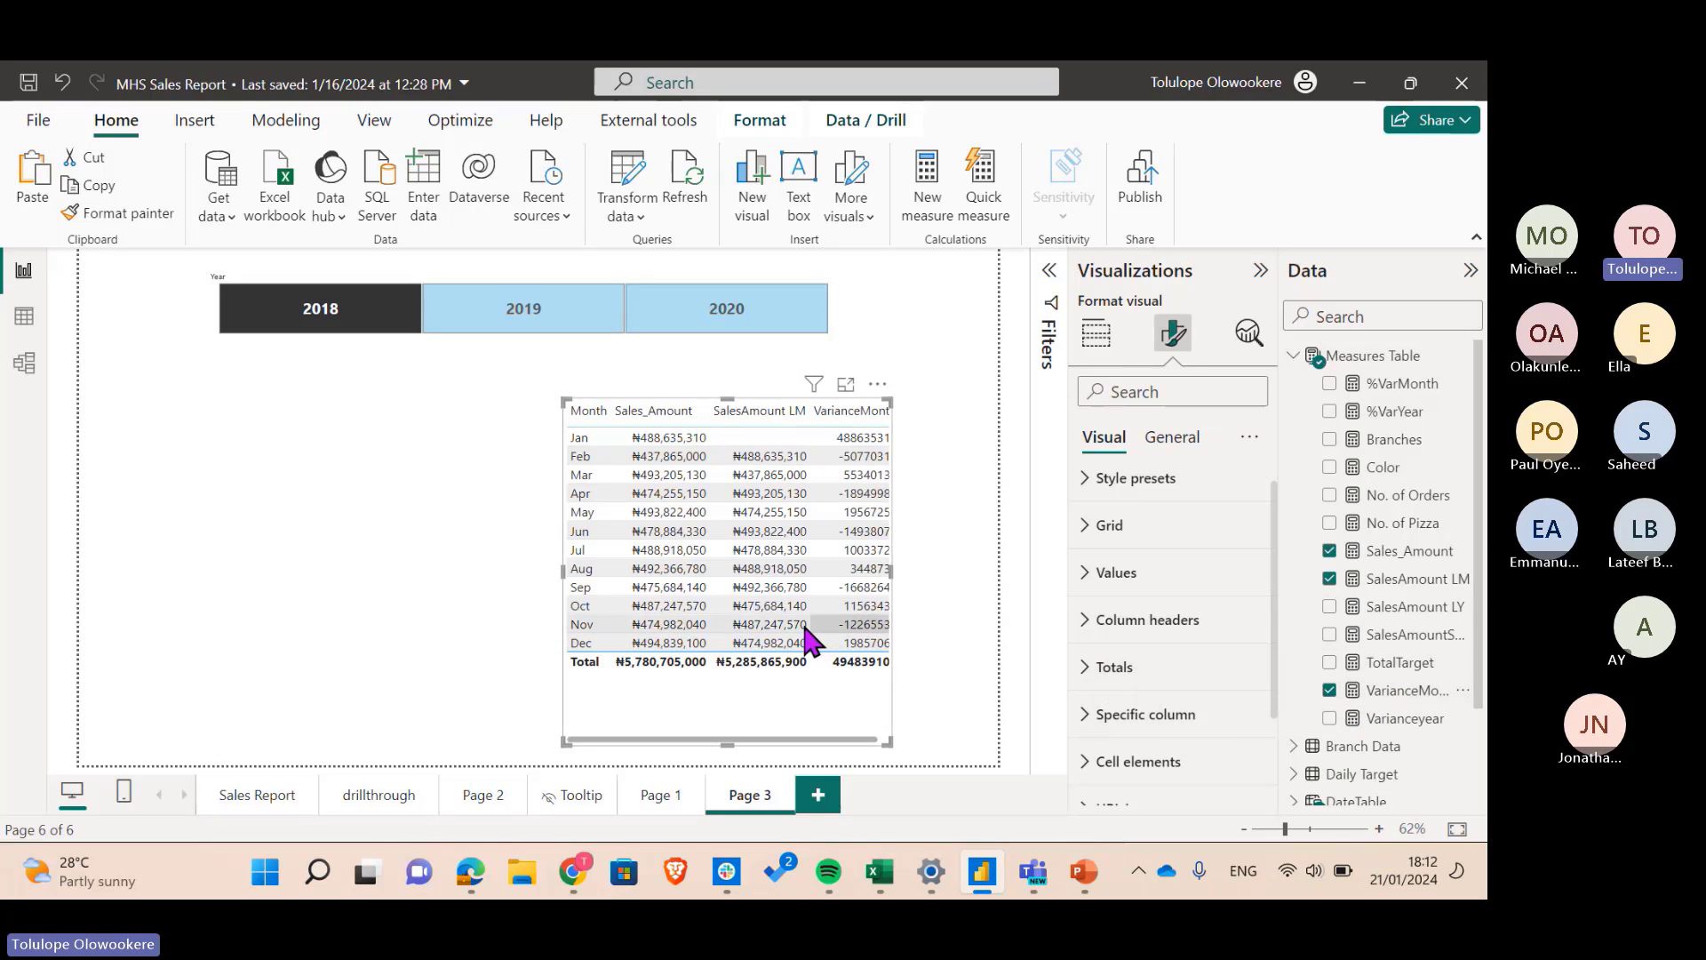
drag(892, 565, 995, 558)
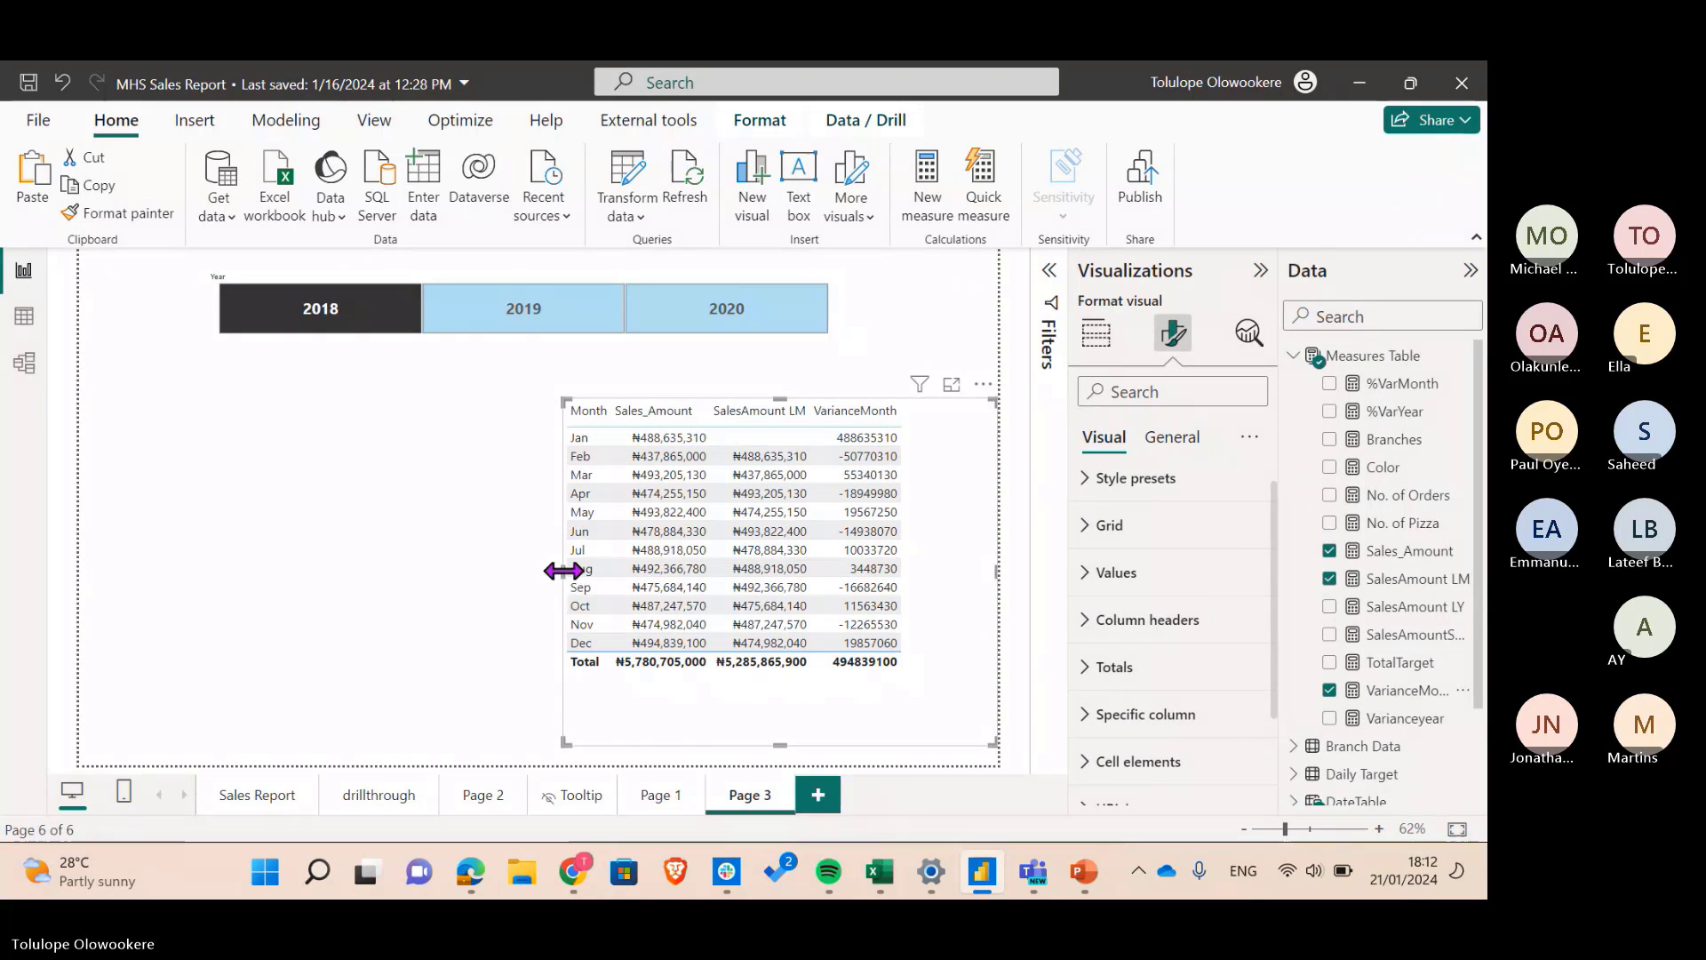
drag(560, 571, 462, 568)
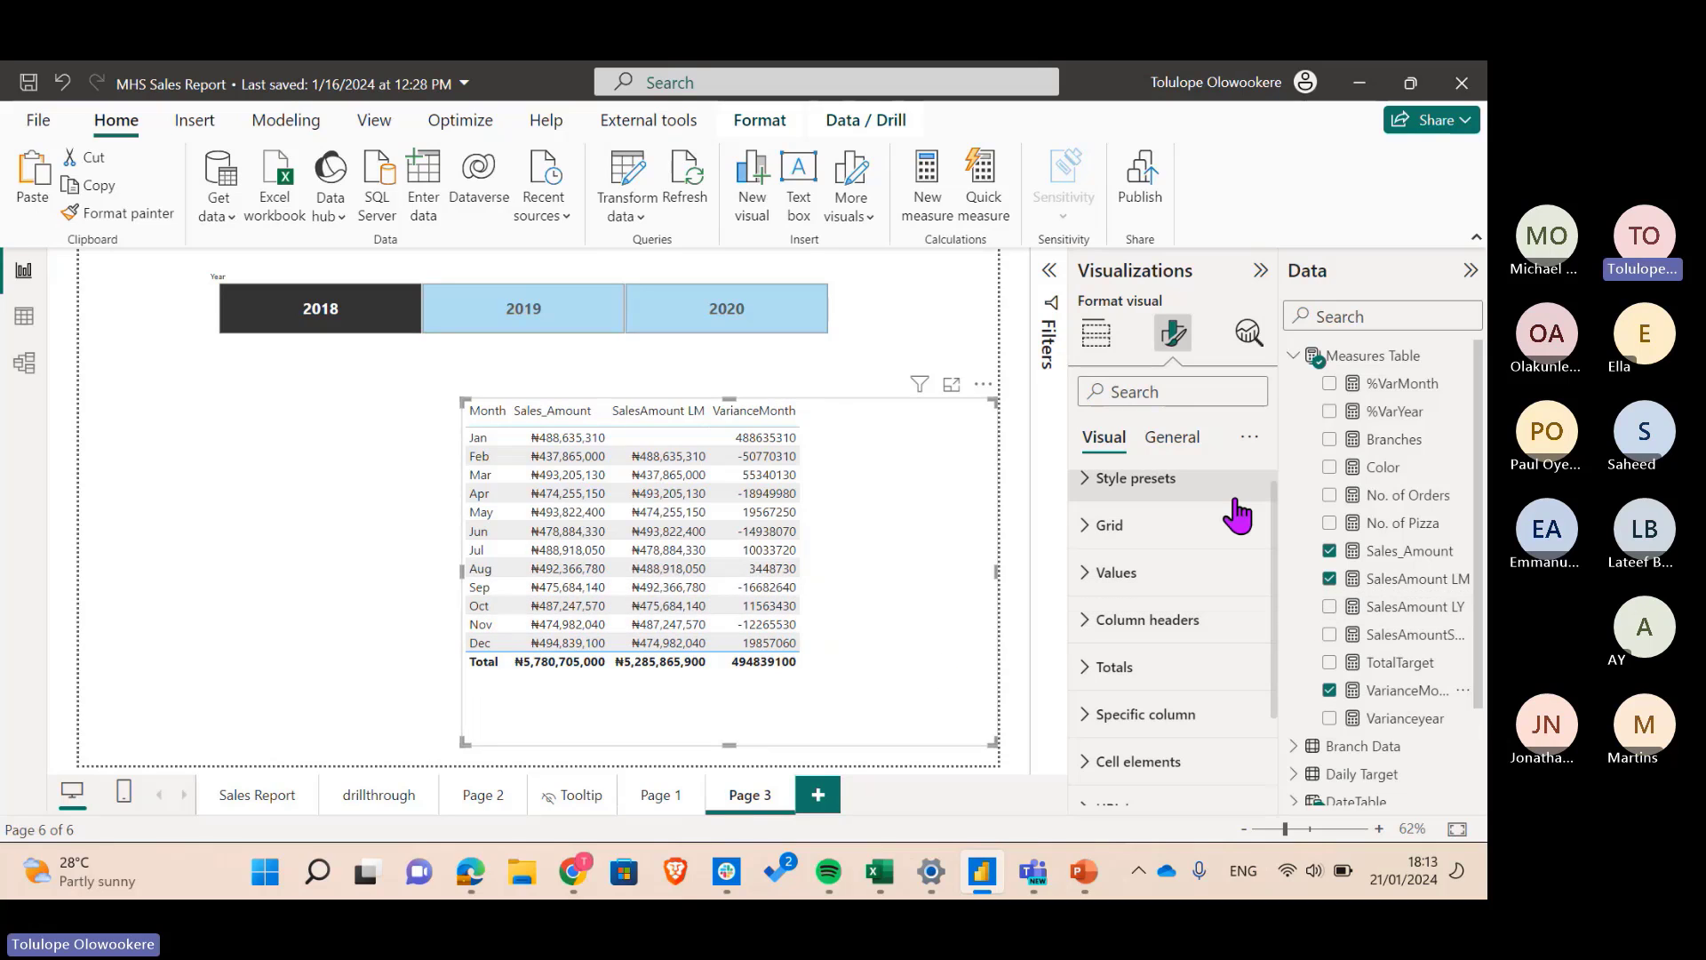
- Add %VarMonth to the table and switch off the Totals values row
click(1330, 384)
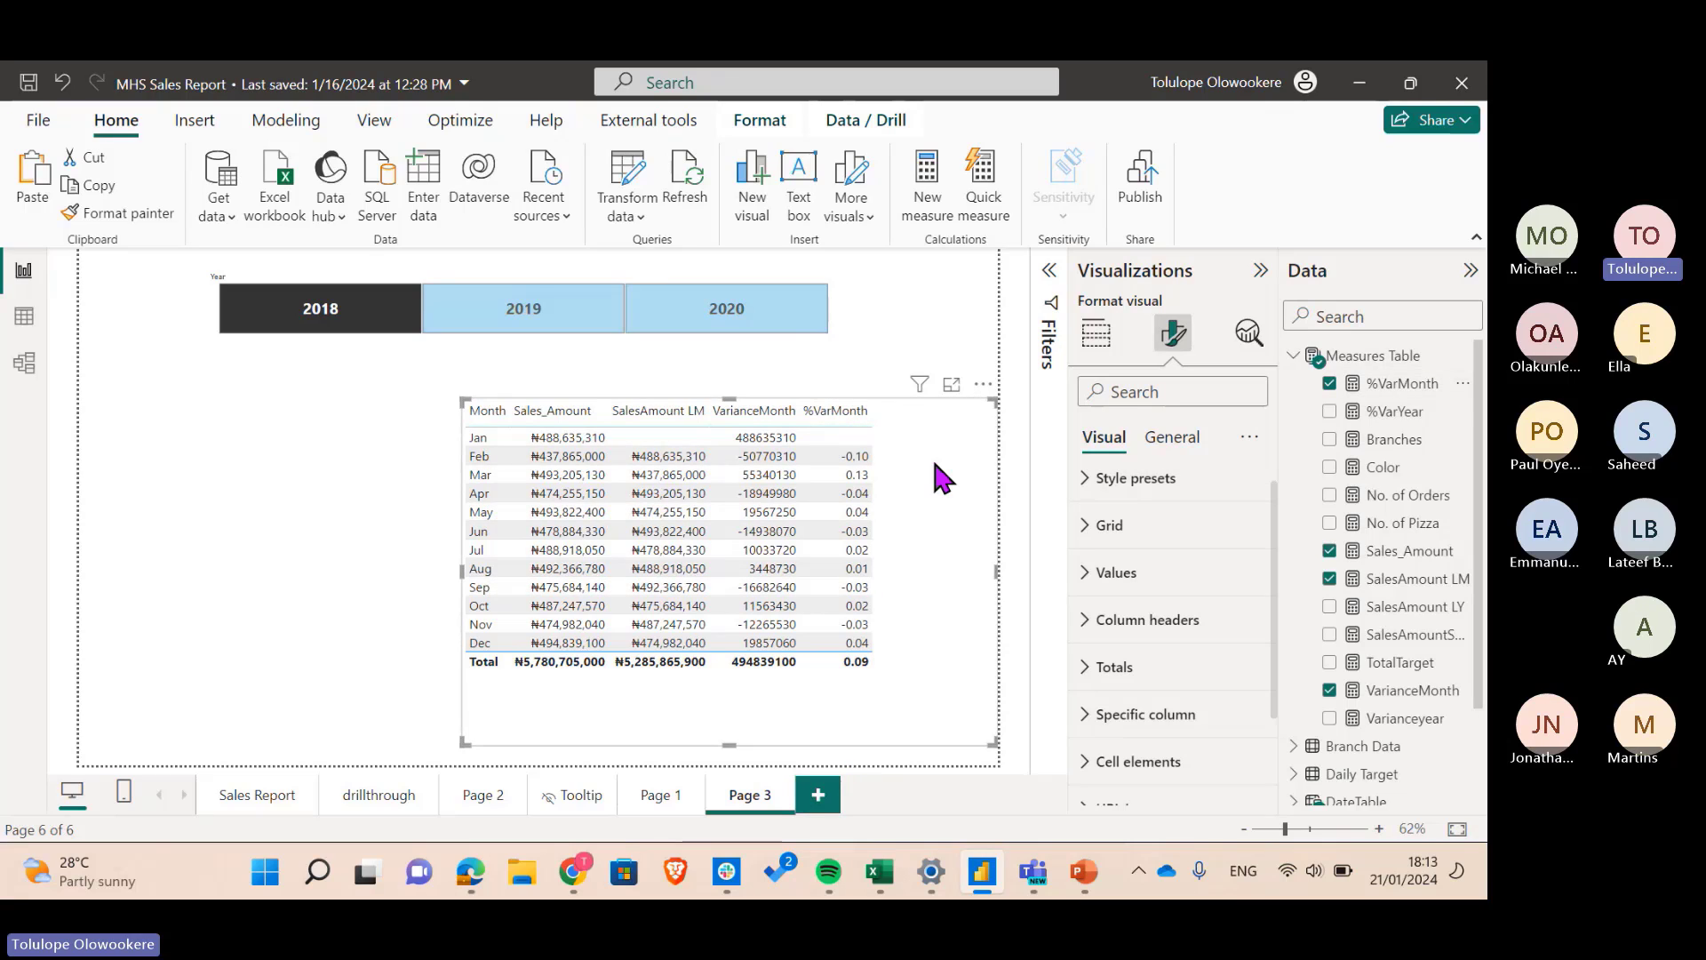
click(1101, 668)
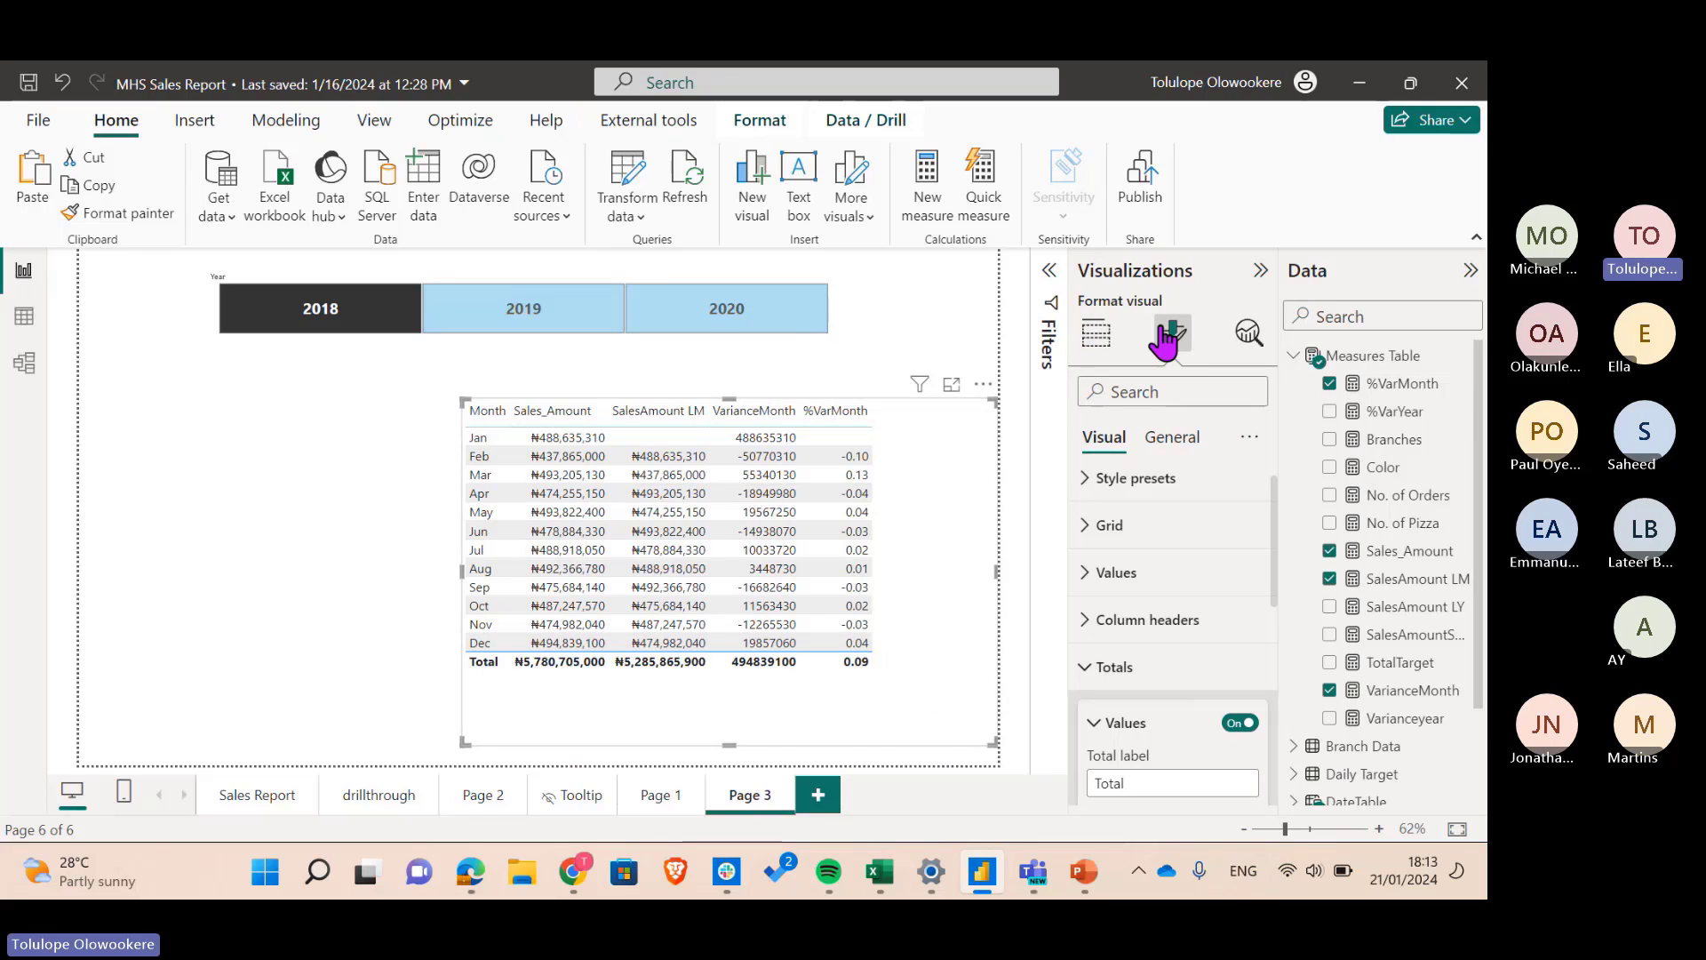
scroll(1124, 698, down, 3)
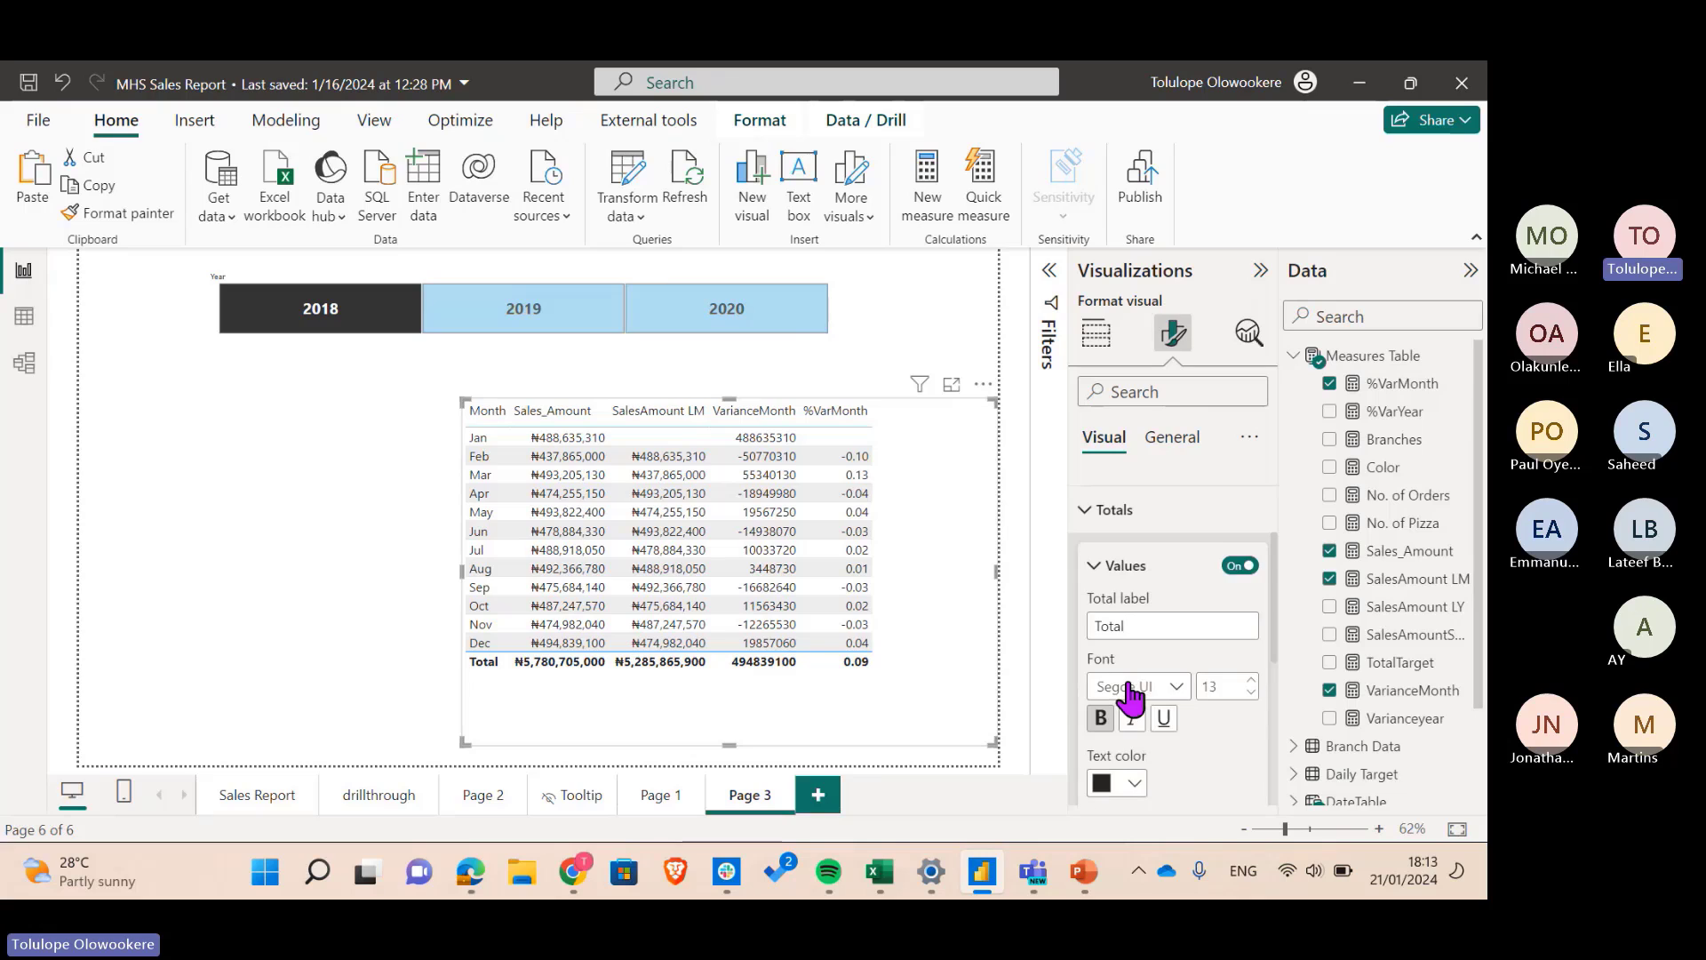
click(1239, 563)
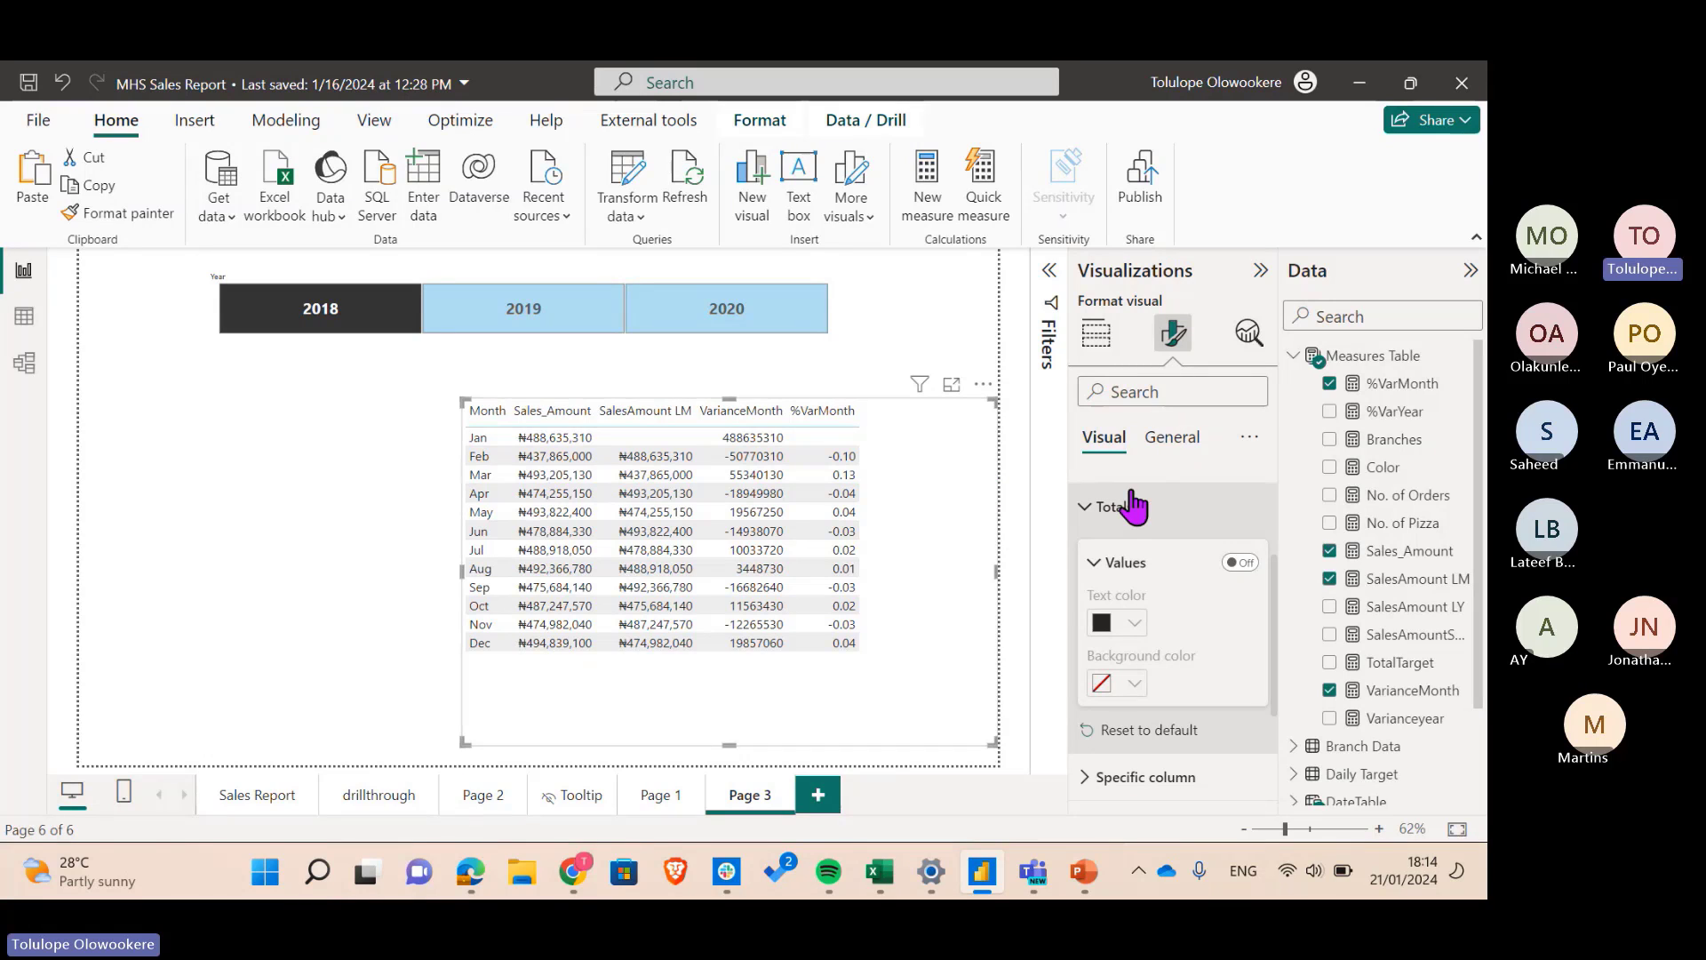
click(1094, 506)
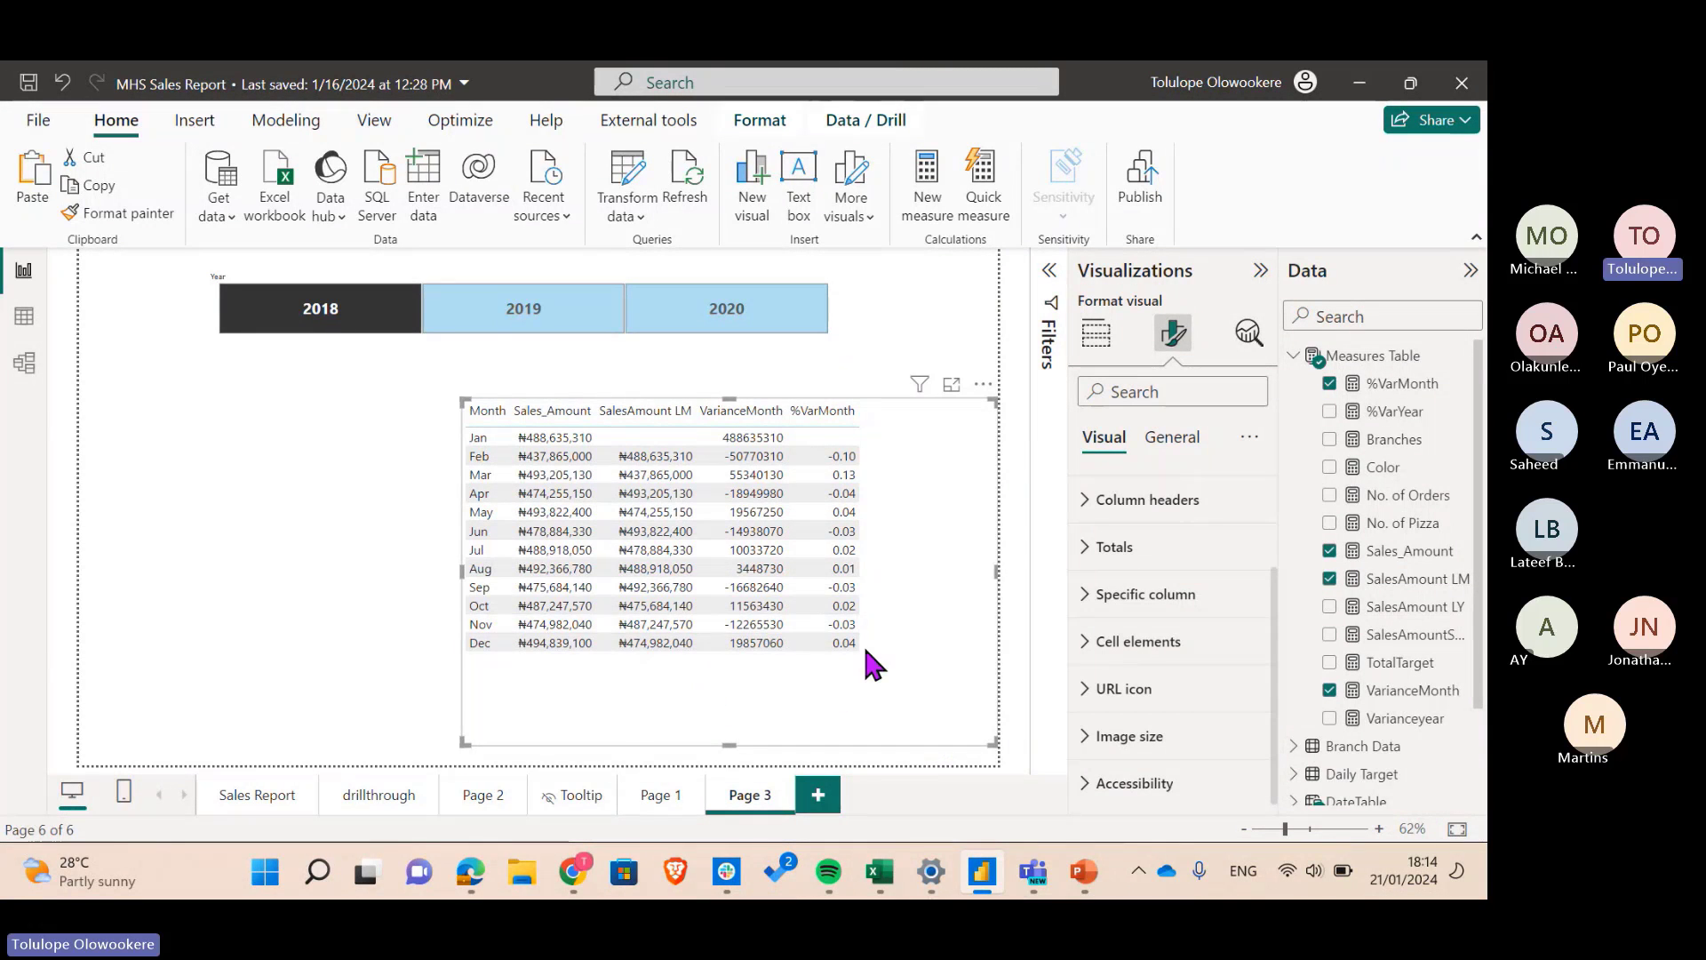
click(1099, 336)
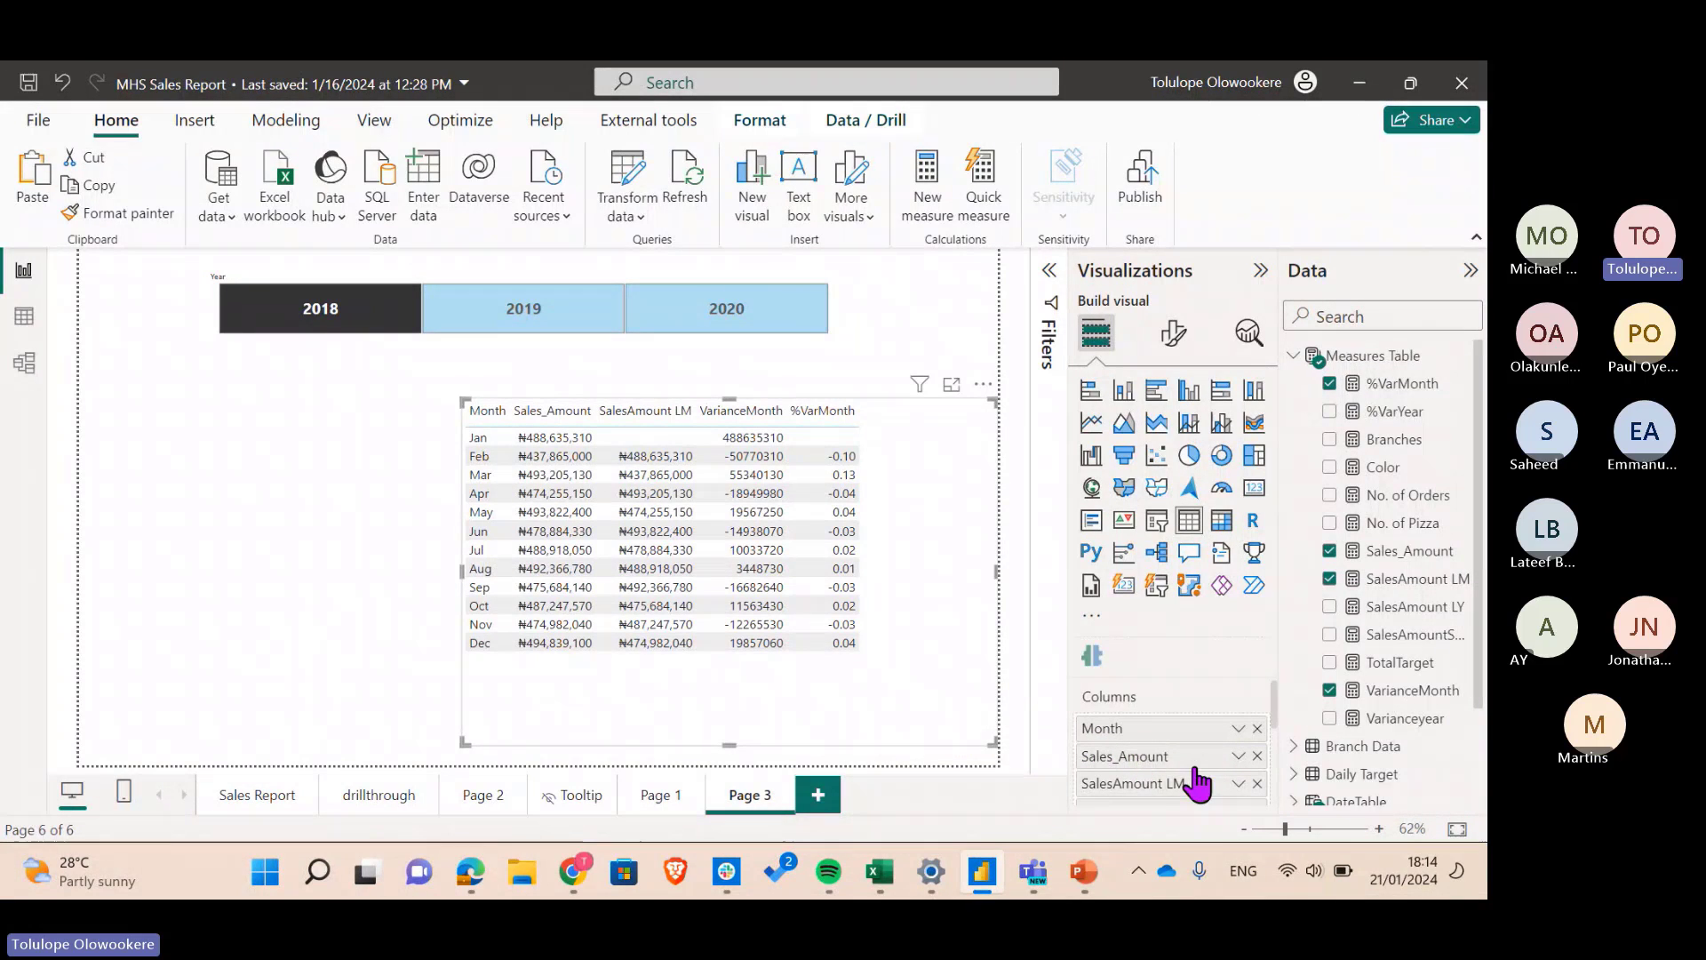
scroll(1196, 783, down, 1)
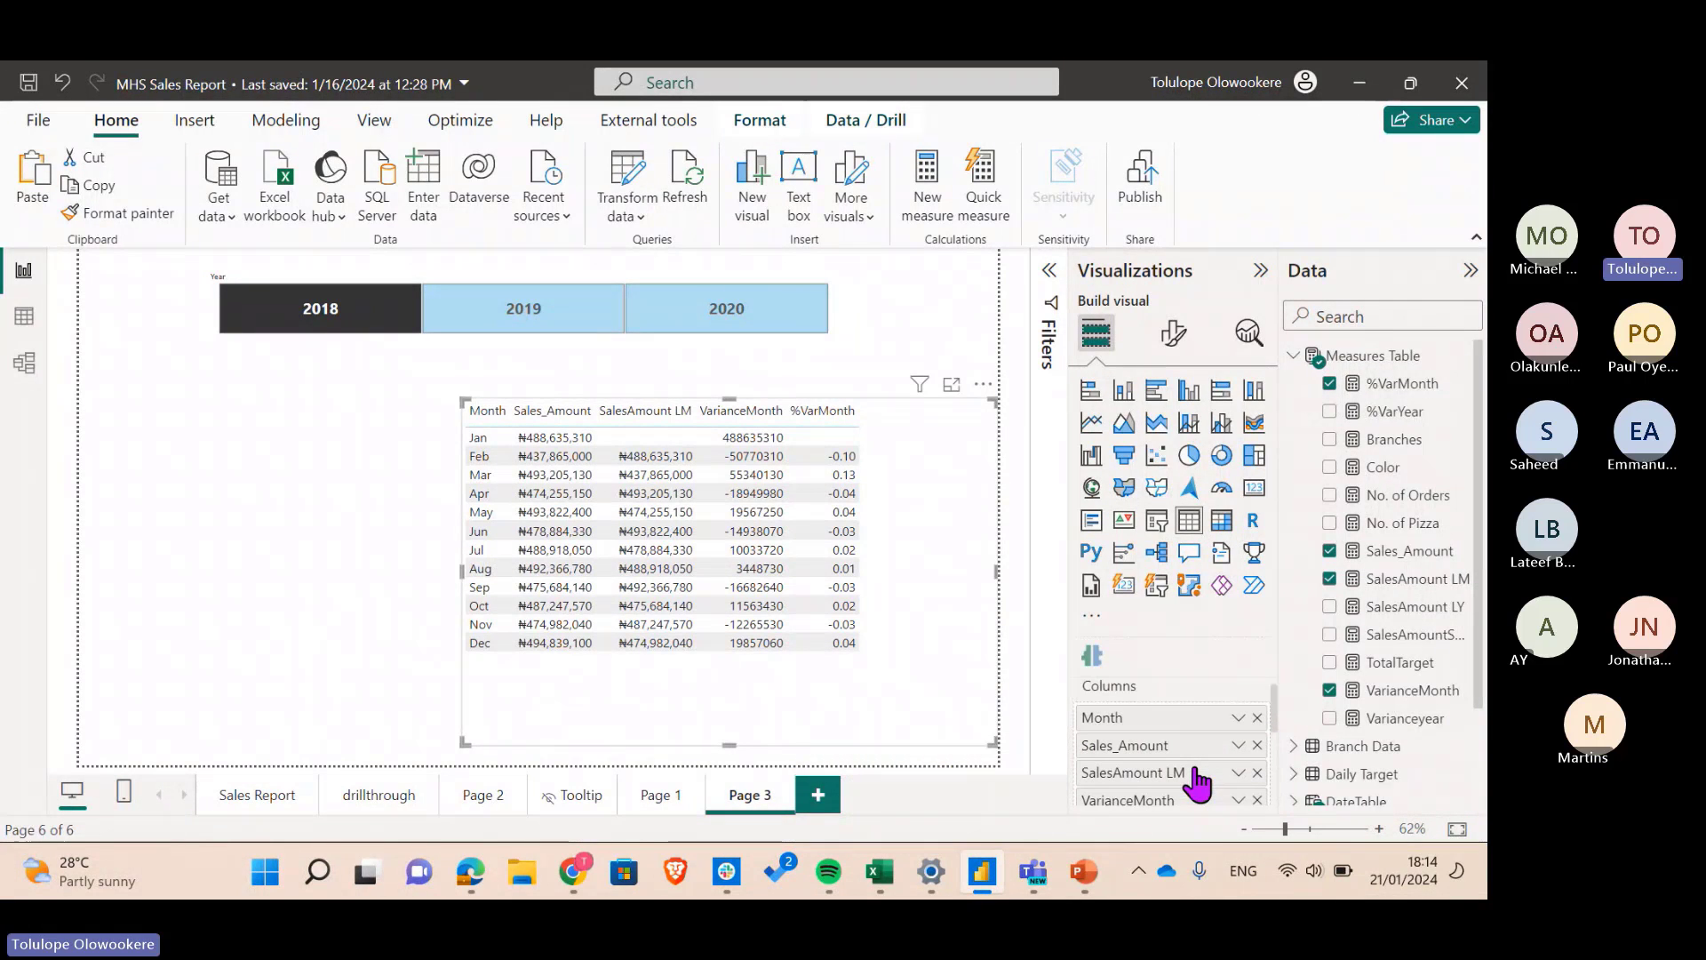
scroll(1196, 783, down, 1)
scroll(1196, 783, up, 3)
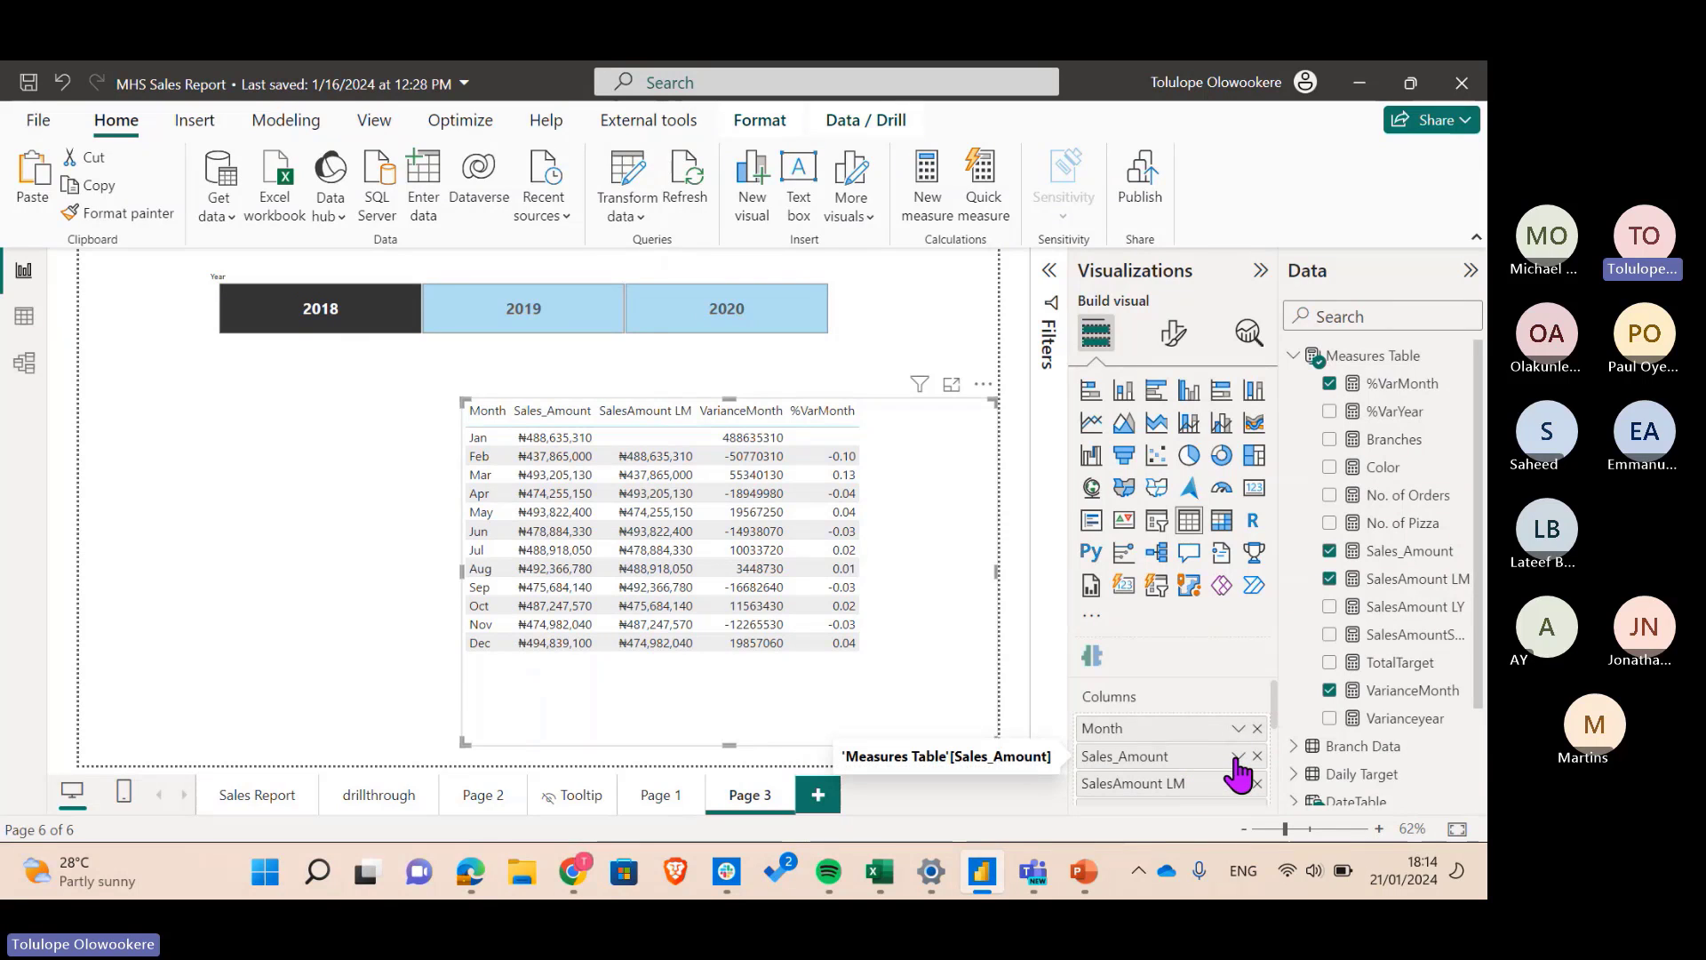
click(1237, 756)
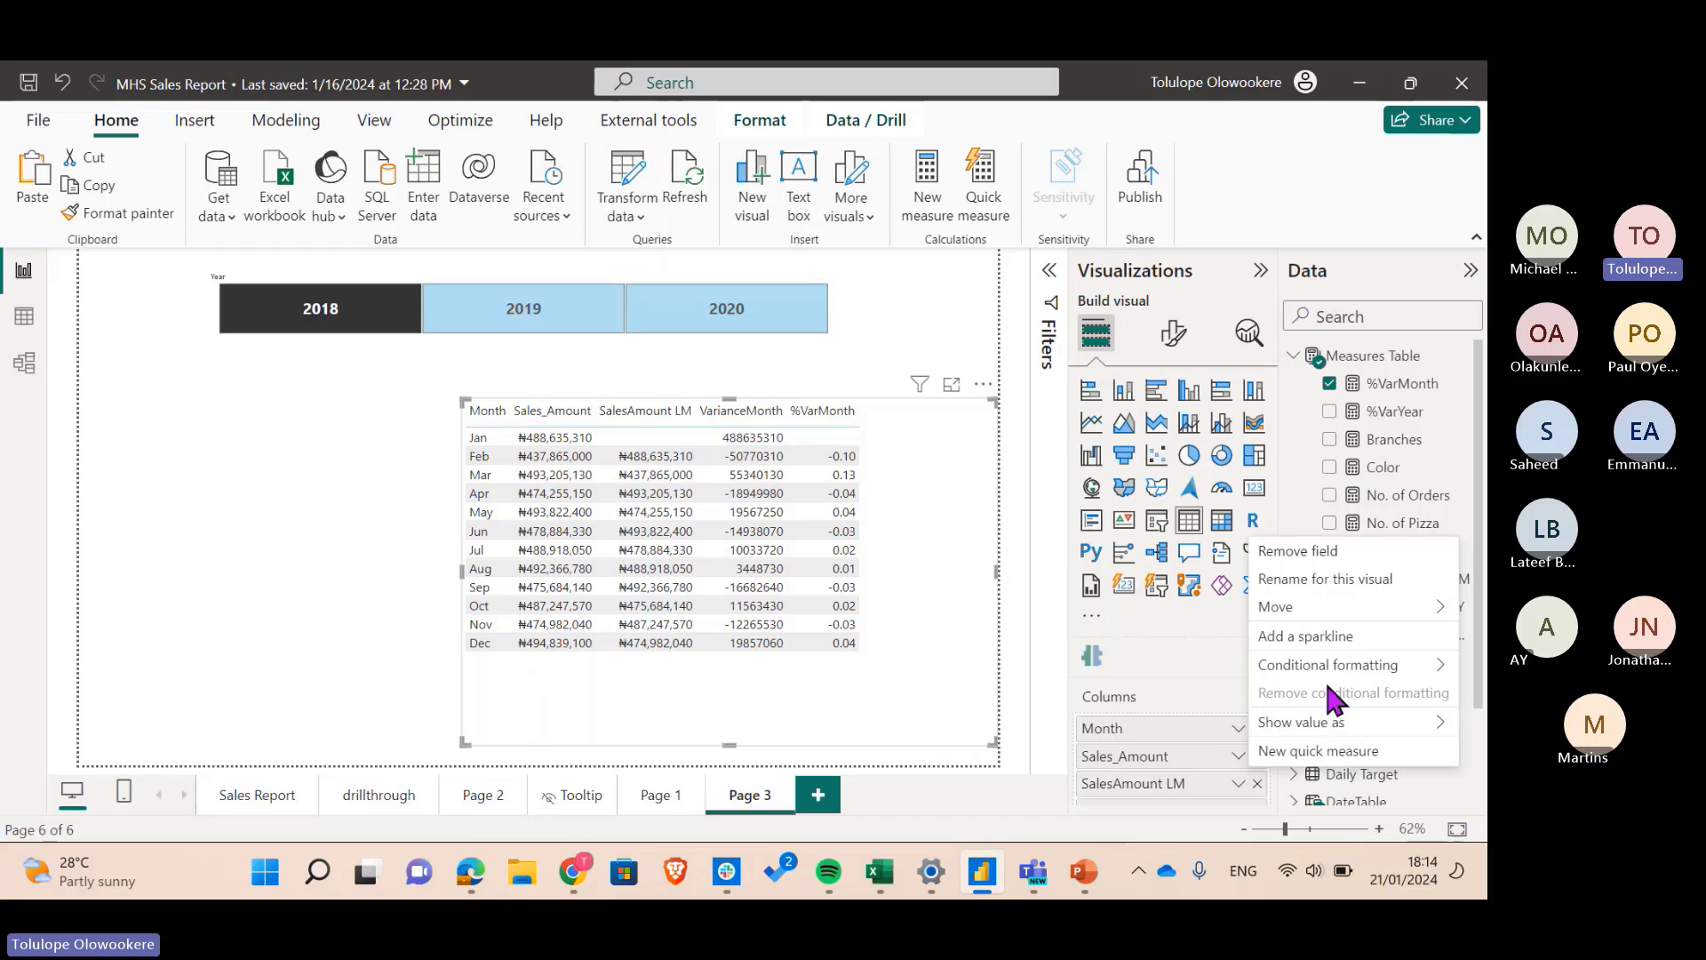
mouse_move(1308, 663)
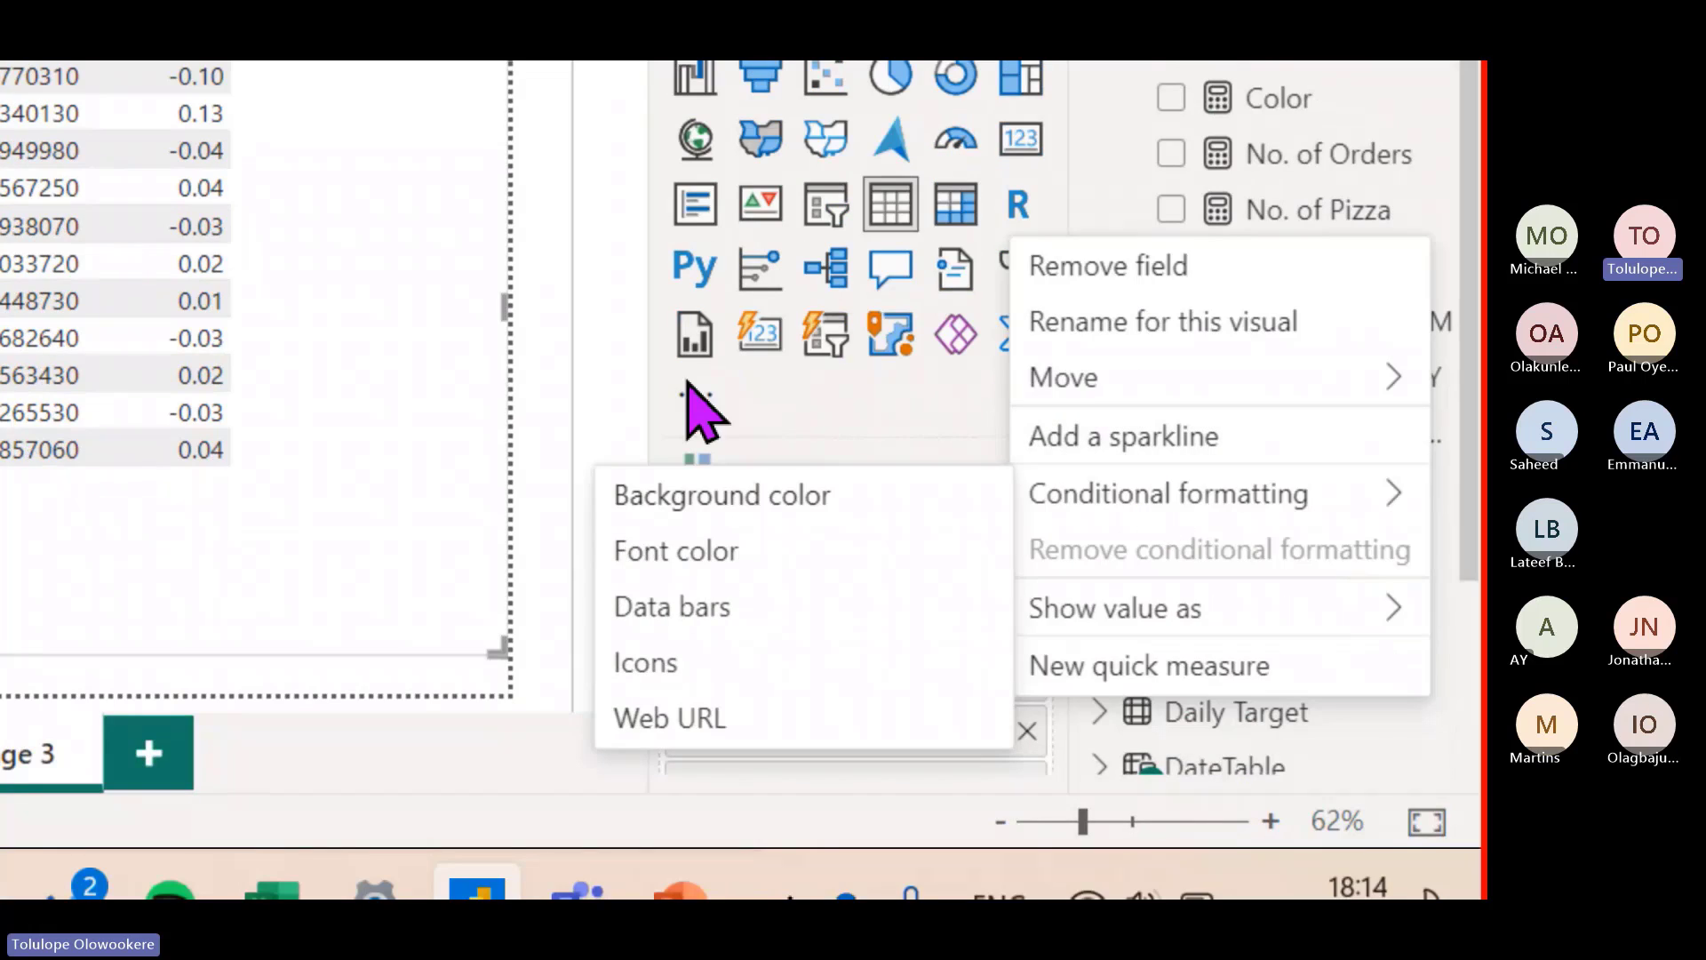
click(805, 442)
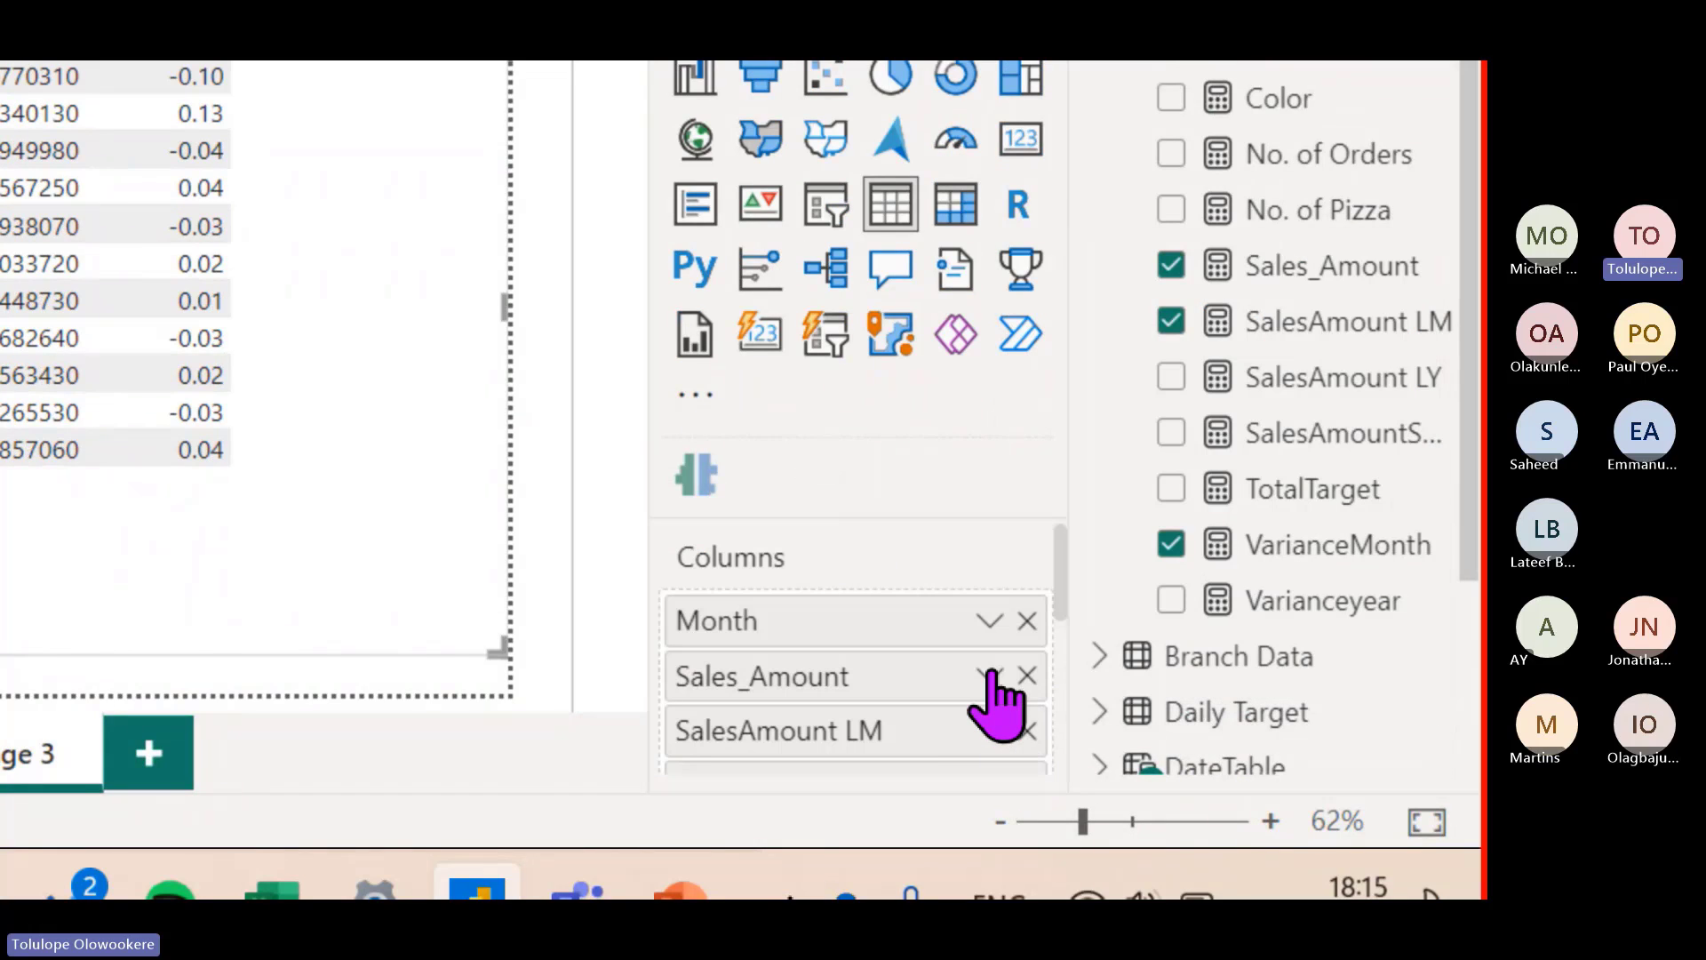
click(990, 675)
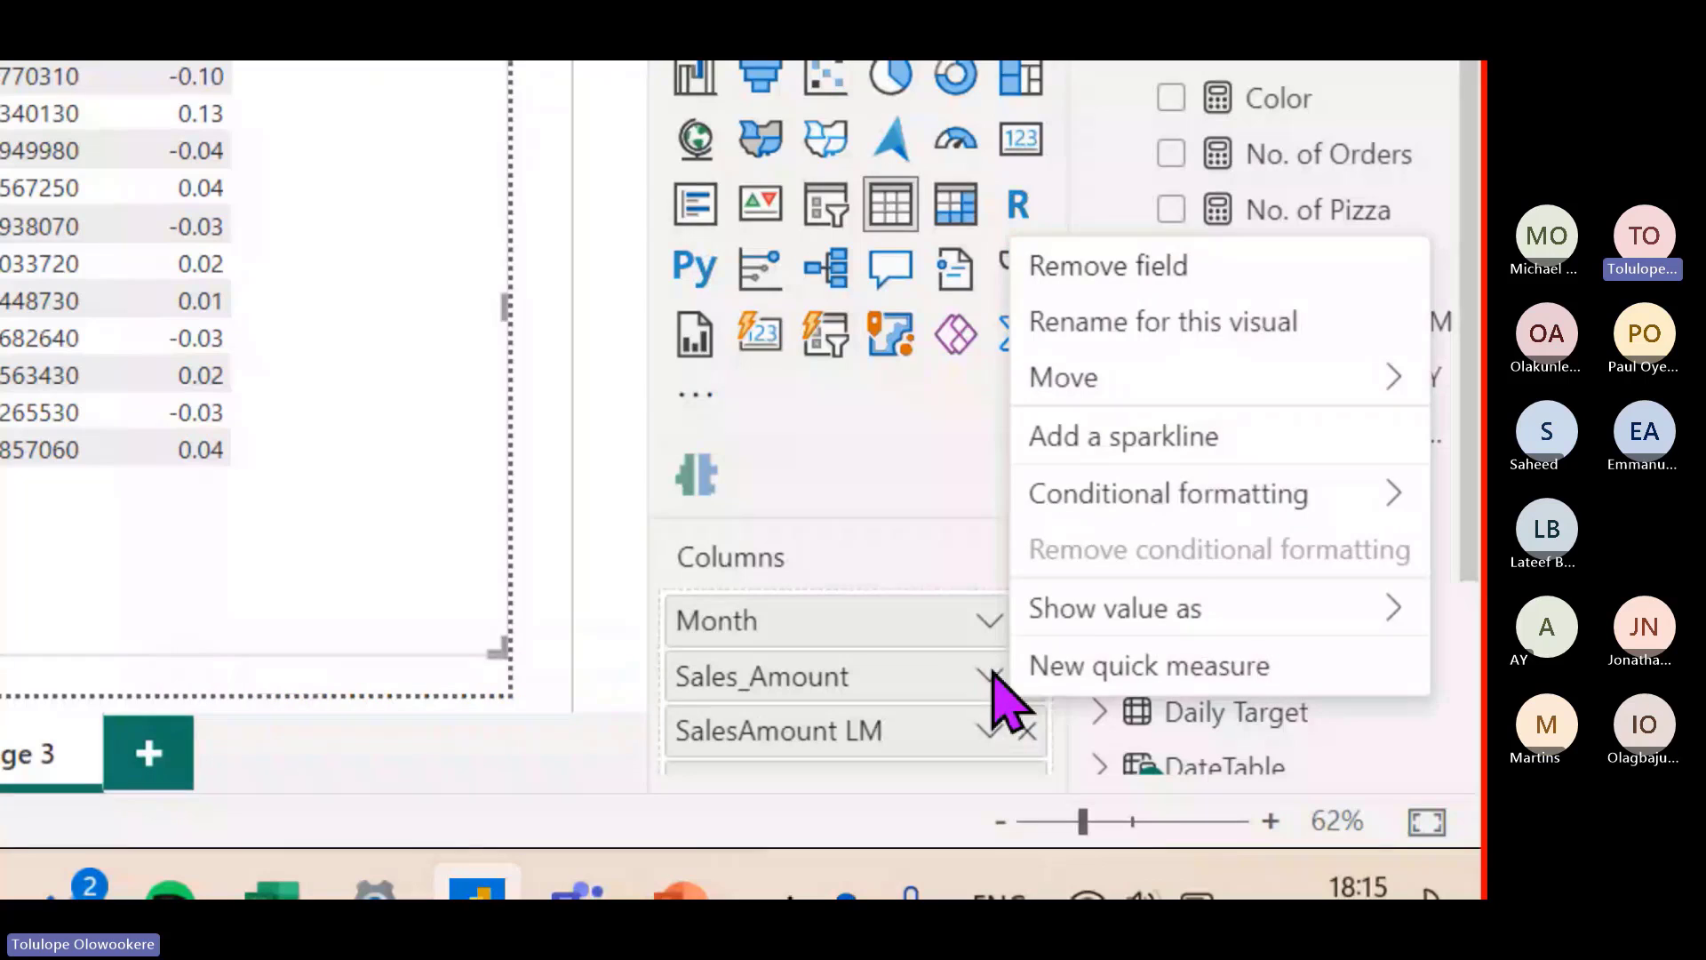
mouse_move(1091, 484)
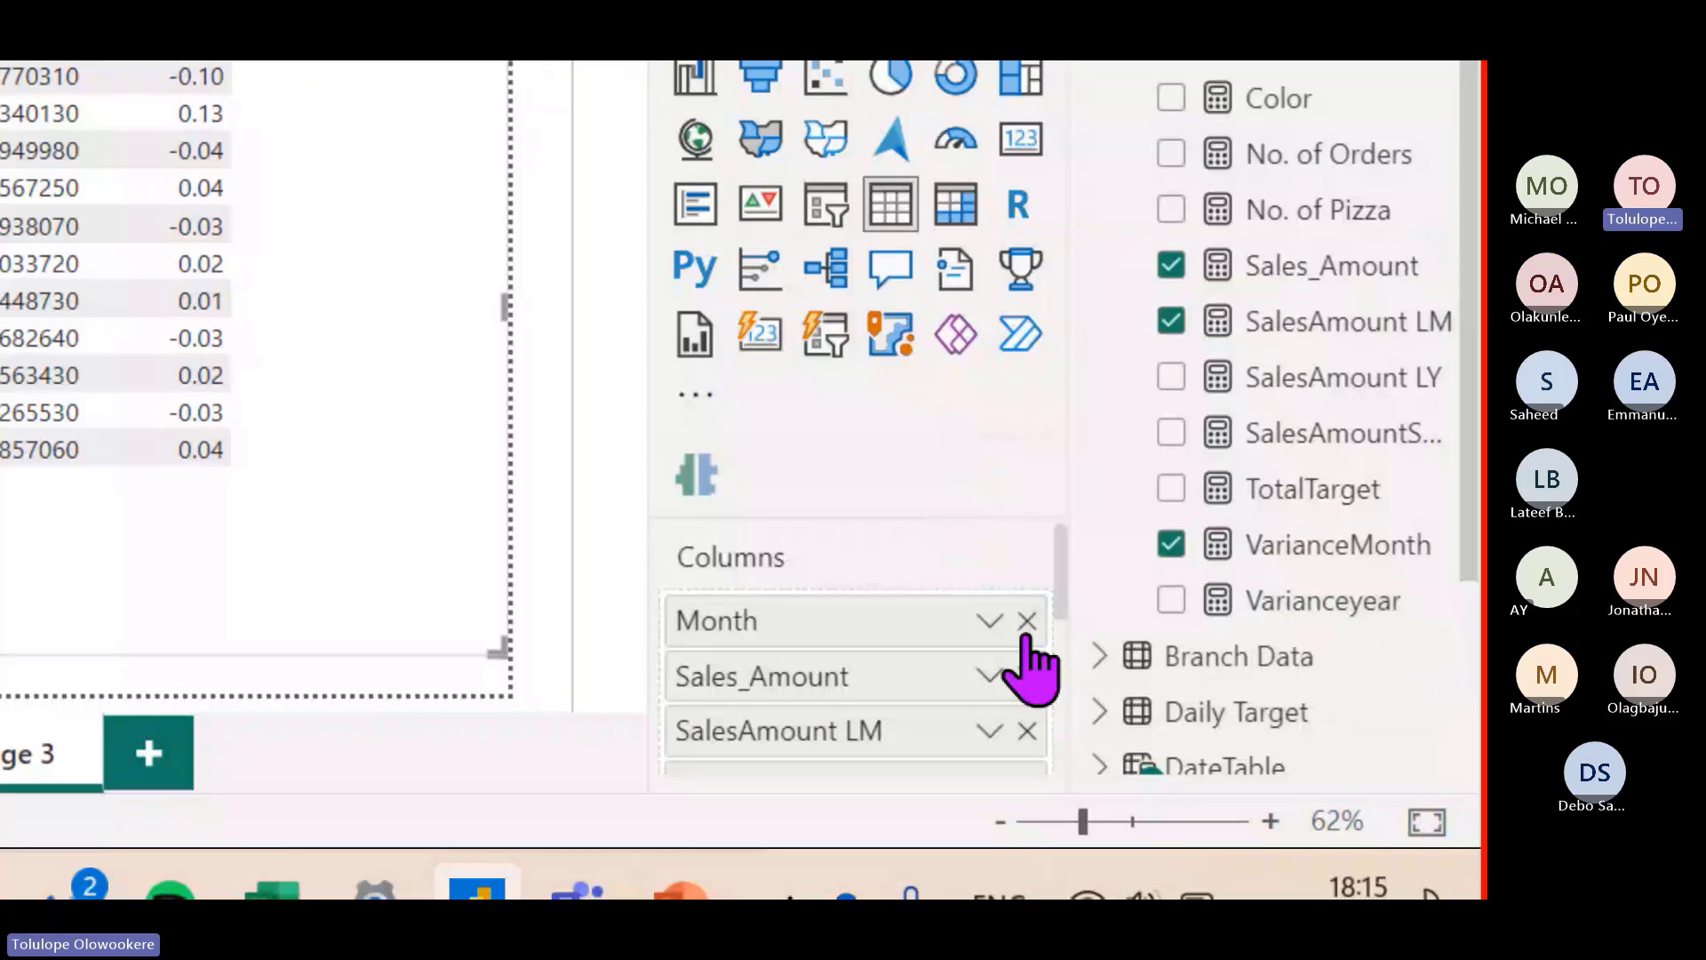
click(987, 675)
mouse_move(1182, 491)
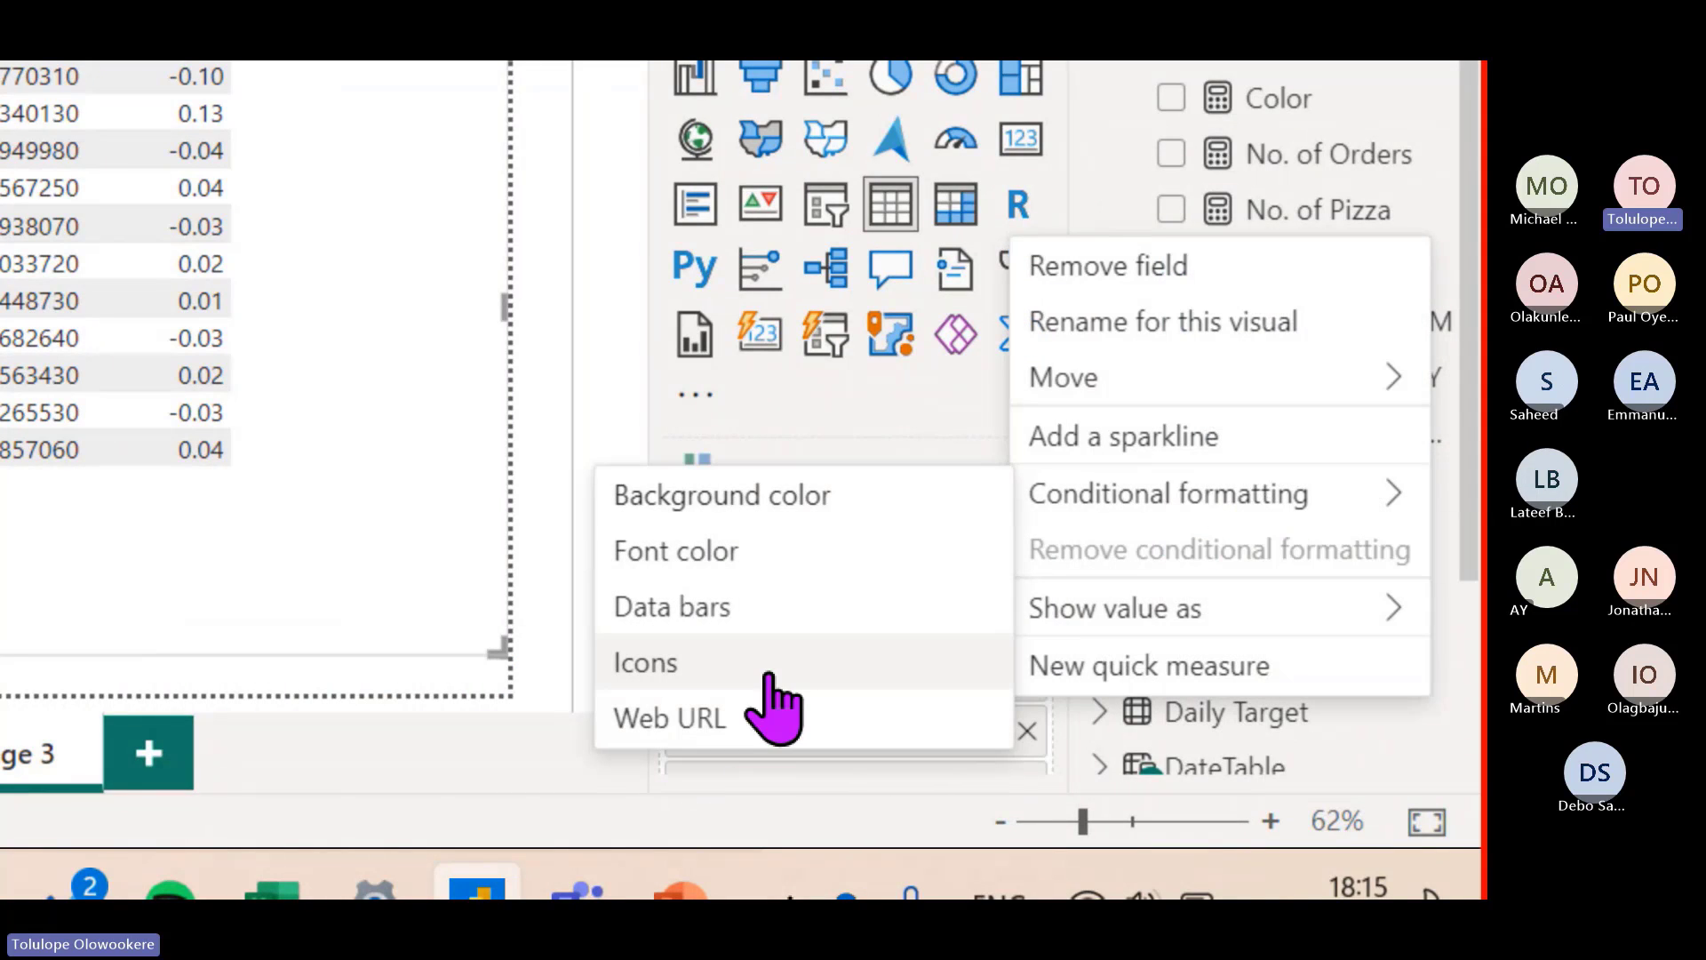
click(795, 449)
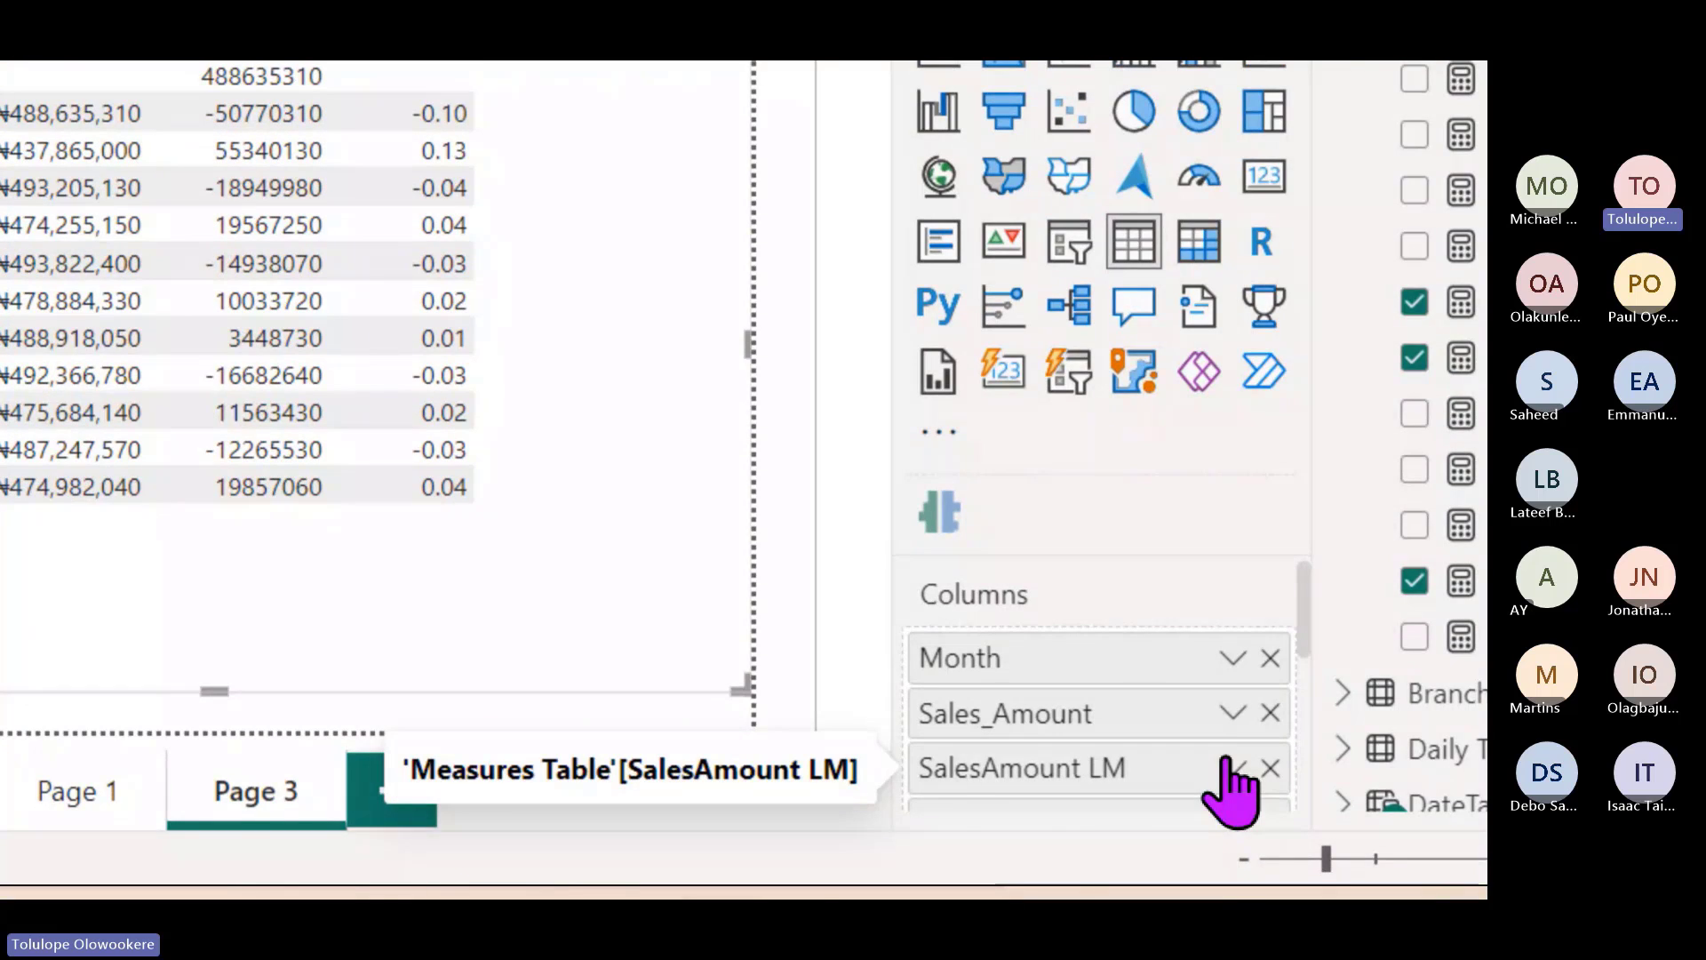
- From the VarianceMonth field menu in the Columns well, choose Conditional formatting > Background color
scroll(1094, 729, down, 3)
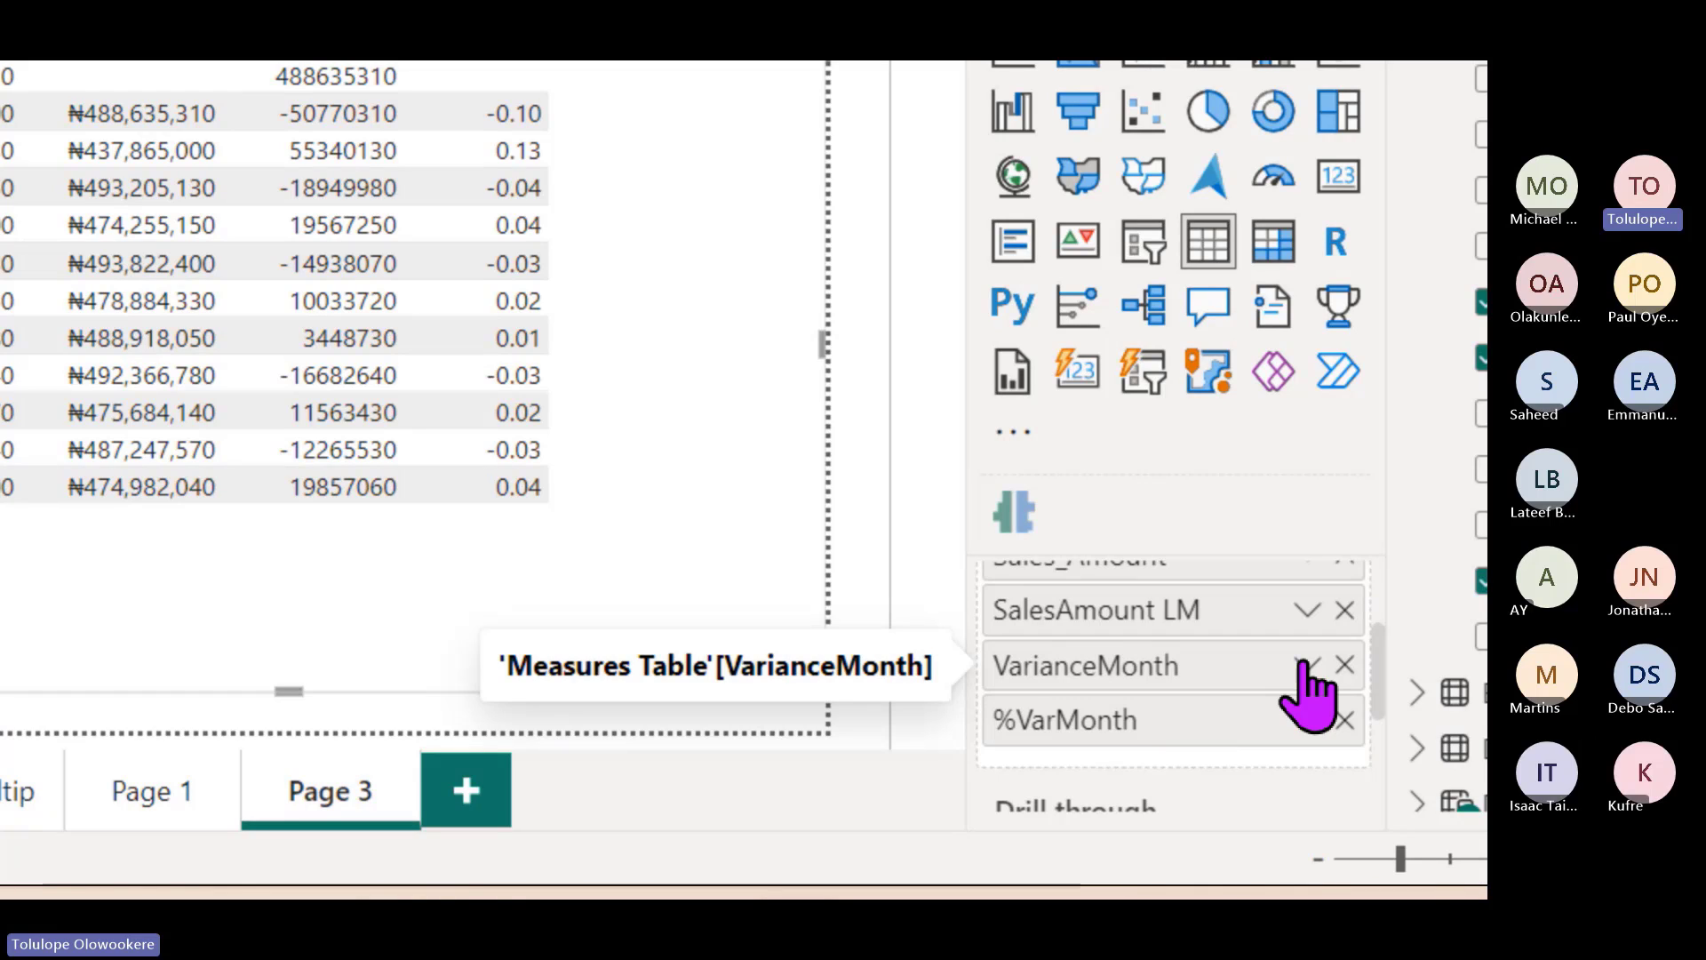
click(1305, 665)
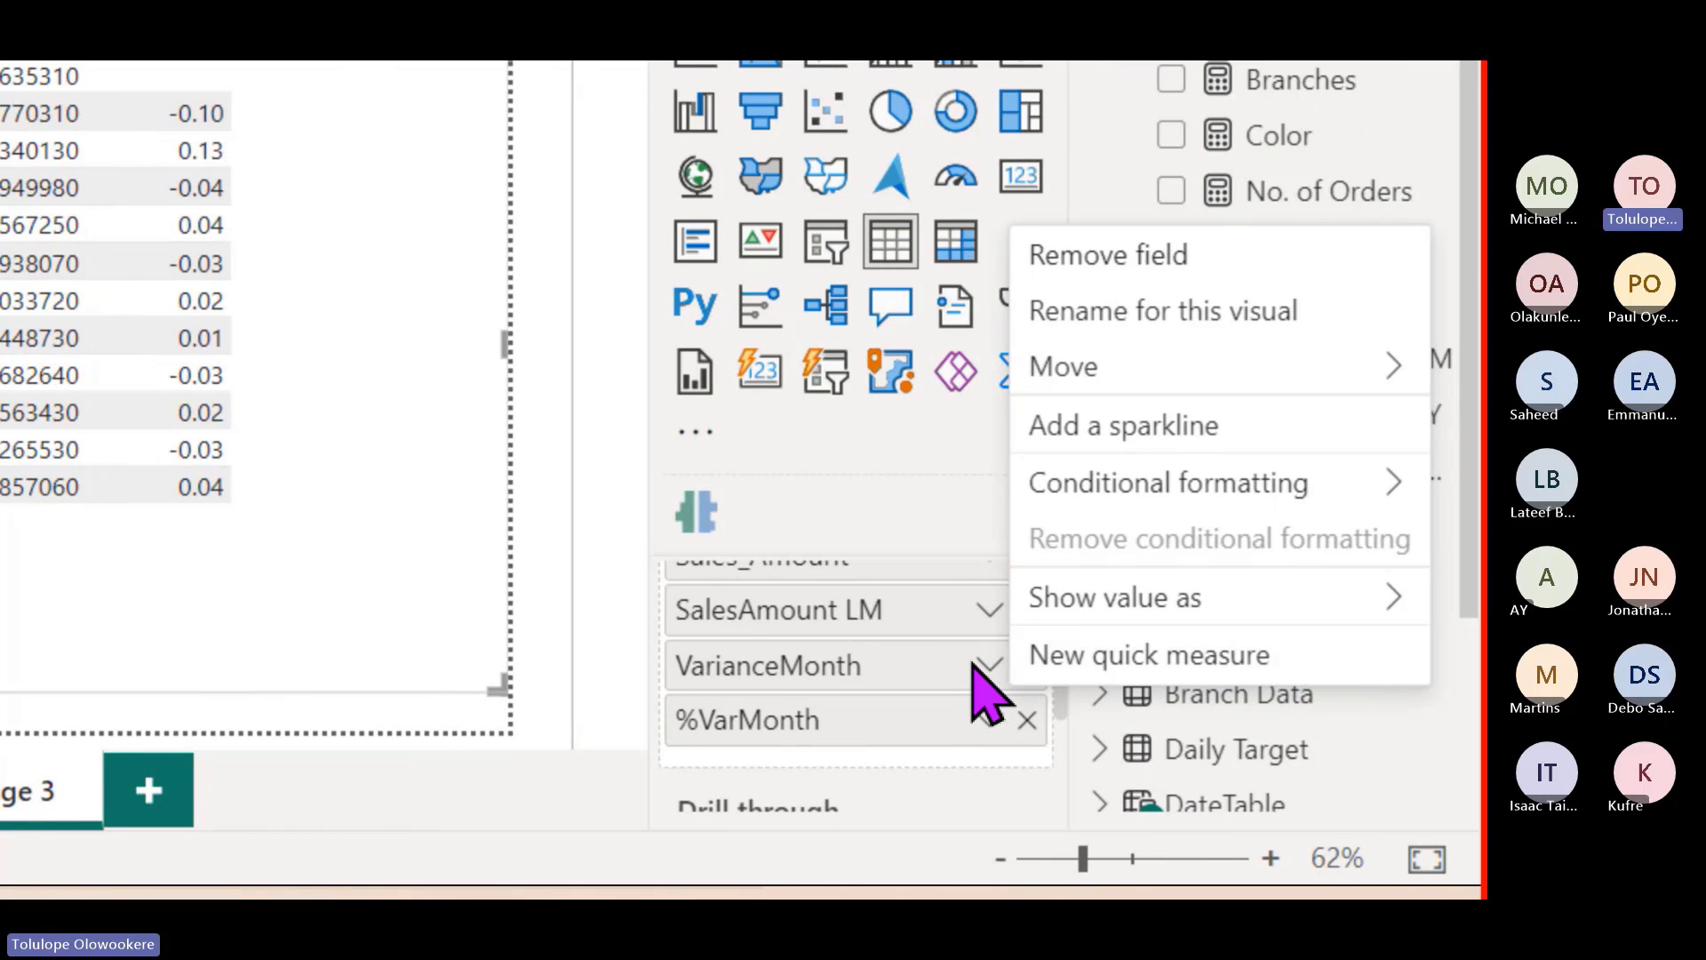
mouse_move(1217, 498)
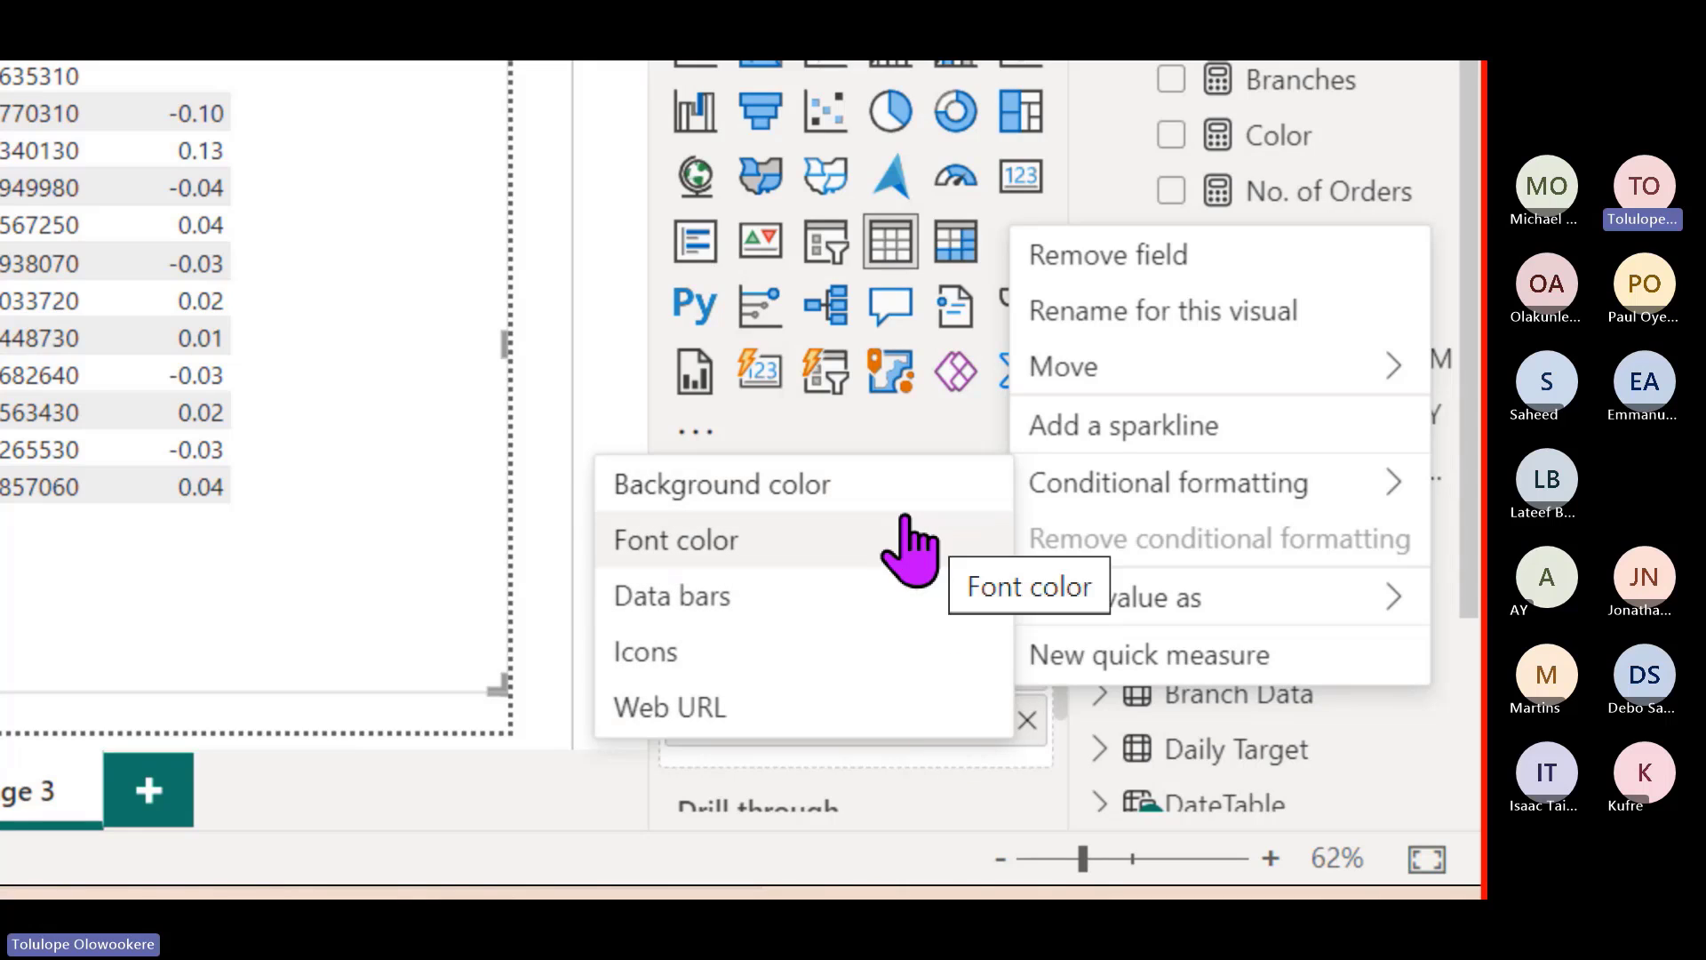
click(845, 486)
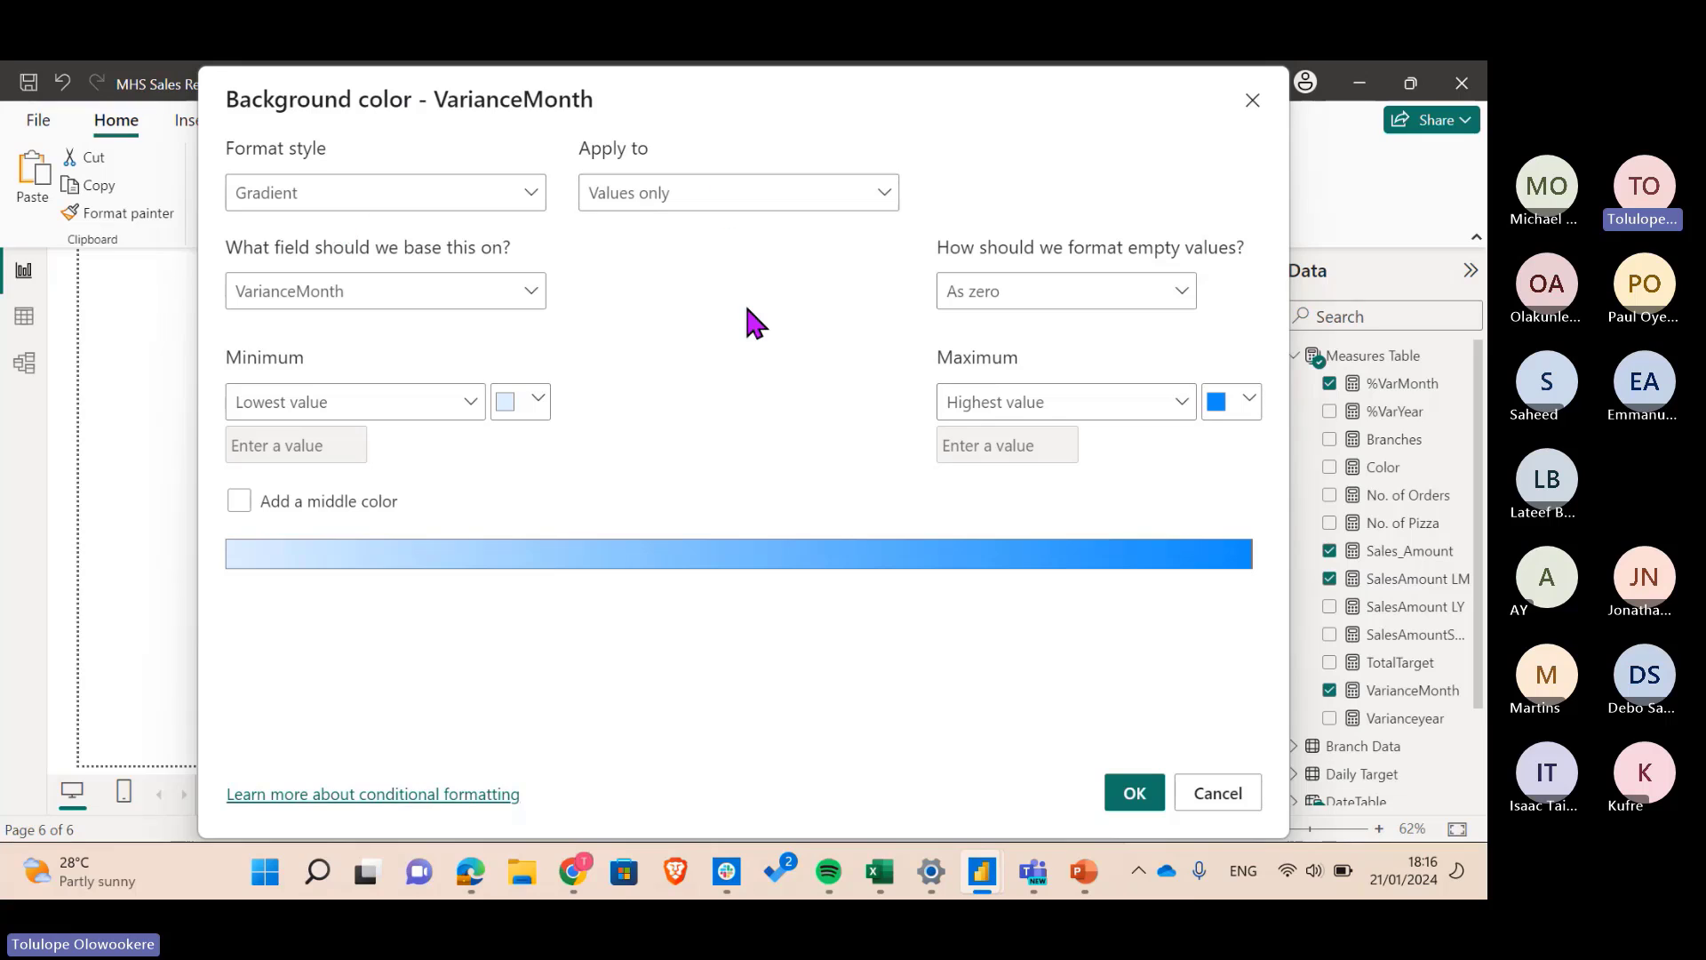
- Keep the Gradient format style with white as the minimum colour
click(371, 194)
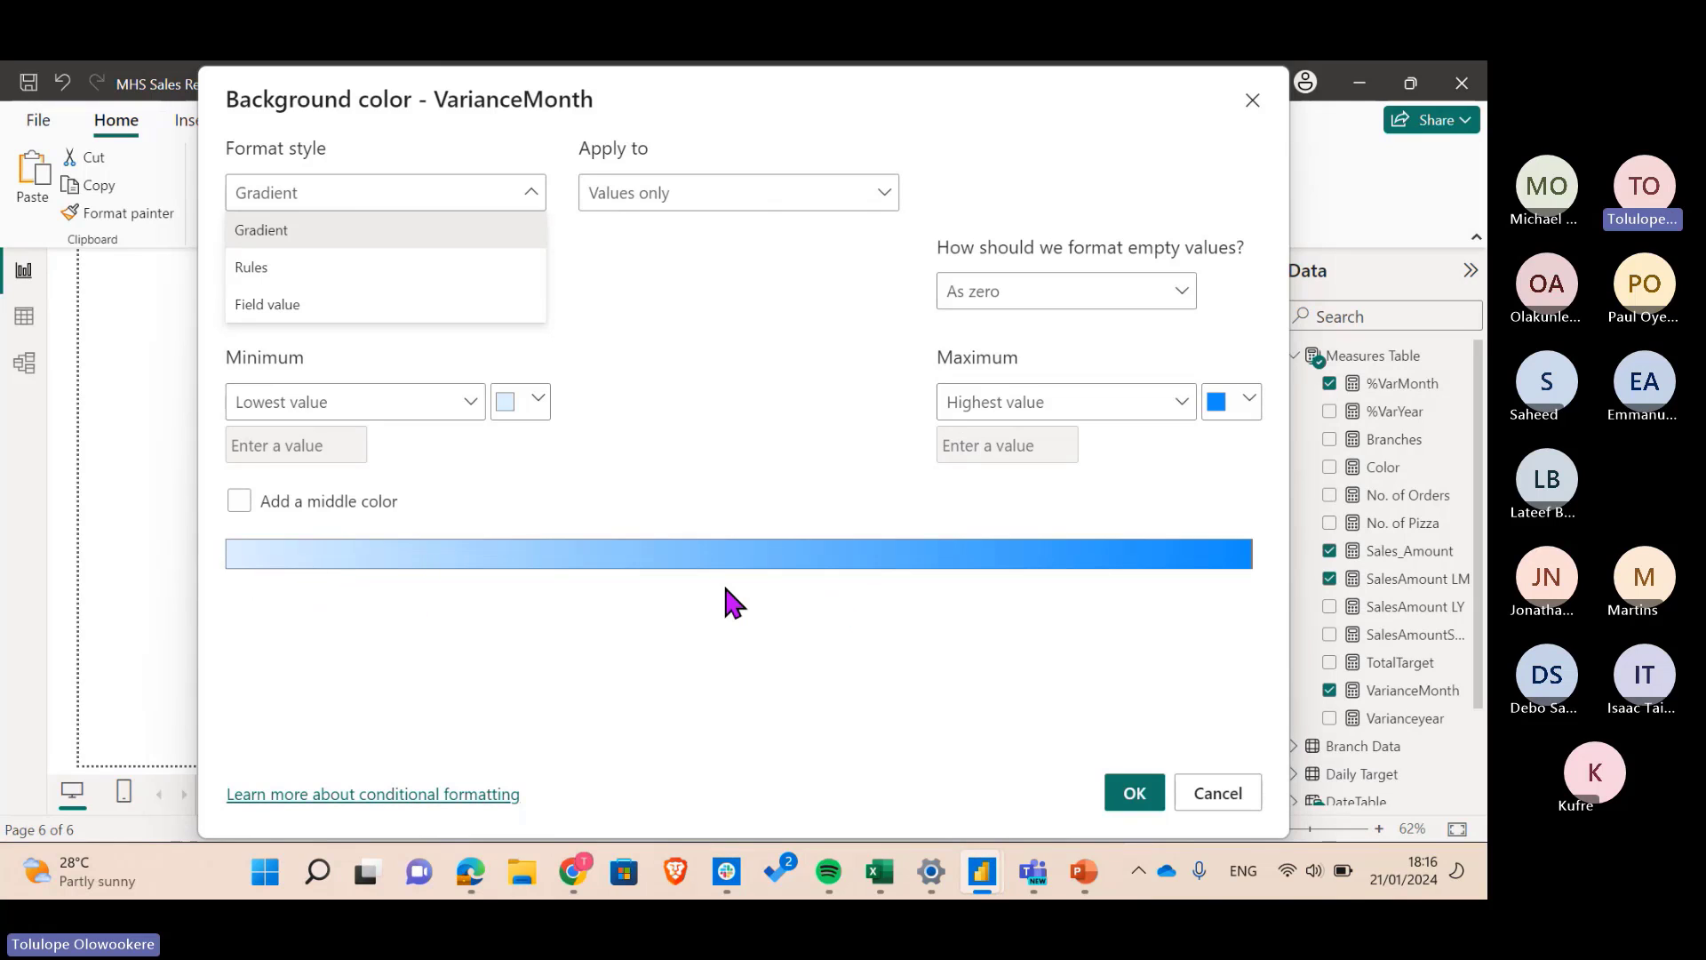
click(770, 395)
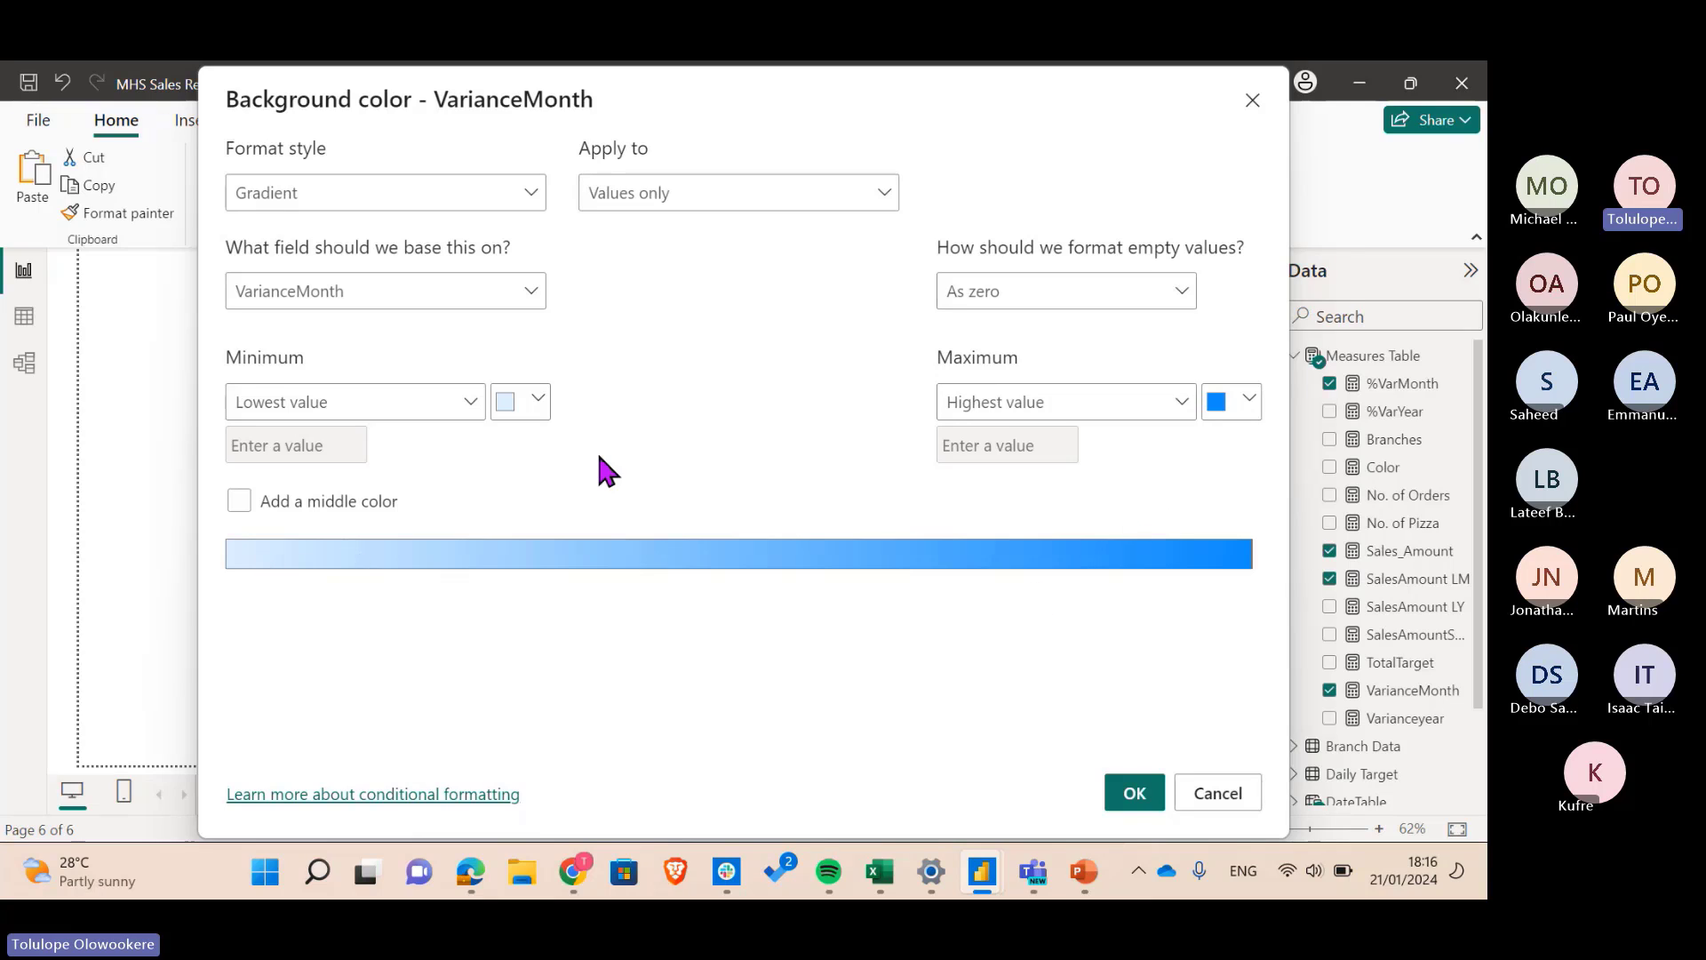
click(541, 408)
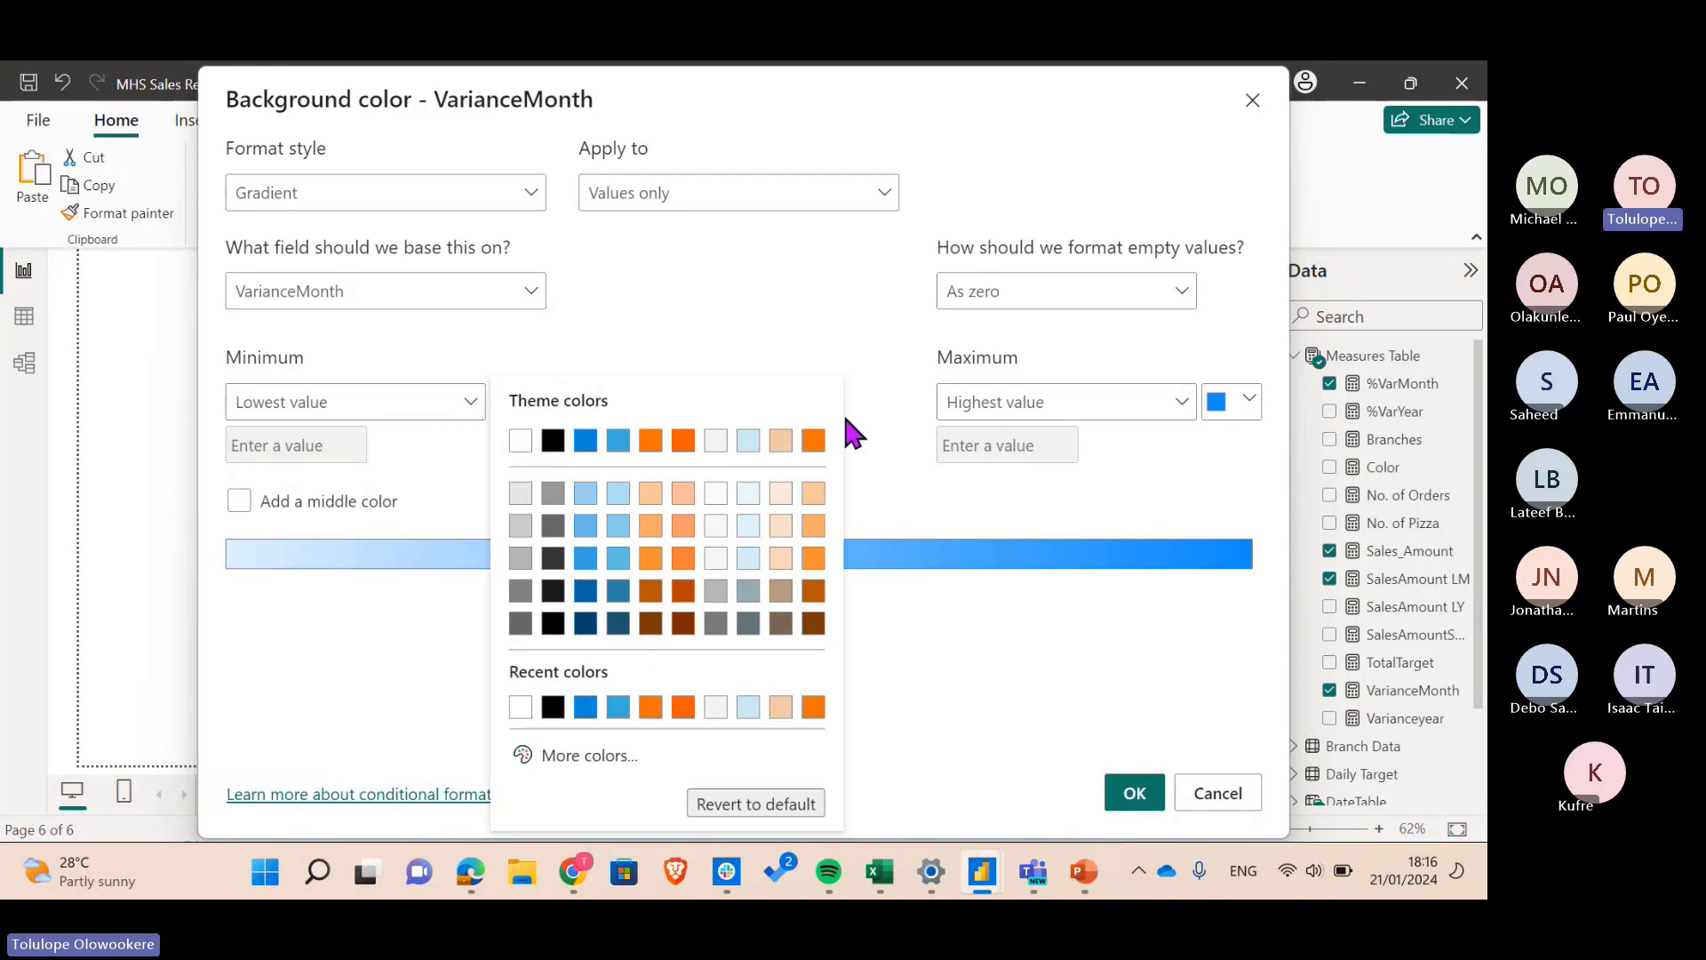
click(573, 757)
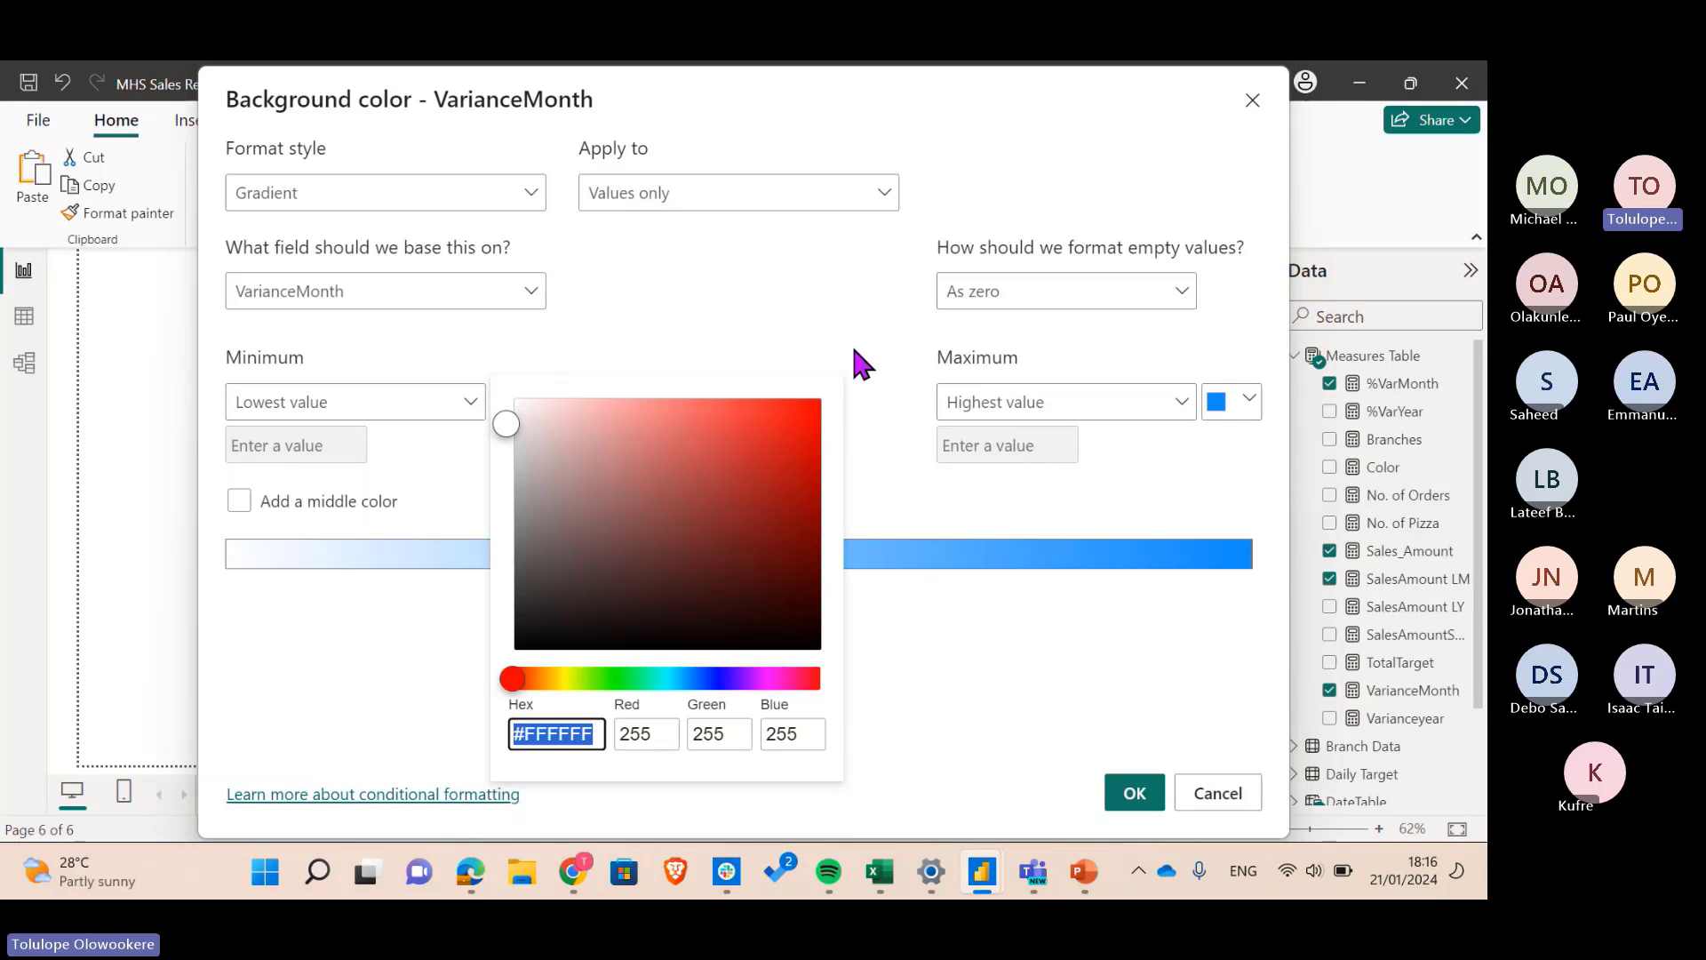
click(854, 350)
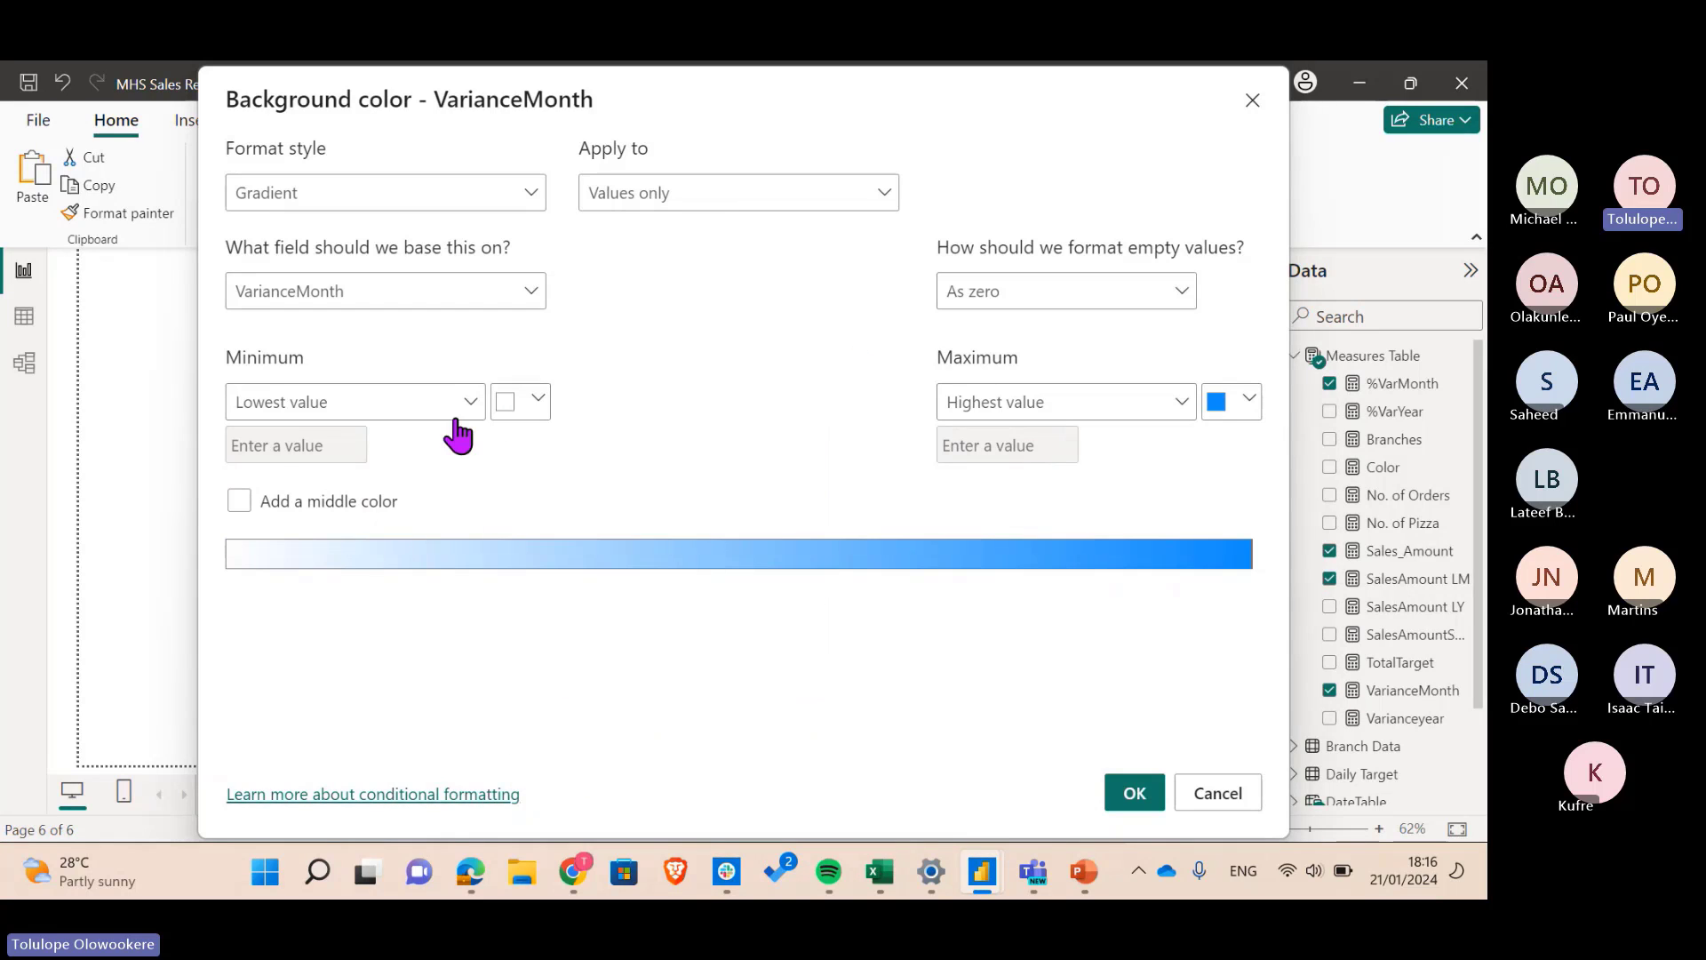
- Keep the Lowest and Highest value bounds without a middle colour, and apply the rule
click(267, 413)
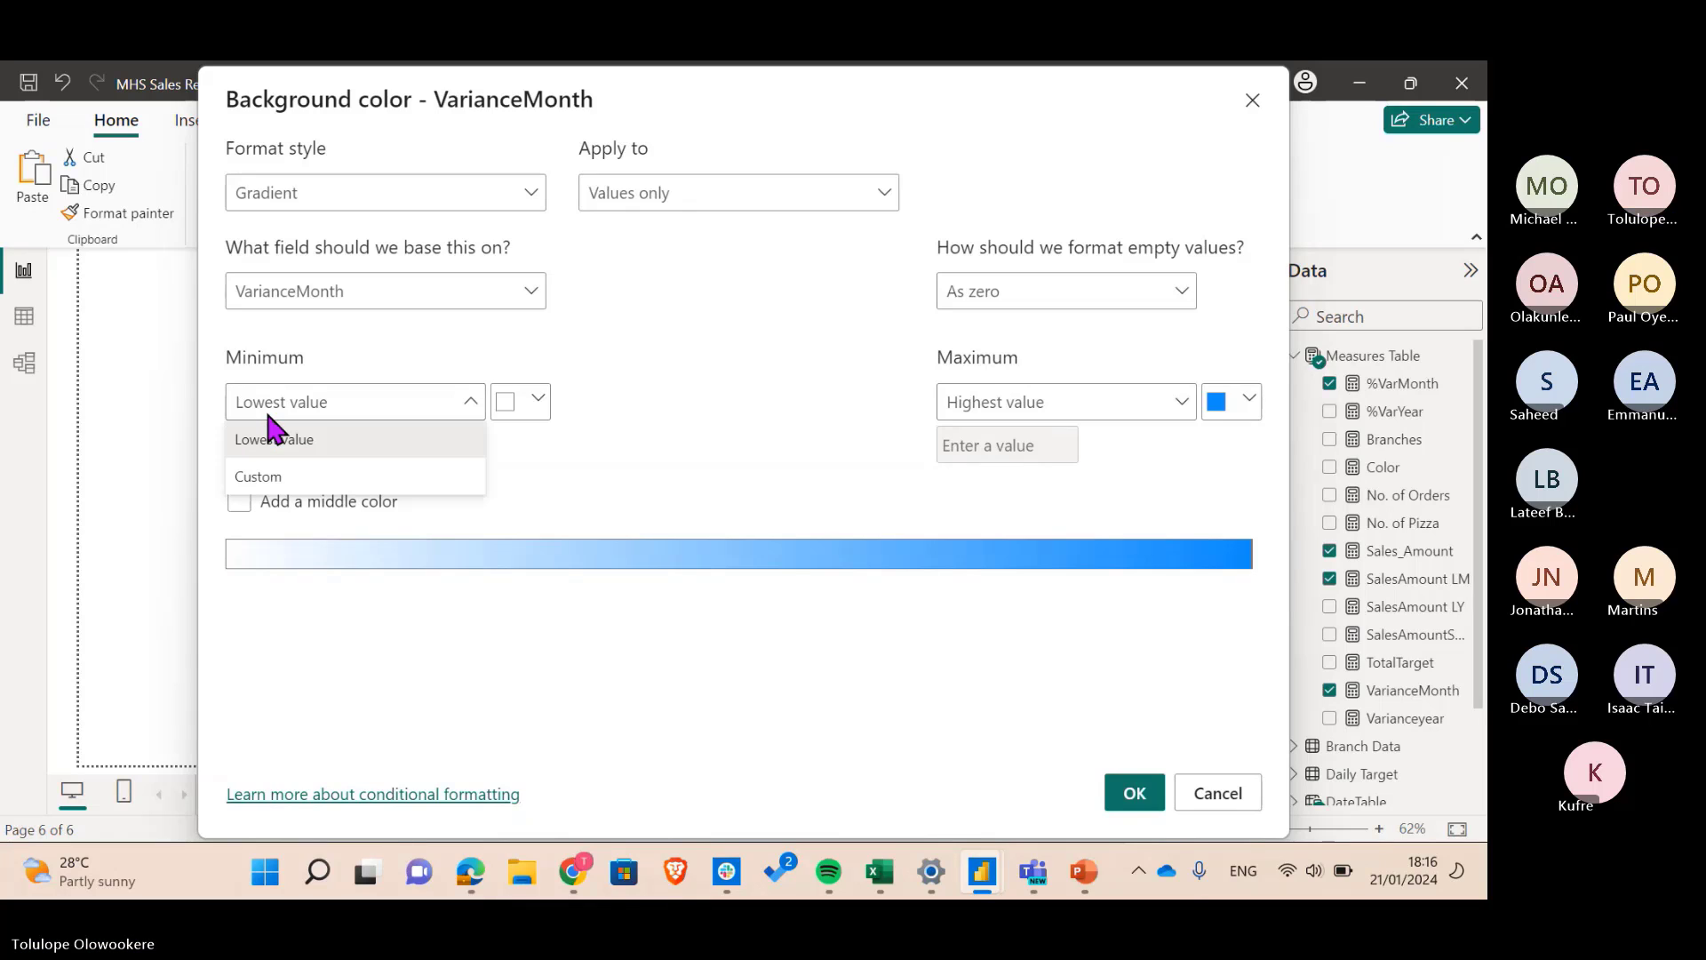
click(311, 471)
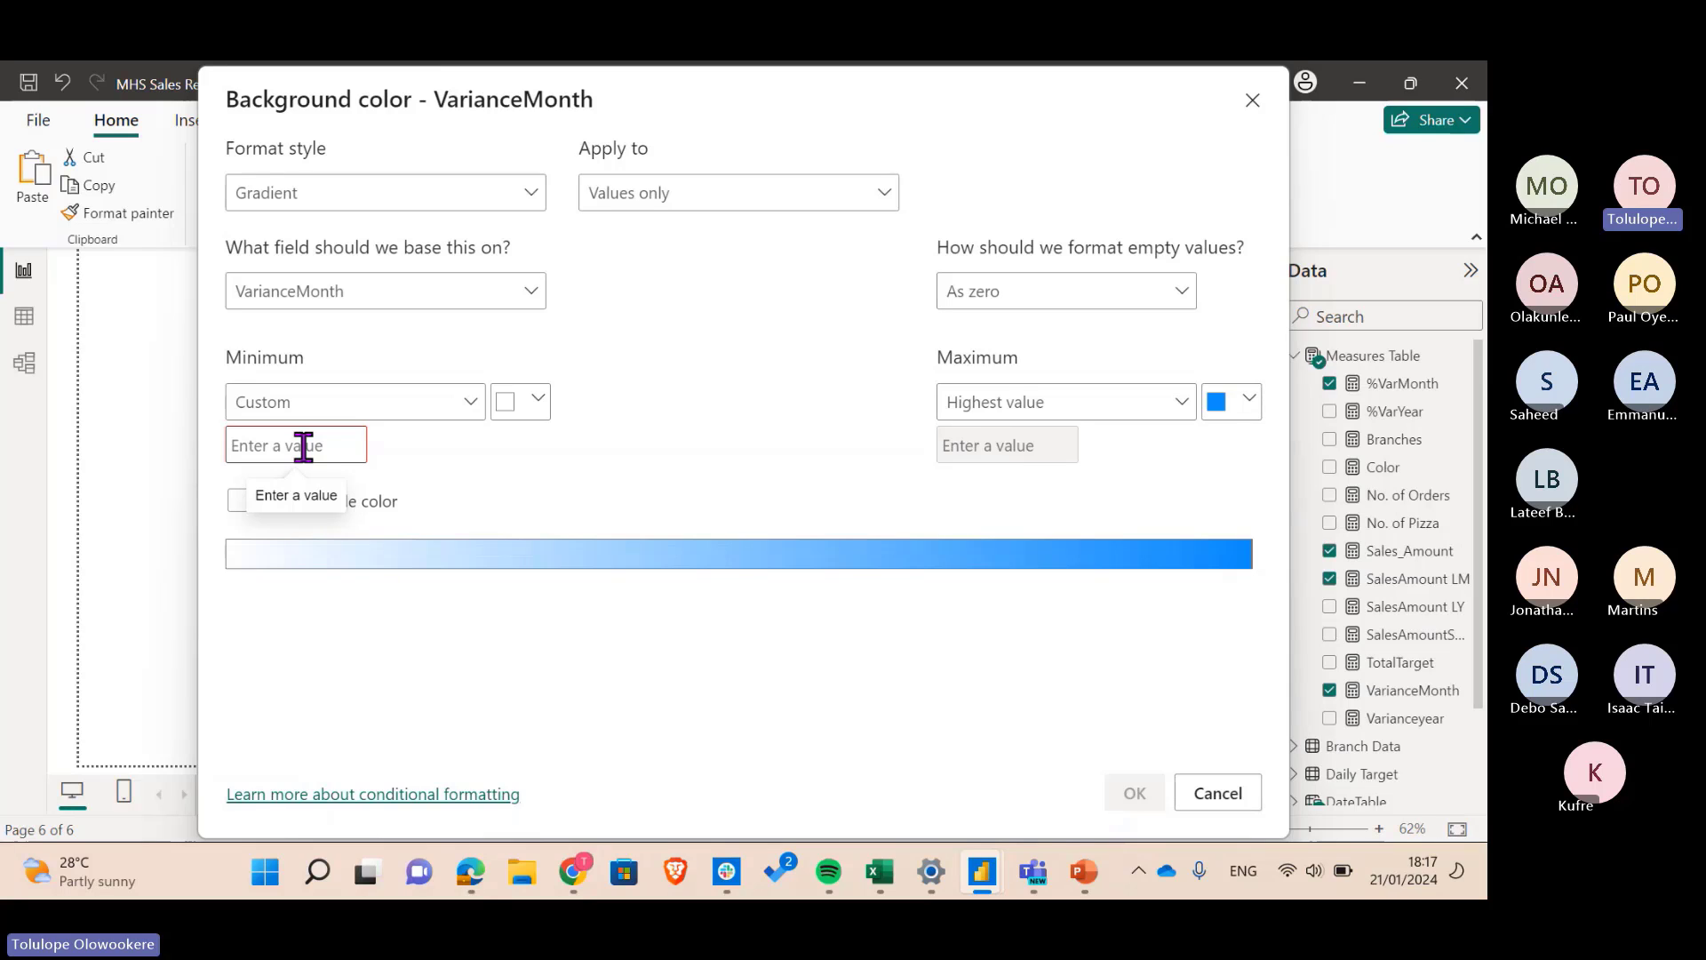
click(345, 405)
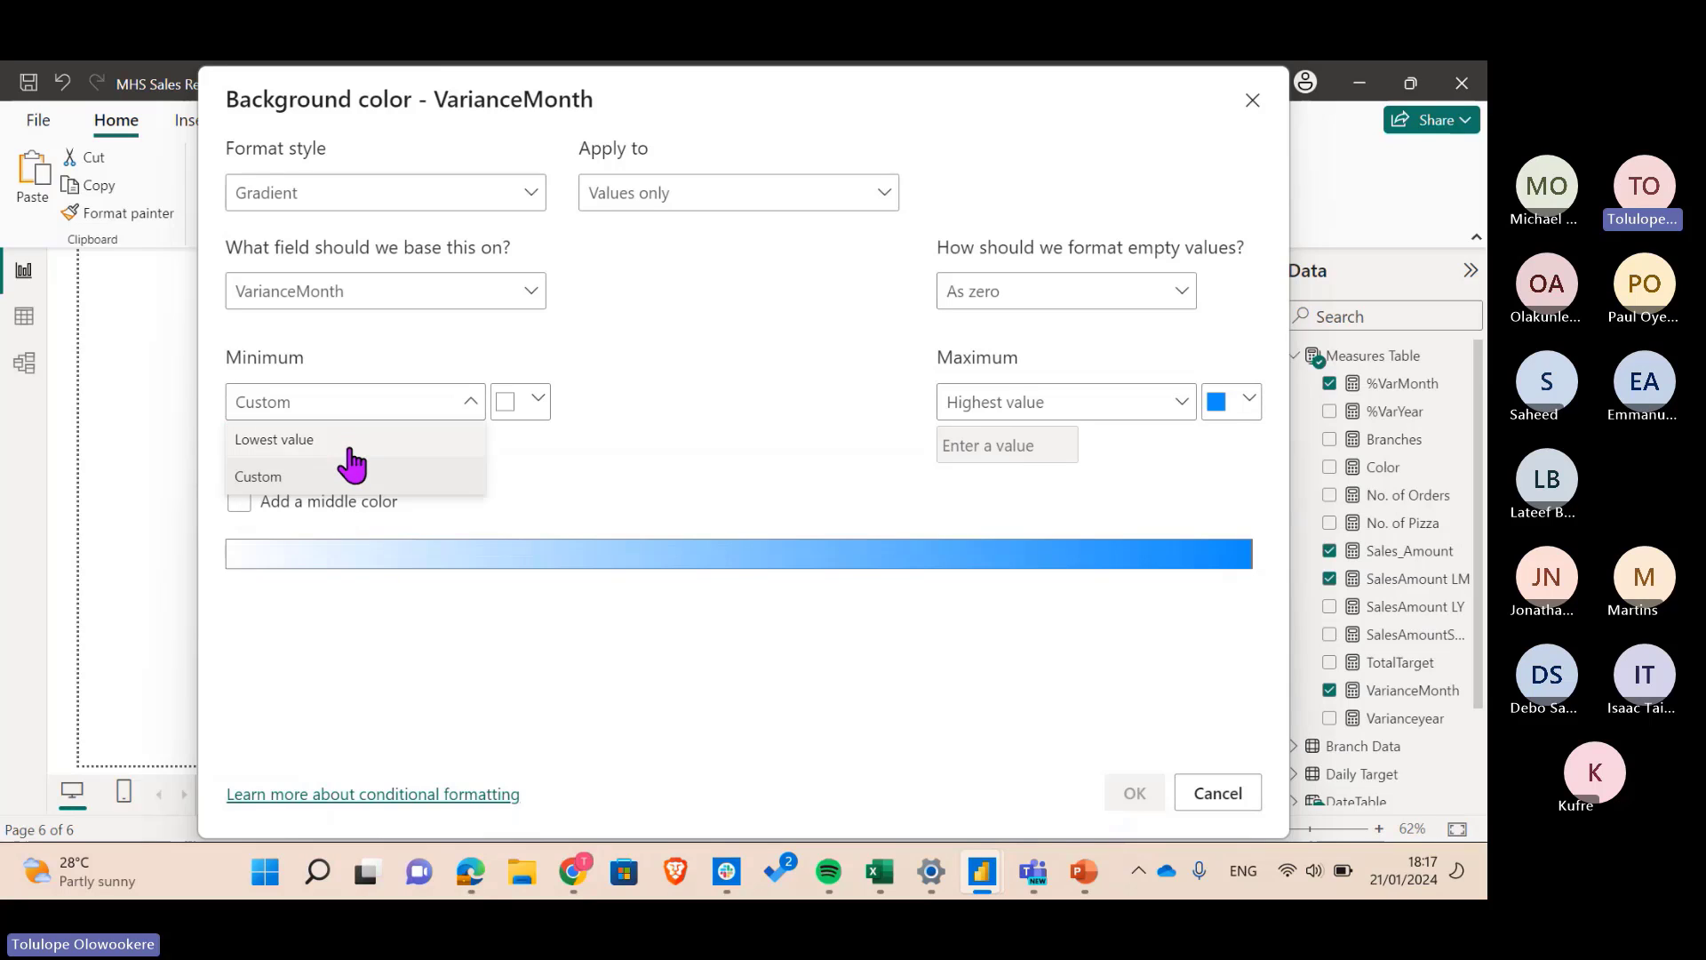
click(351, 444)
click(538, 402)
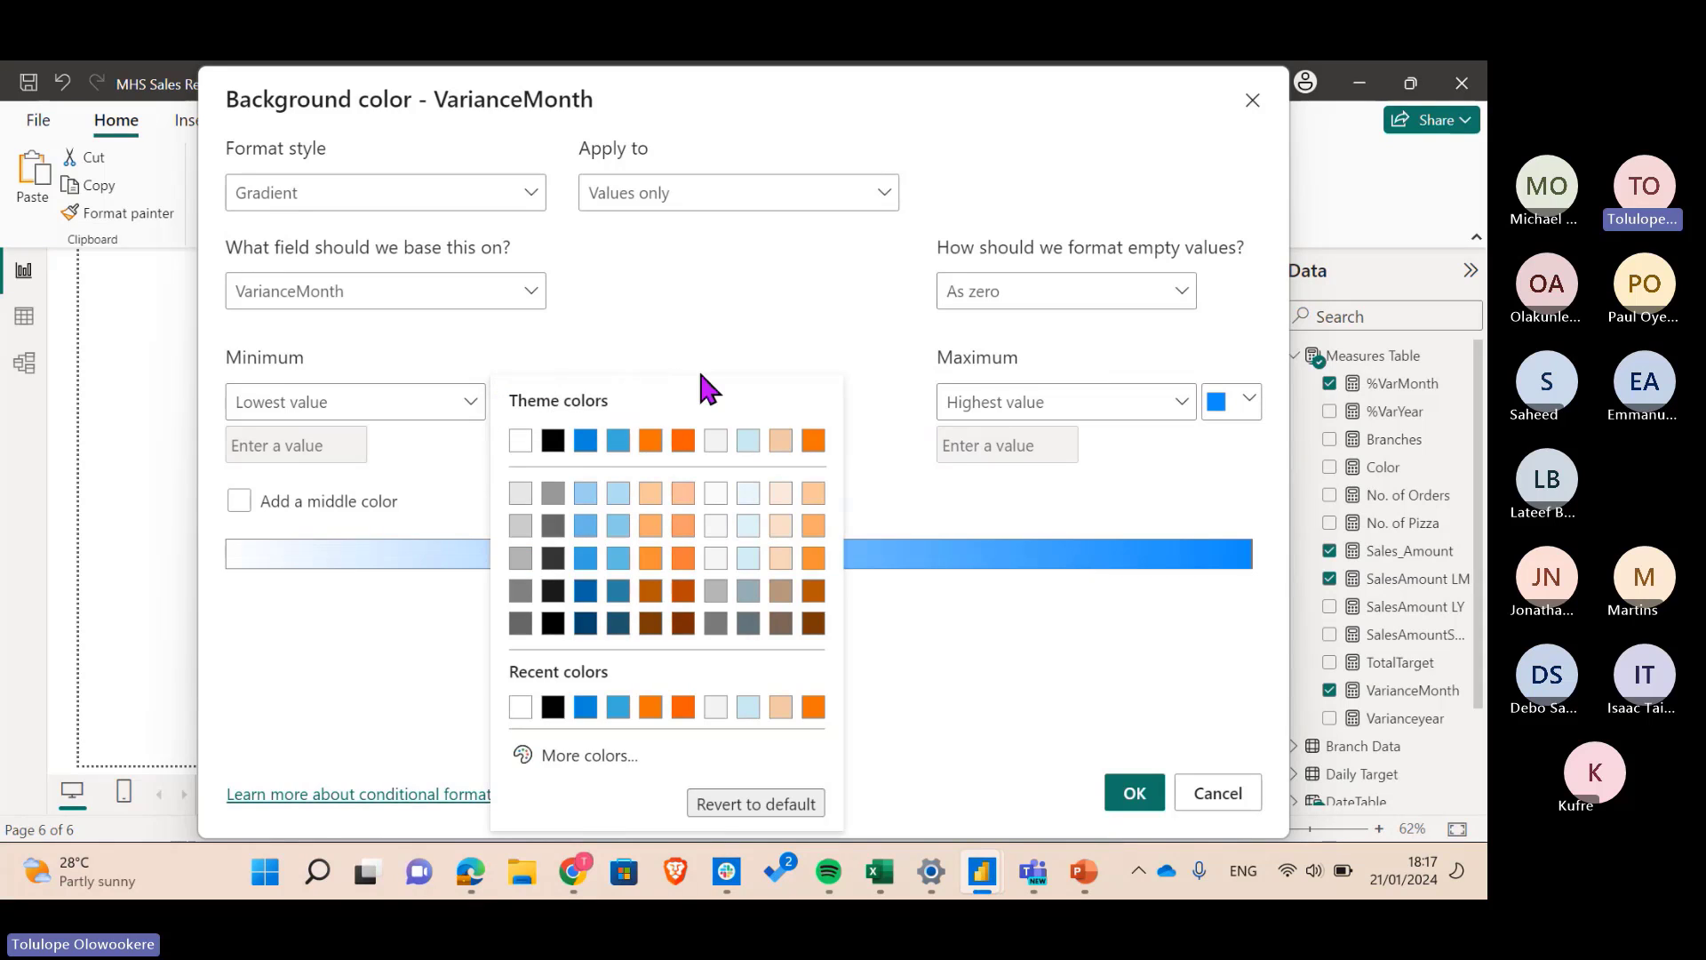
click(799, 311)
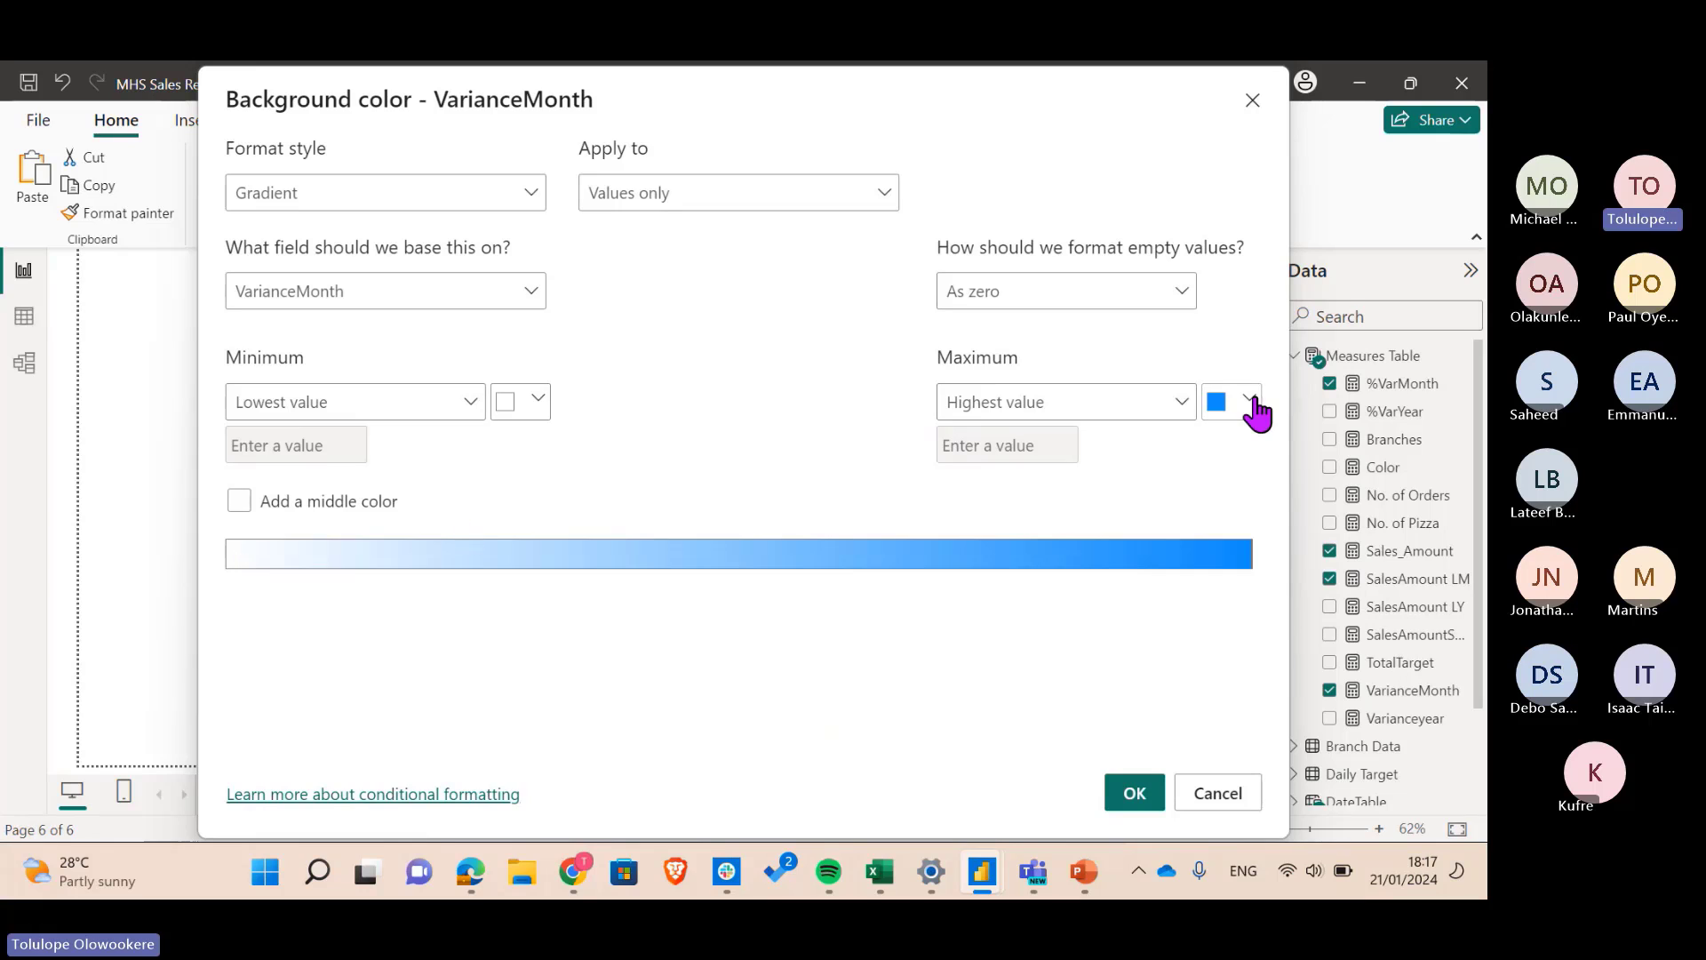
click(242, 505)
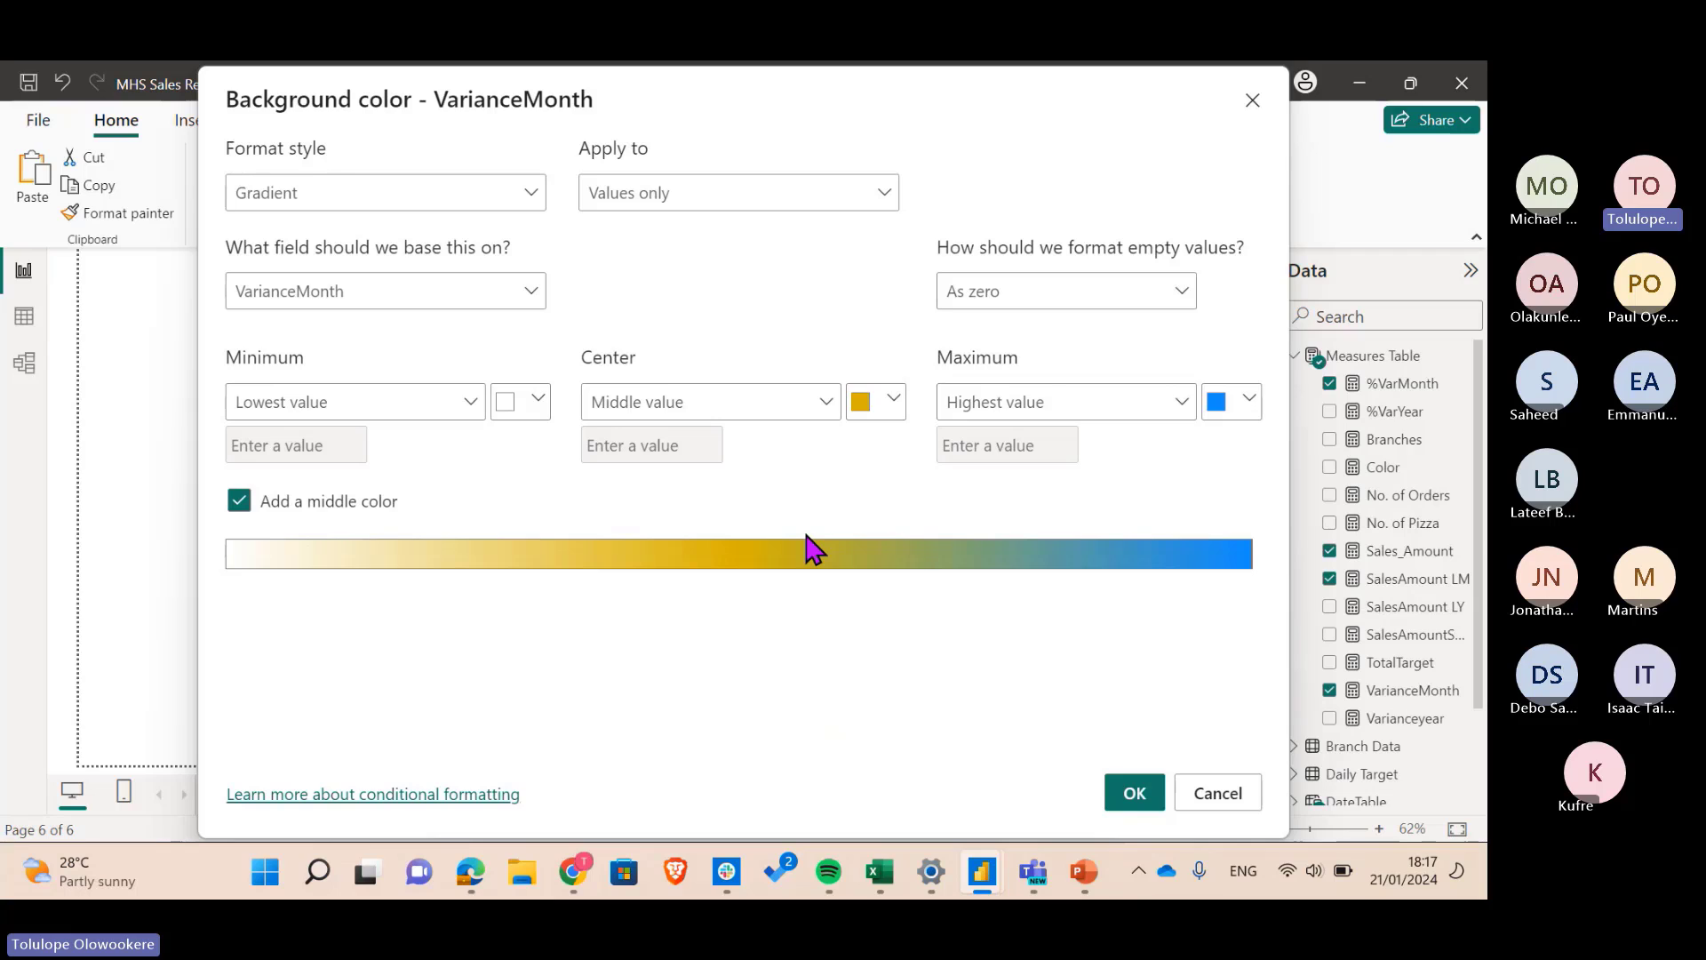
click(241, 503)
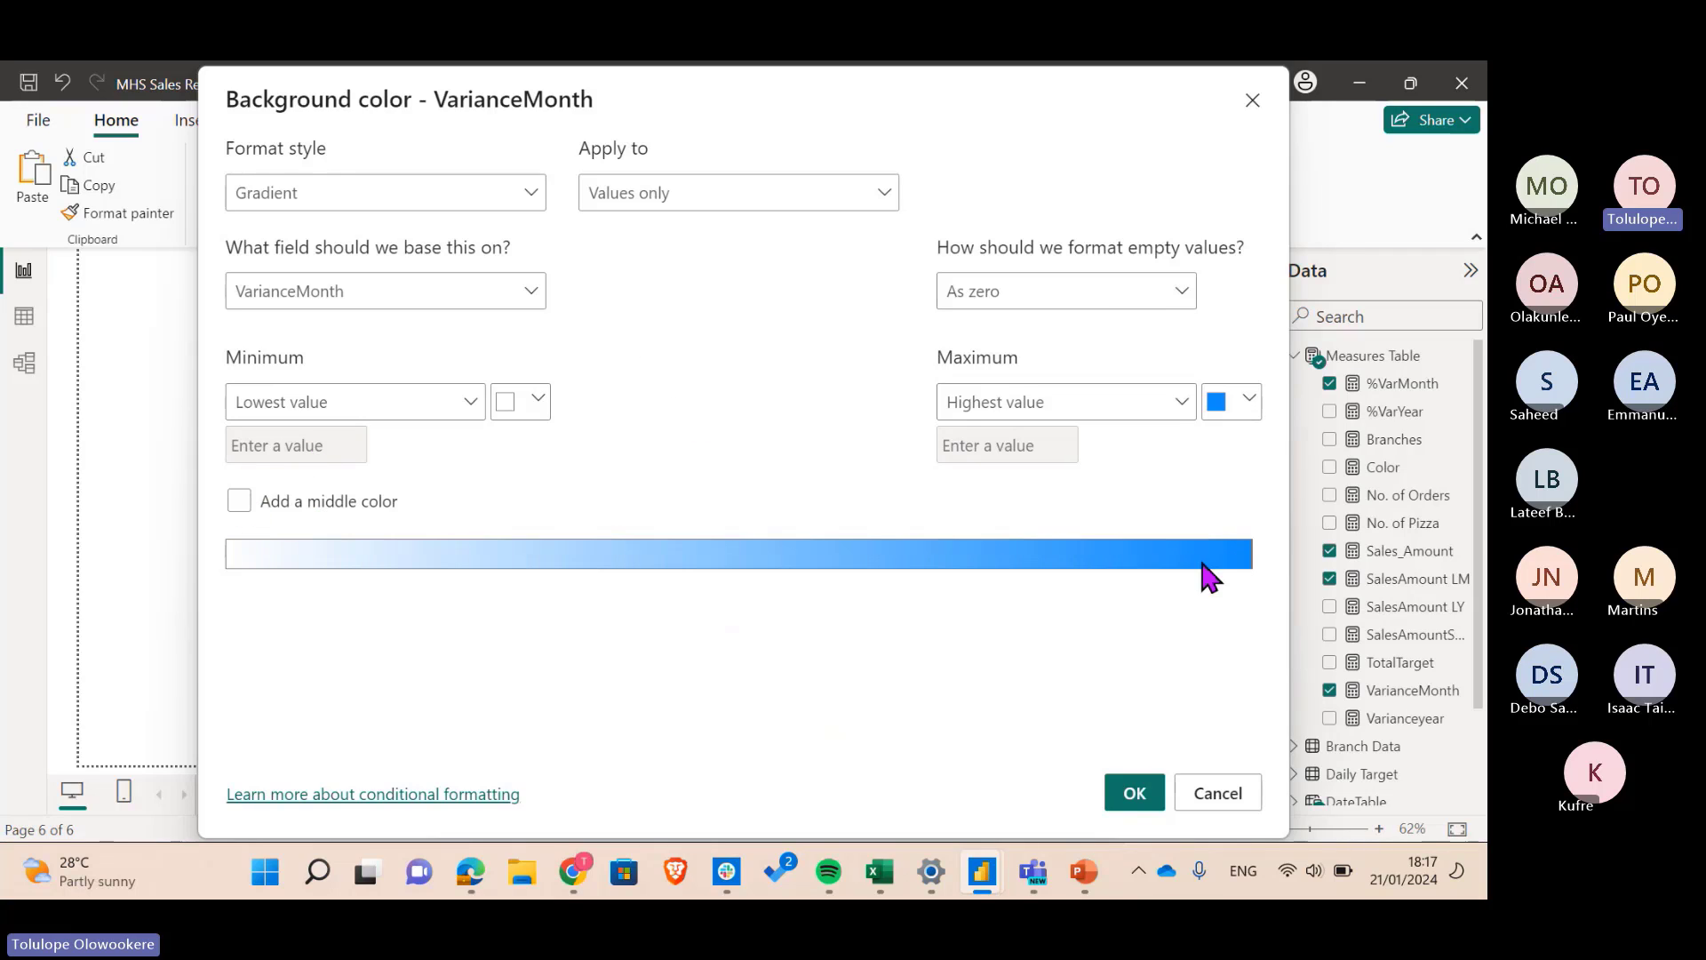
click(1133, 796)
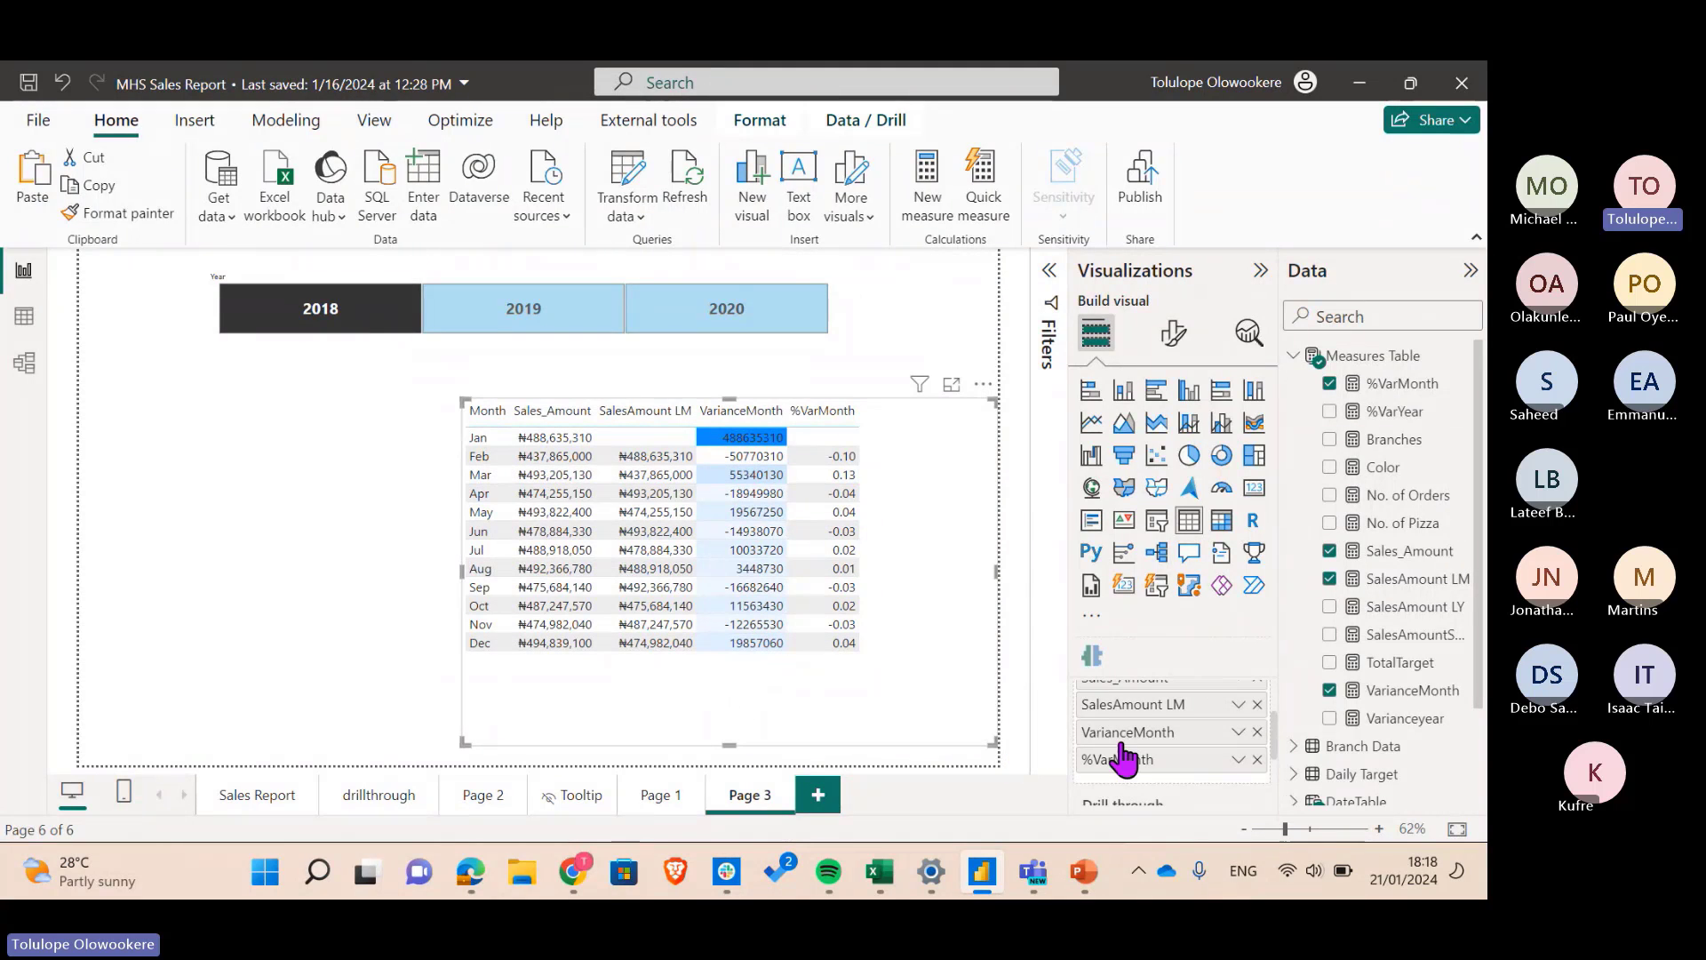
- Remove the blue gradient background colour formatting from the VarianceMonth column
click(1238, 731)
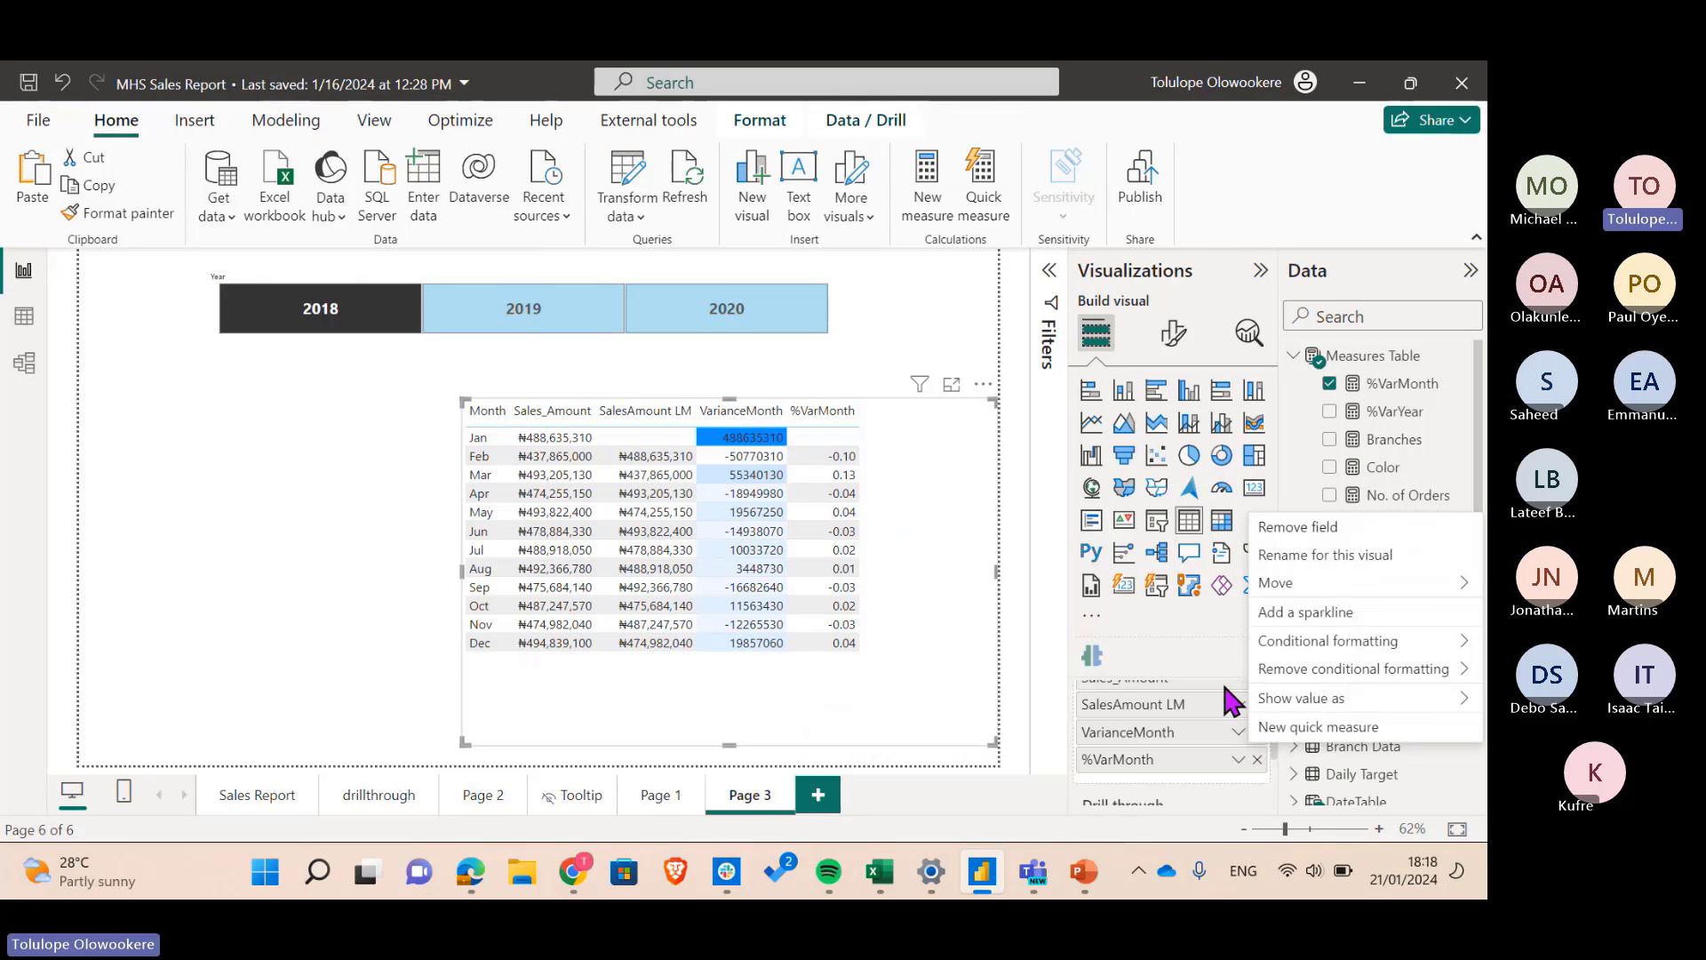
mouse_move(1302, 679)
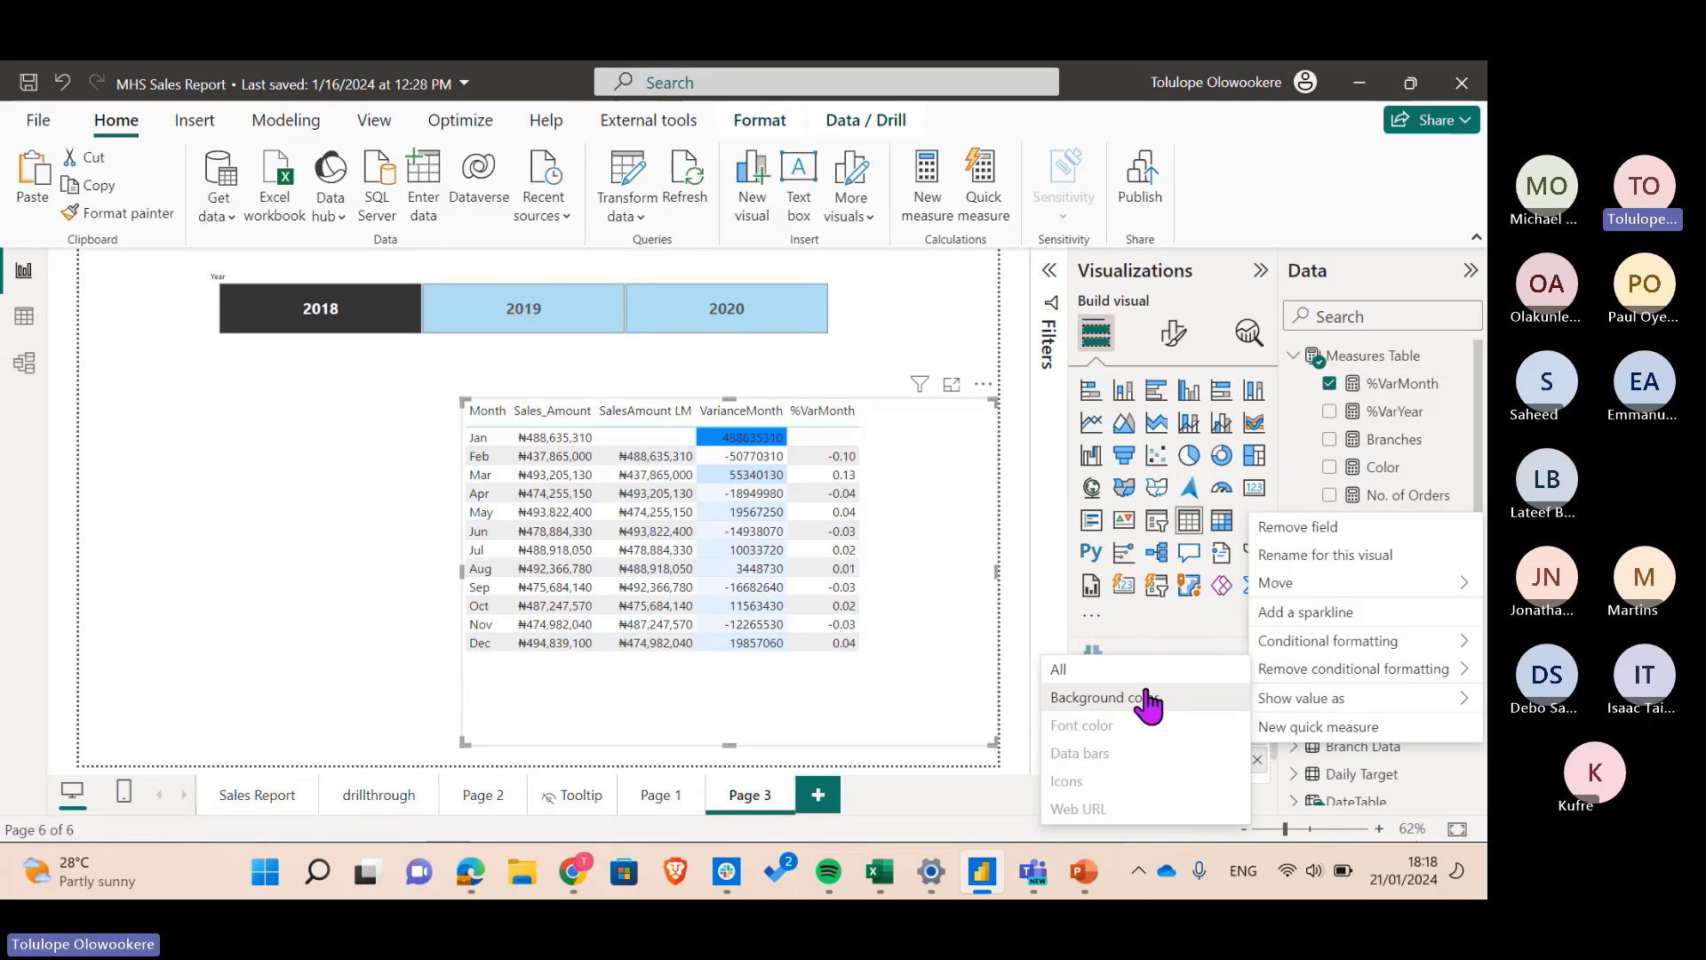
click(1146, 700)
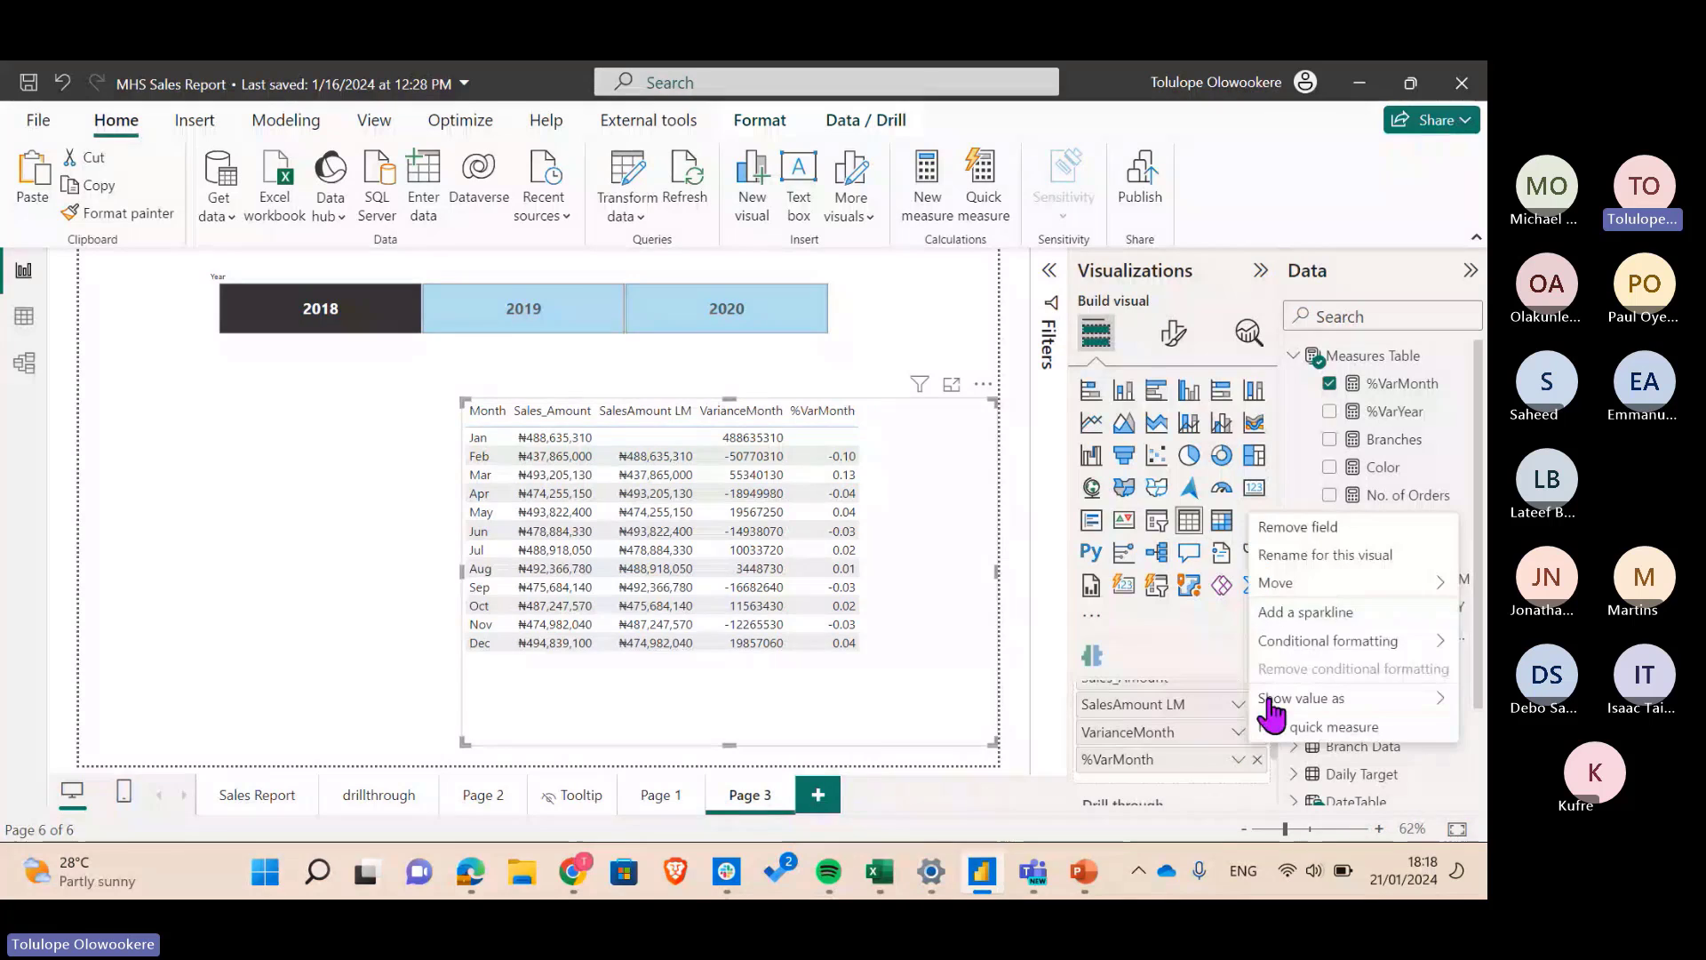
mouse_move(1306, 640)
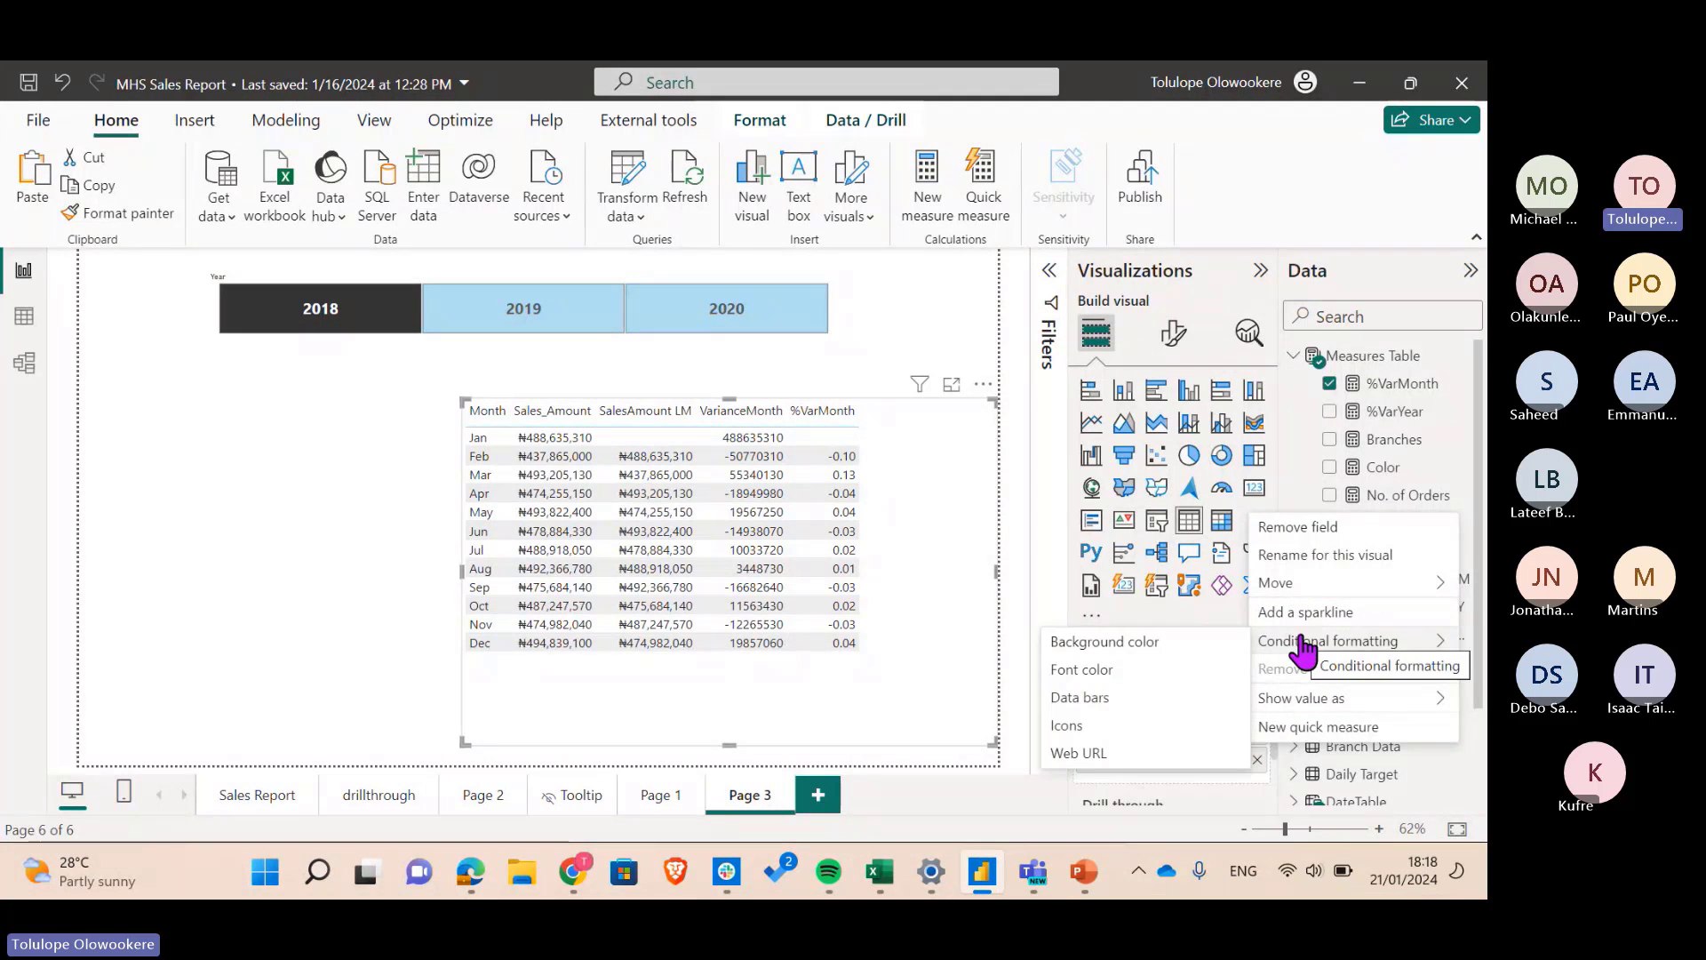
- Start Font color conditional formatting for VarianceMonth and switch format style from Gradient to Rules
click(1117, 671)
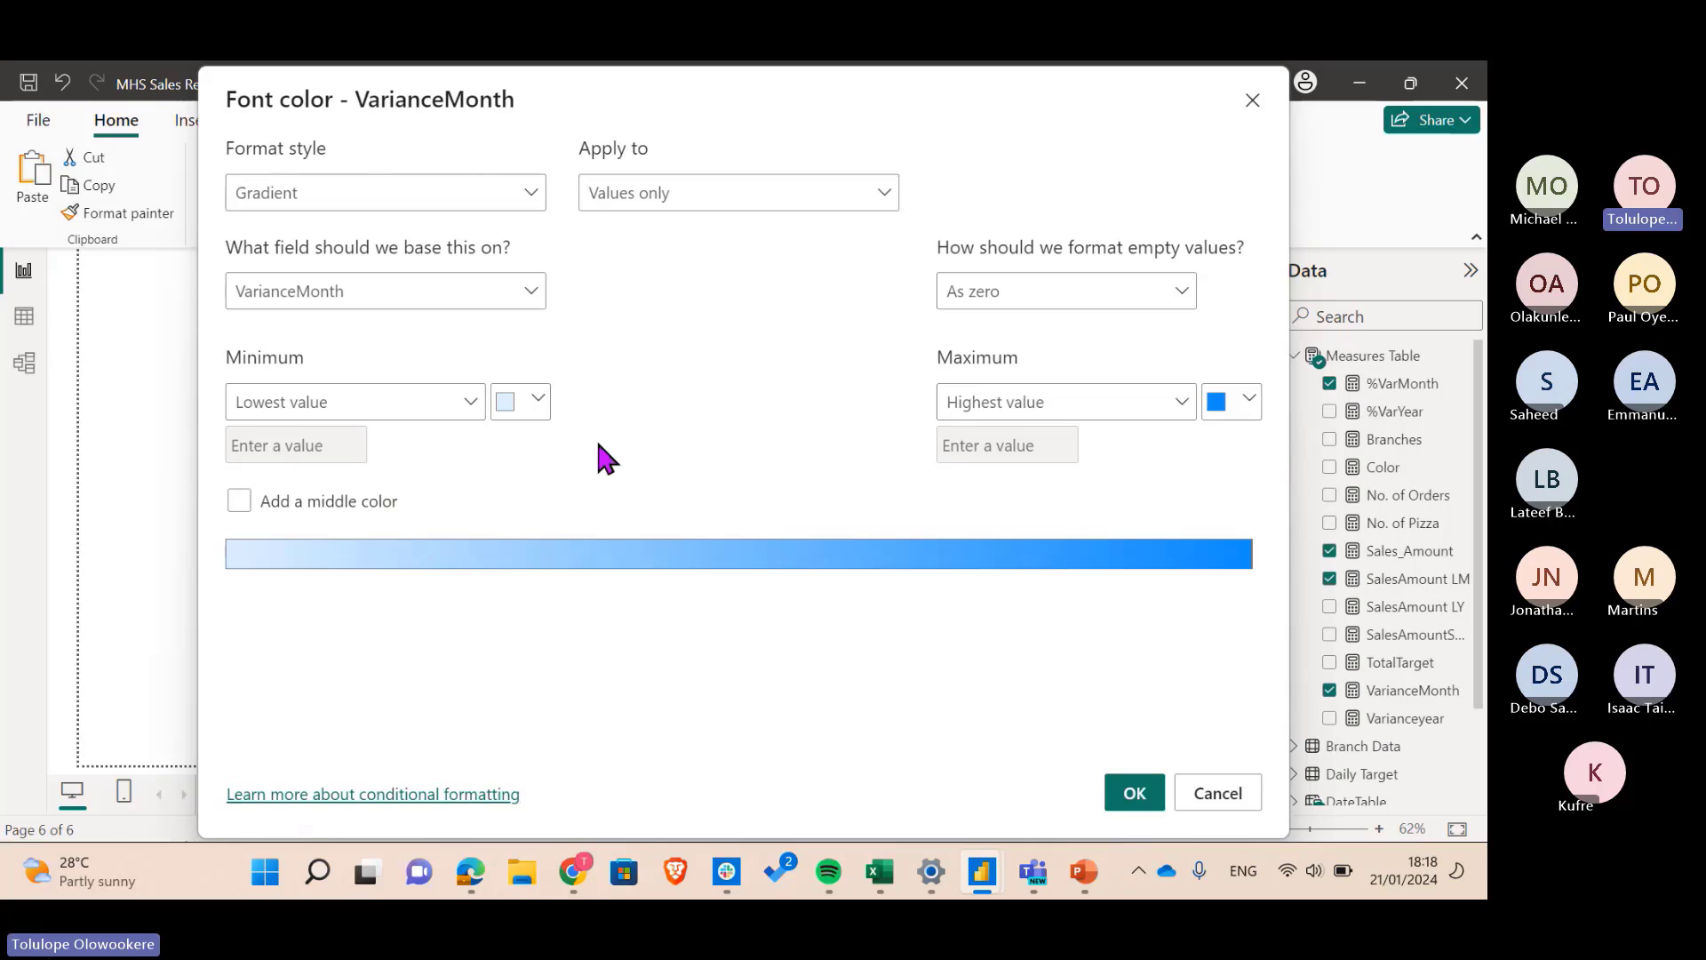
click(381, 194)
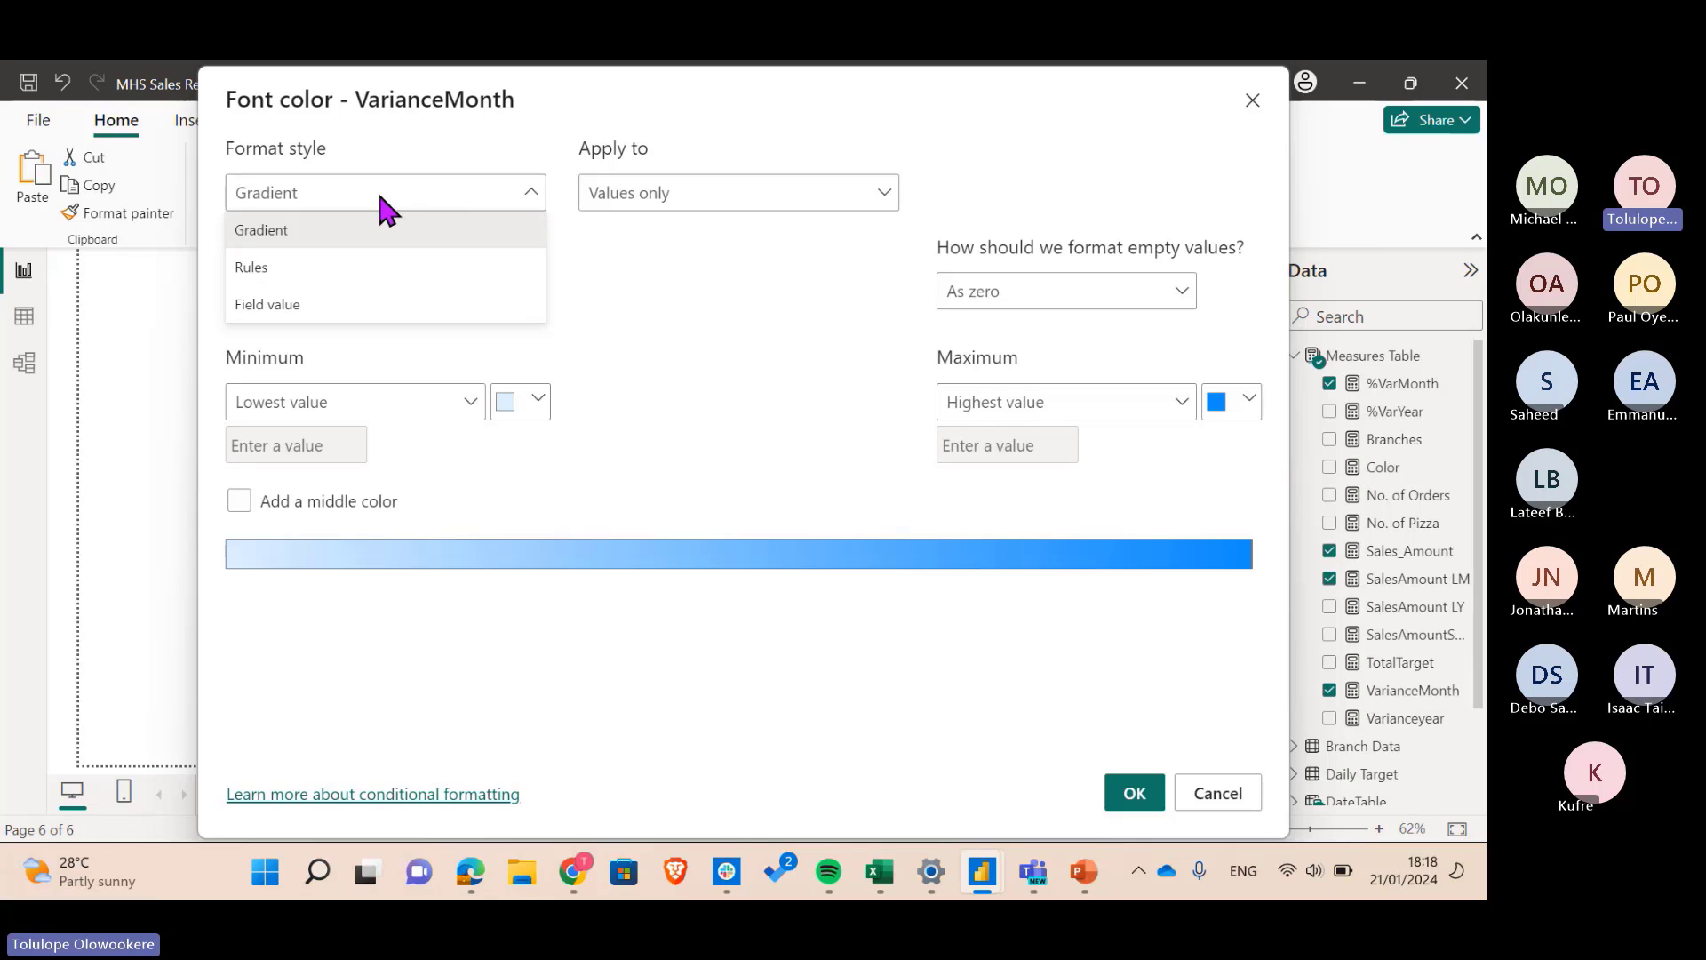
click(327, 271)
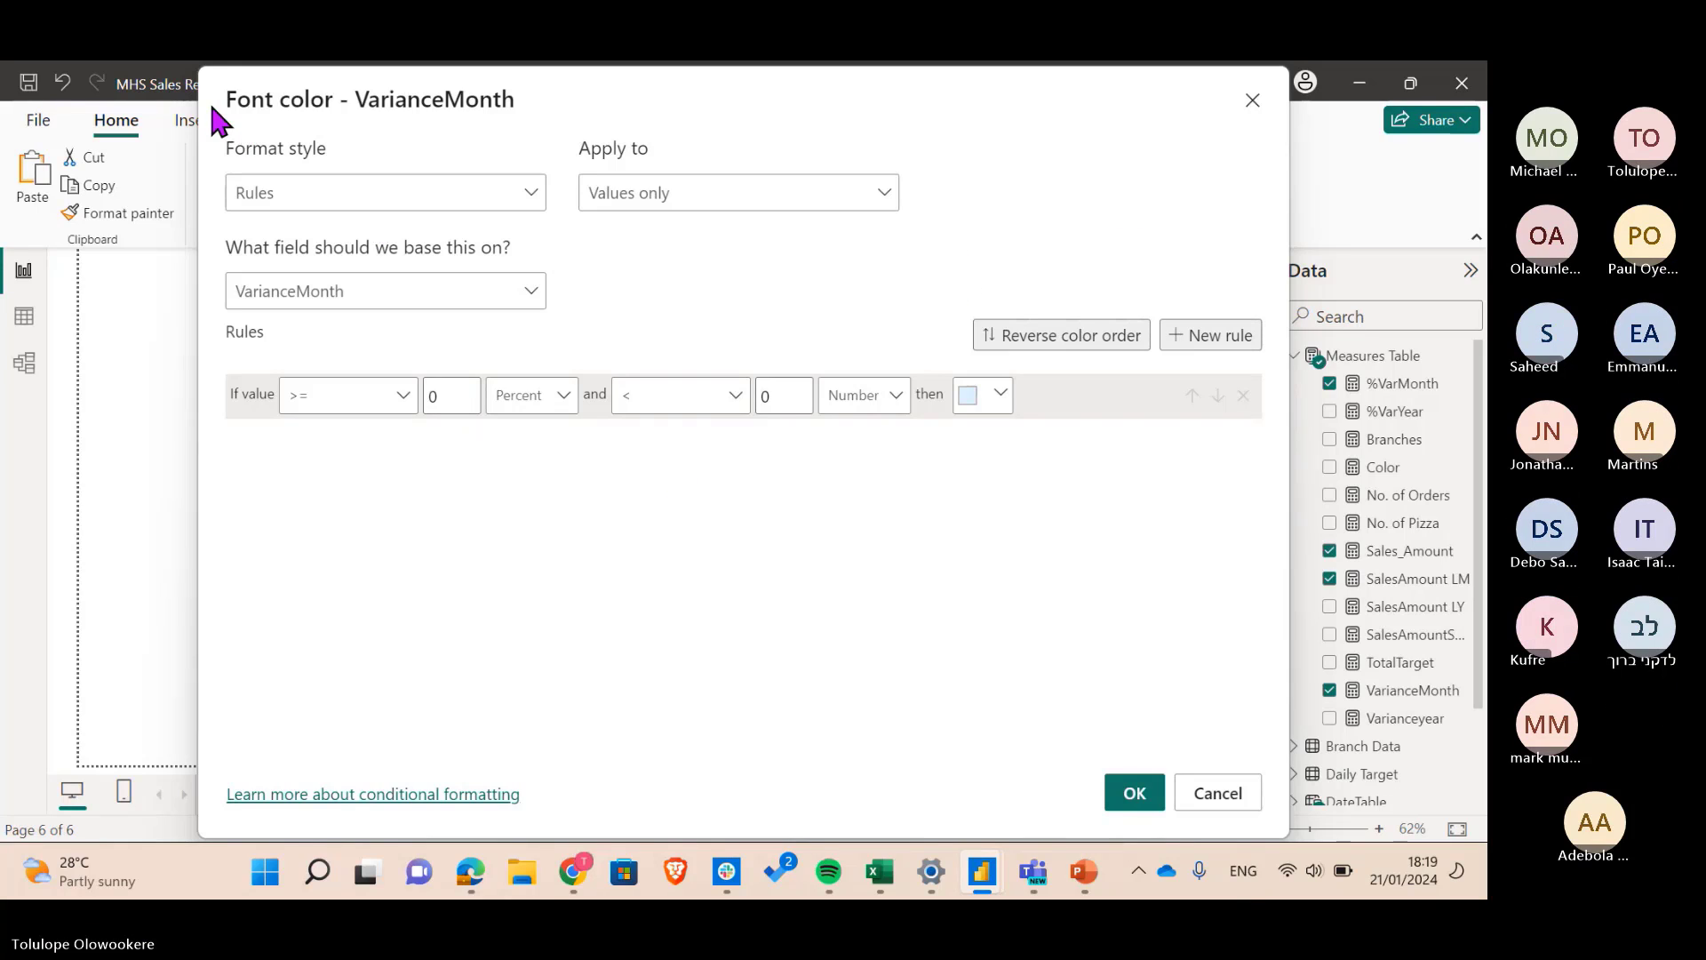
- Cancel the font colour dialog and narrow the month table by dragging its left edge rightward
drag(210, 100, 11, 180)
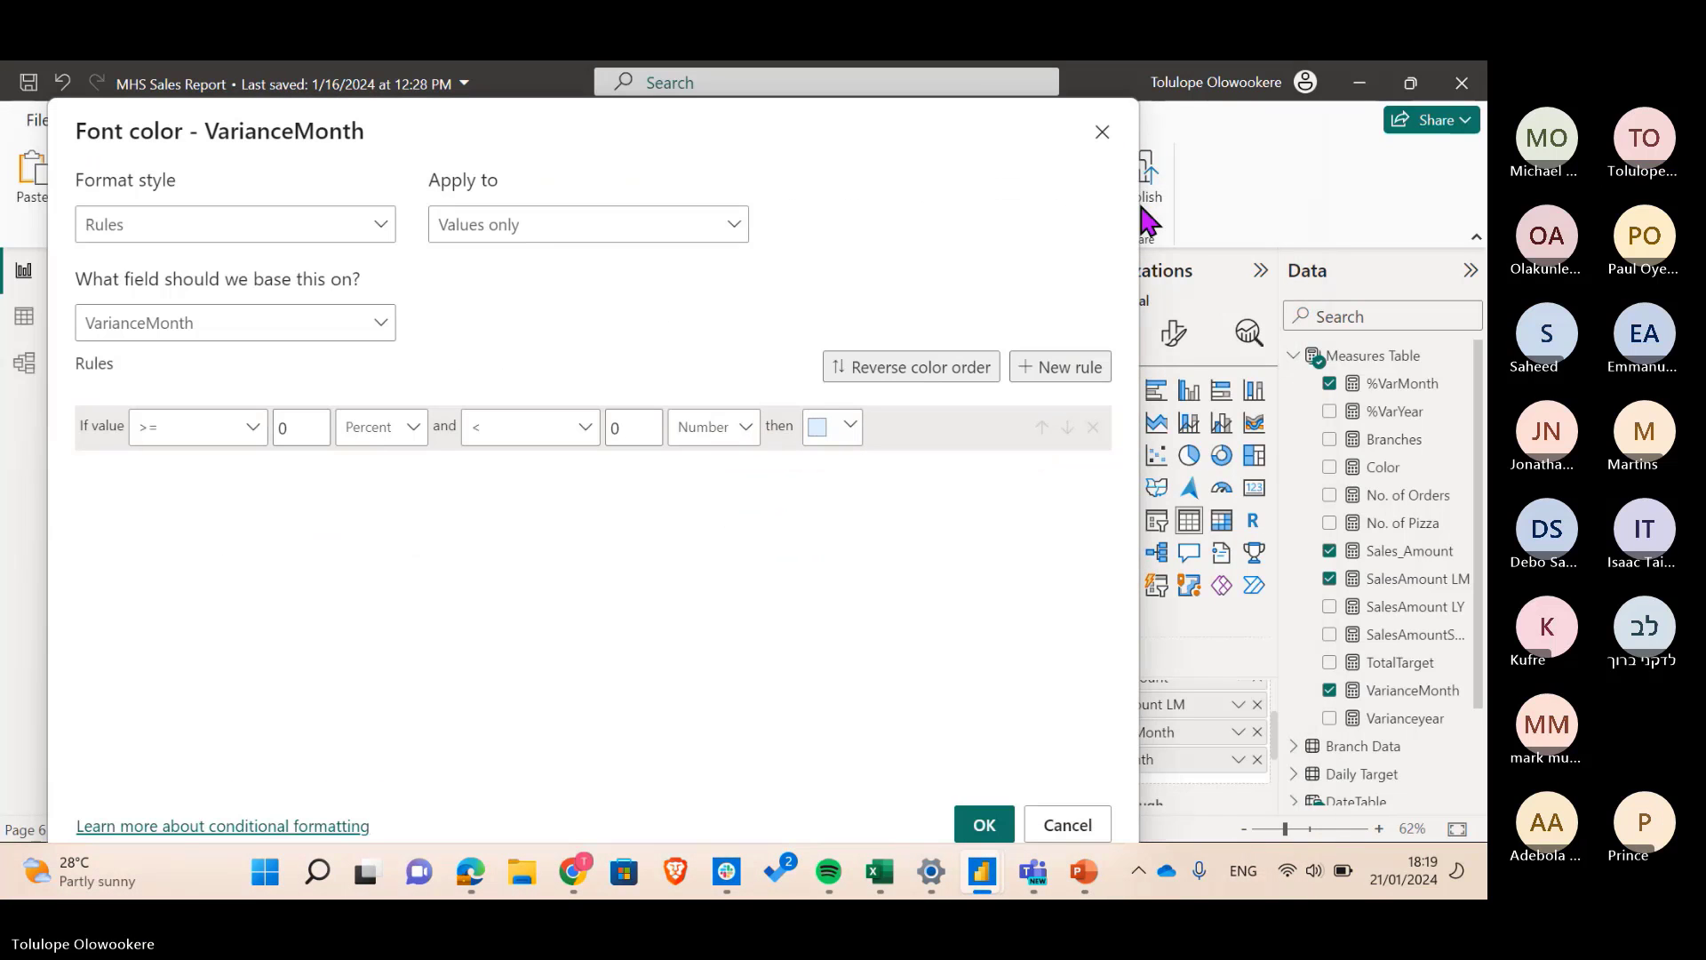
drag(987, 160, 243, 376)
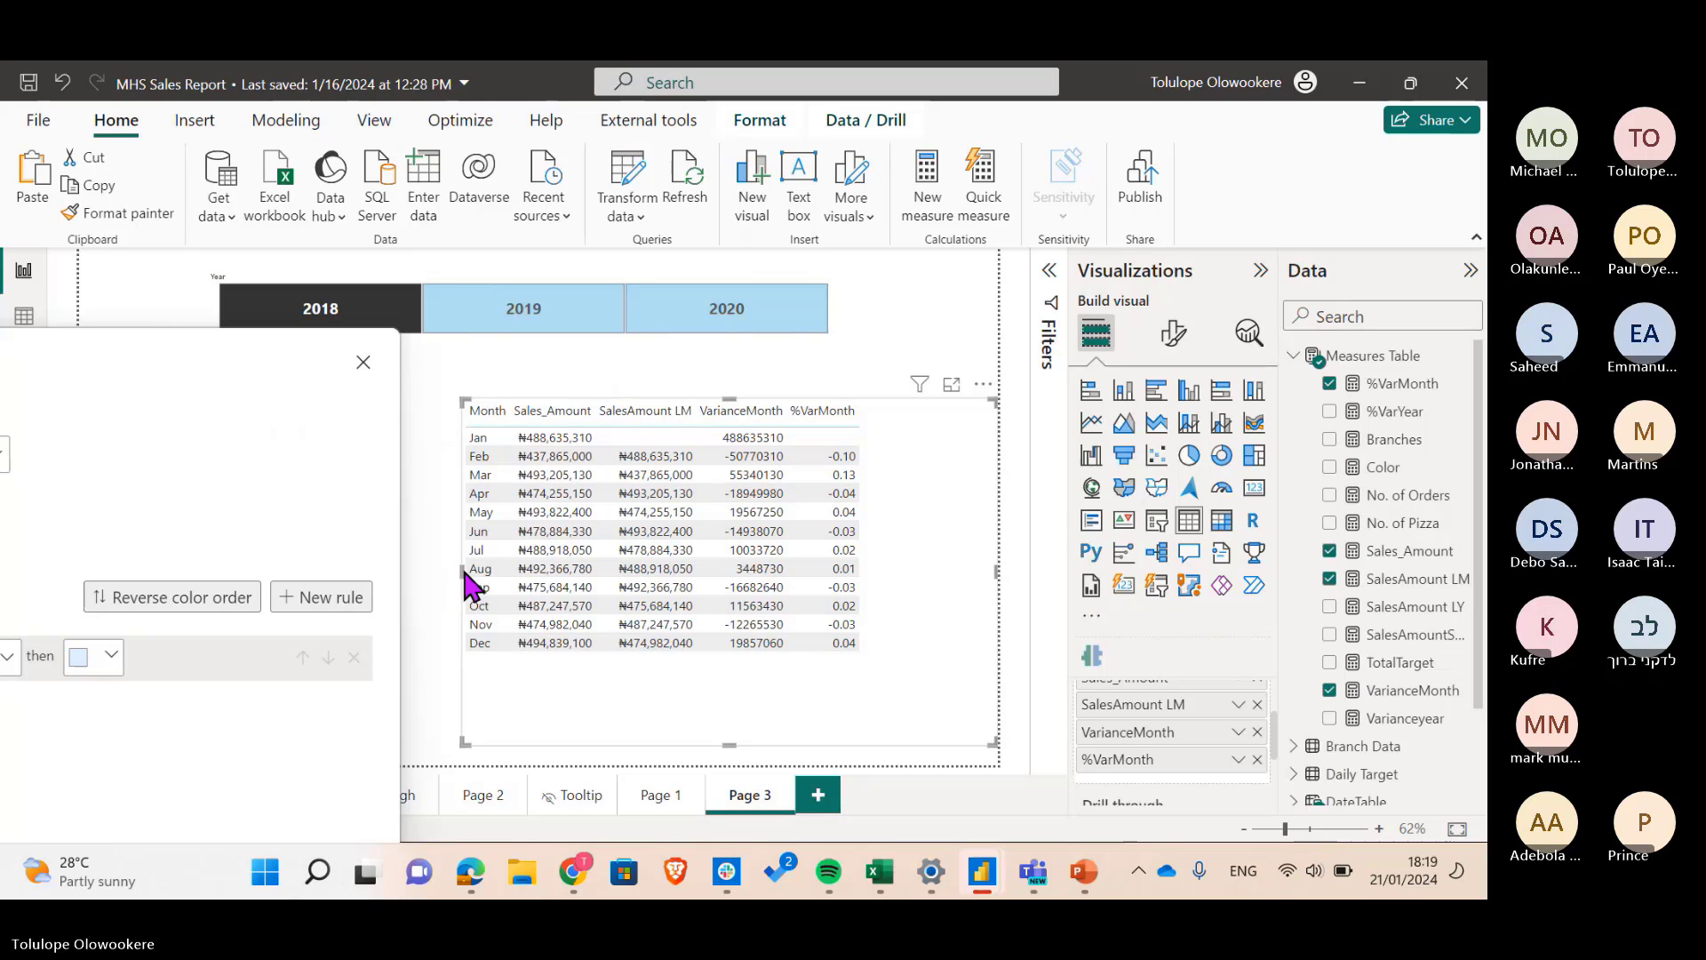
drag(370, 355, 998, 236)
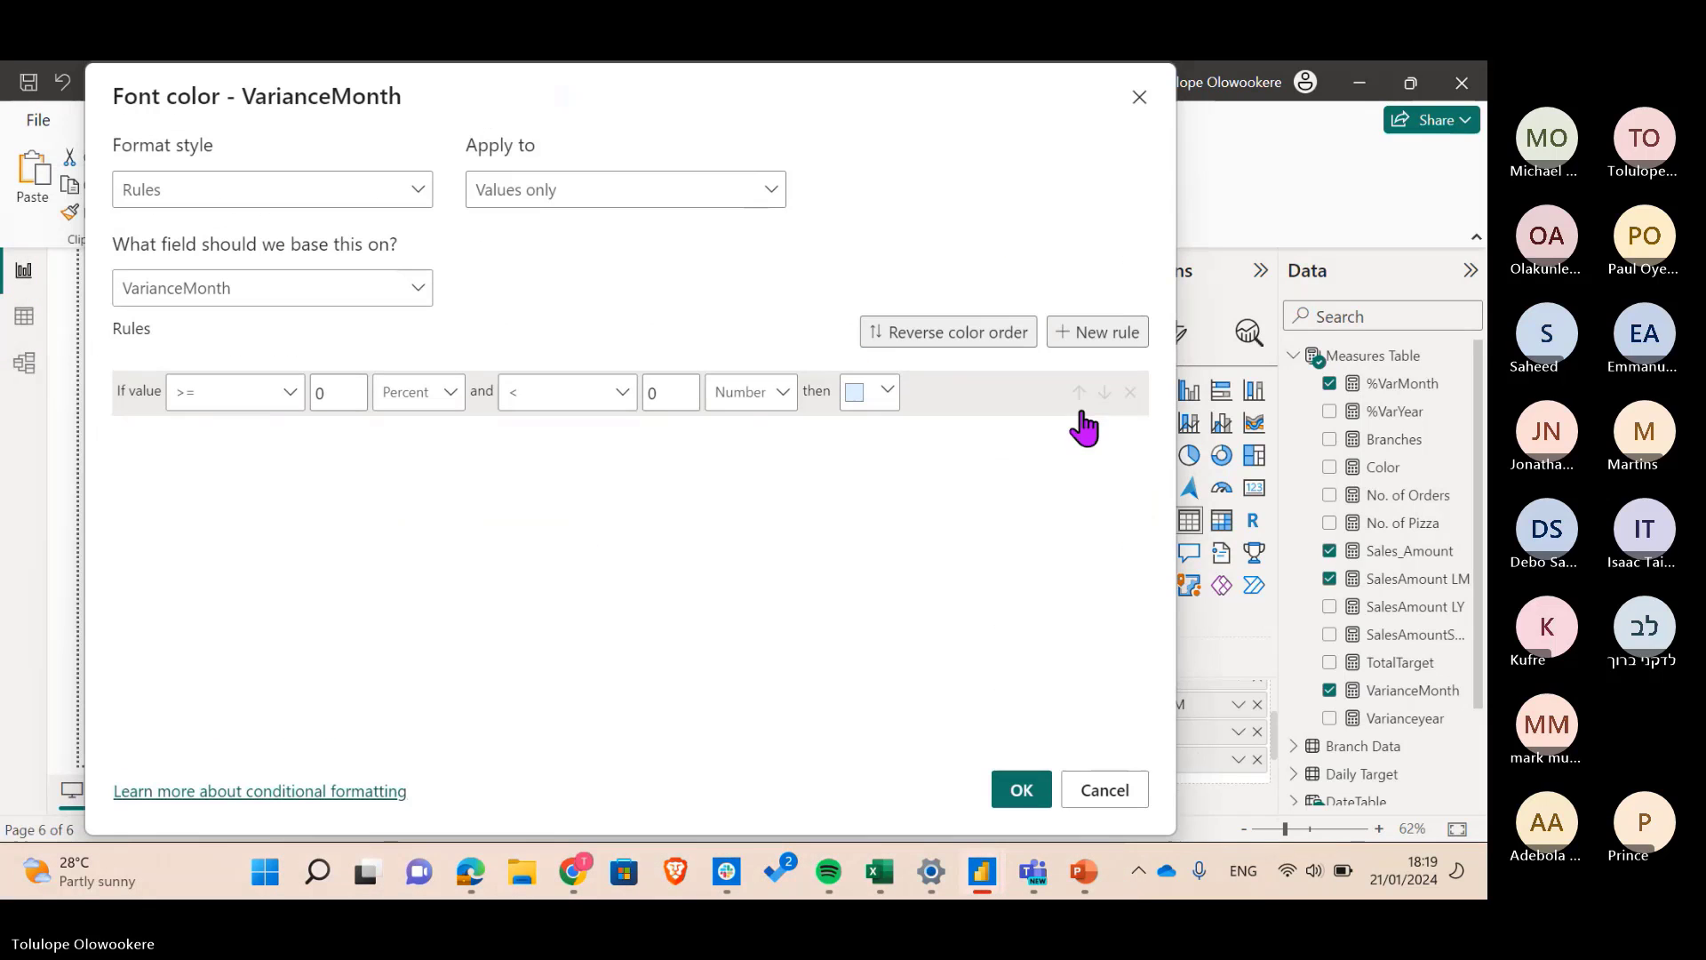
click(1102, 796)
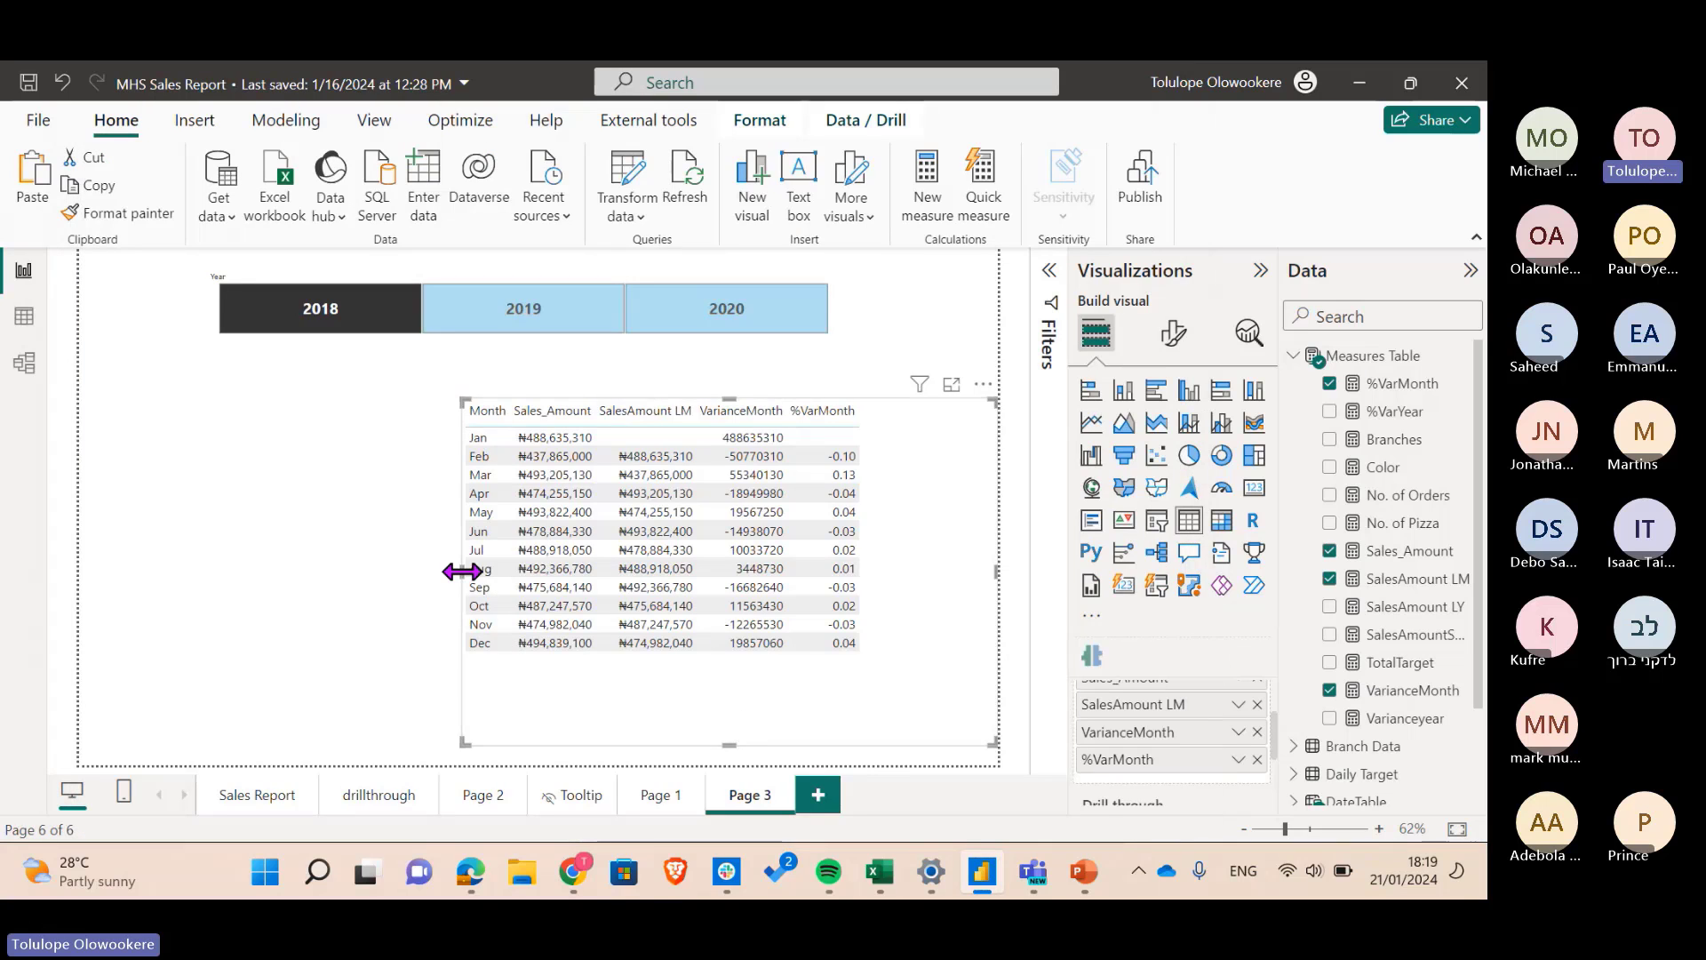
drag(462, 572, 593, 593)
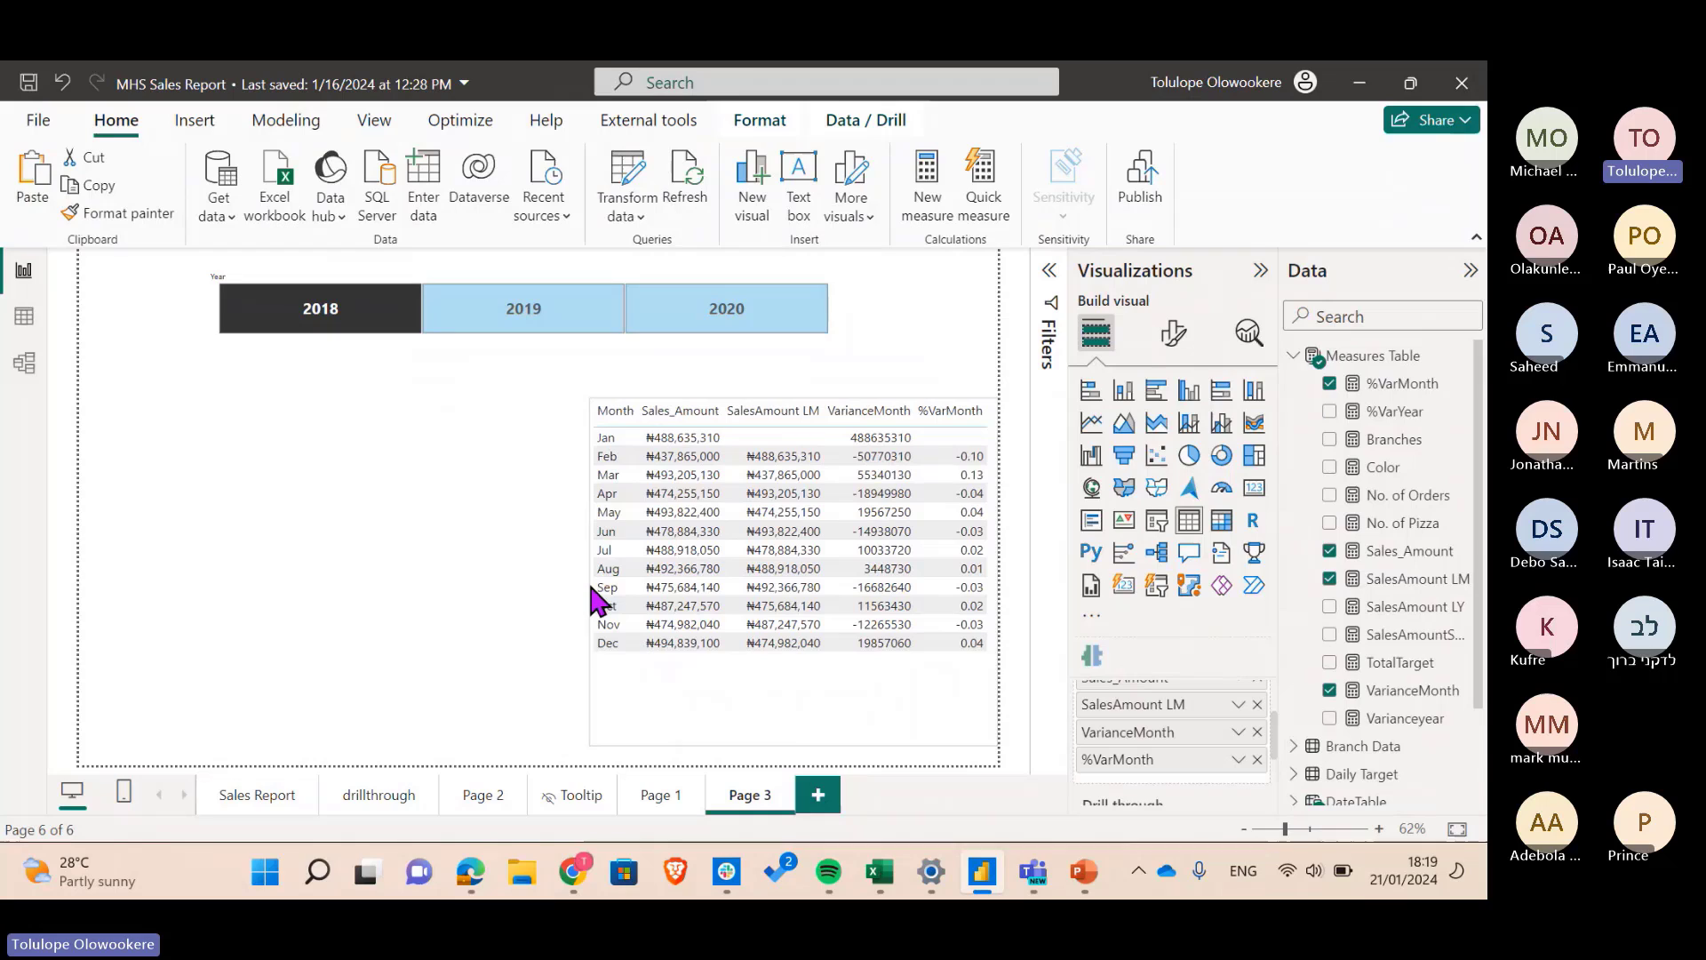
- Reopen VarianceMonth's Font color conditional formatting with Rules as the format style
click(1238, 734)
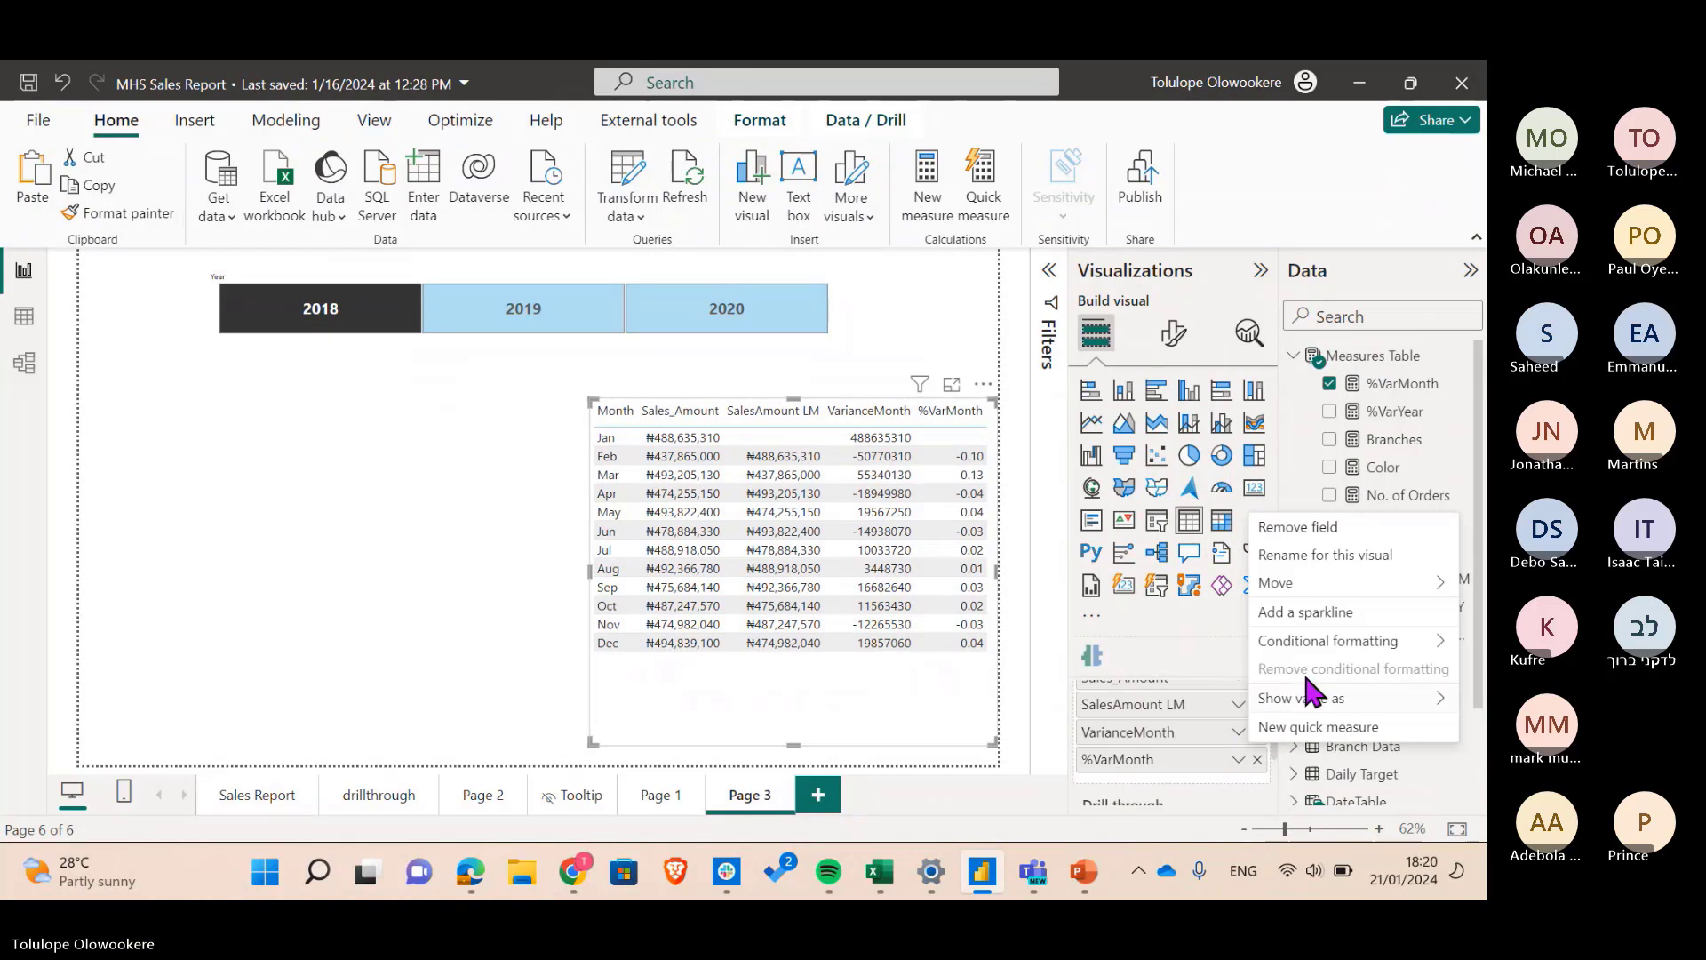
mouse_move(1317, 636)
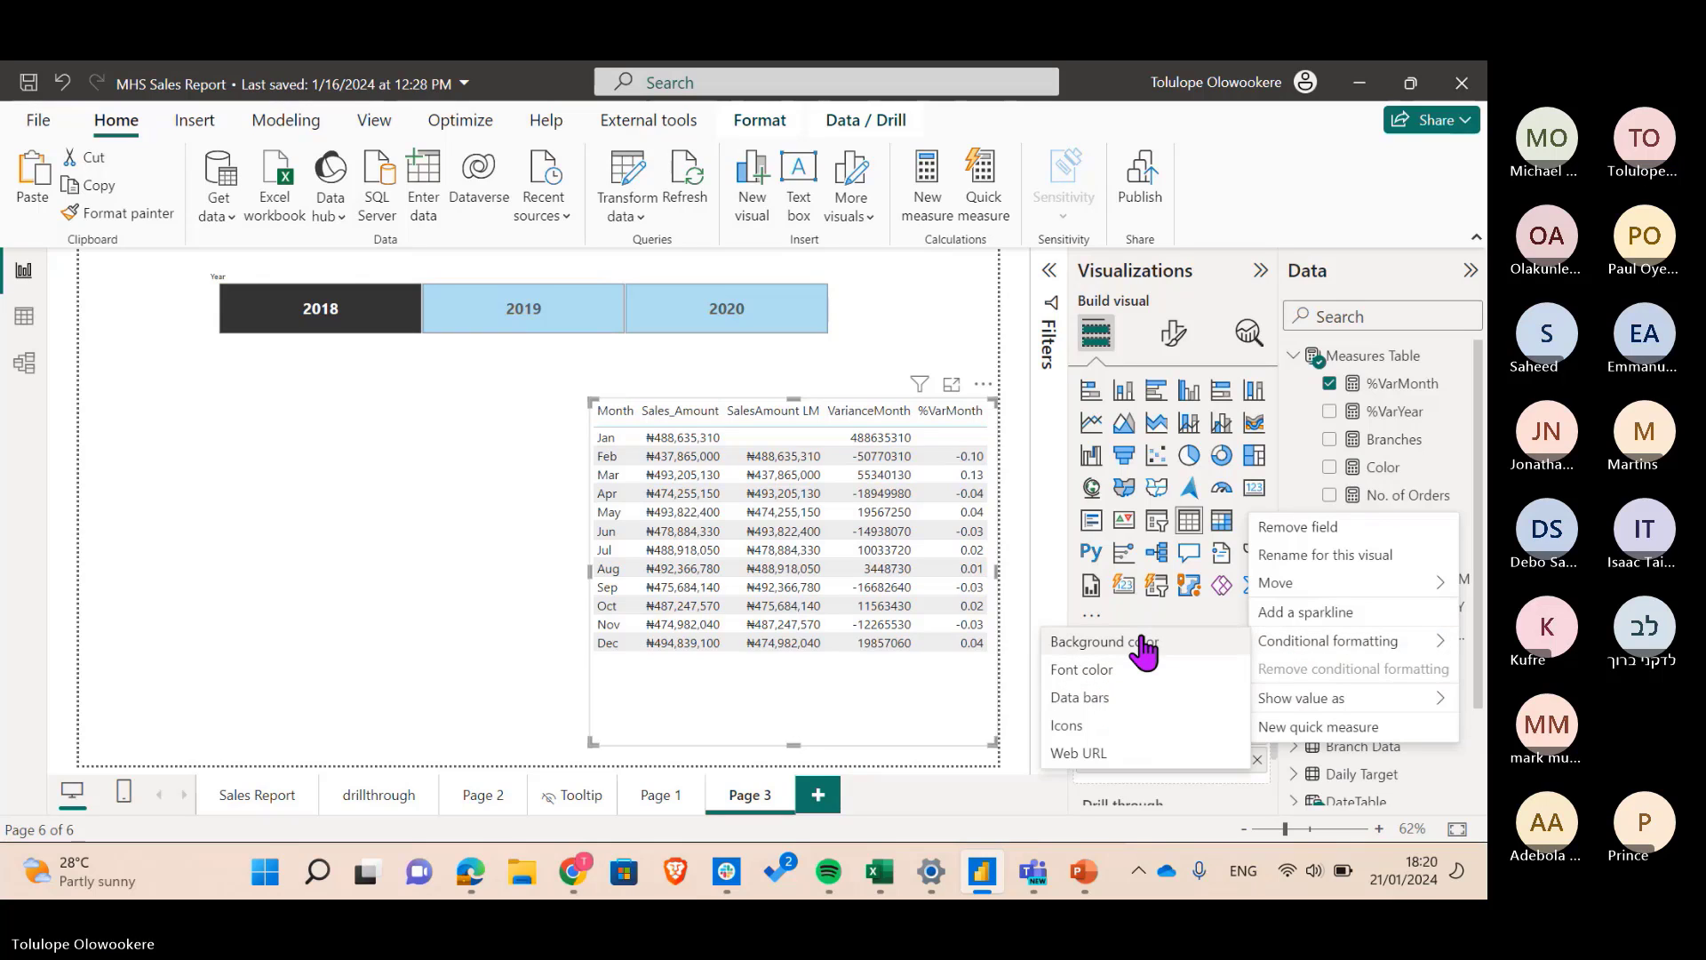
click(1124, 676)
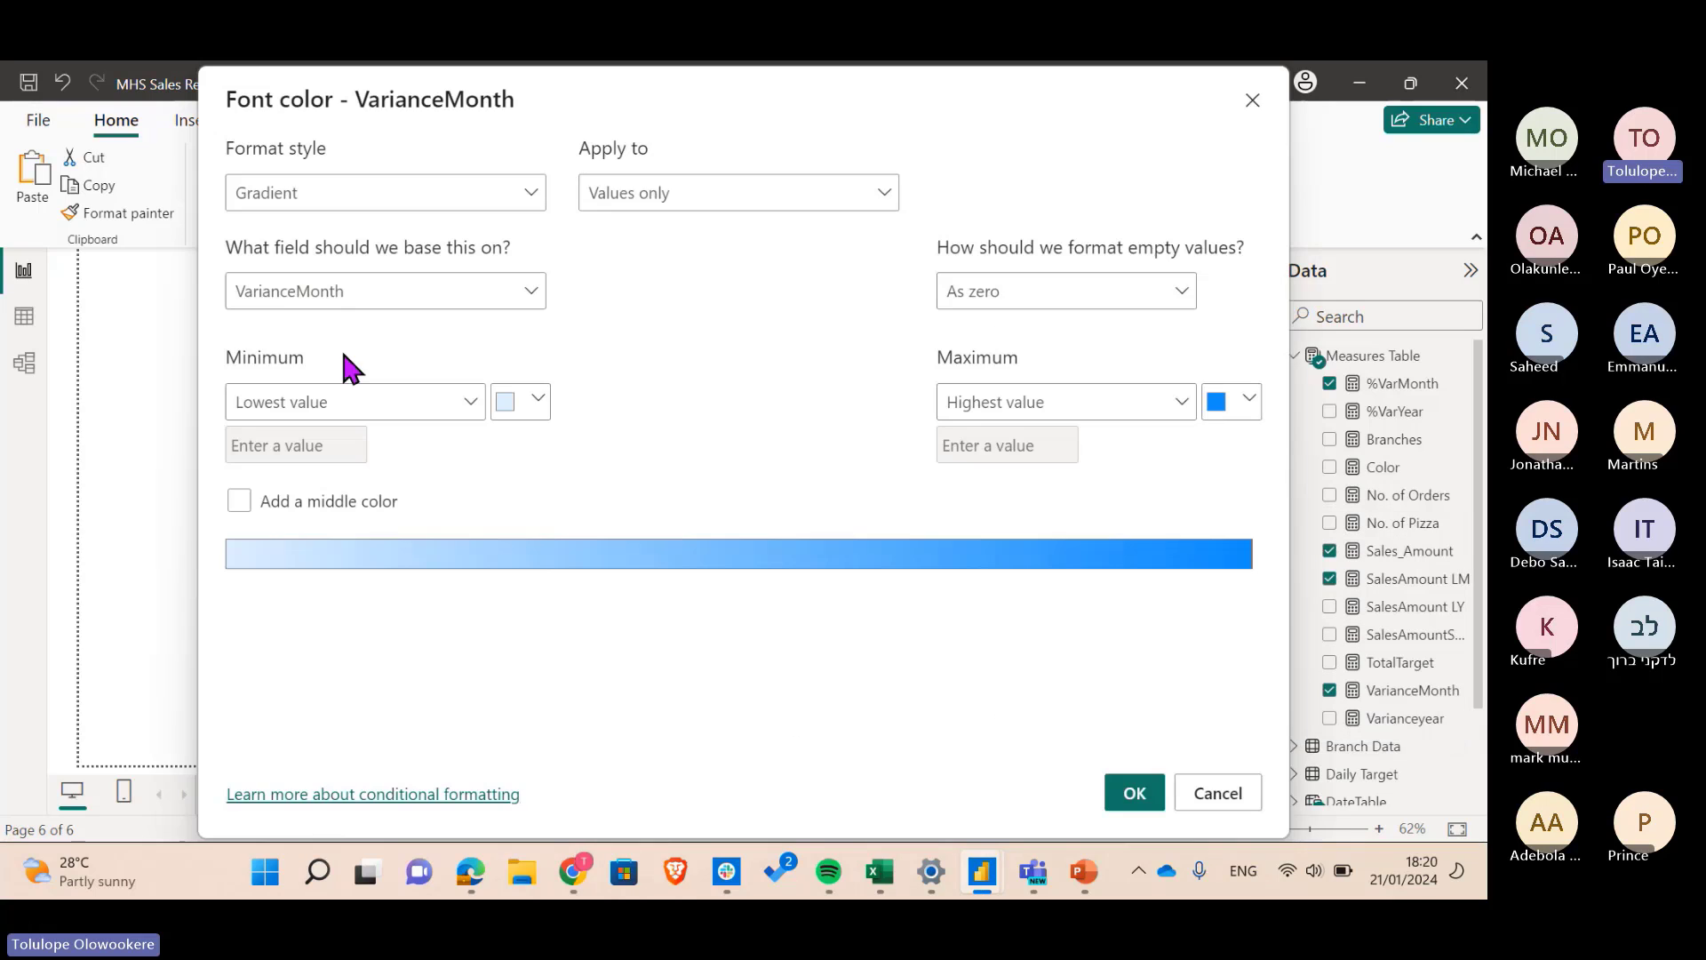
click(386, 193)
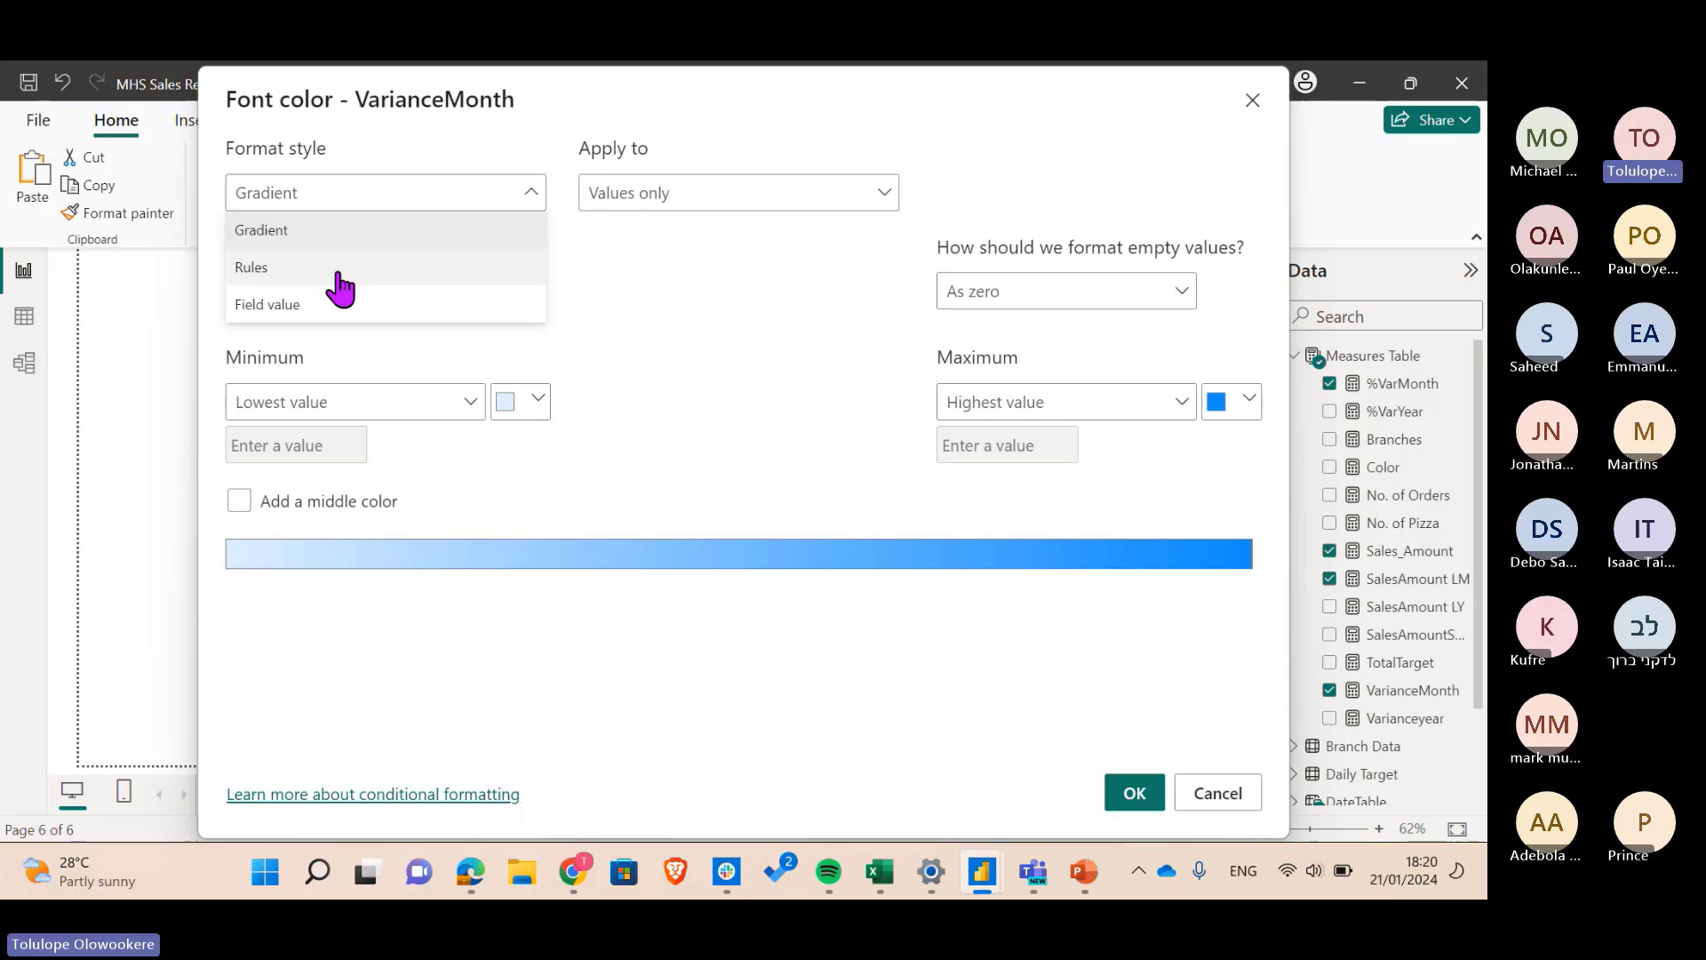
click(338, 267)
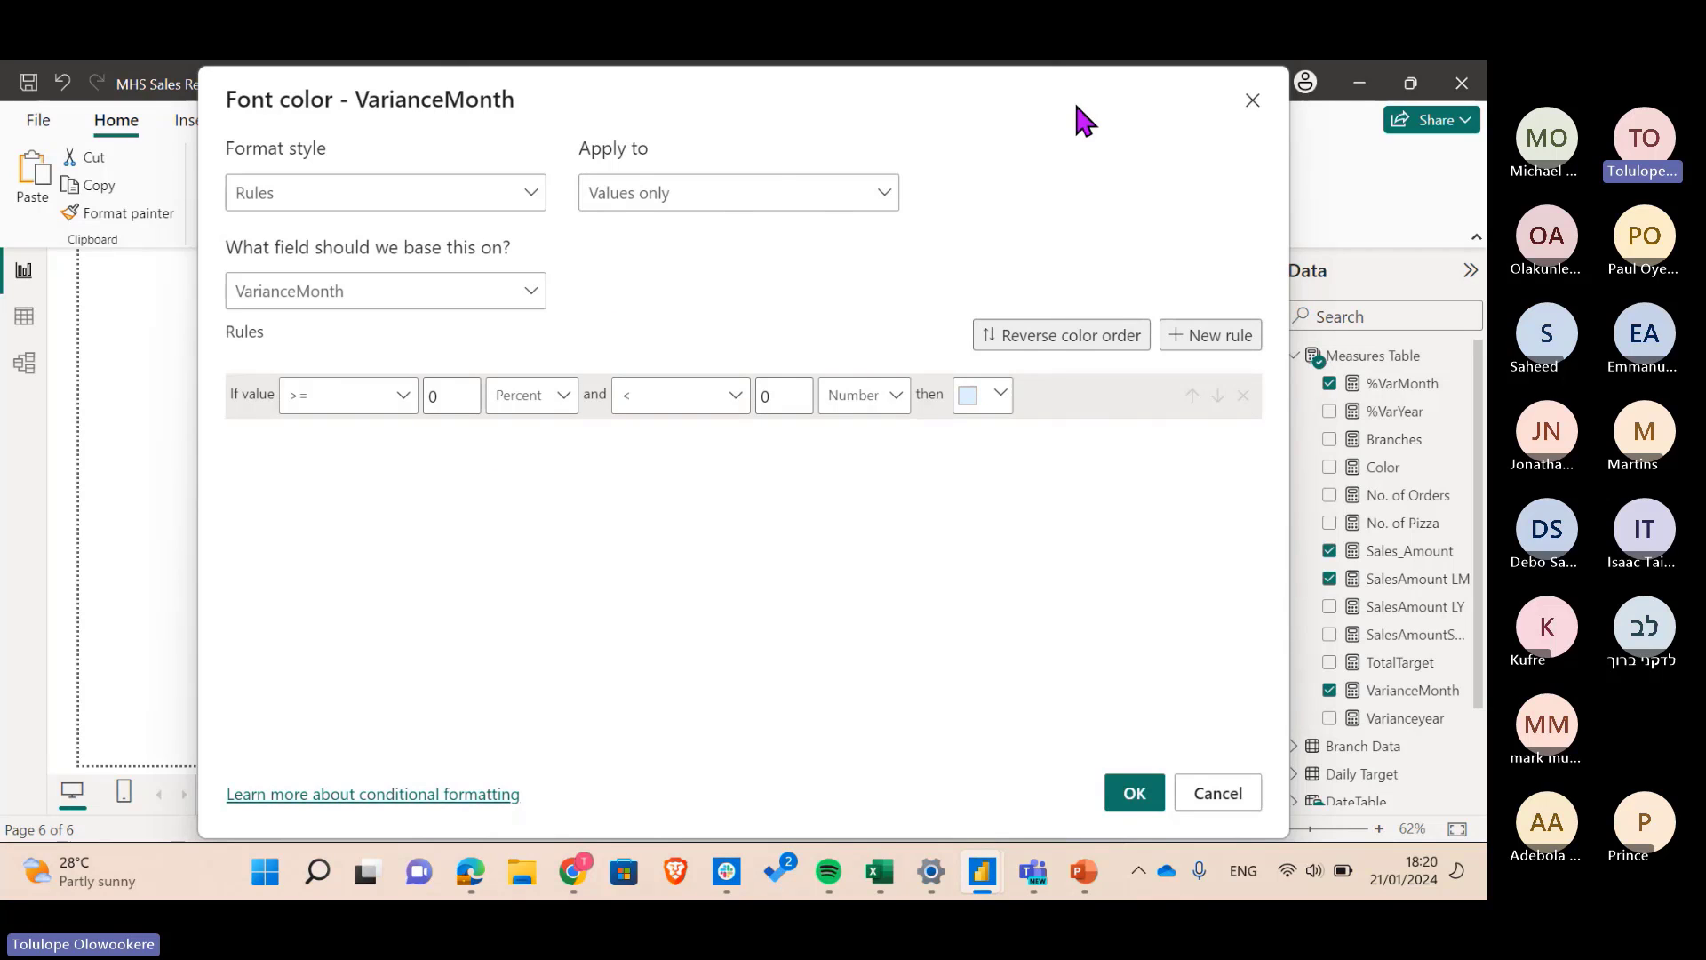
drag(1077, 107, 575, 149)
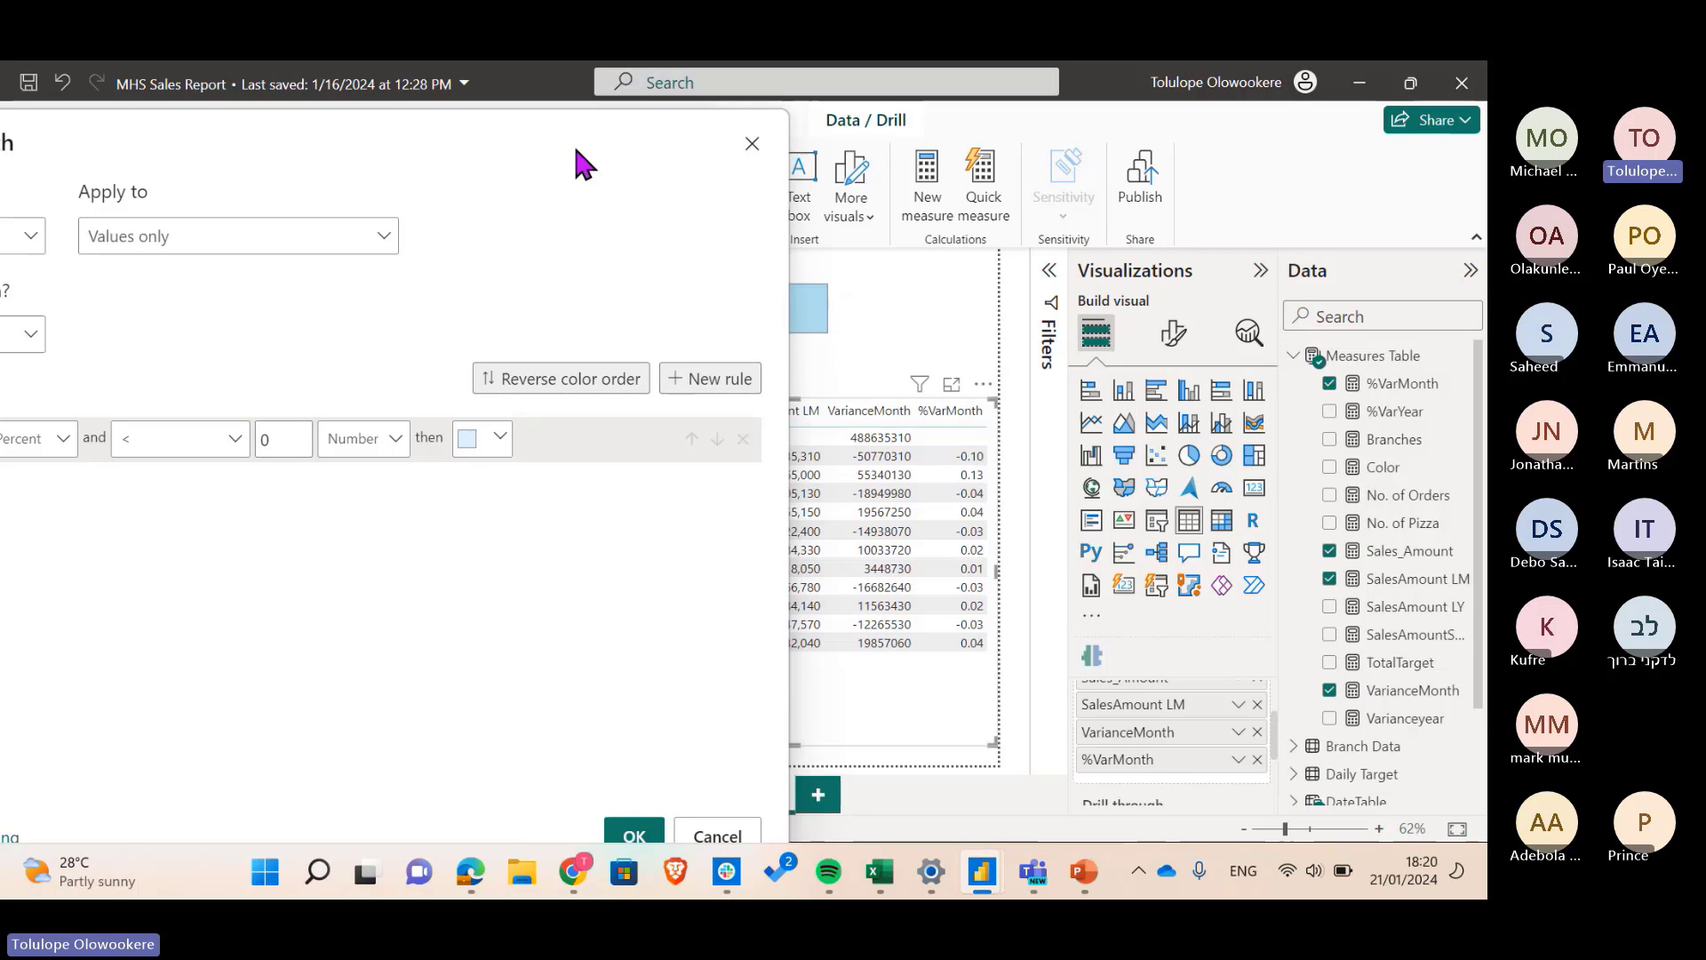
drag(575, 150, 1117, 120)
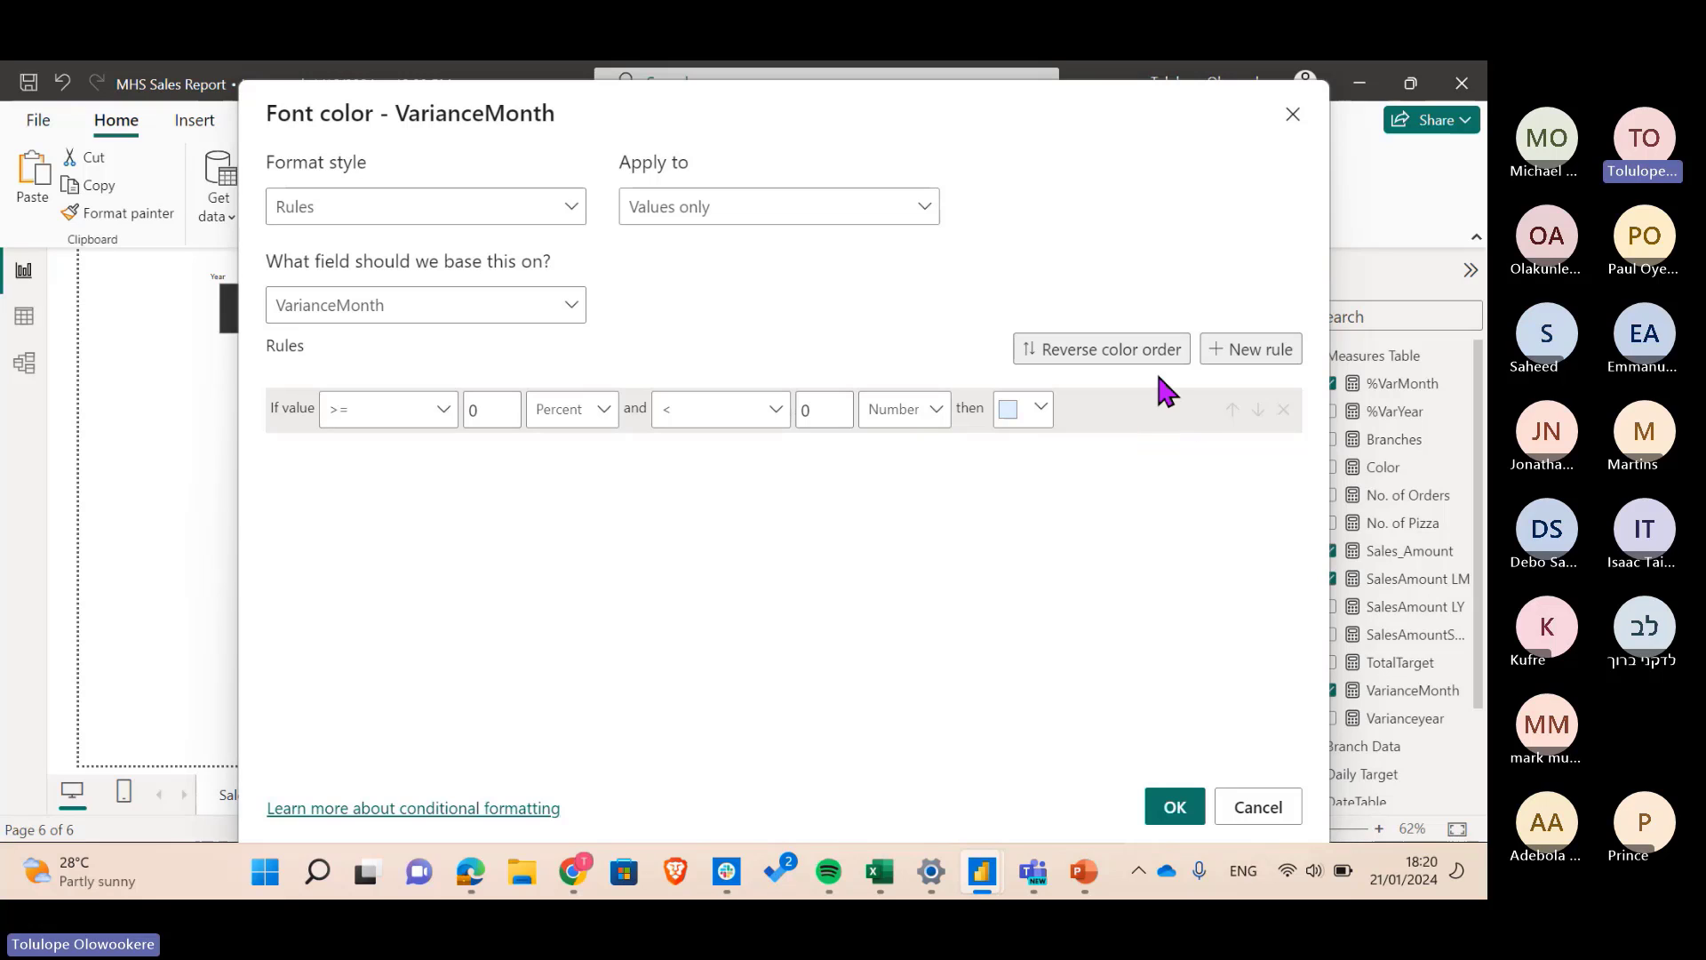
- Add a second rule and set rule 1 to > -100E9 as a Number, below 0
click(1249, 351)
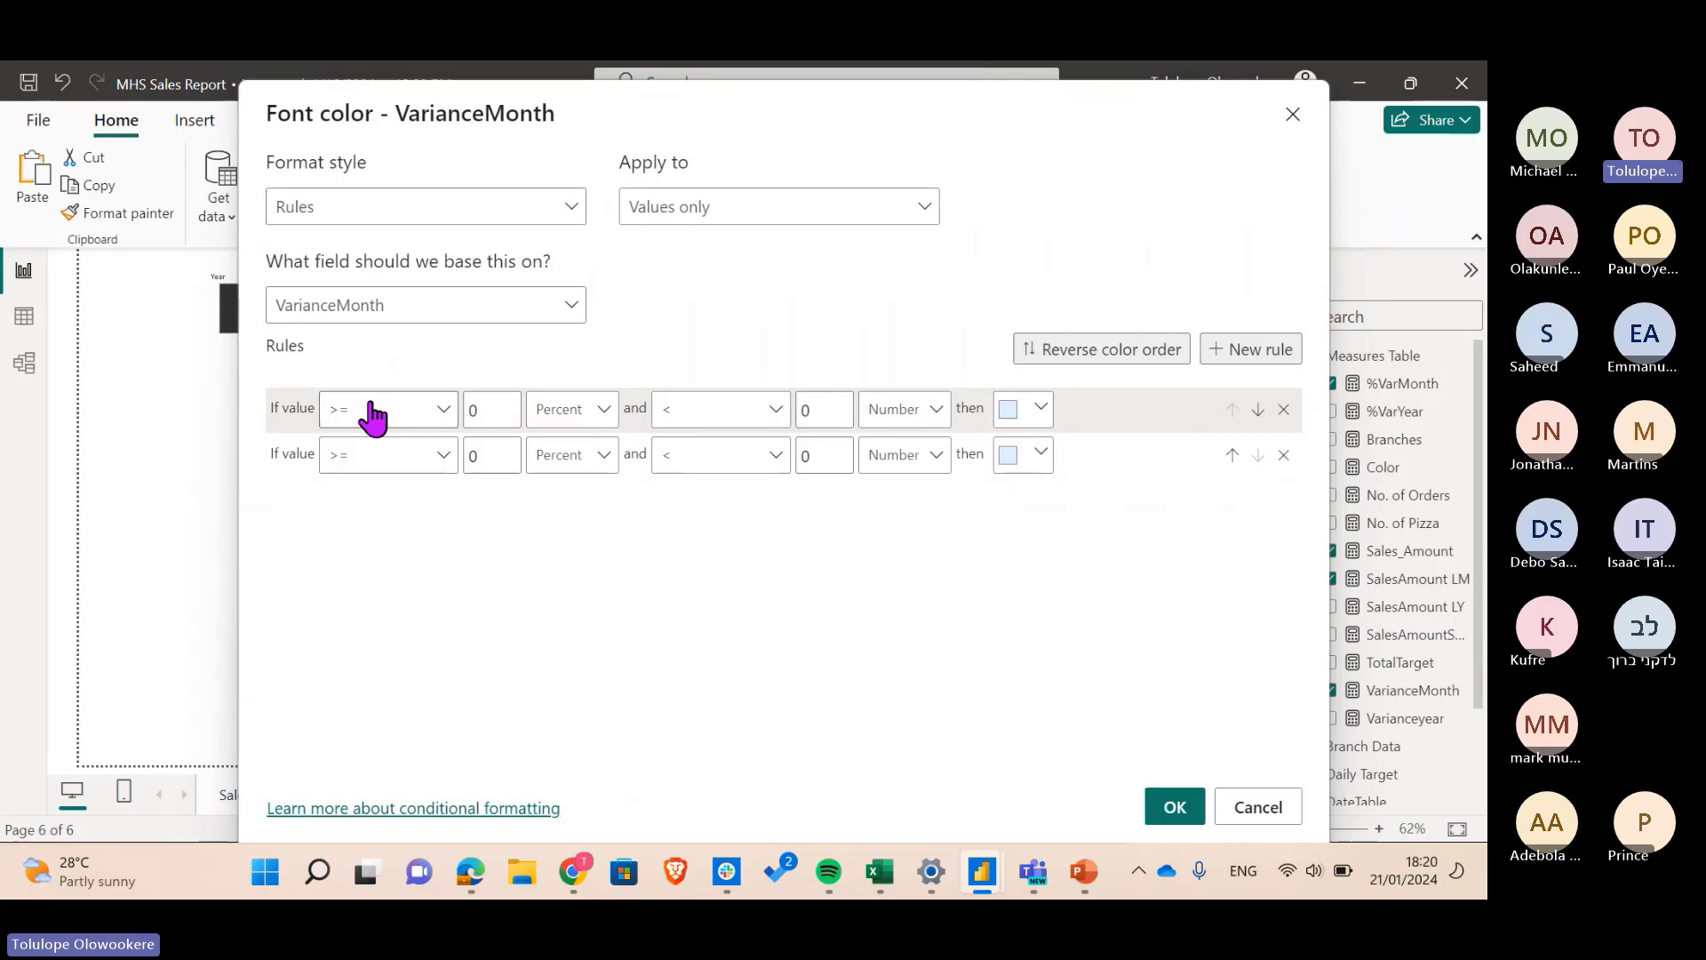
click(371, 414)
click(400, 453)
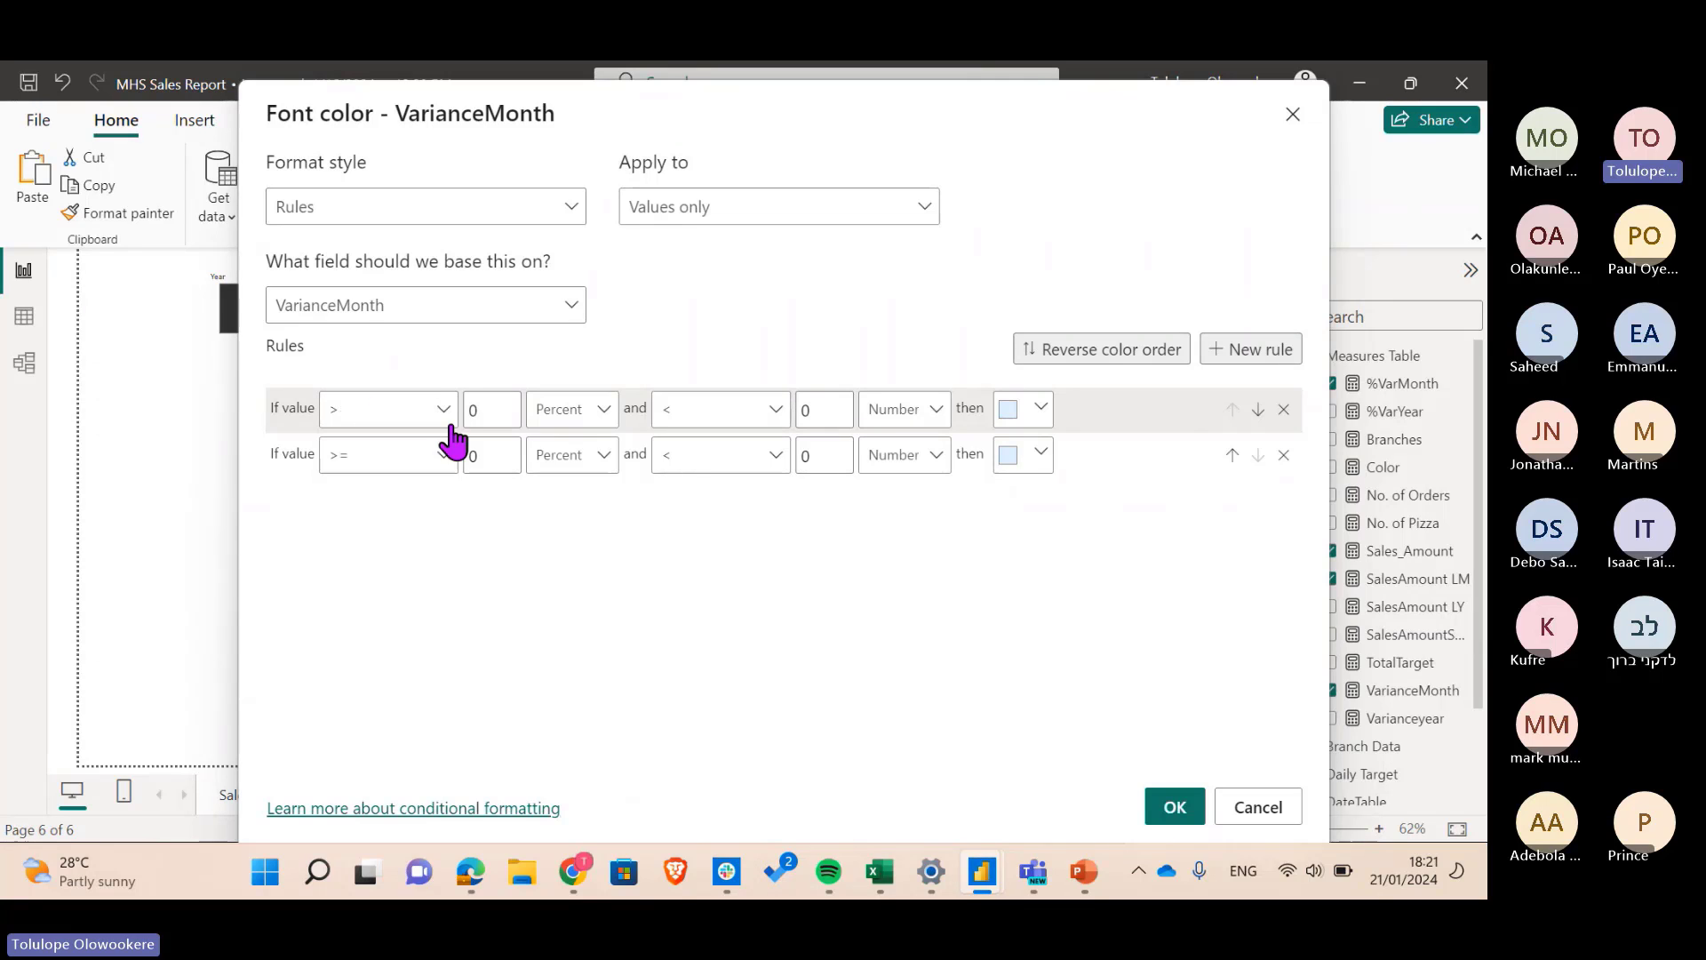
double_click(506, 410)
text(-)
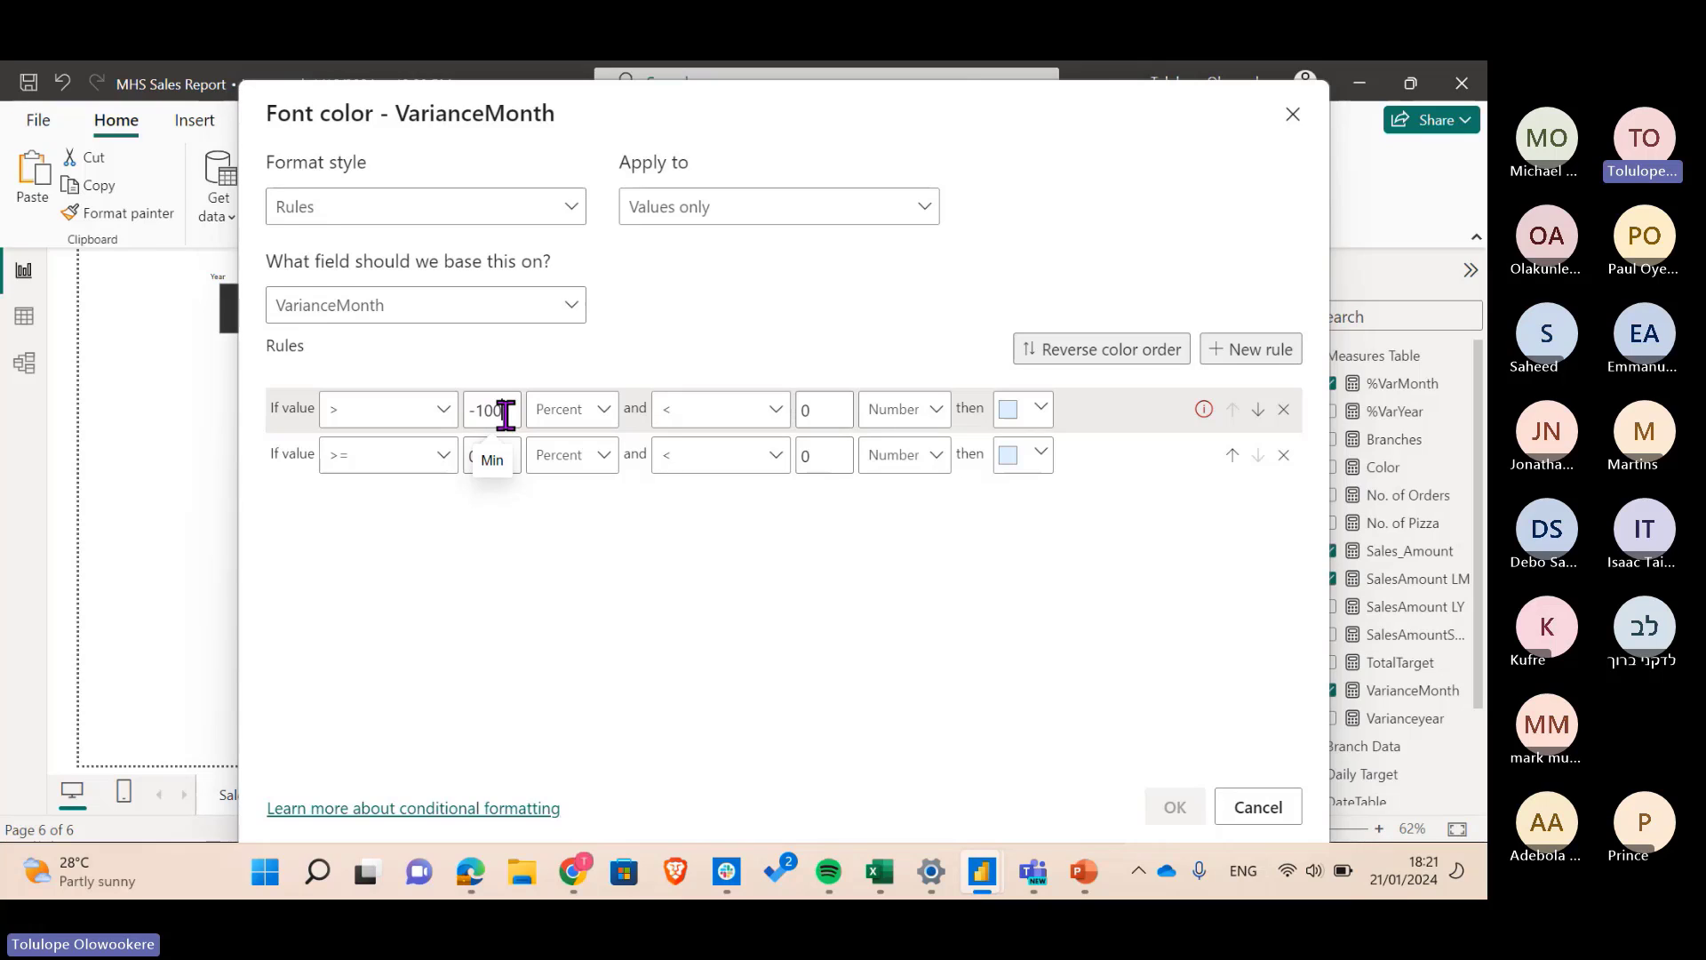
text(1000)
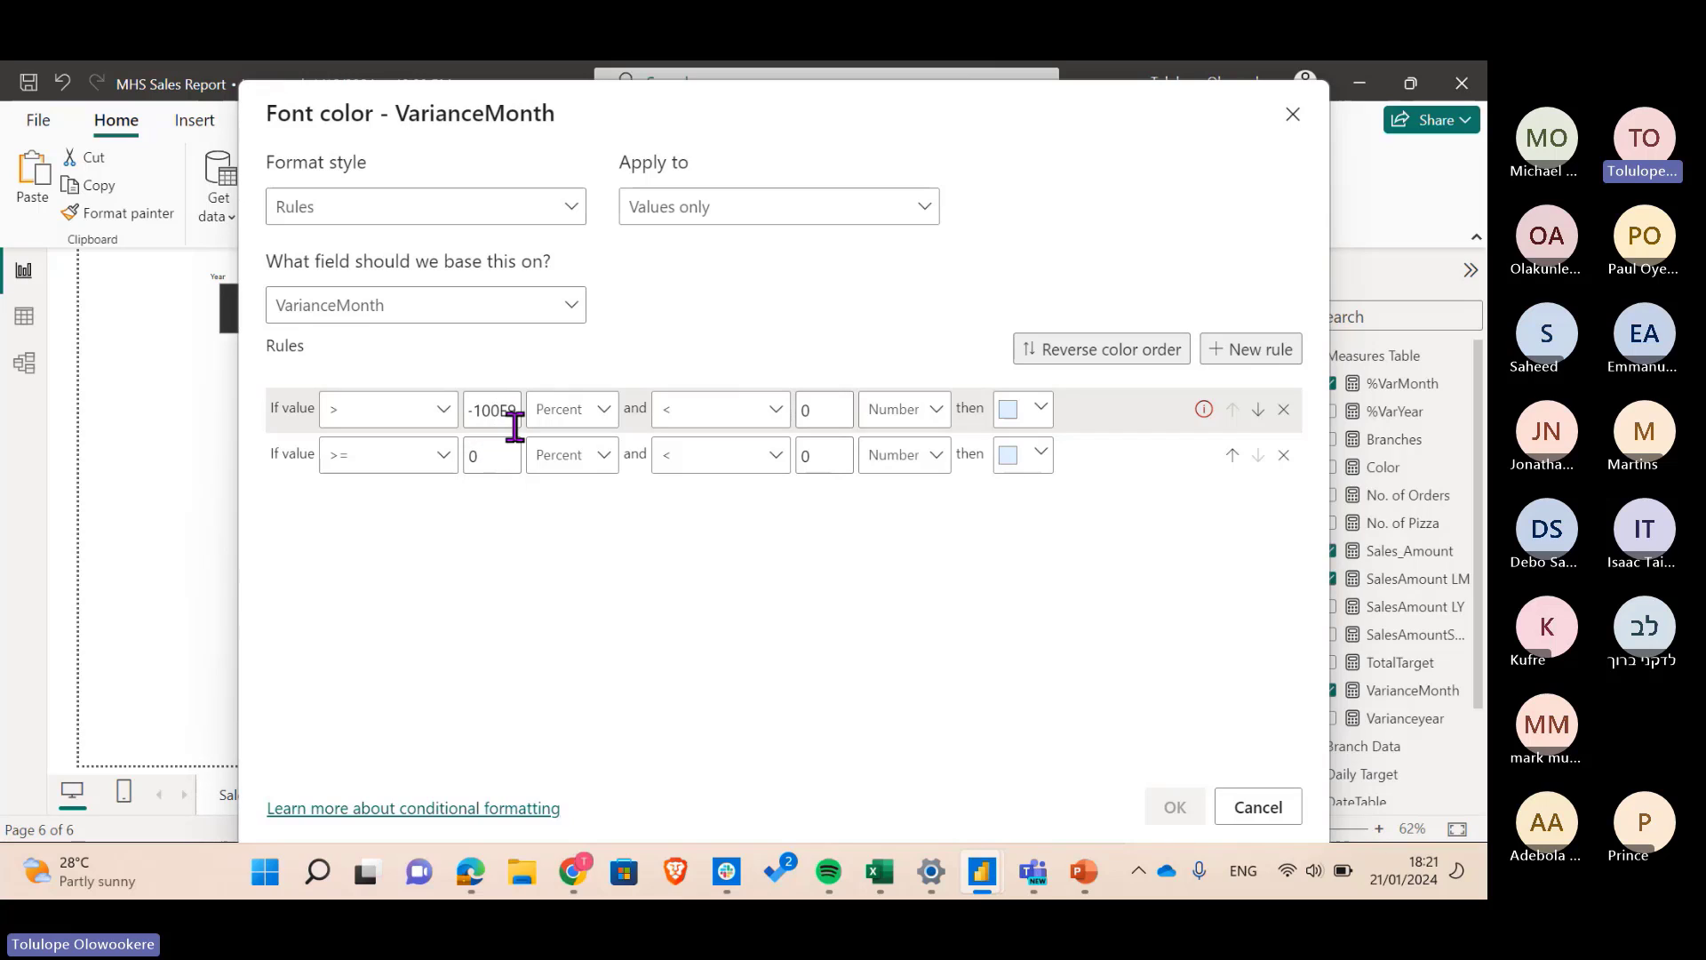
click(579, 416)
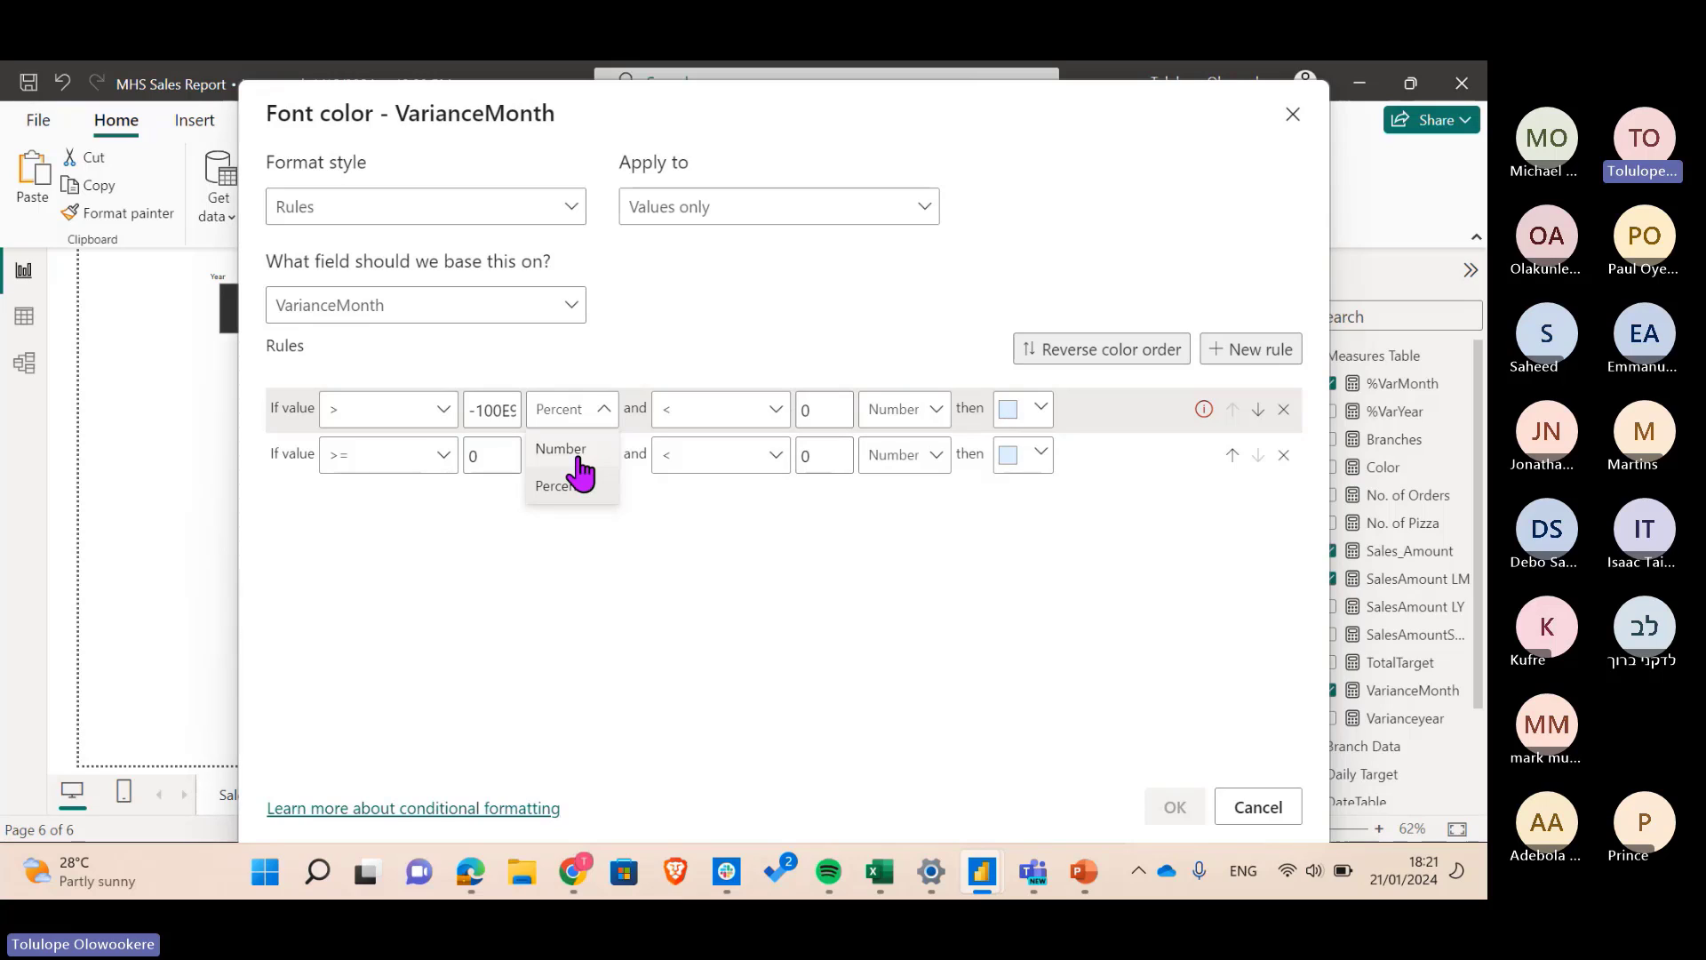
click(579, 458)
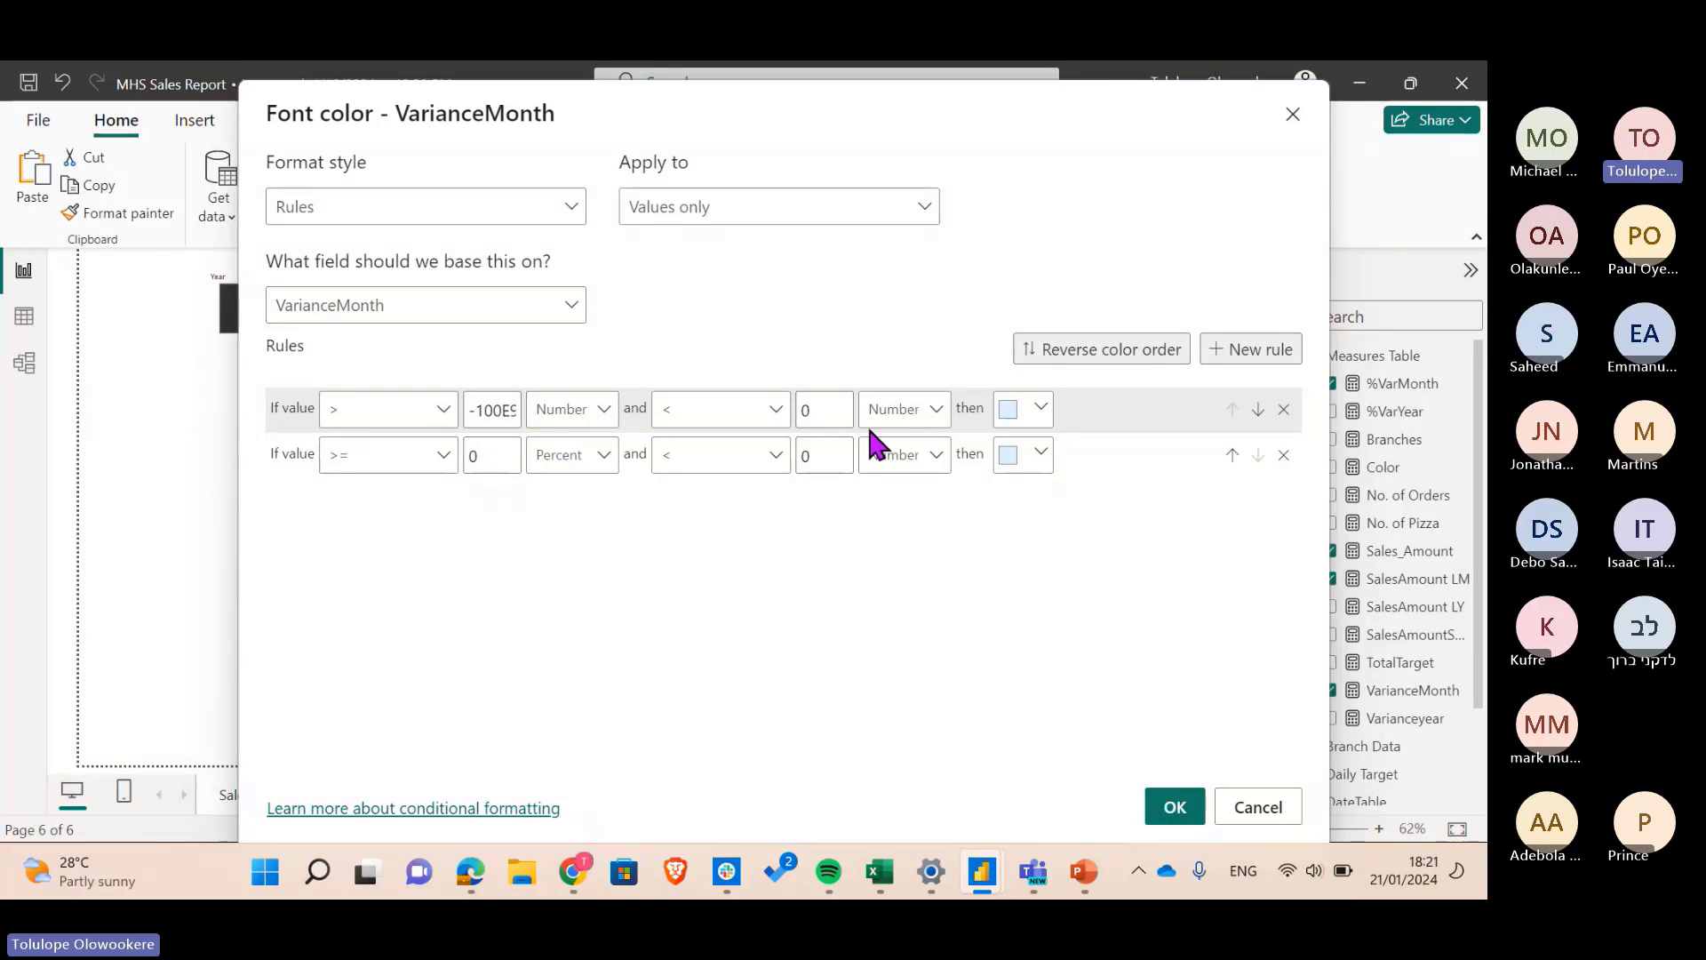
- Colour the first rule's values deep red using the custom colour chooser
click(1029, 414)
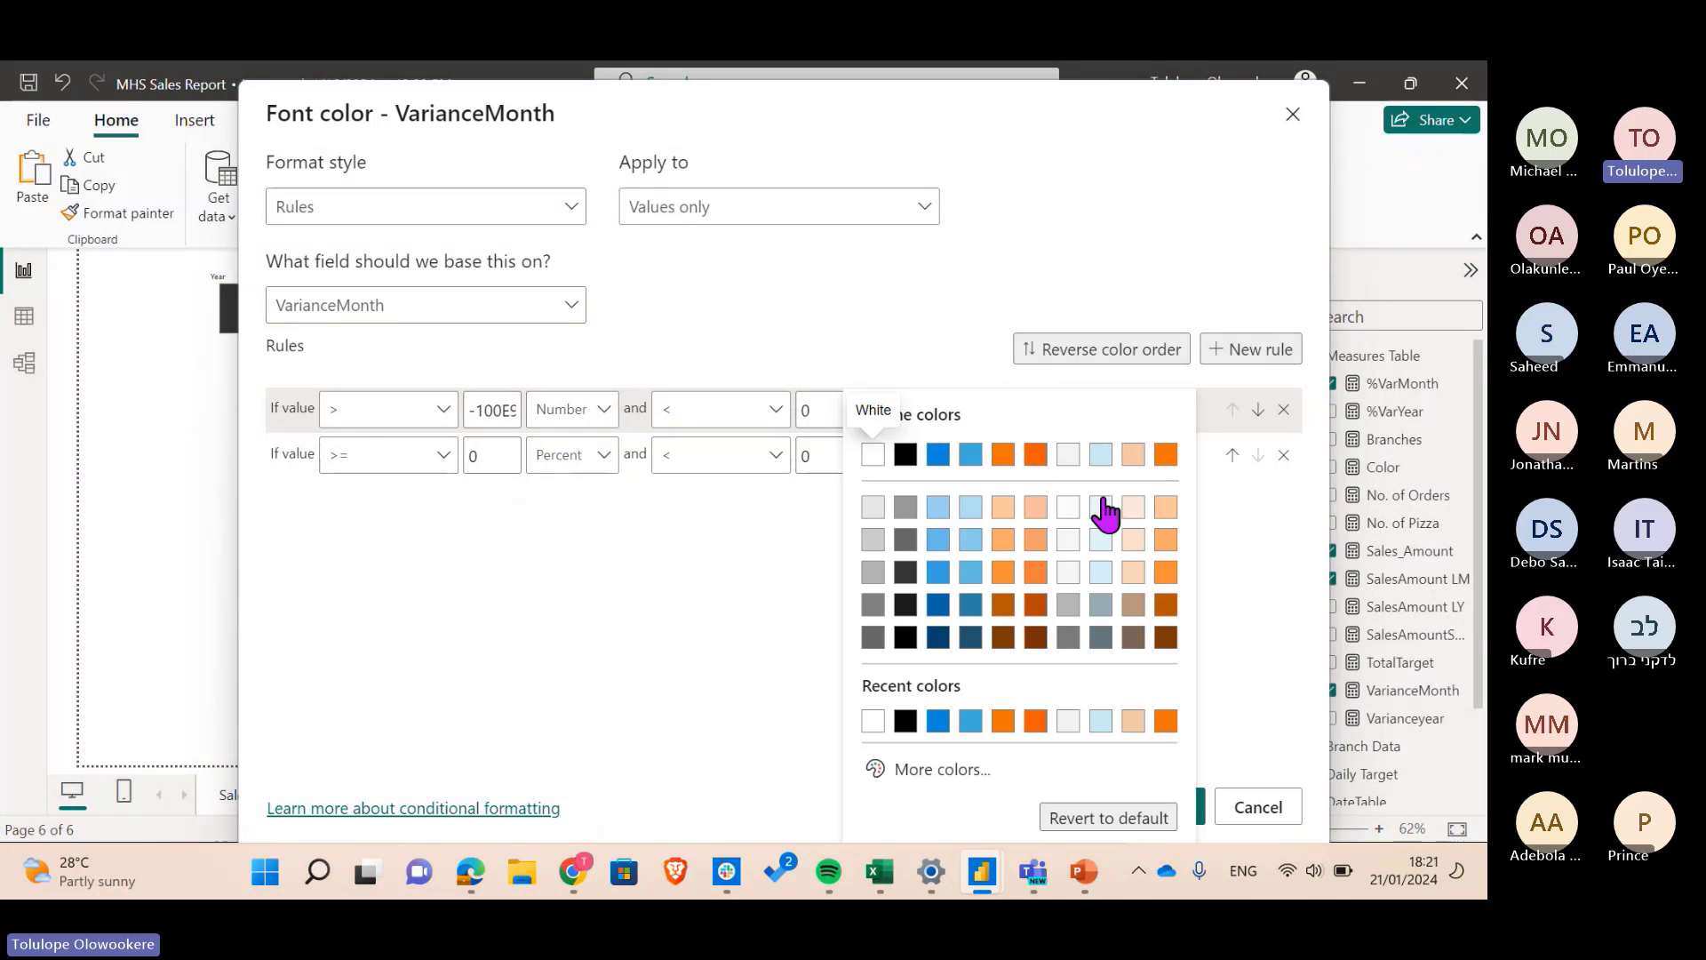
click(940, 771)
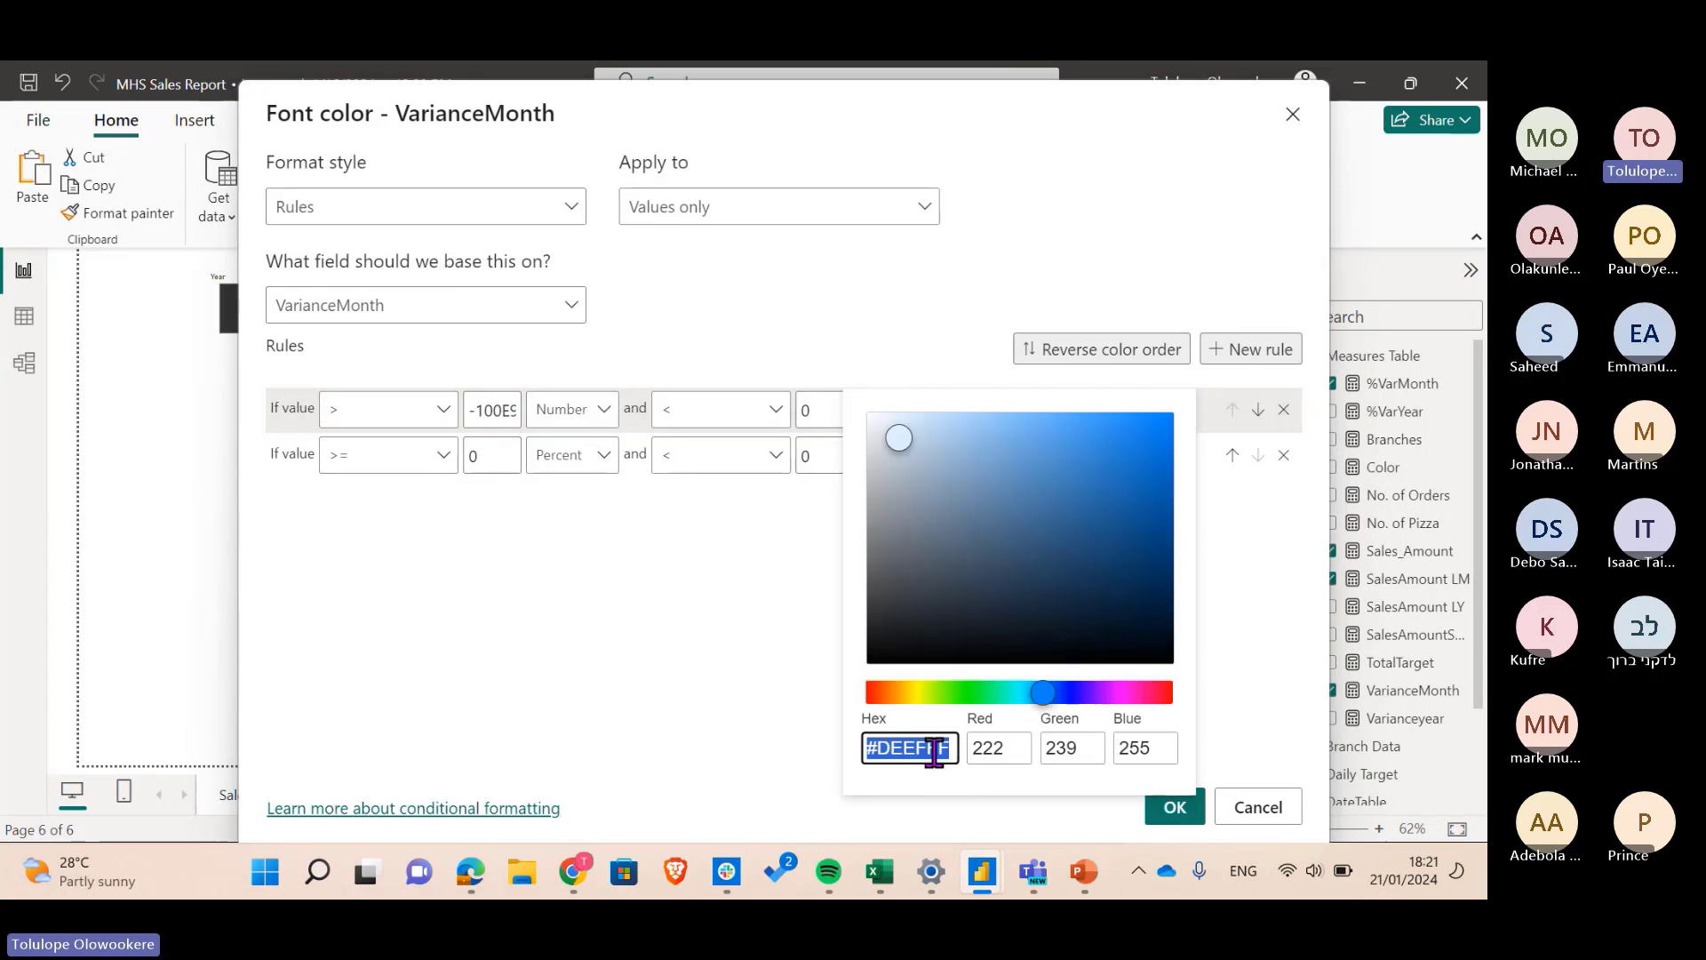
click(1171, 692)
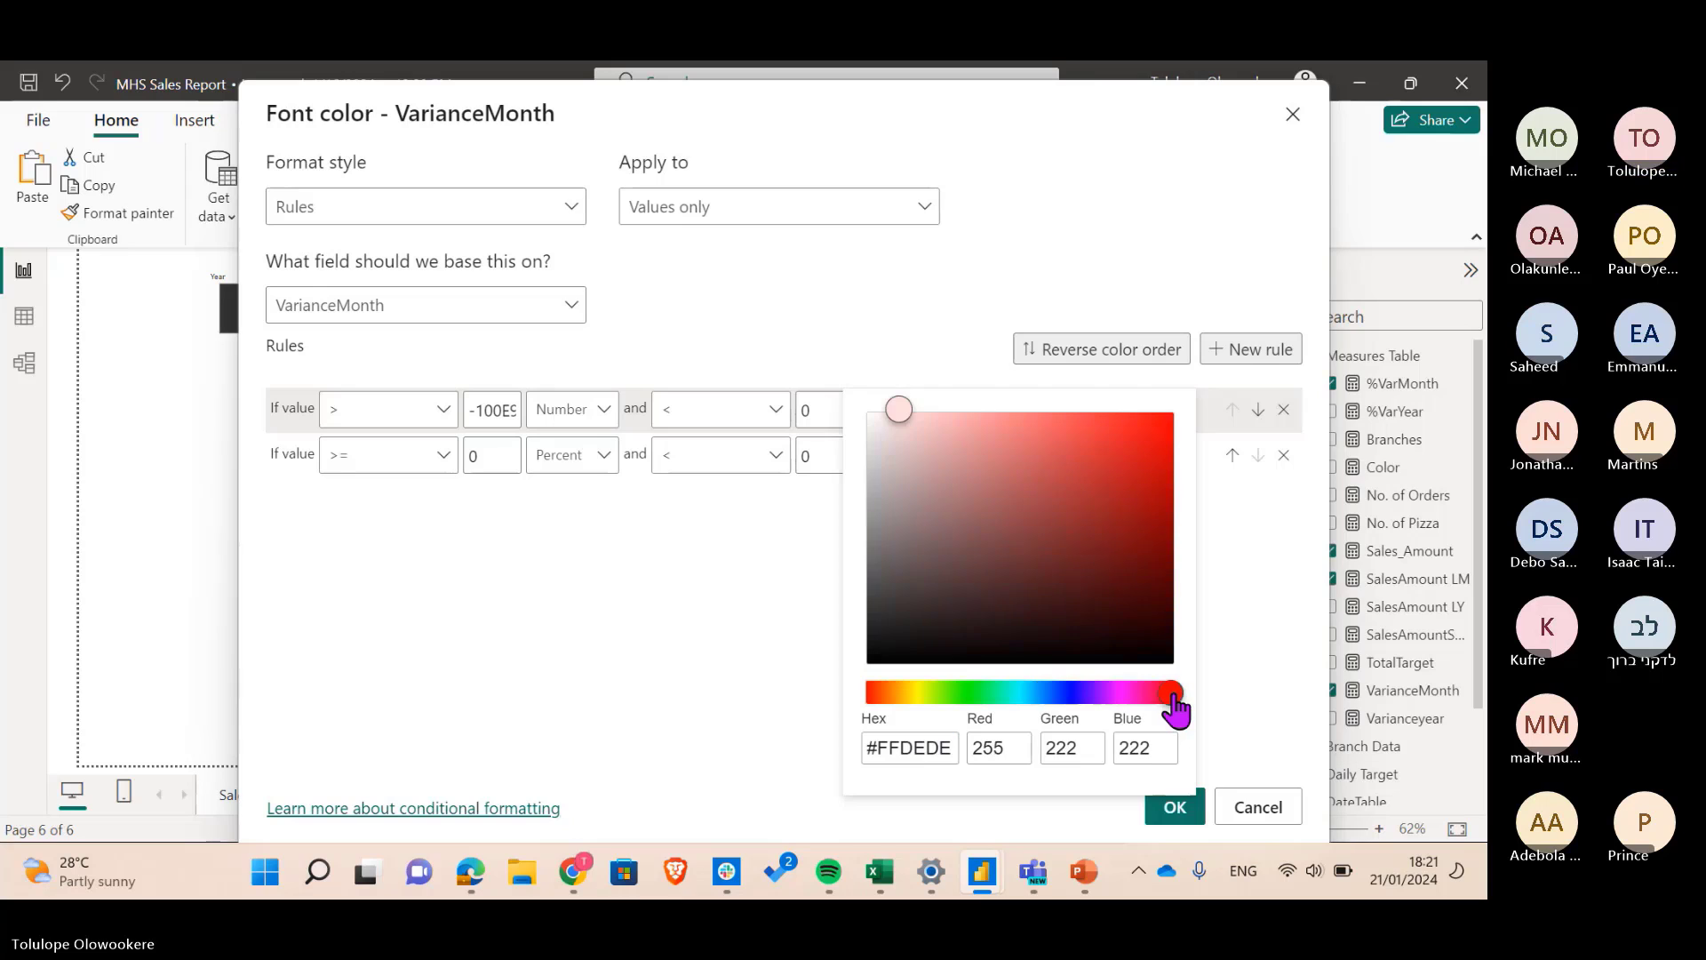
click(1160, 476)
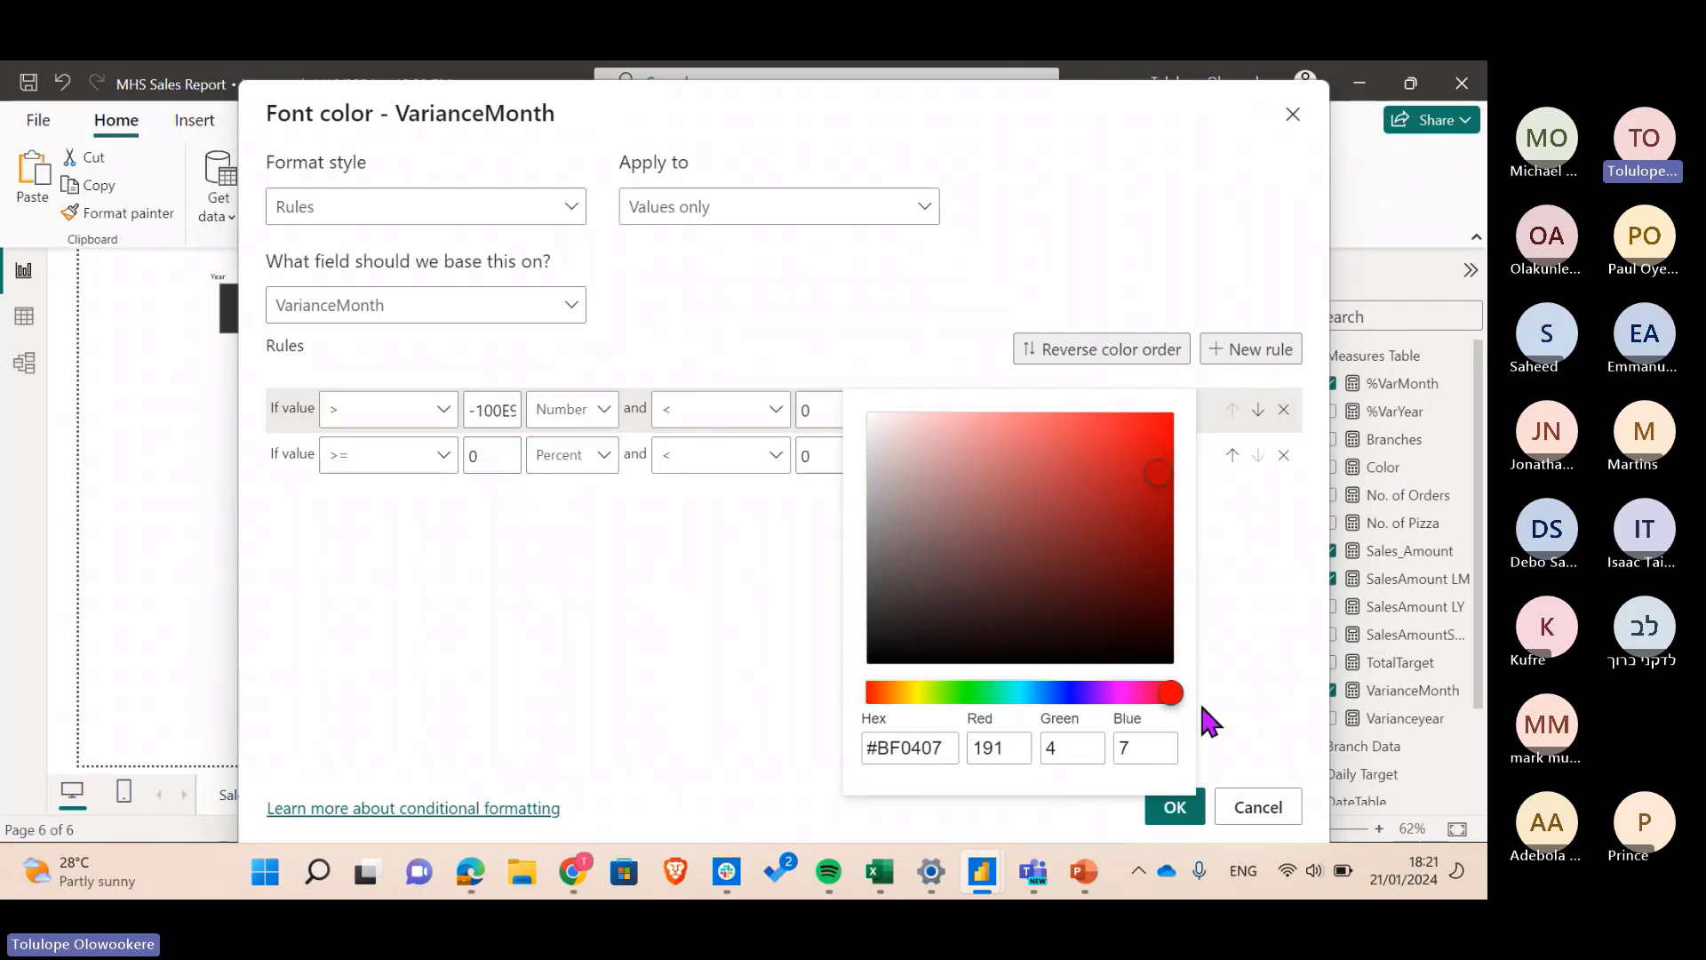
click(1224, 649)
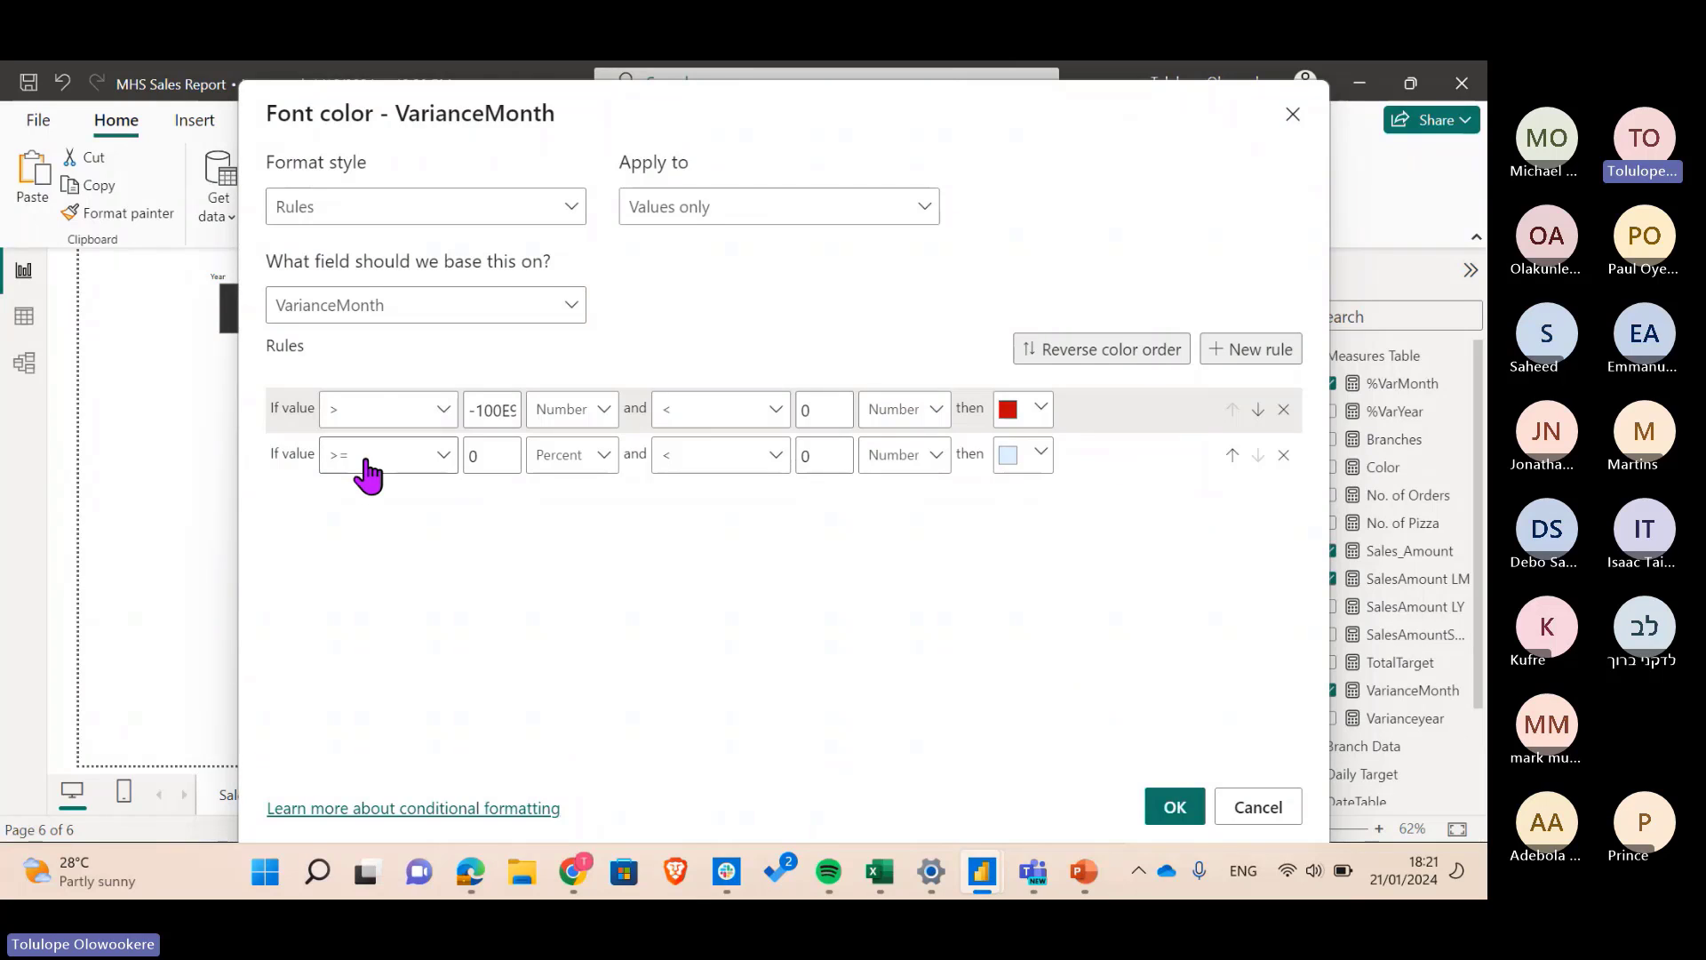
- Set rule 2 to > 0 Number and < 100E9, coloured strong green
click(367, 476)
click(388, 498)
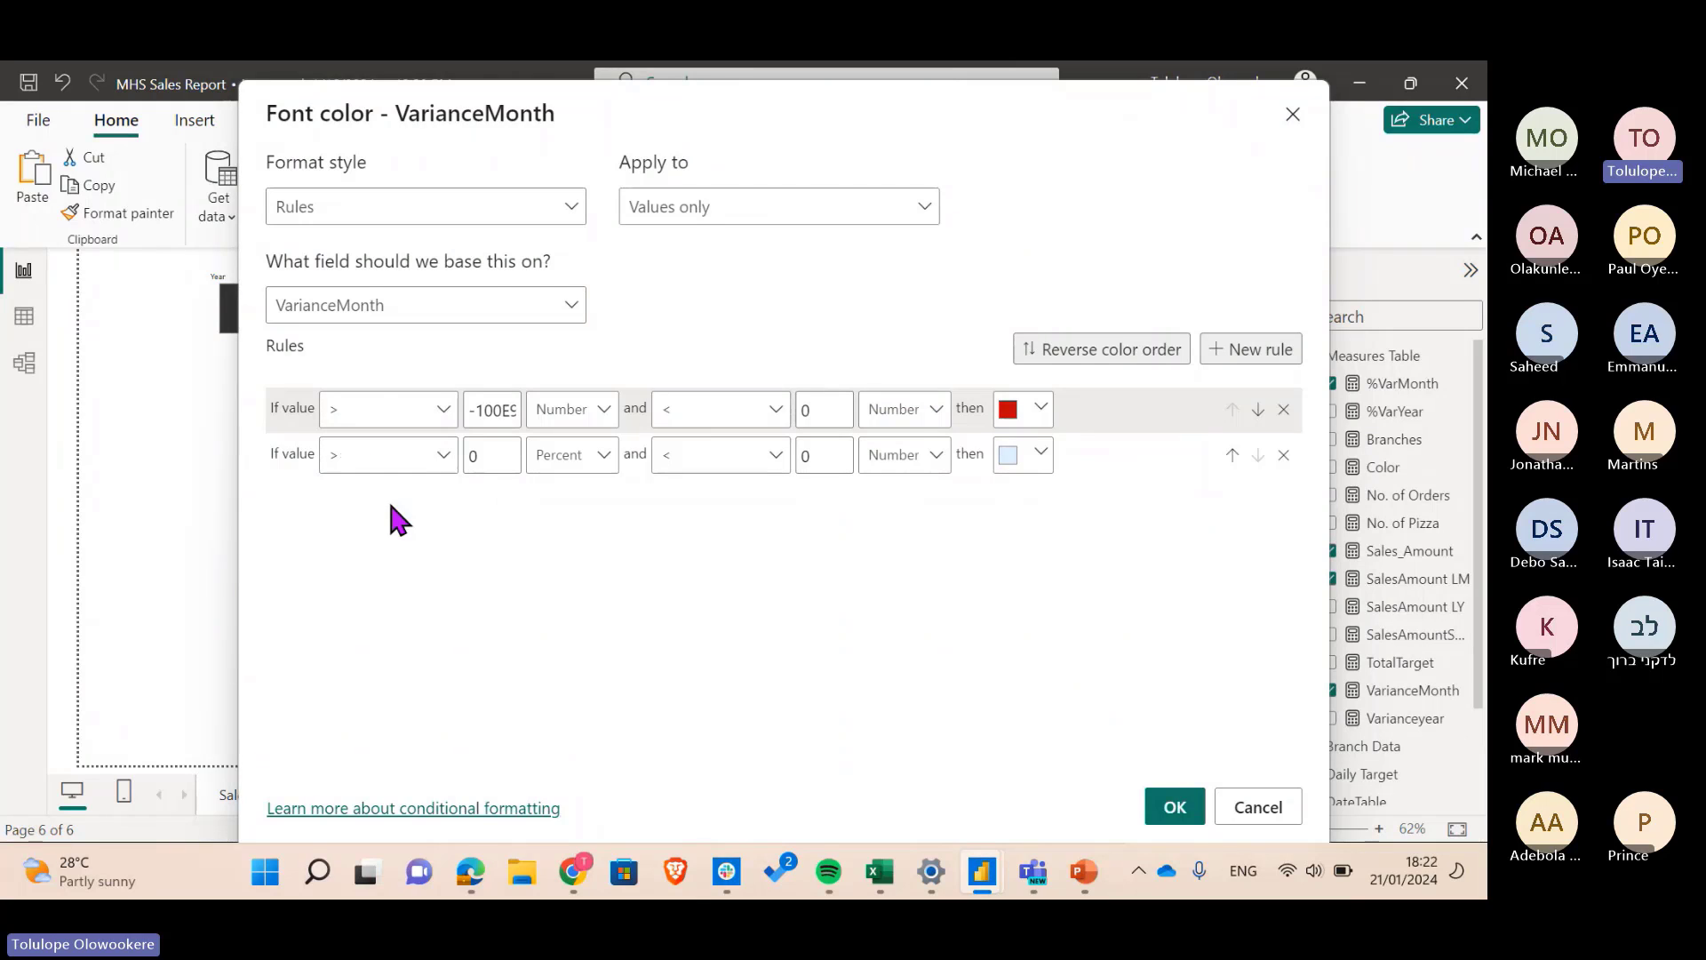
click(836, 456)
key(BackSpace)
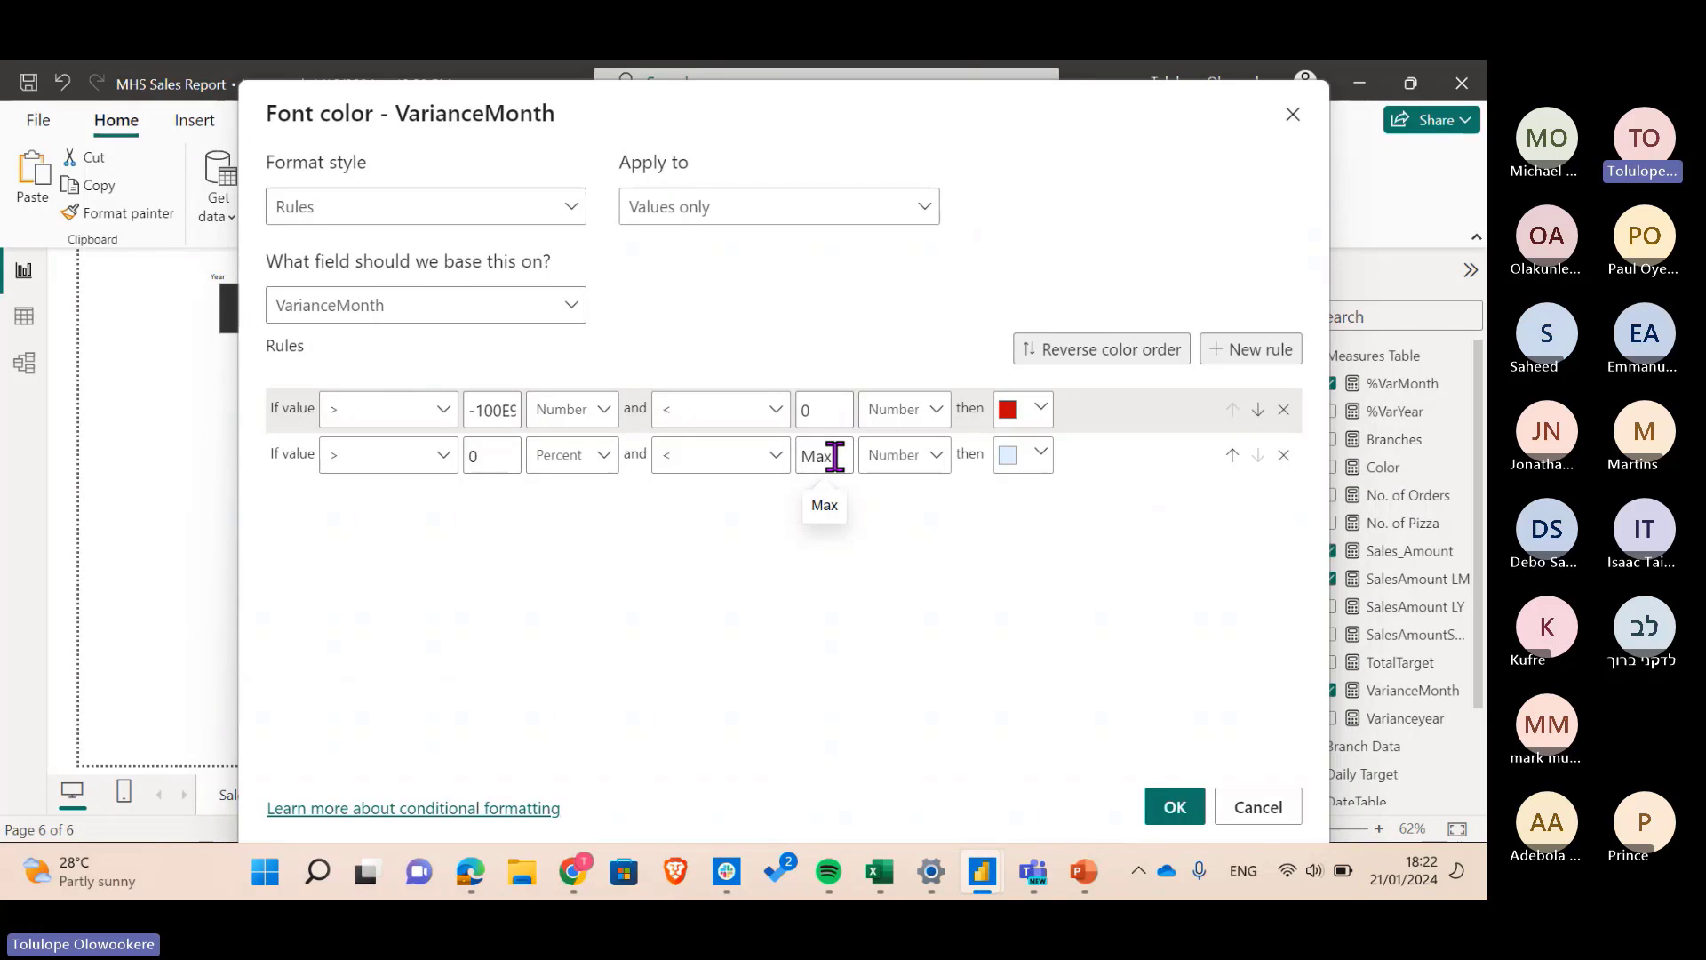
text(100E9)
click(1031, 455)
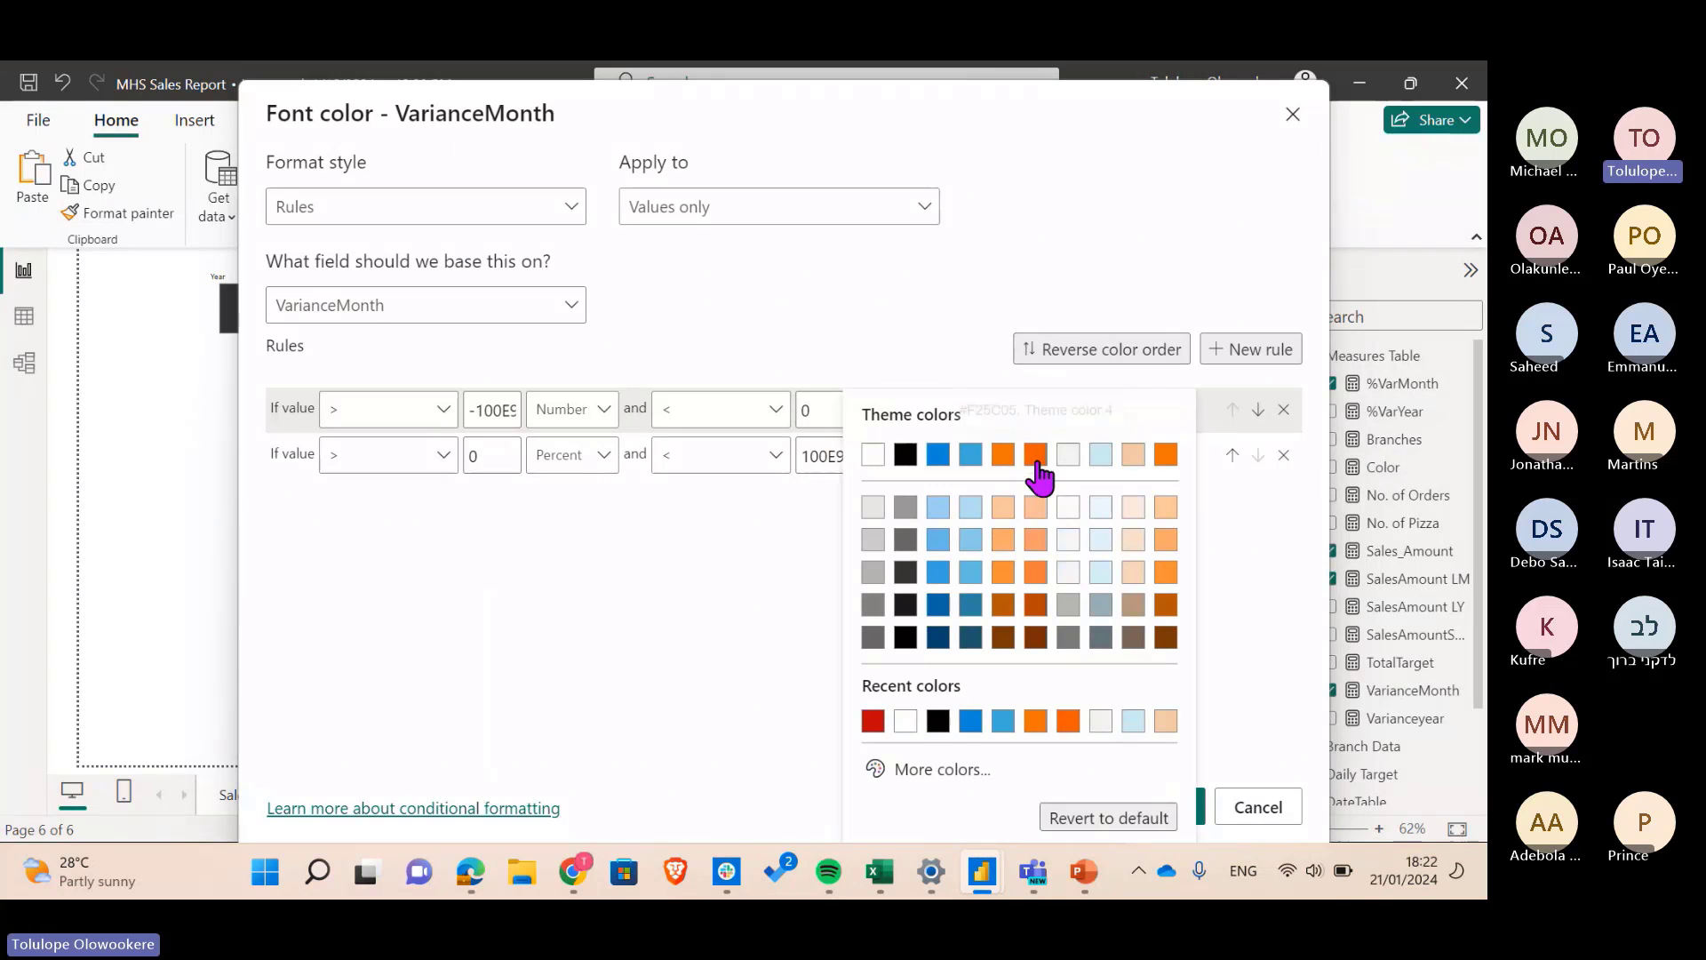
click(924, 770)
click(980, 694)
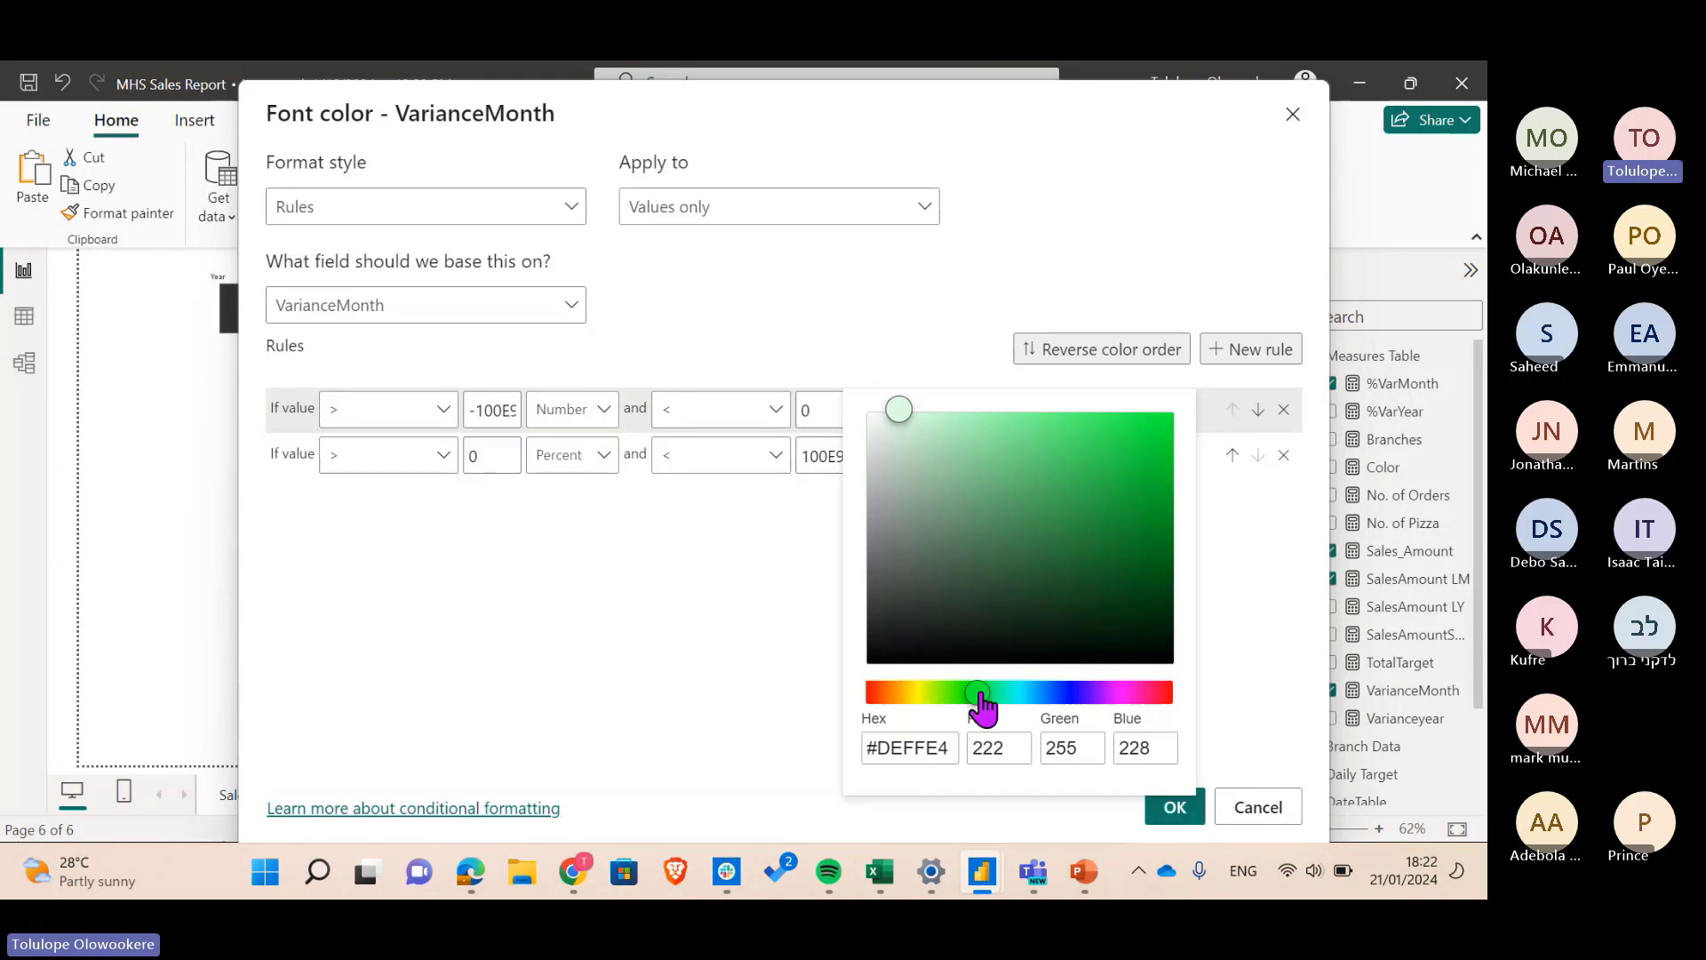
click(1164, 507)
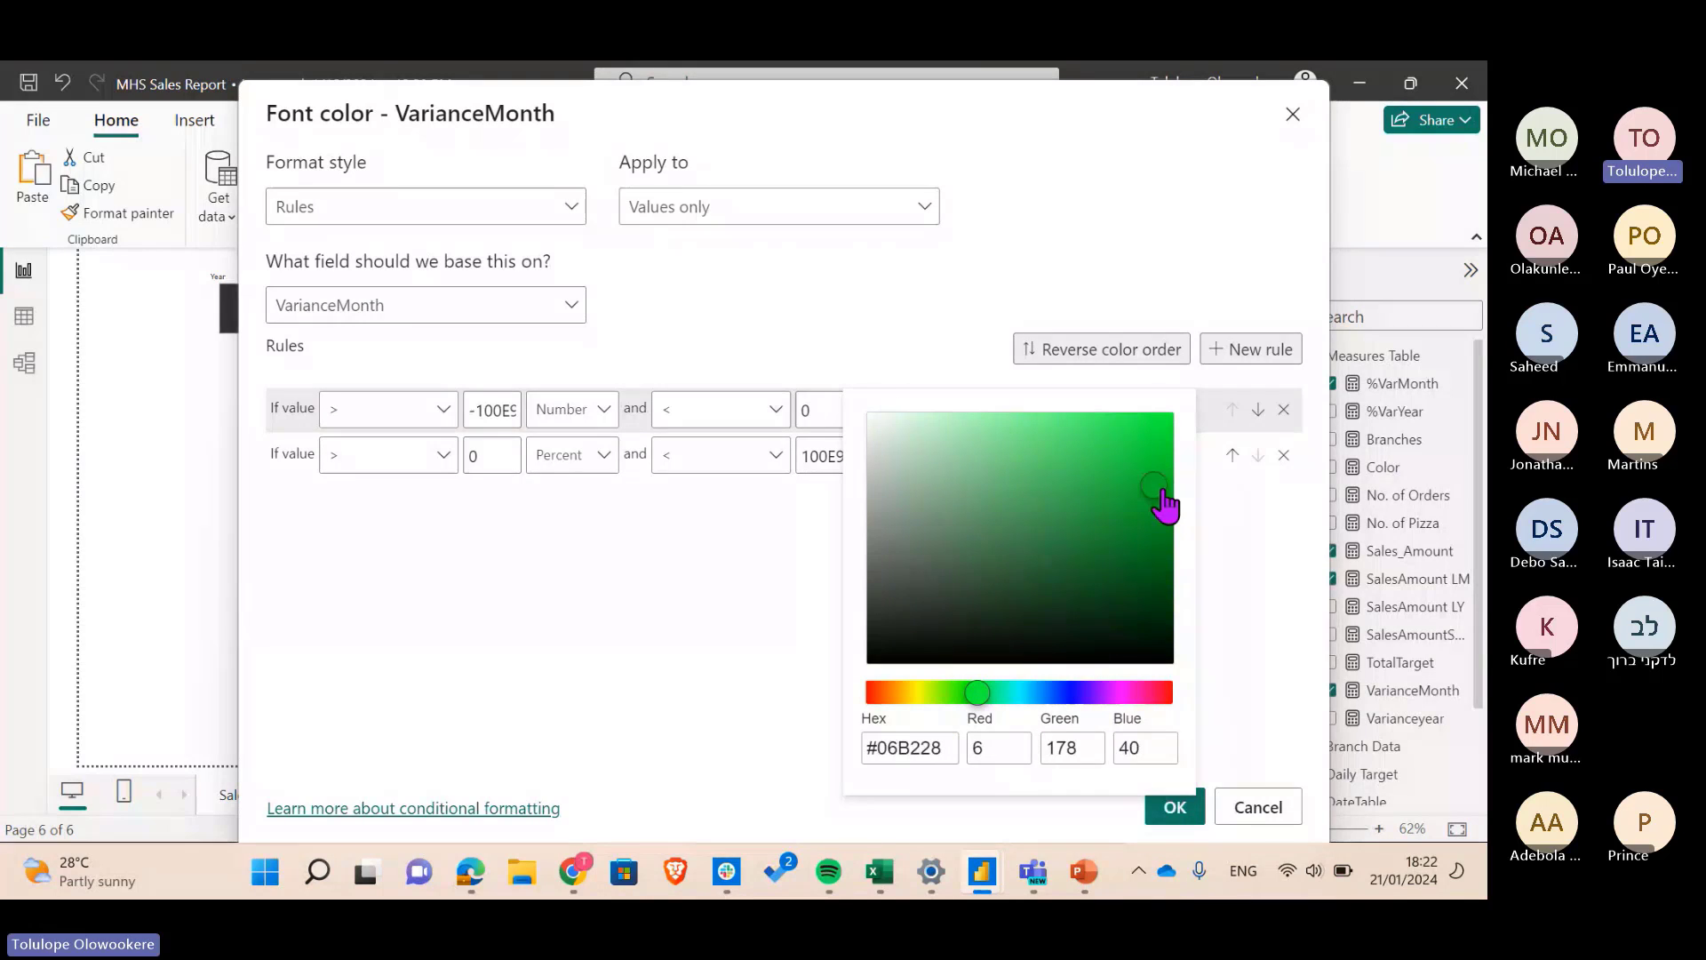
click(1253, 548)
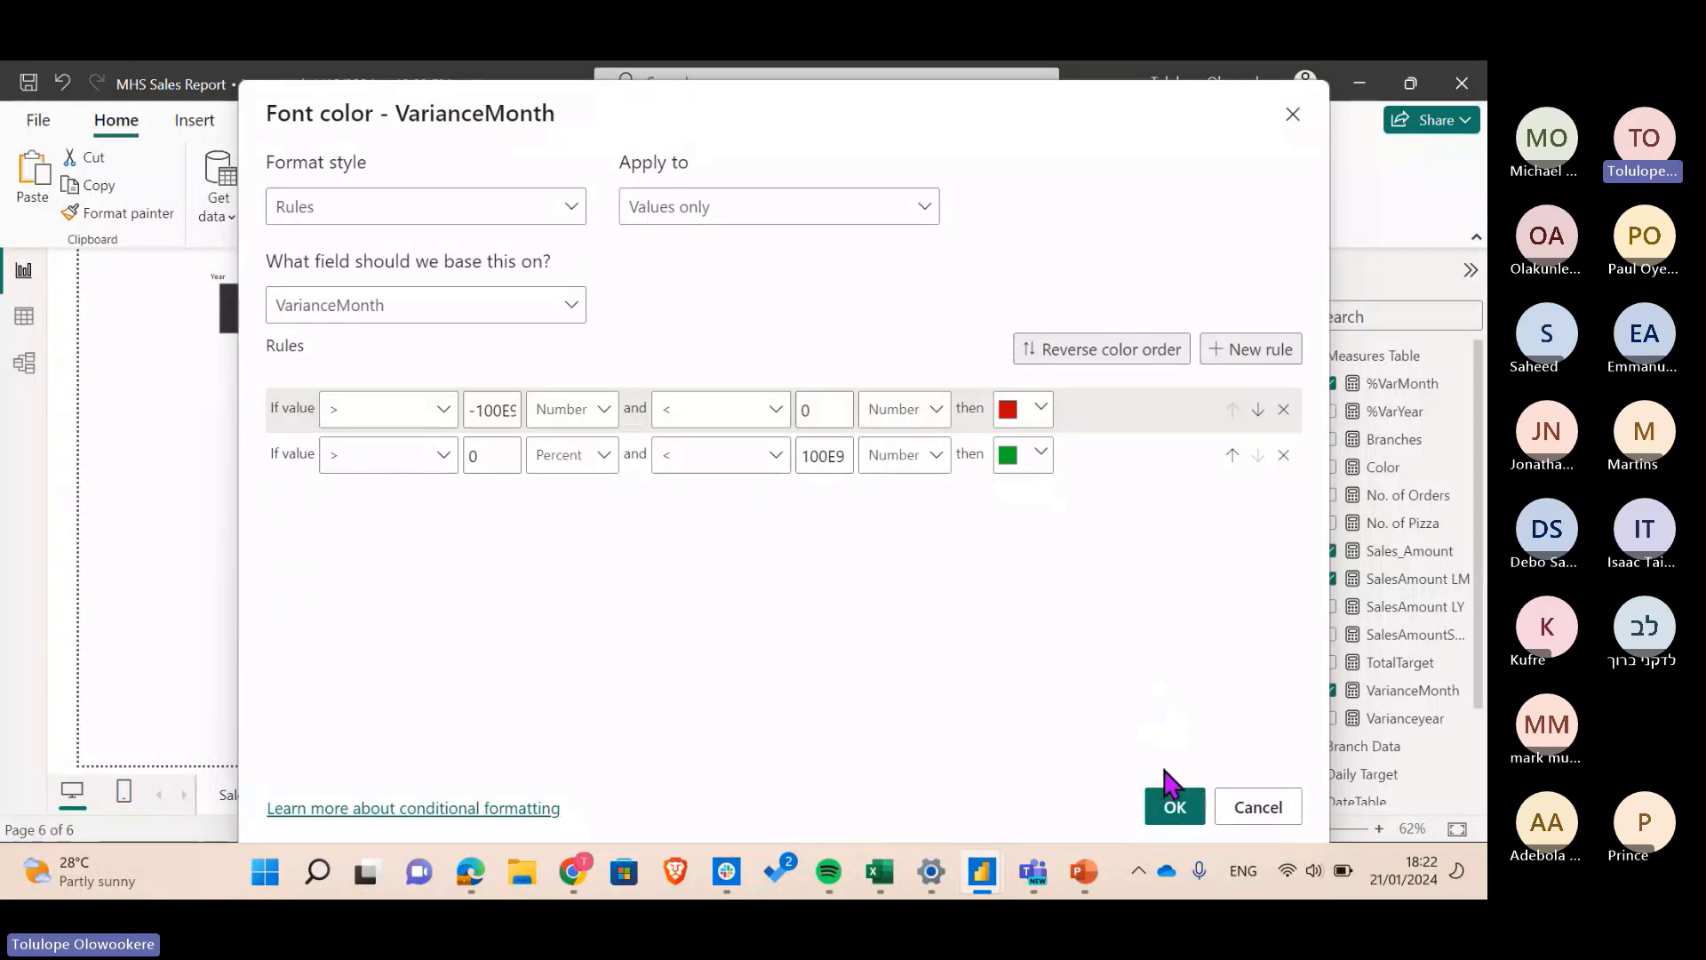
click(560, 455)
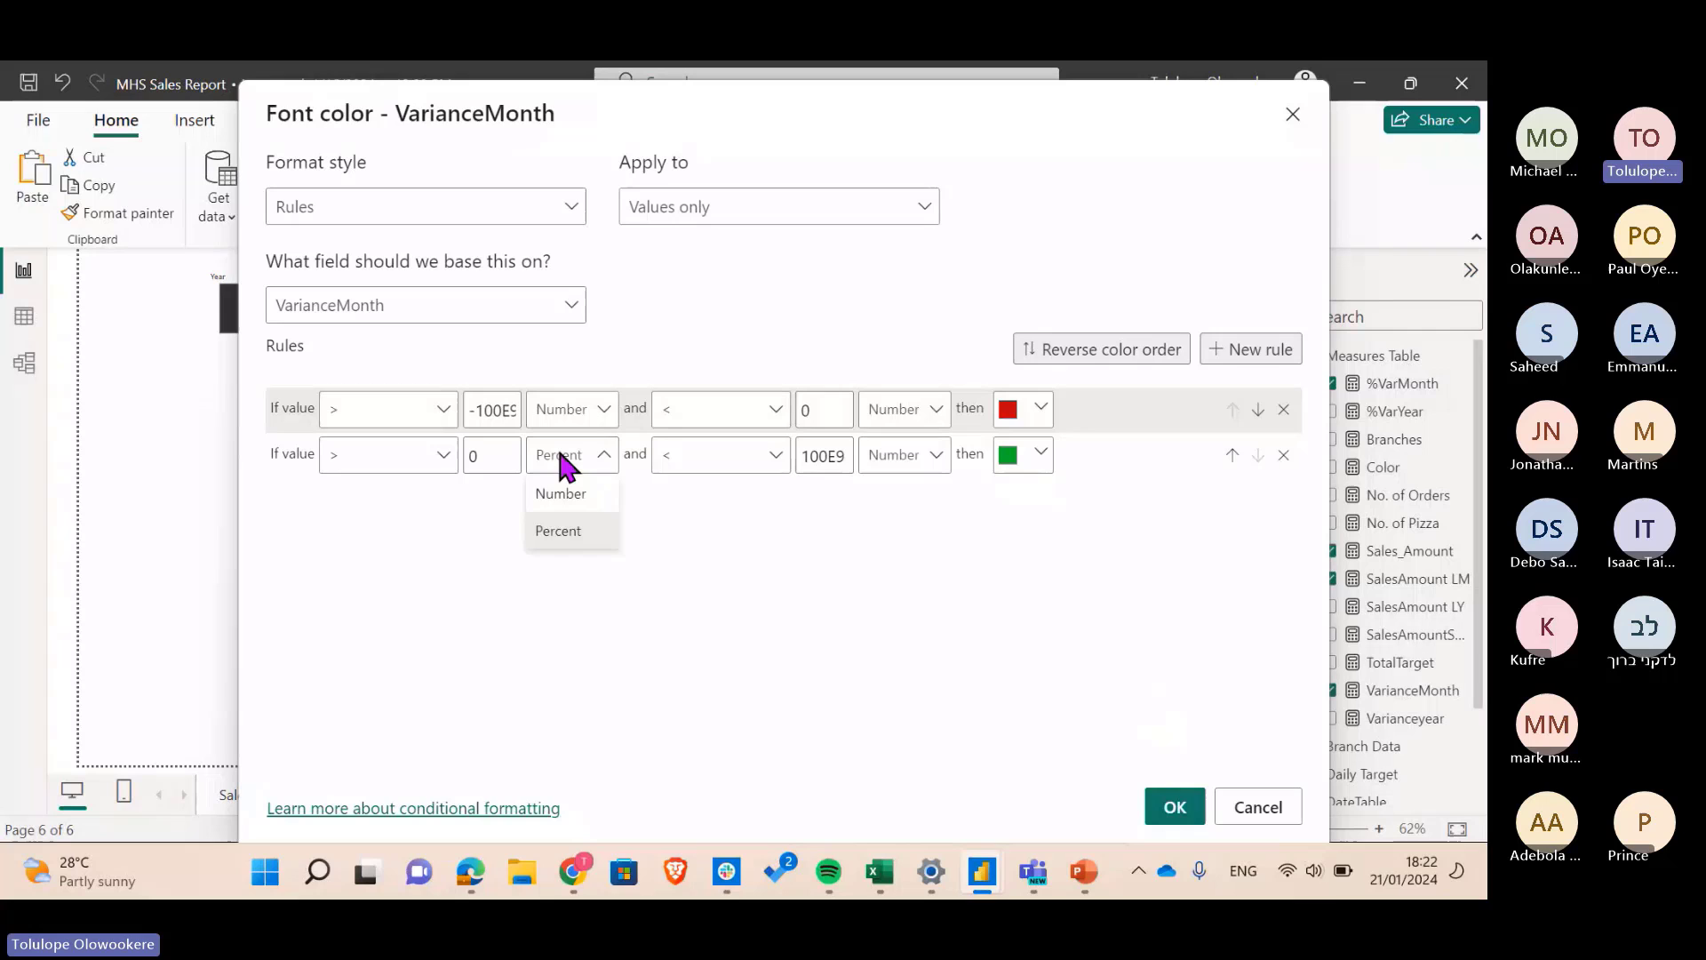
click(563, 495)
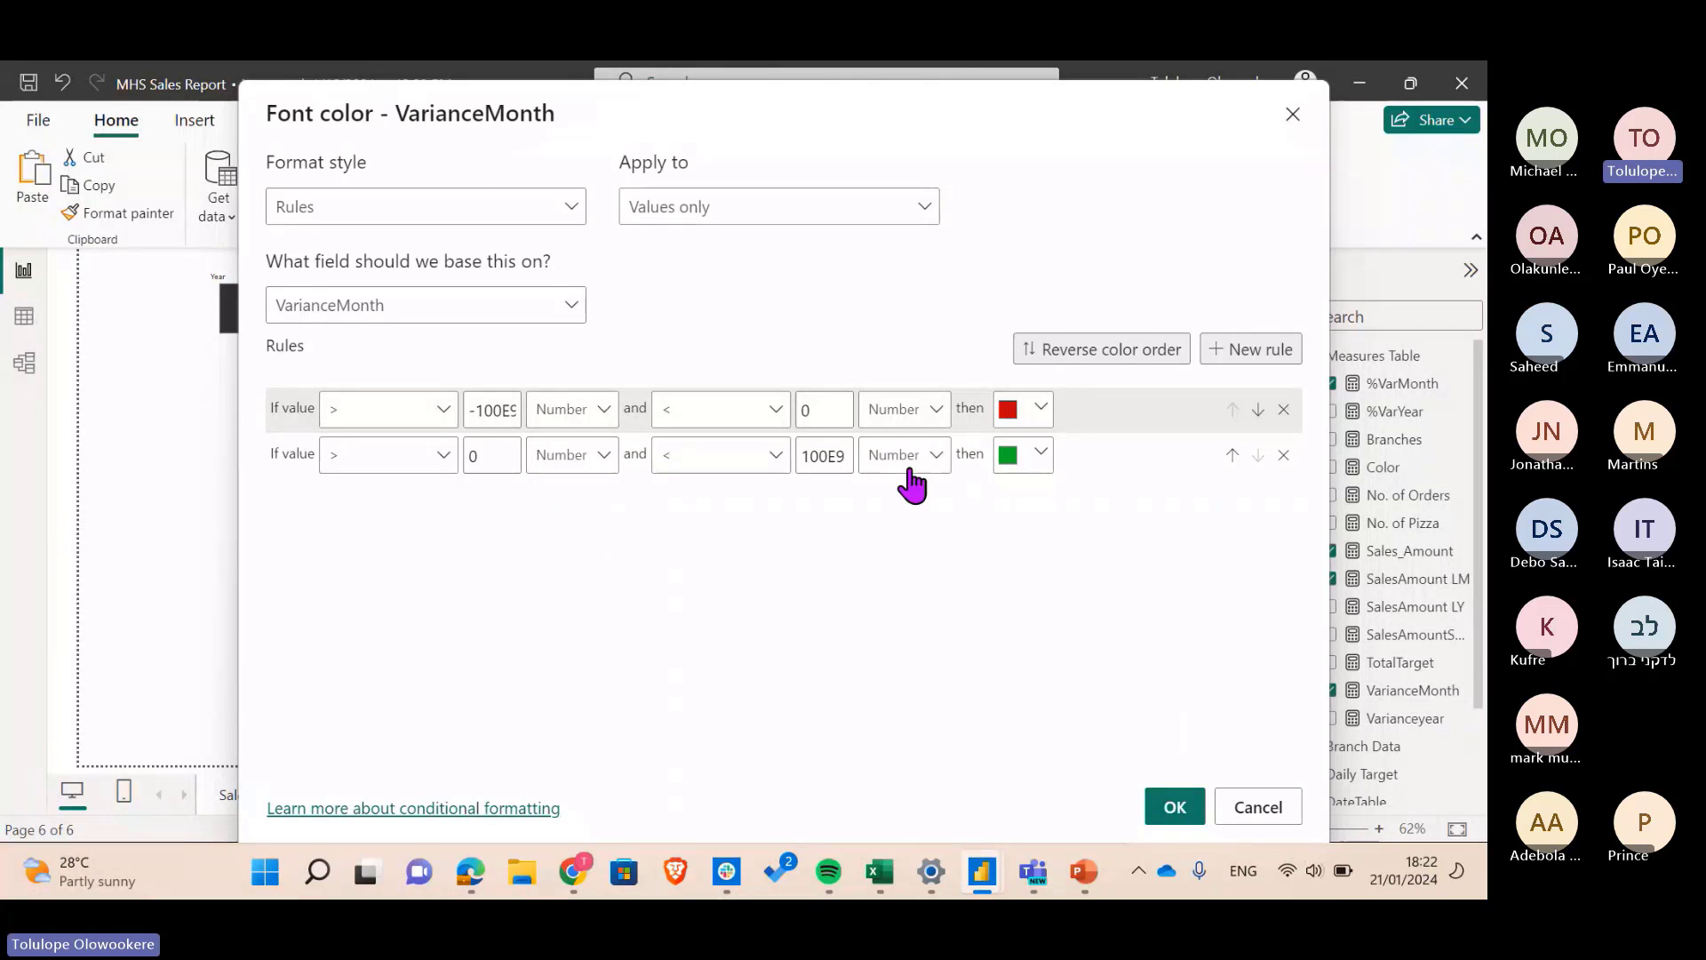
- Apply the rules so VarianceMonth shows red negatives like -50770310 and green positives
click(1175, 807)
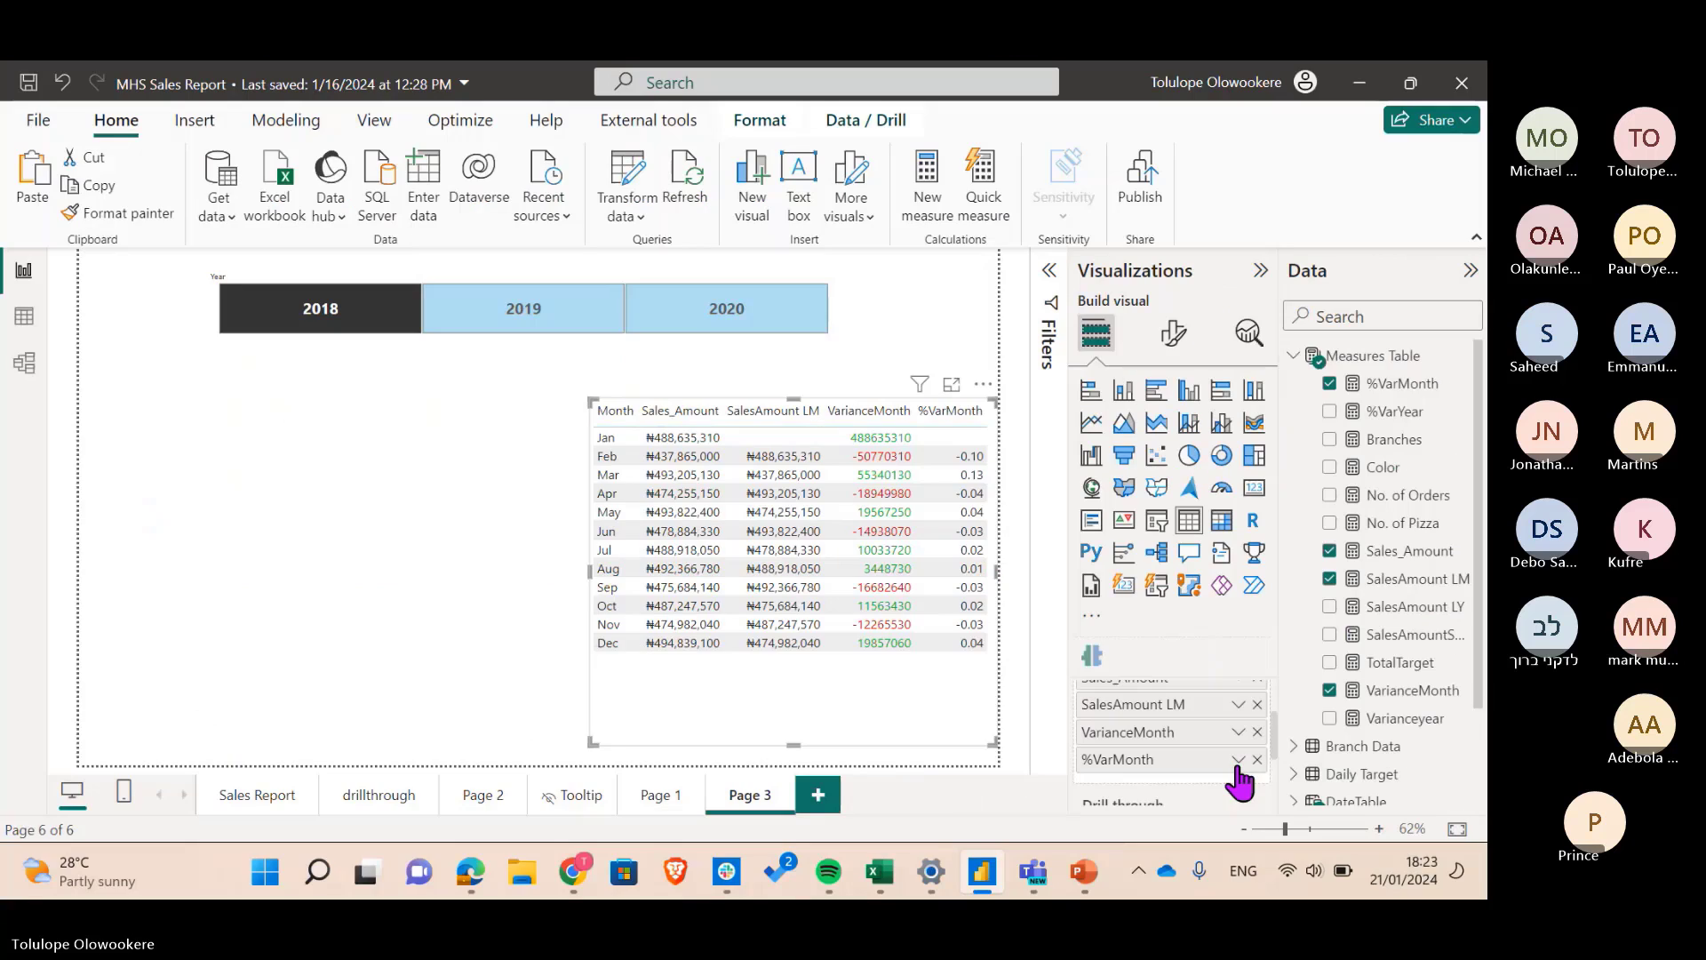
click(1238, 757)
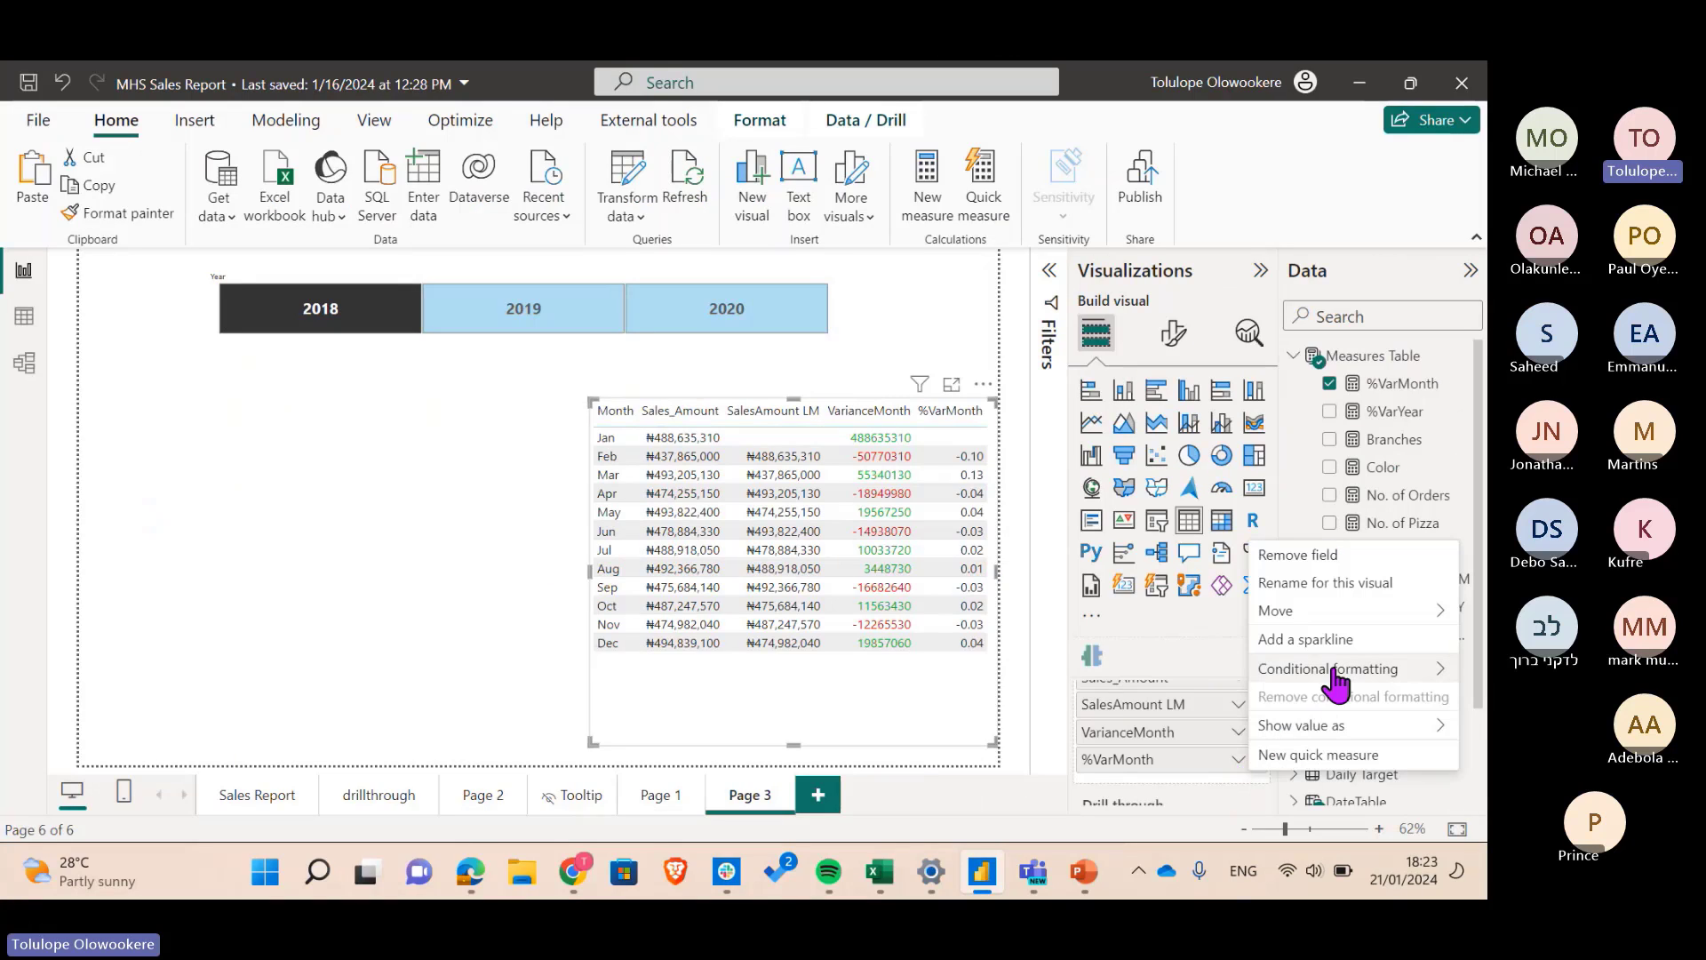
mouse_move(1334, 681)
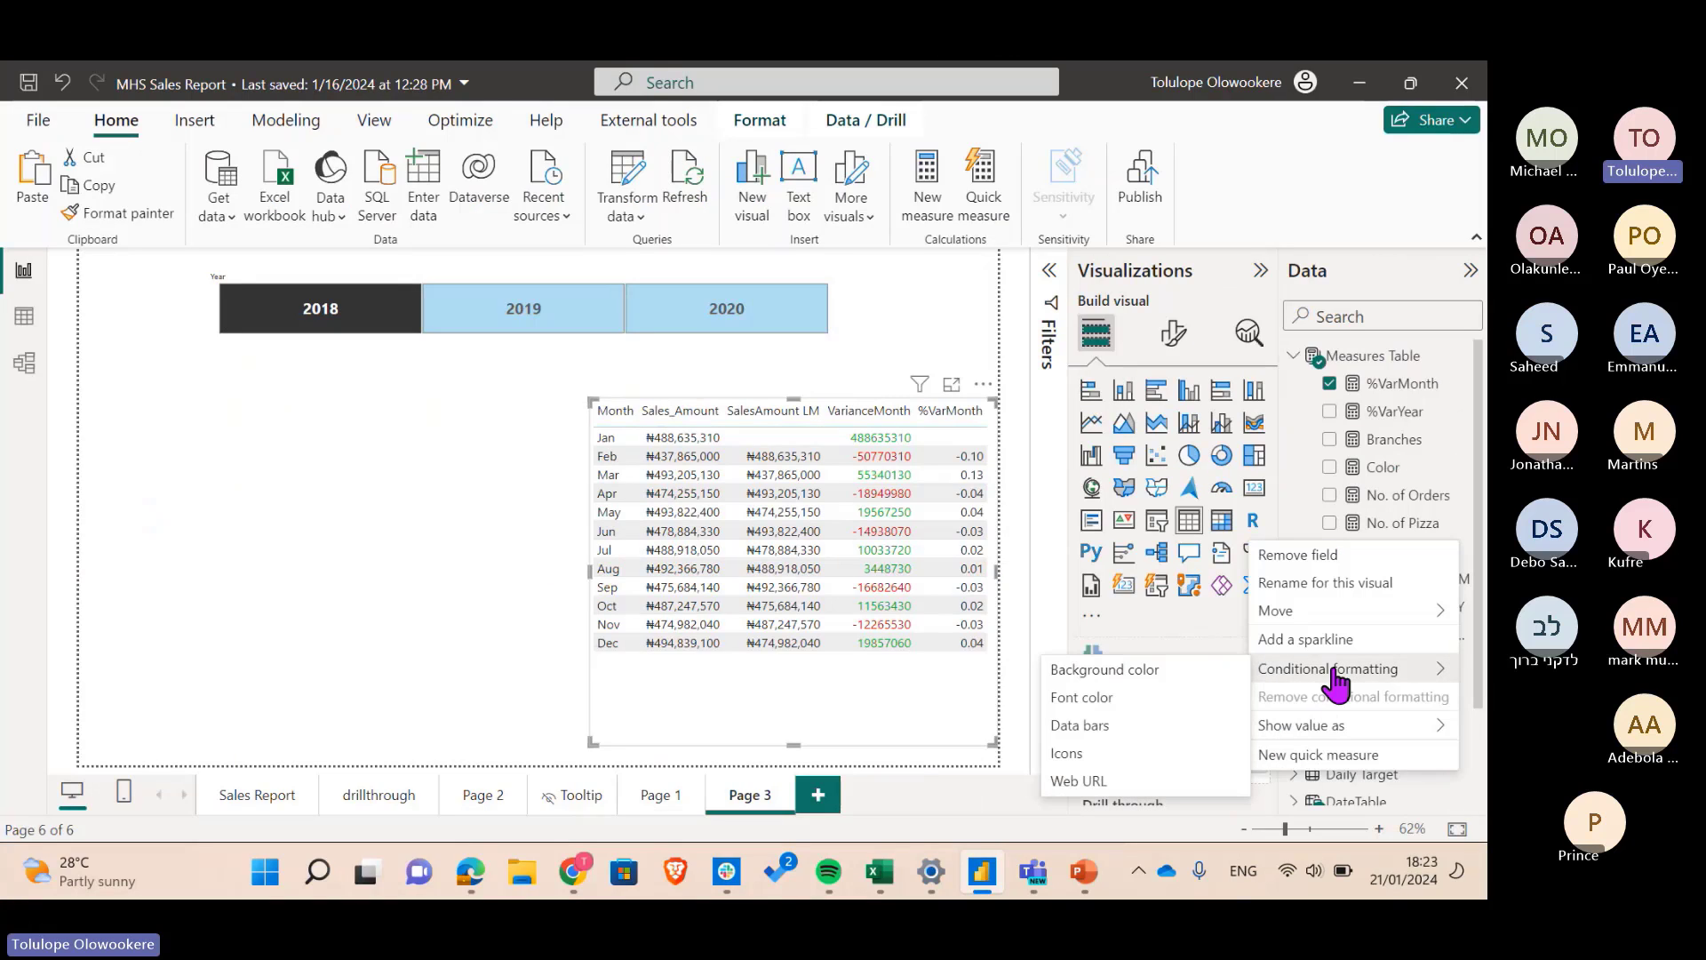
click(1109, 753)
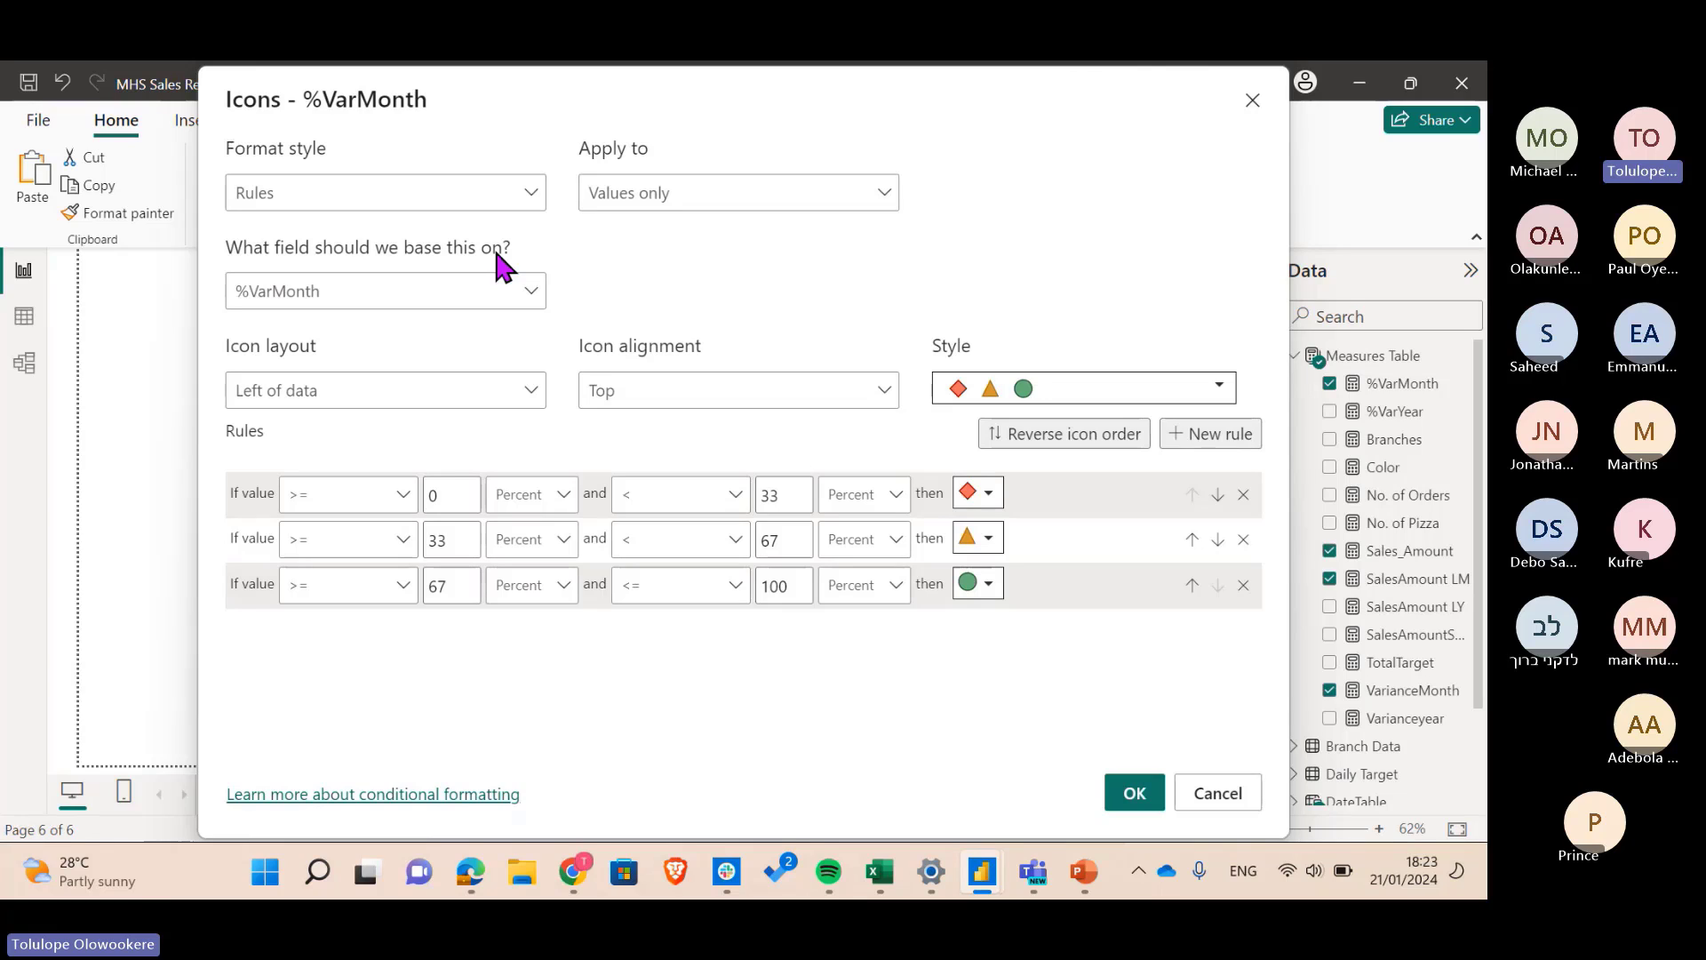
click(308, 192)
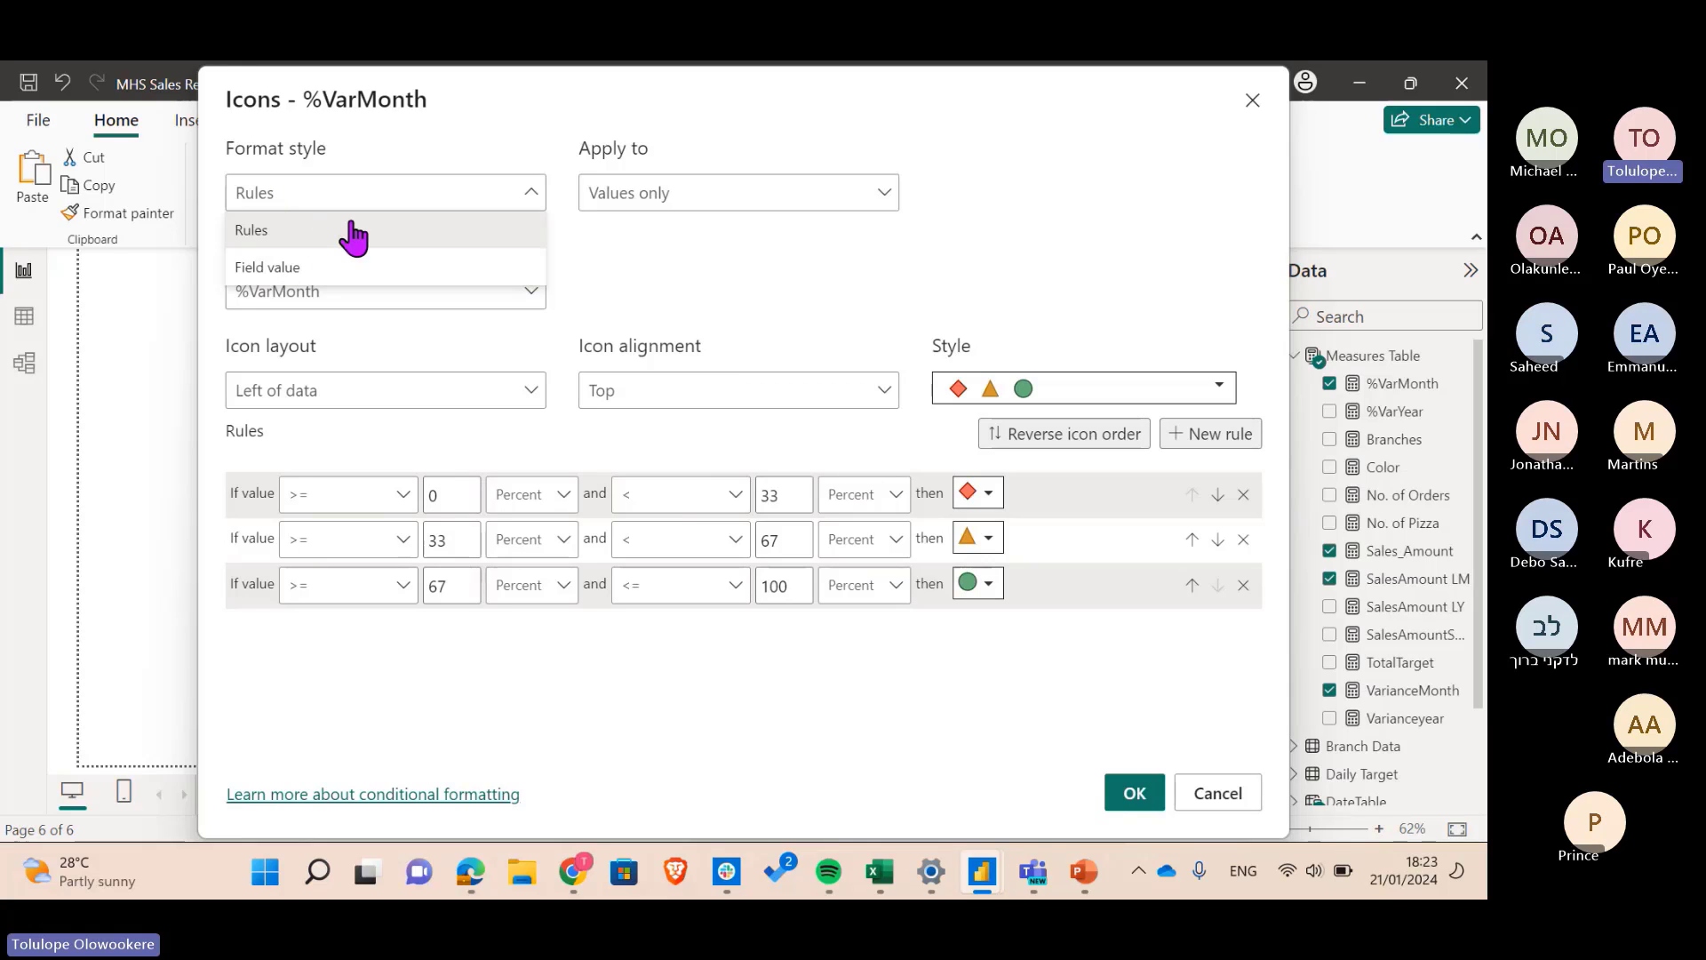
click(636, 271)
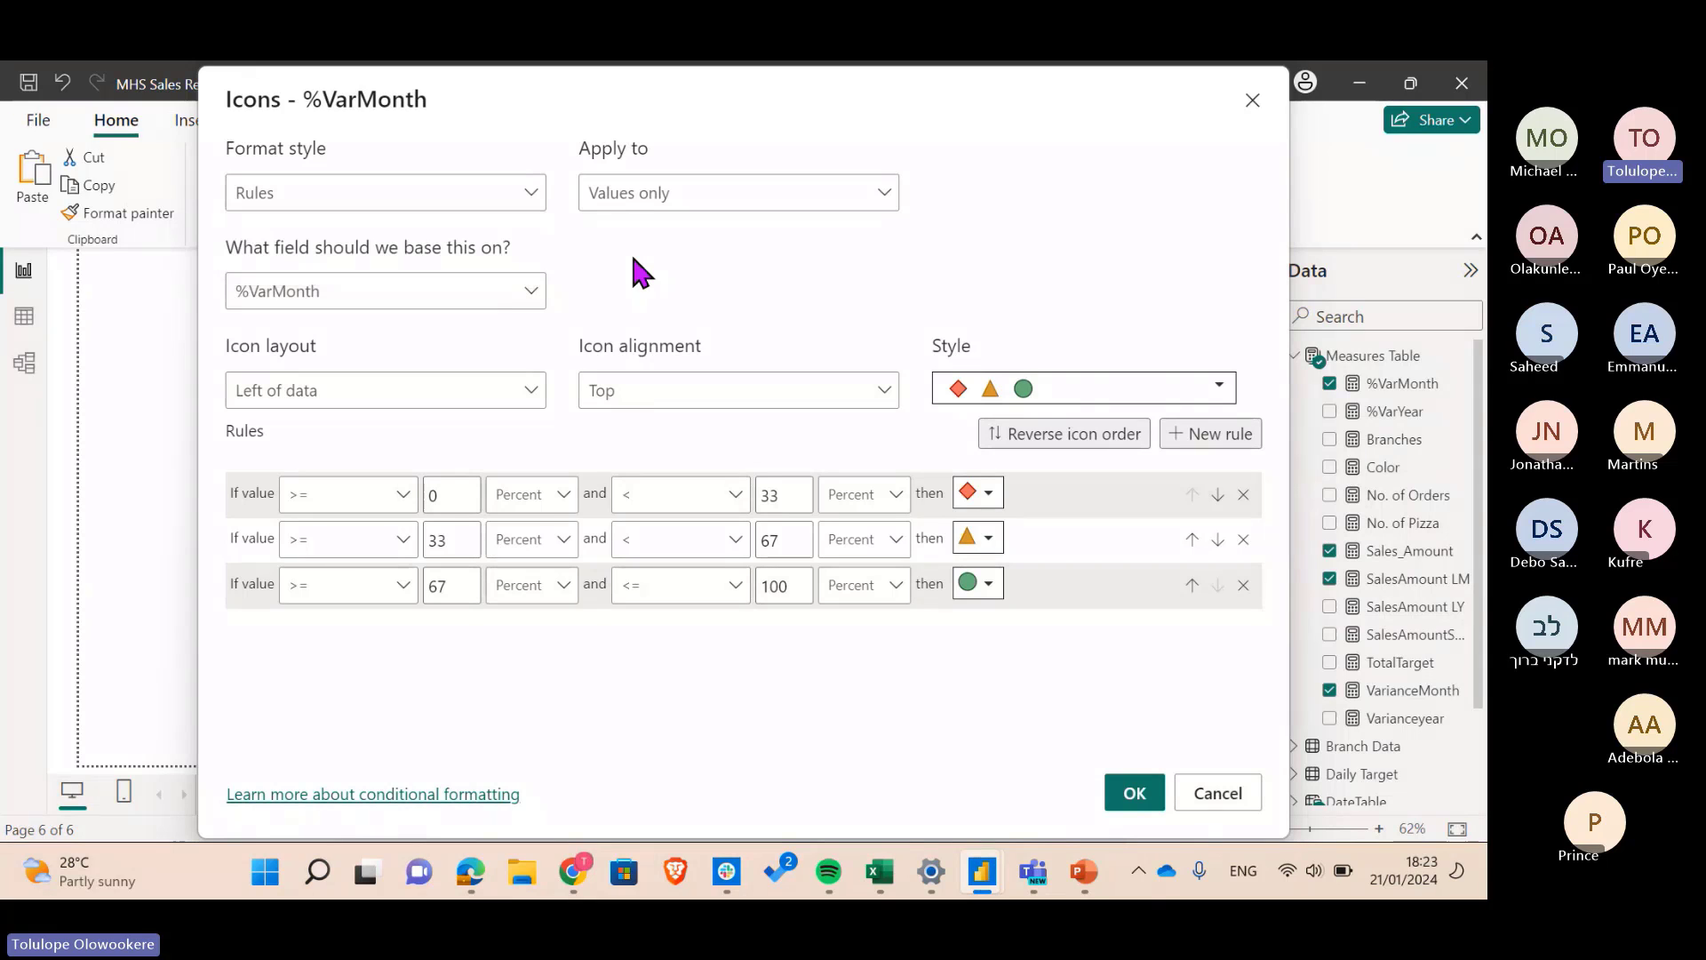
click(362, 195)
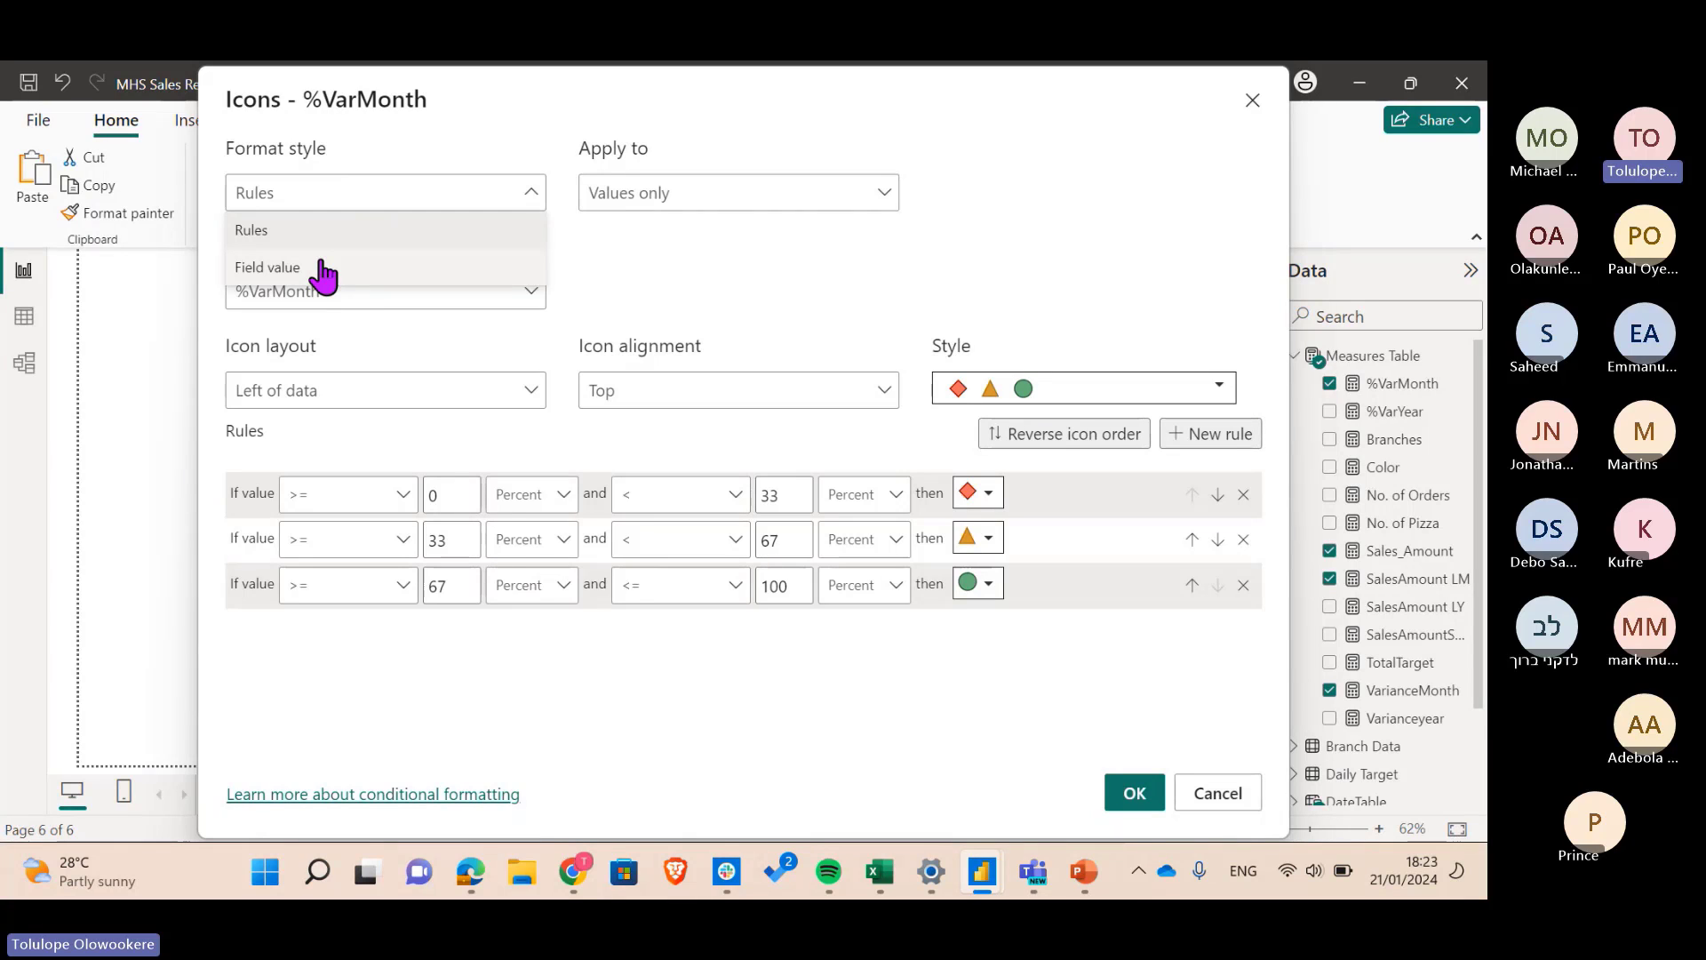
click(590, 284)
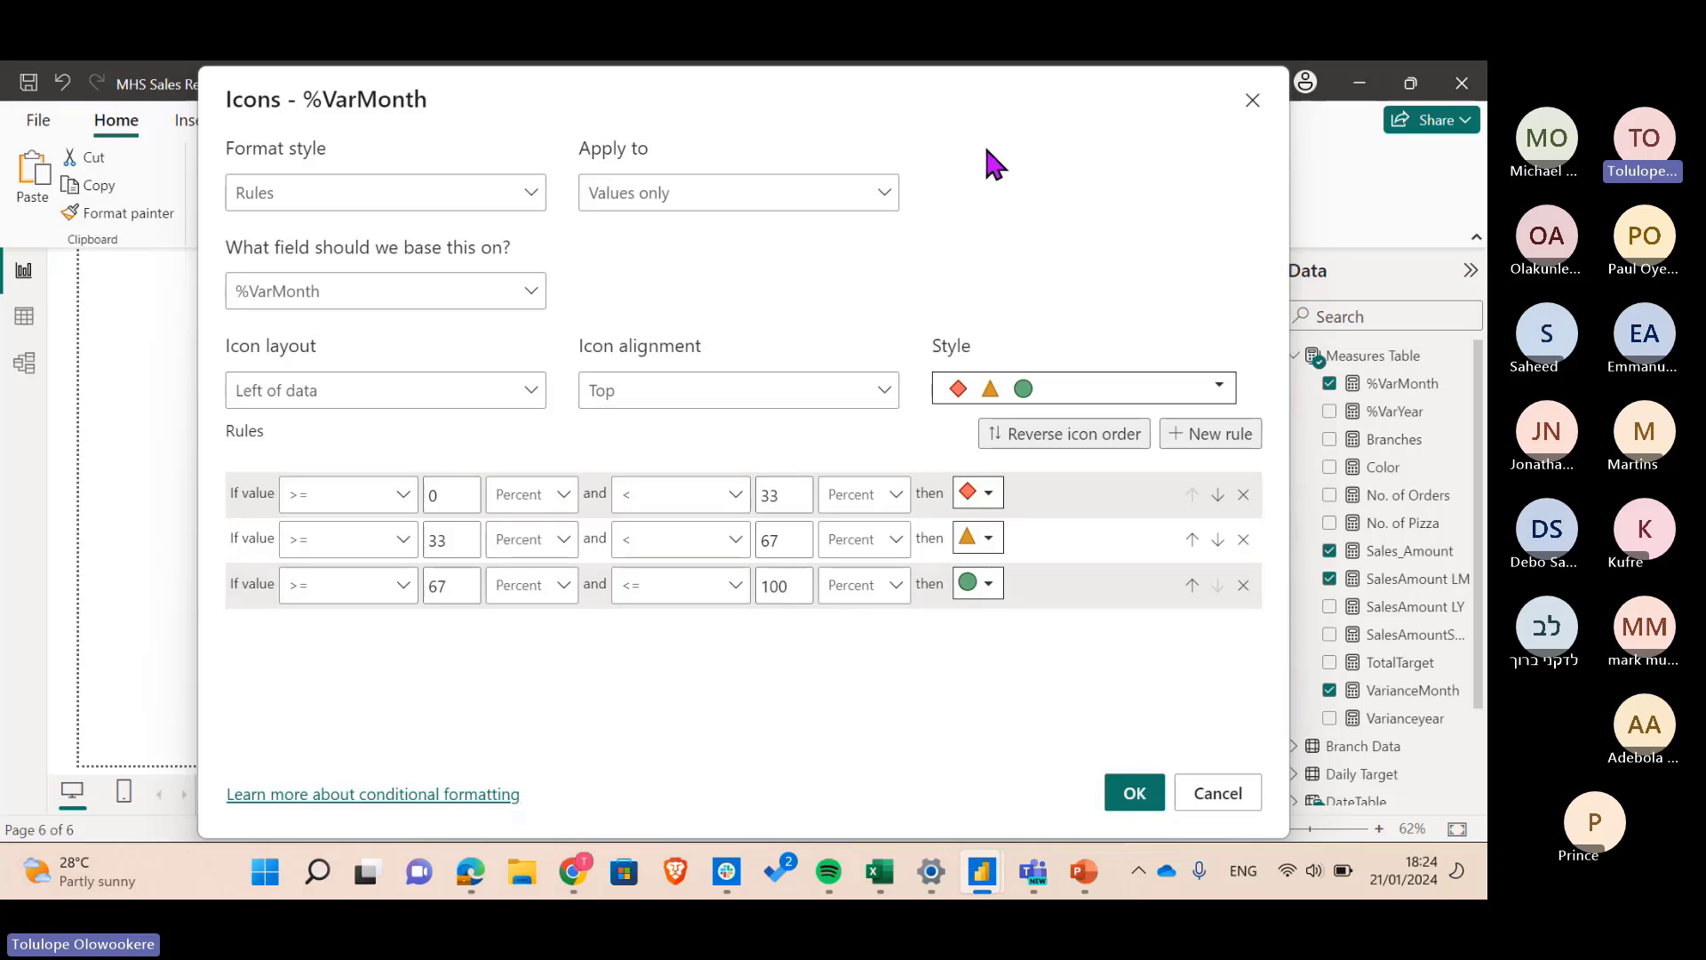
drag(1042, 133, 609, 190)
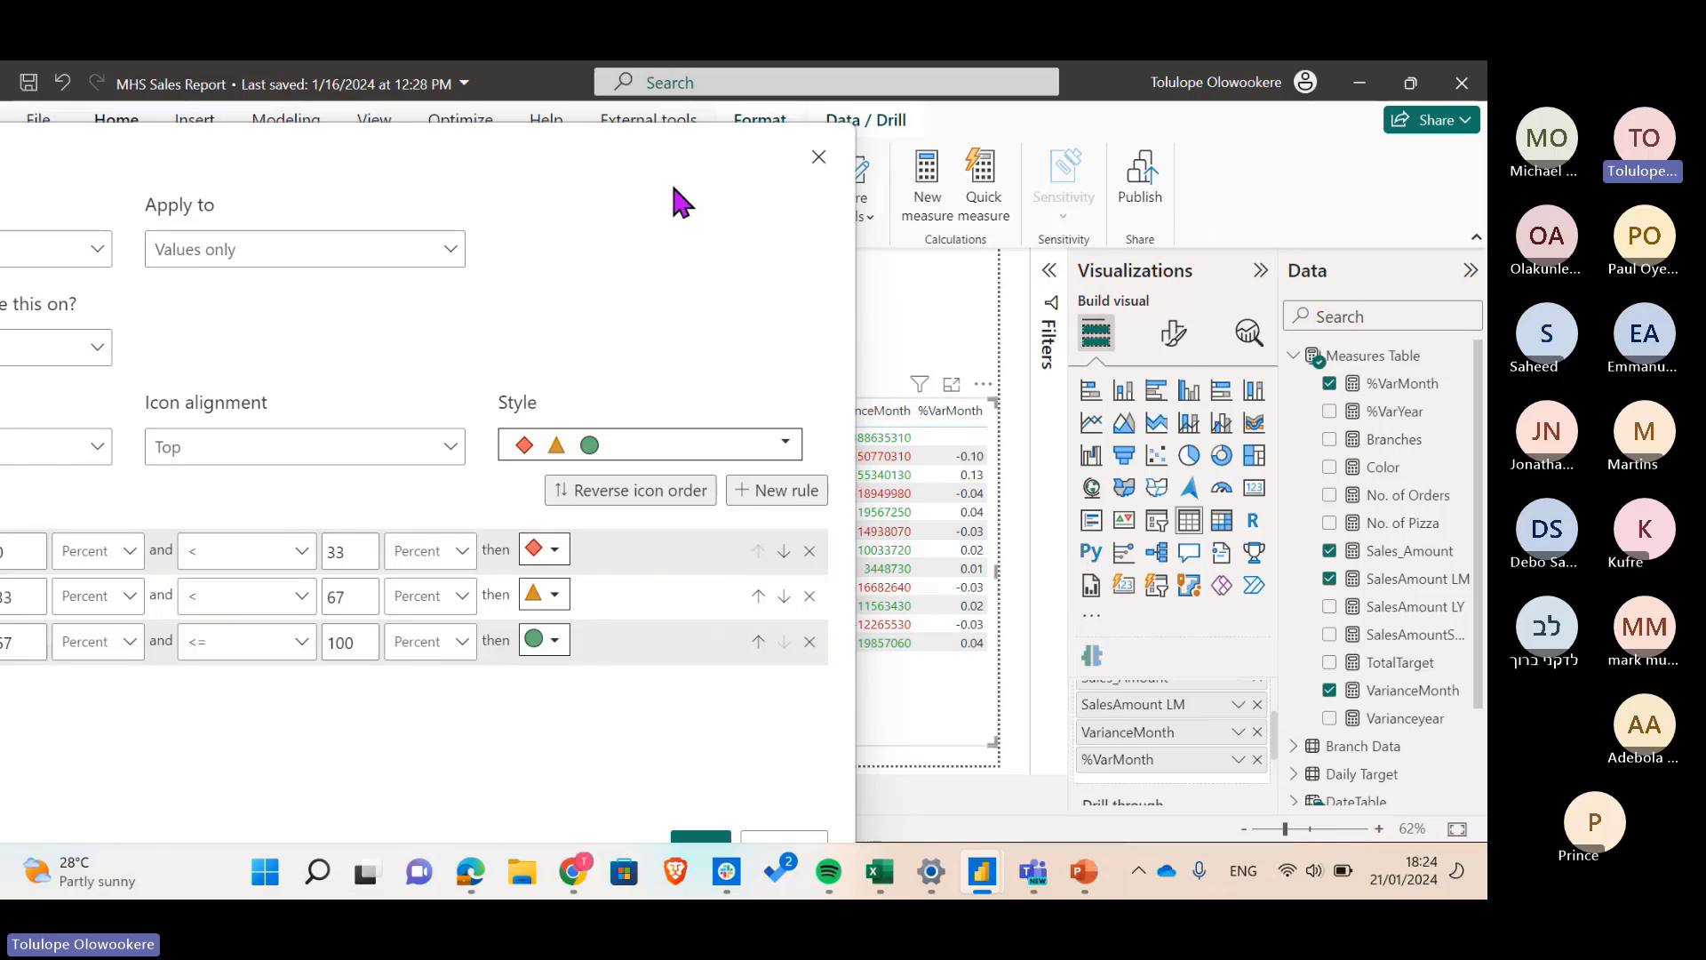
drag(673, 203, 1108, 187)
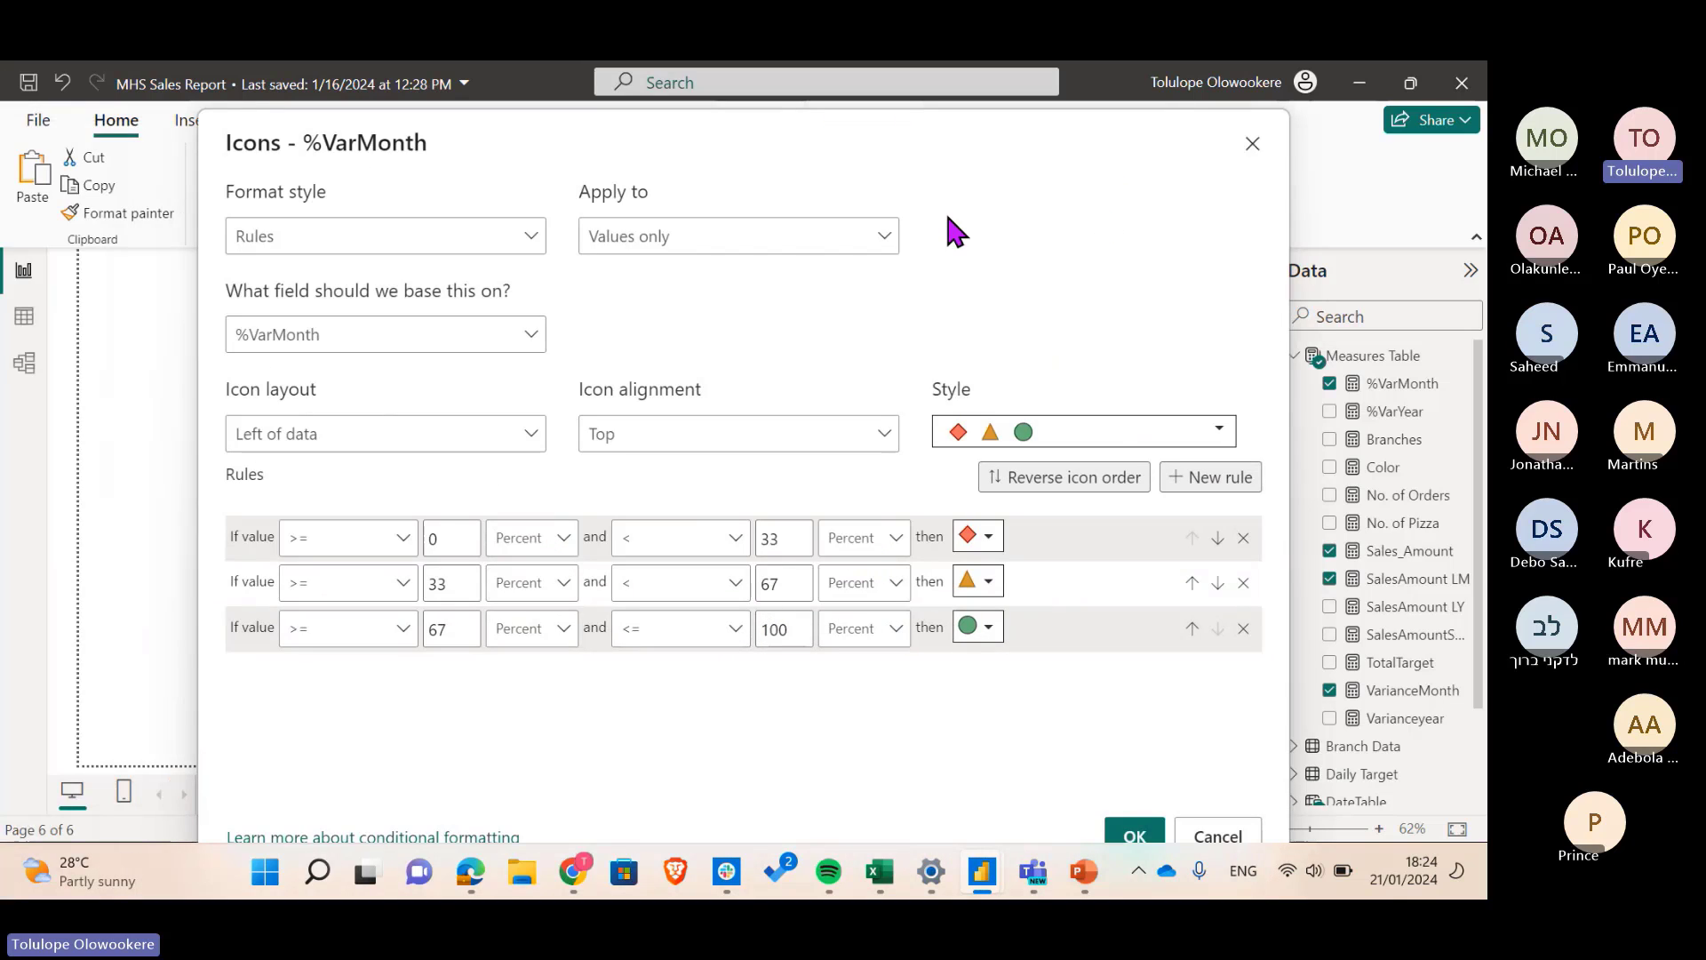
drag(972, 123, 551, 121)
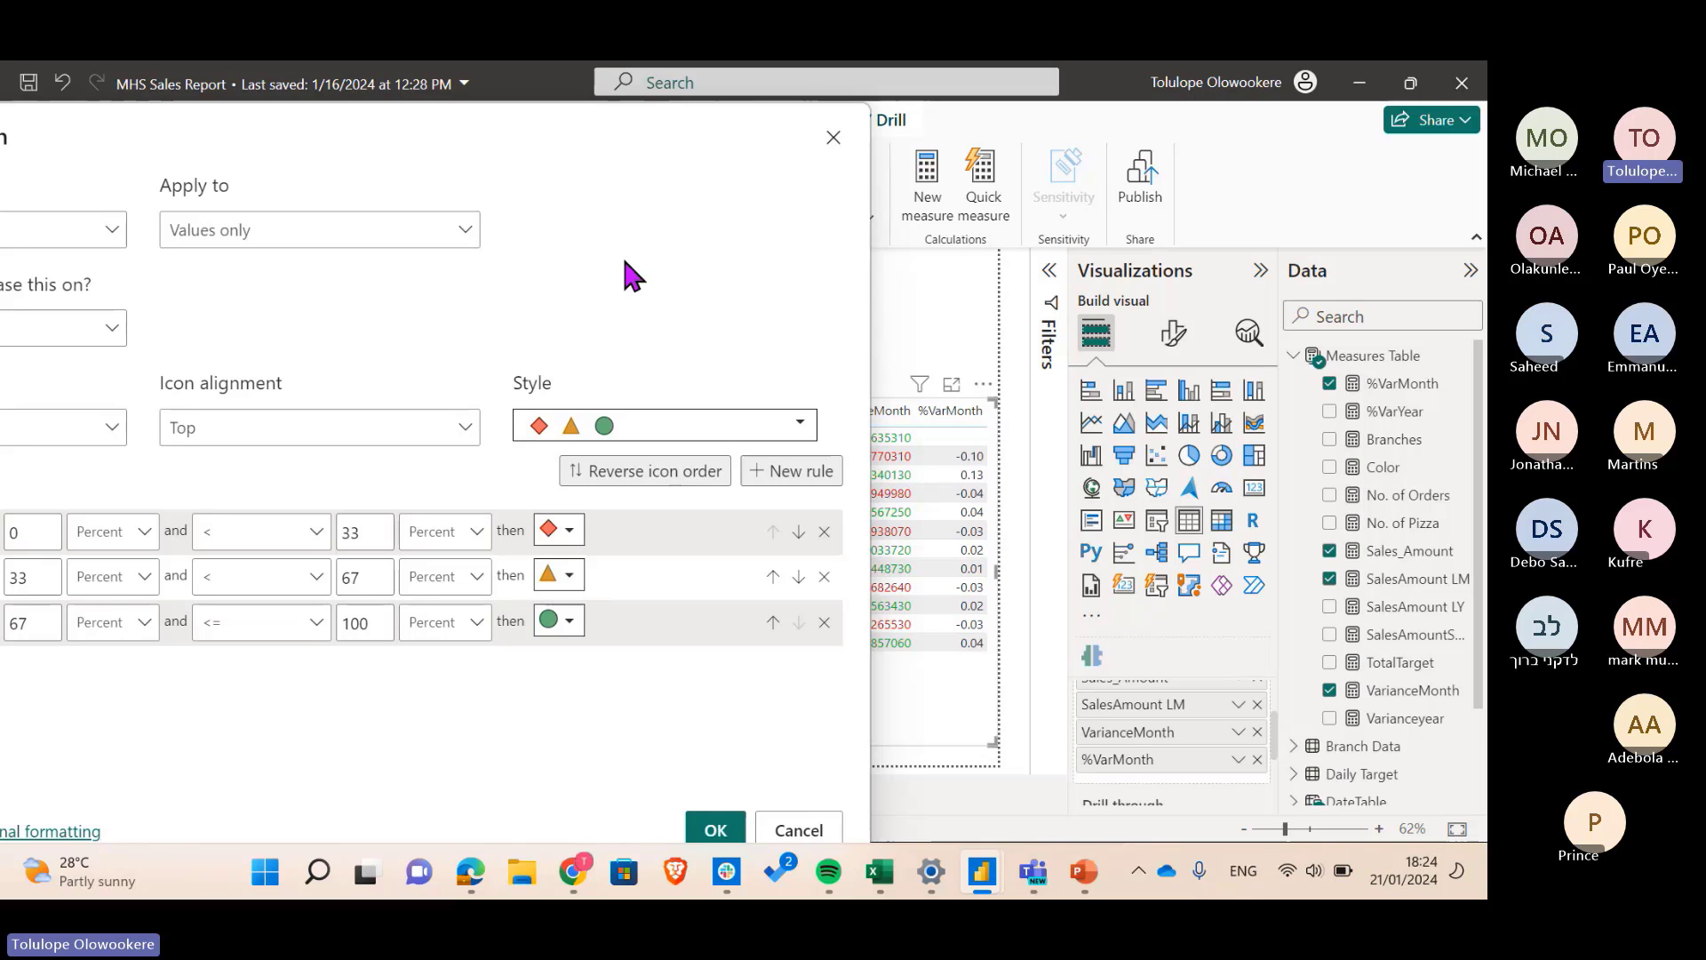
drag(491, 134, 777, 87)
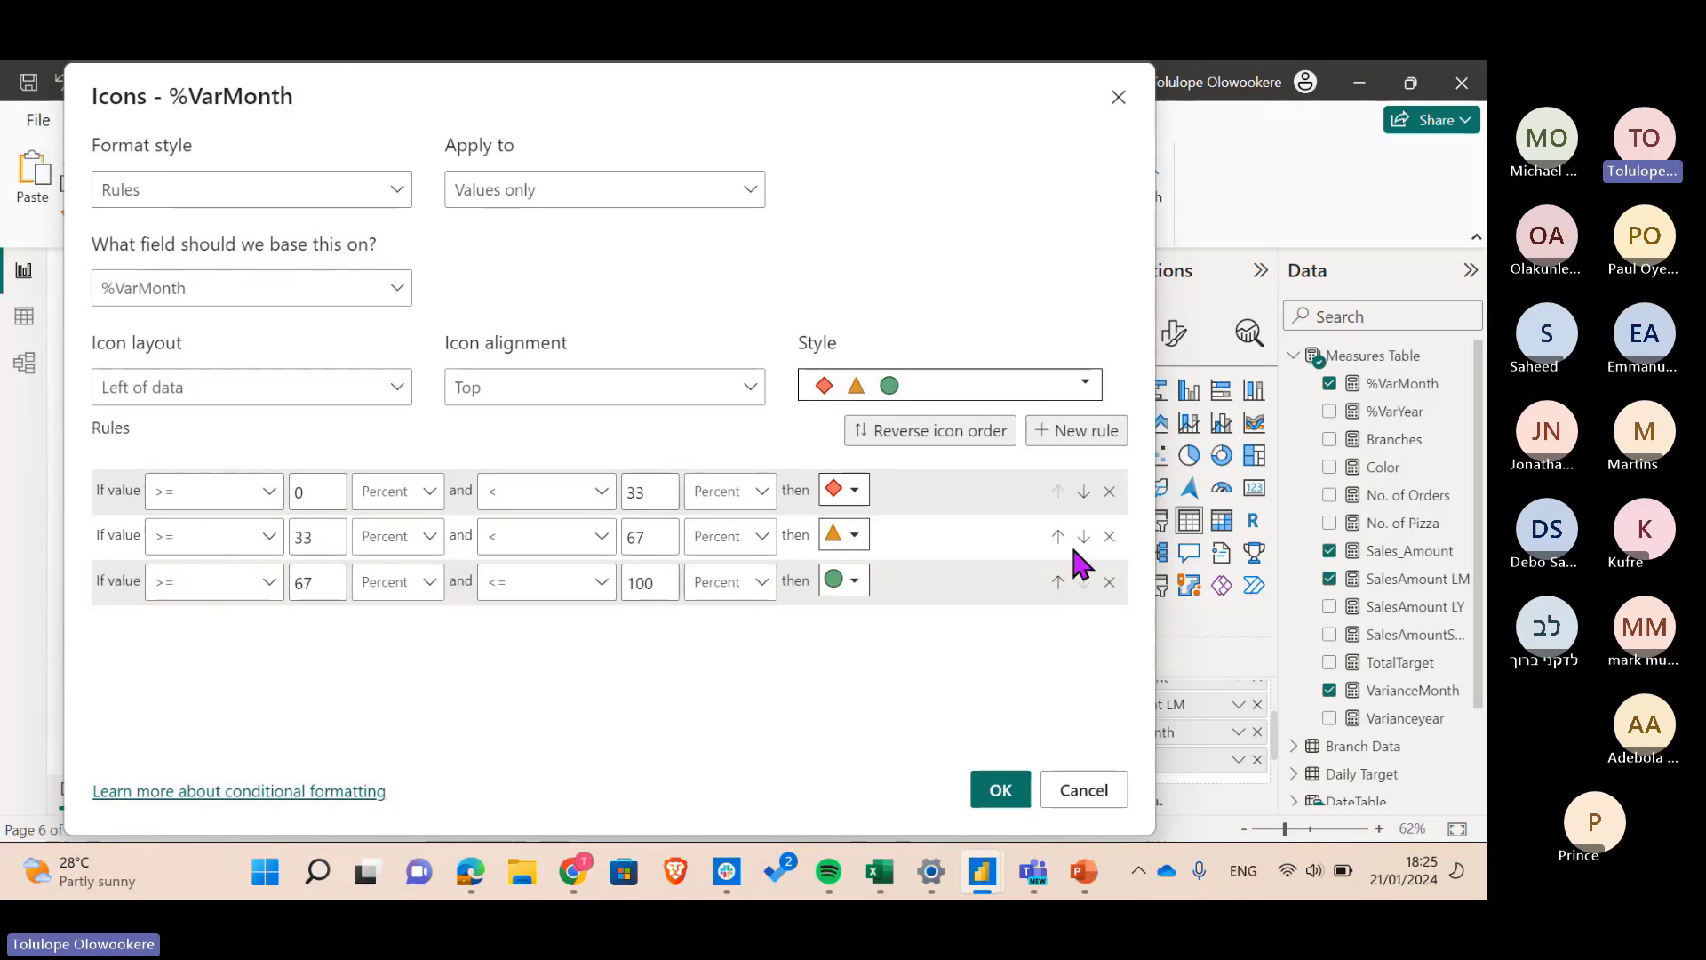
- Delete the third icon rule and set rule 1 to > -10 and < 0, both as Number
click(1109, 582)
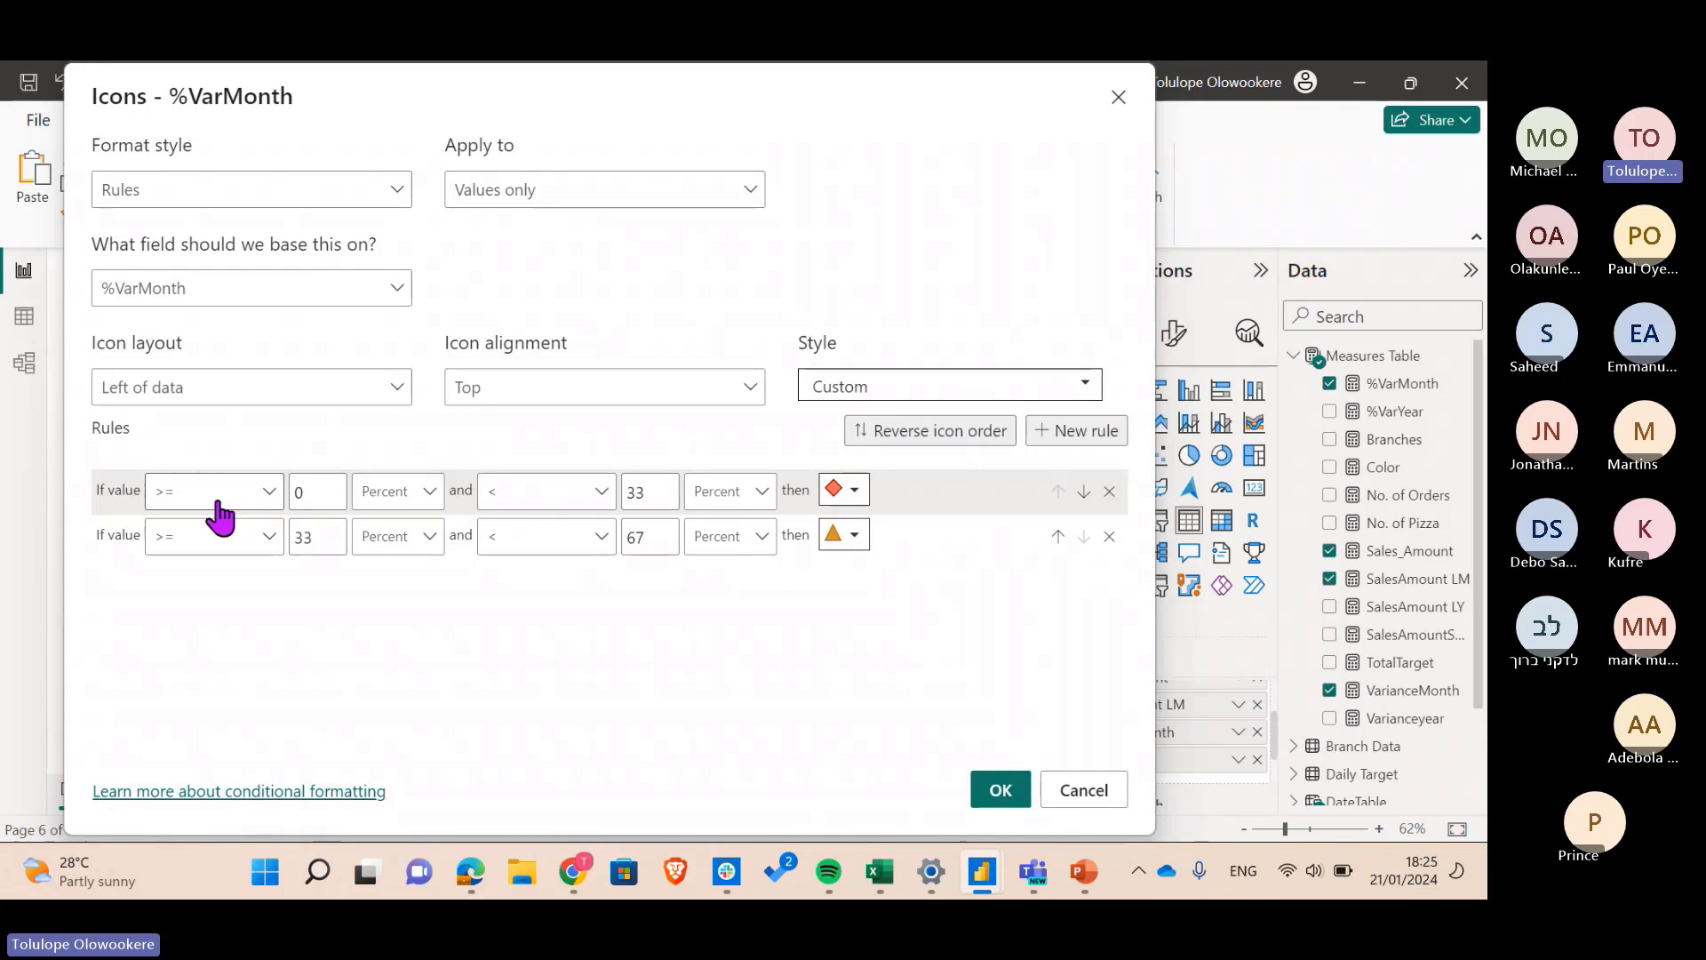
click(215, 494)
click(218, 531)
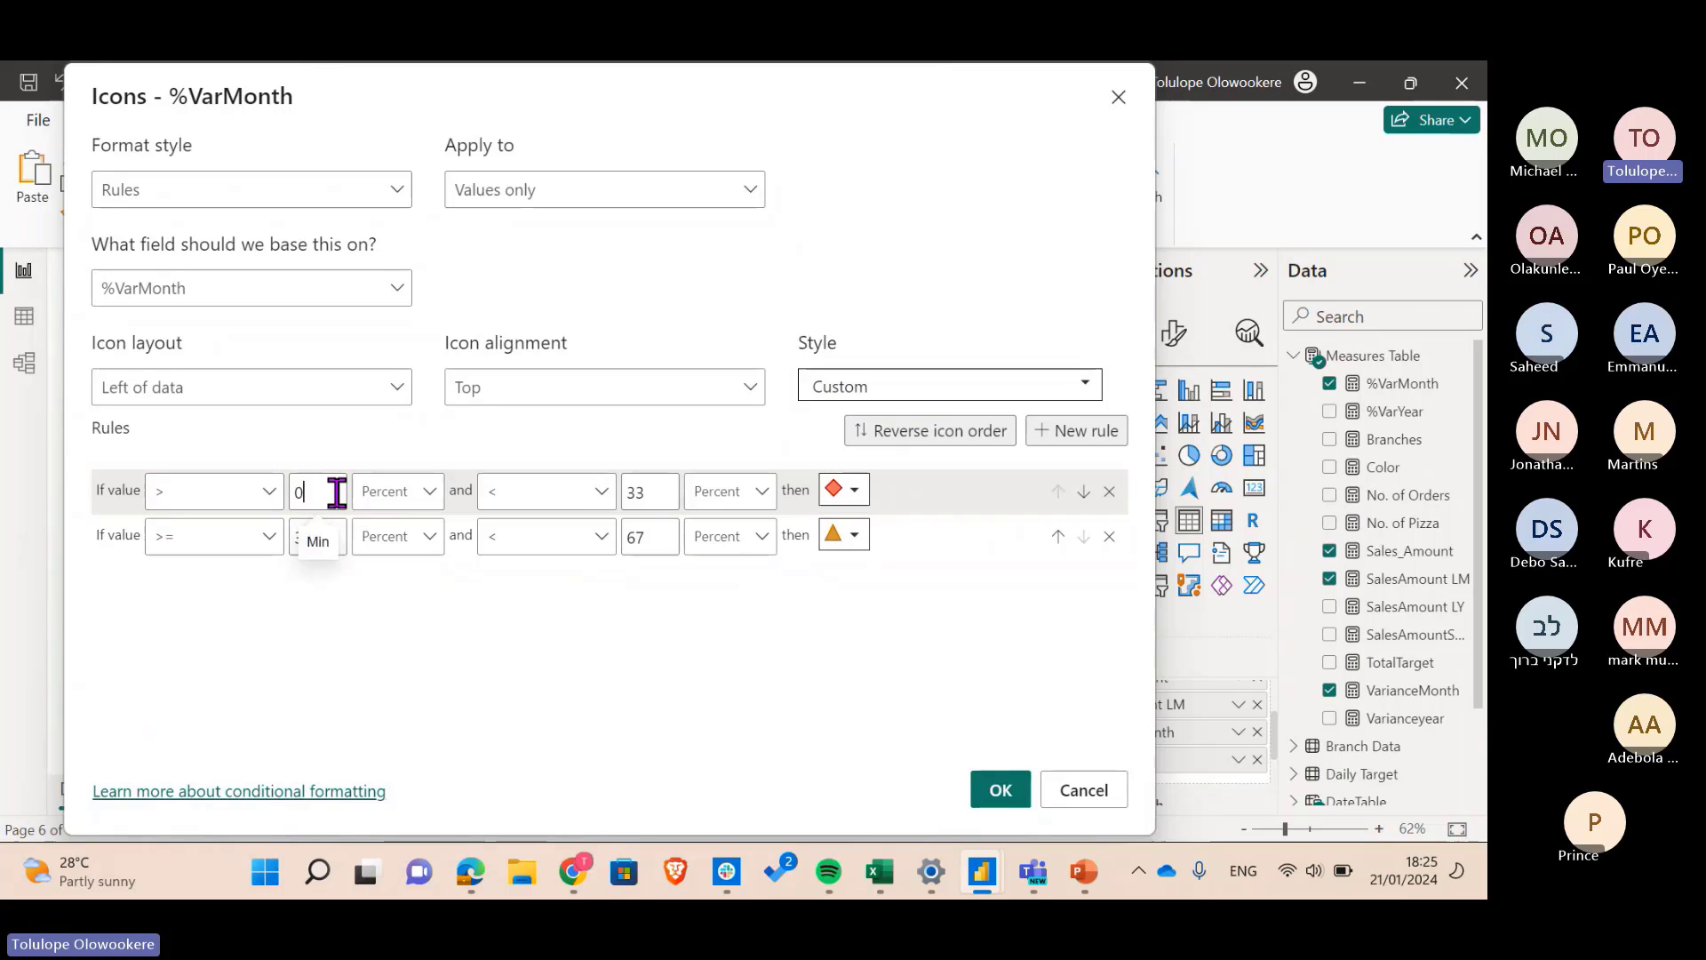
key(BackSpace)
text(-1)
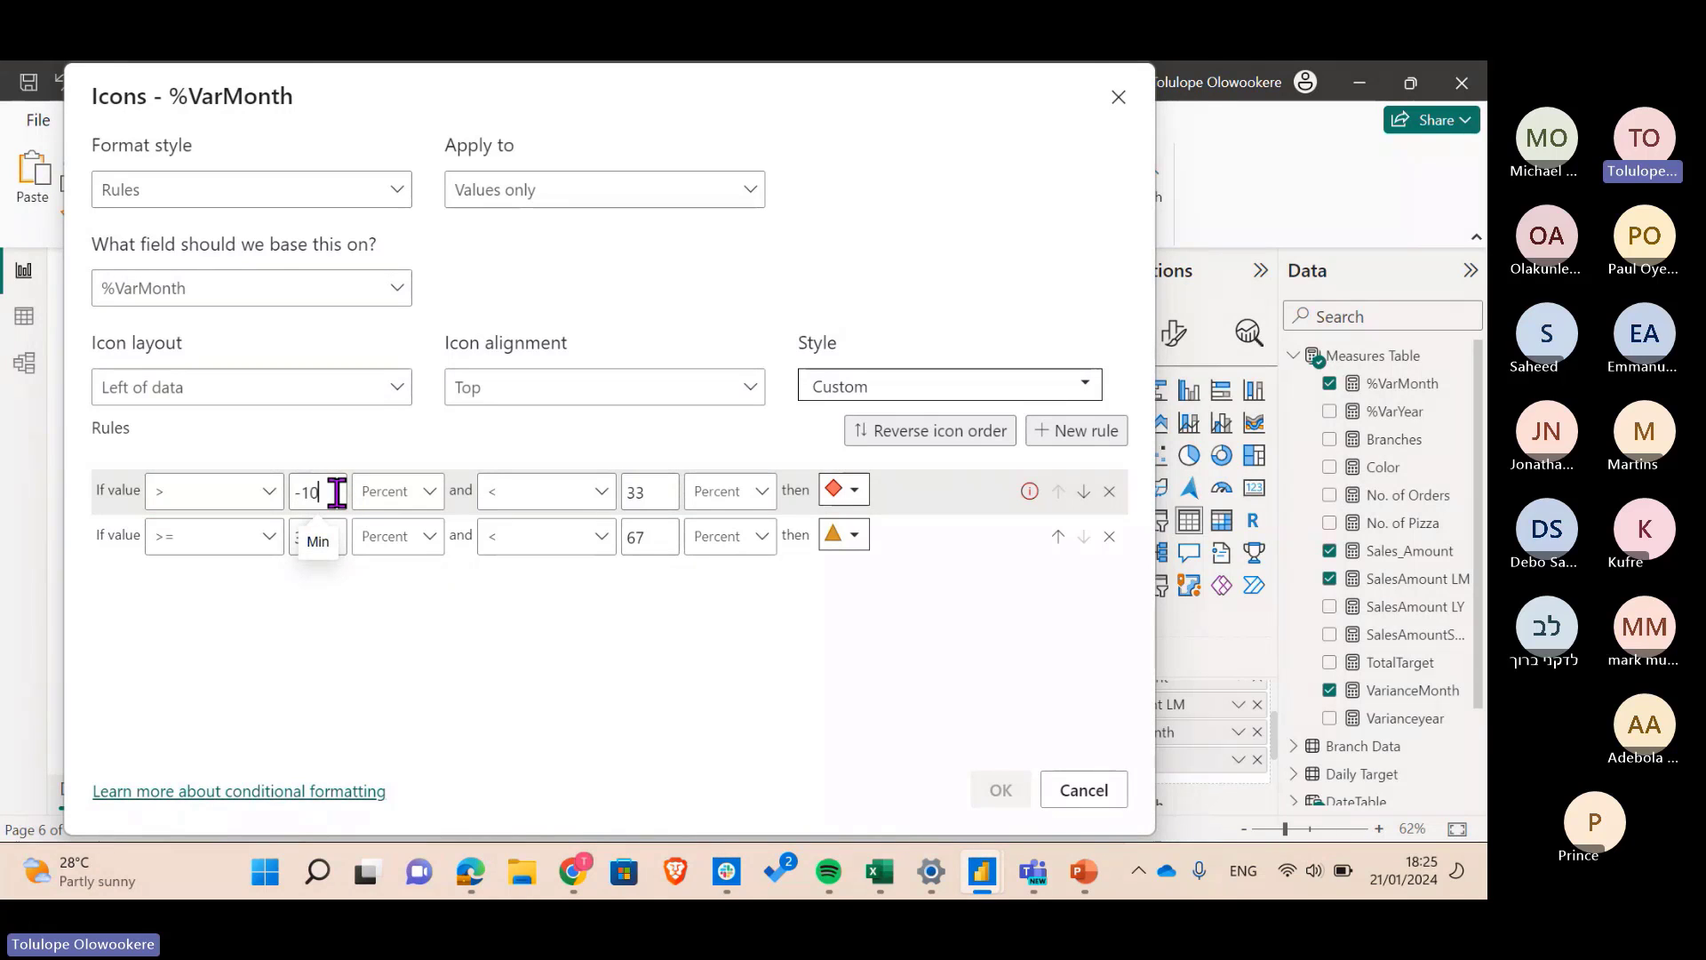
text(0)
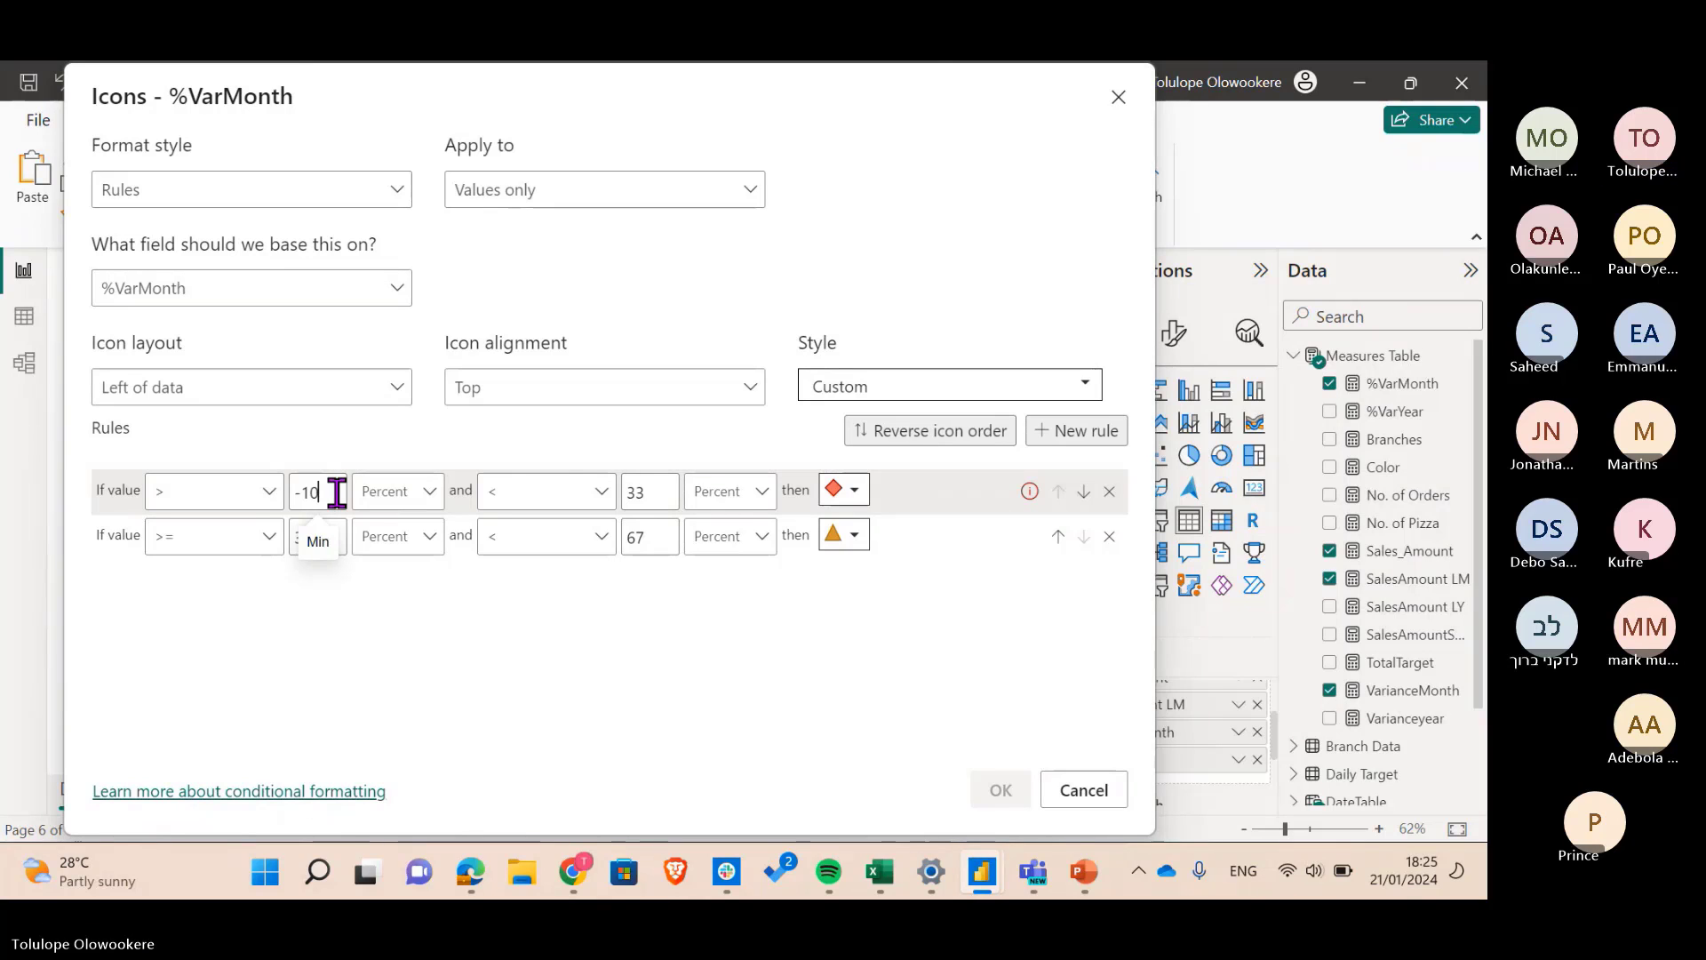
double_click(671, 487)
text(0)
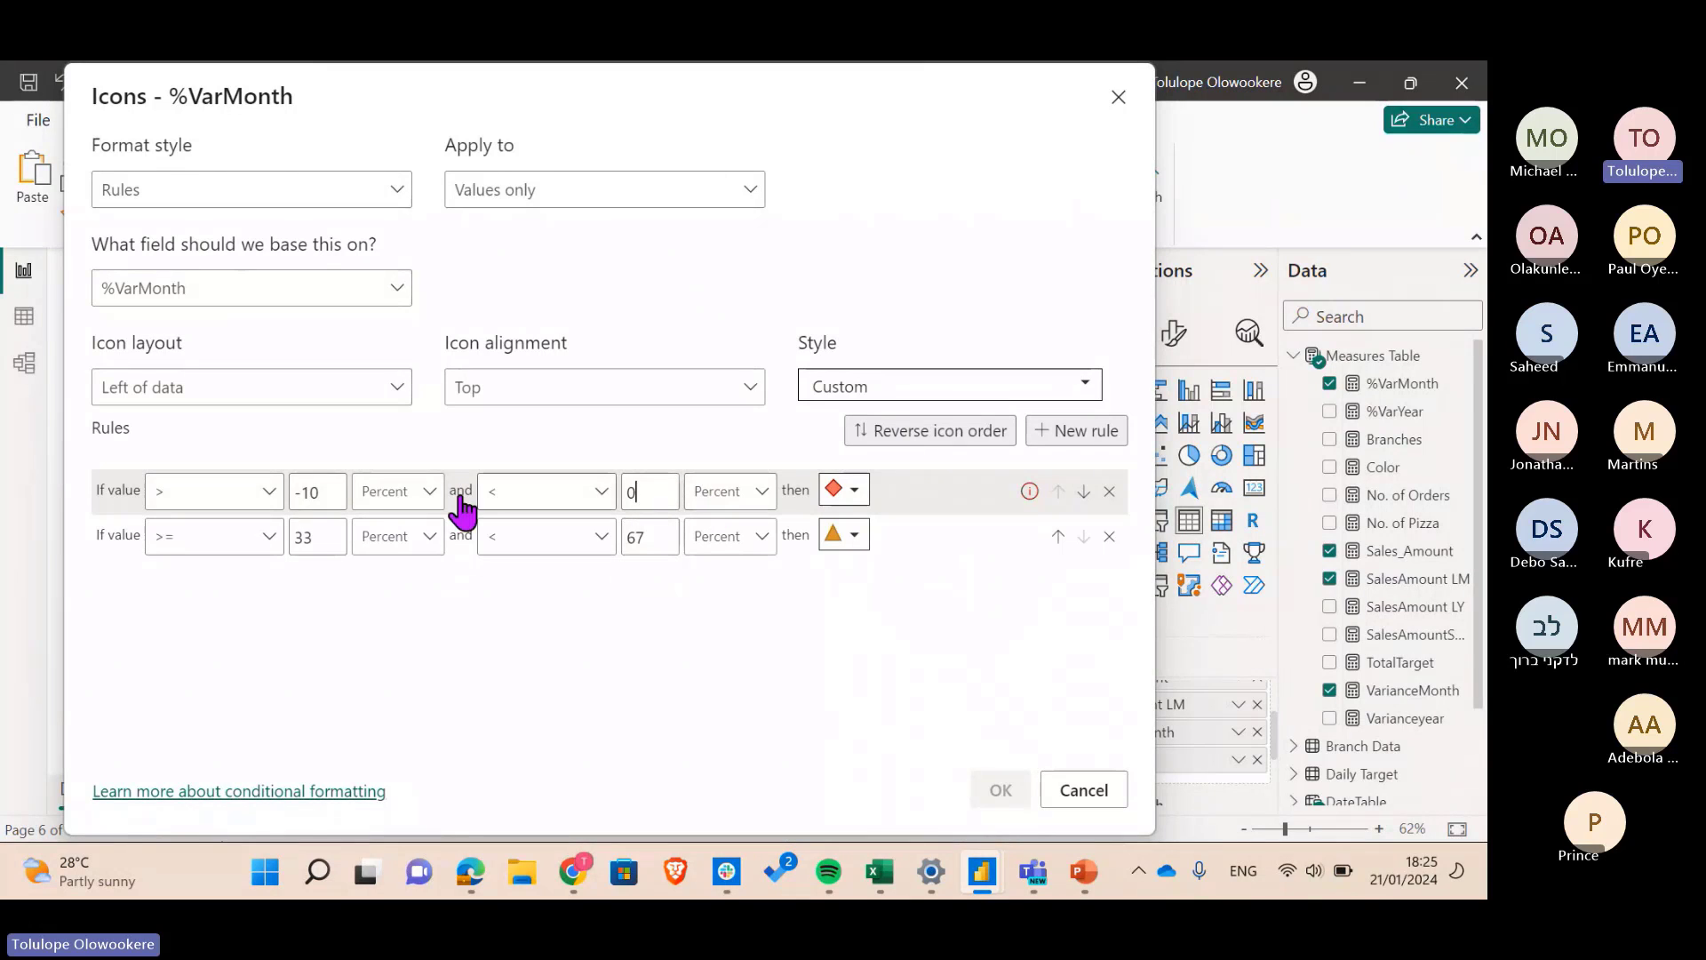
click(392, 499)
click(389, 532)
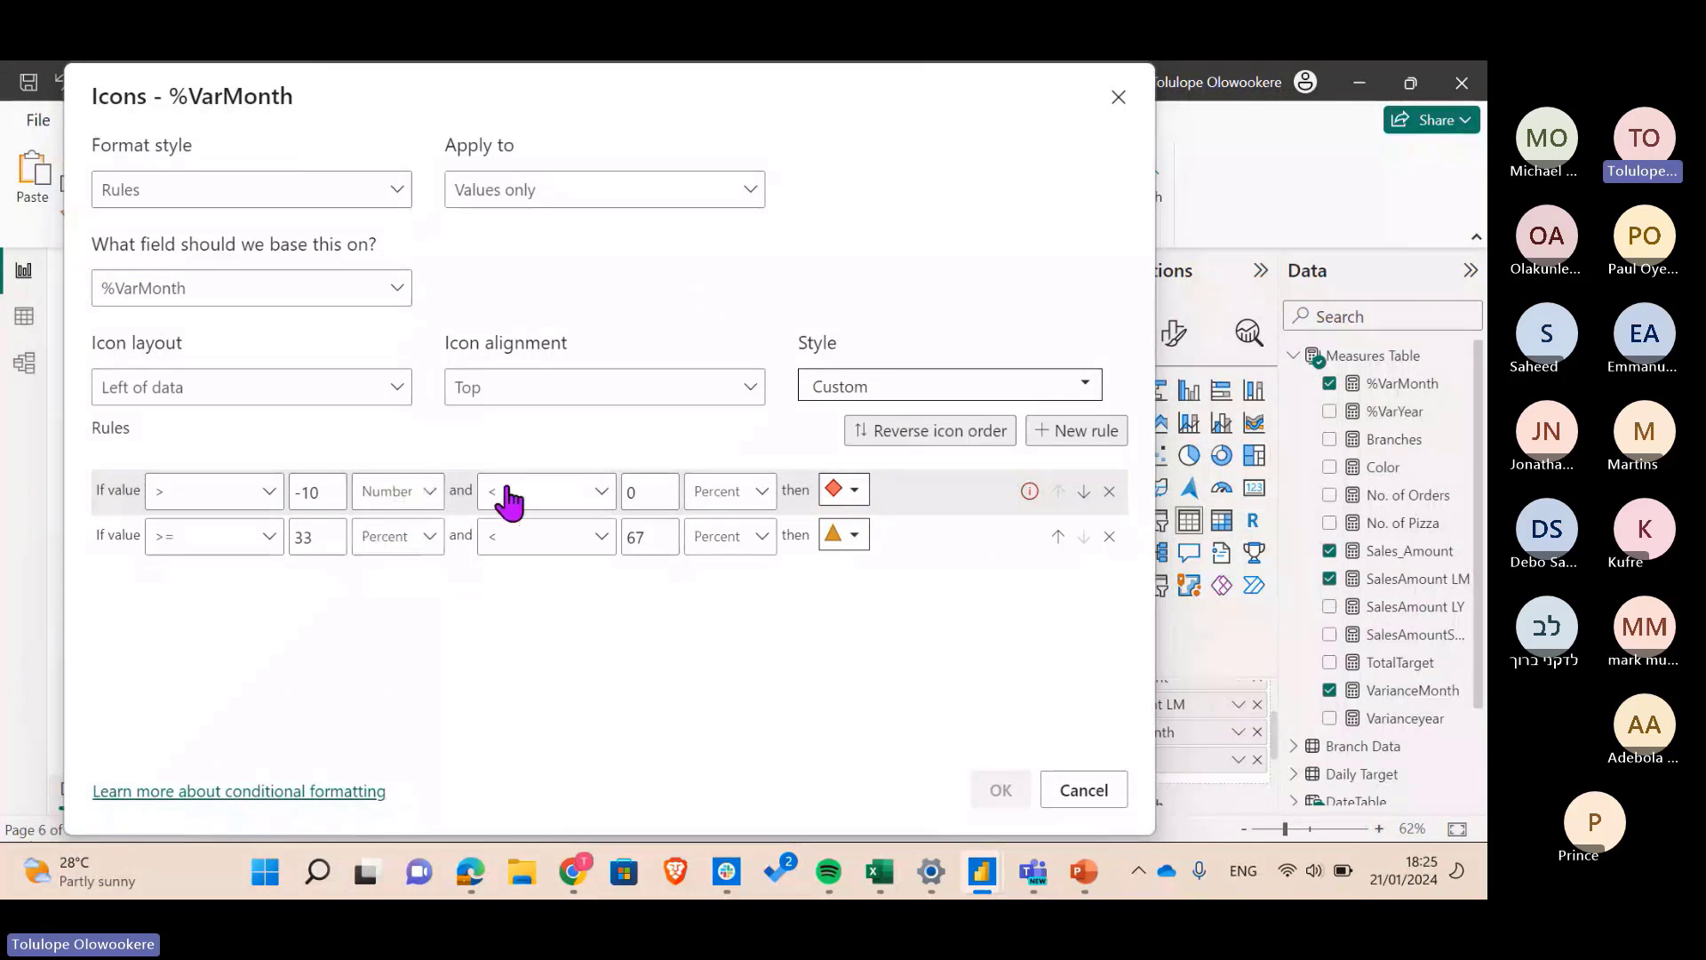
click(749, 499)
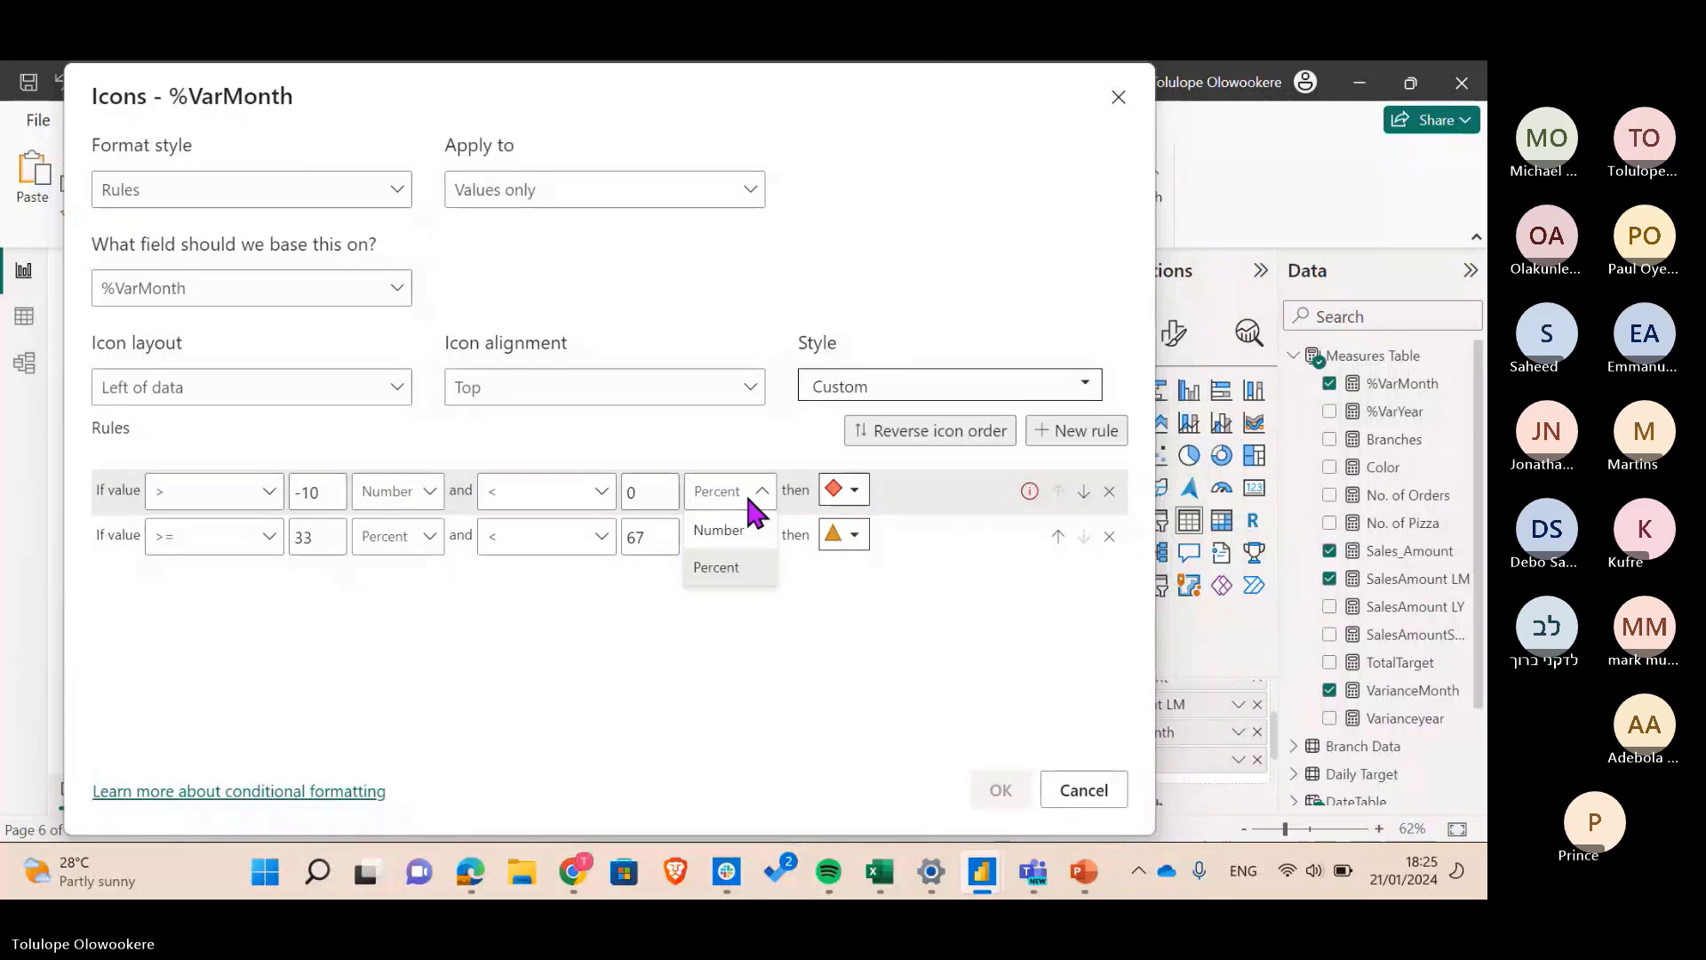
click(734, 533)
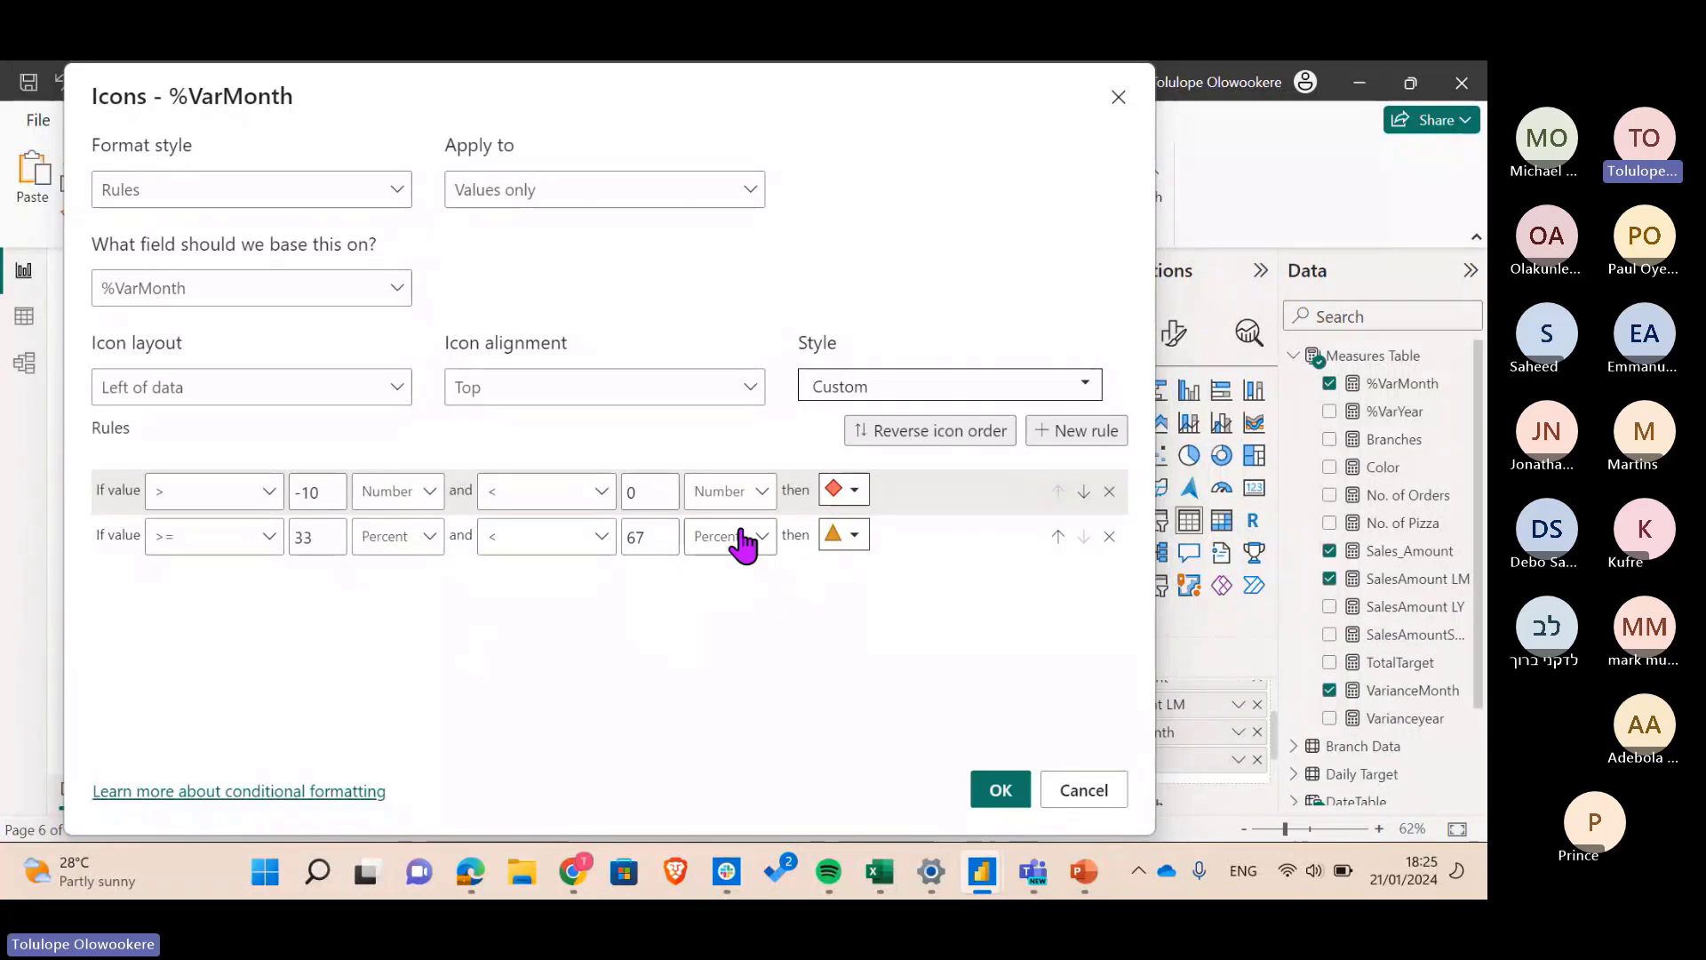
- Give the first icon rule a red circle
click(854, 491)
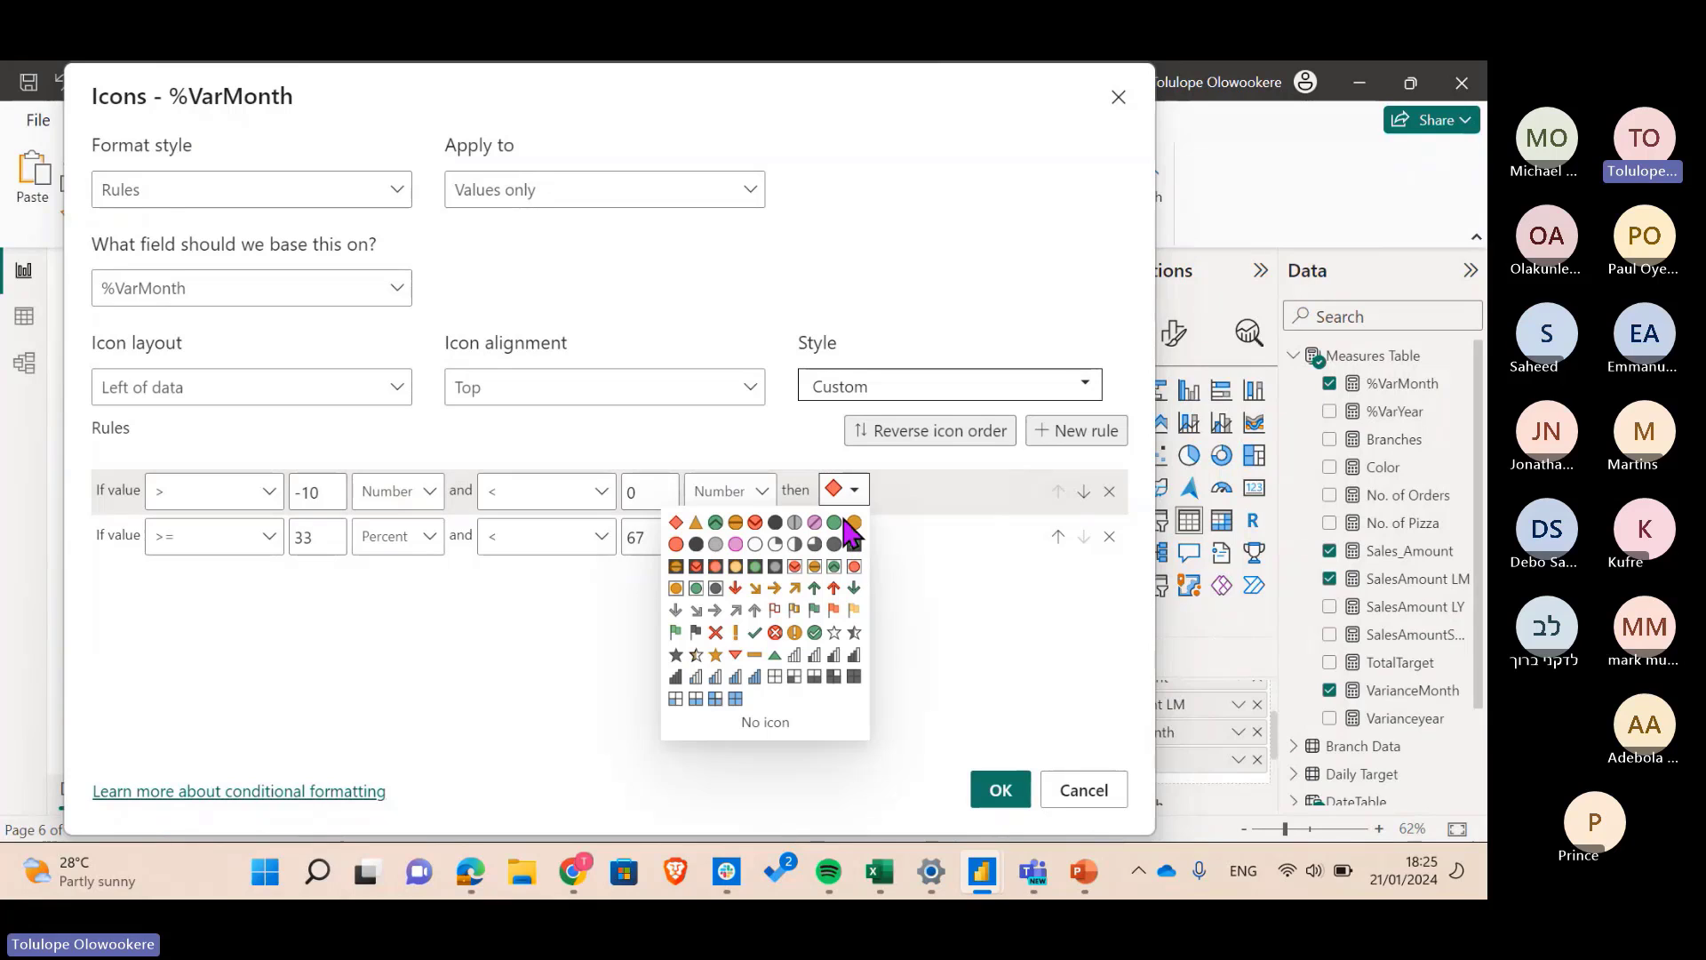
click(835, 524)
click(844, 488)
click(677, 544)
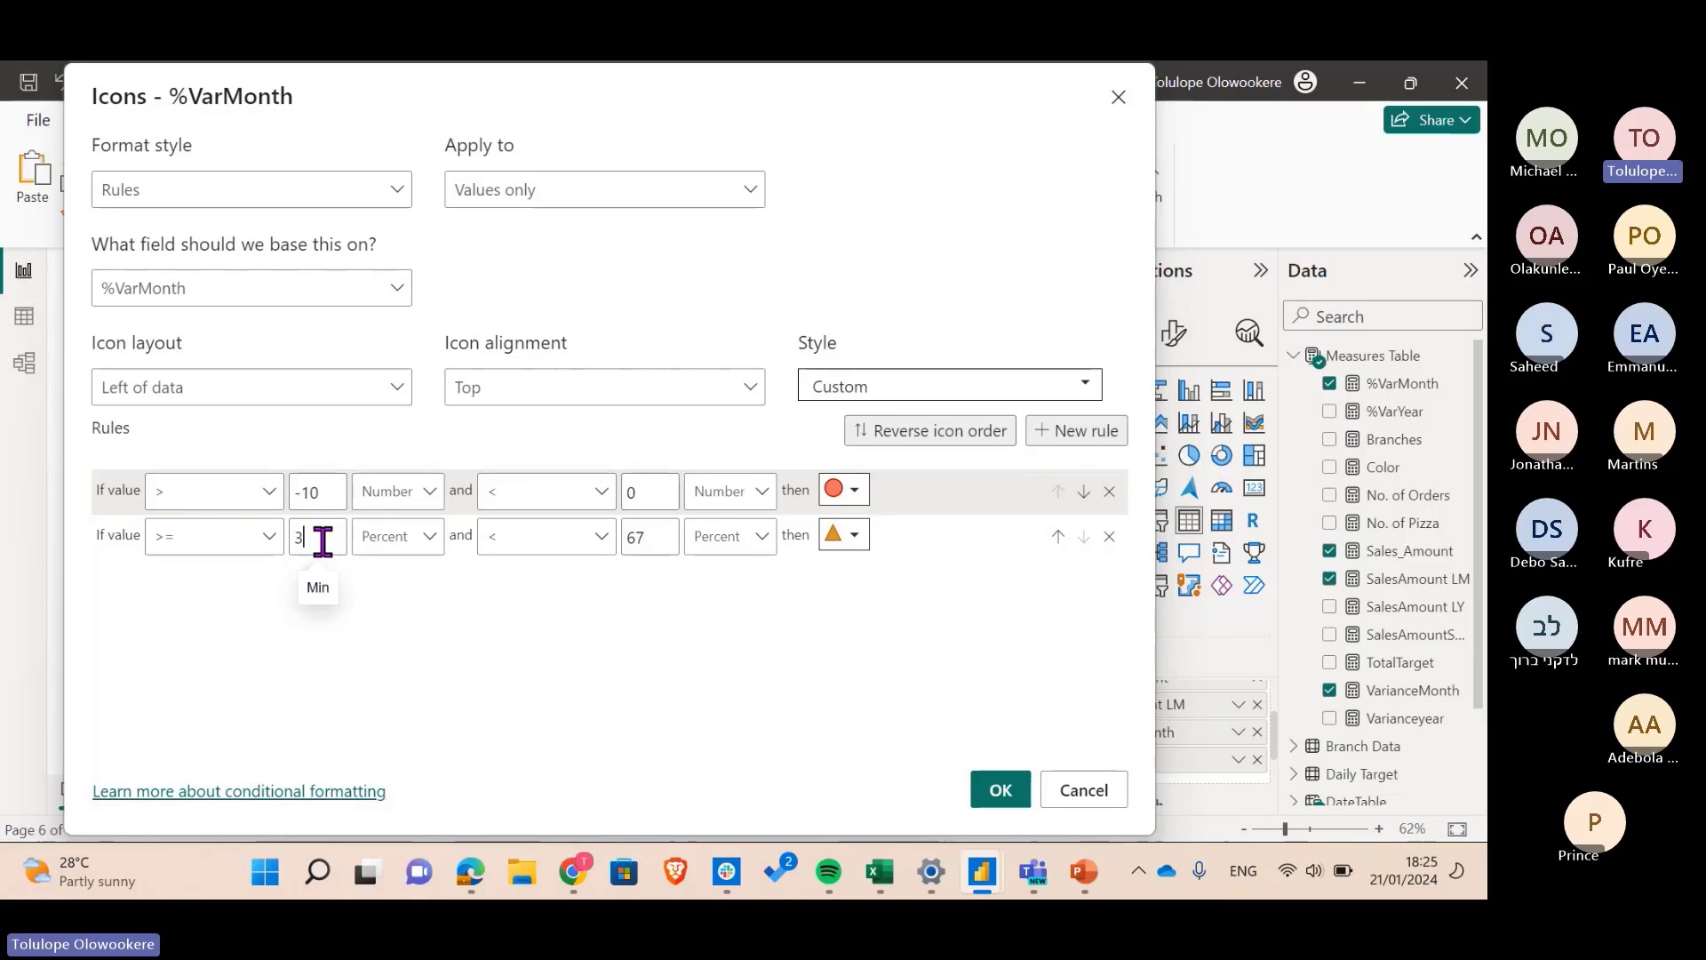
- Set rule 2 to >= 0 and < 1 with a green circle icon
double_click(317, 538)
key(BackSpace)
text(0)
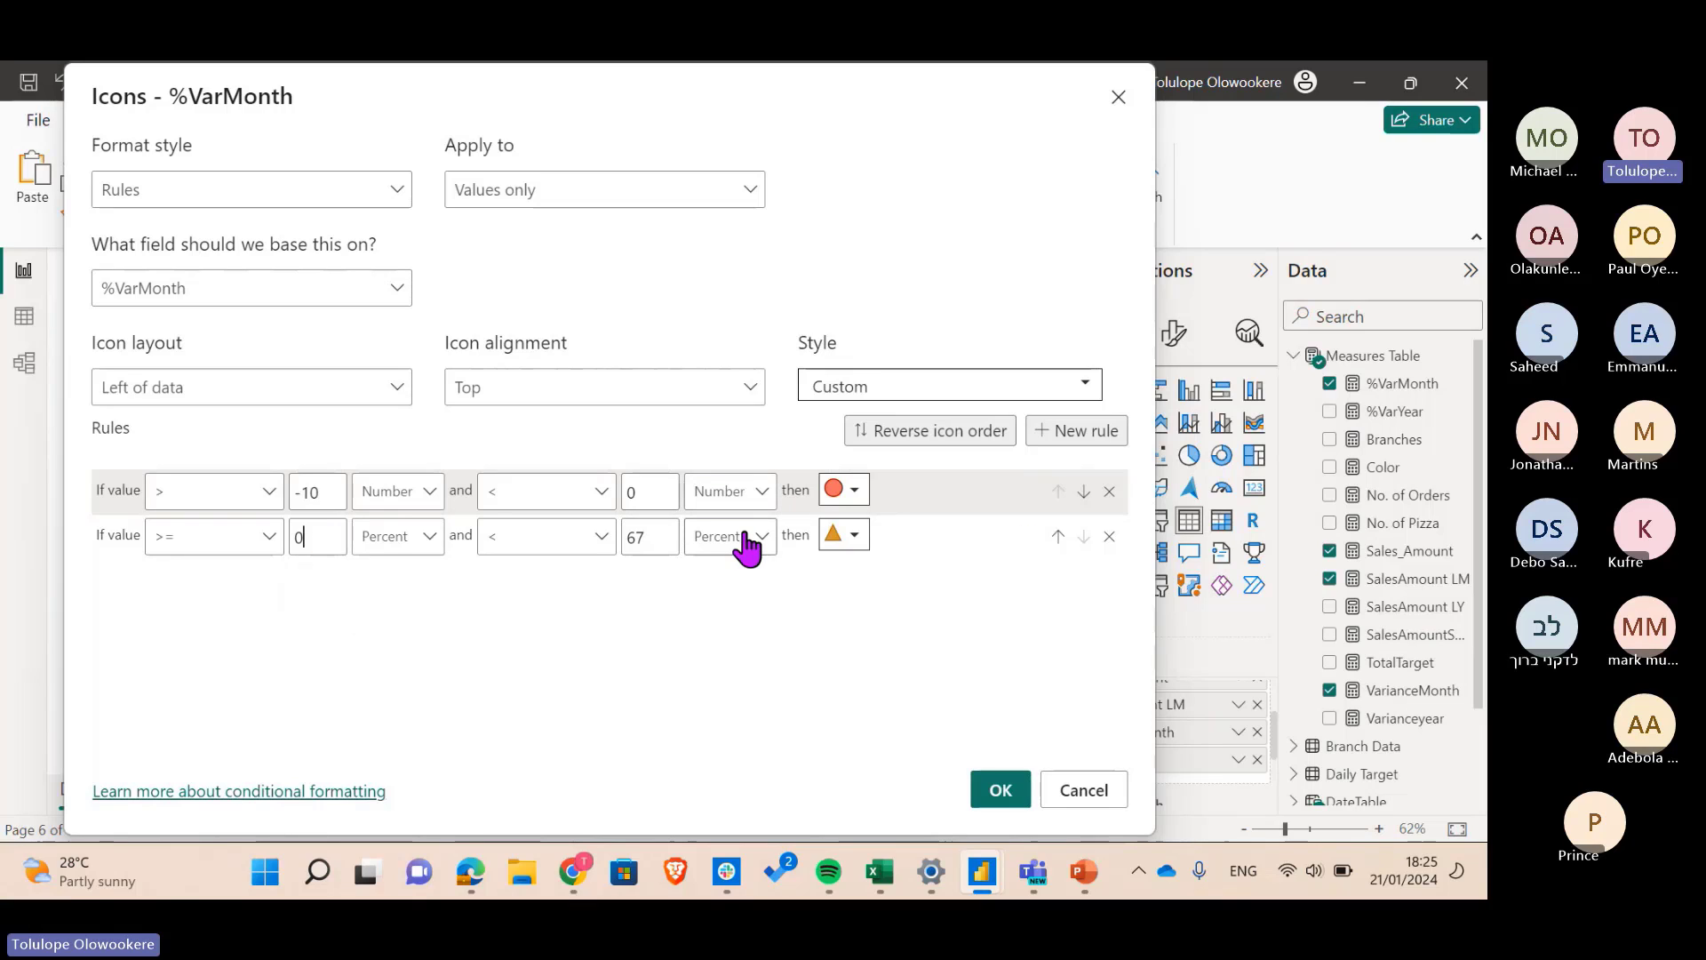
click(664, 537)
key(BackSpace)
key(BackSpace)
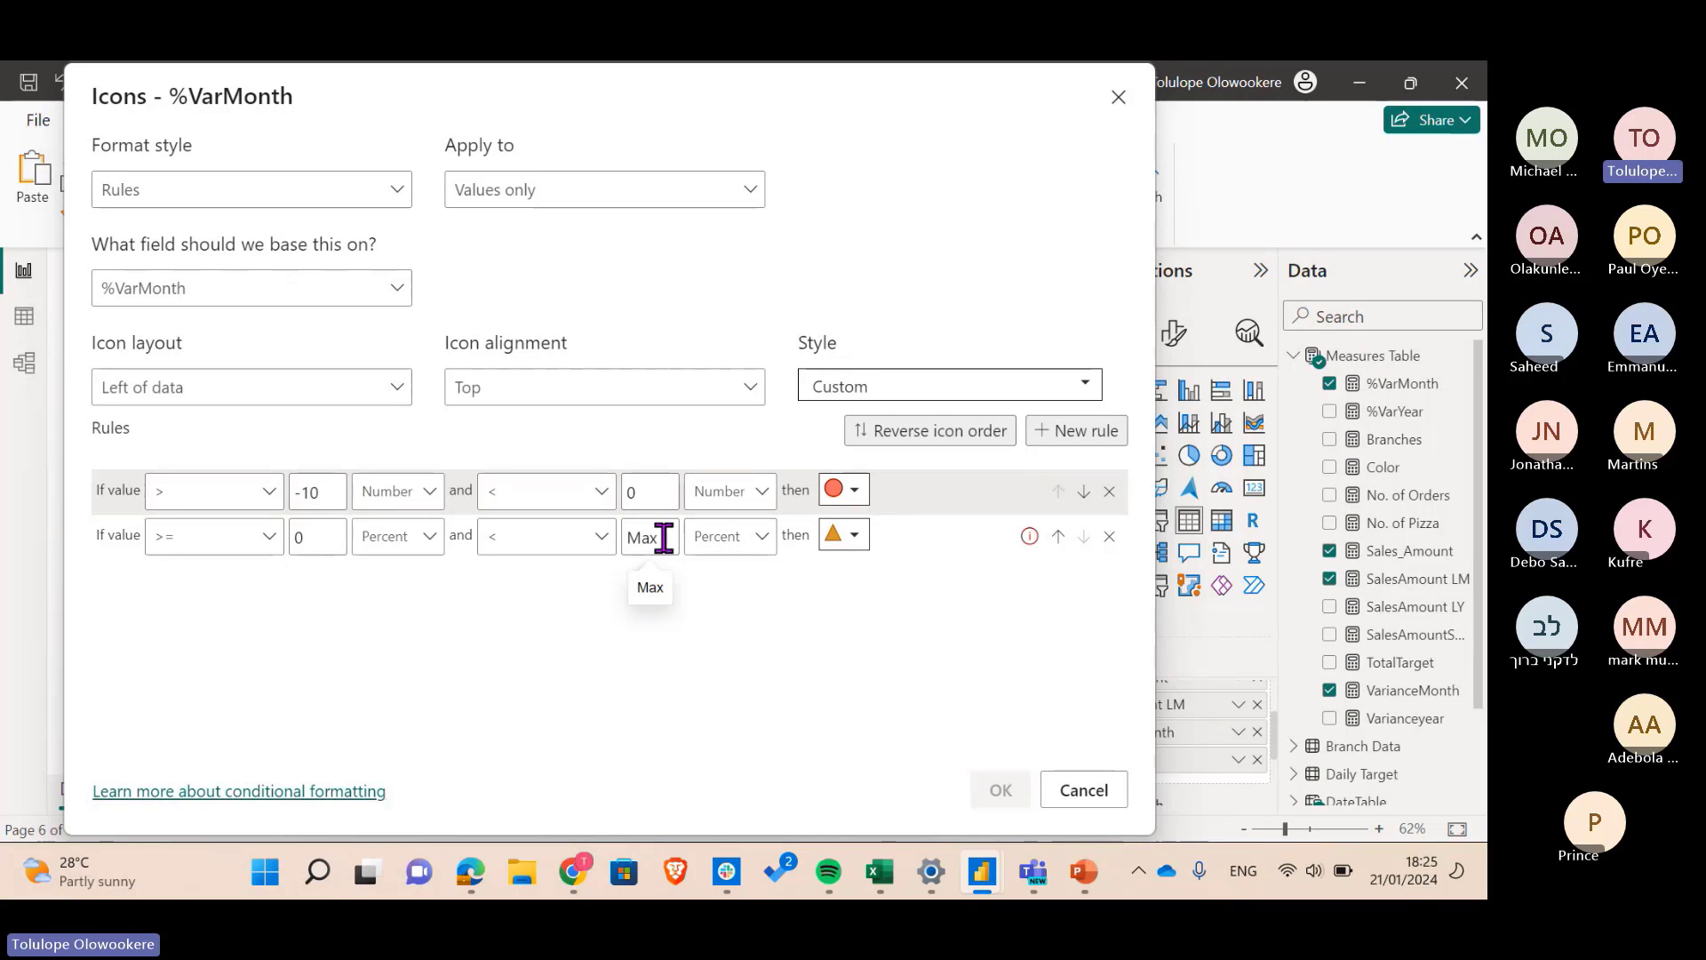
text(1)
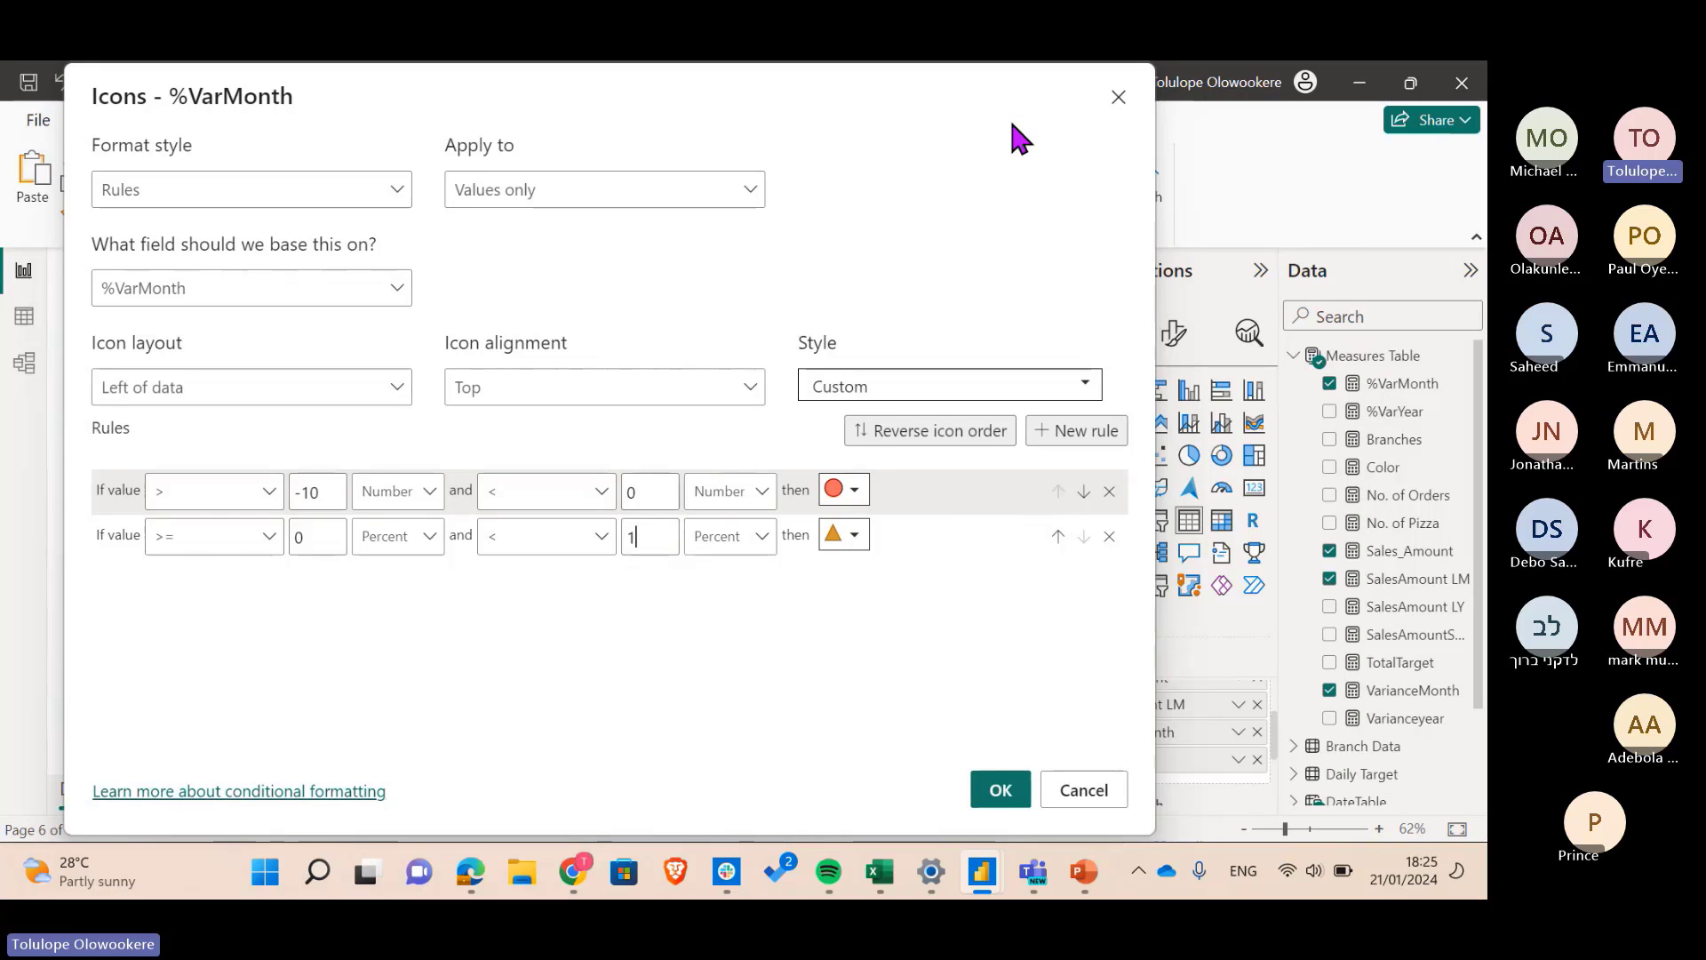
drag(1017, 80, 780, 121)
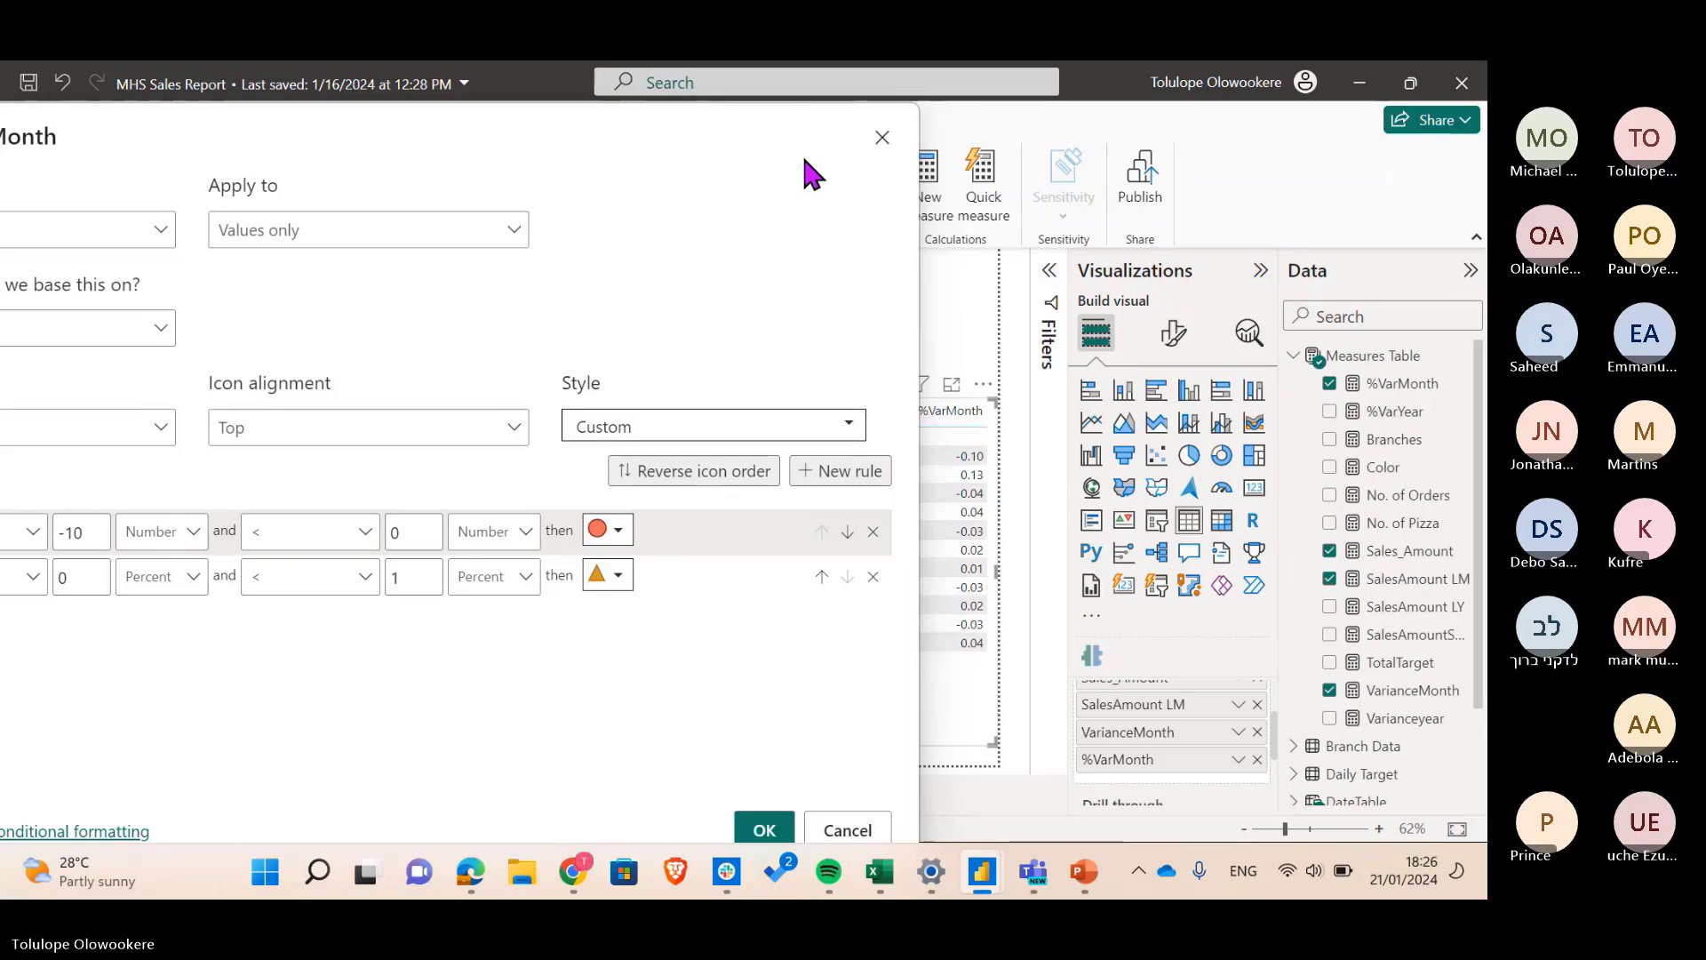
drag(804, 160, 1074, 156)
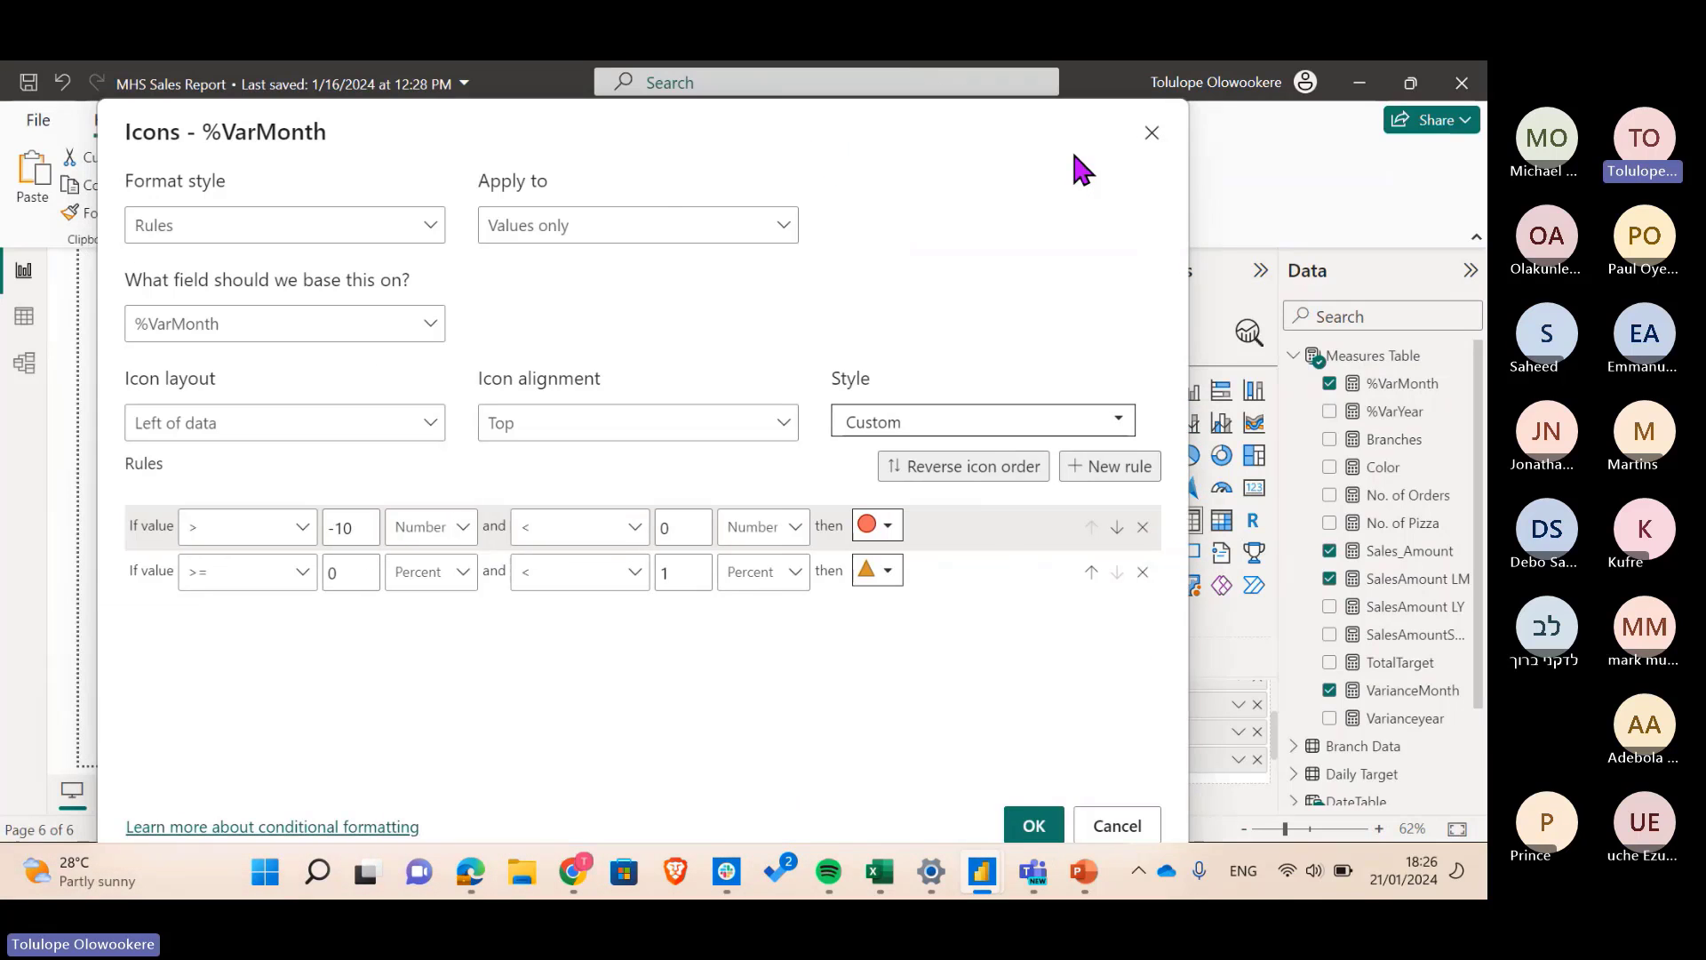
click(887, 572)
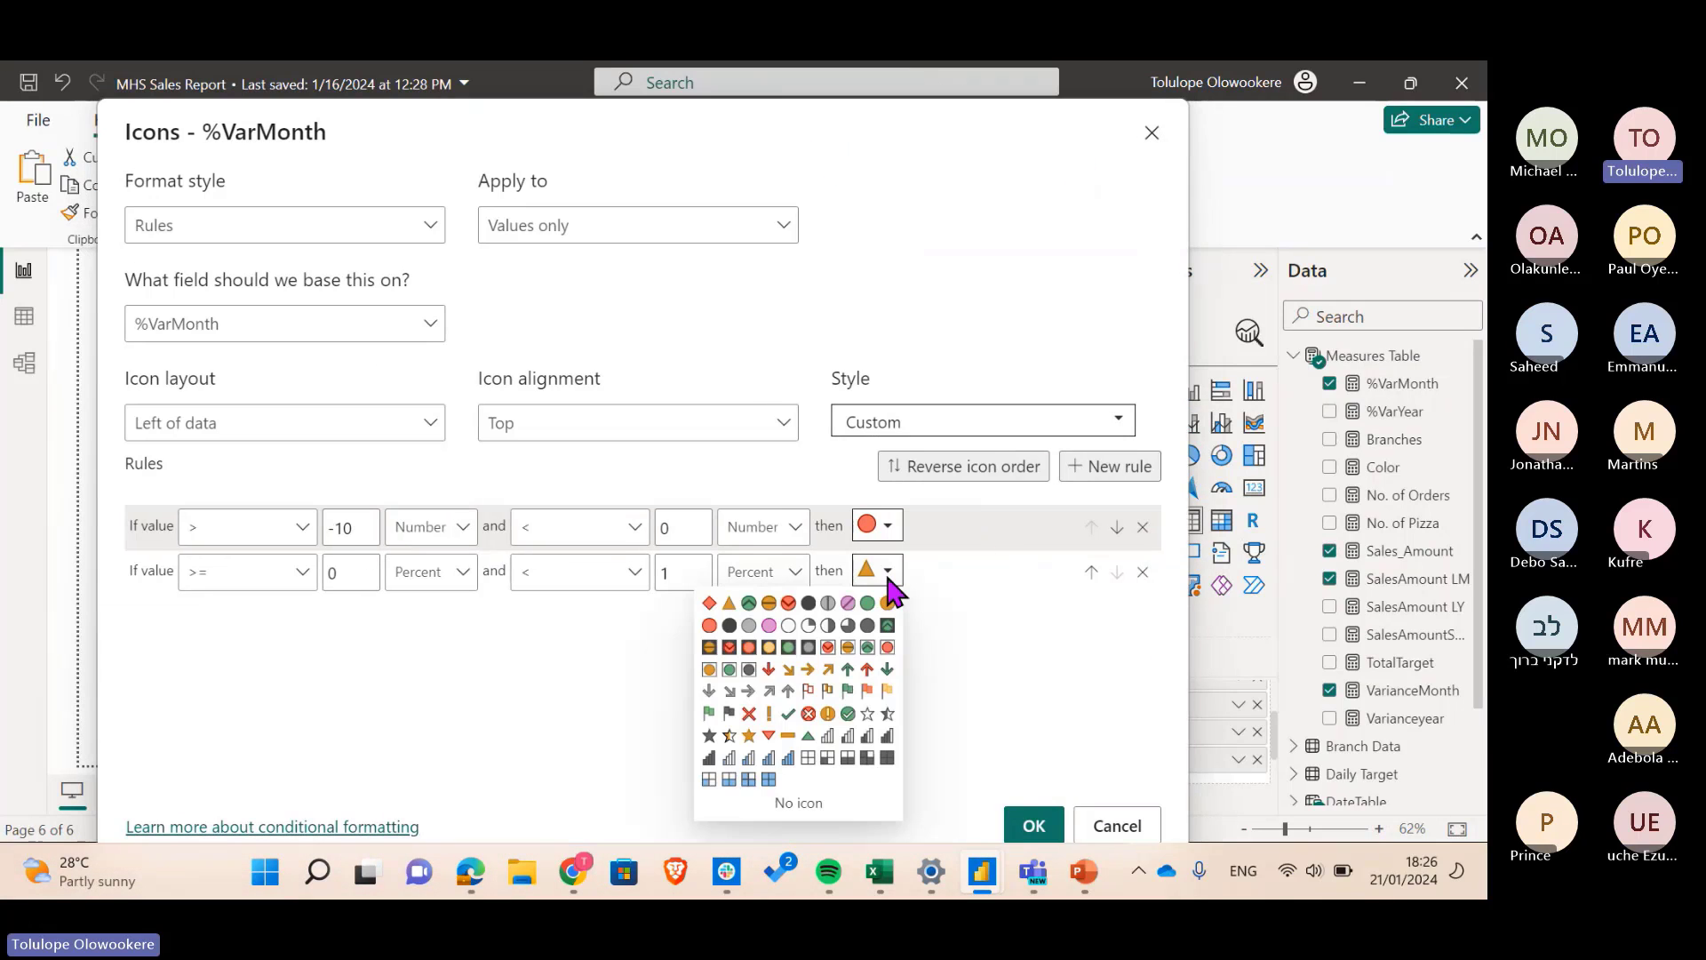
click(868, 605)
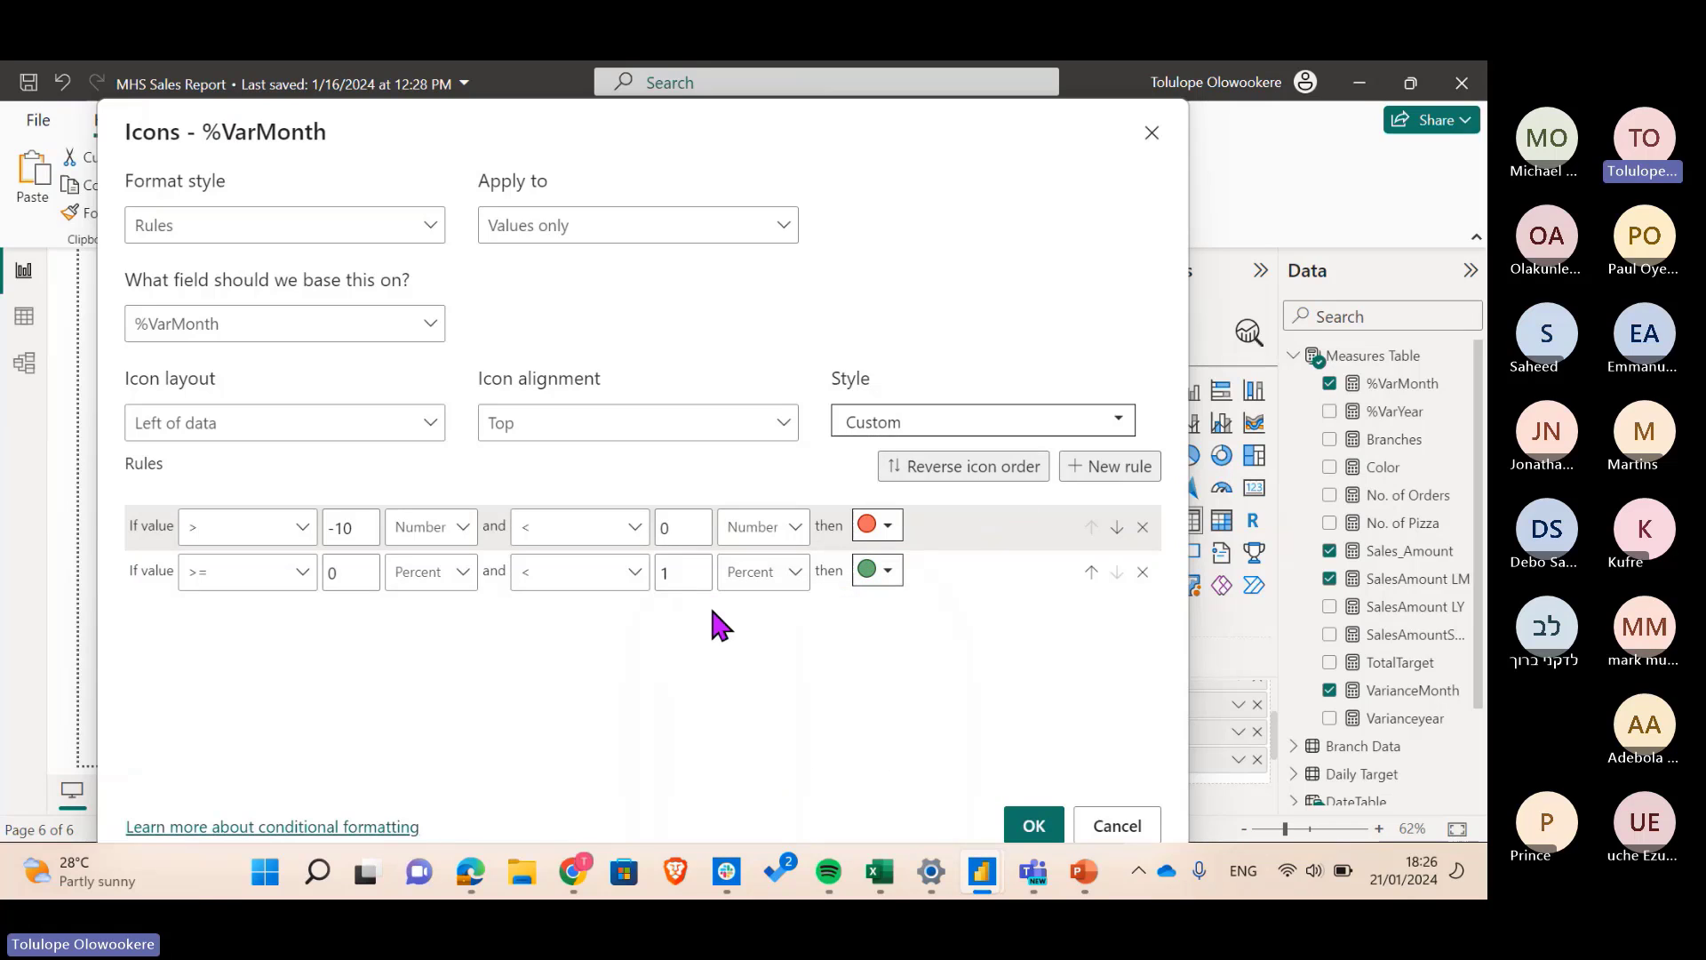
- Make both of rule 2's bounds Numbers and apply the icon rules
drag(1011, 134, 1110, 88)
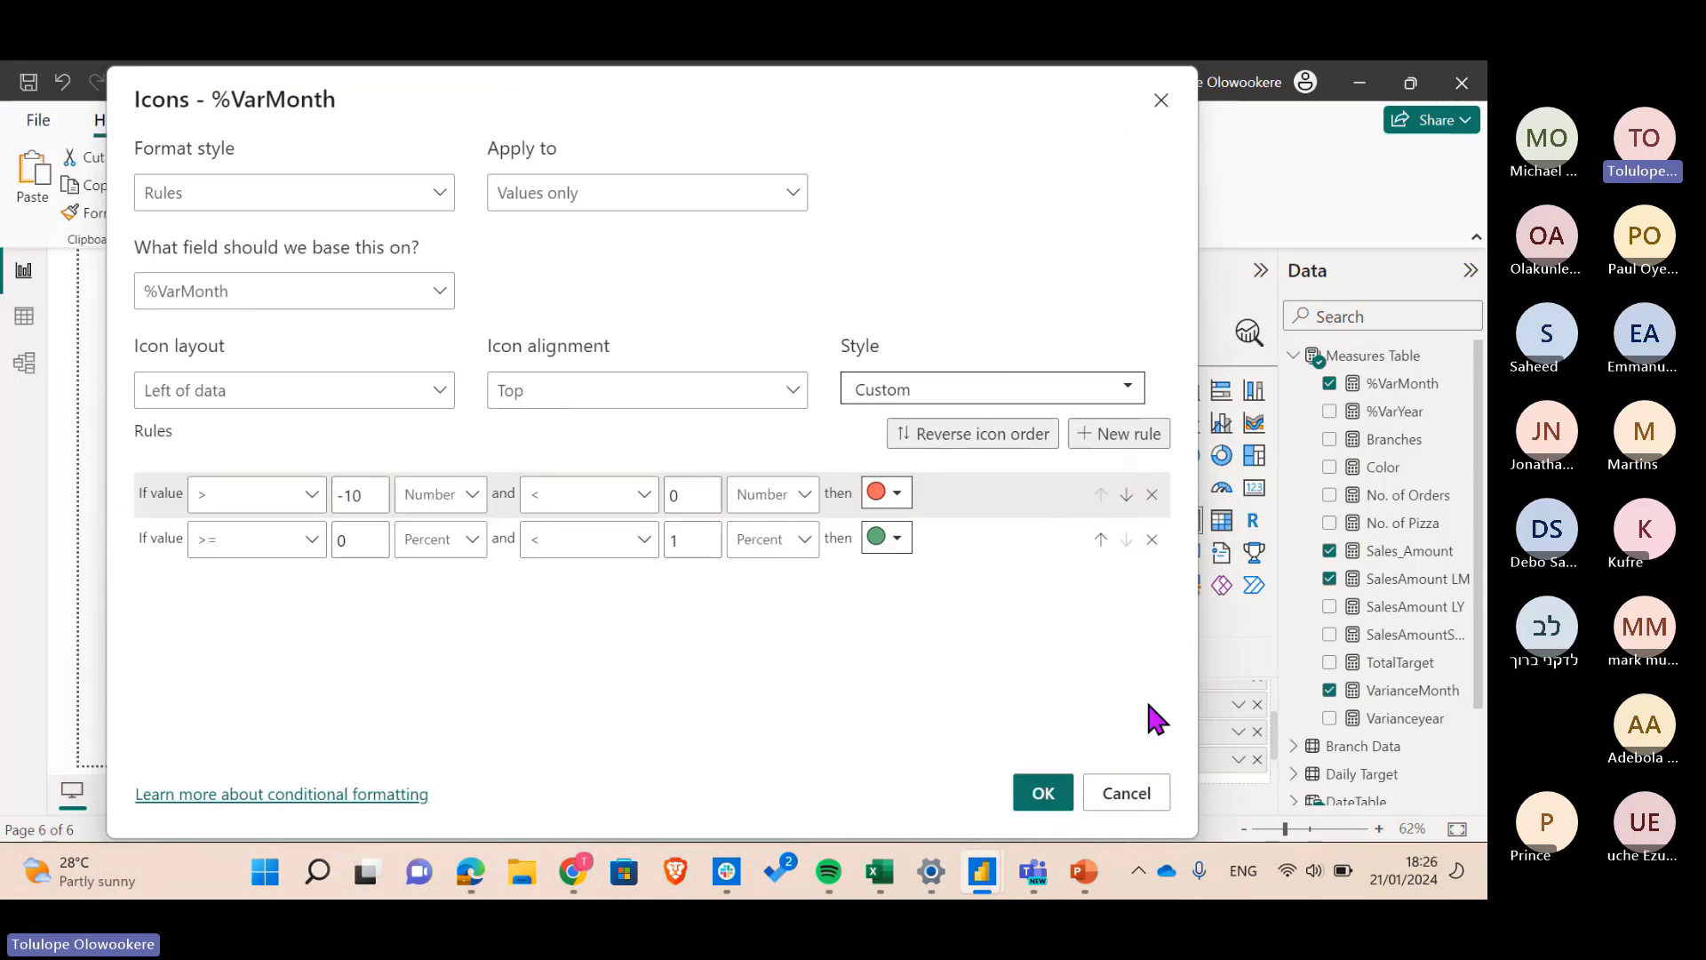
click(400, 544)
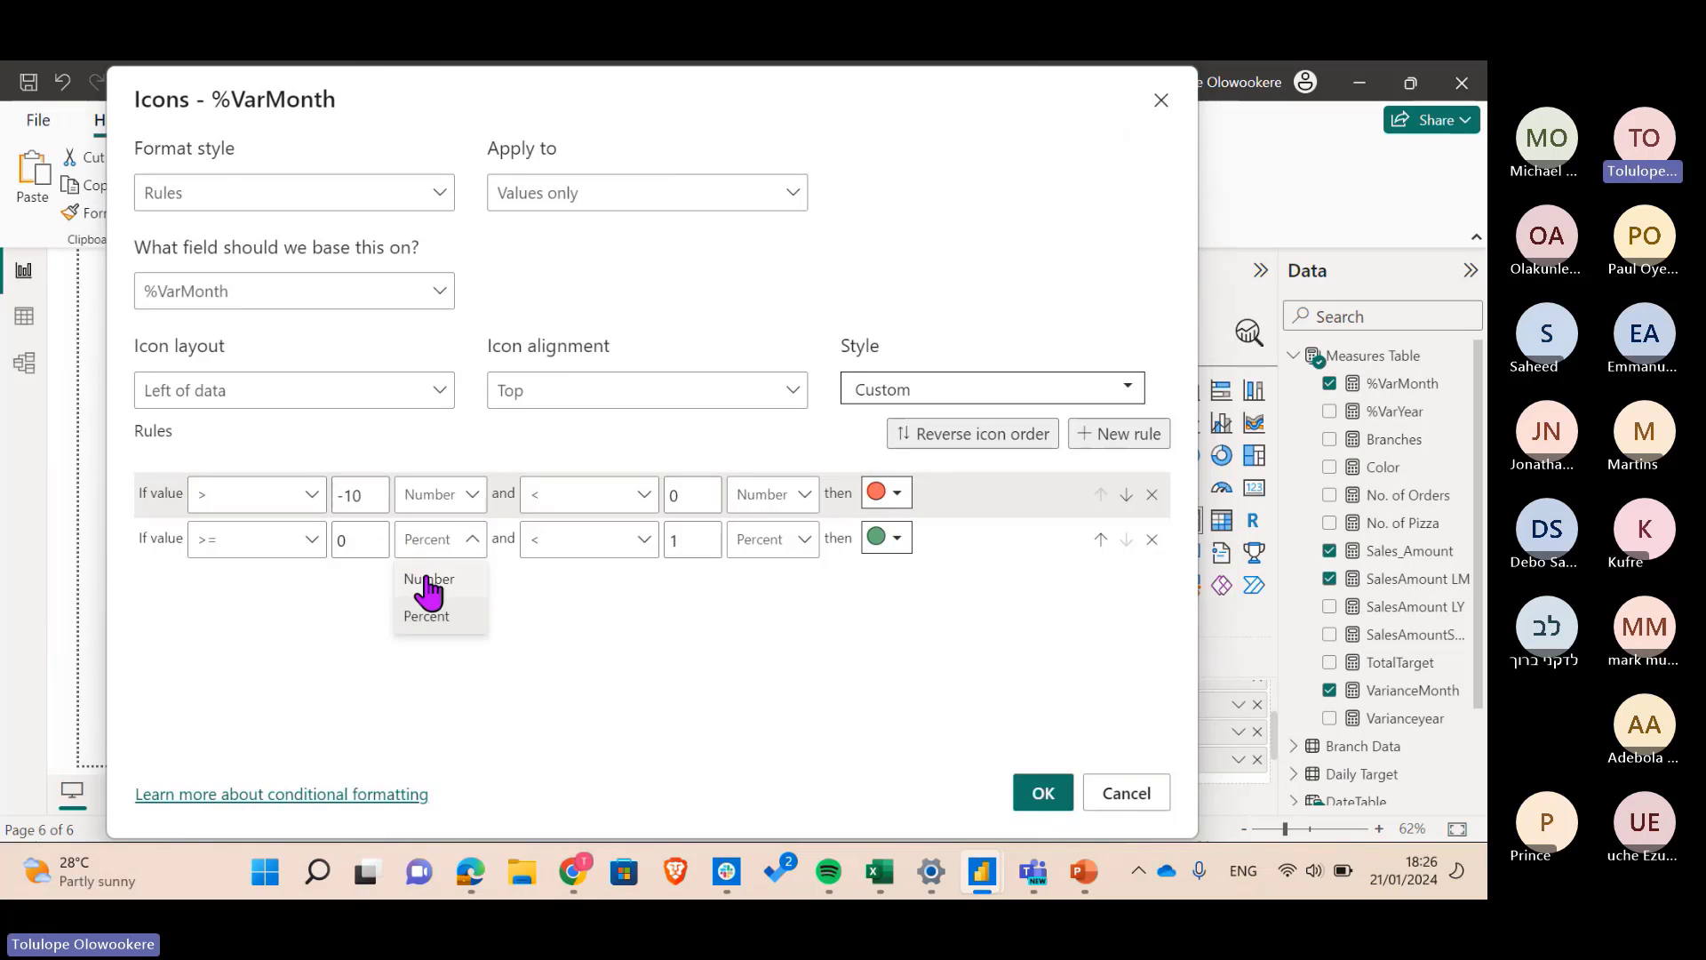
click(427, 579)
click(771, 544)
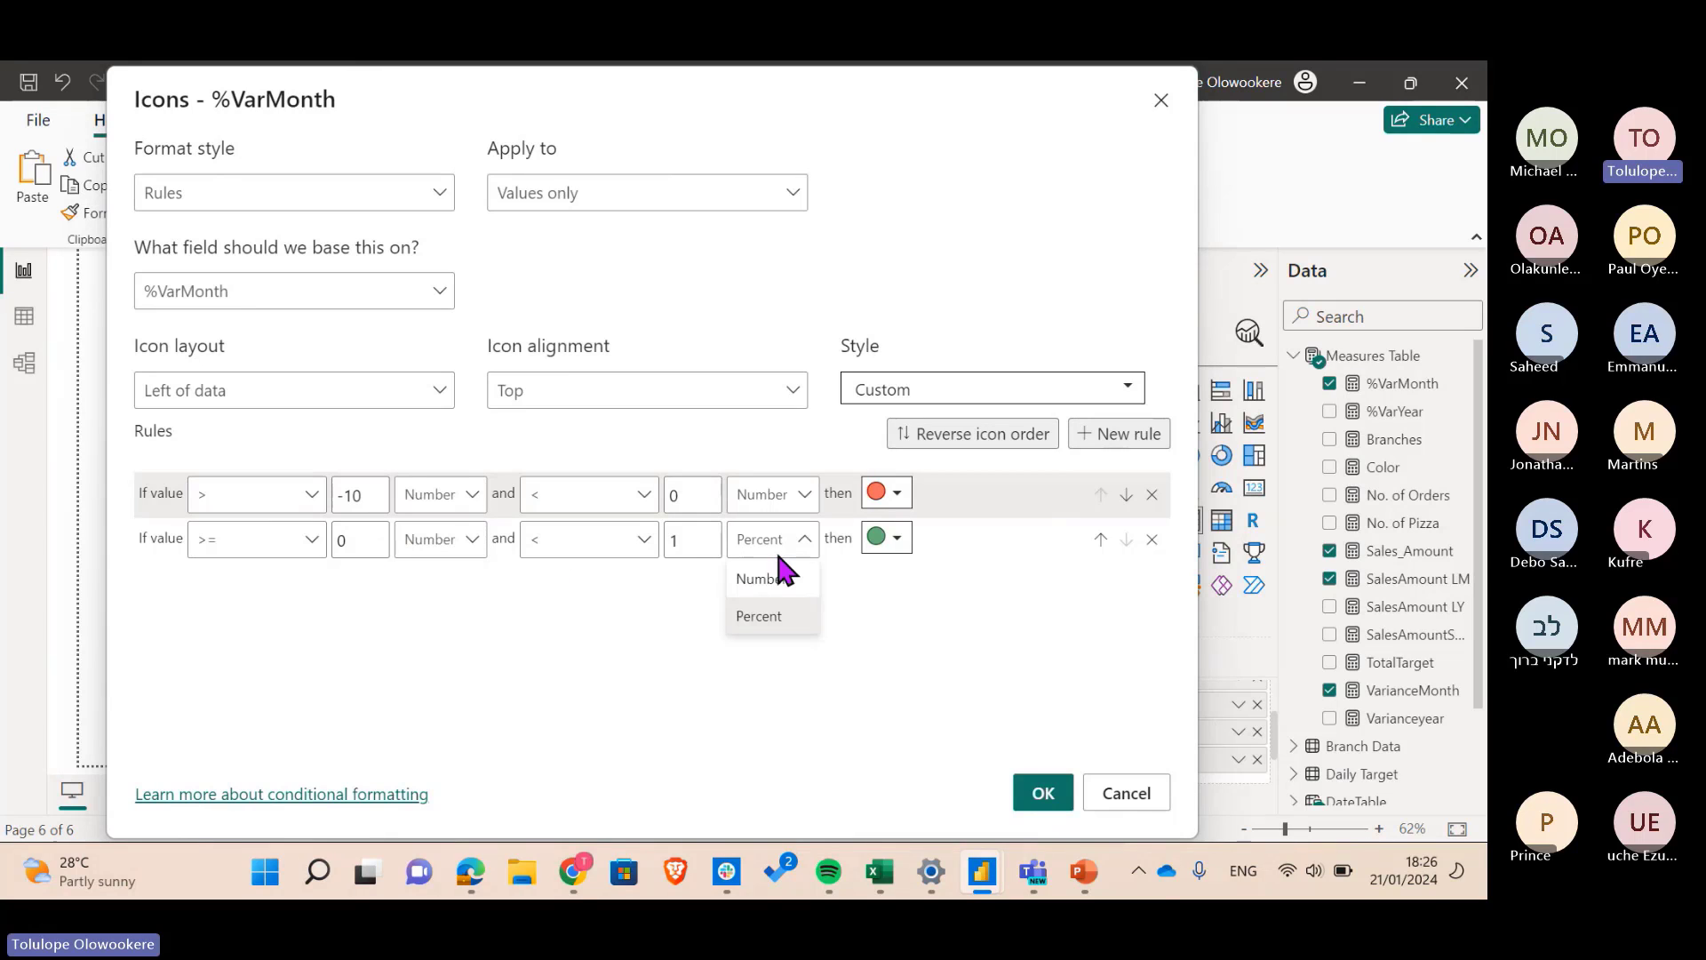
click(795, 582)
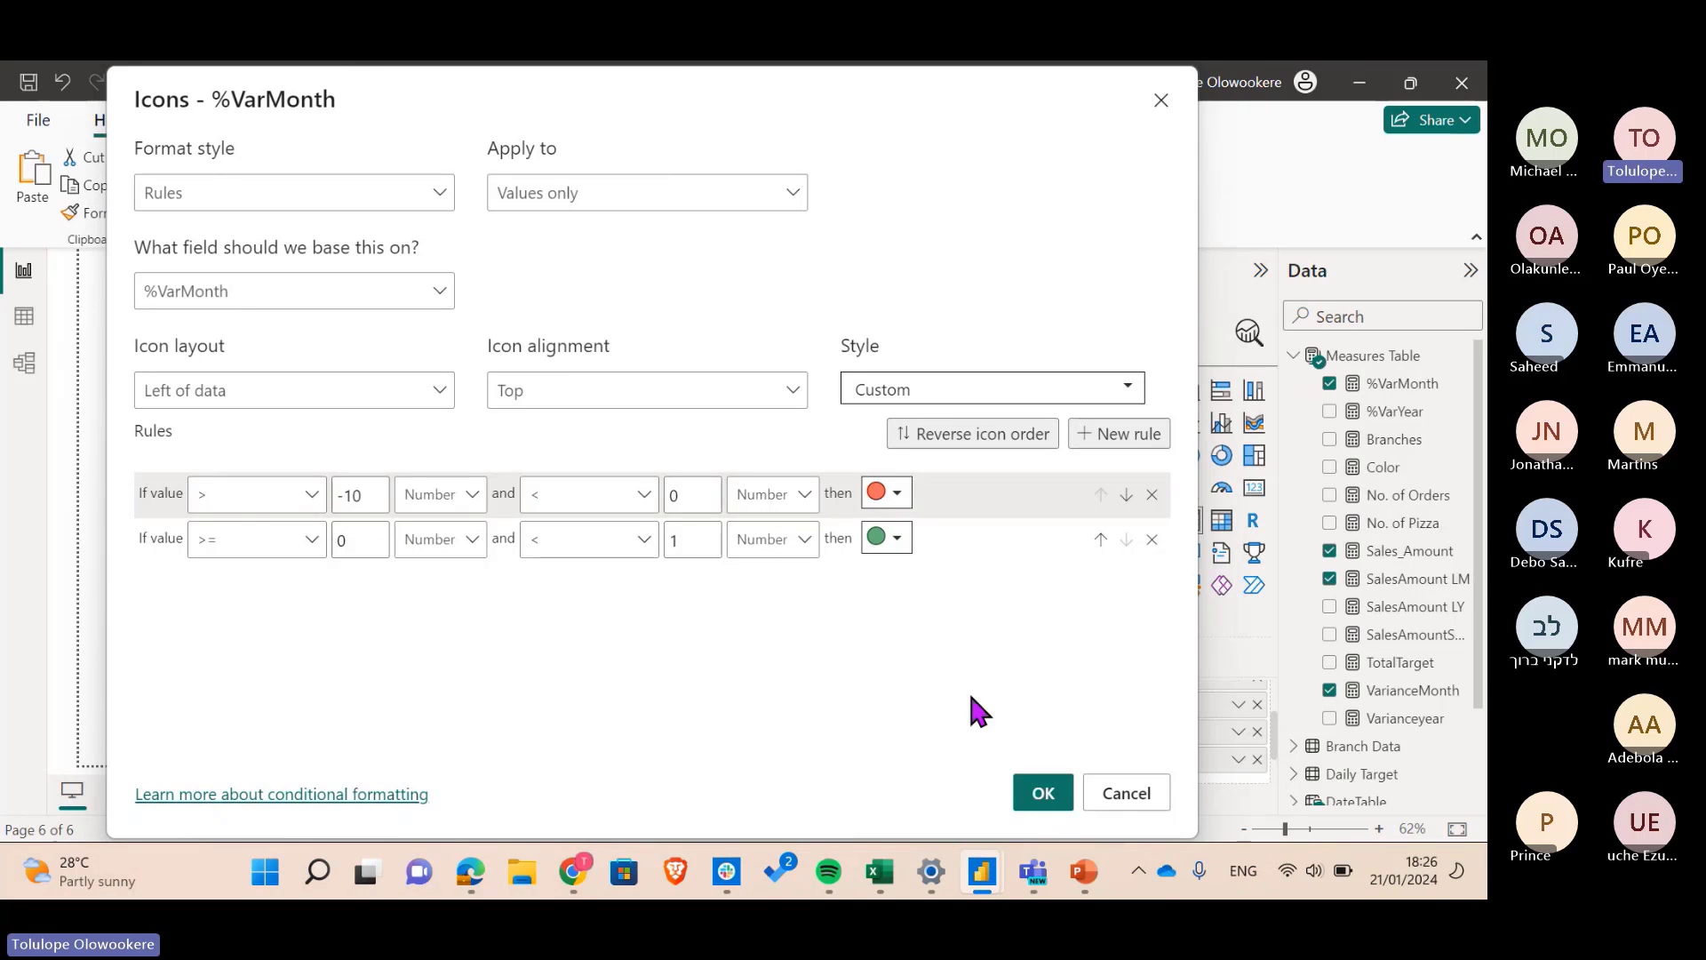
click(1039, 799)
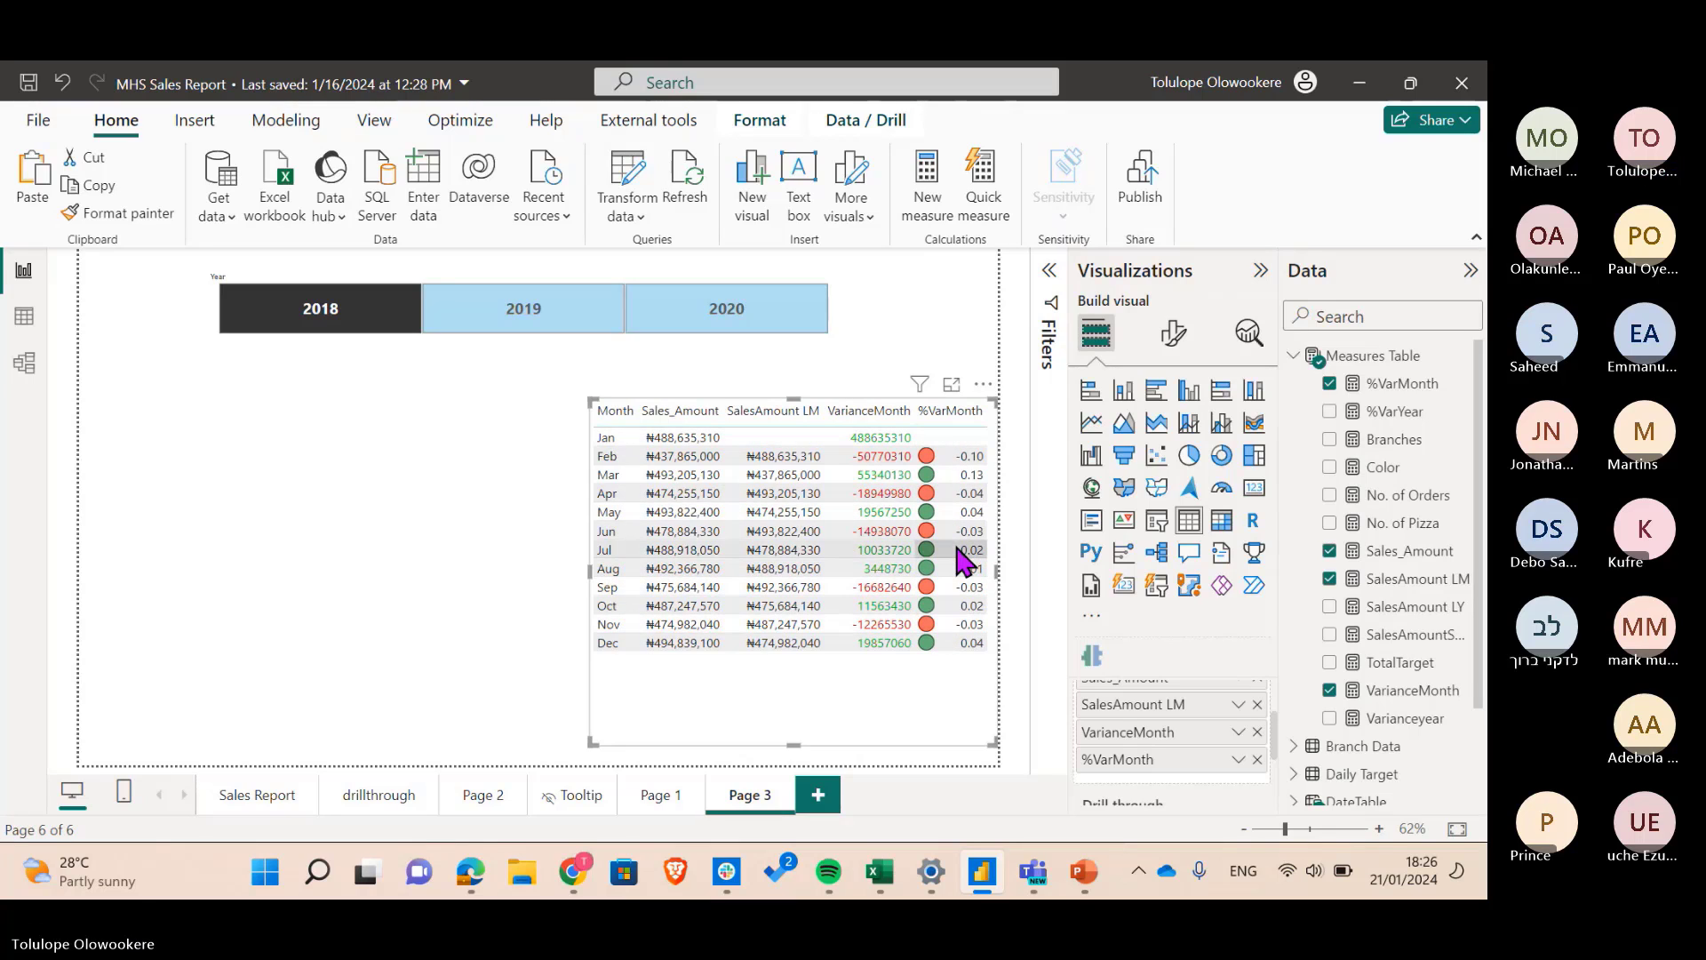
- Zoom the report page out and back in to review the month table's coloured values and icons
scroll(960, 571, up, 2)
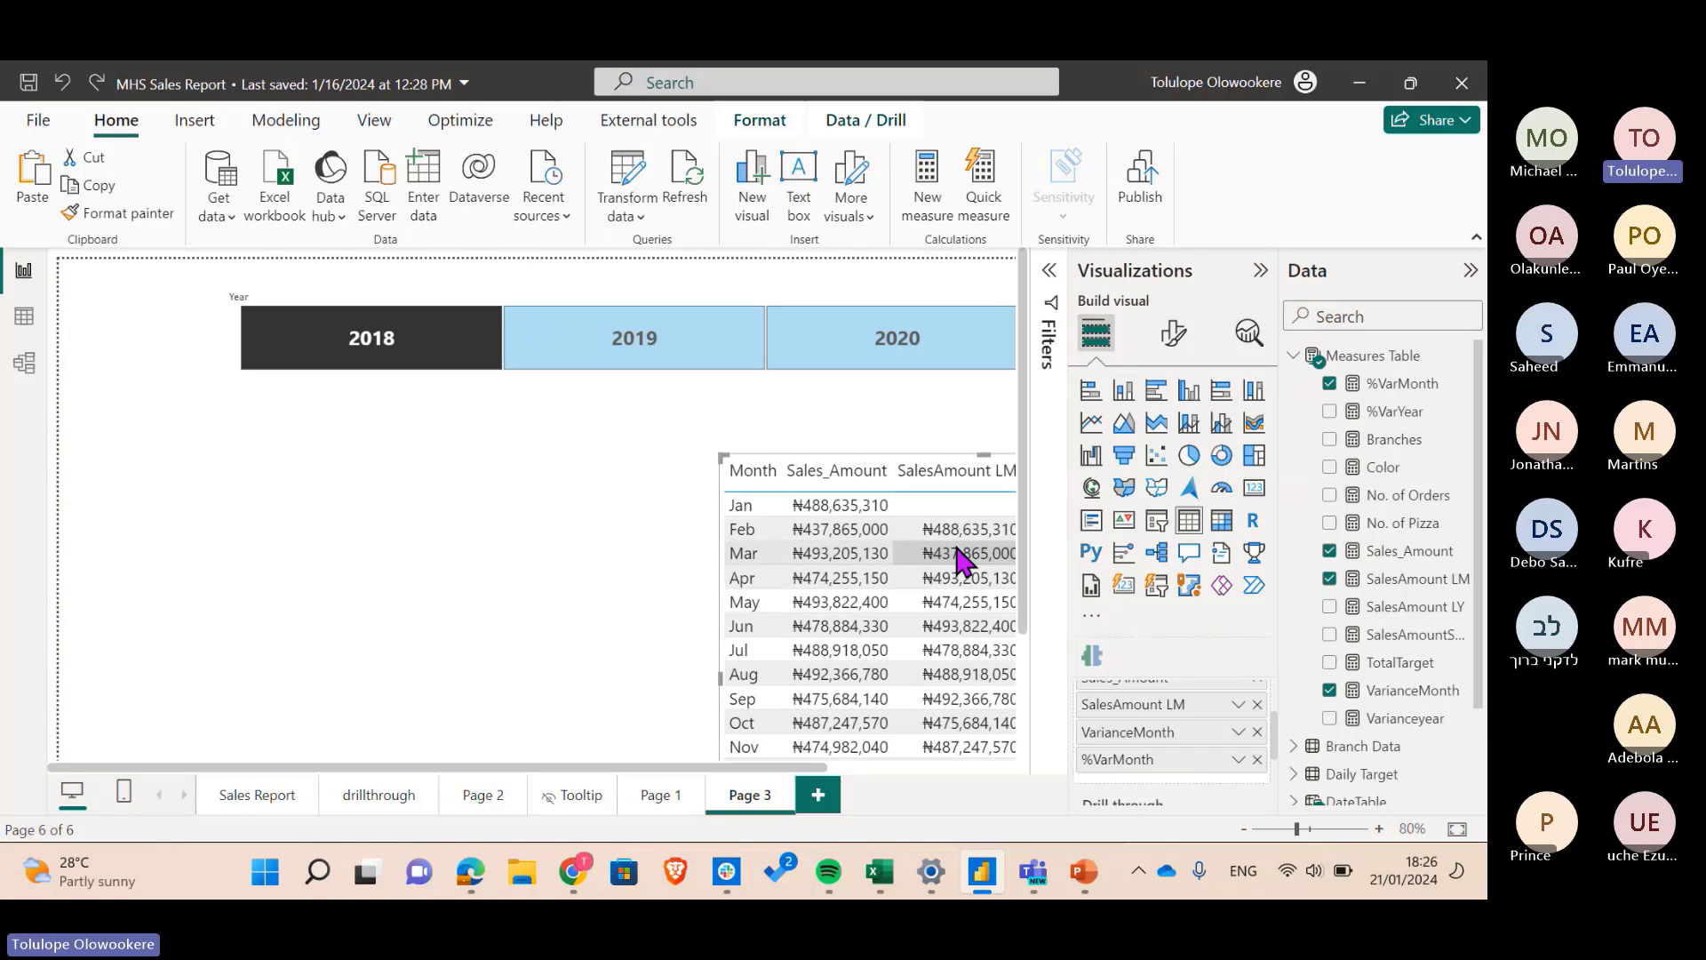
click(1281, 830)
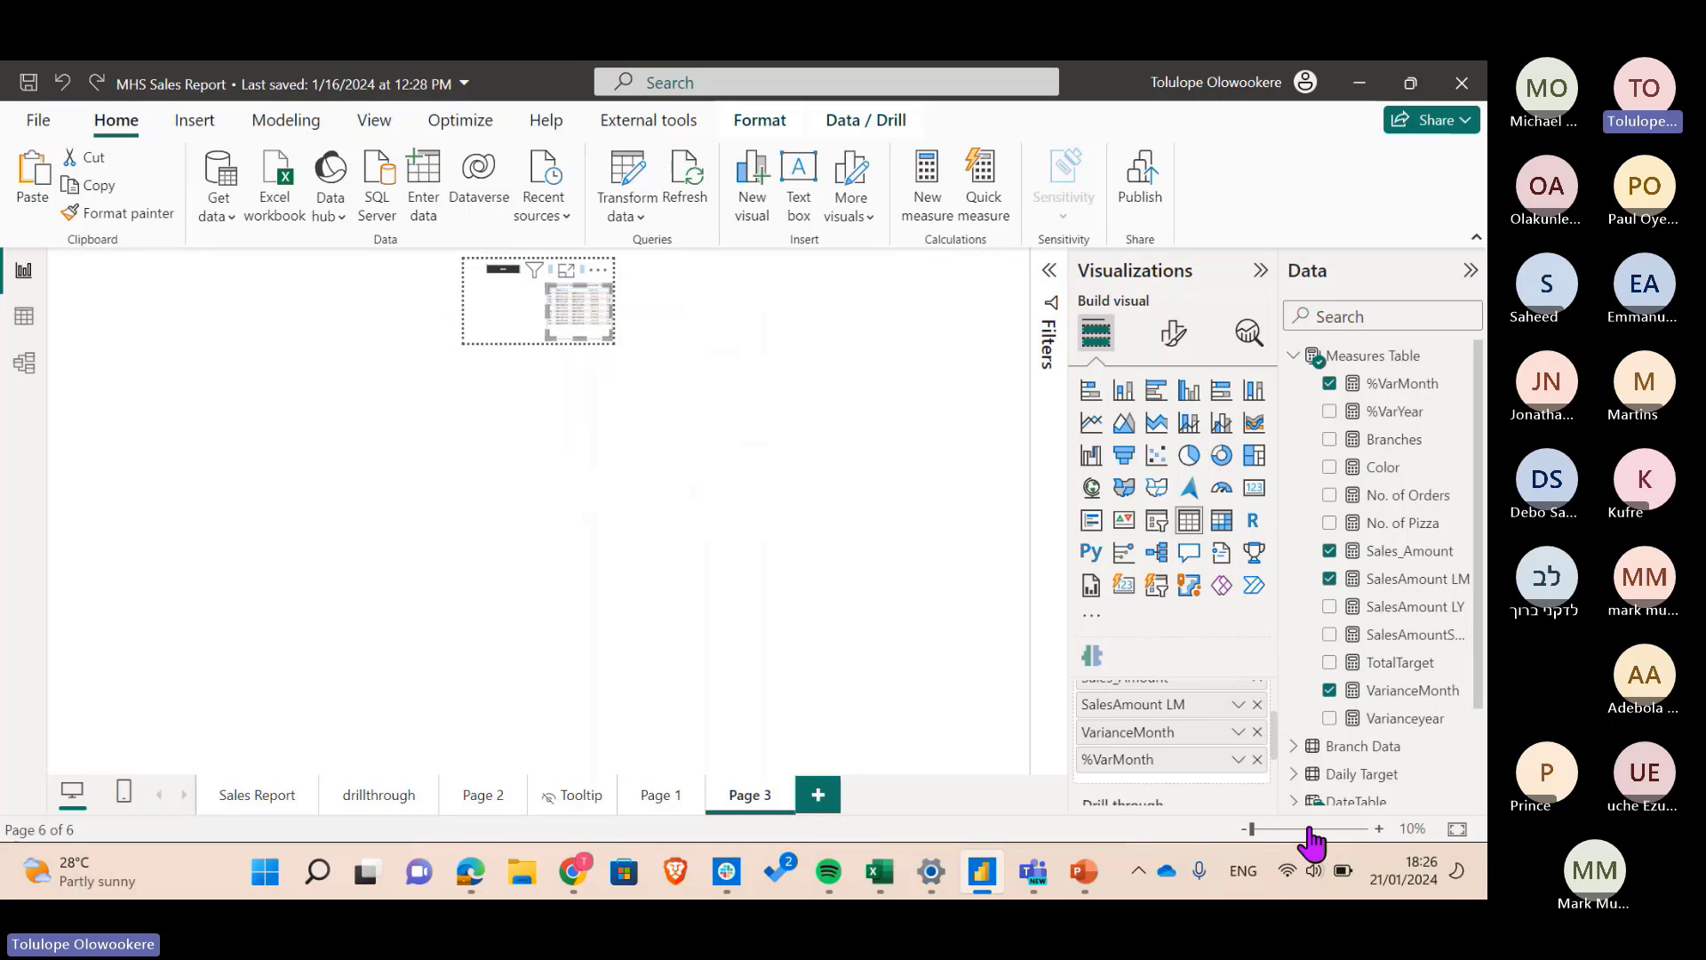
click(1308, 830)
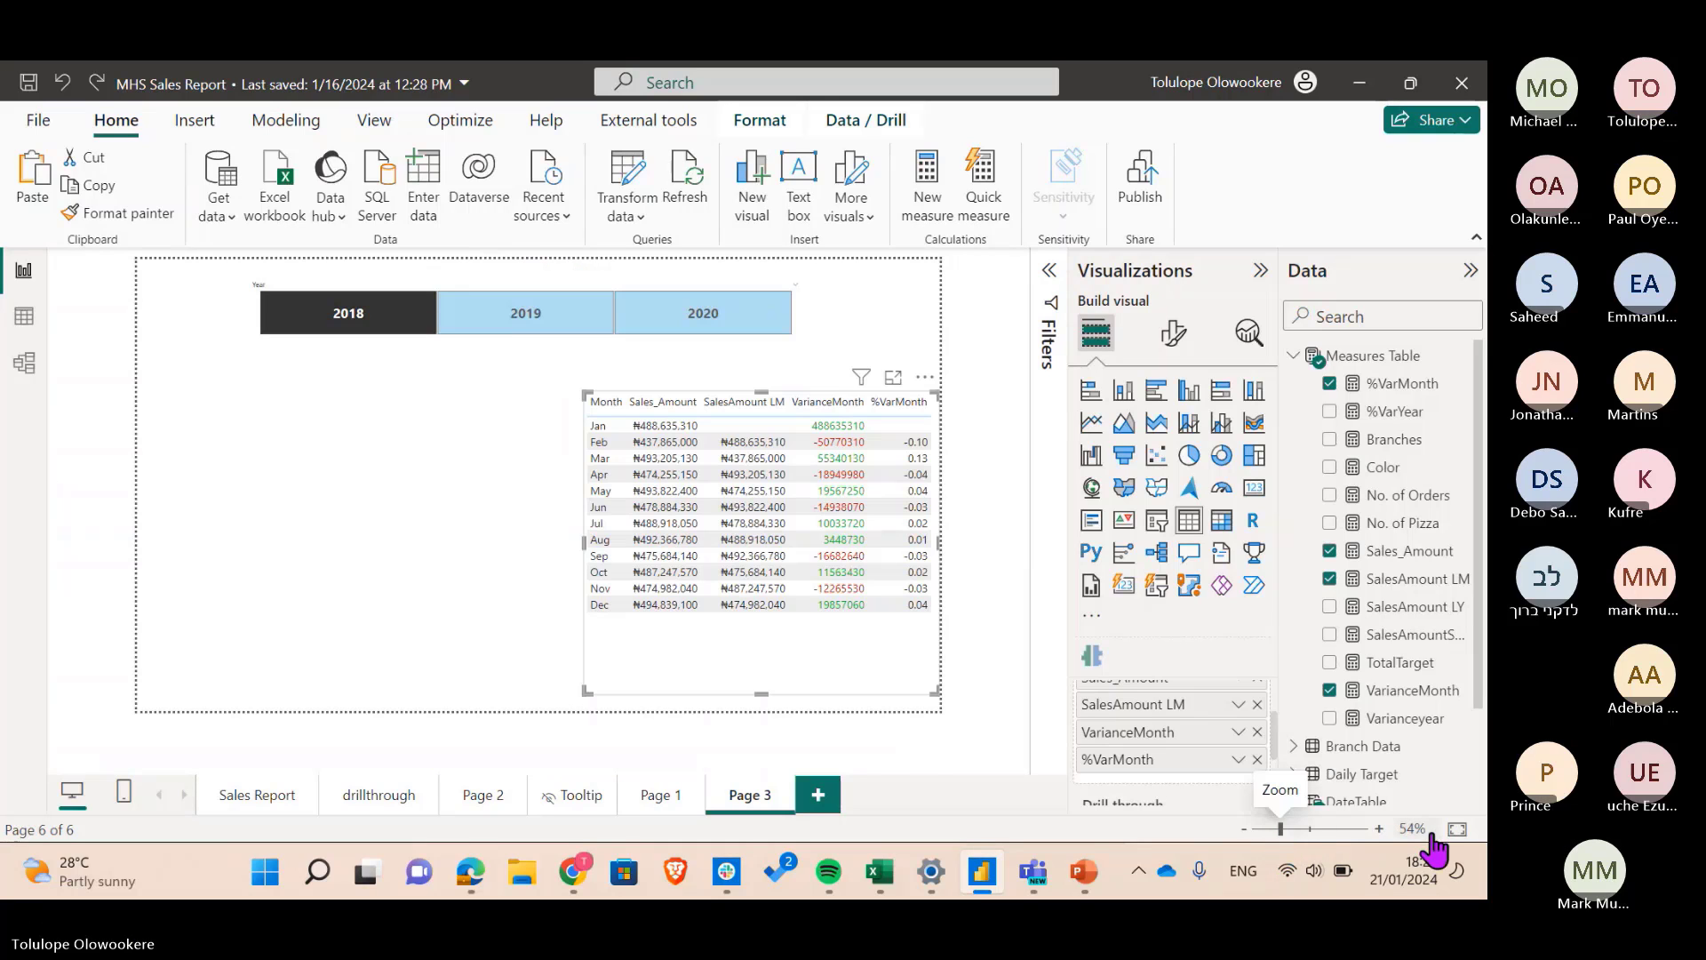
scroll(880, 577, up, 1)
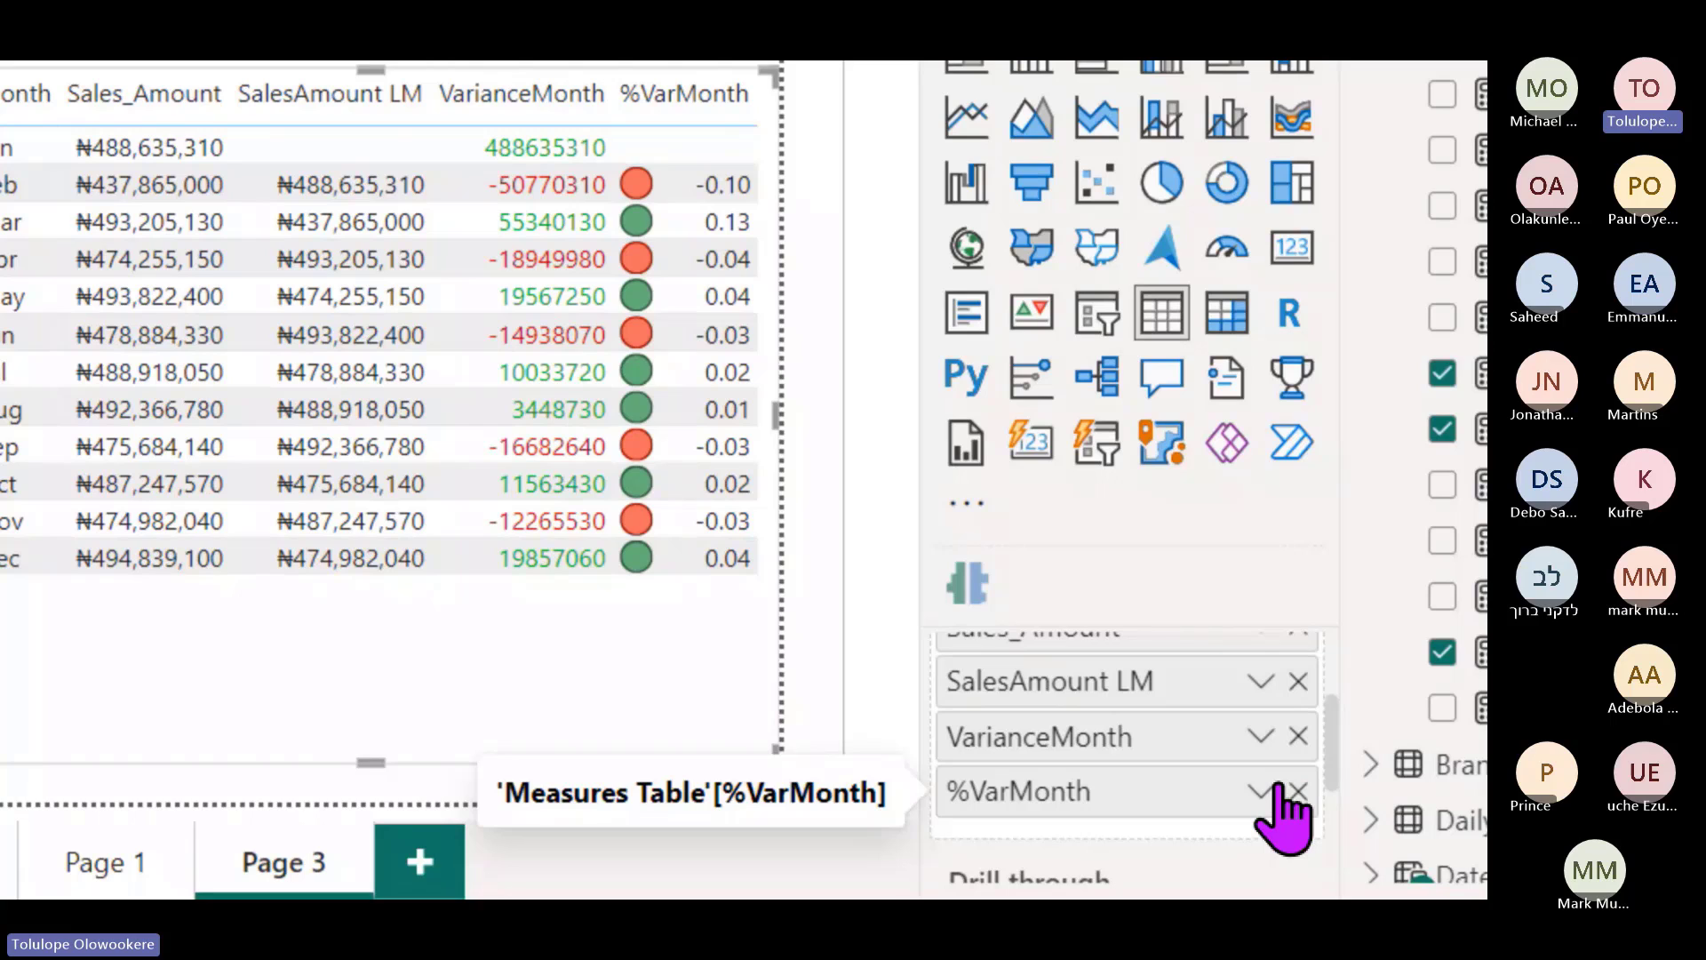
- Set the %VarMonth icon layout to Icon only, hiding the percentage numbers
click(1260, 790)
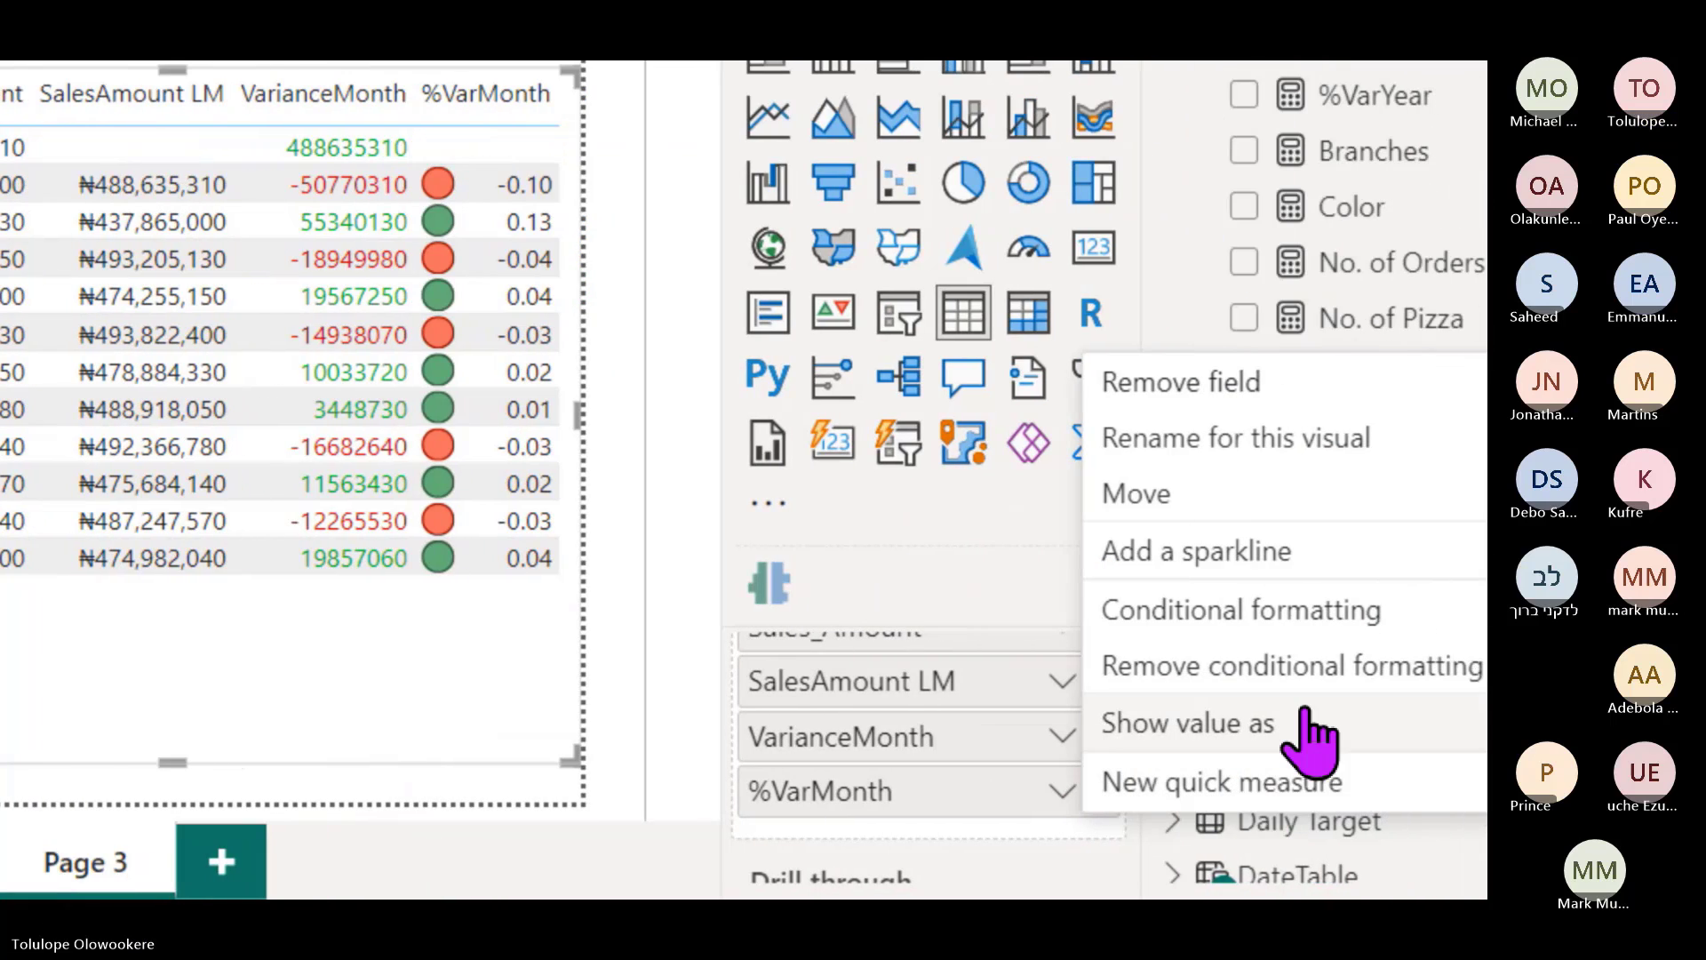
mouse_move(1091, 609)
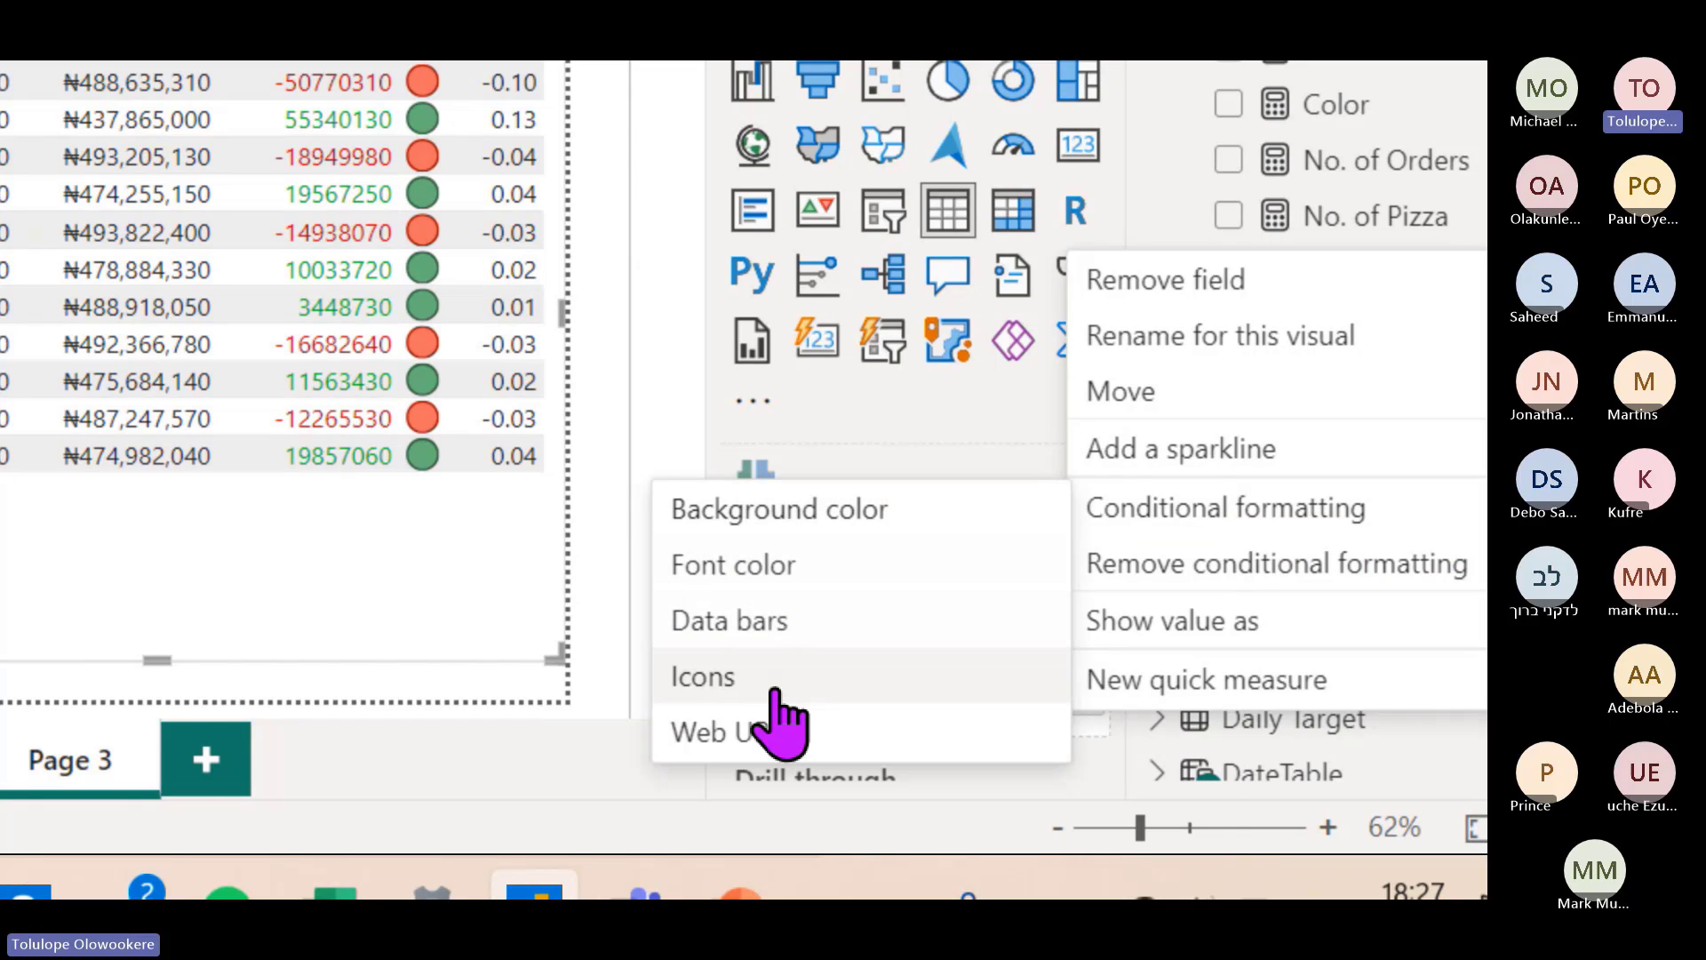
click(773, 691)
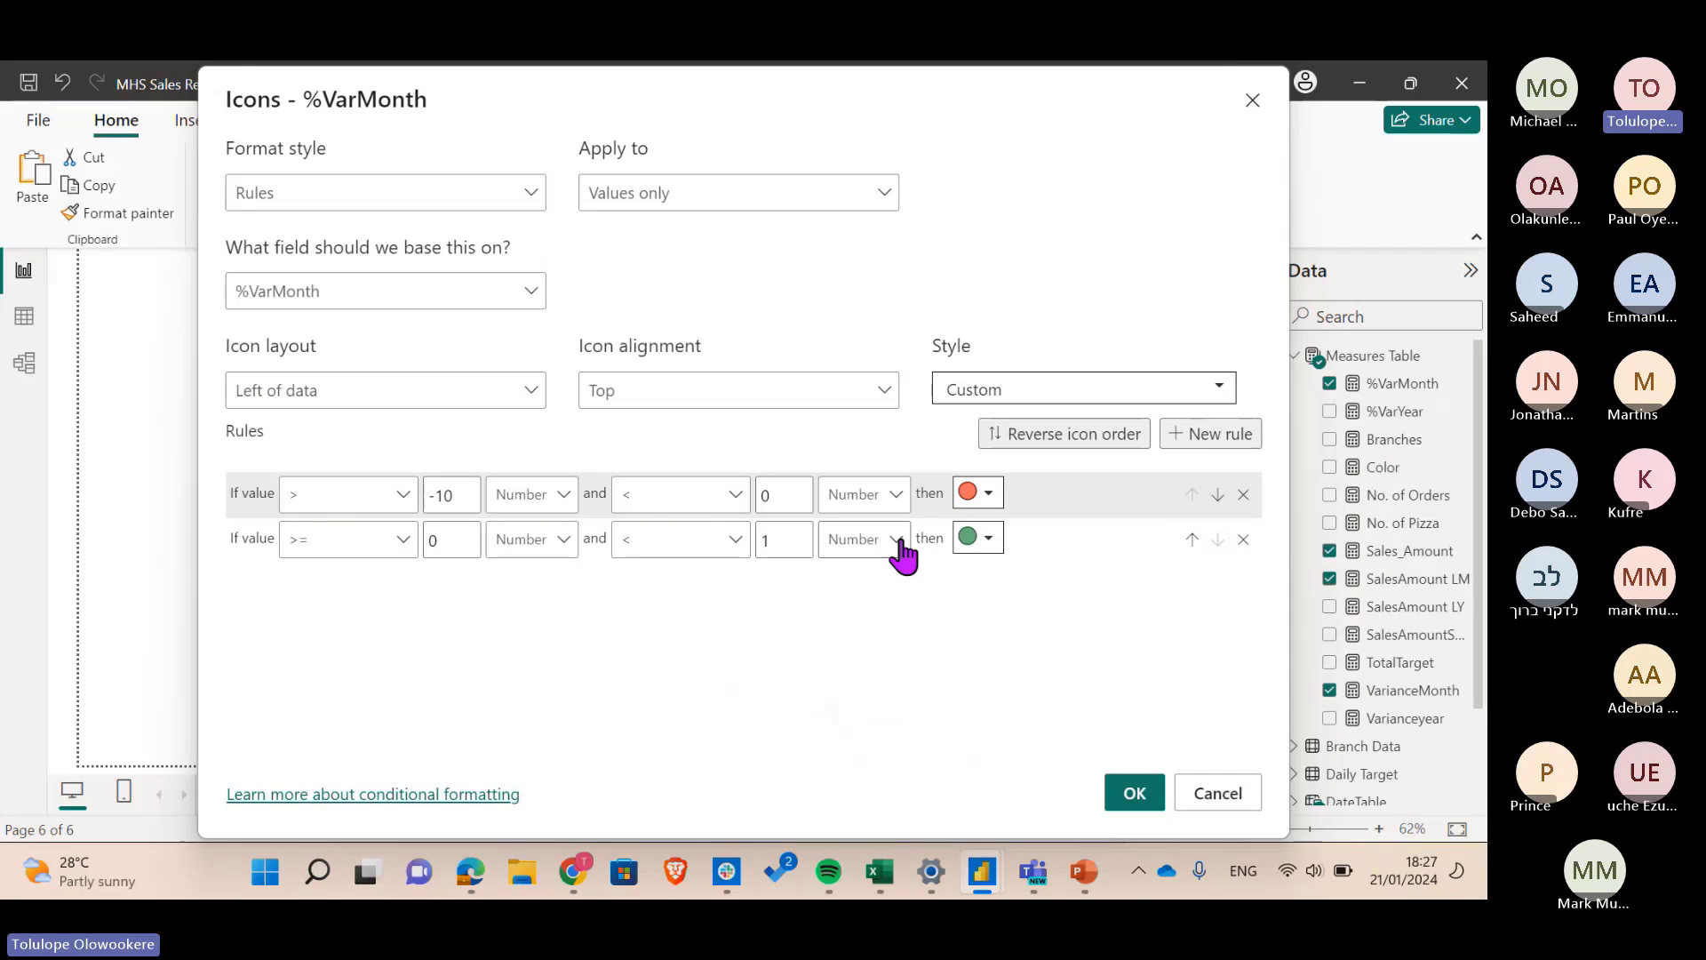
click(330, 391)
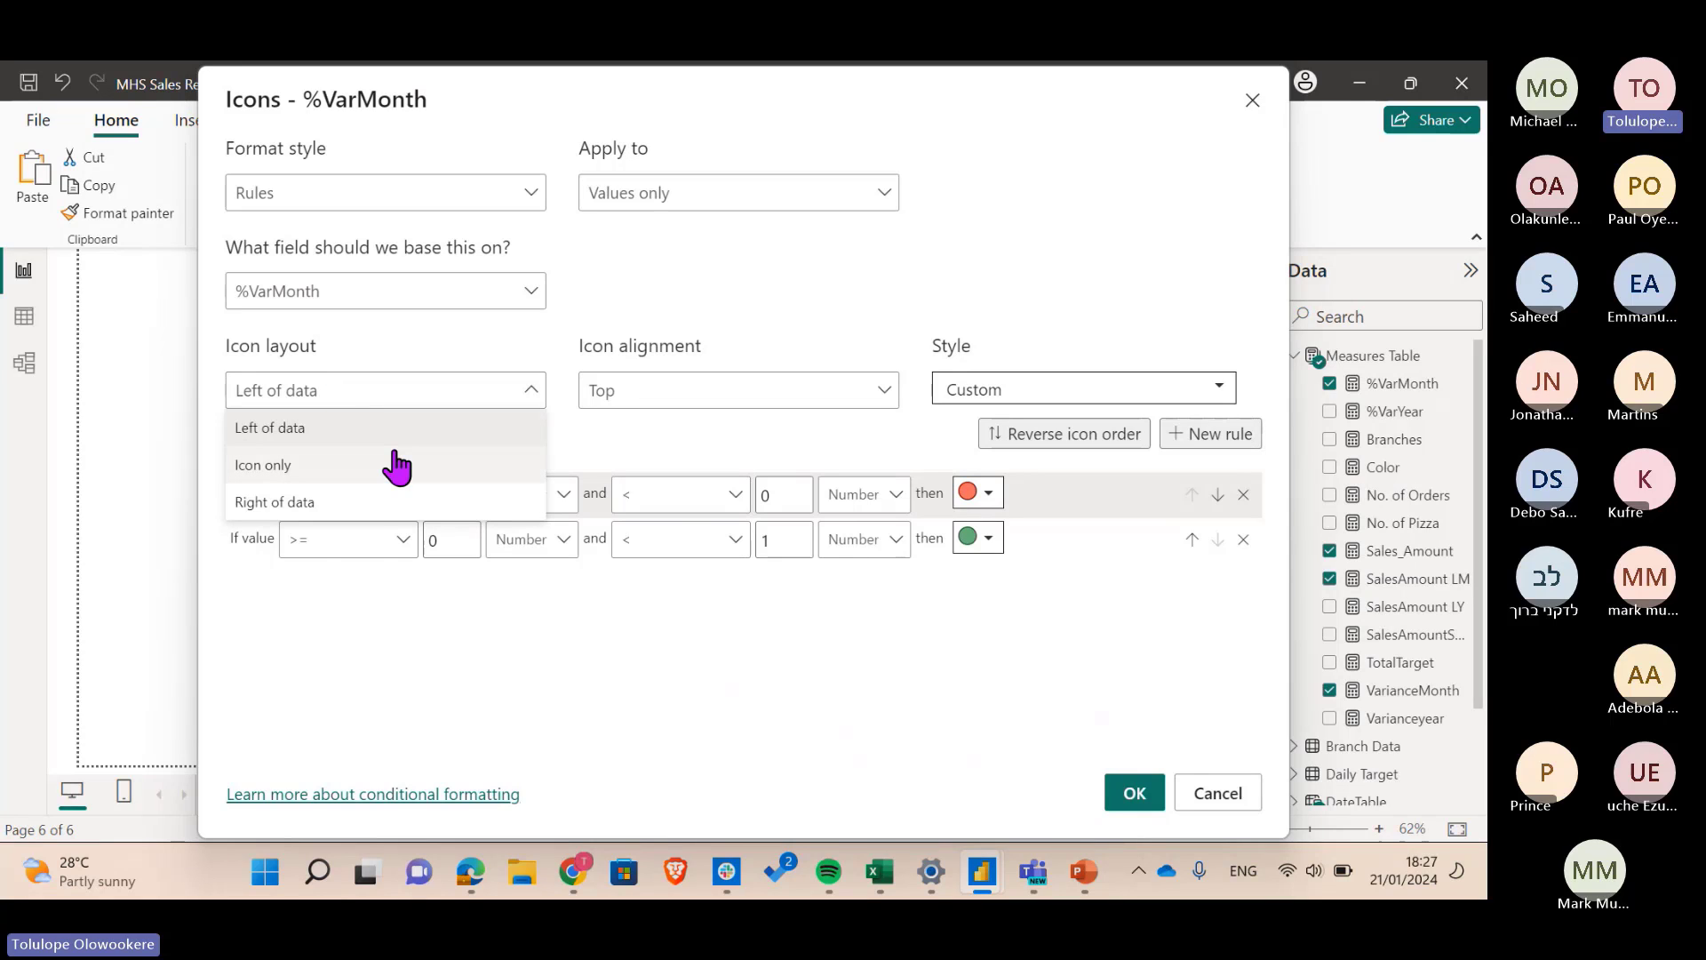
click(364, 372)
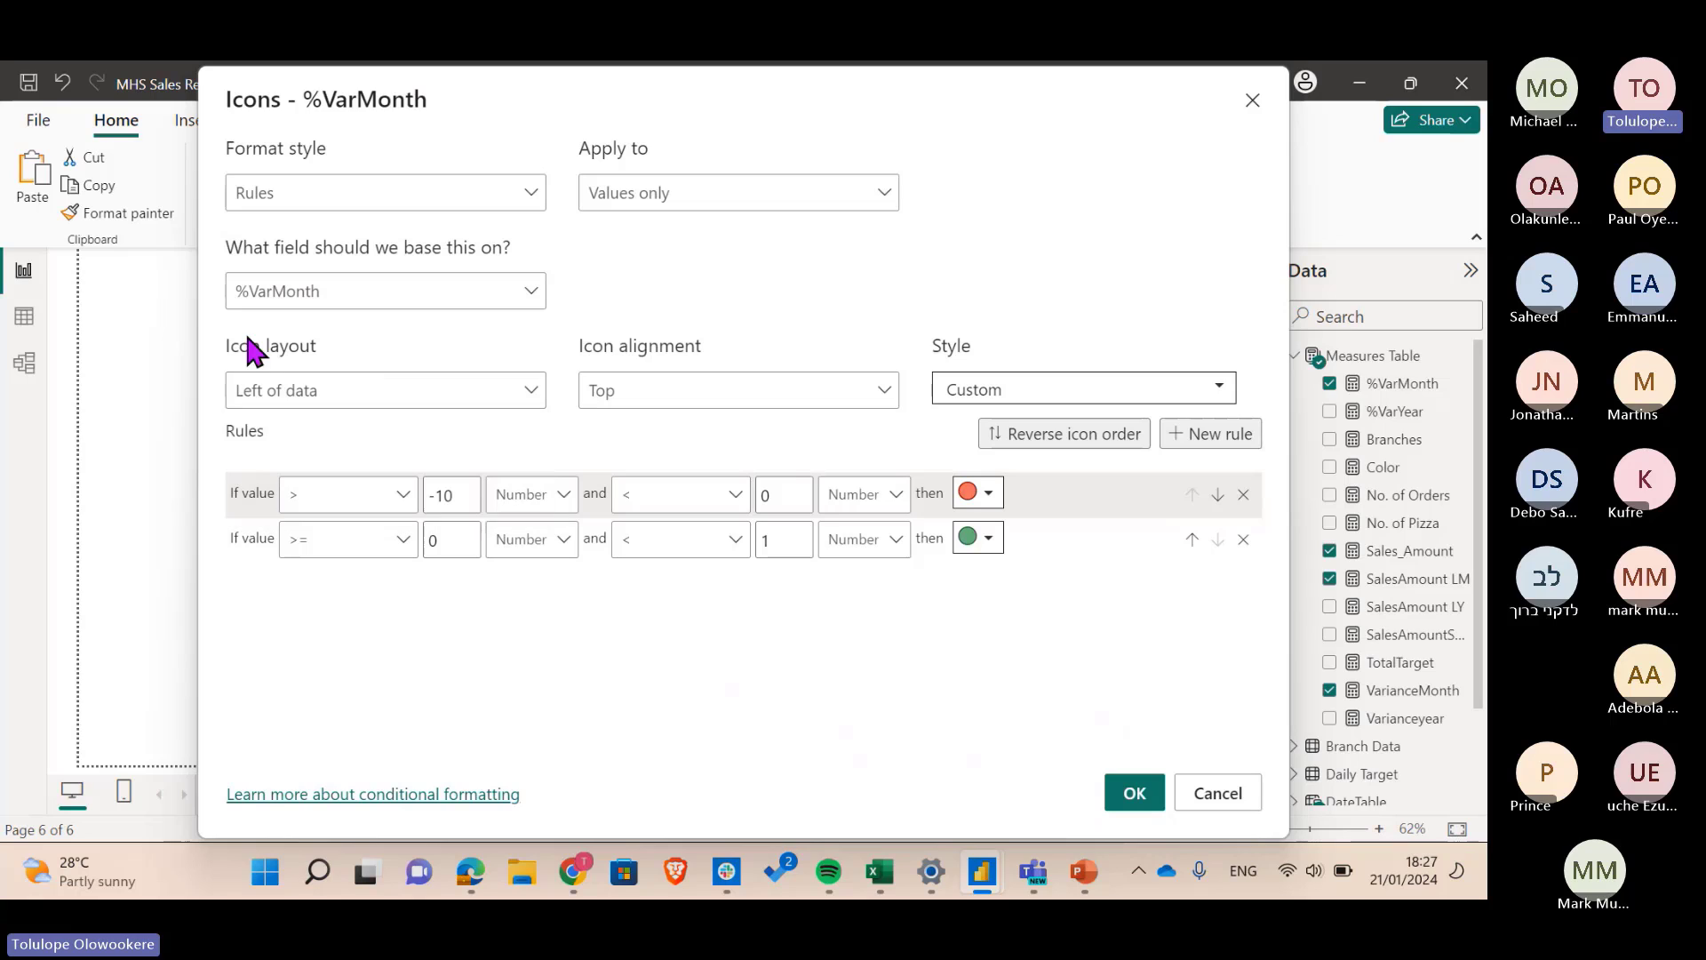
click(277, 396)
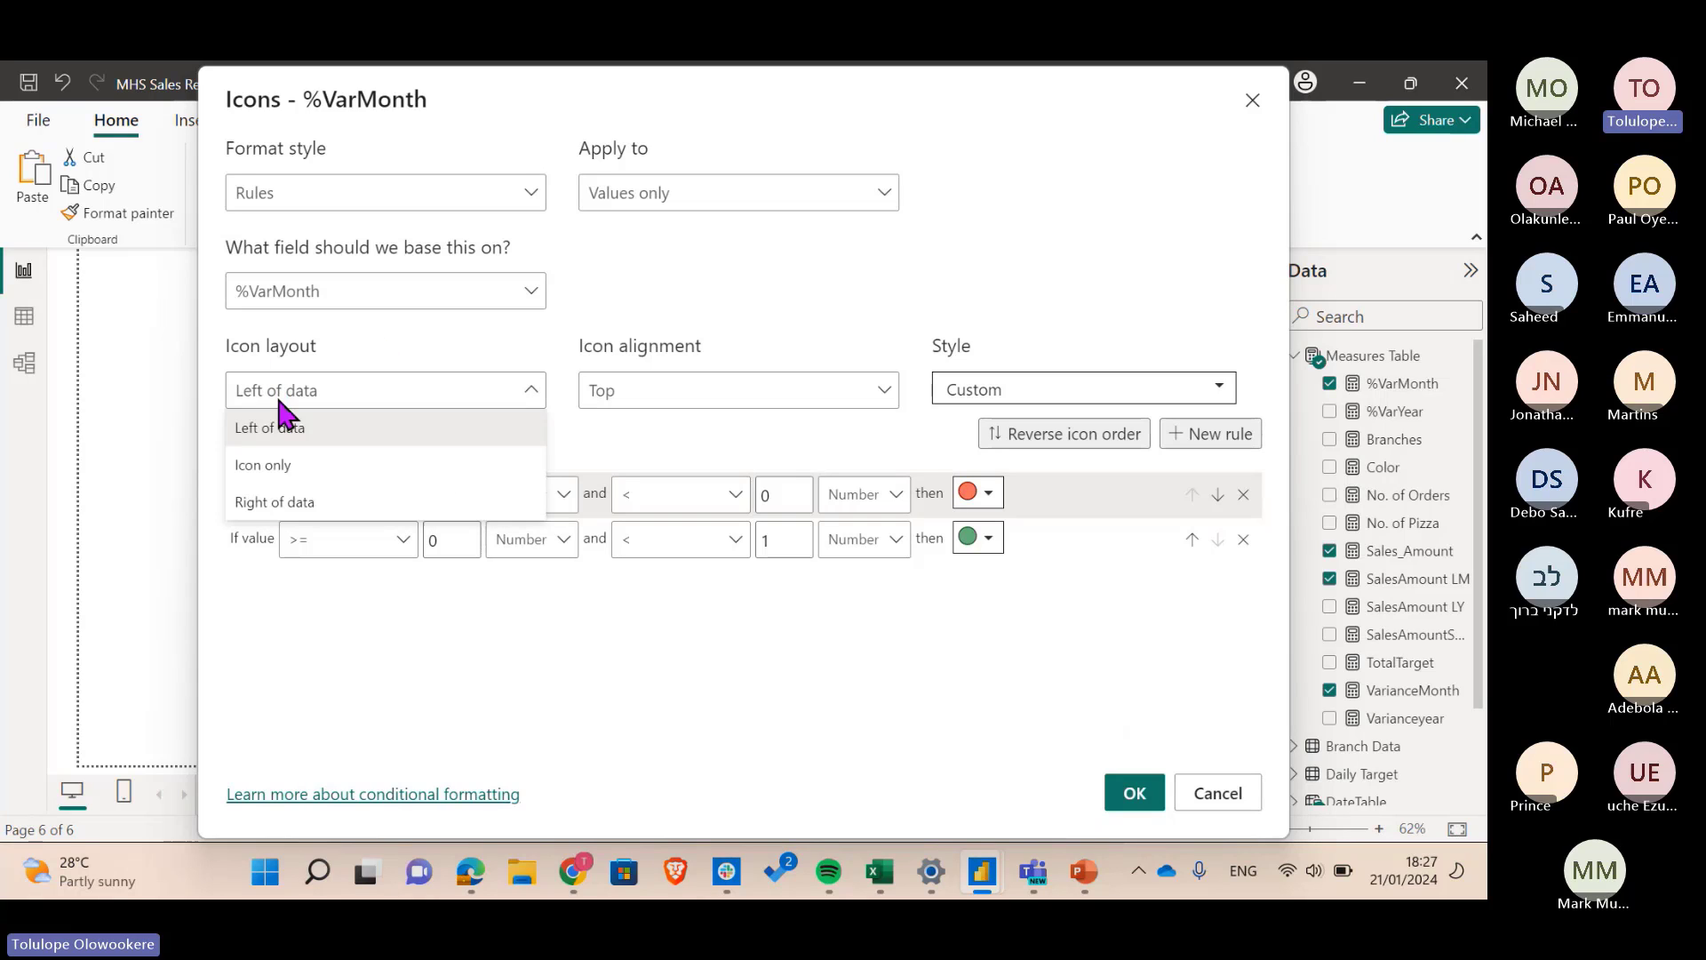
click(316, 465)
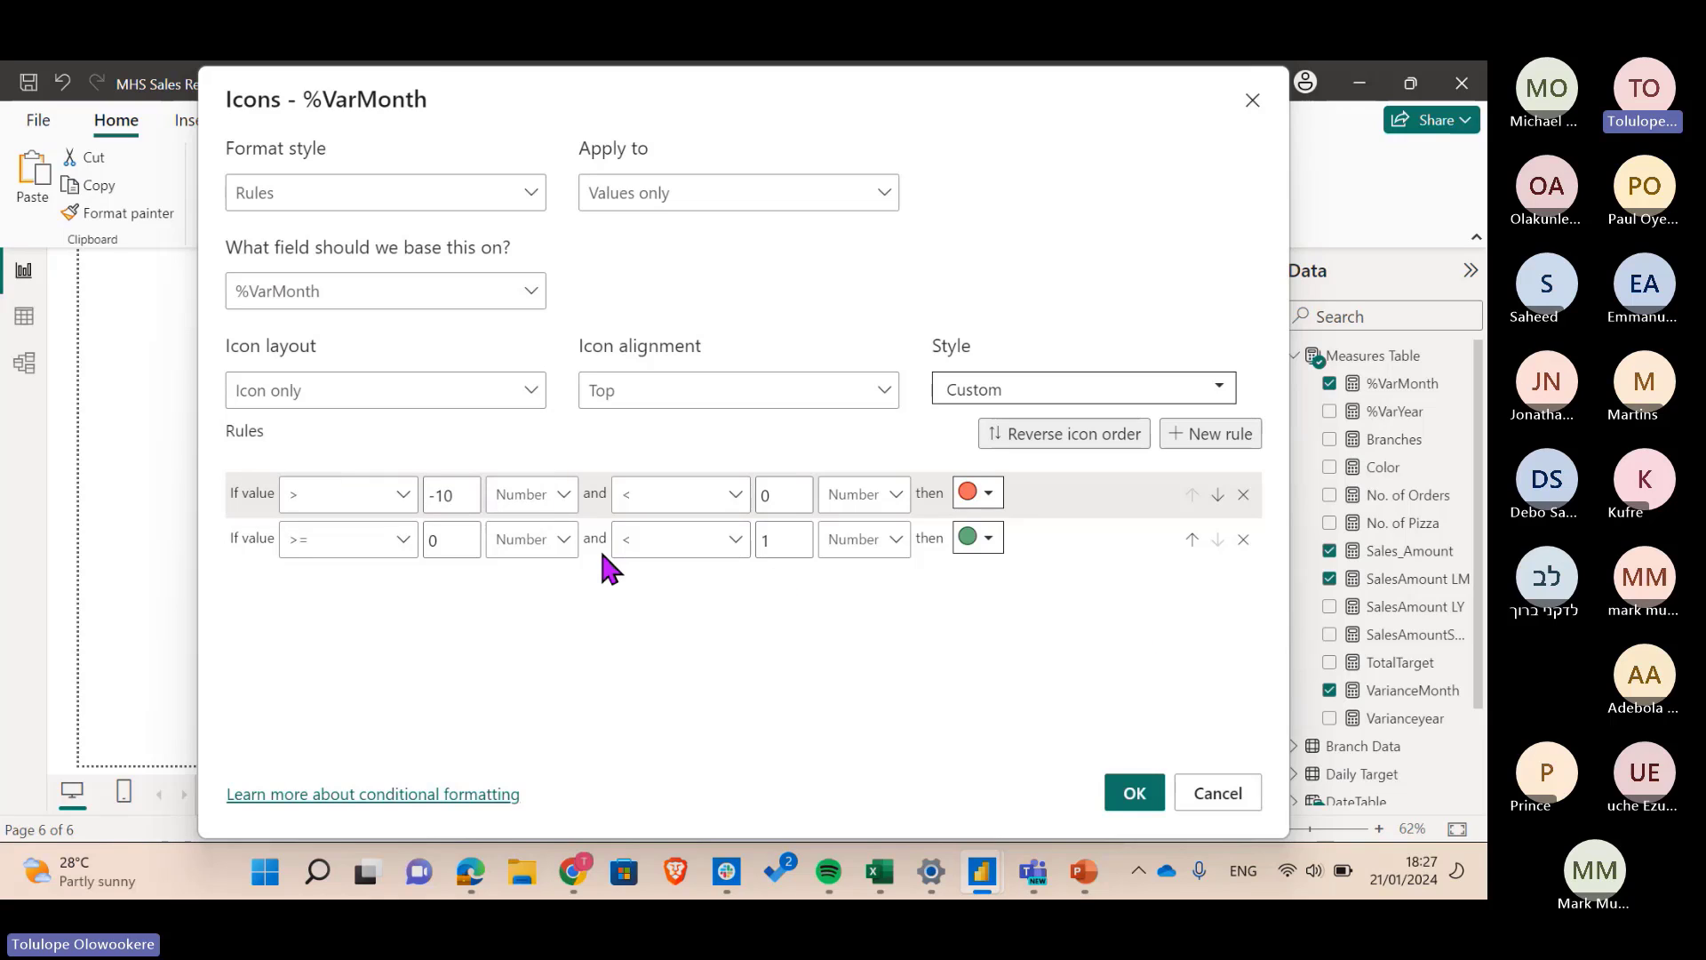
click(1133, 800)
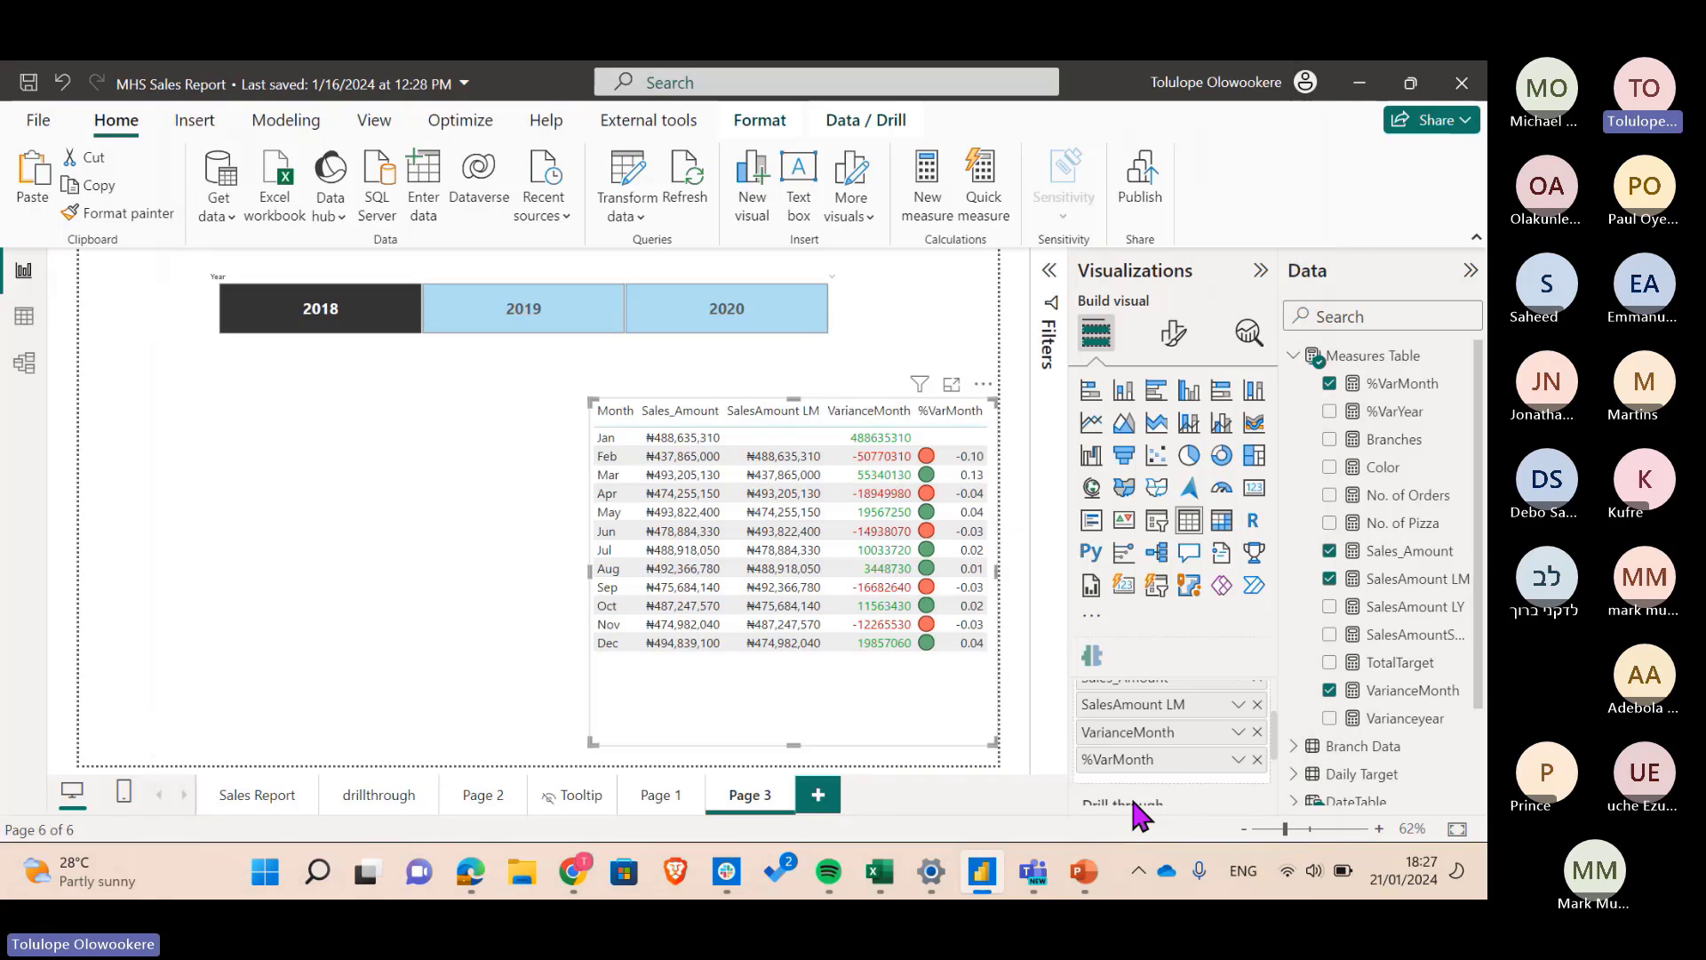
- Sort the table by %VarMonth and back by Month, then blank out the %VarMonth column header
click(958, 424)
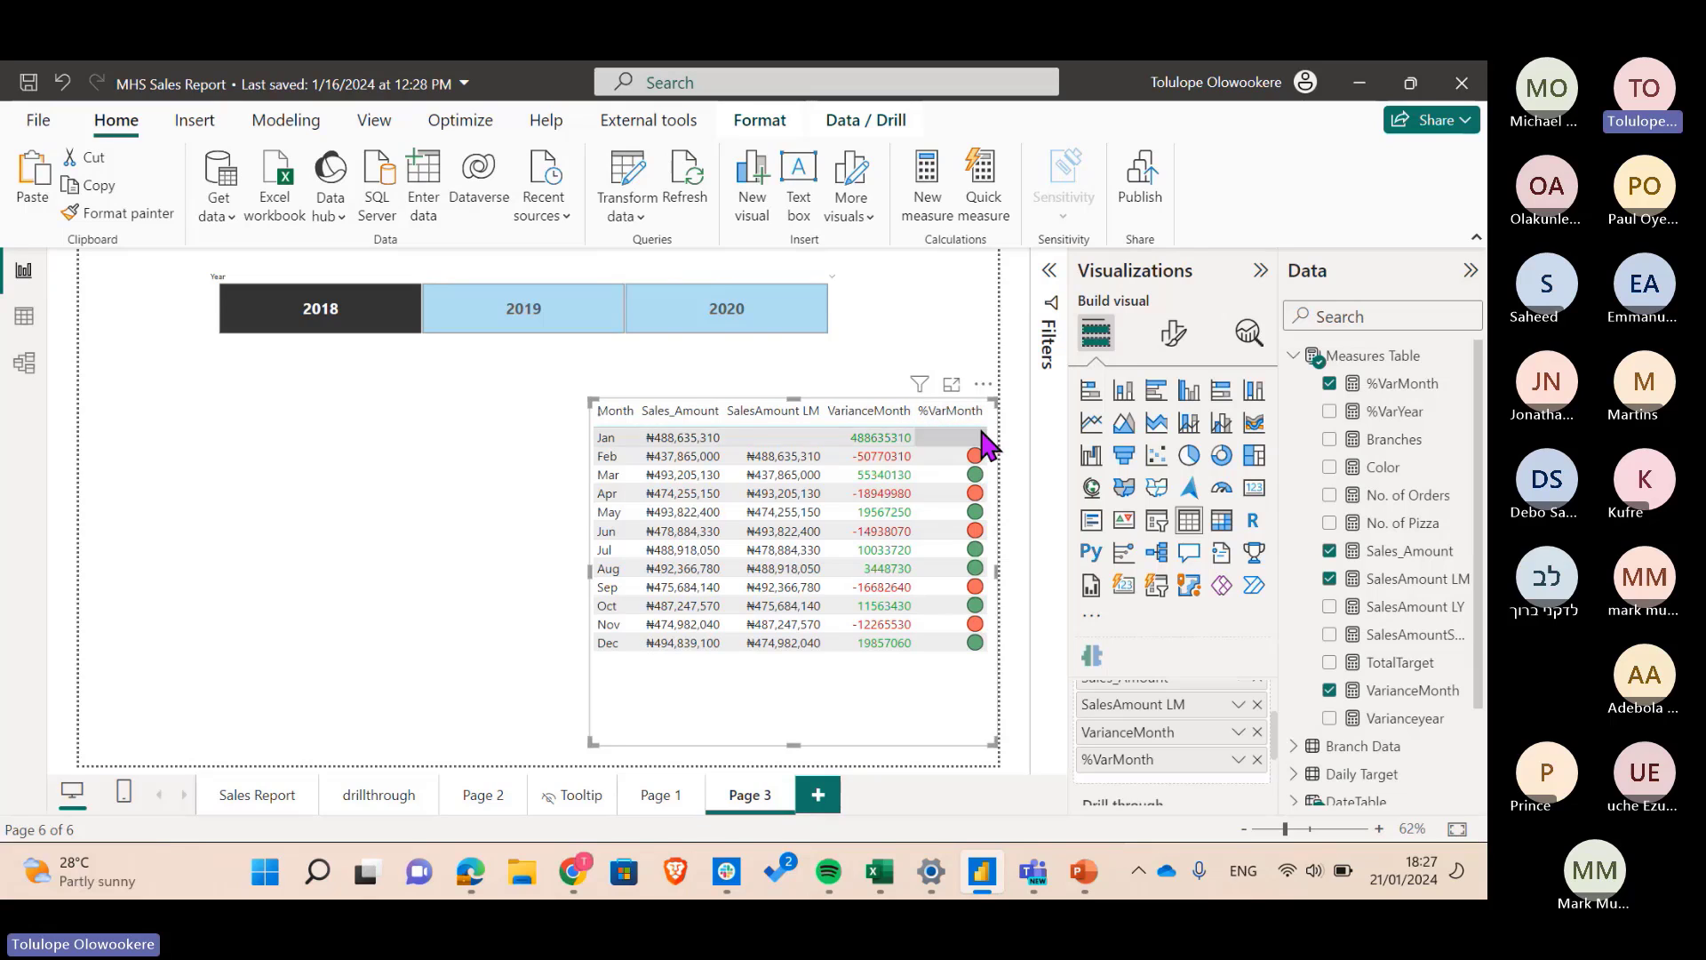
click(616, 410)
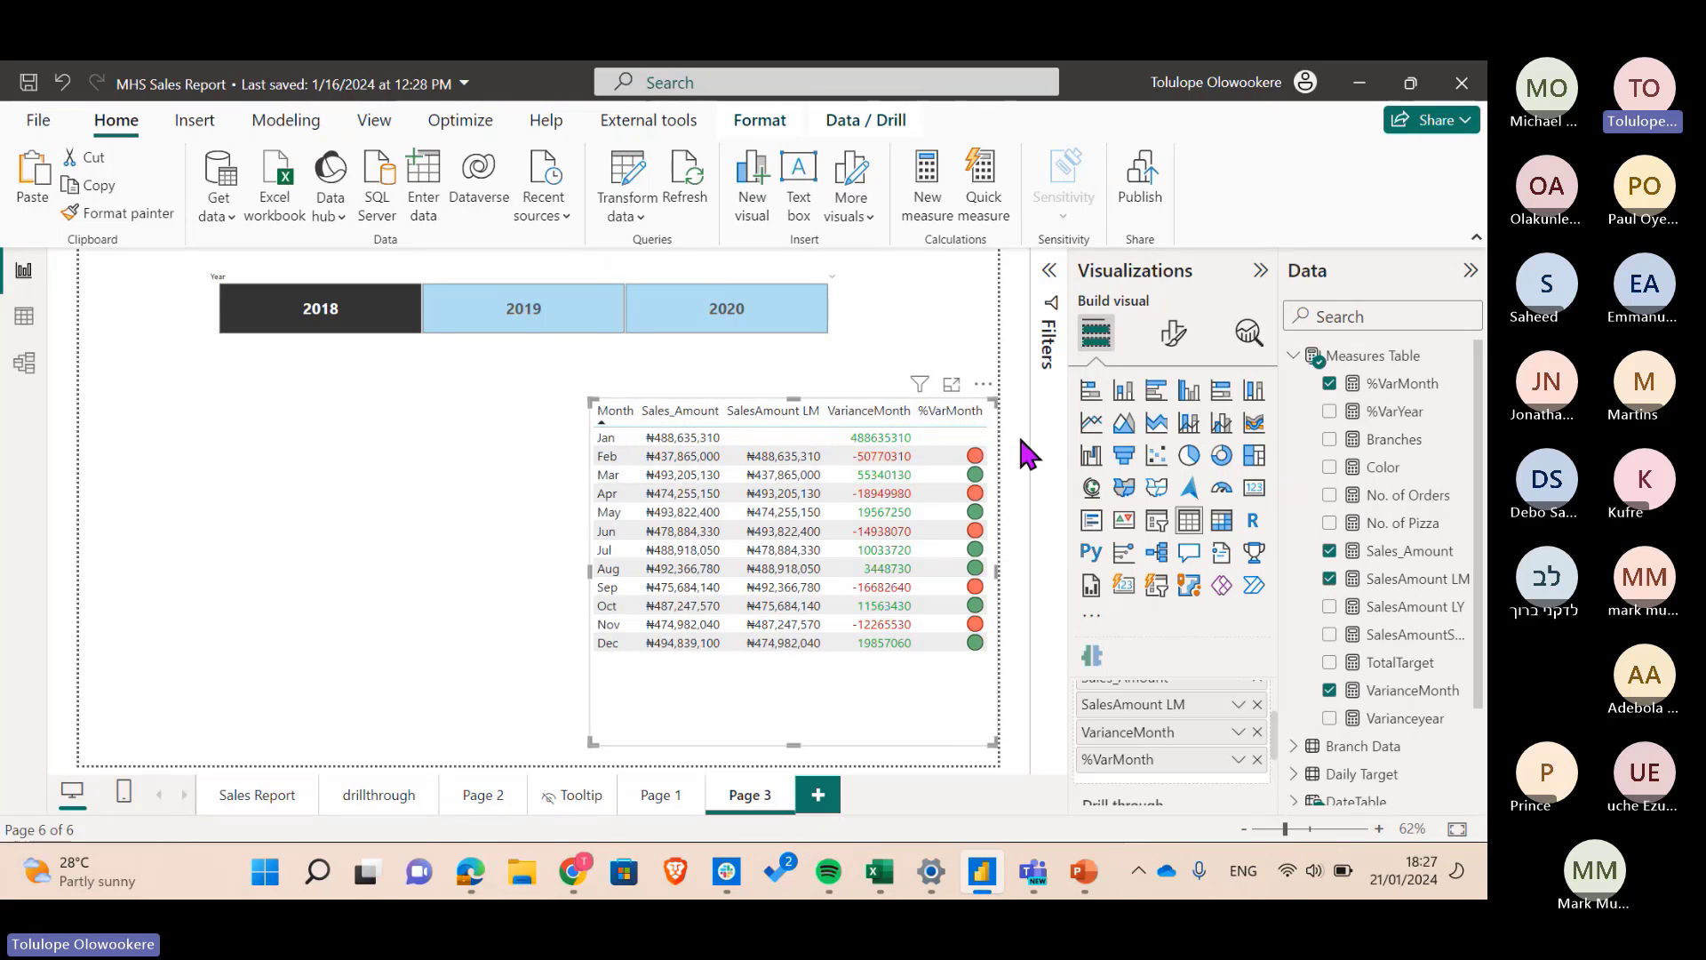
double_click(1129, 763)
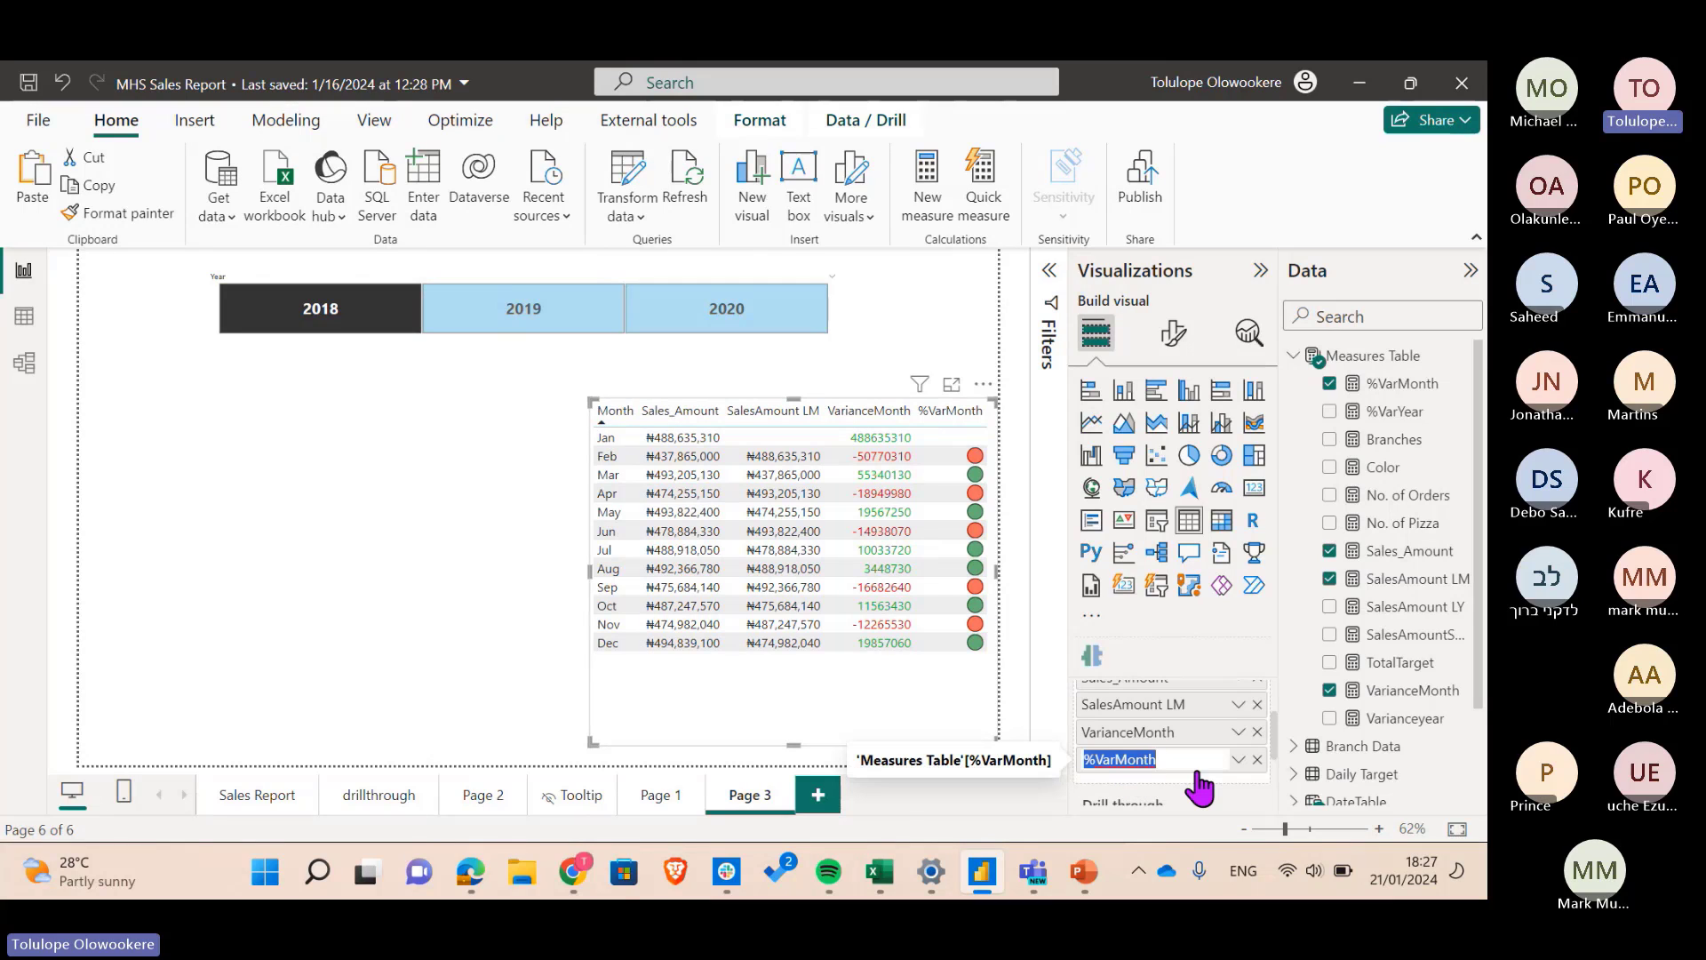
key(BackSpace)
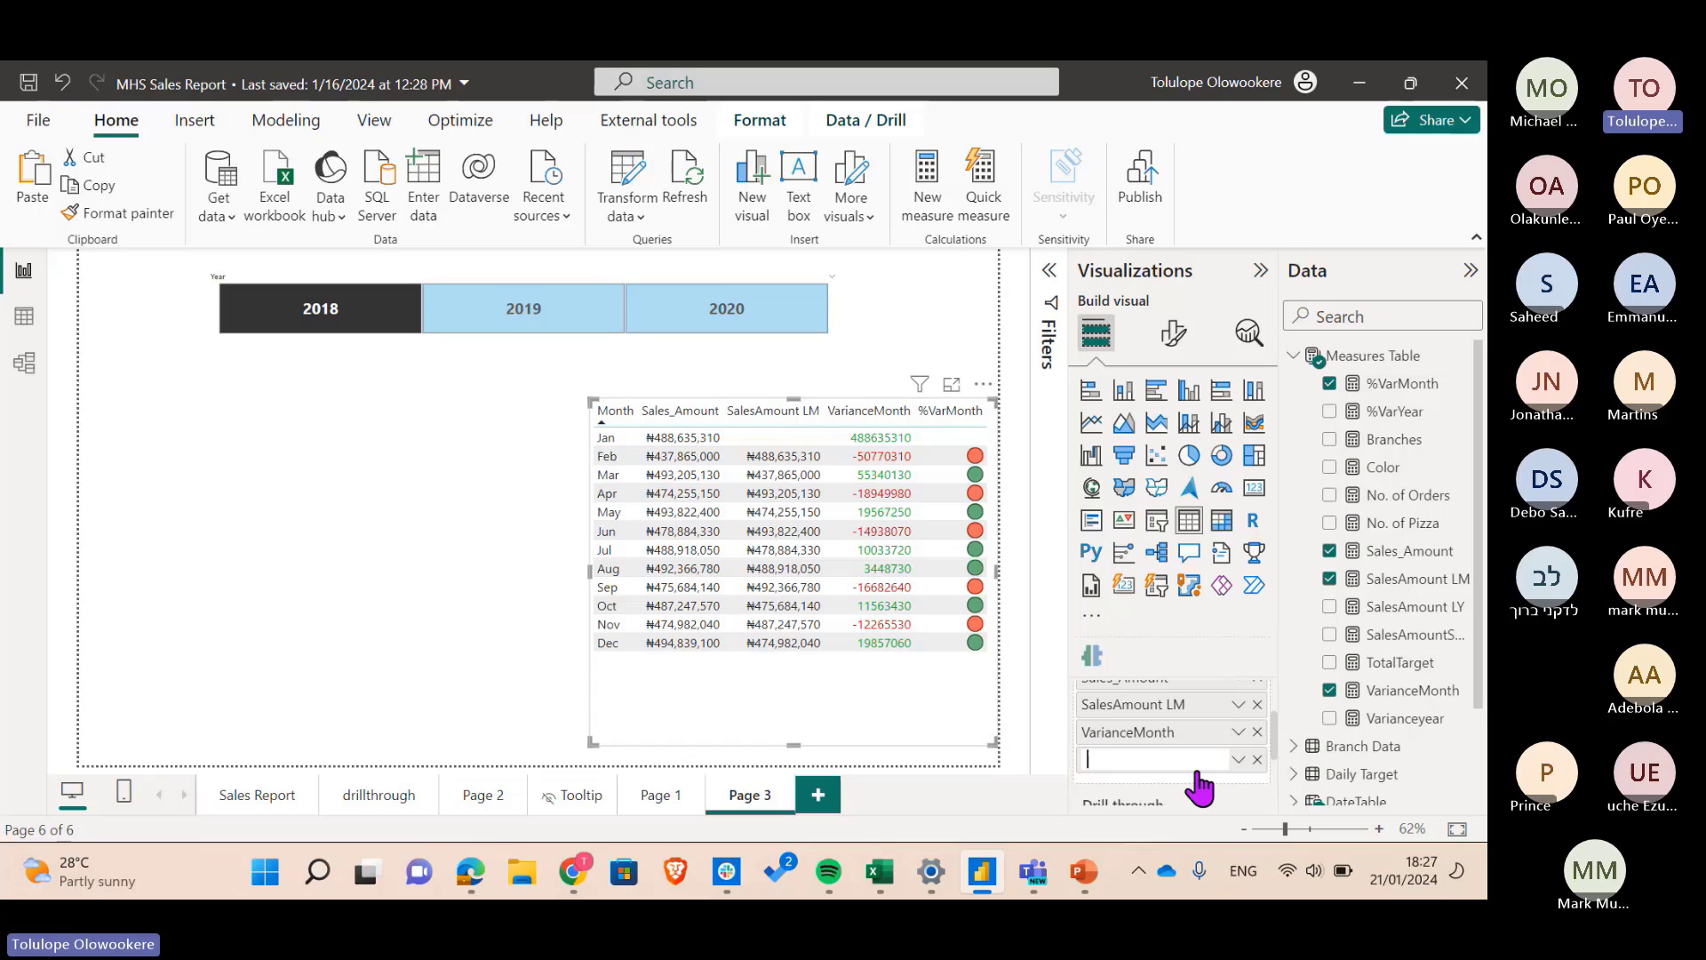
key(Return)
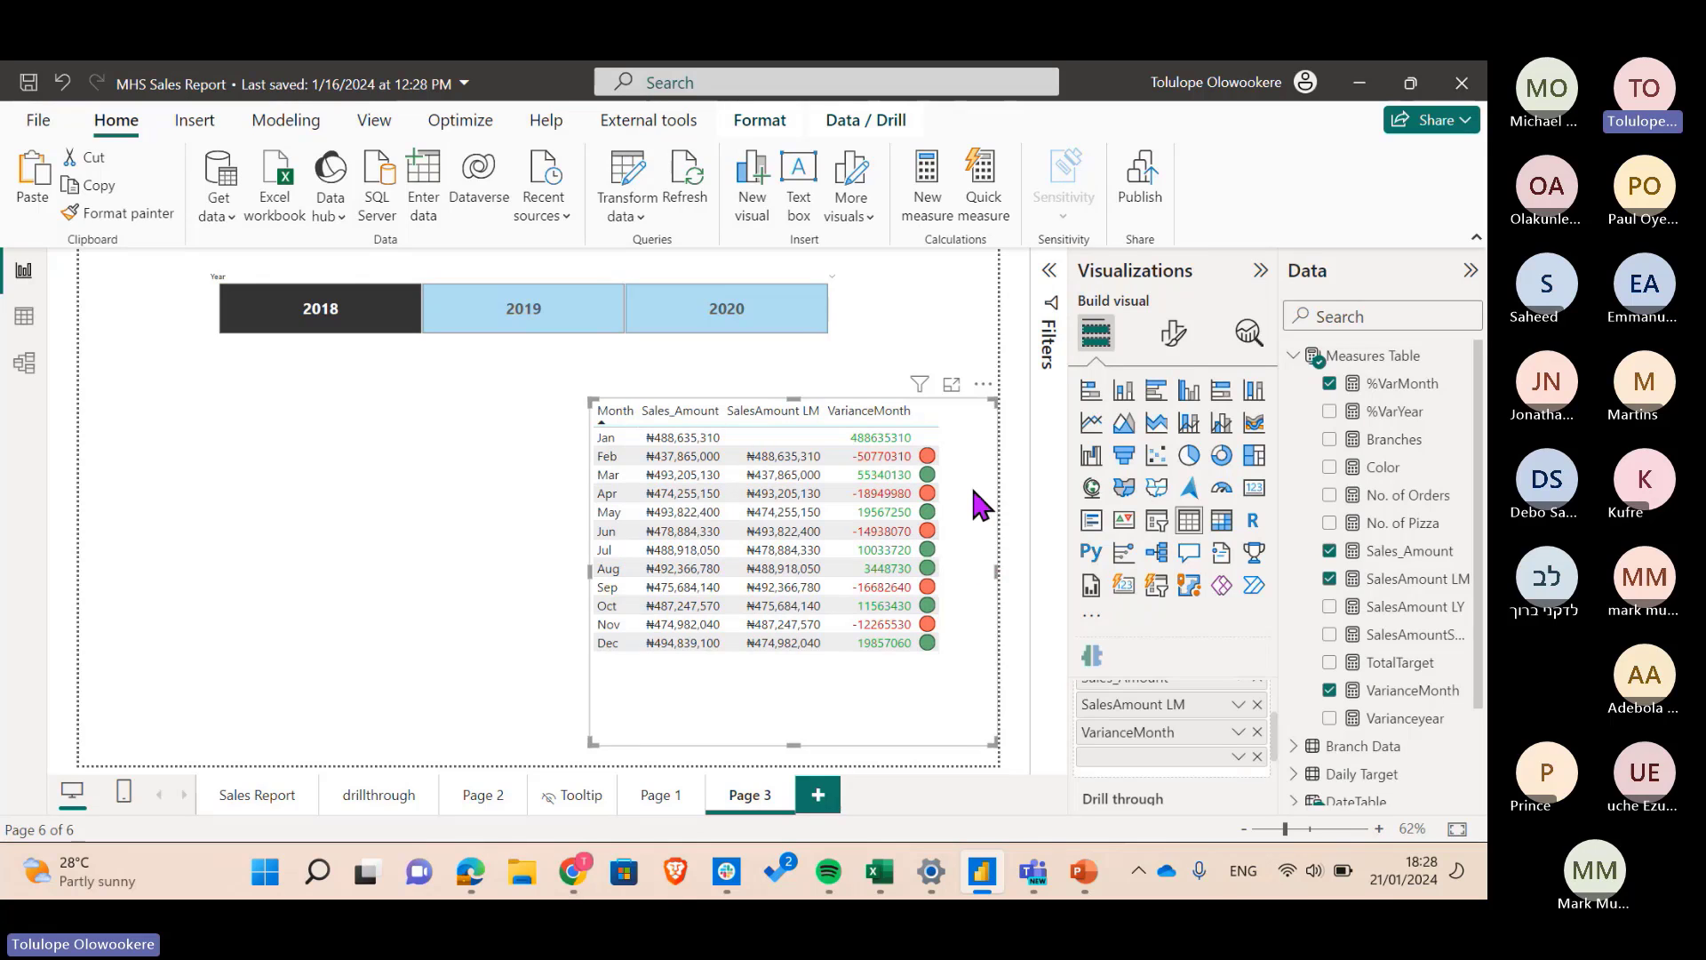
- Add Page 4 with a table of TESTTABLE's Attribute and value fields, placed at the page centre
click(764, 377)
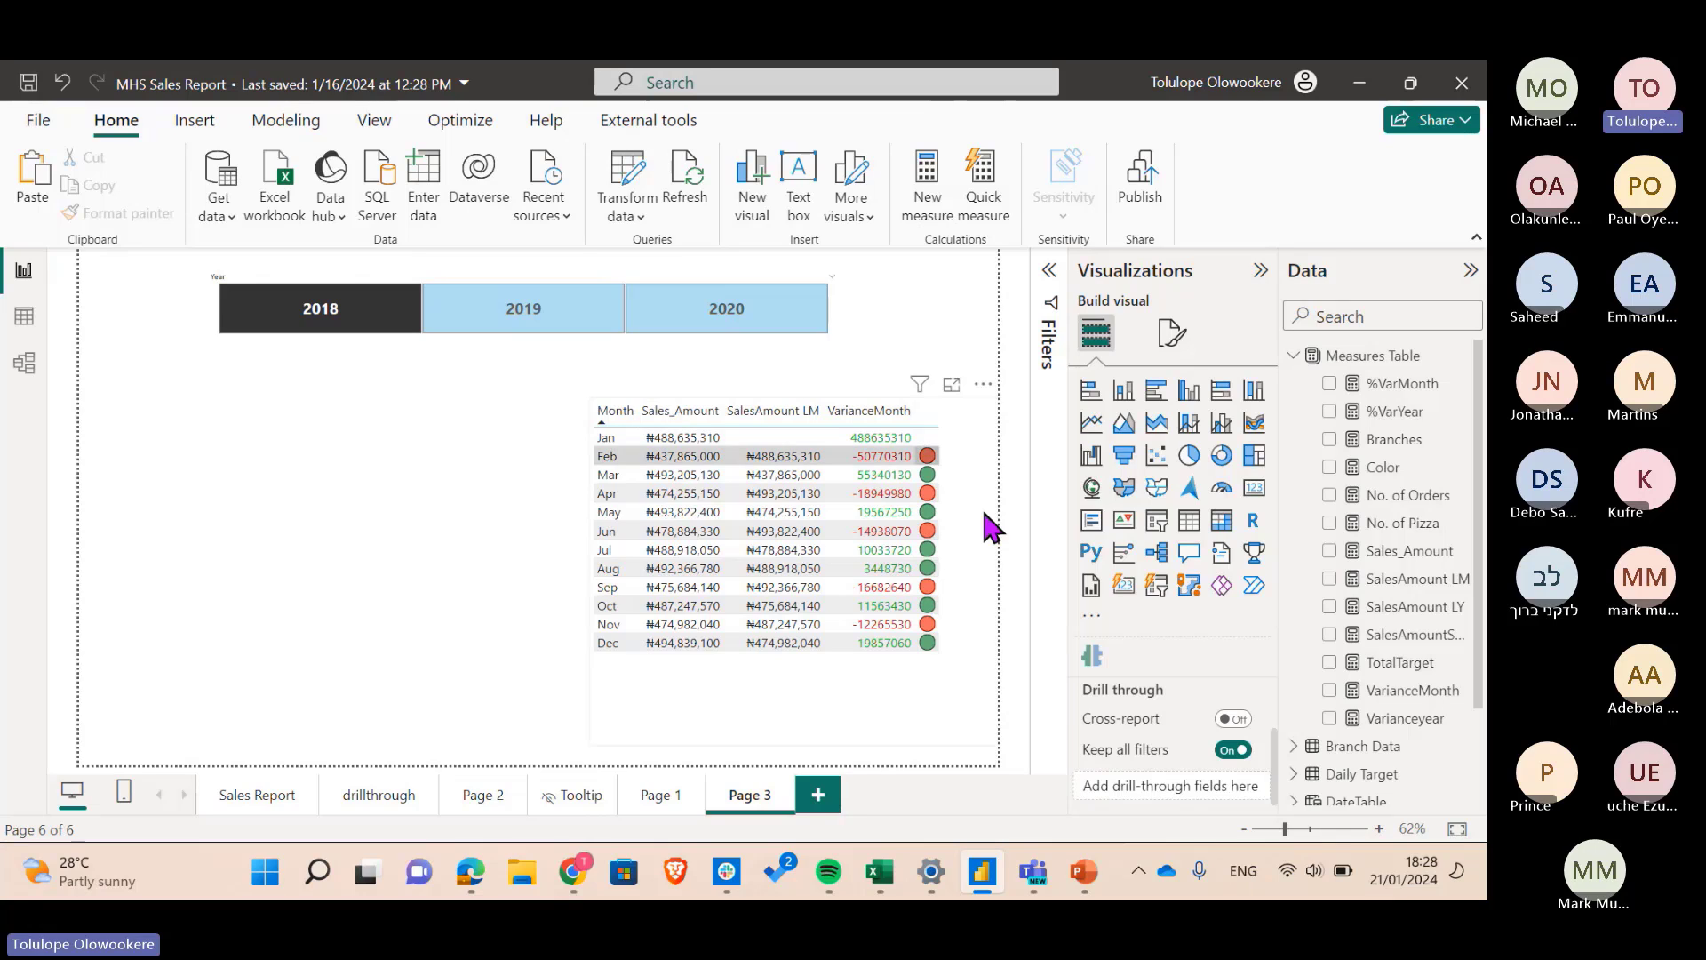
click(1294, 356)
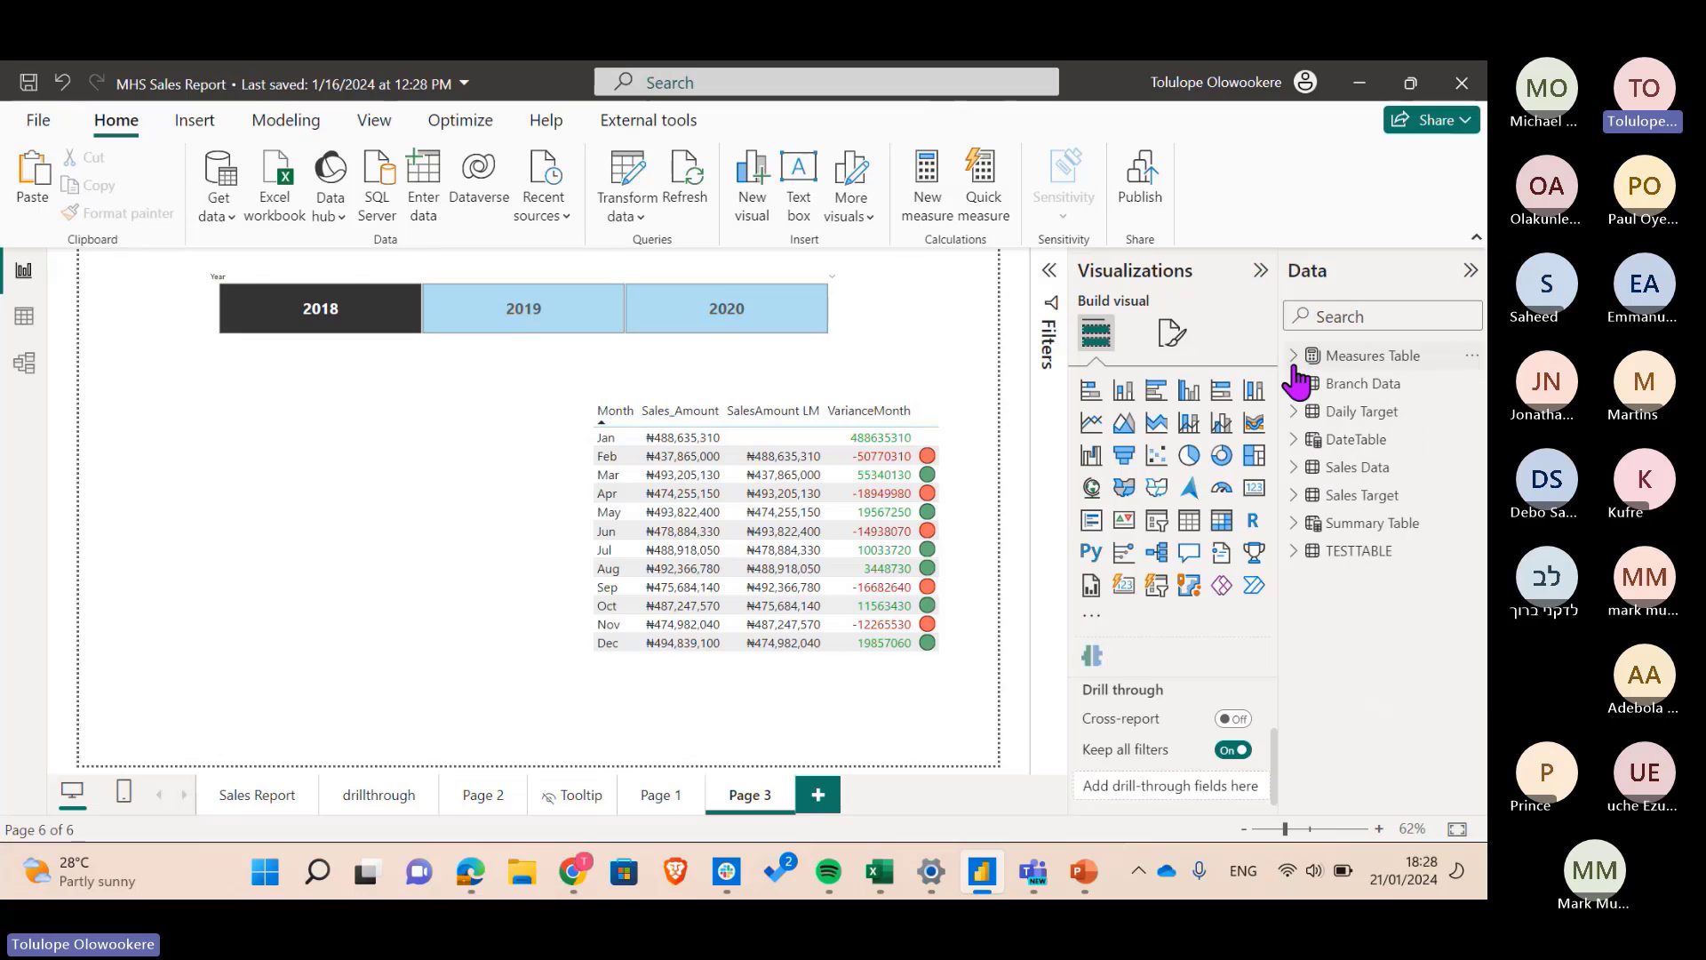
click(1294, 550)
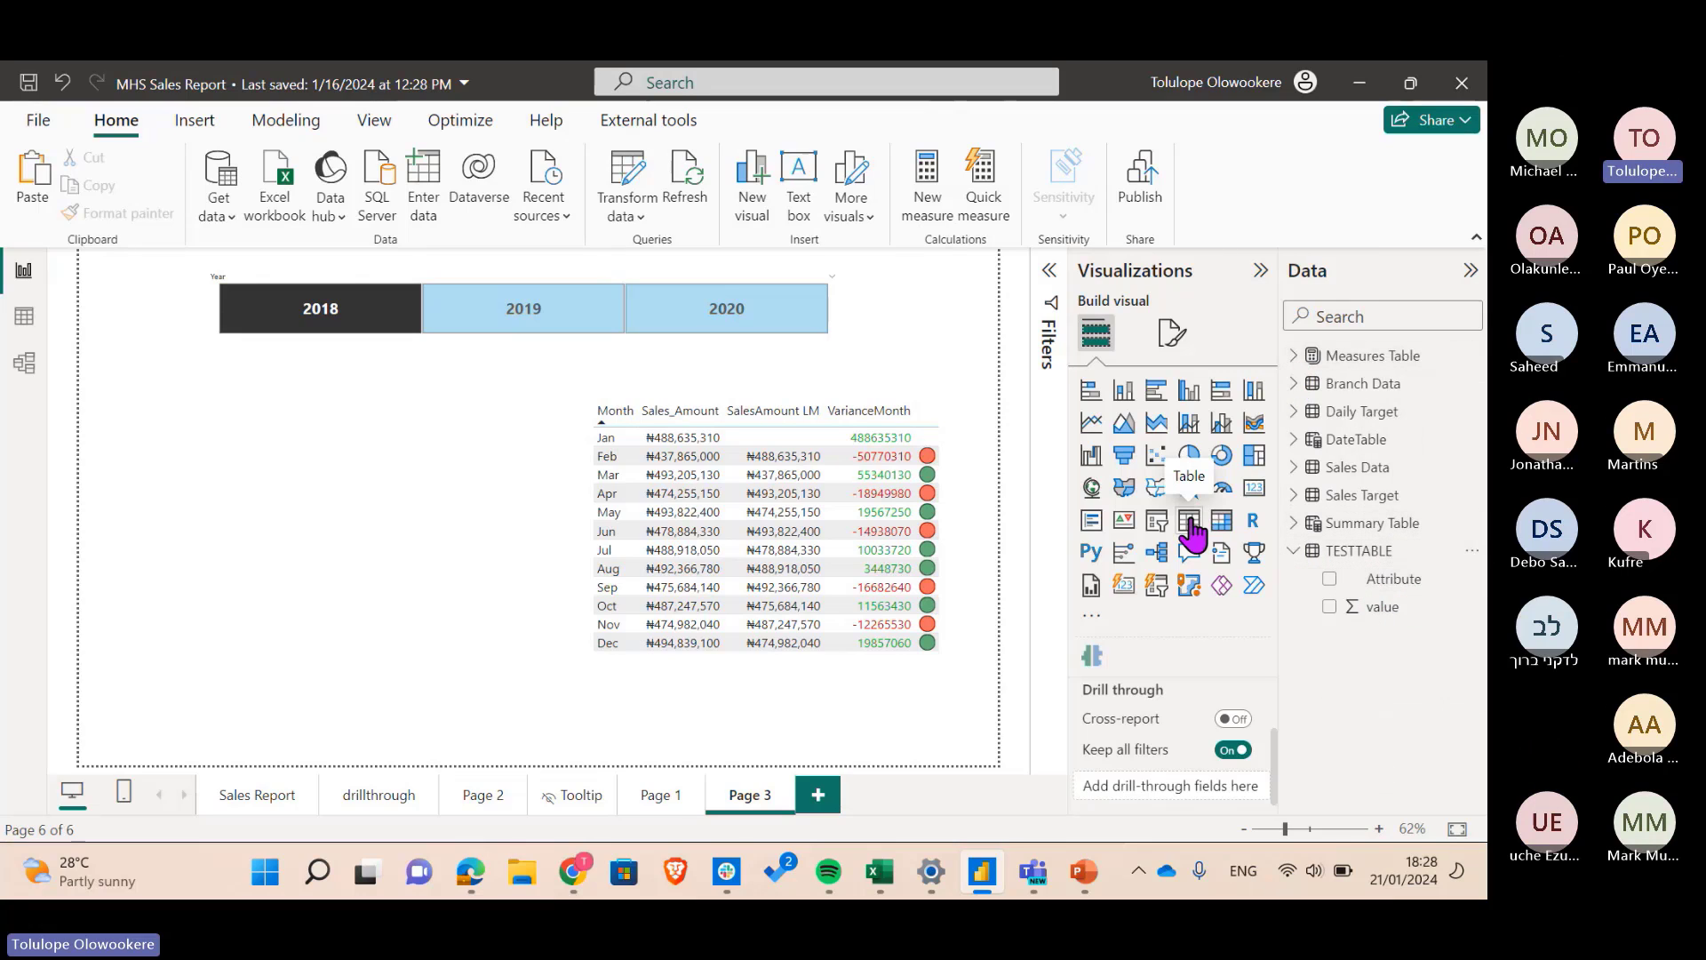
click(818, 793)
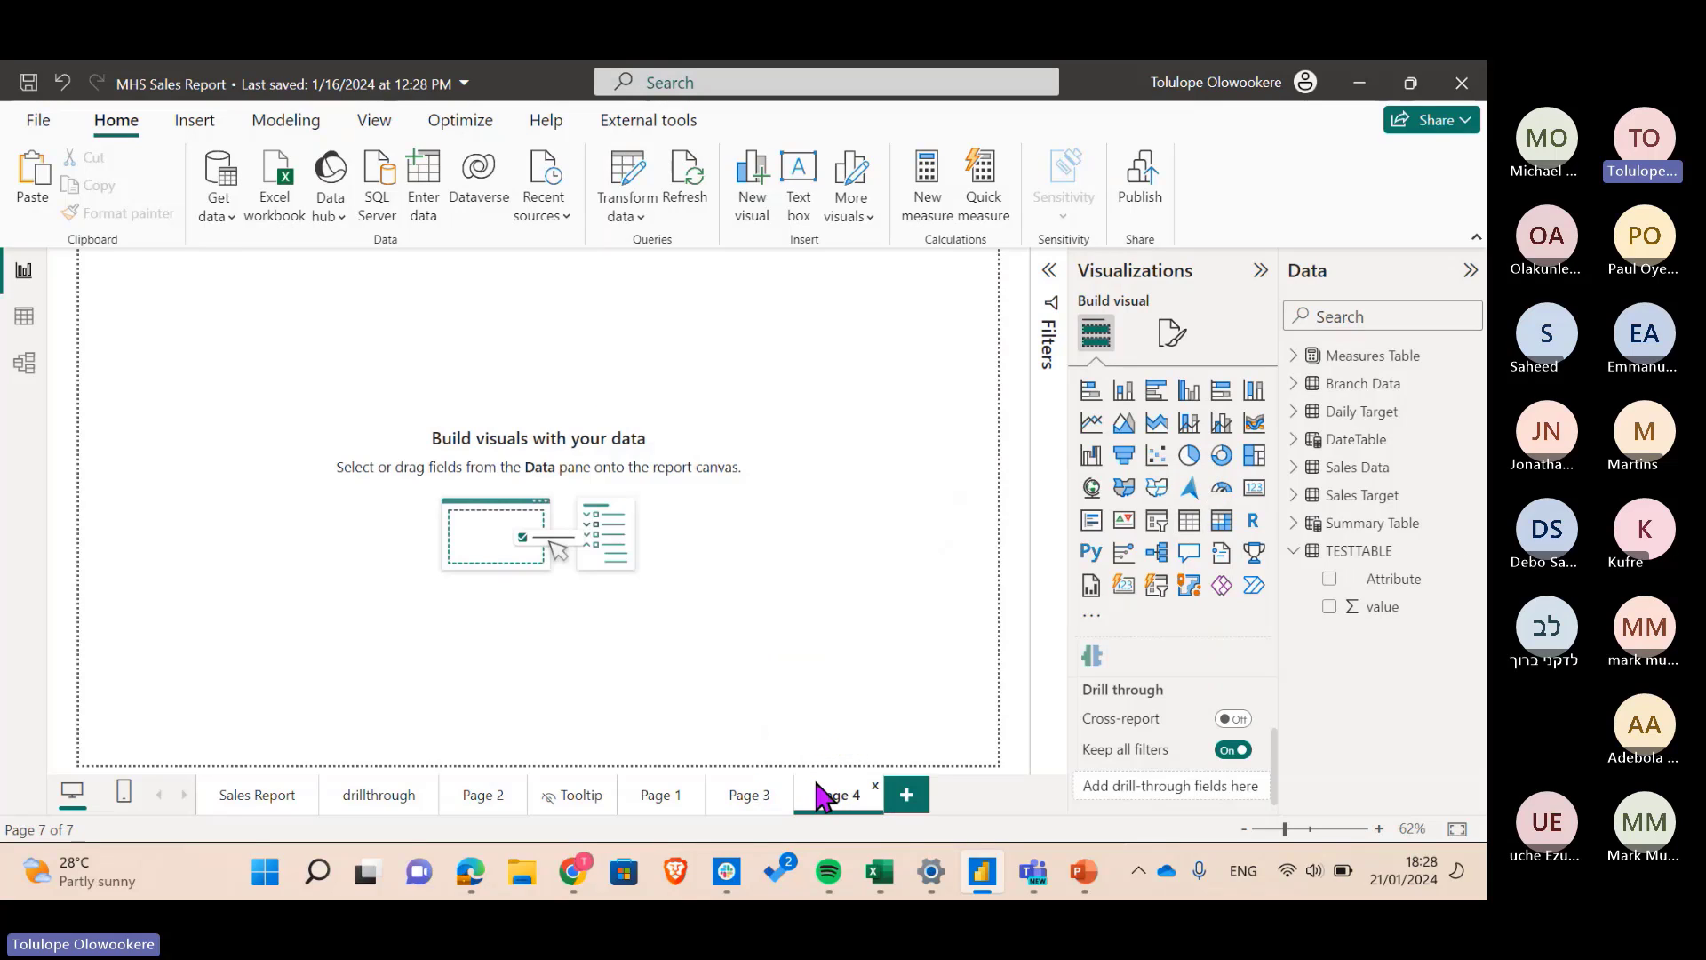
click(1189, 522)
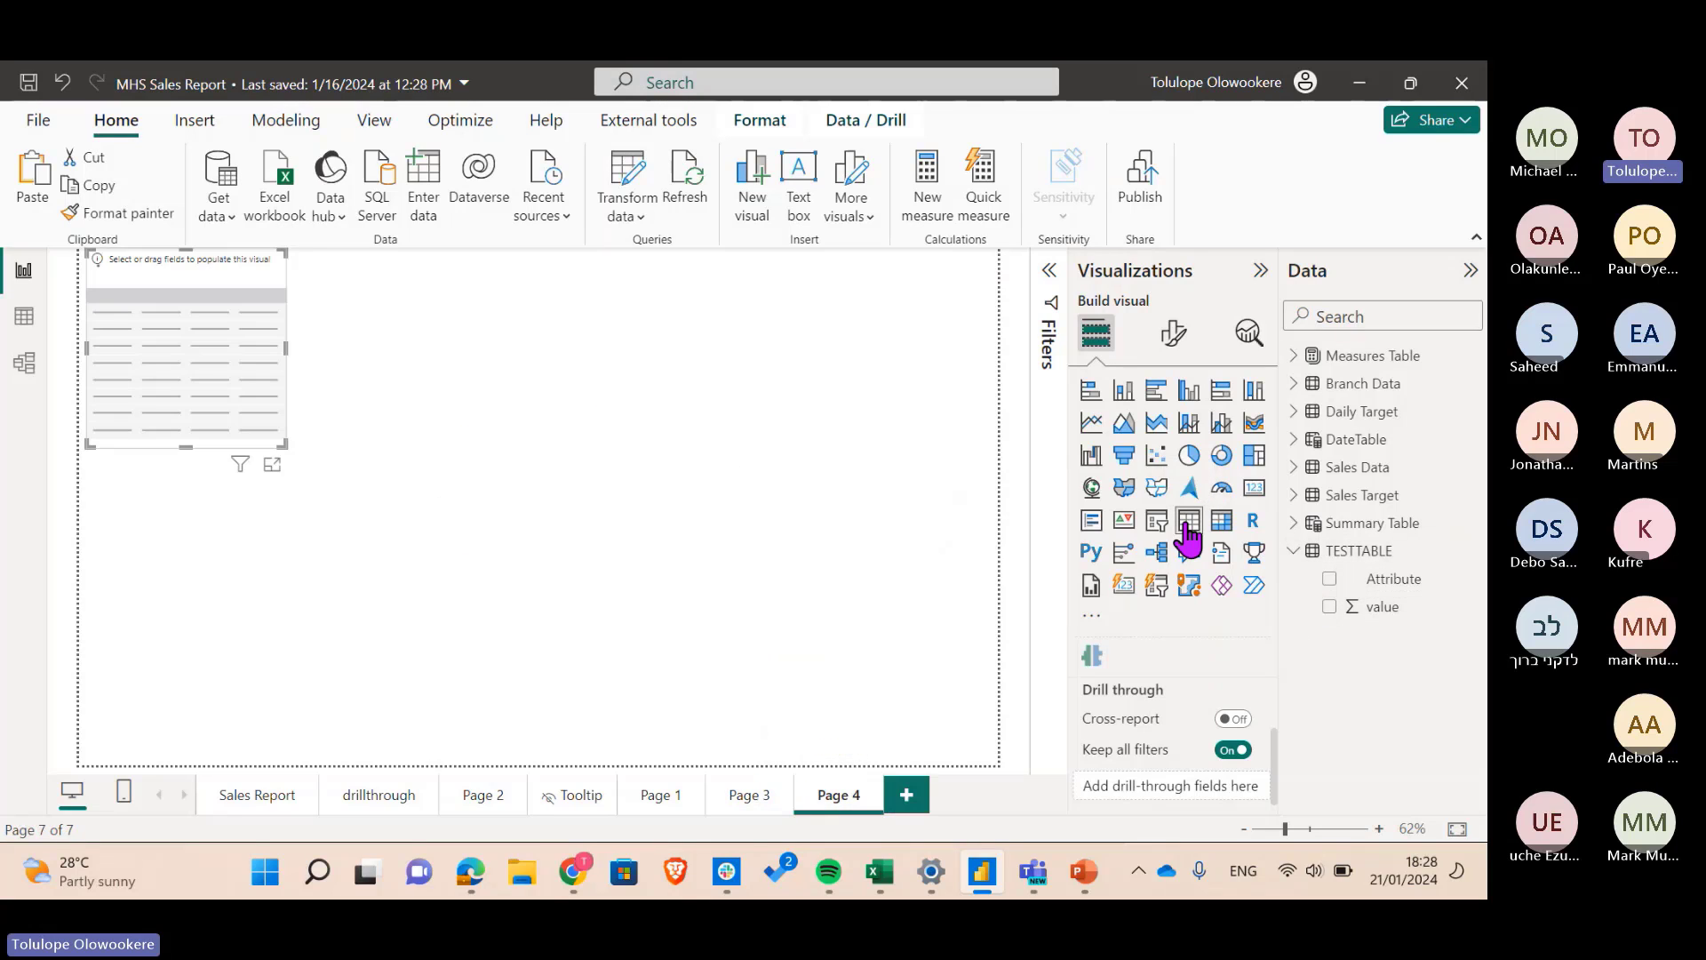
click(1330, 579)
click(1330, 606)
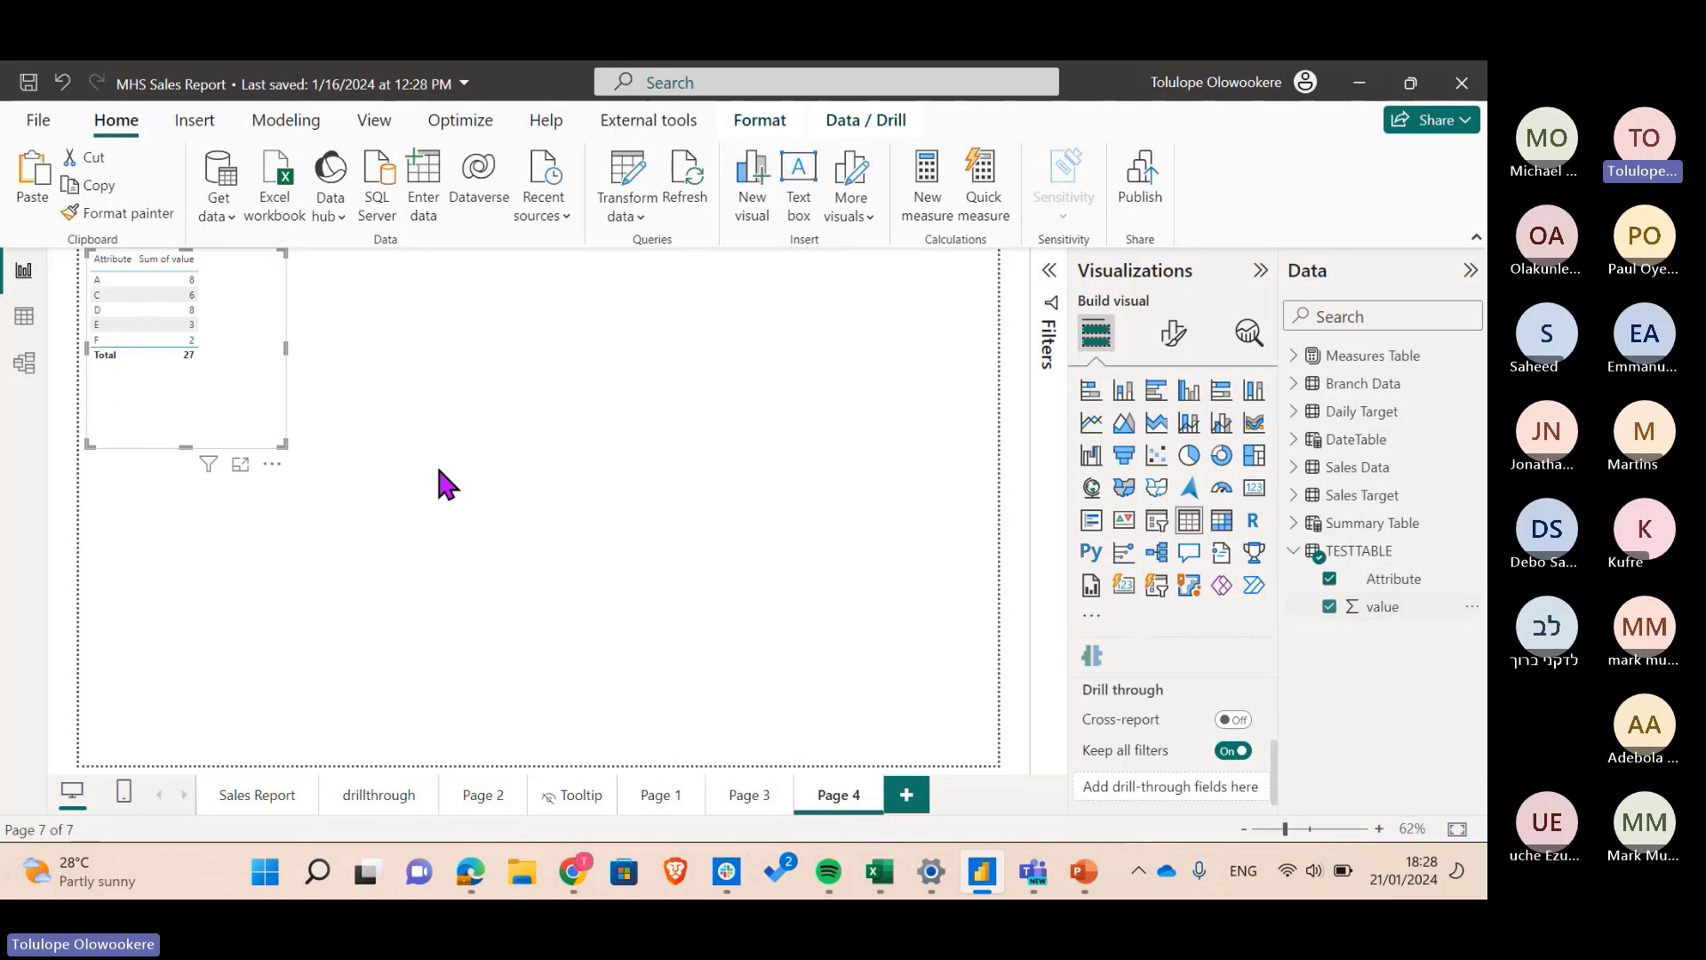
drag(269, 386, 572, 529)
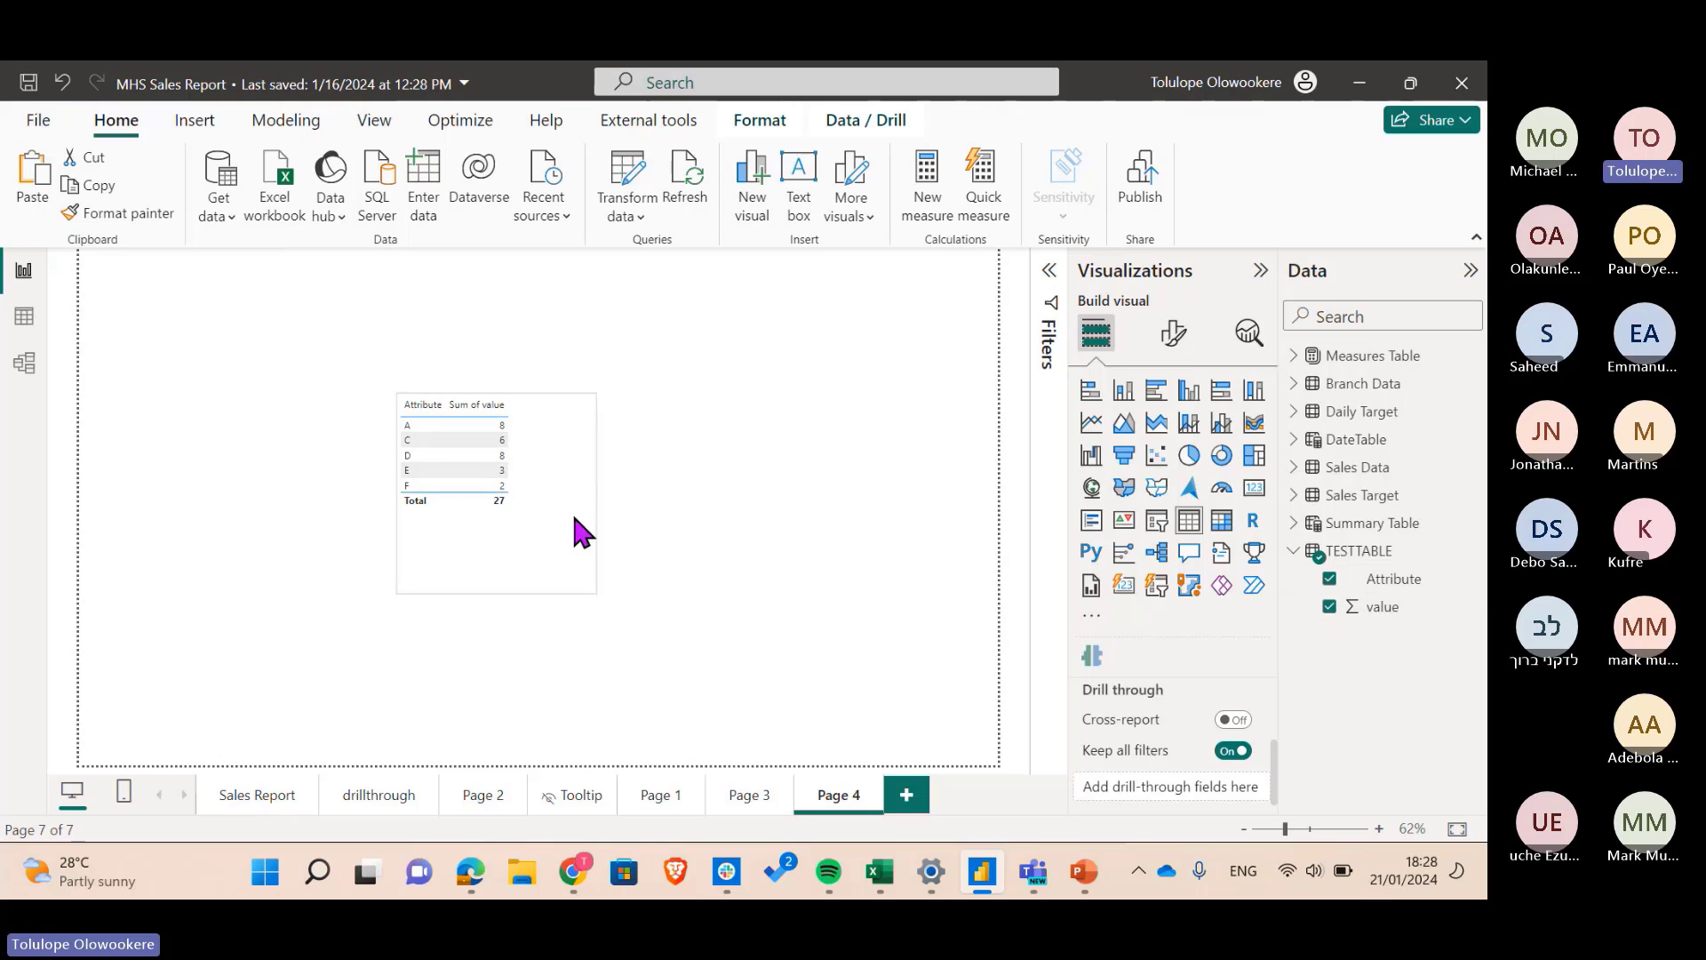
- Format the table's values with font size 16 in bold
click(1173, 334)
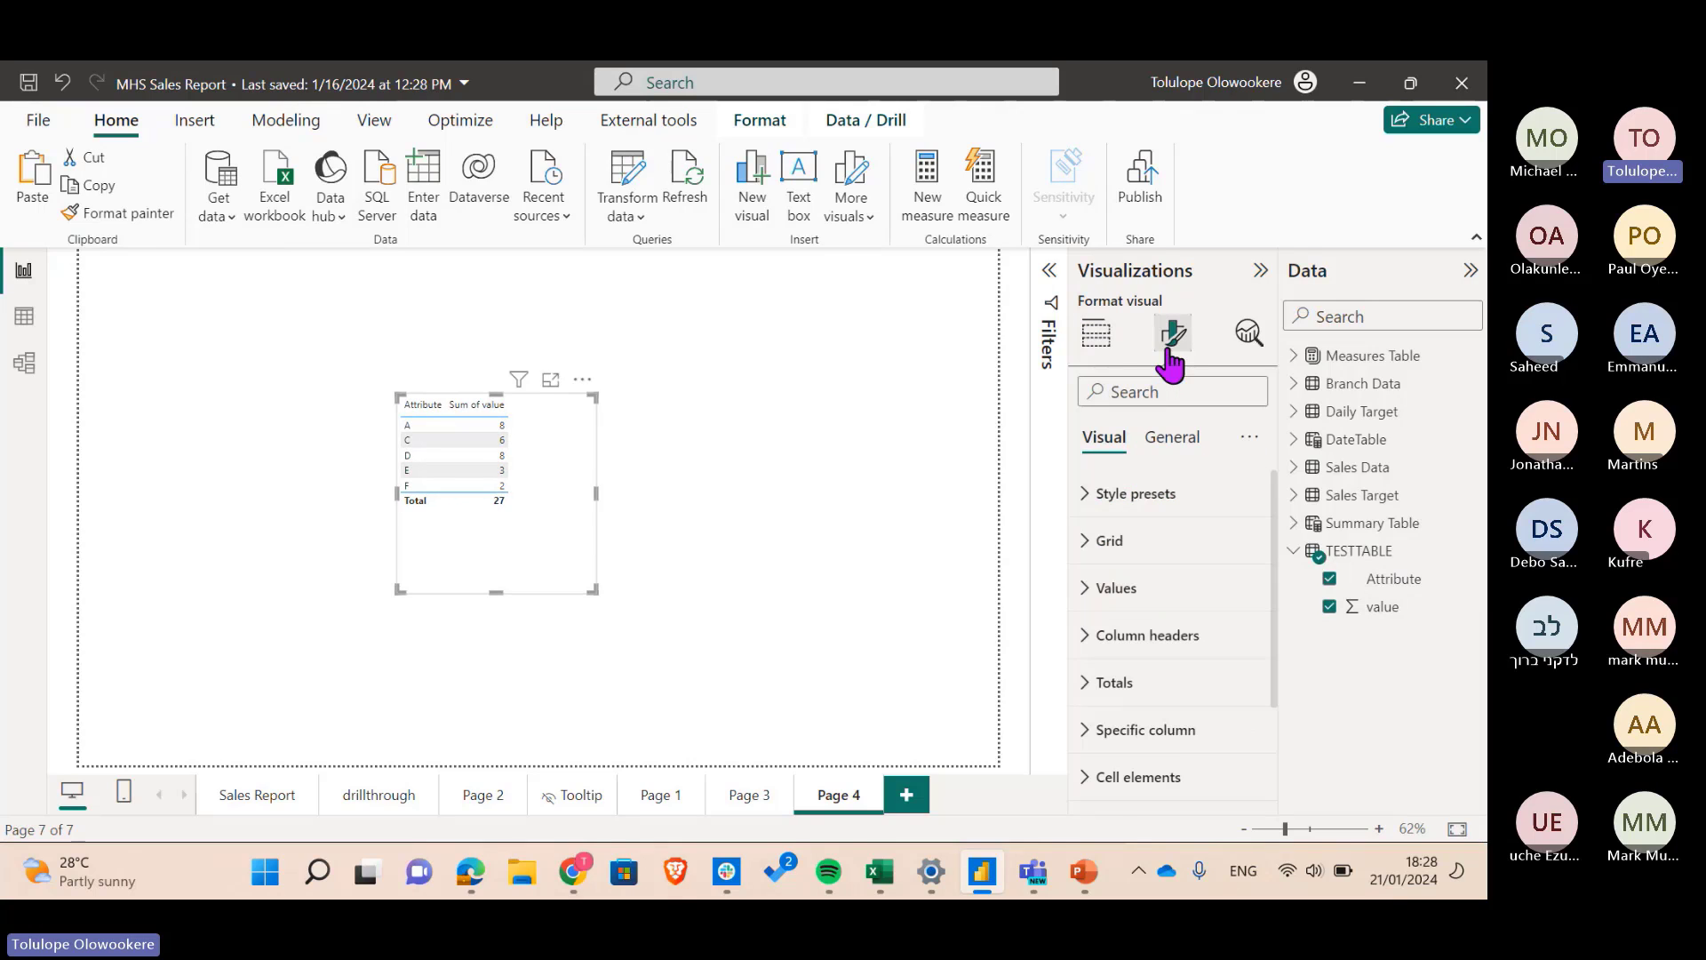
click(1155, 590)
double_click(1228, 699)
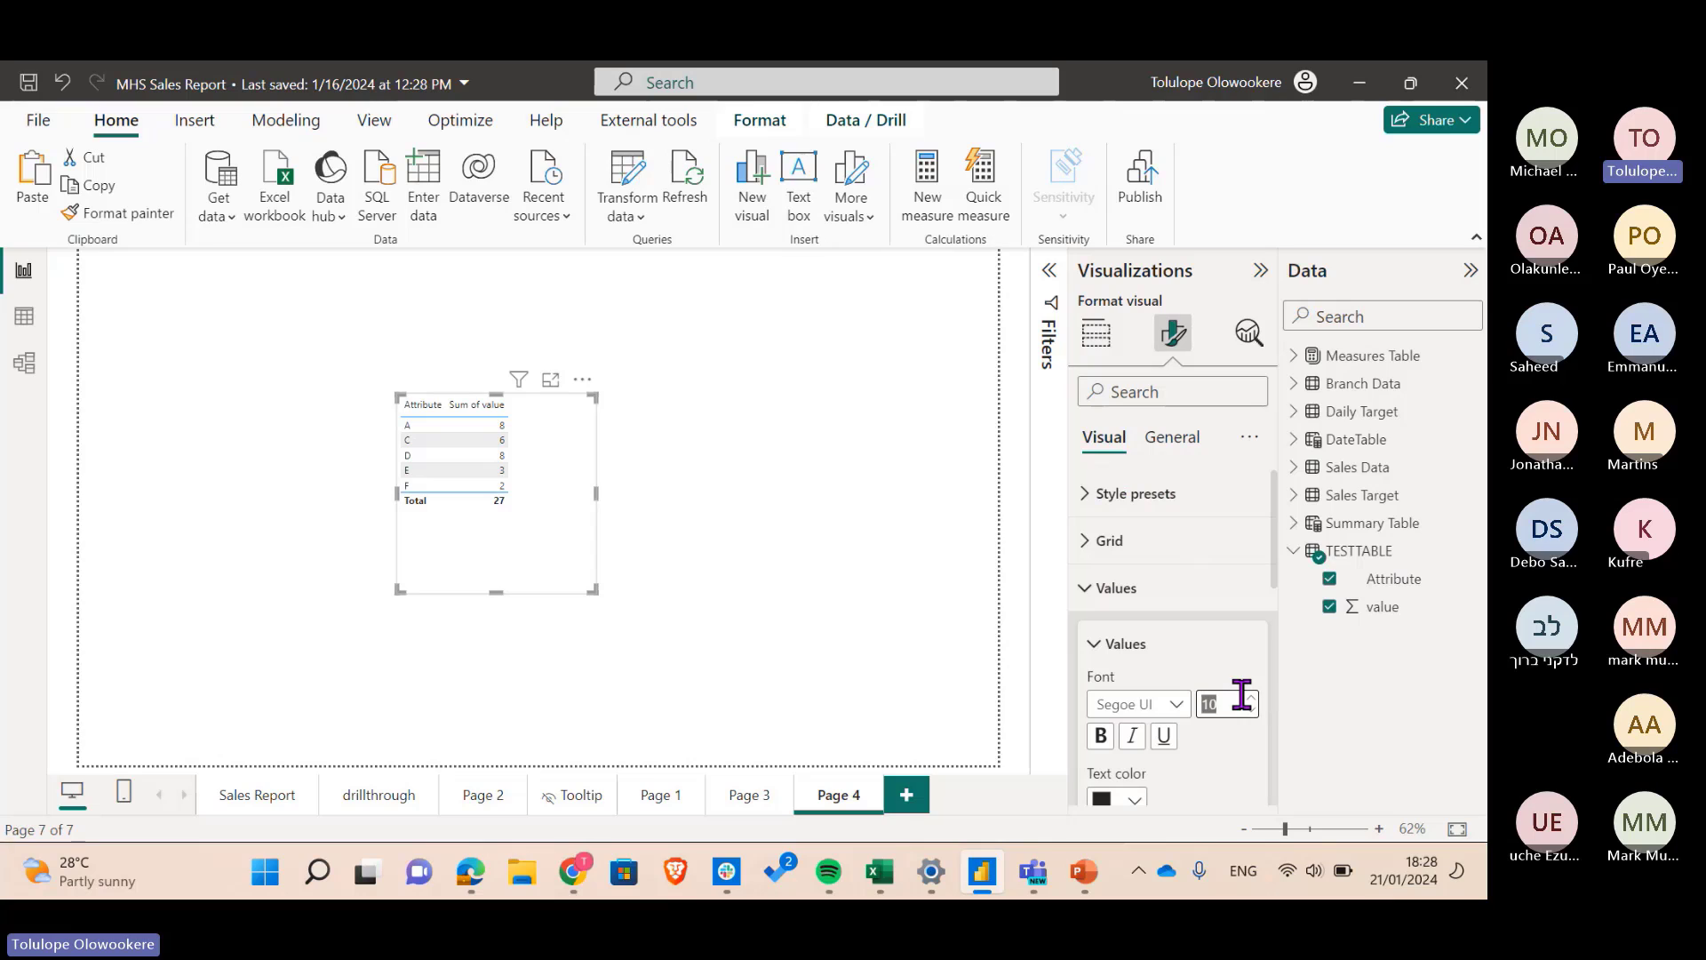
text(16)
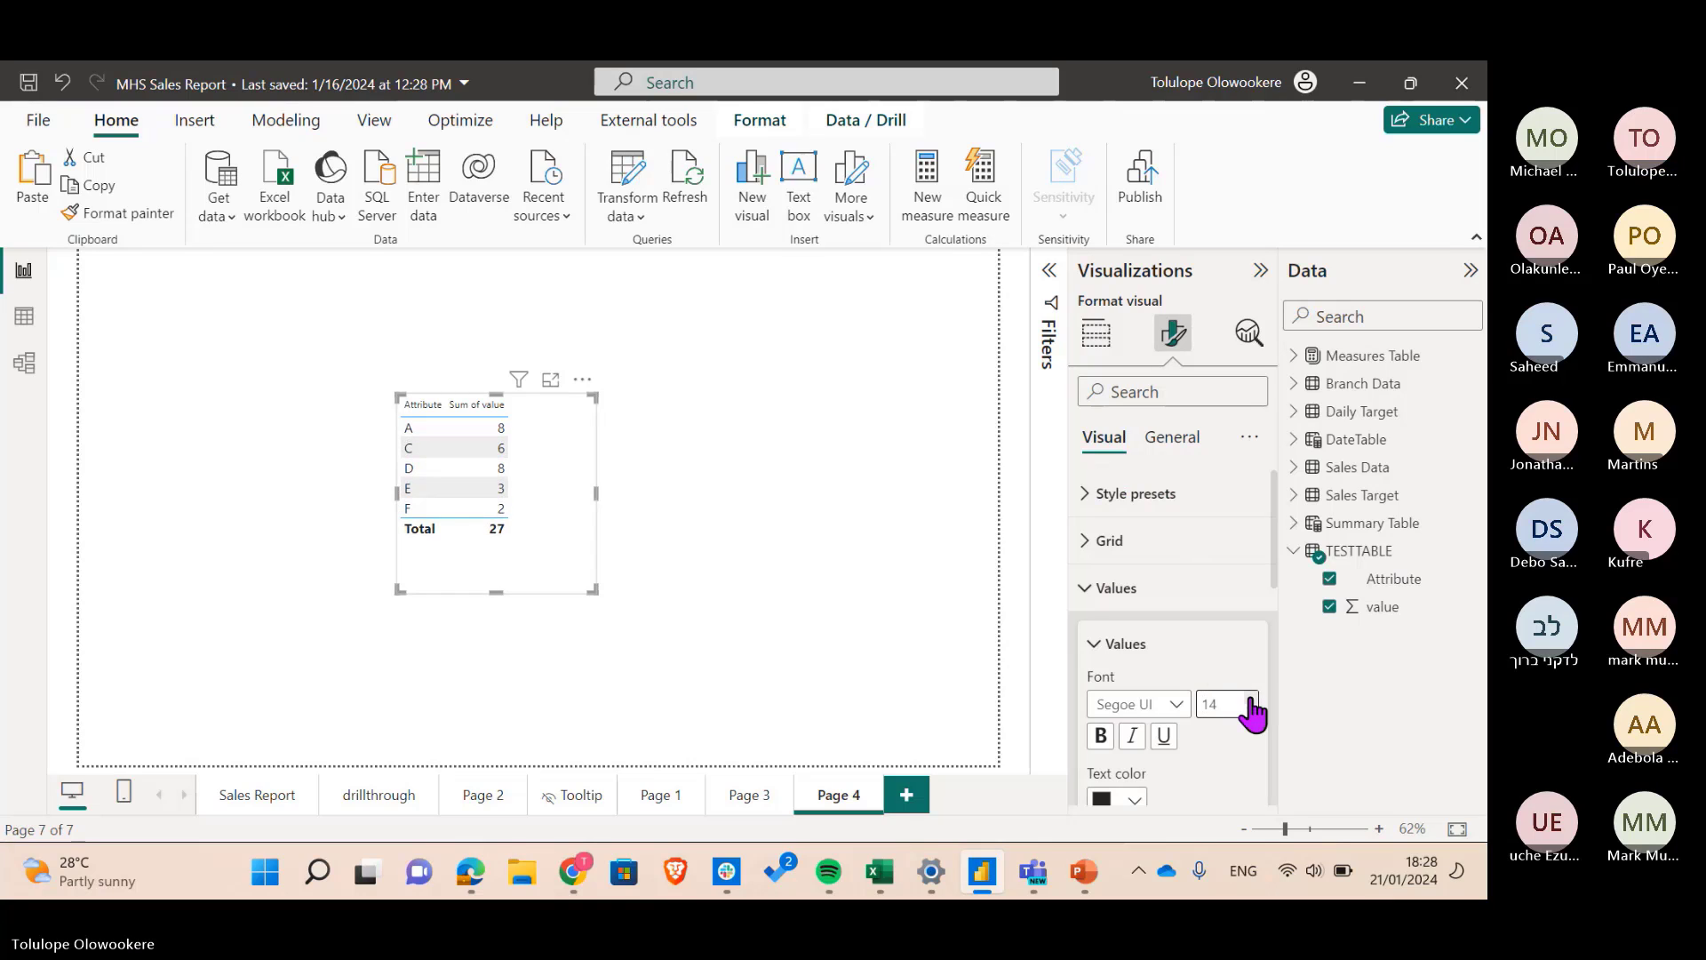
click(1100, 736)
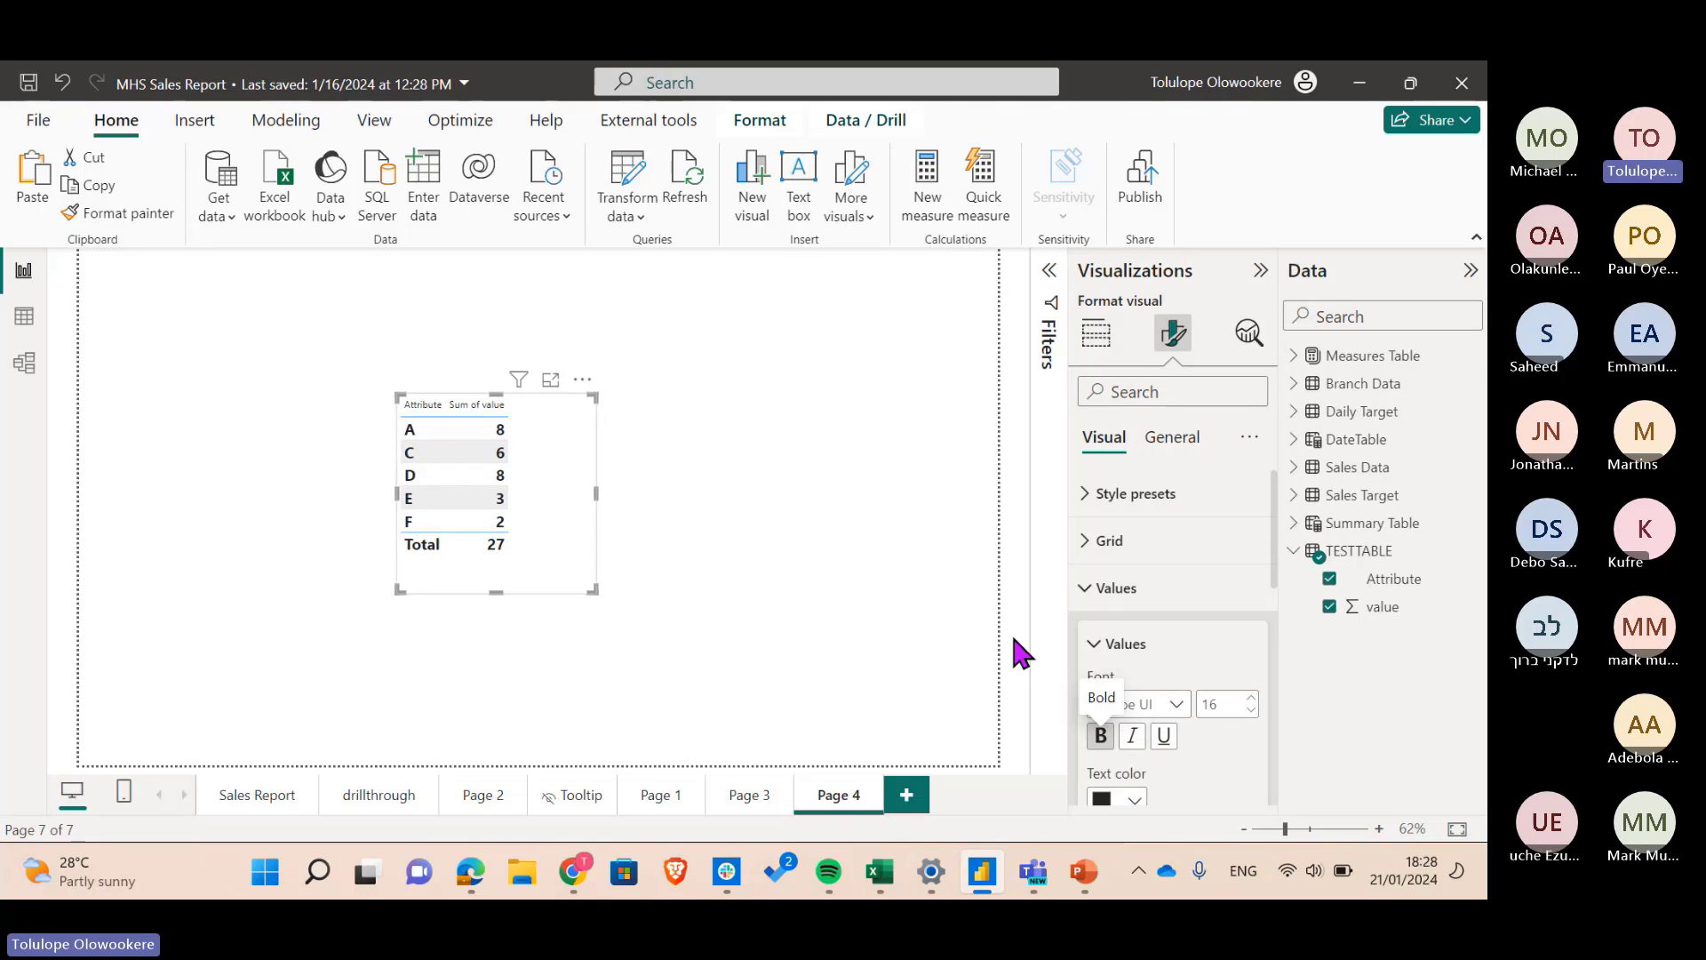
click(1155, 643)
click(1135, 605)
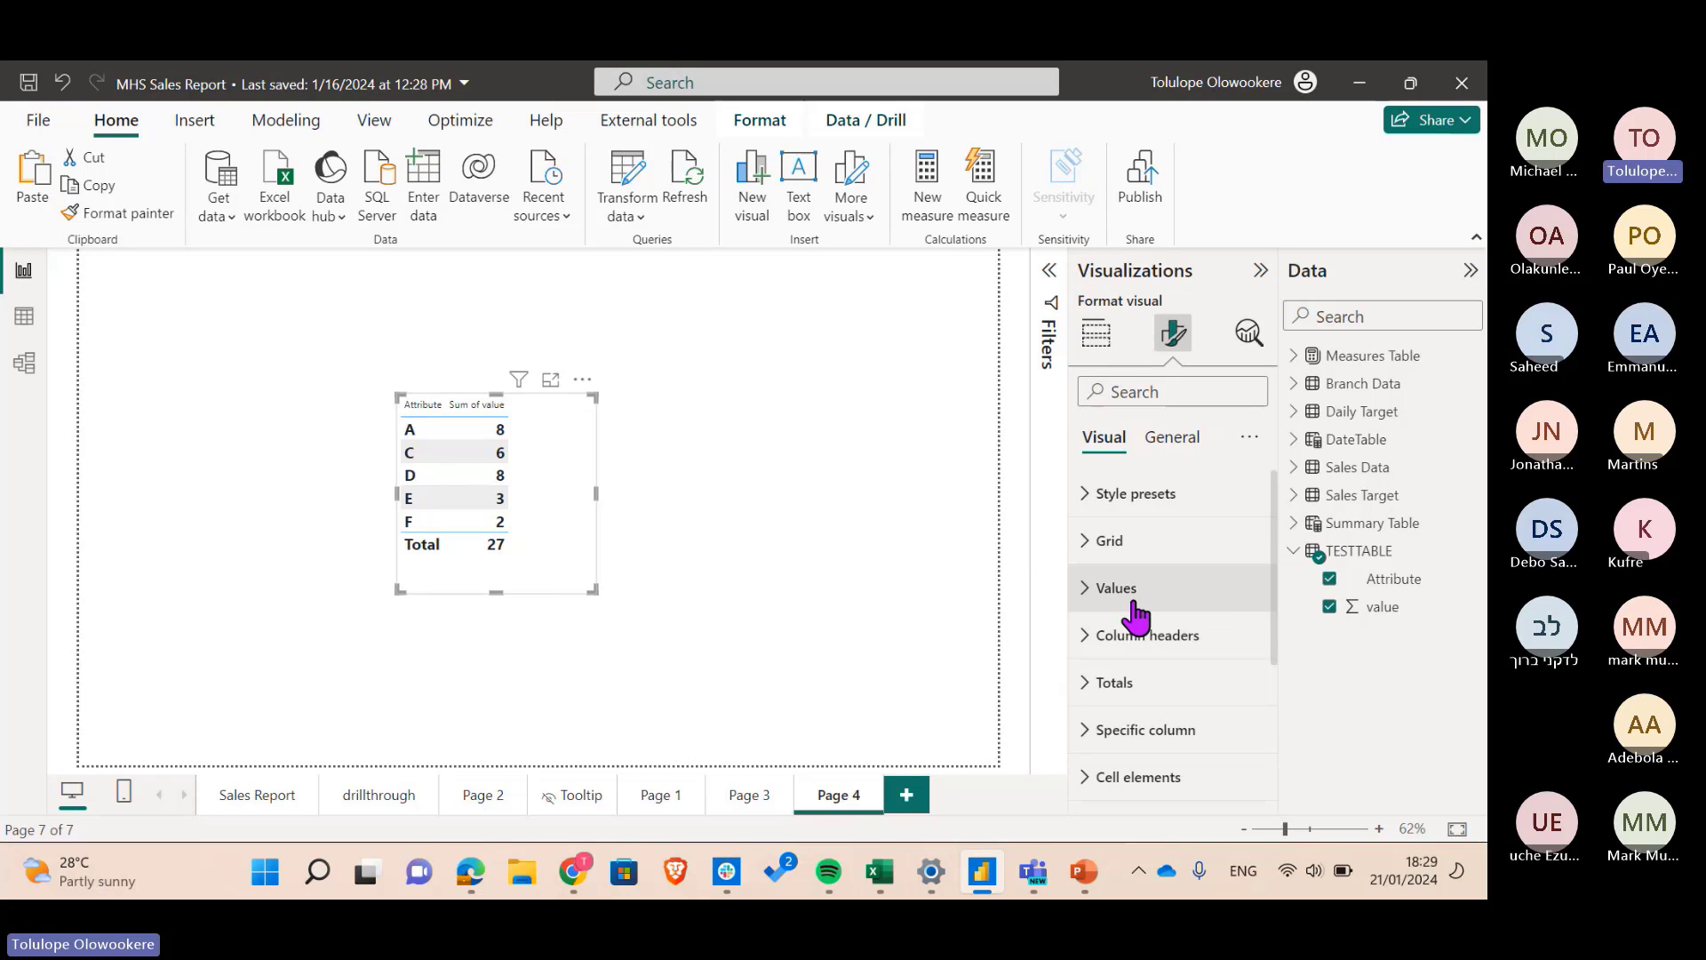
- Turn off the table's total row and shift the table further right
click(1141, 689)
click(1243, 741)
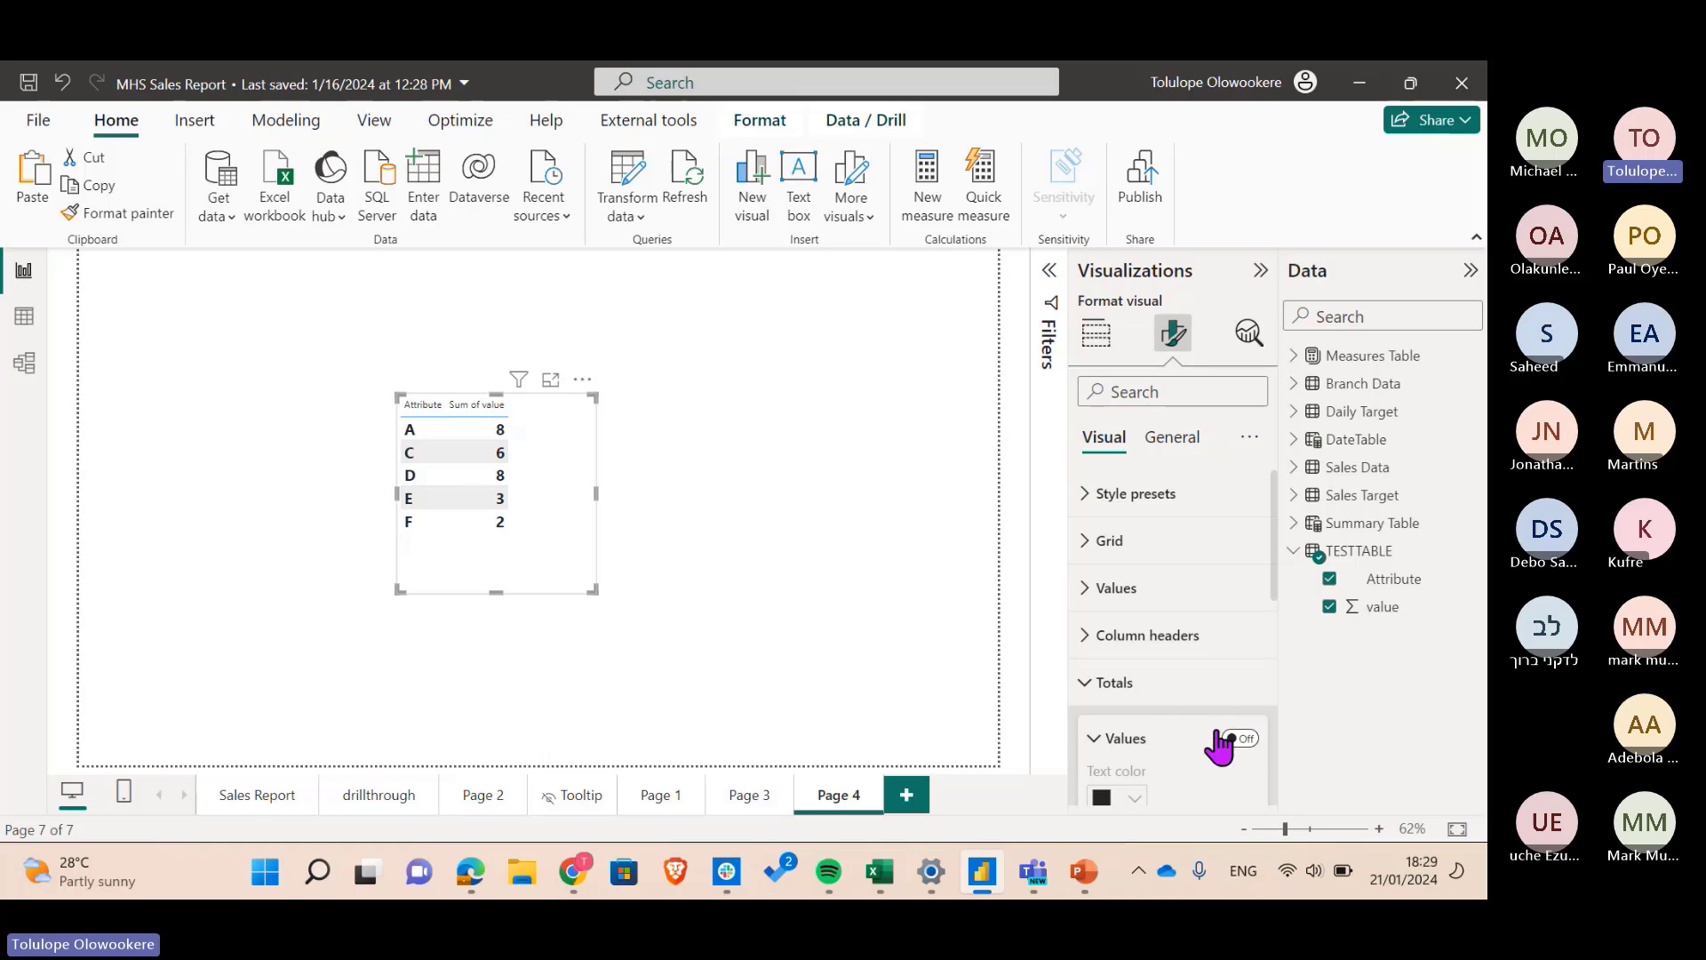
drag(538, 531, 677, 544)
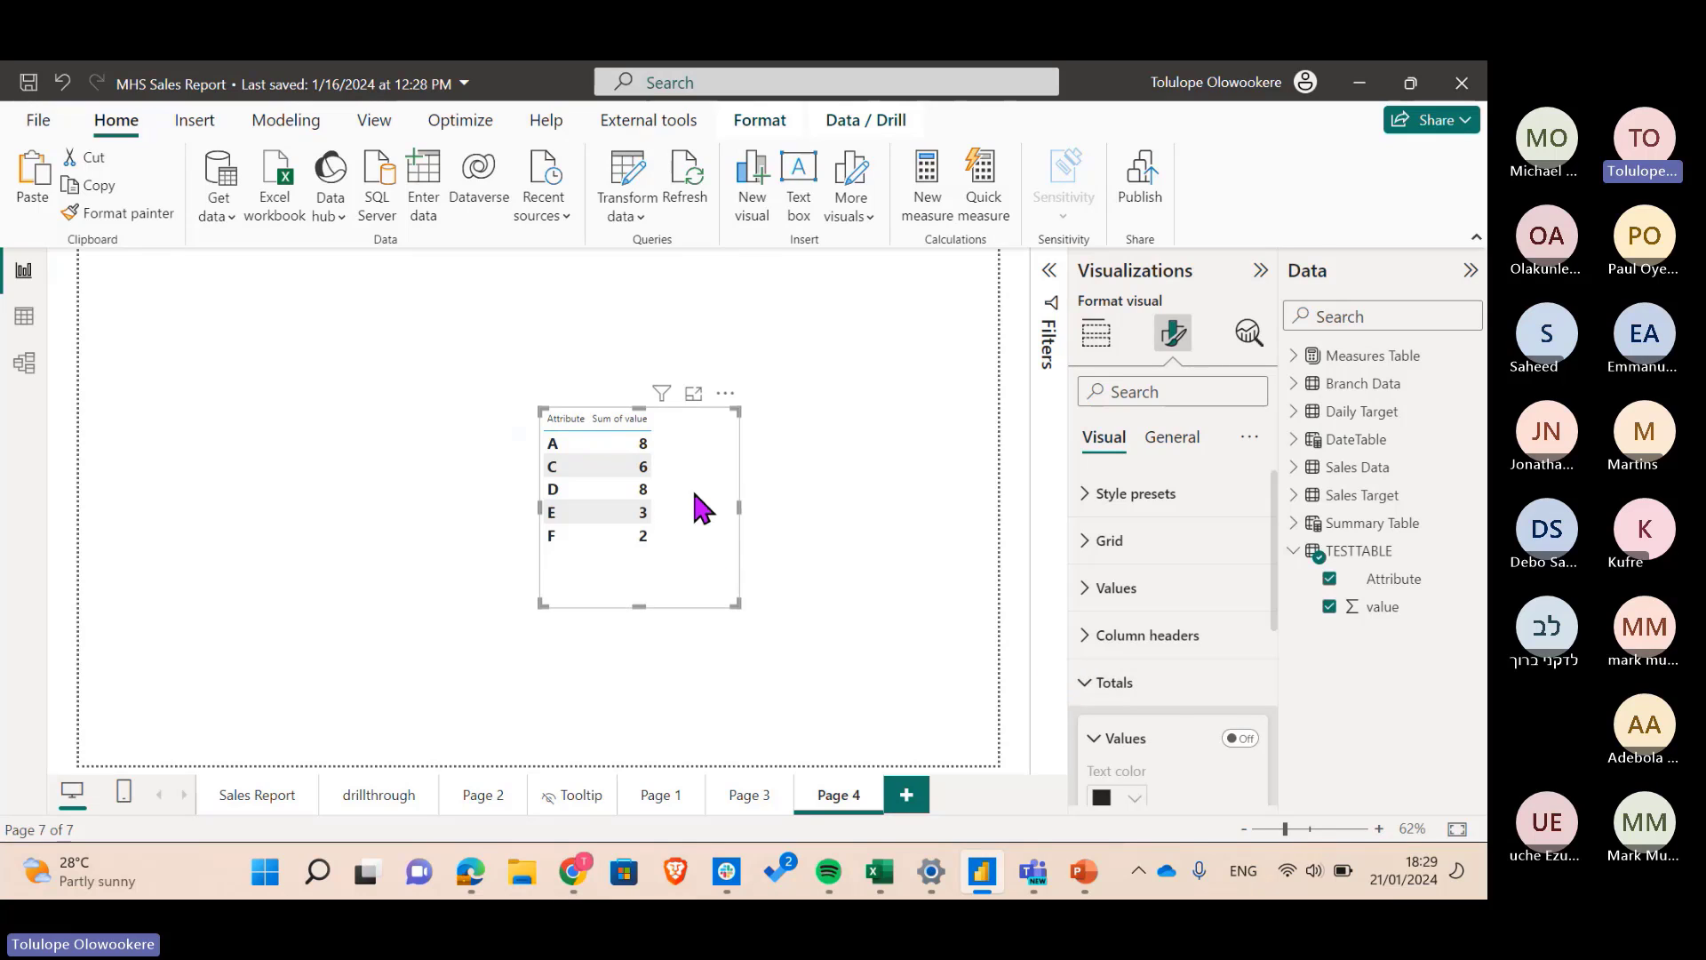
click(1164, 686)
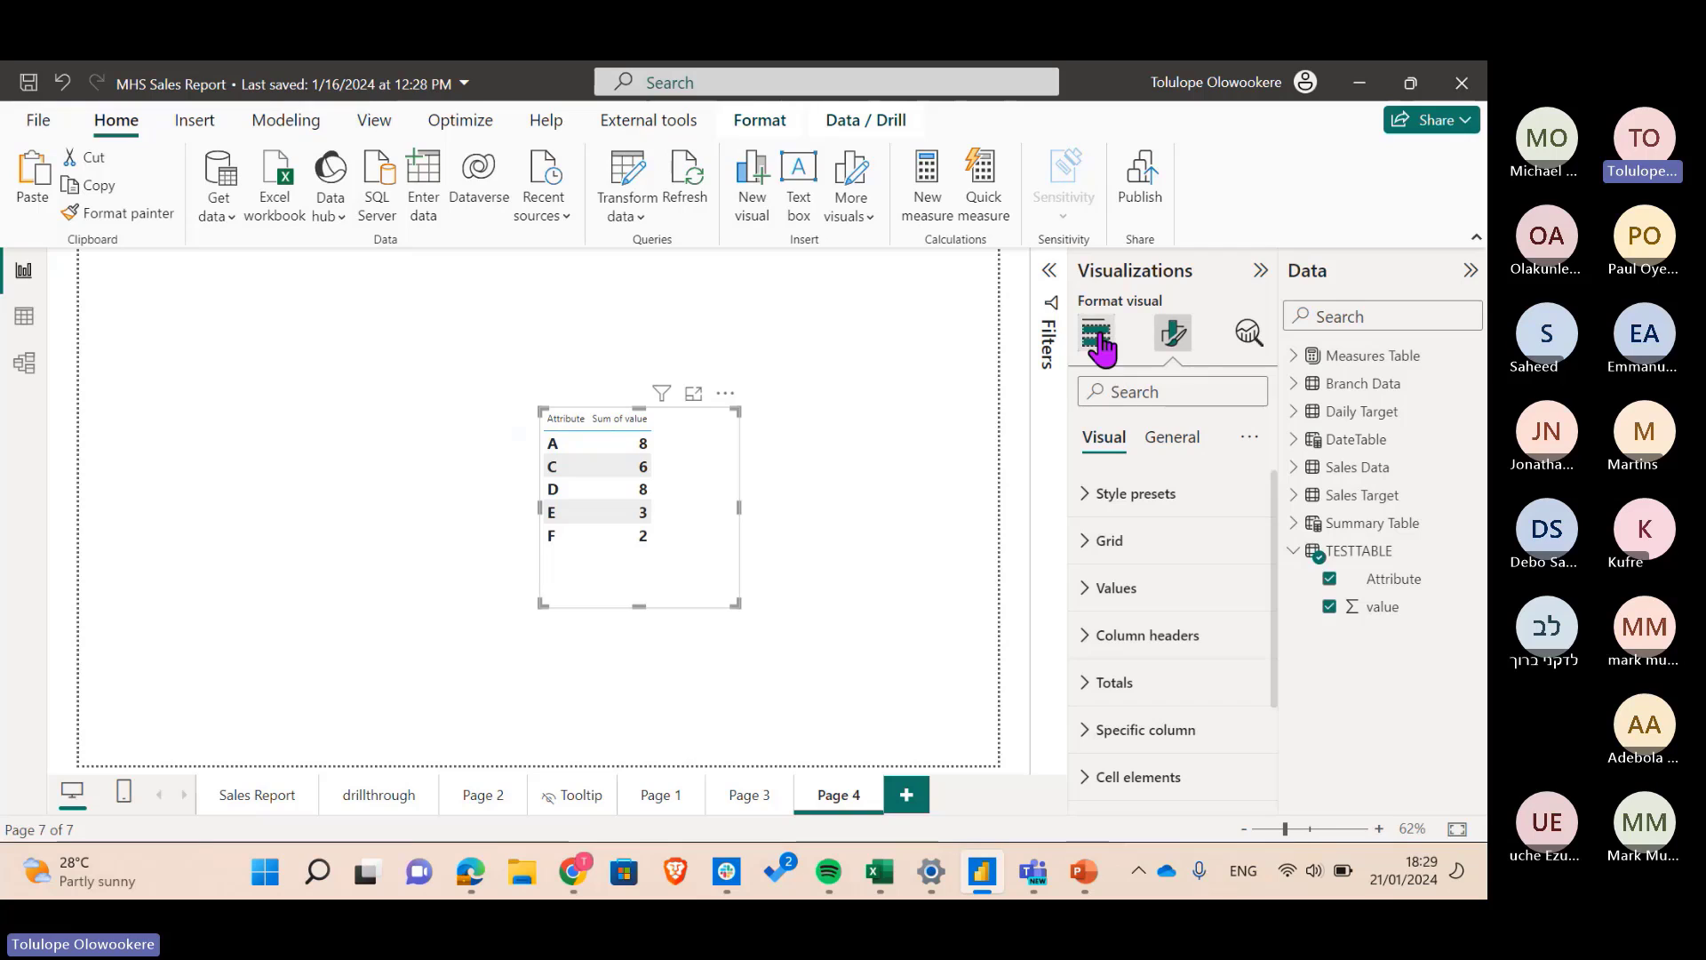
click(1098, 336)
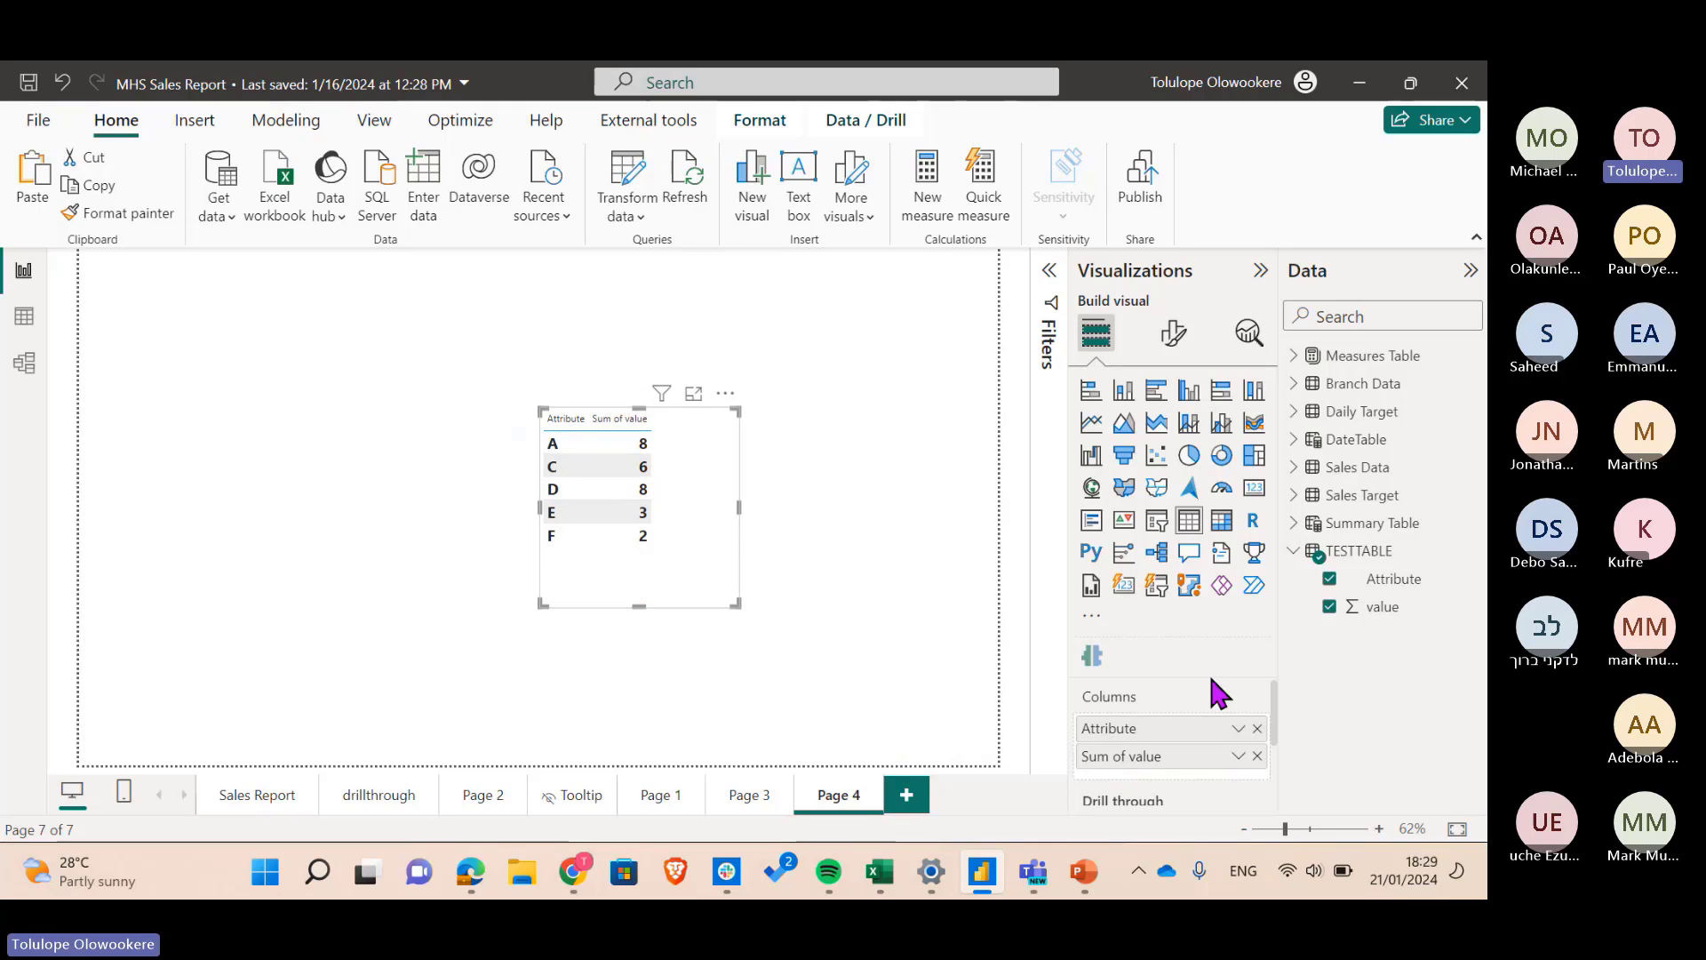
- Open Icons conditional formatting for Sum of value, keeping the Rules format style
click(1239, 756)
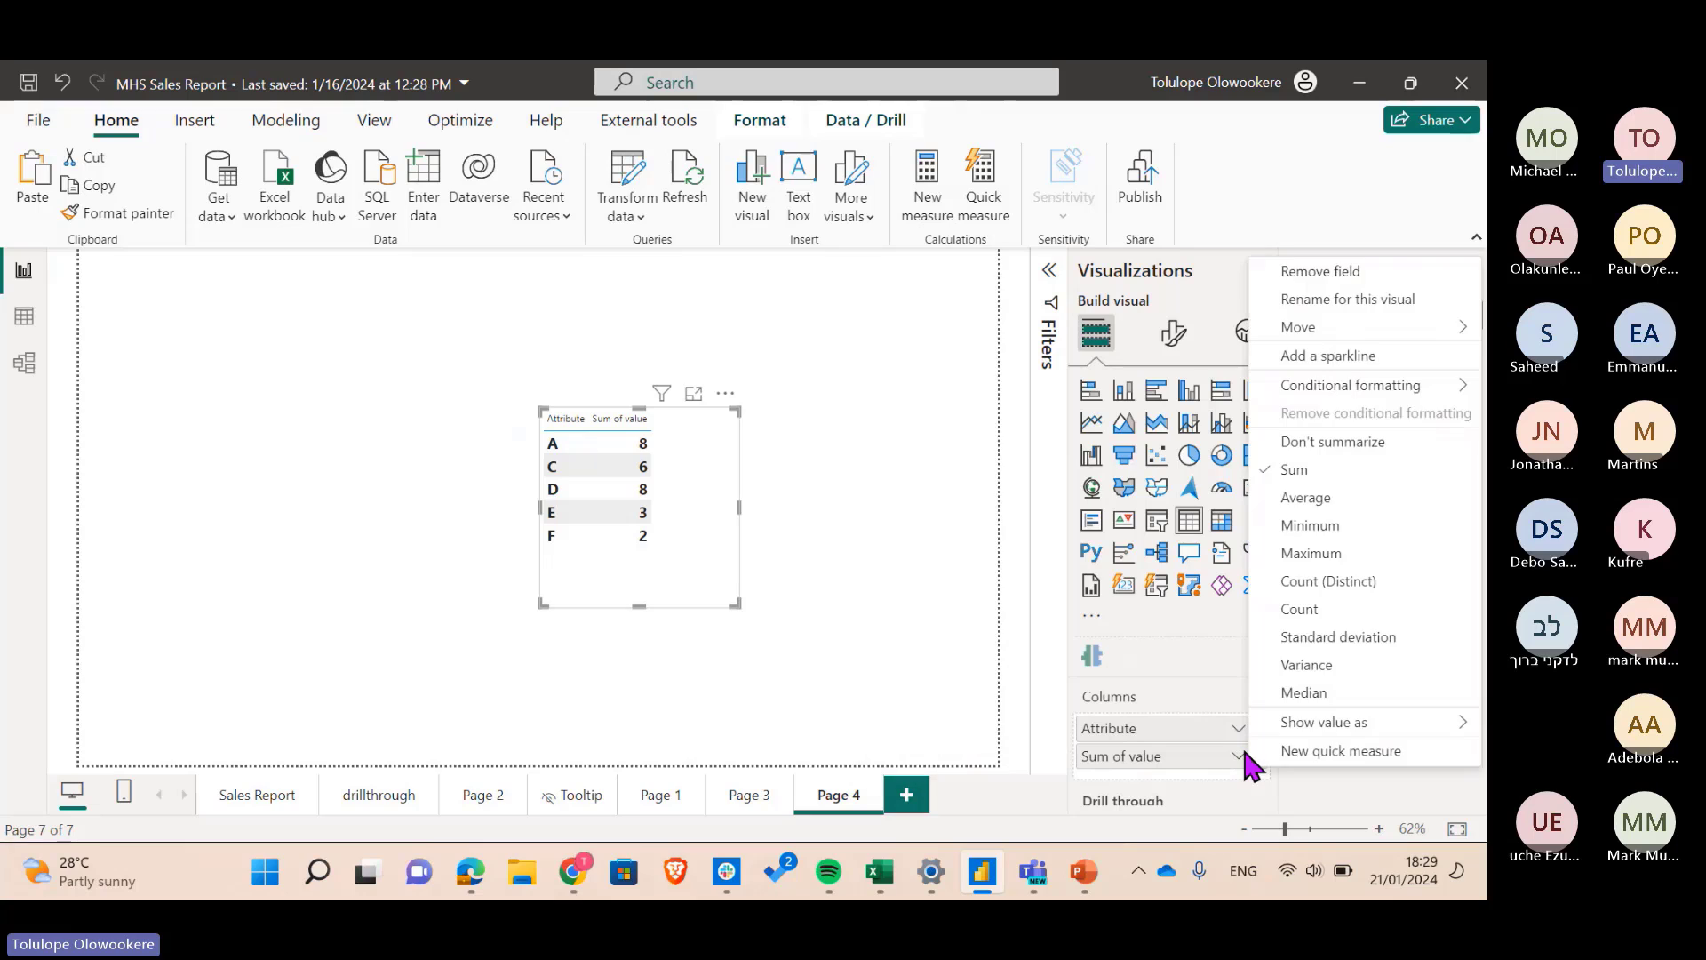
mouse_move(1287, 727)
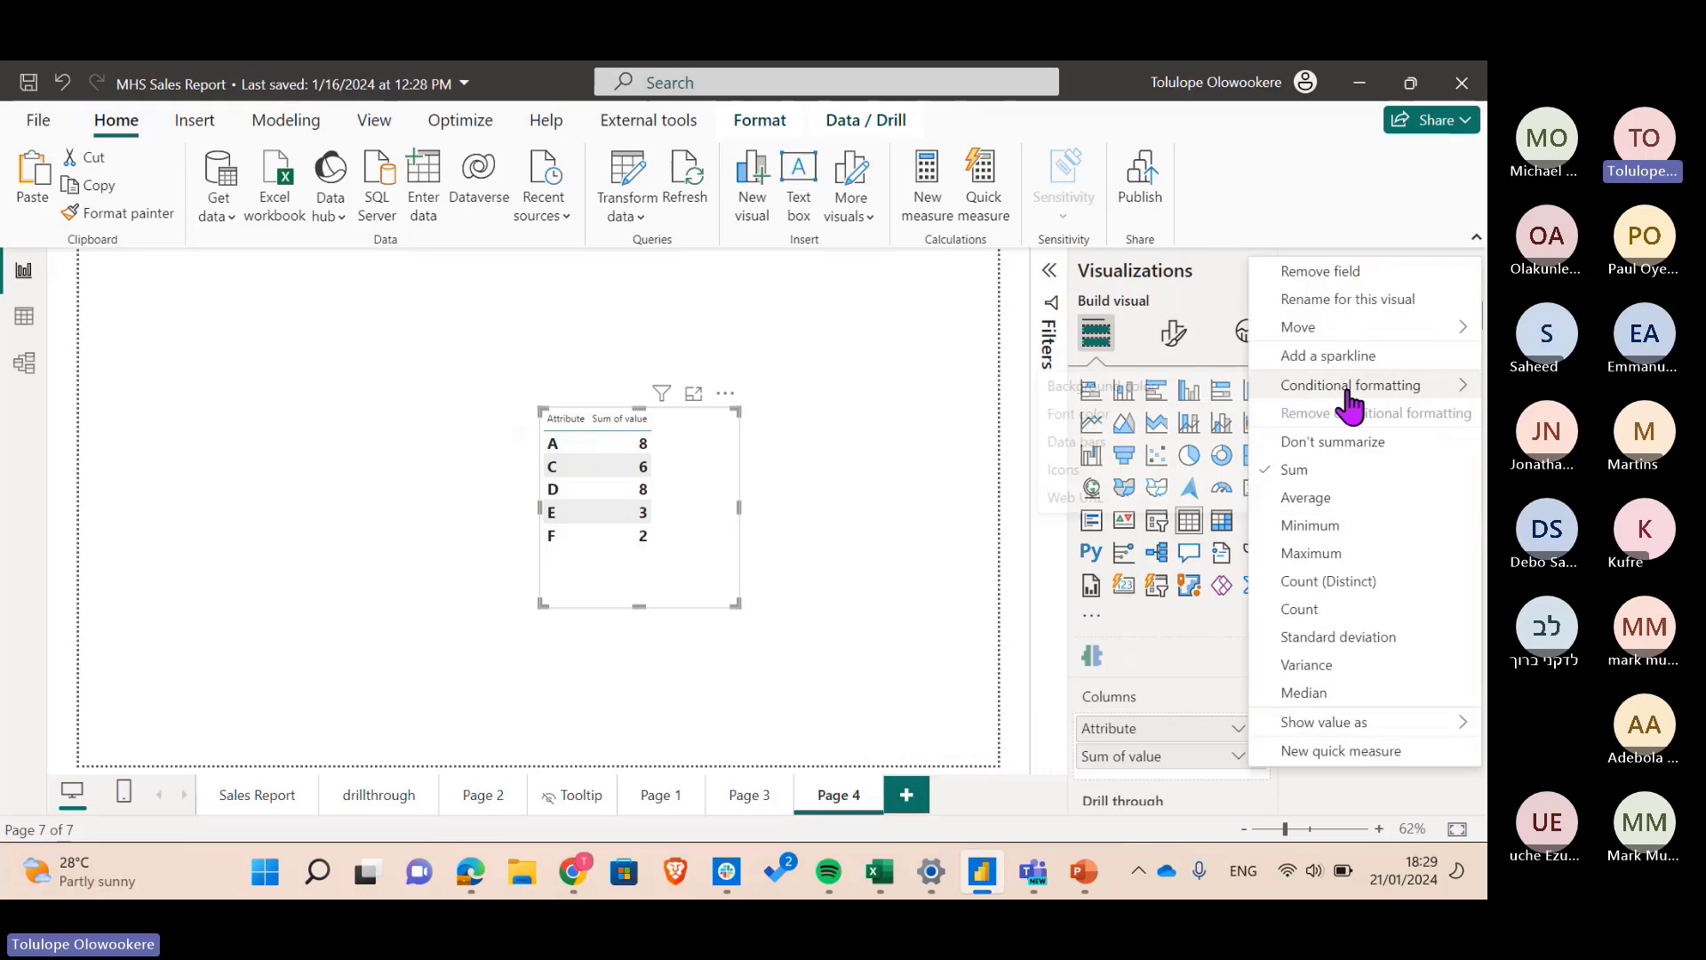
mouse_move(1324, 387)
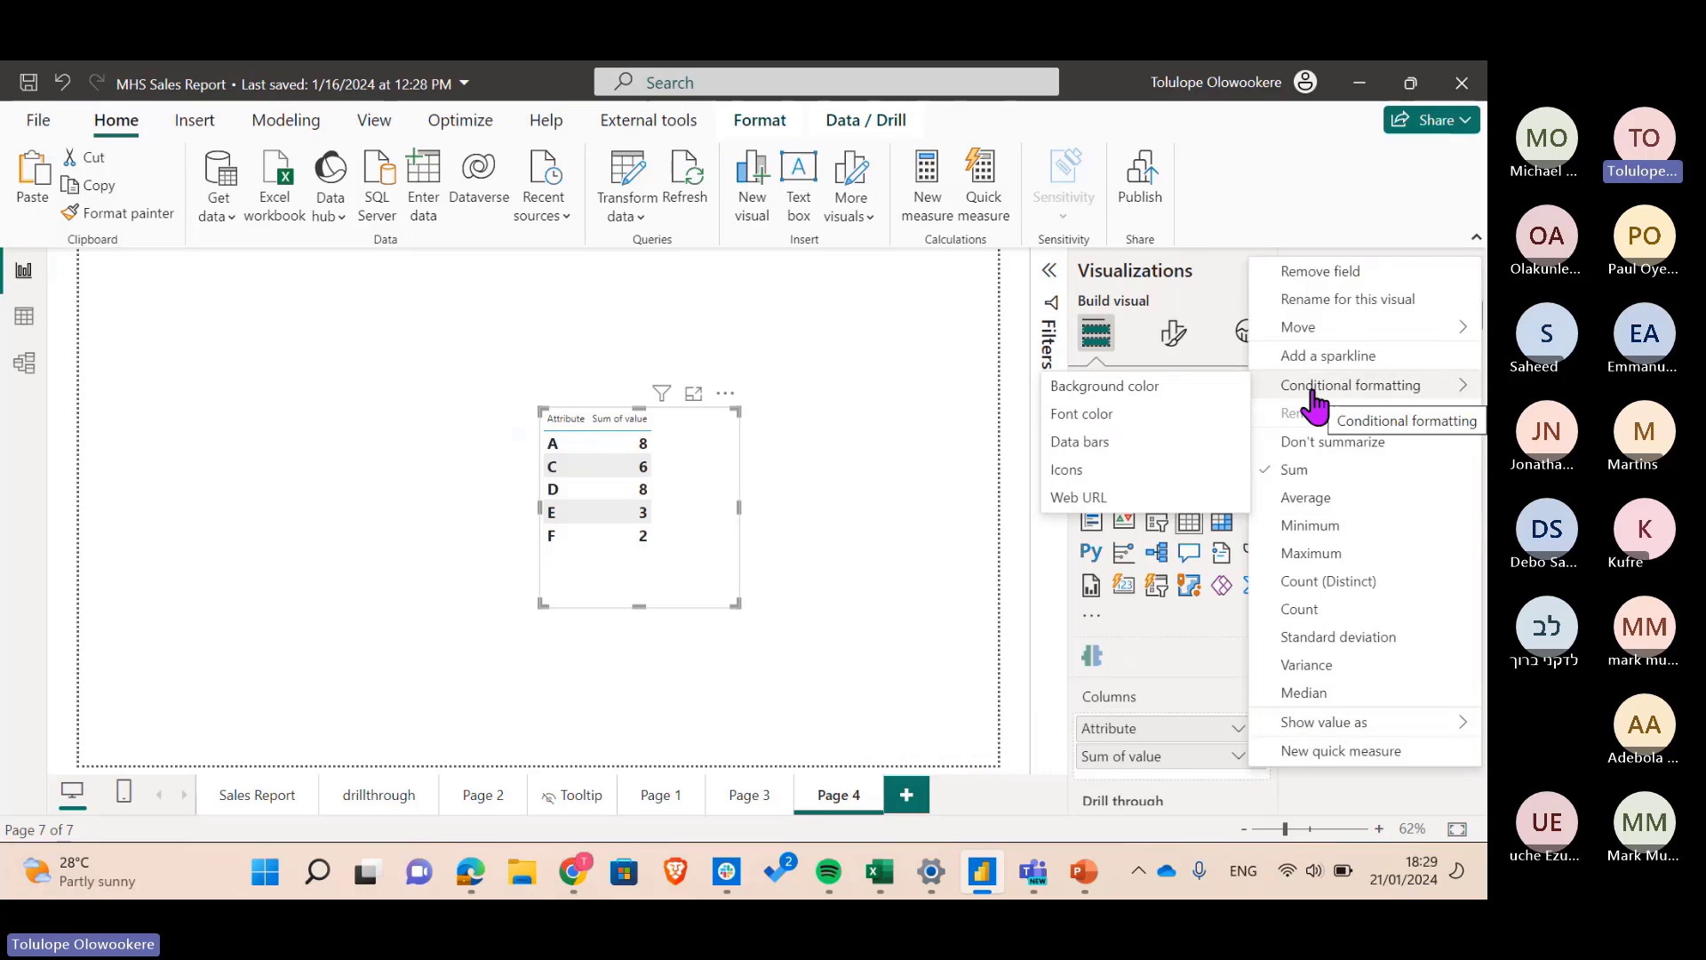
click(1086, 468)
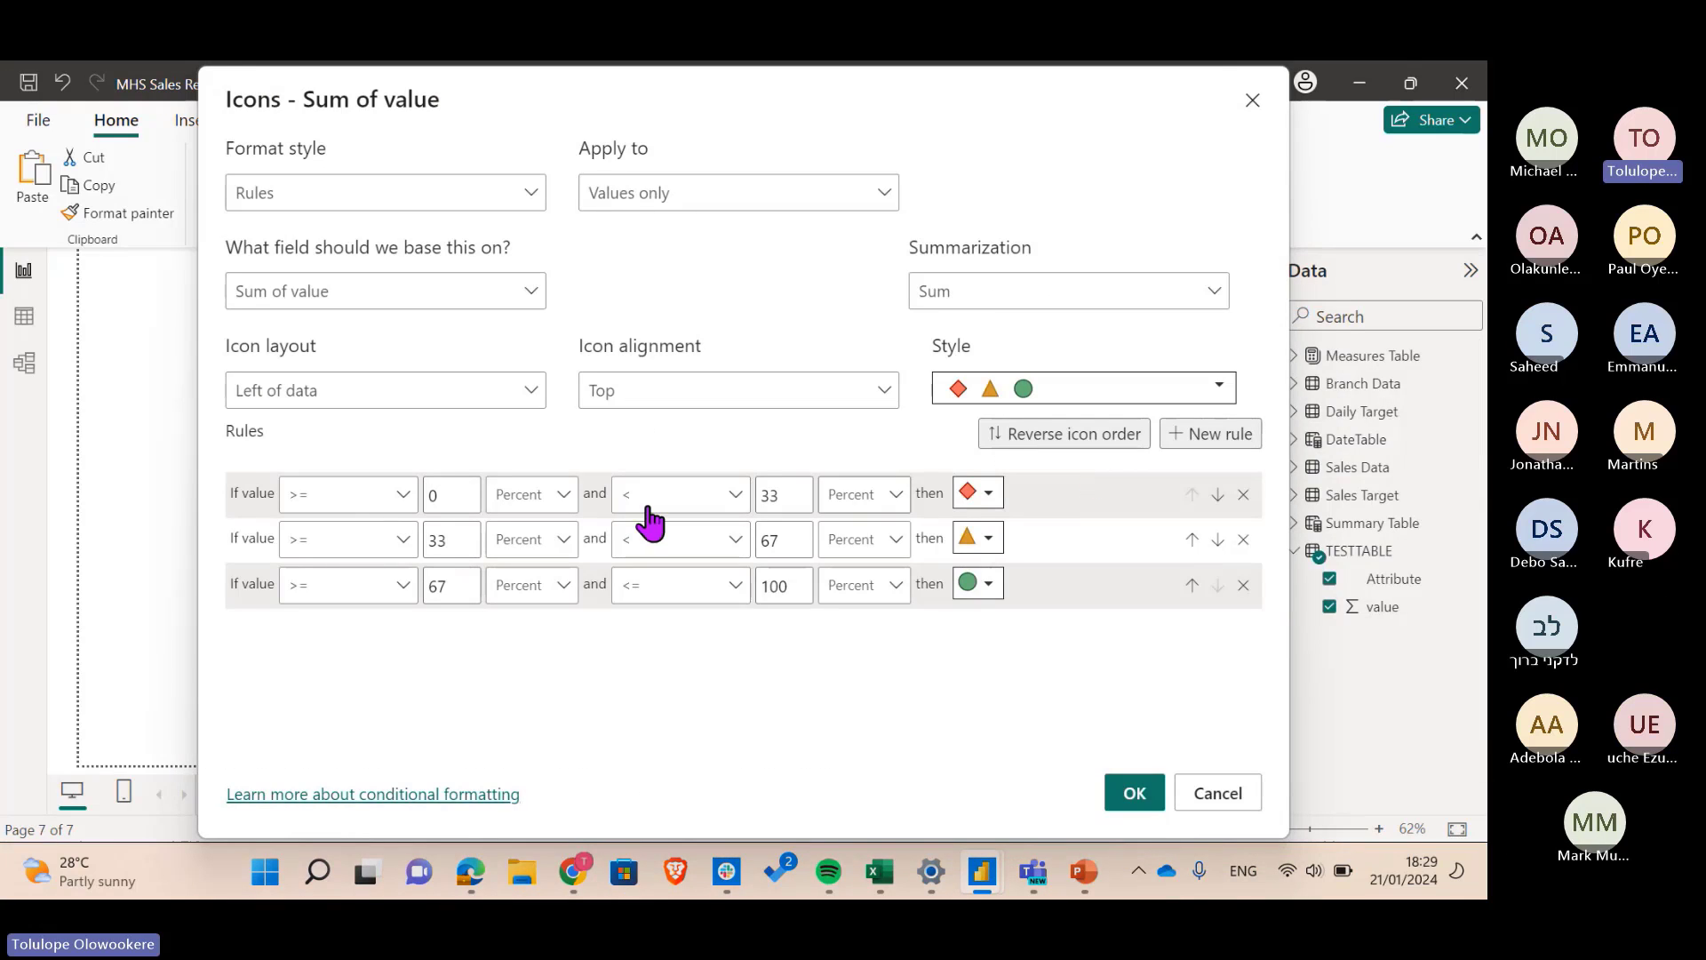
click(329, 196)
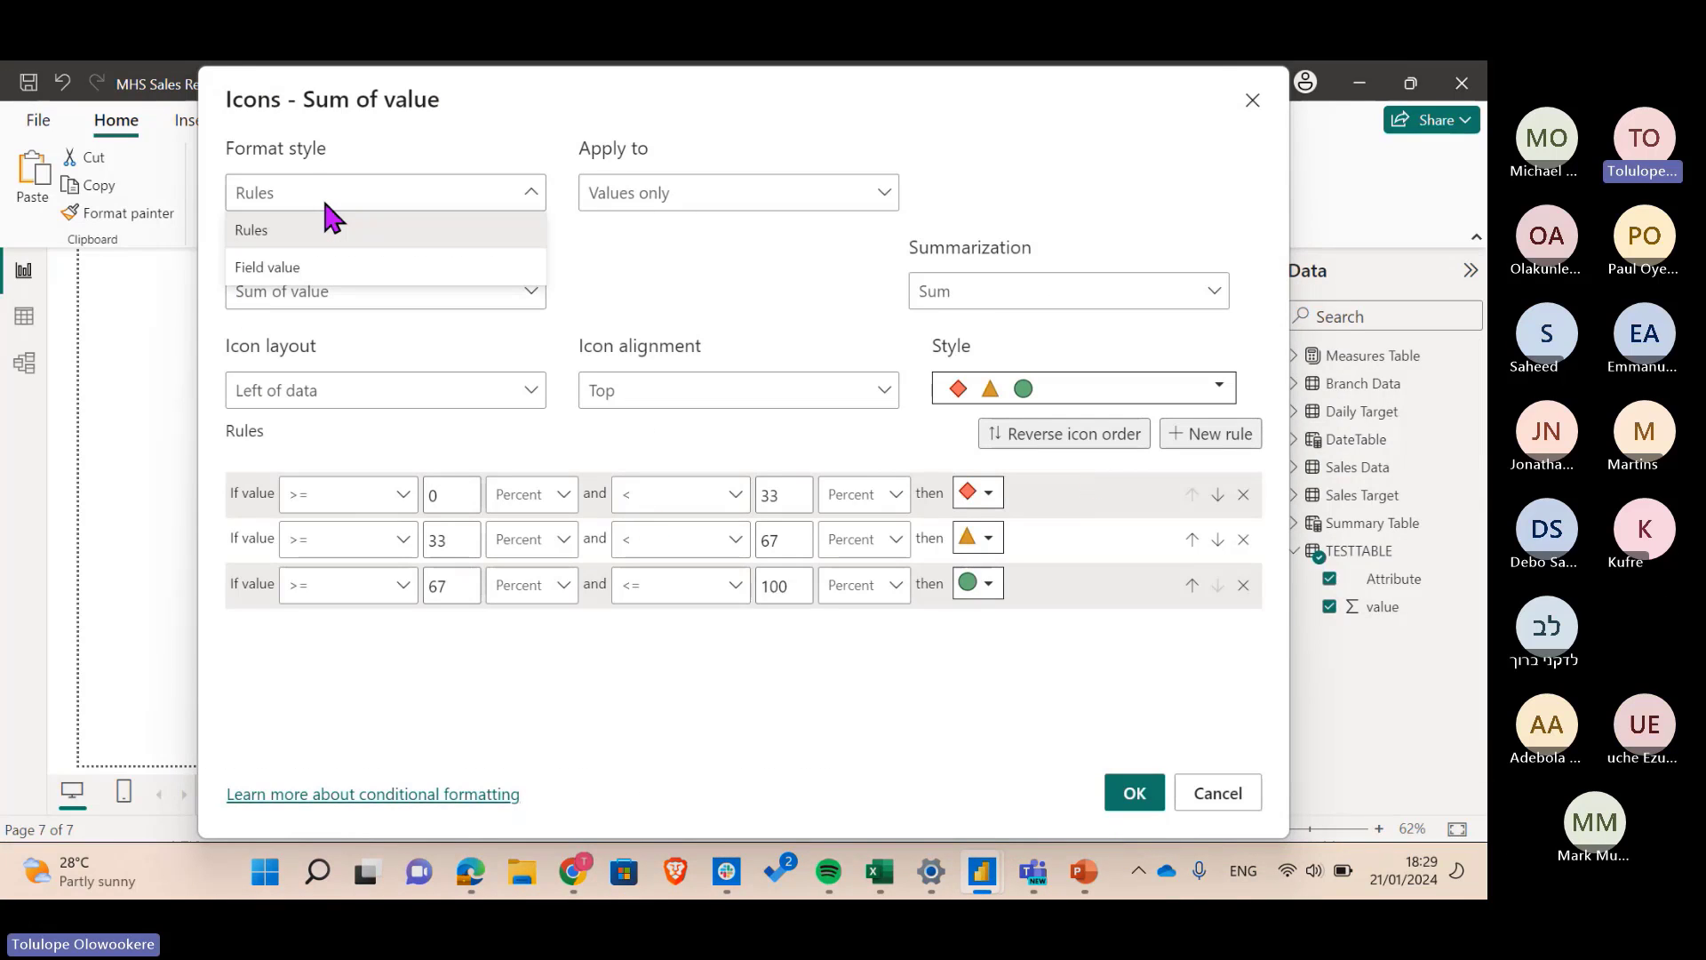
click(327, 222)
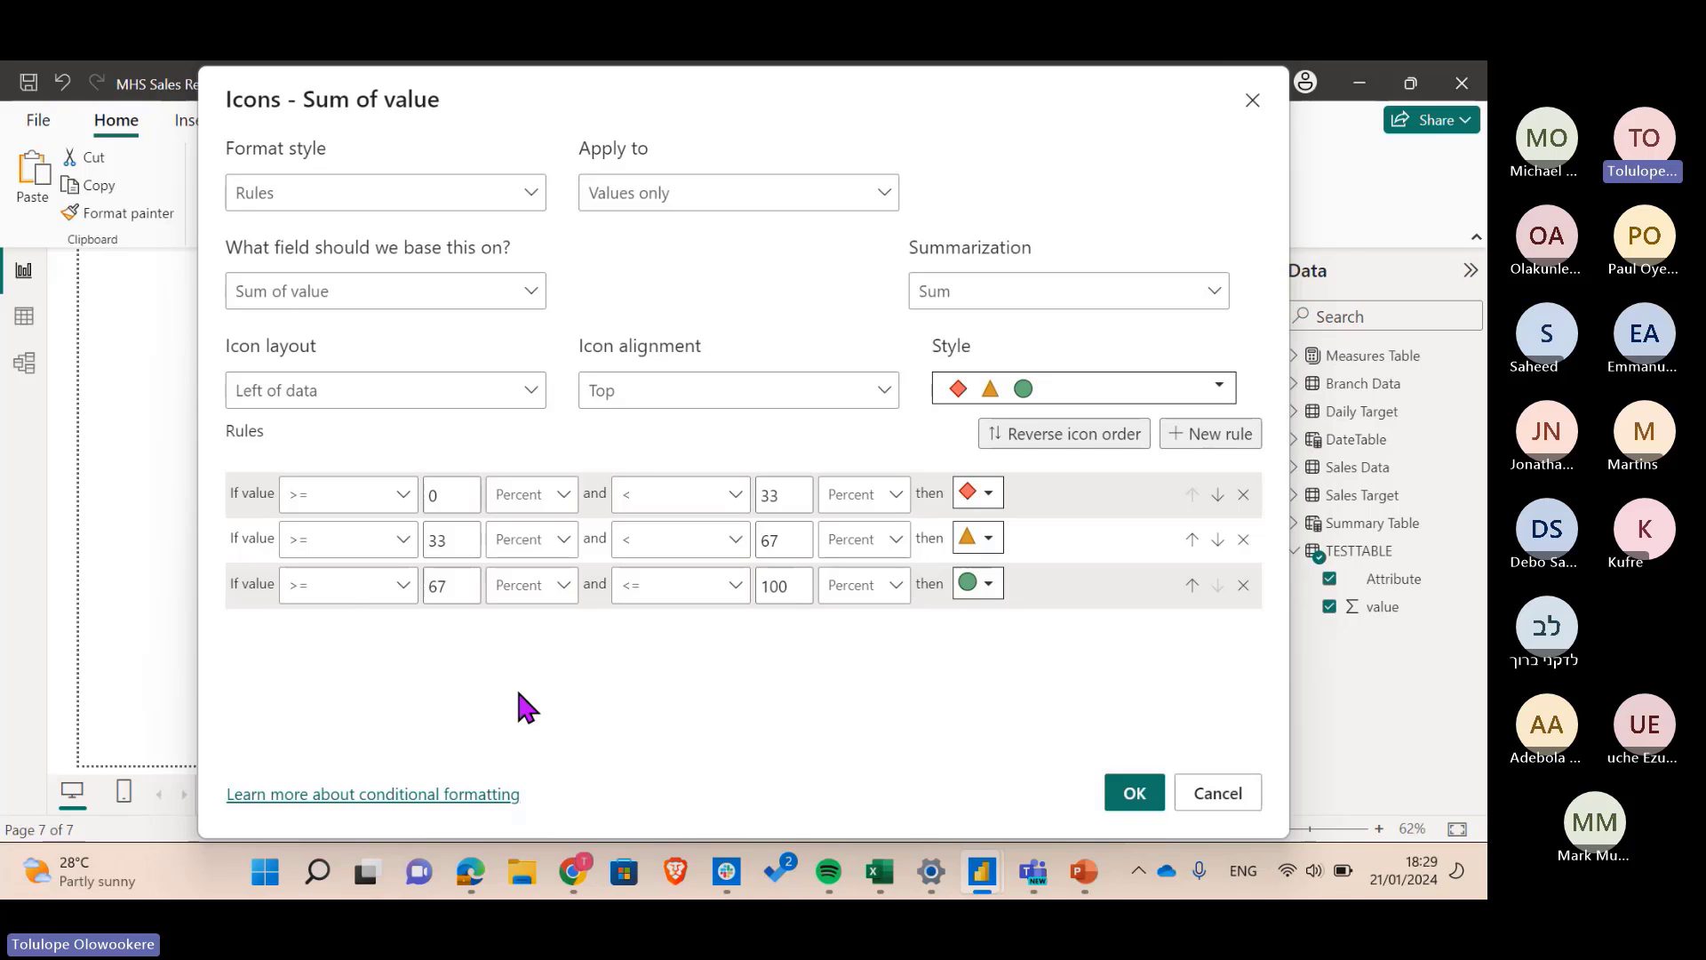
drag(1051, 101, 961, 147)
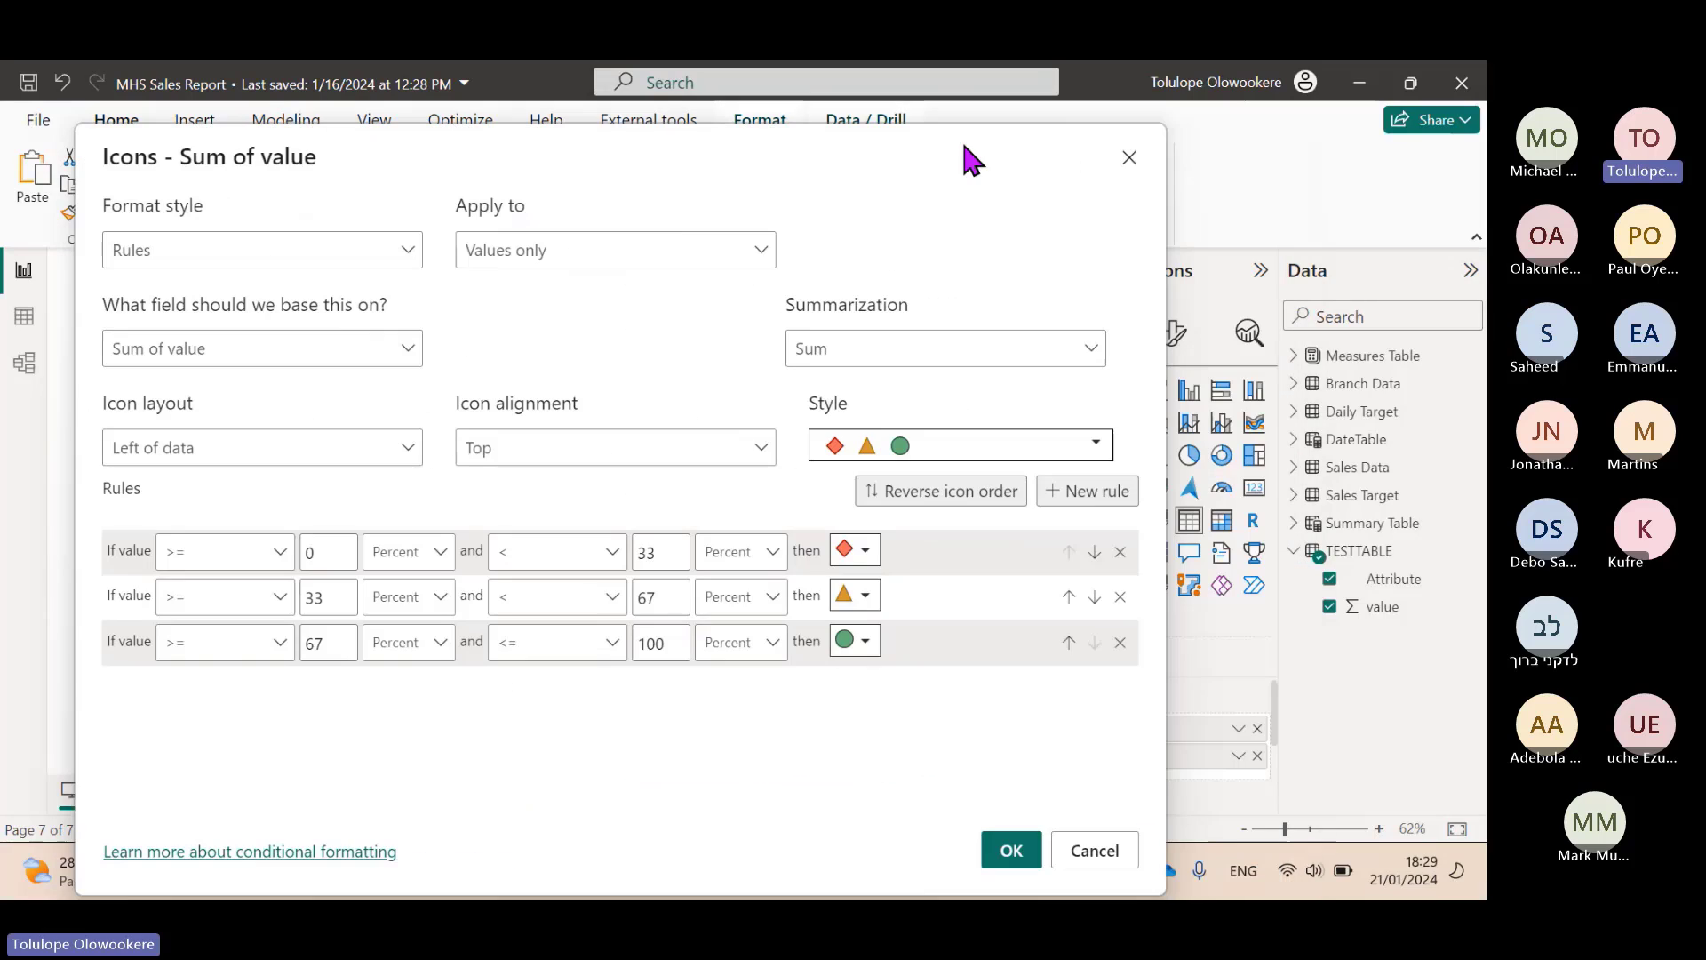
- Cancel the Icons dialog, move the table to the page's right edge, and reopen Sum of value Icons
click(1129, 160)
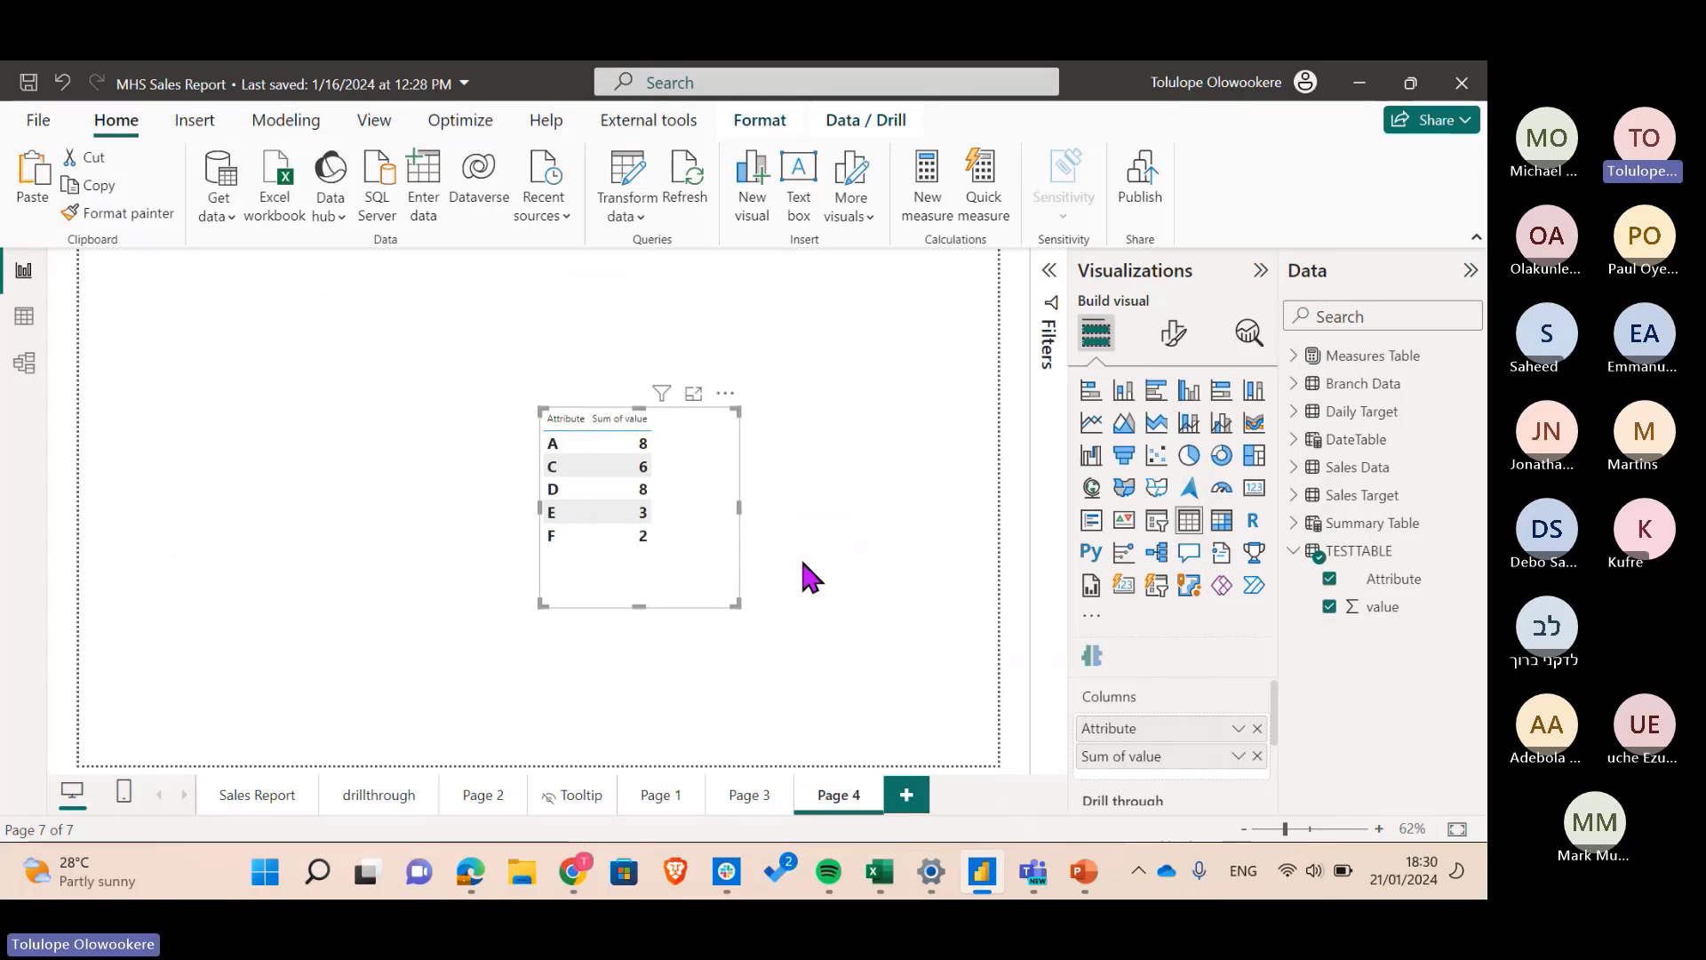
drag(716, 574, 983, 575)
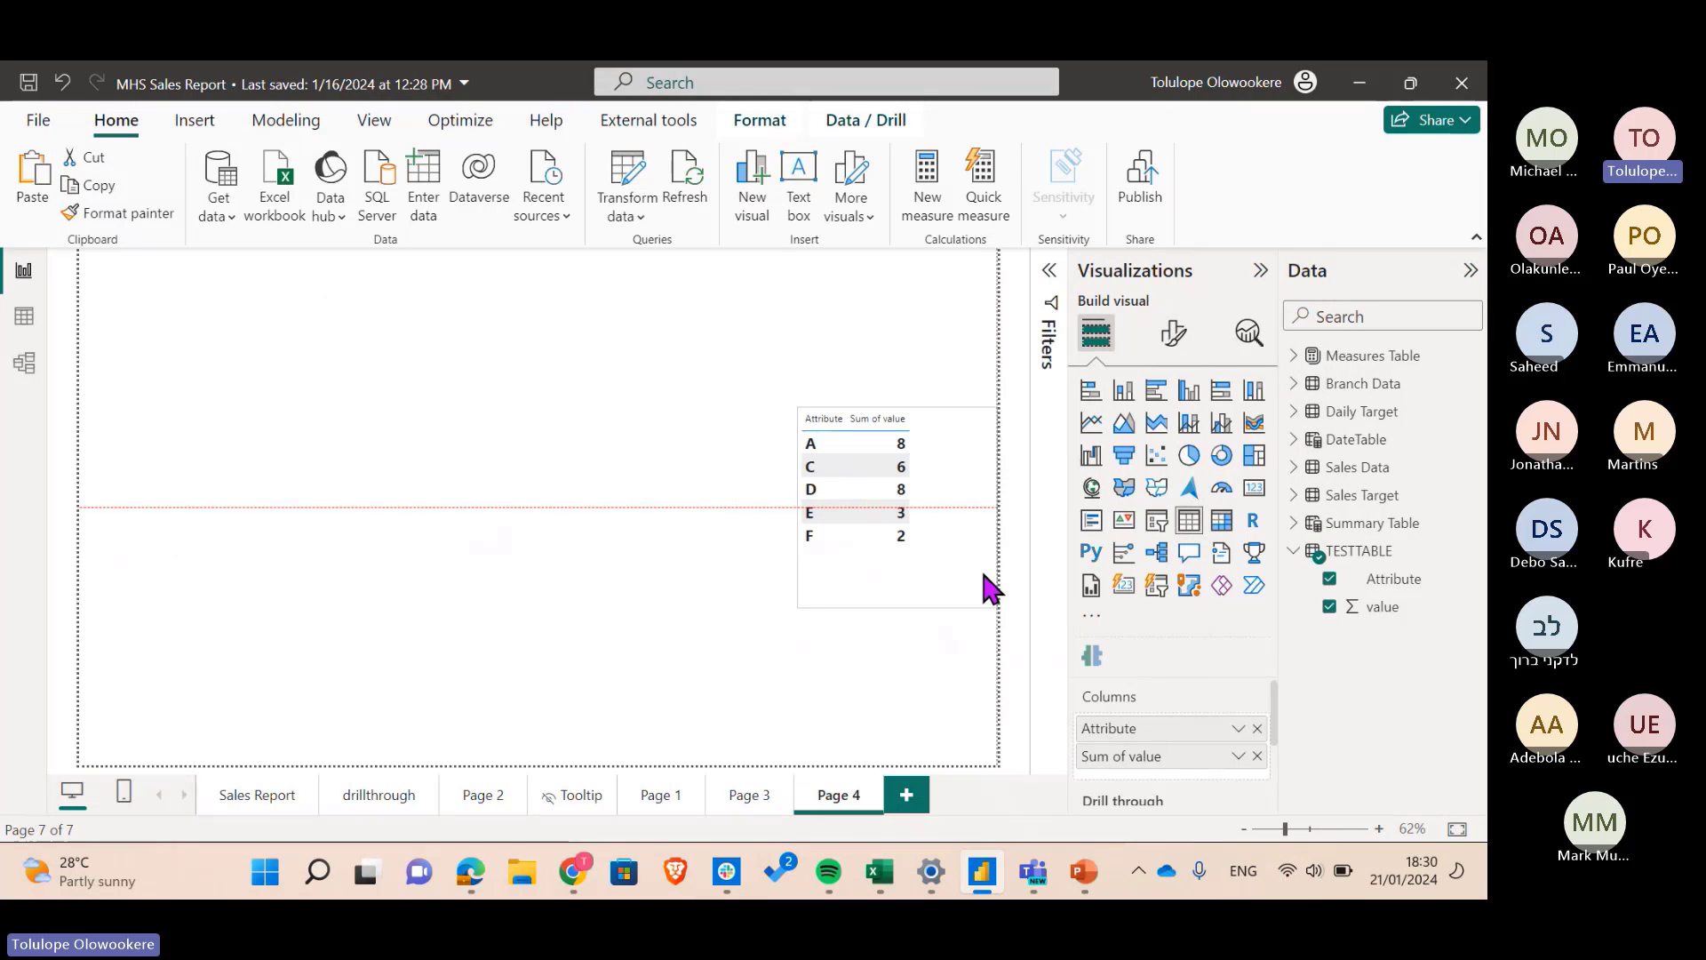
click(1237, 756)
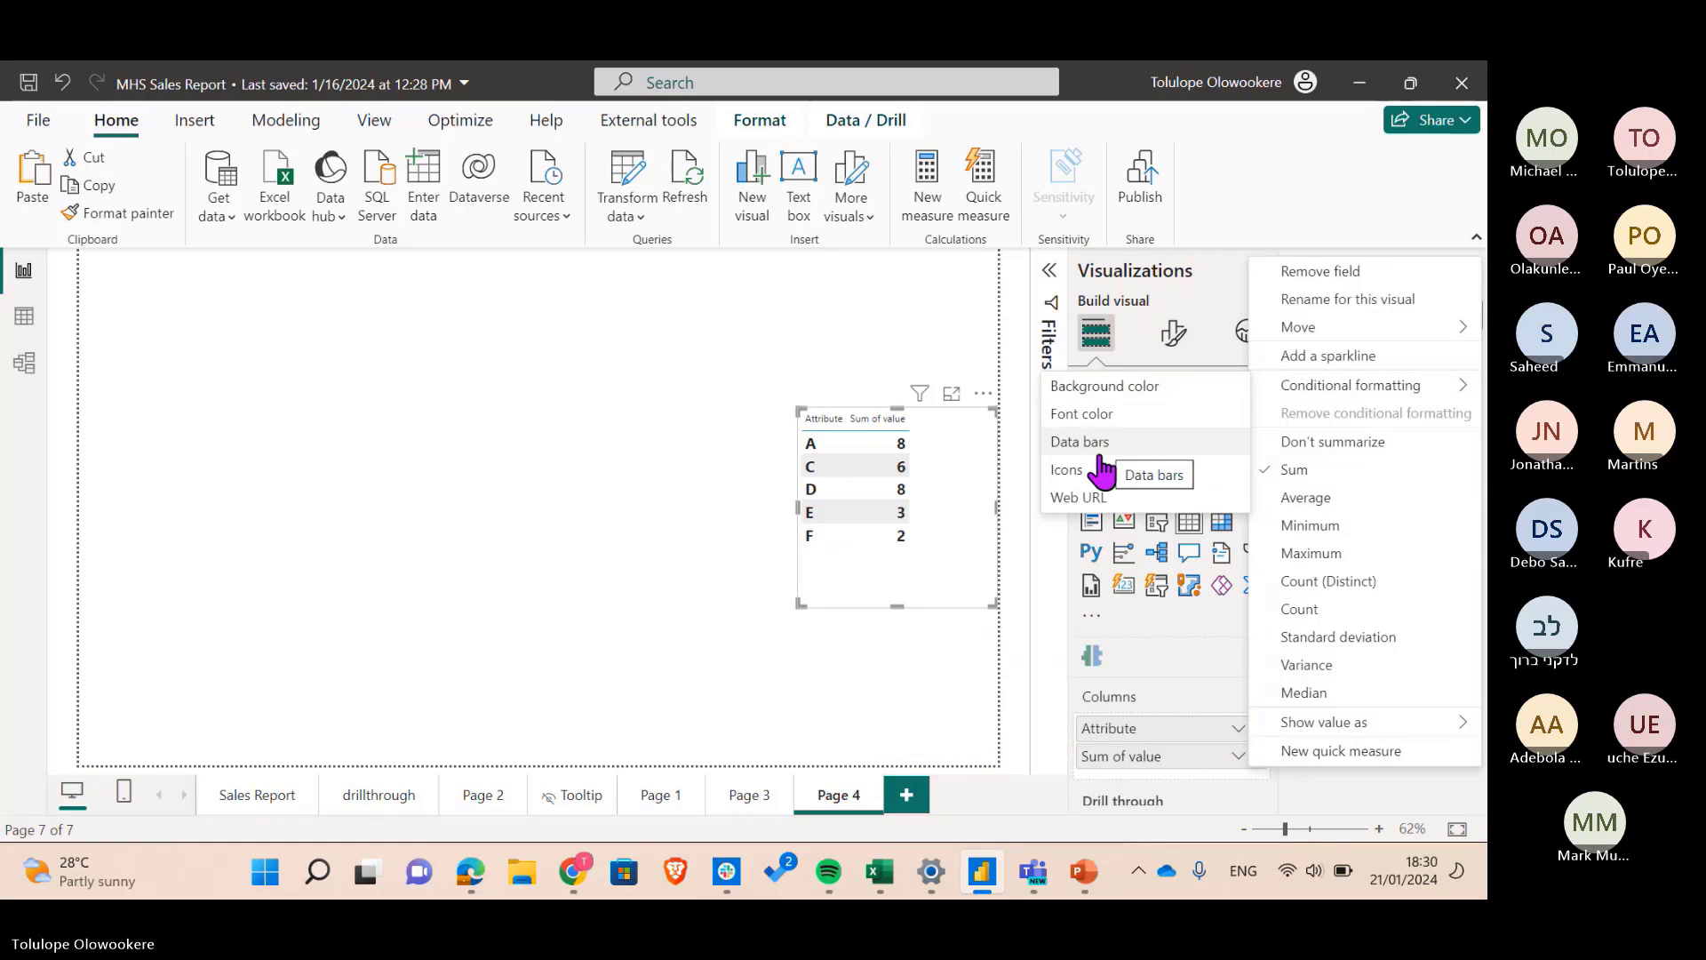
click(1098, 471)
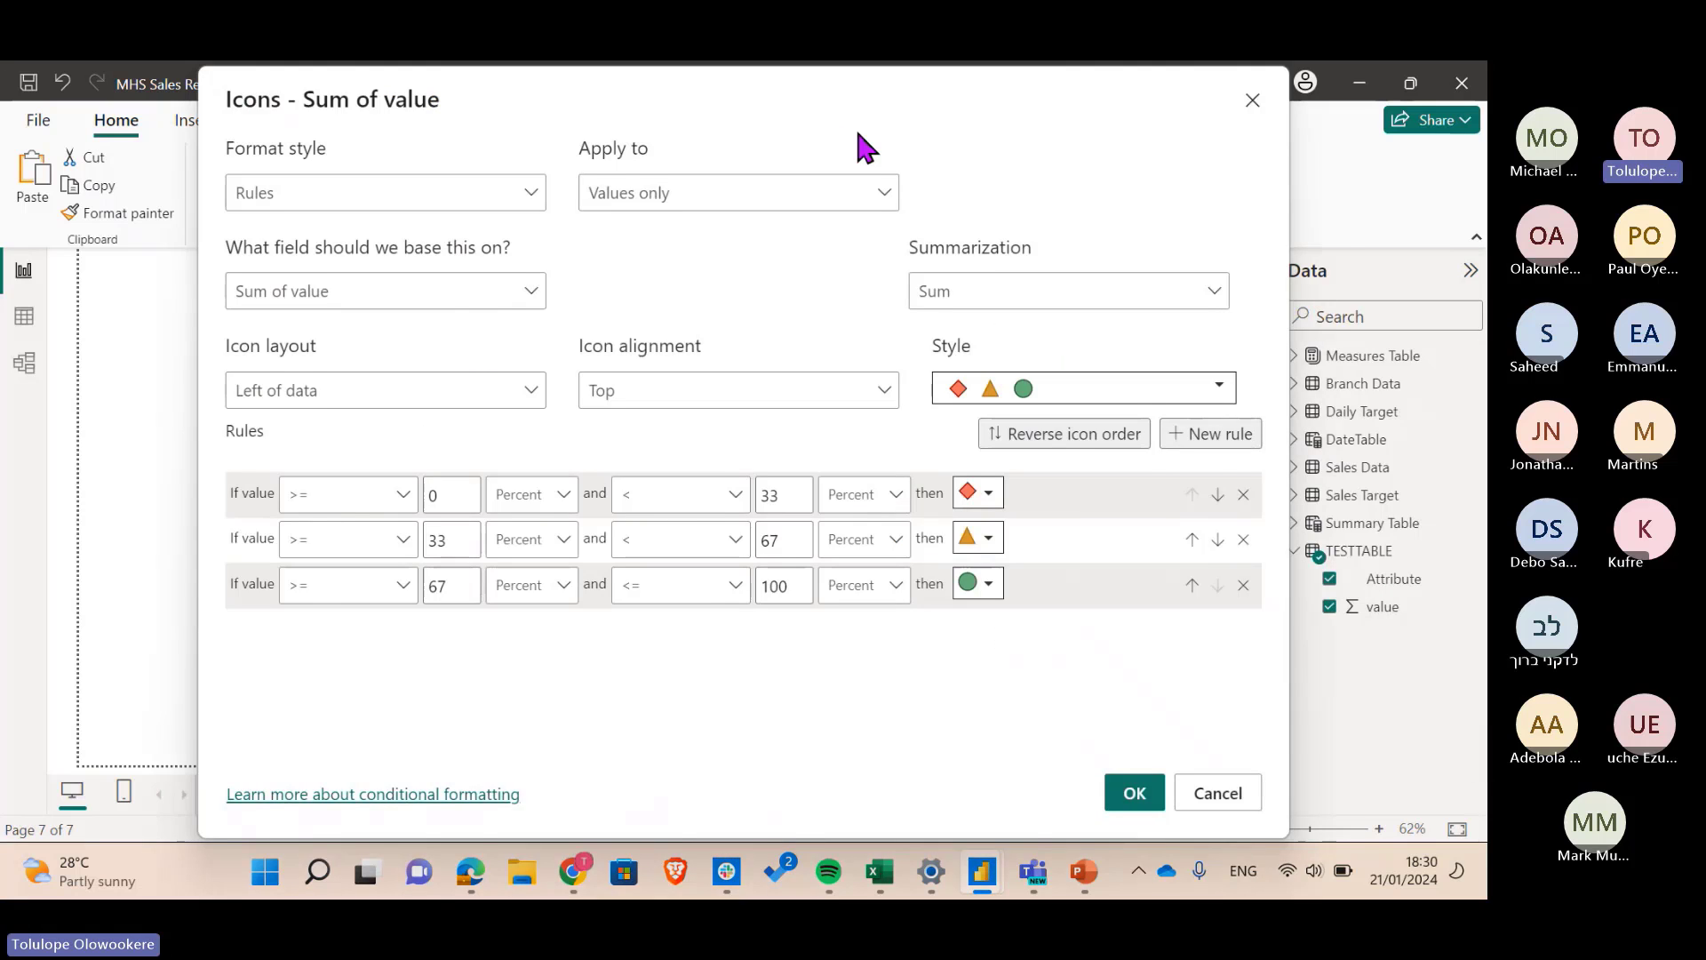
- Reposition the Icons dialog to compare its rules with the table
drag(739, 164, 355, 161)
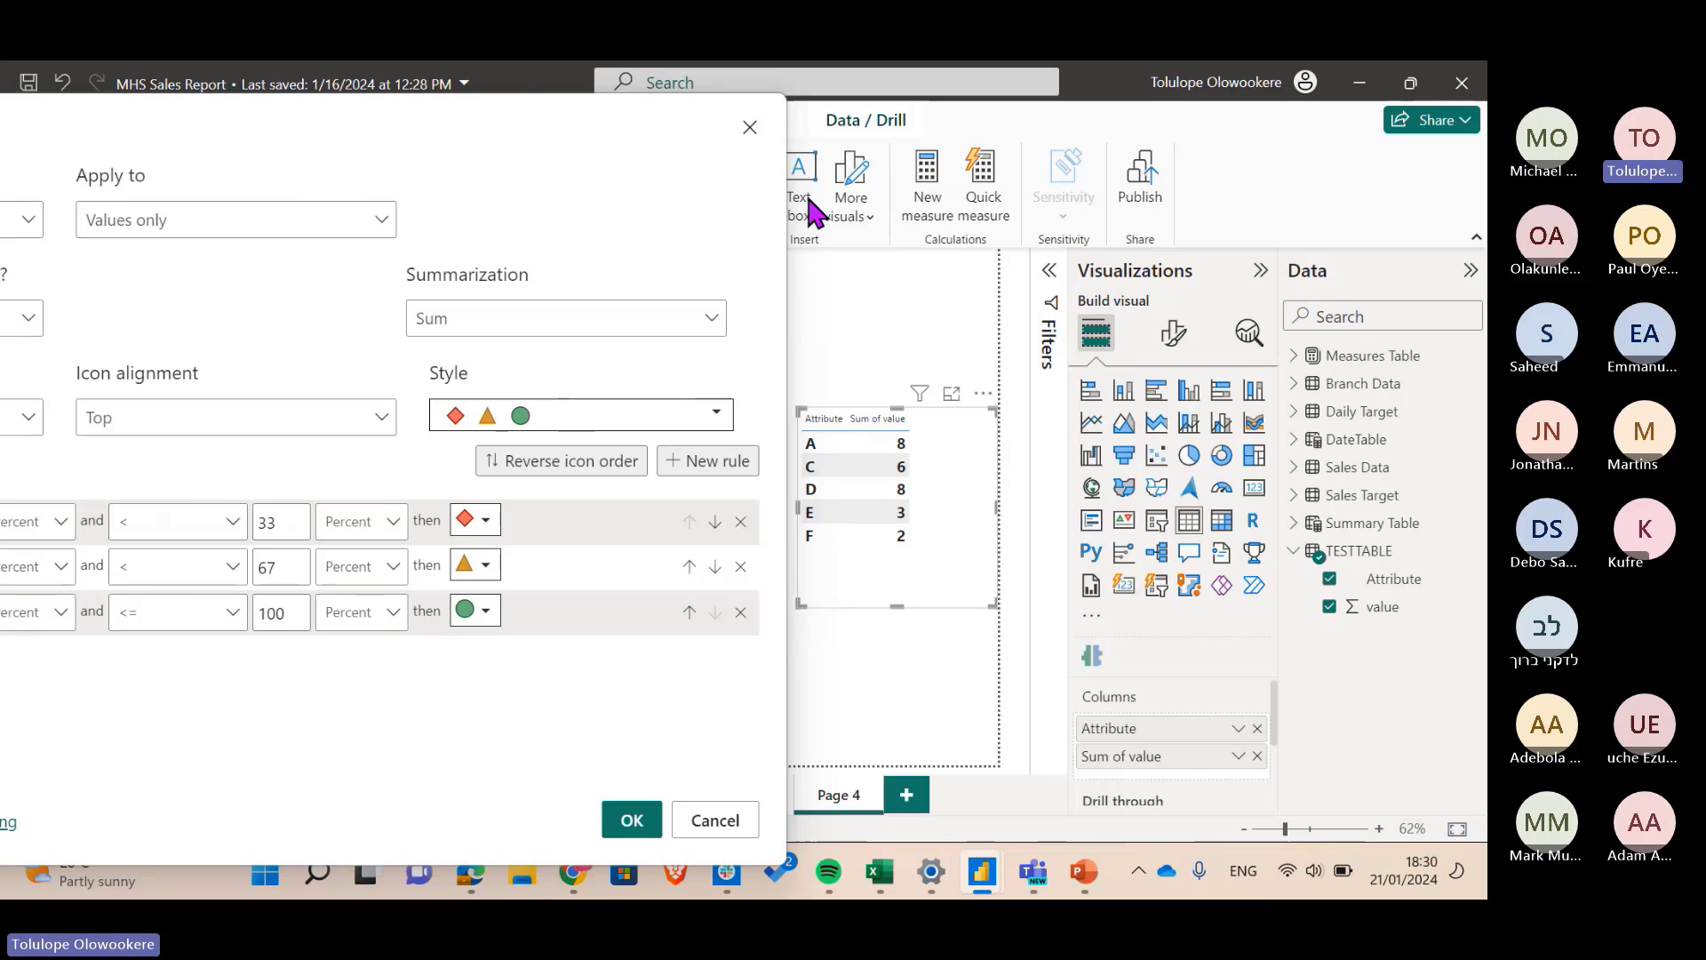
drag(559, 131, 973, 138)
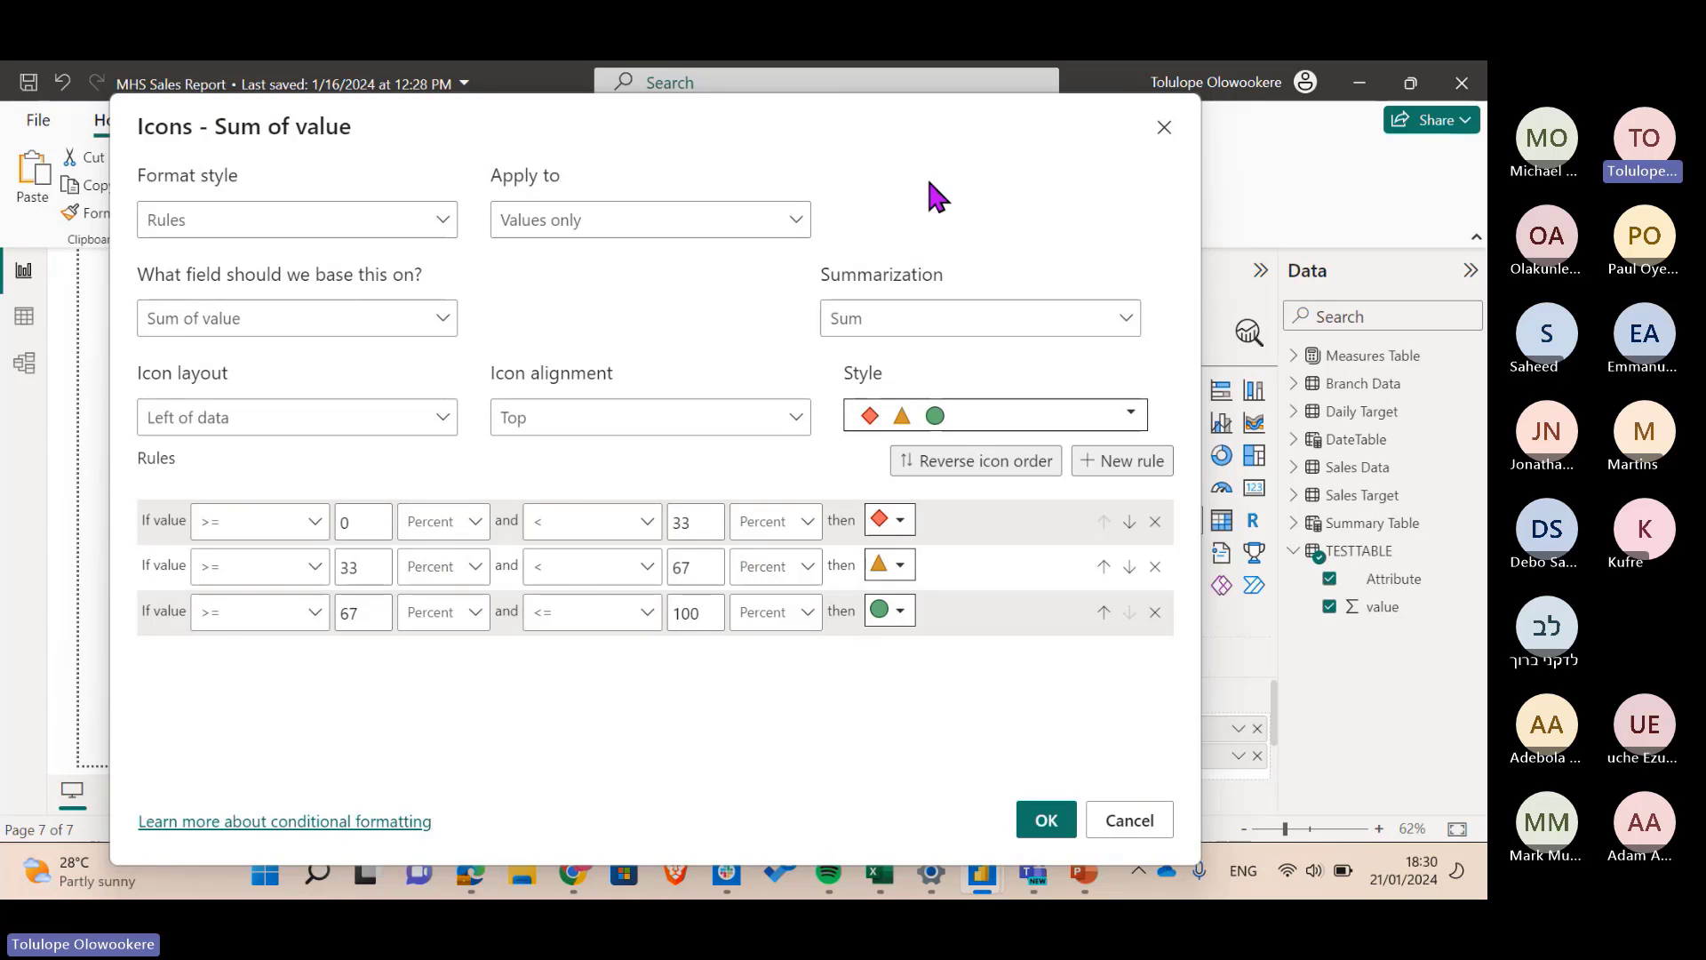
drag(754, 138, 384, 151)
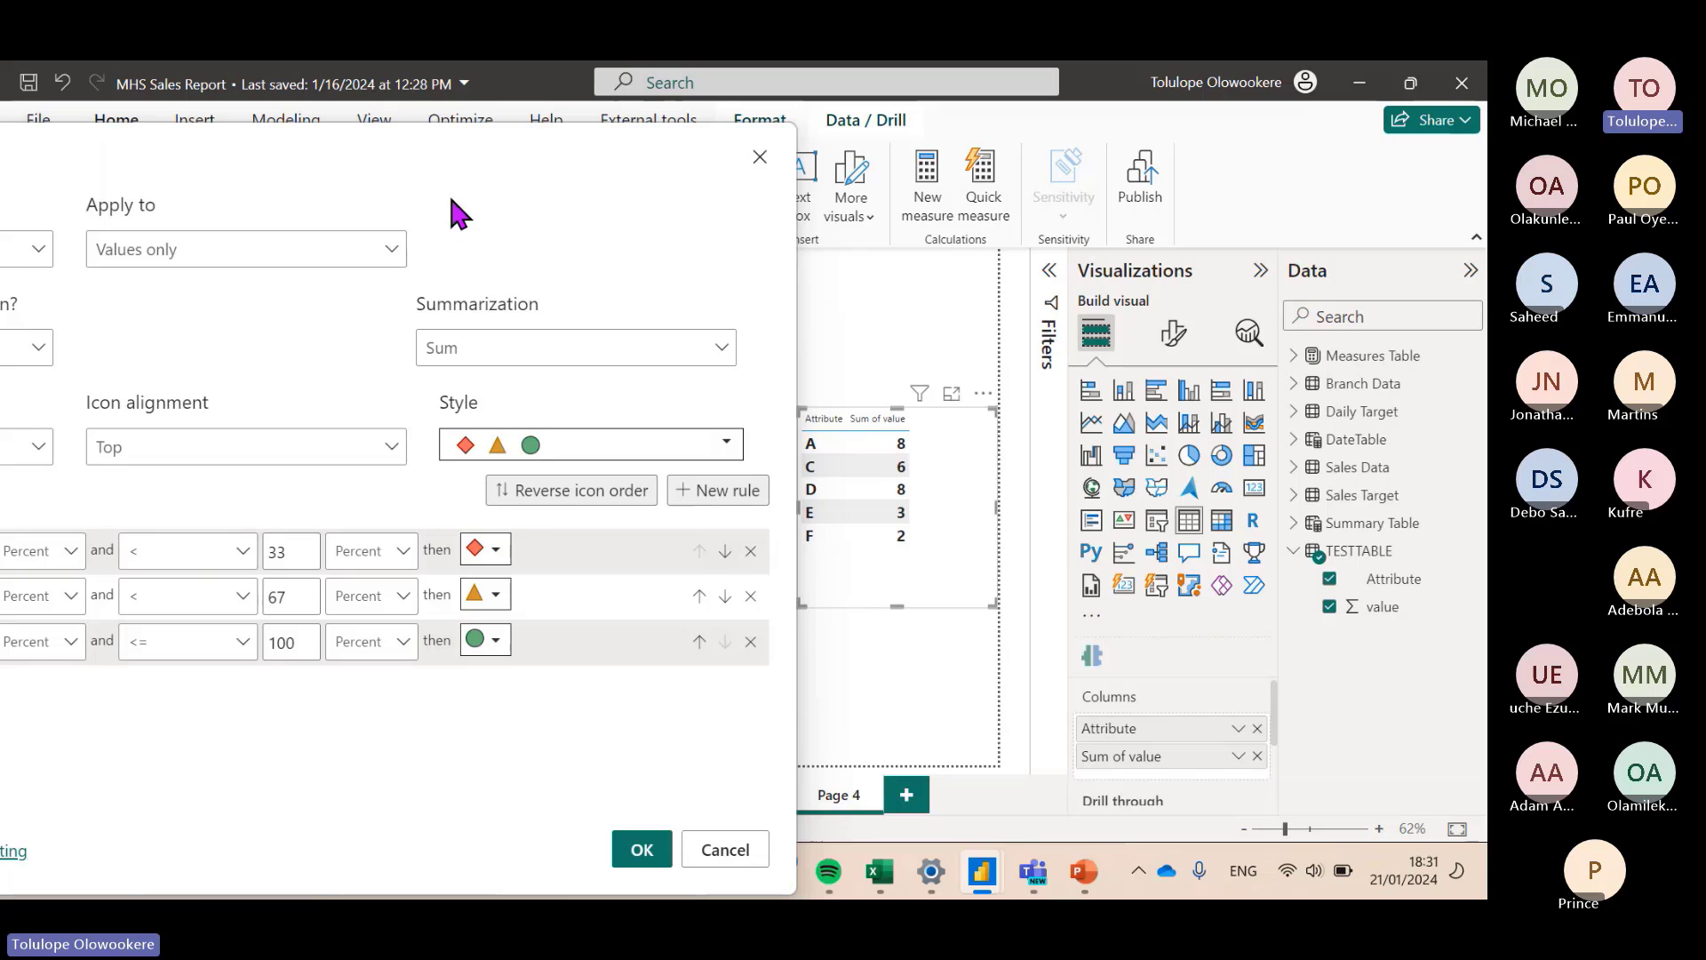
drag(558, 145, 912, 130)
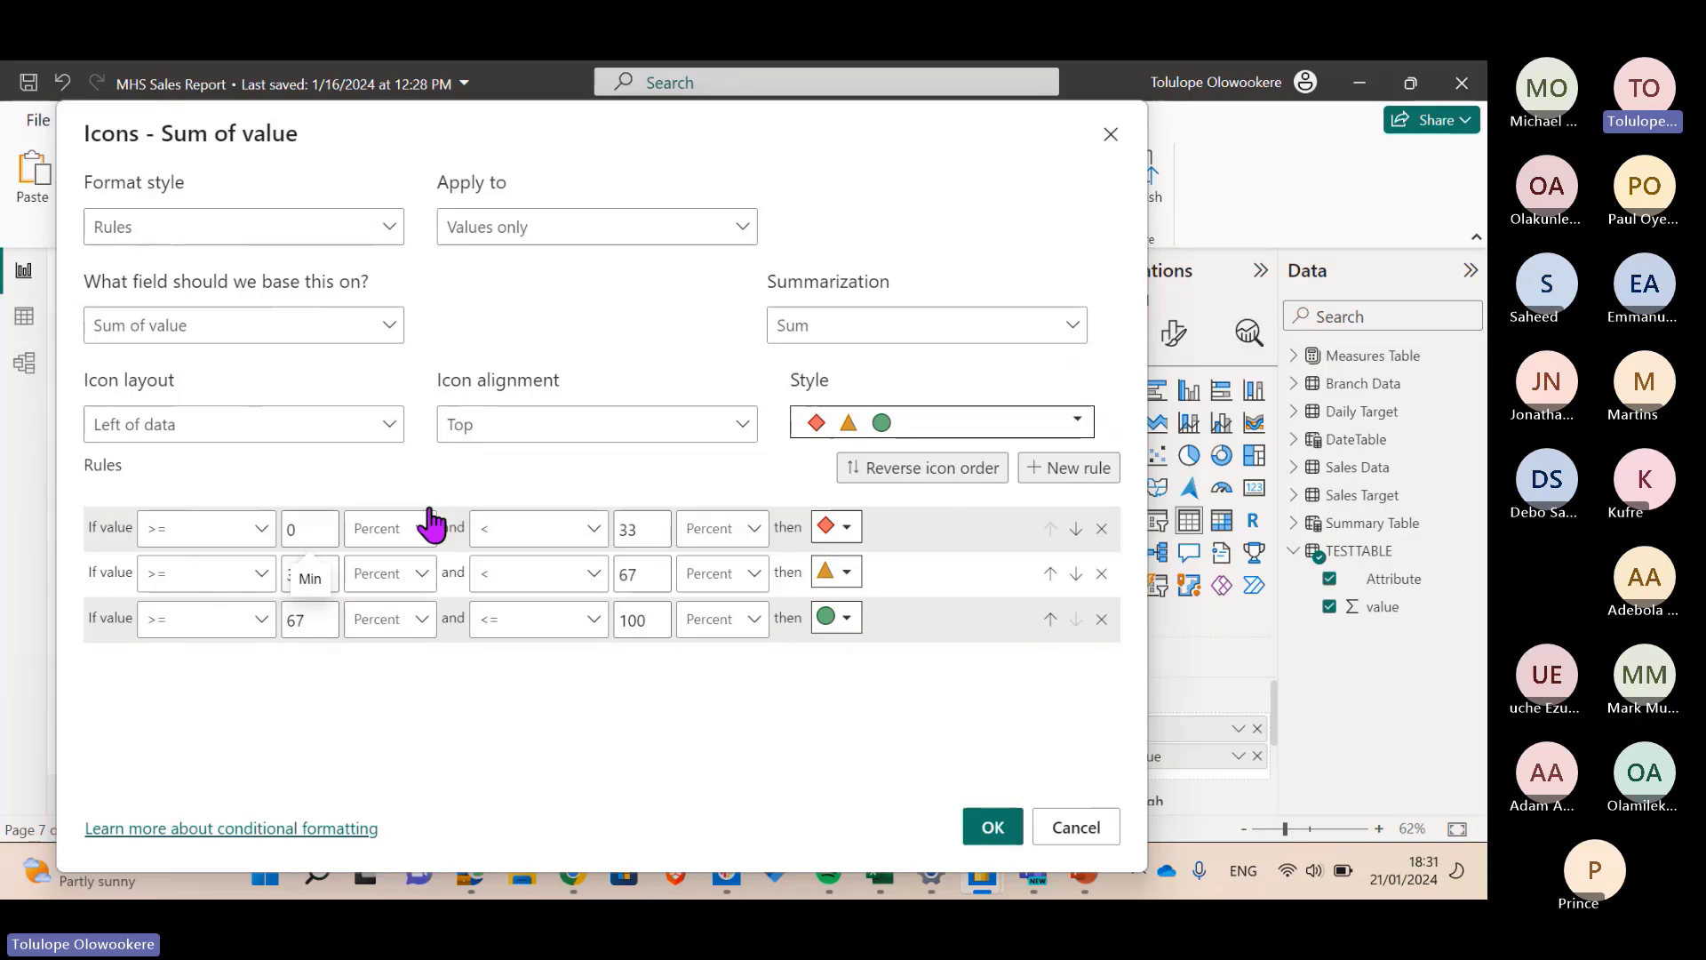
- Set the low, middle and high icon rules to red down, orange right and green up arrows, and apply
click(848, 530)
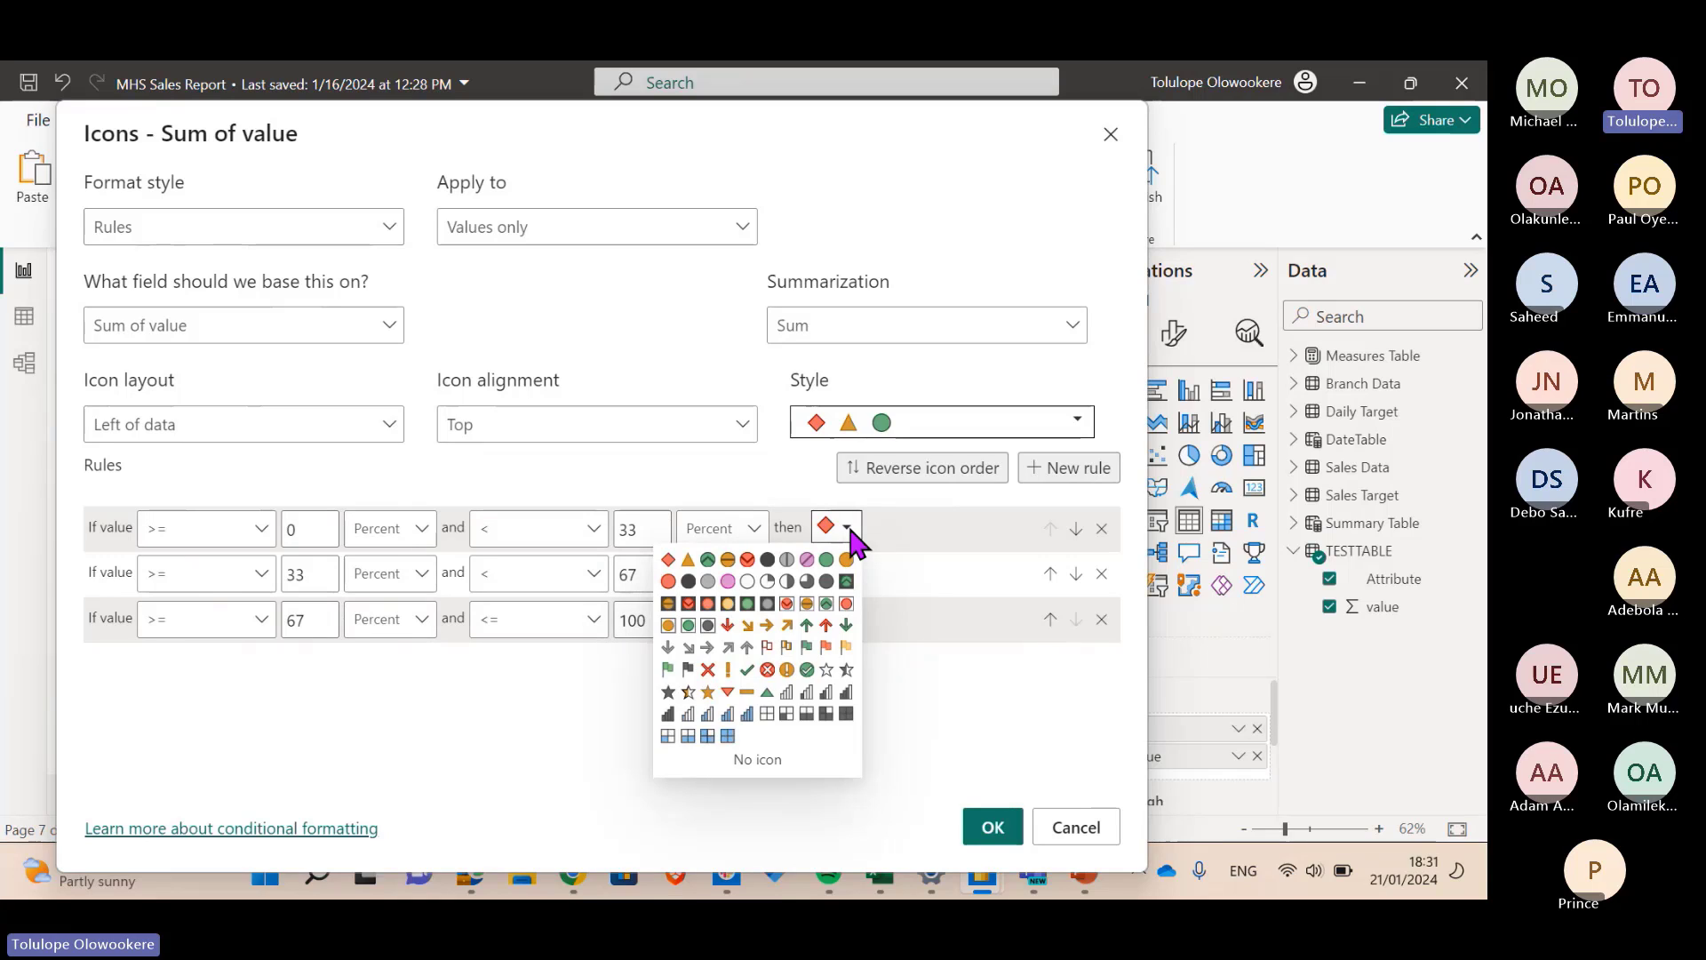
click(730, 626)
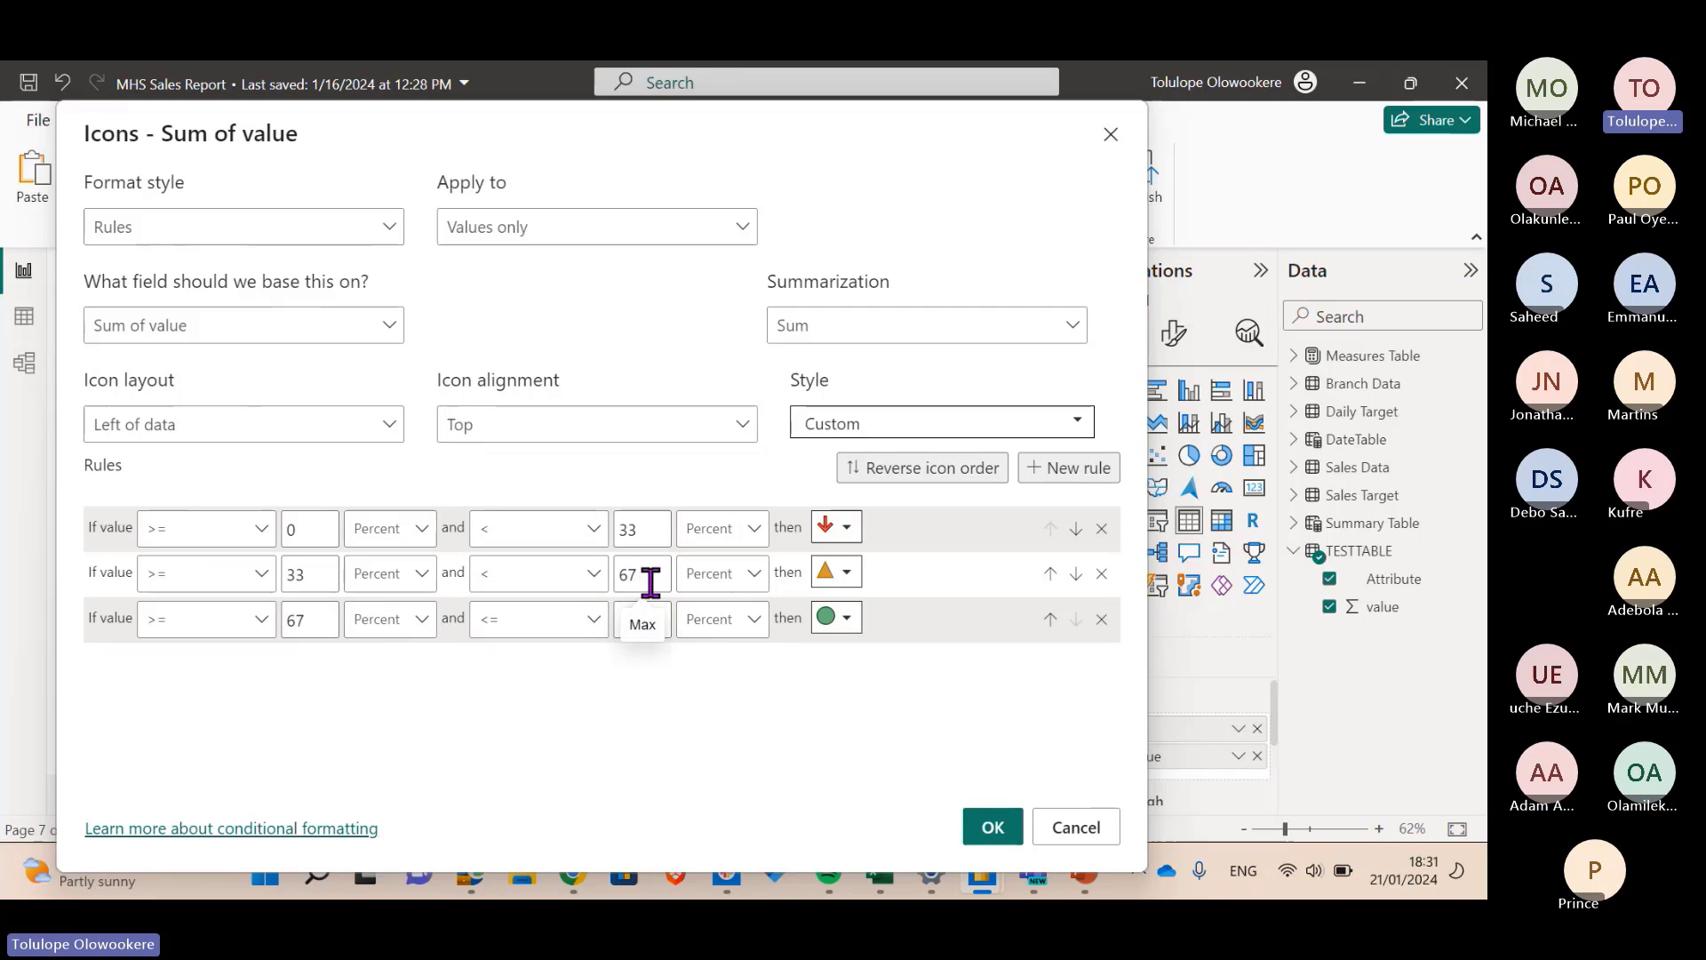
click(839, 574)
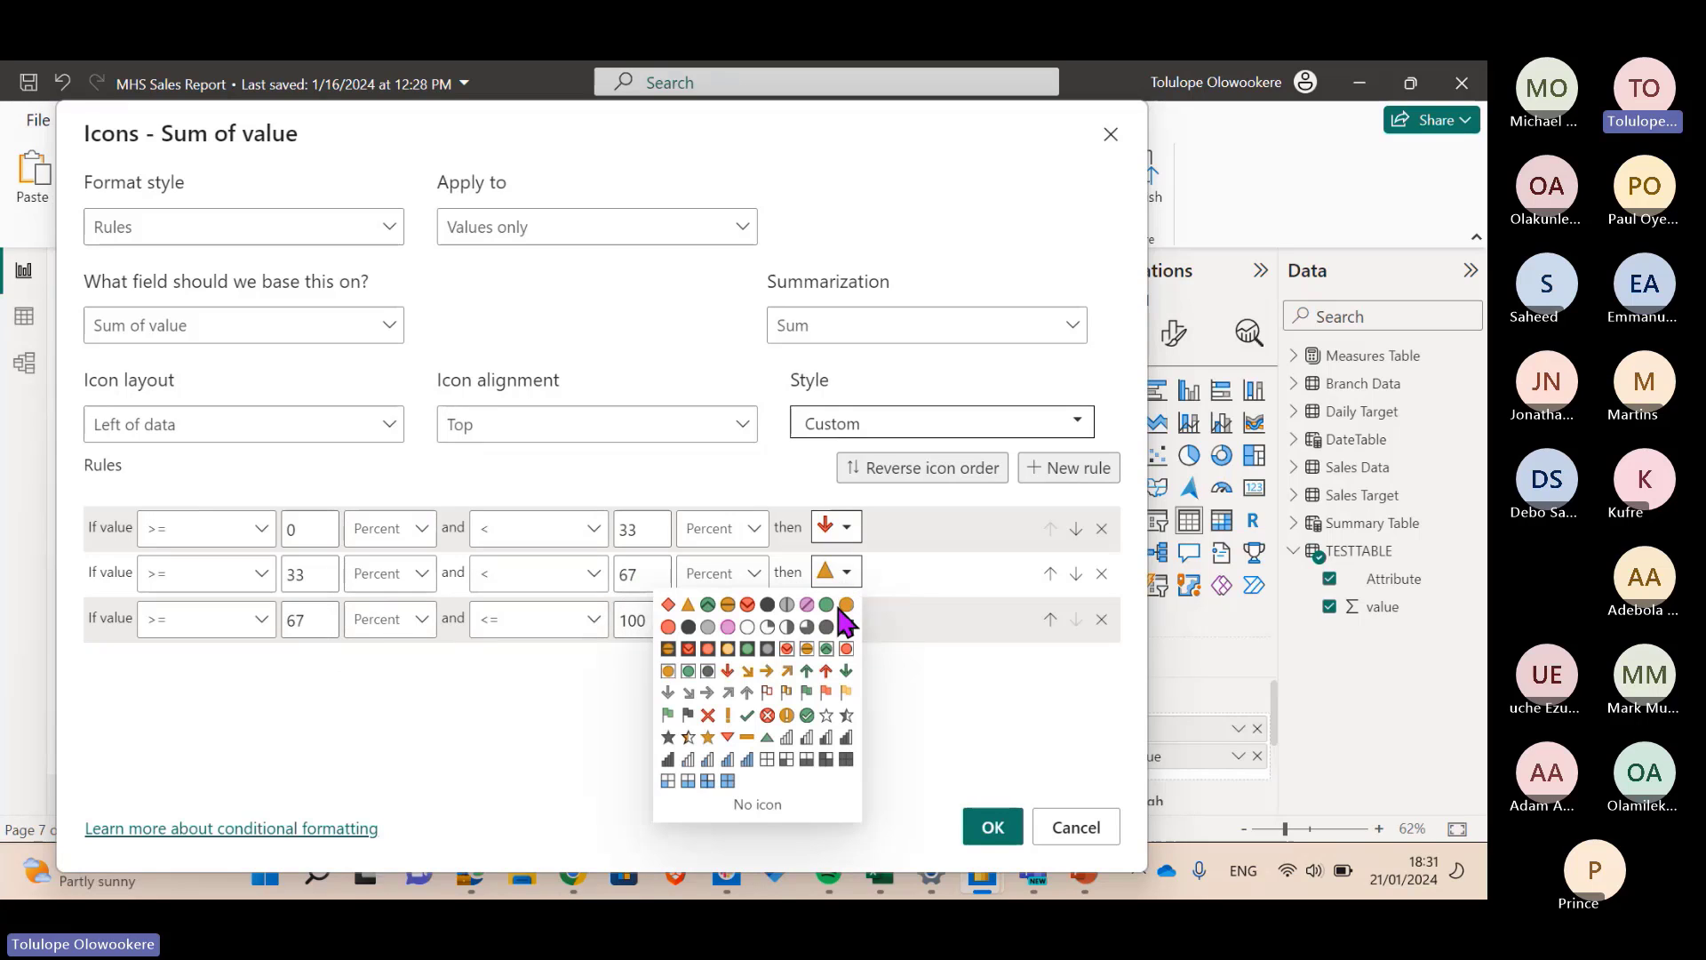
click(767, 670)
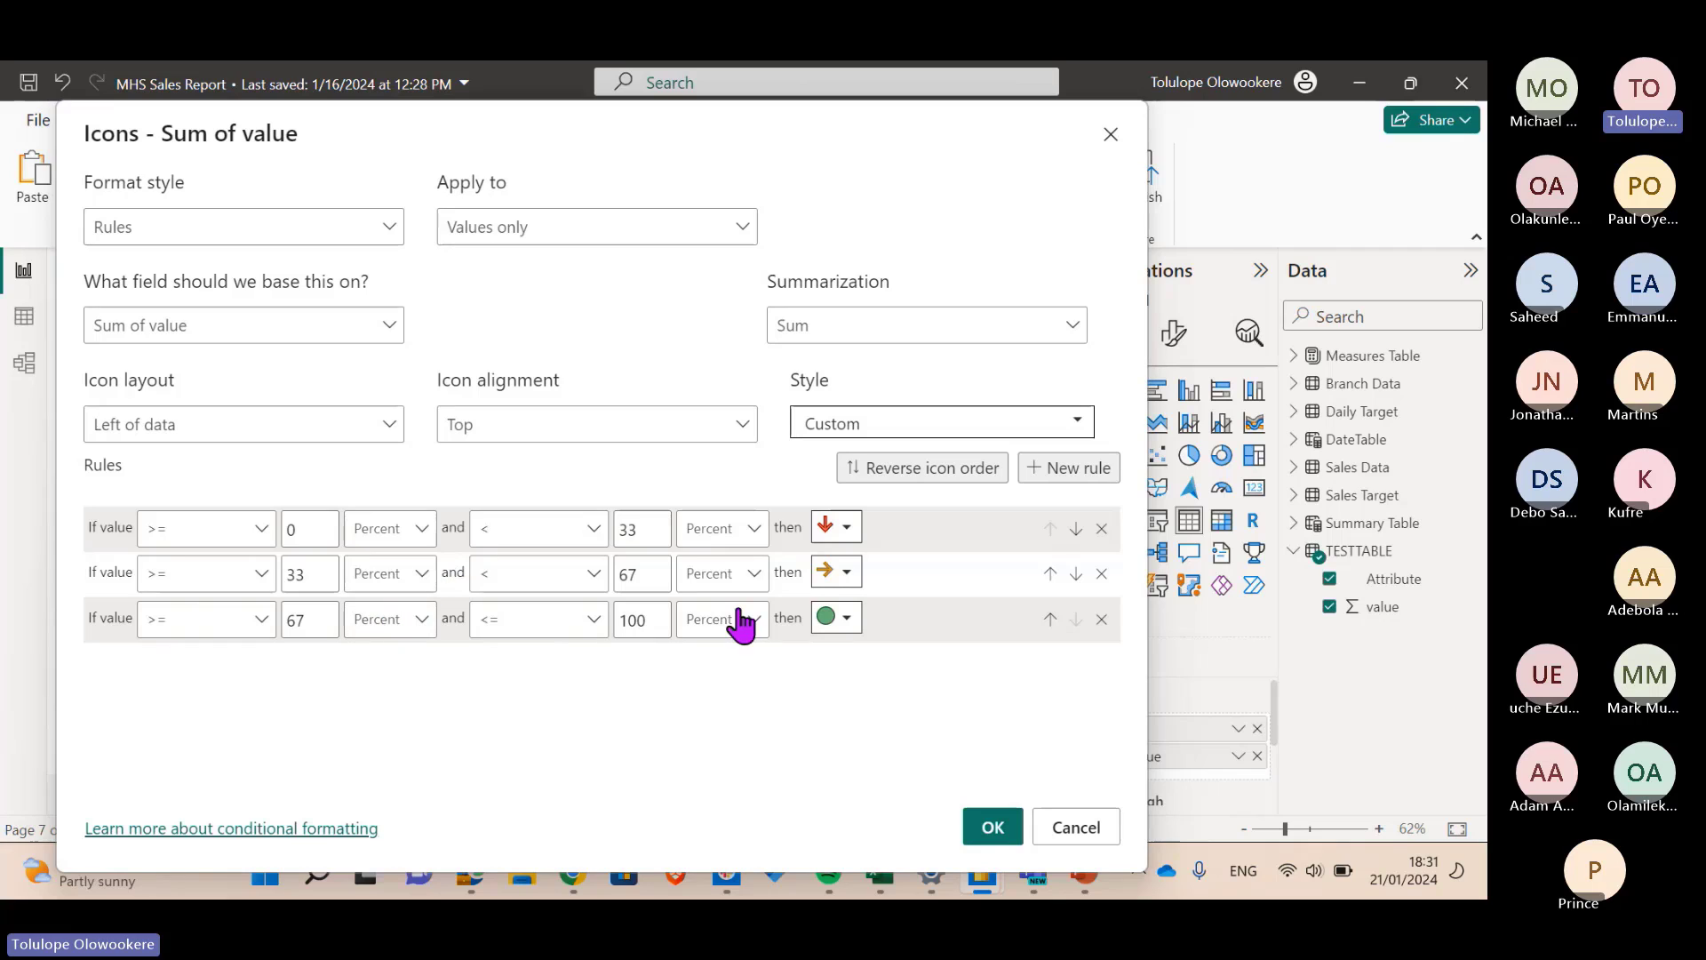
click(846, 622)
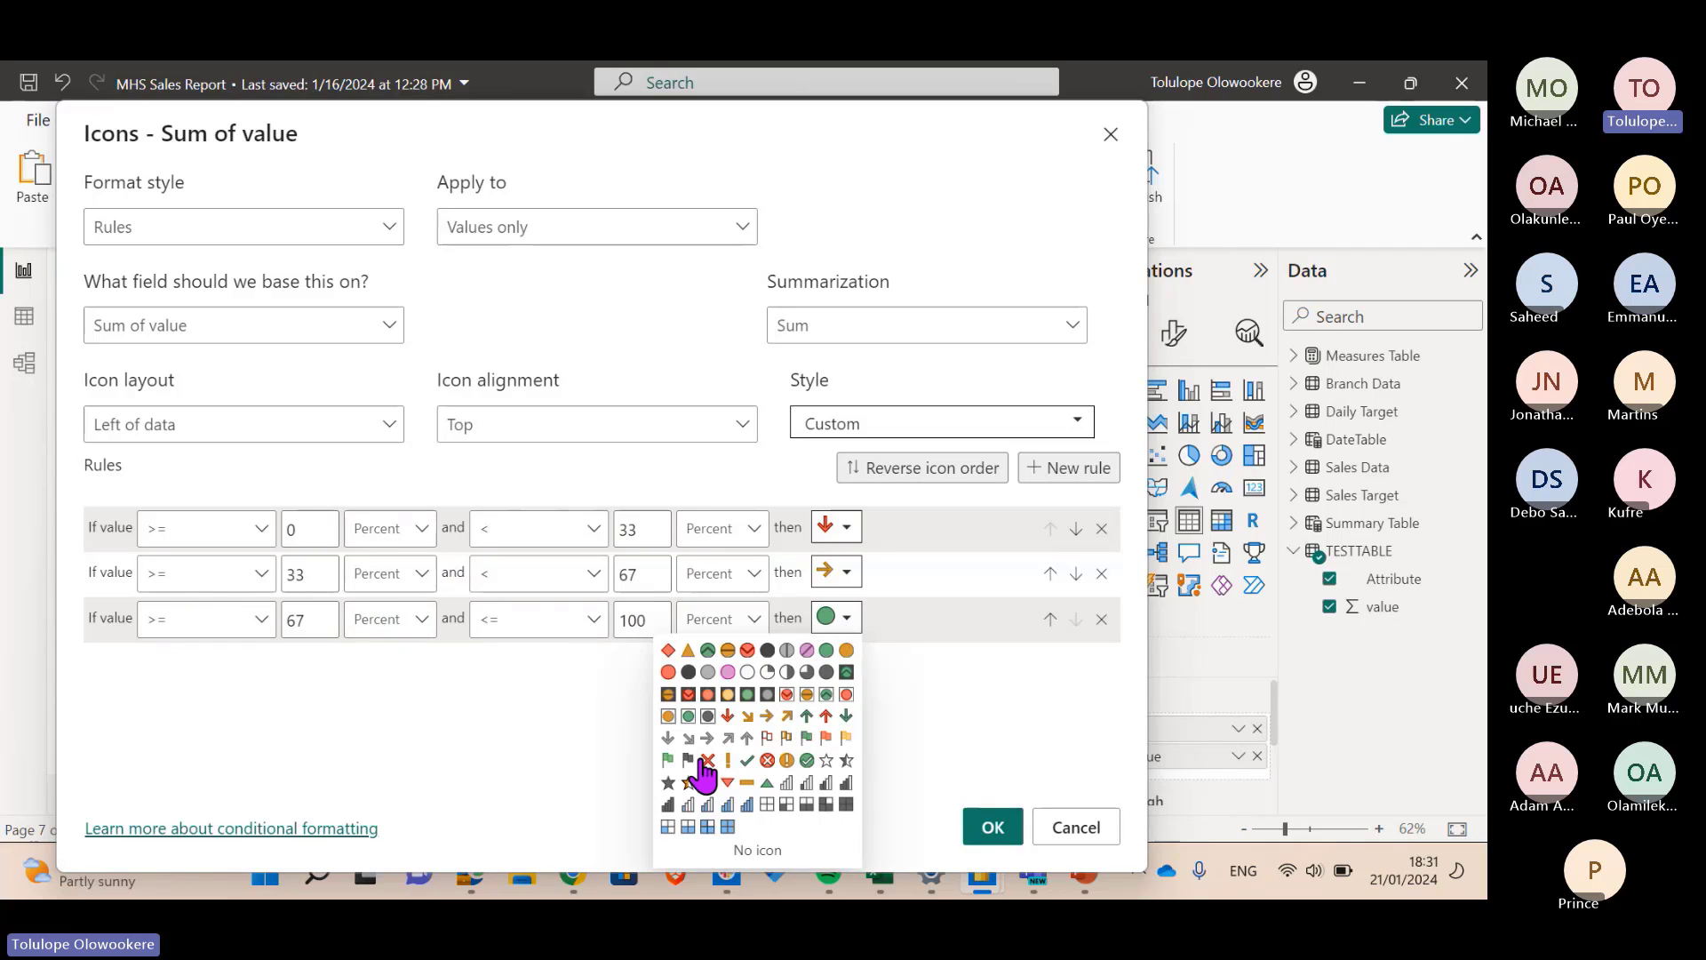
click(806, 716)
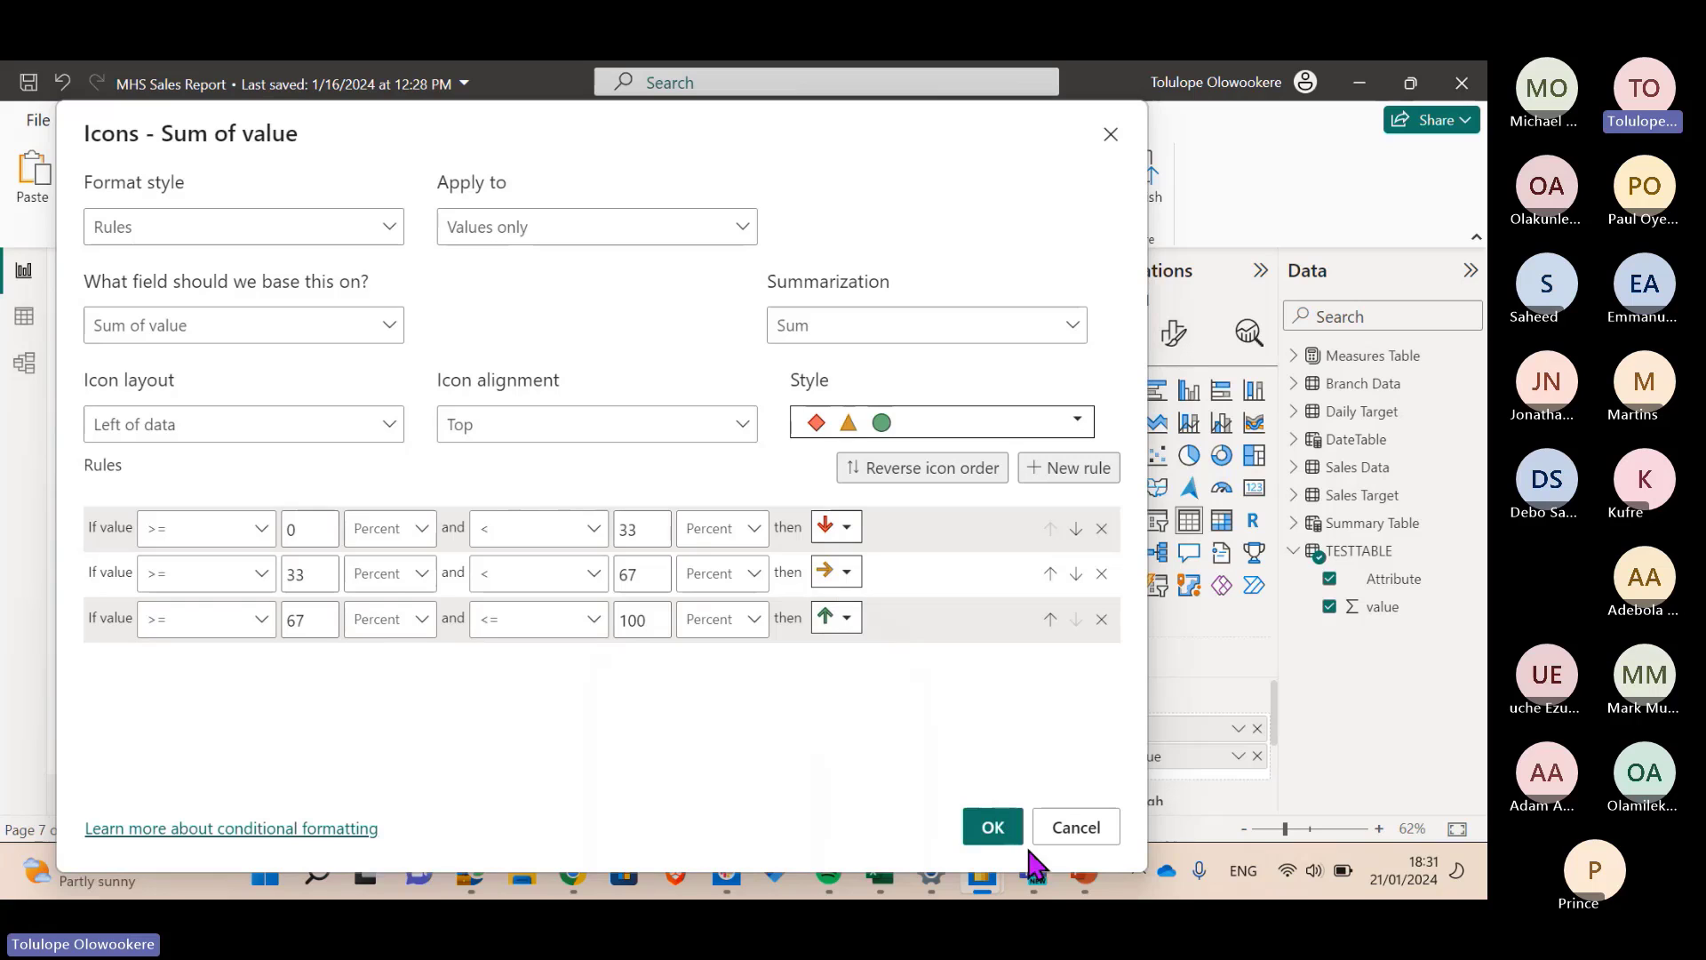
click(1000, 829)
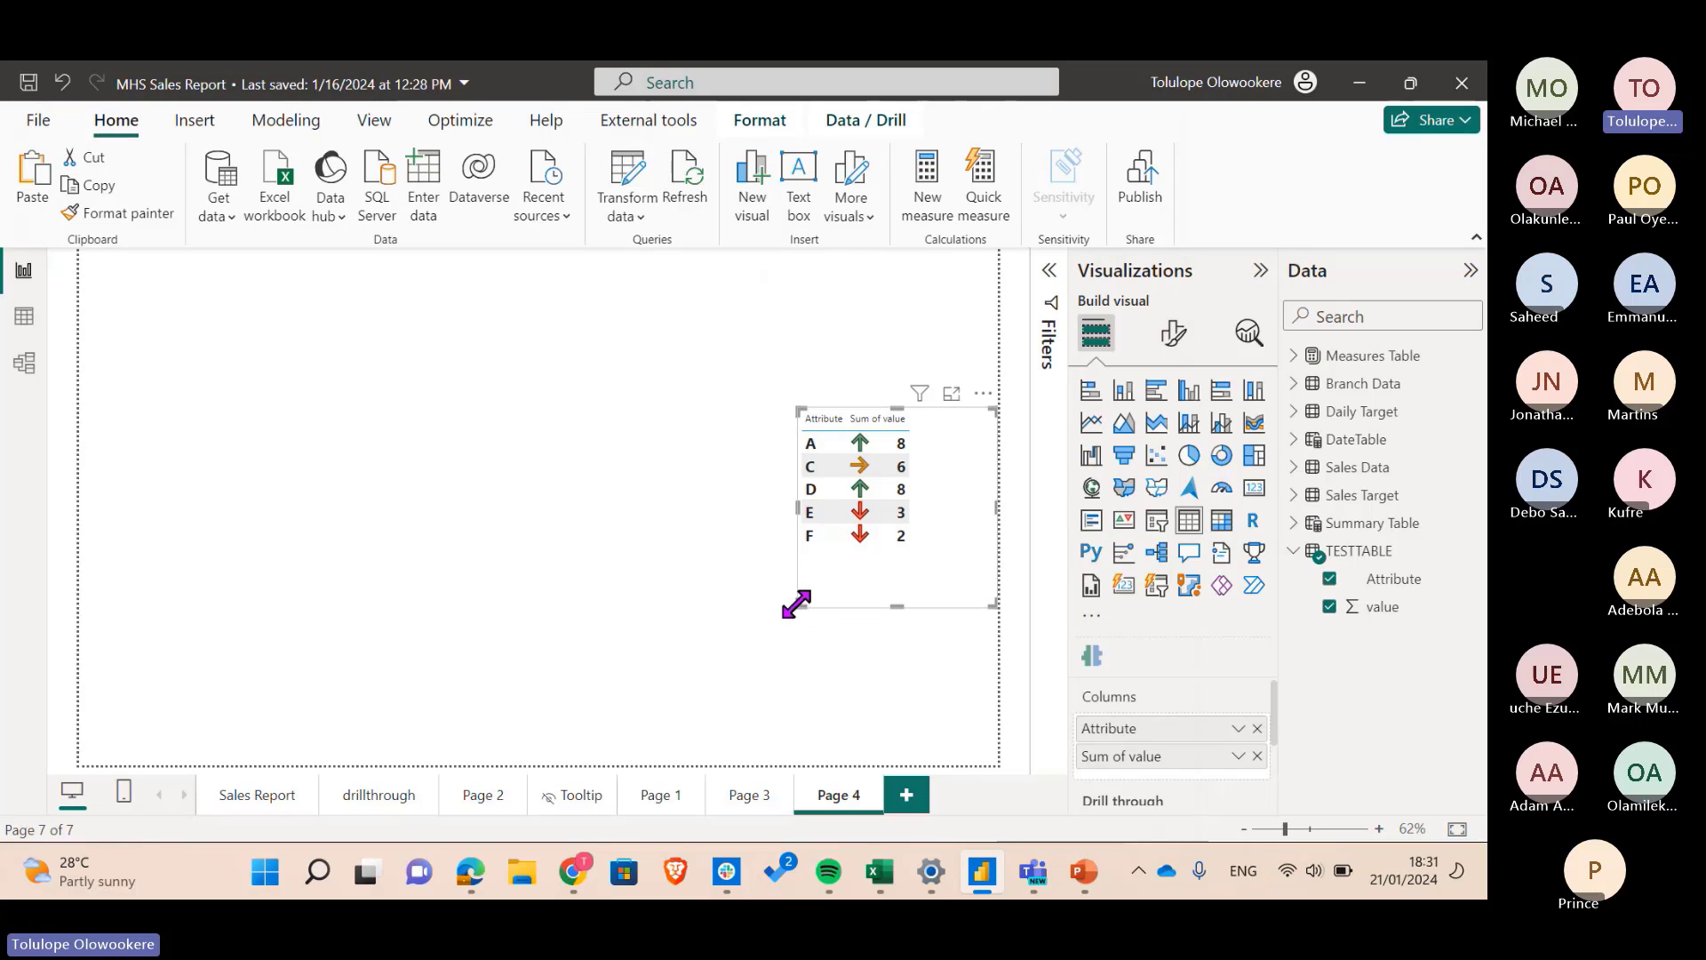
- Enlarge the table down and to the left, then open and dismiss the Sum of value field menu
drag(796, 604, 755, 625)
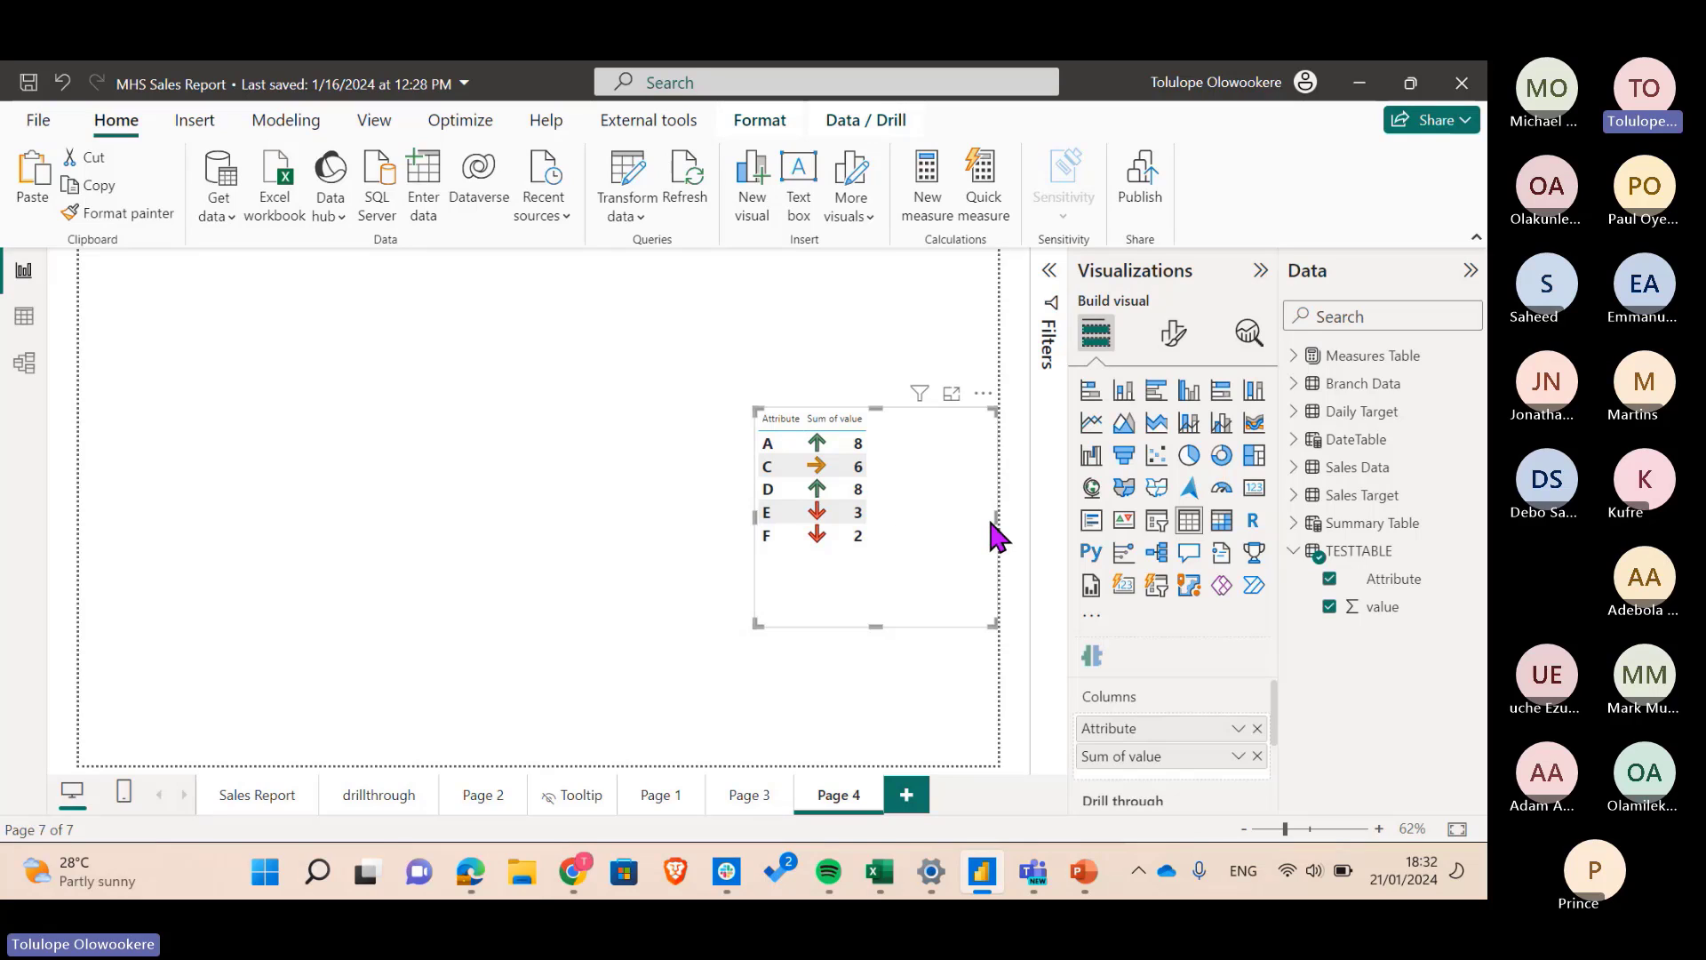
click(1235, 755)
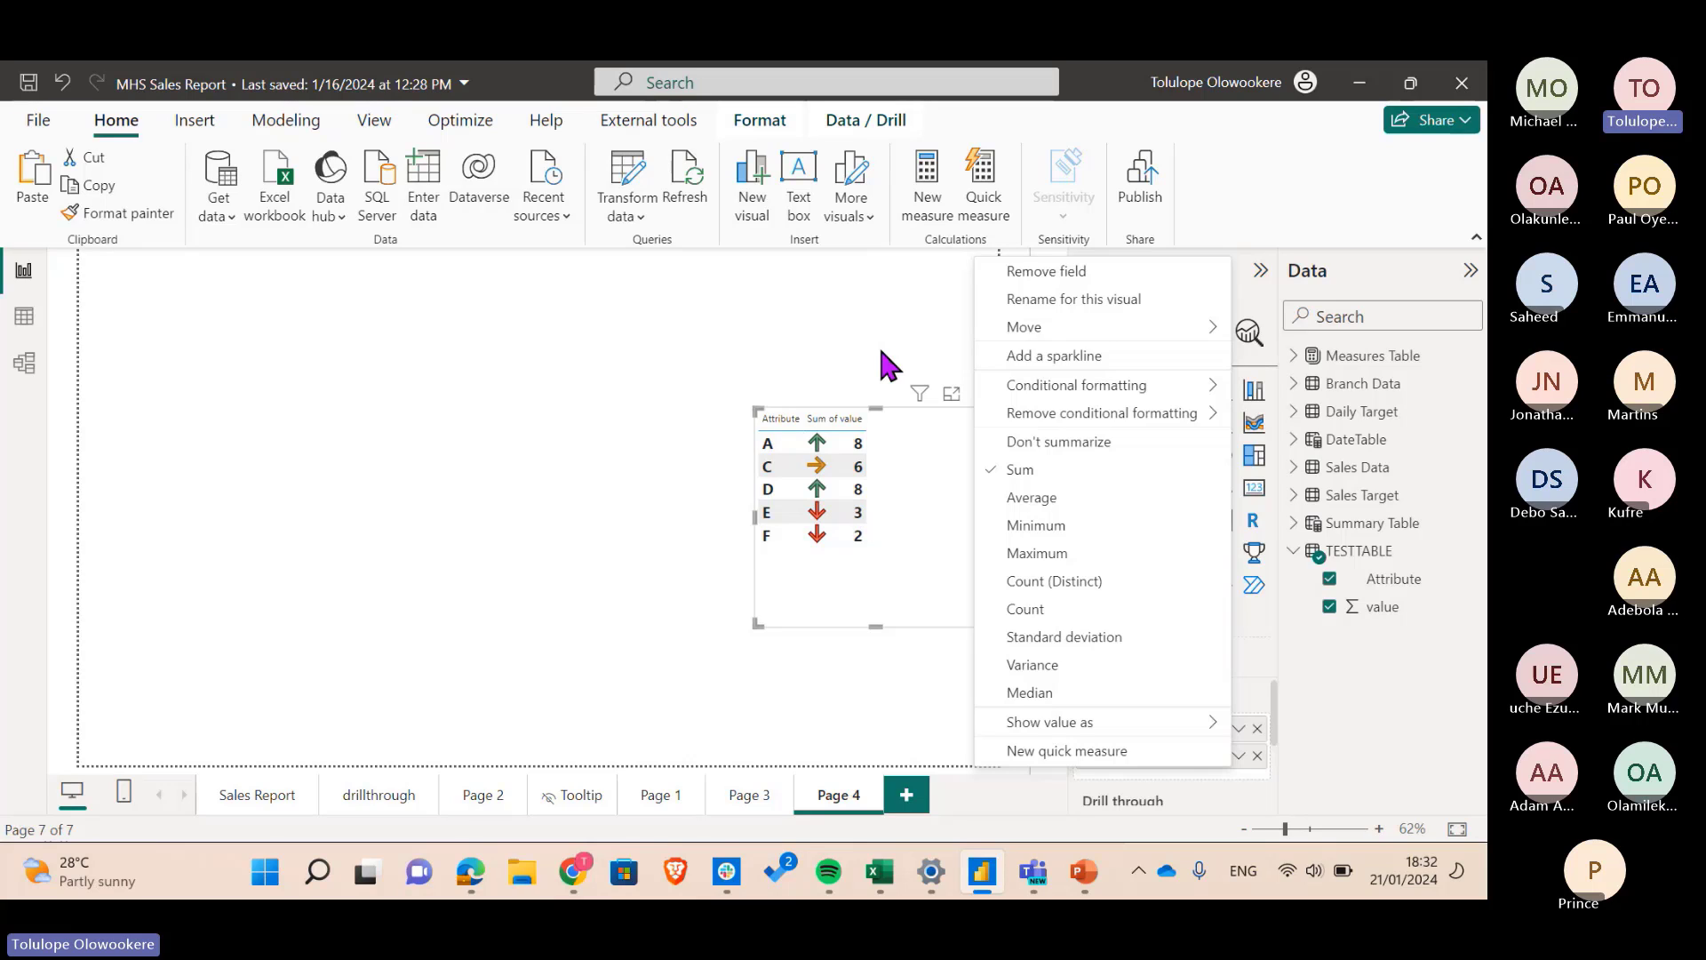
key(Escape)
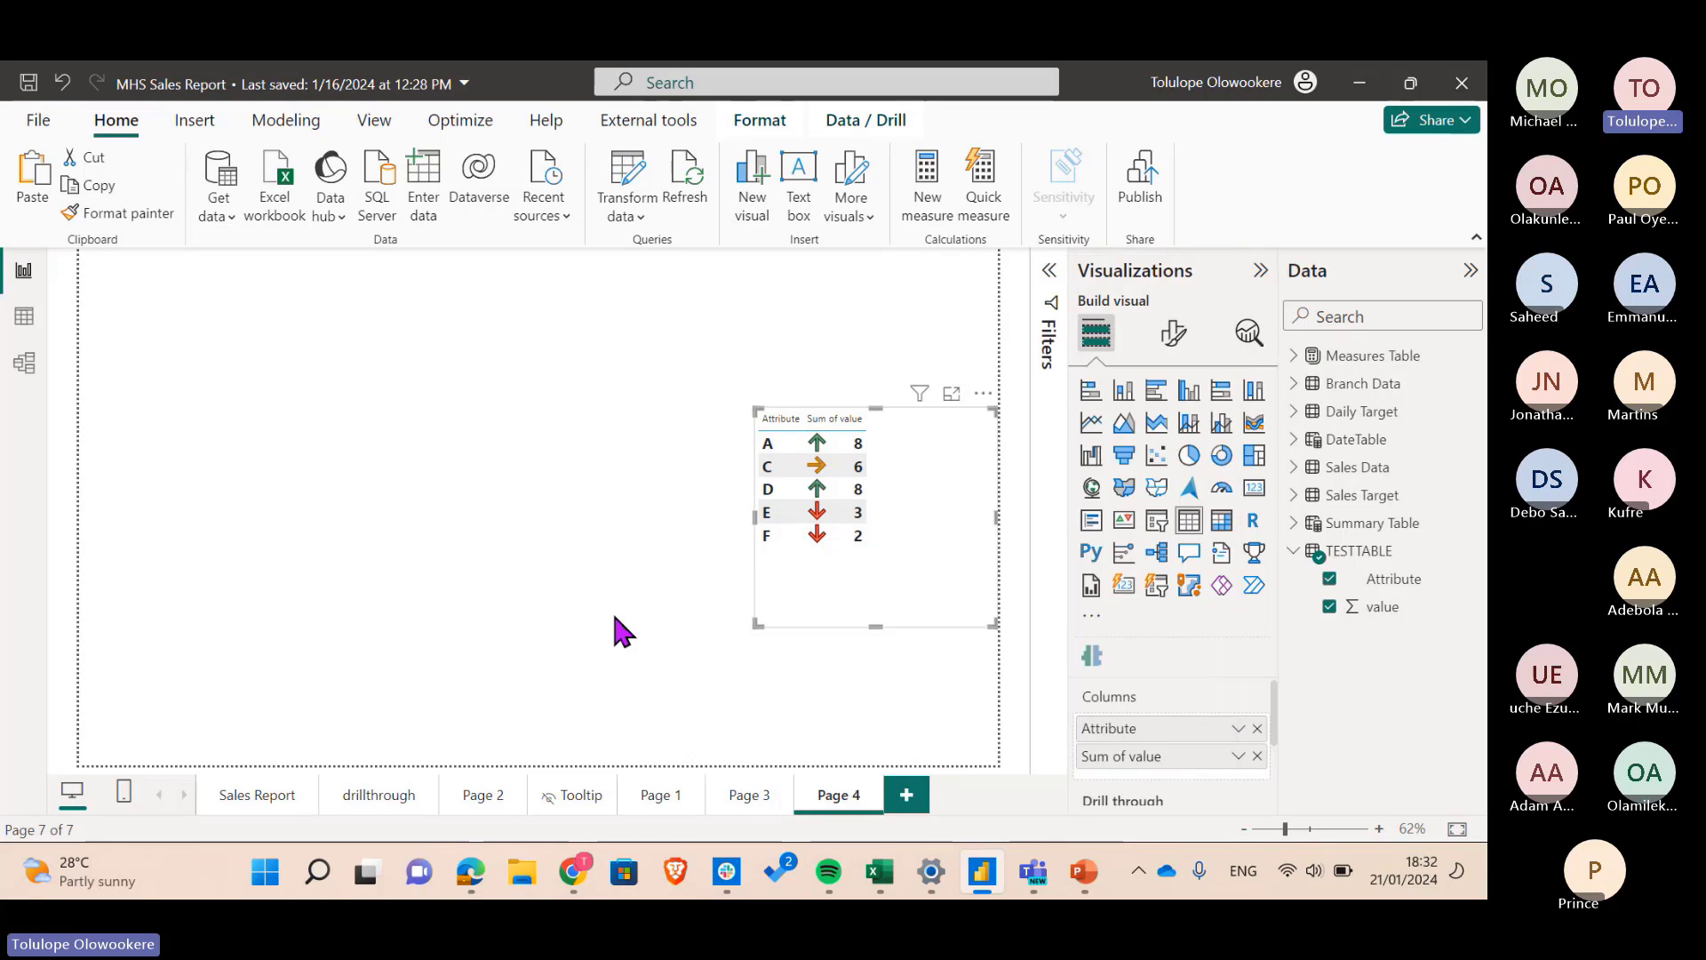
click(752, 787)
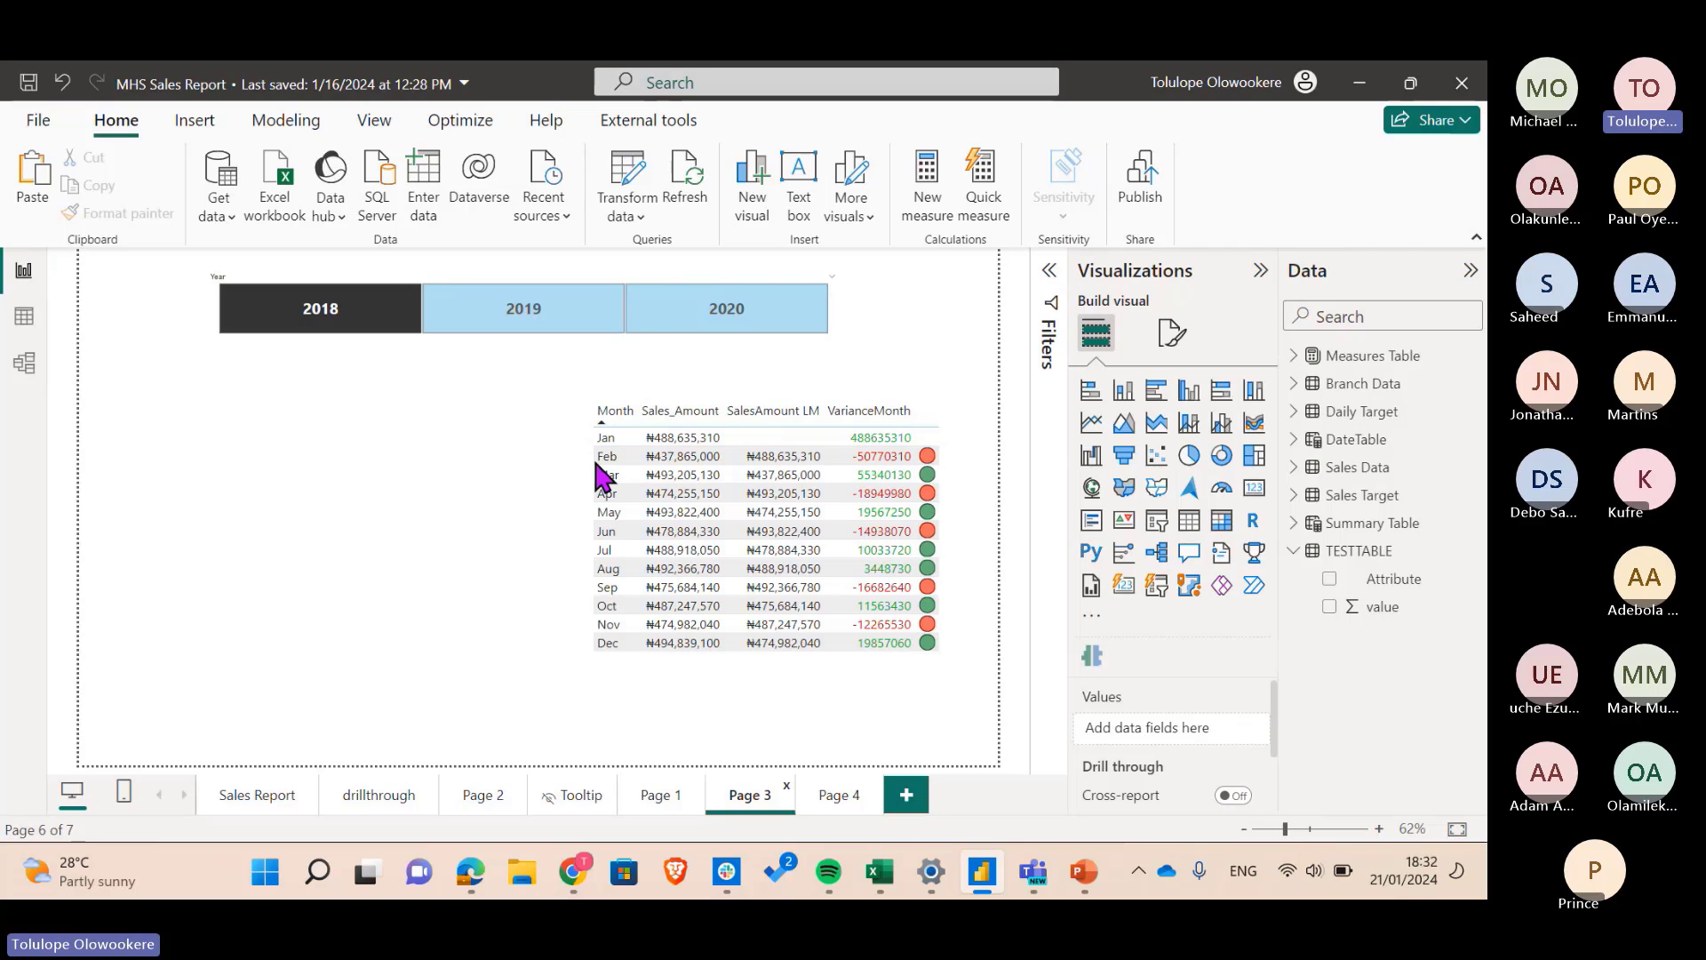
click(952, 633)
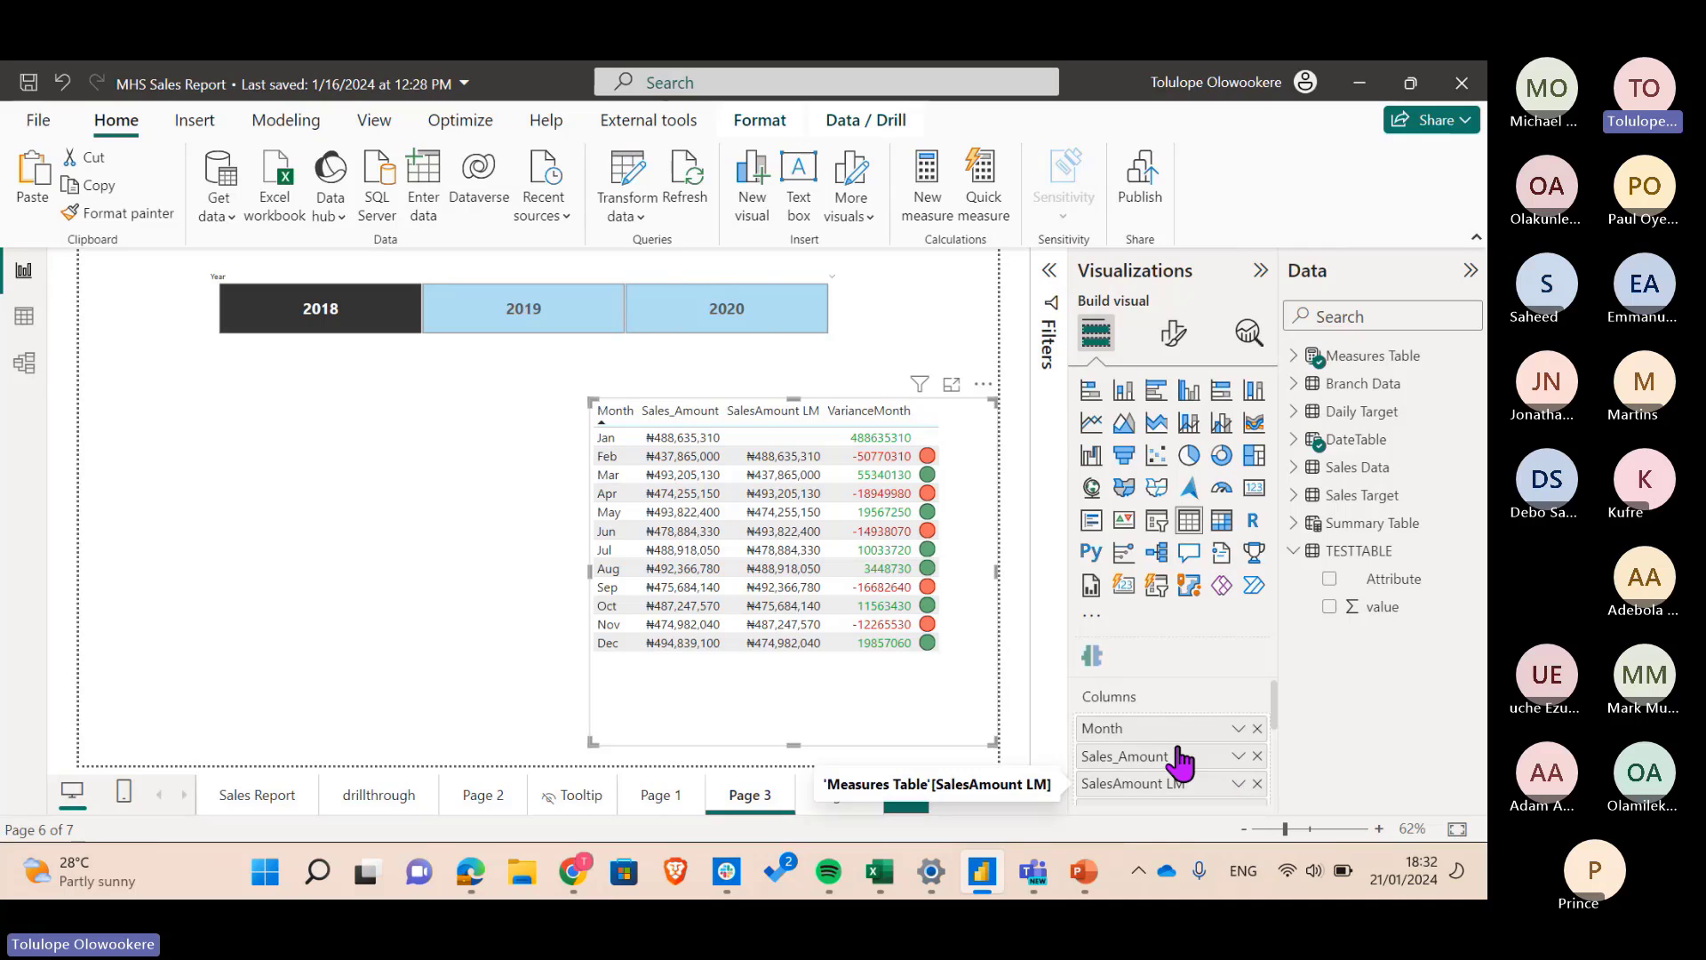
scroll(1207, 725, down, 2)
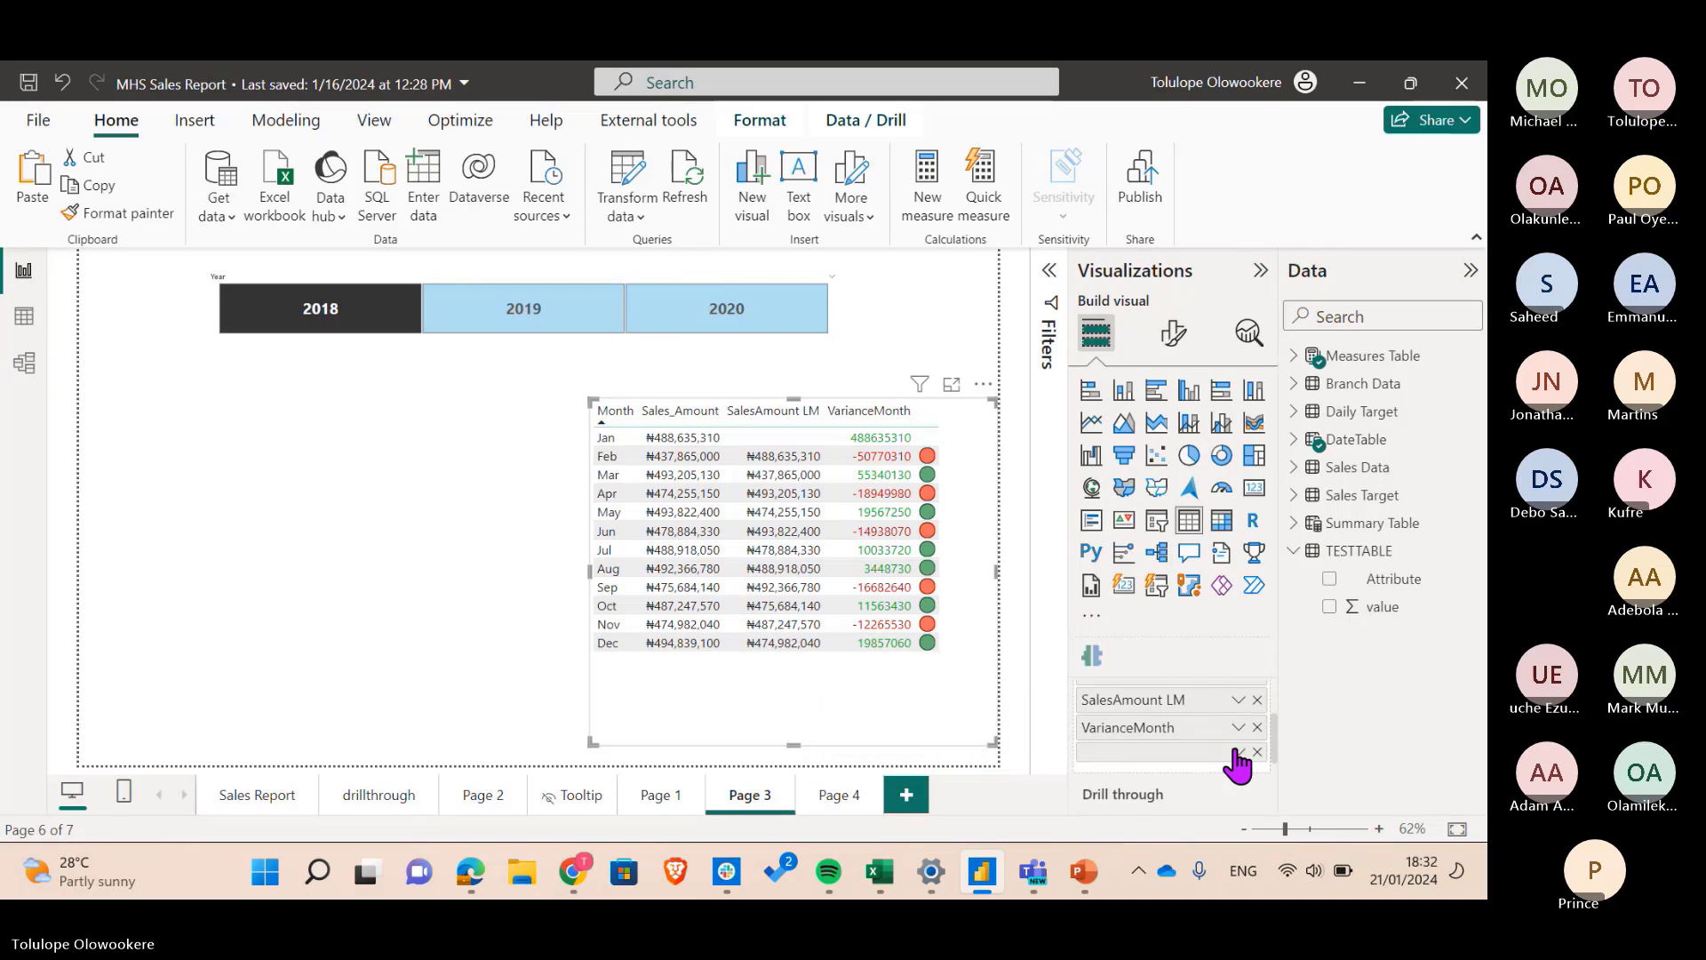
click(1236, 752)
mouse_move(1270, 660)
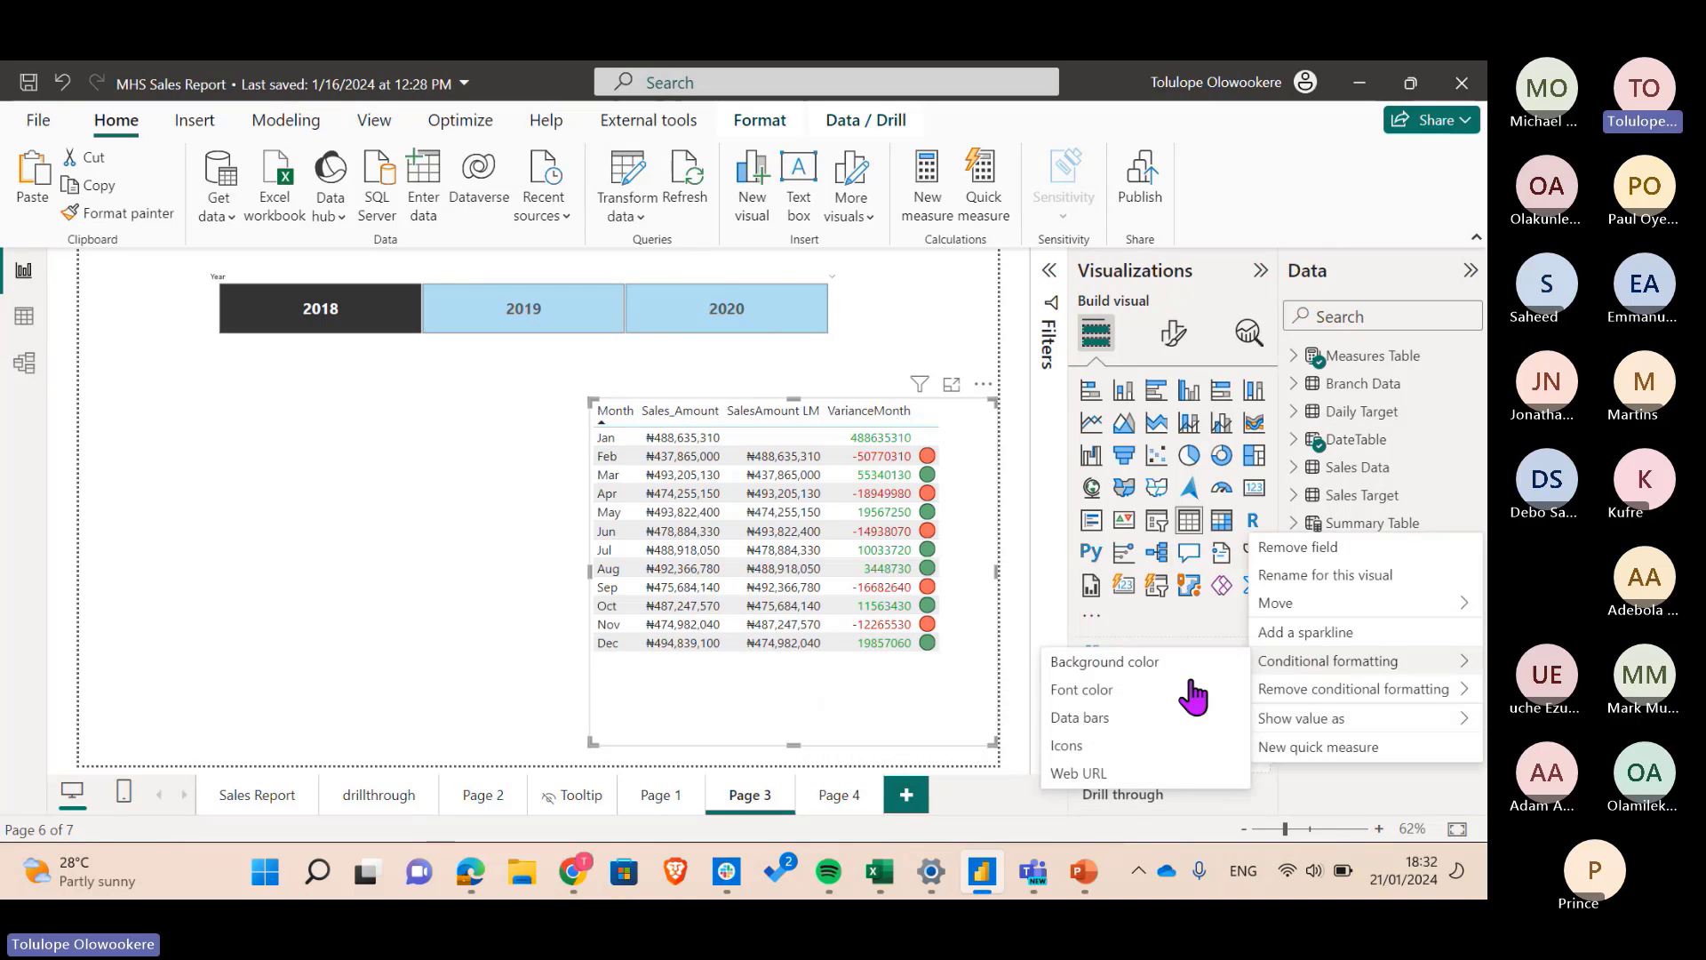
click(1093, 746)
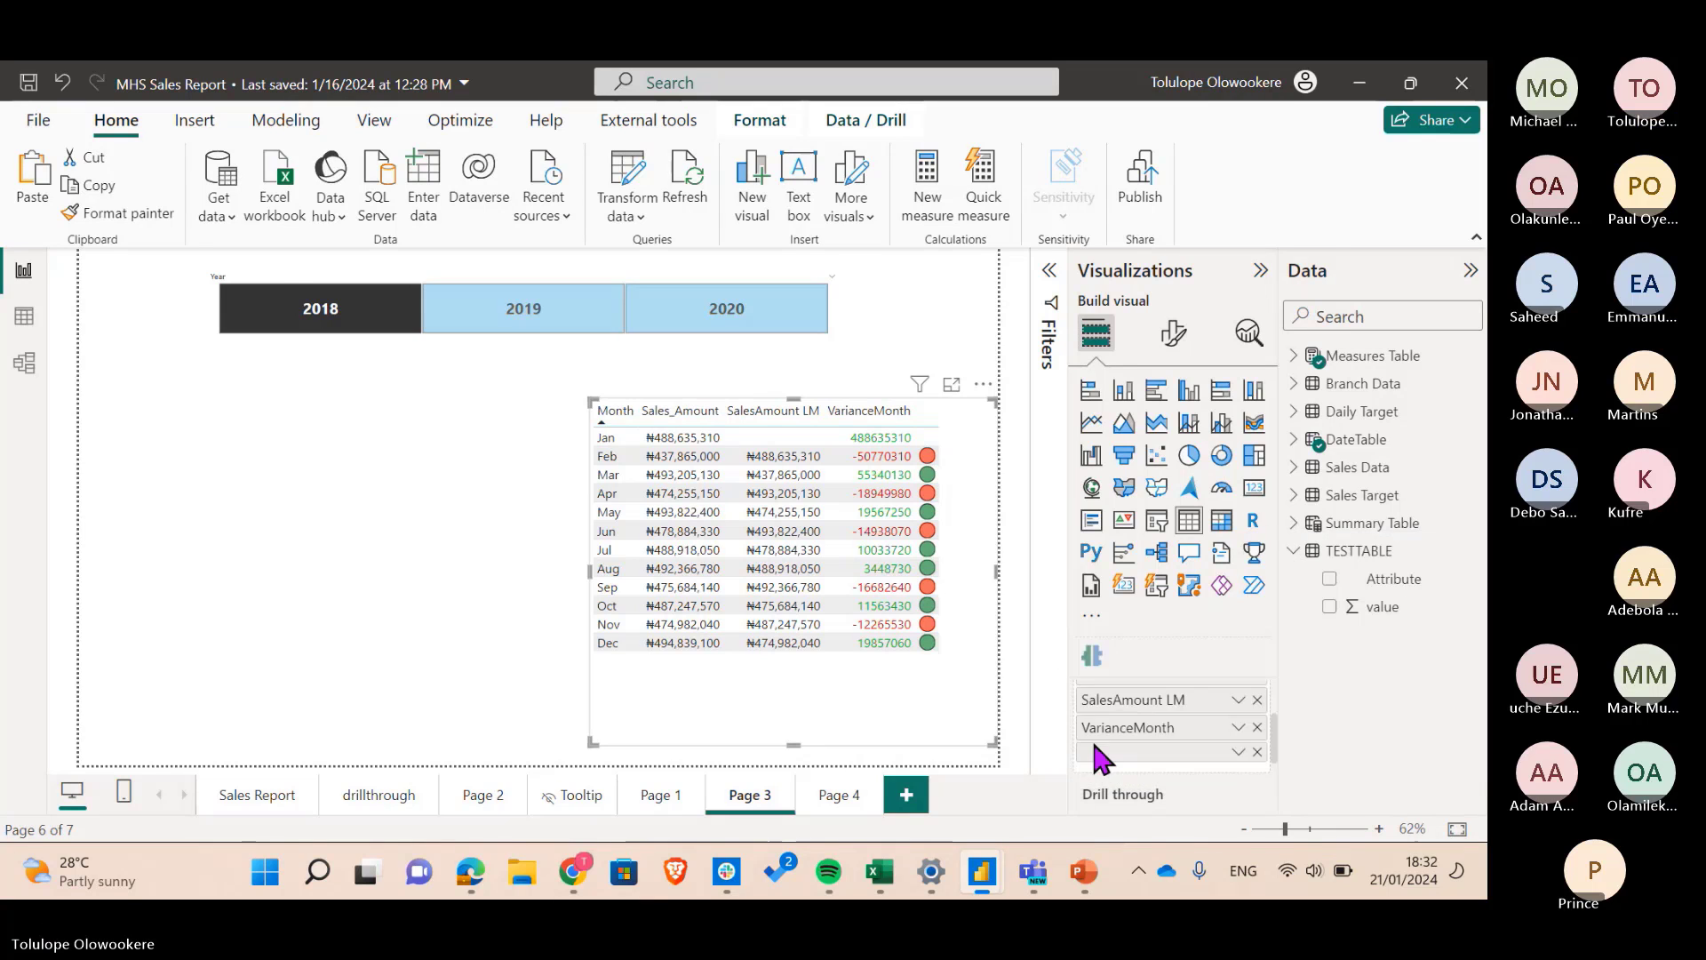
click(382, 208)
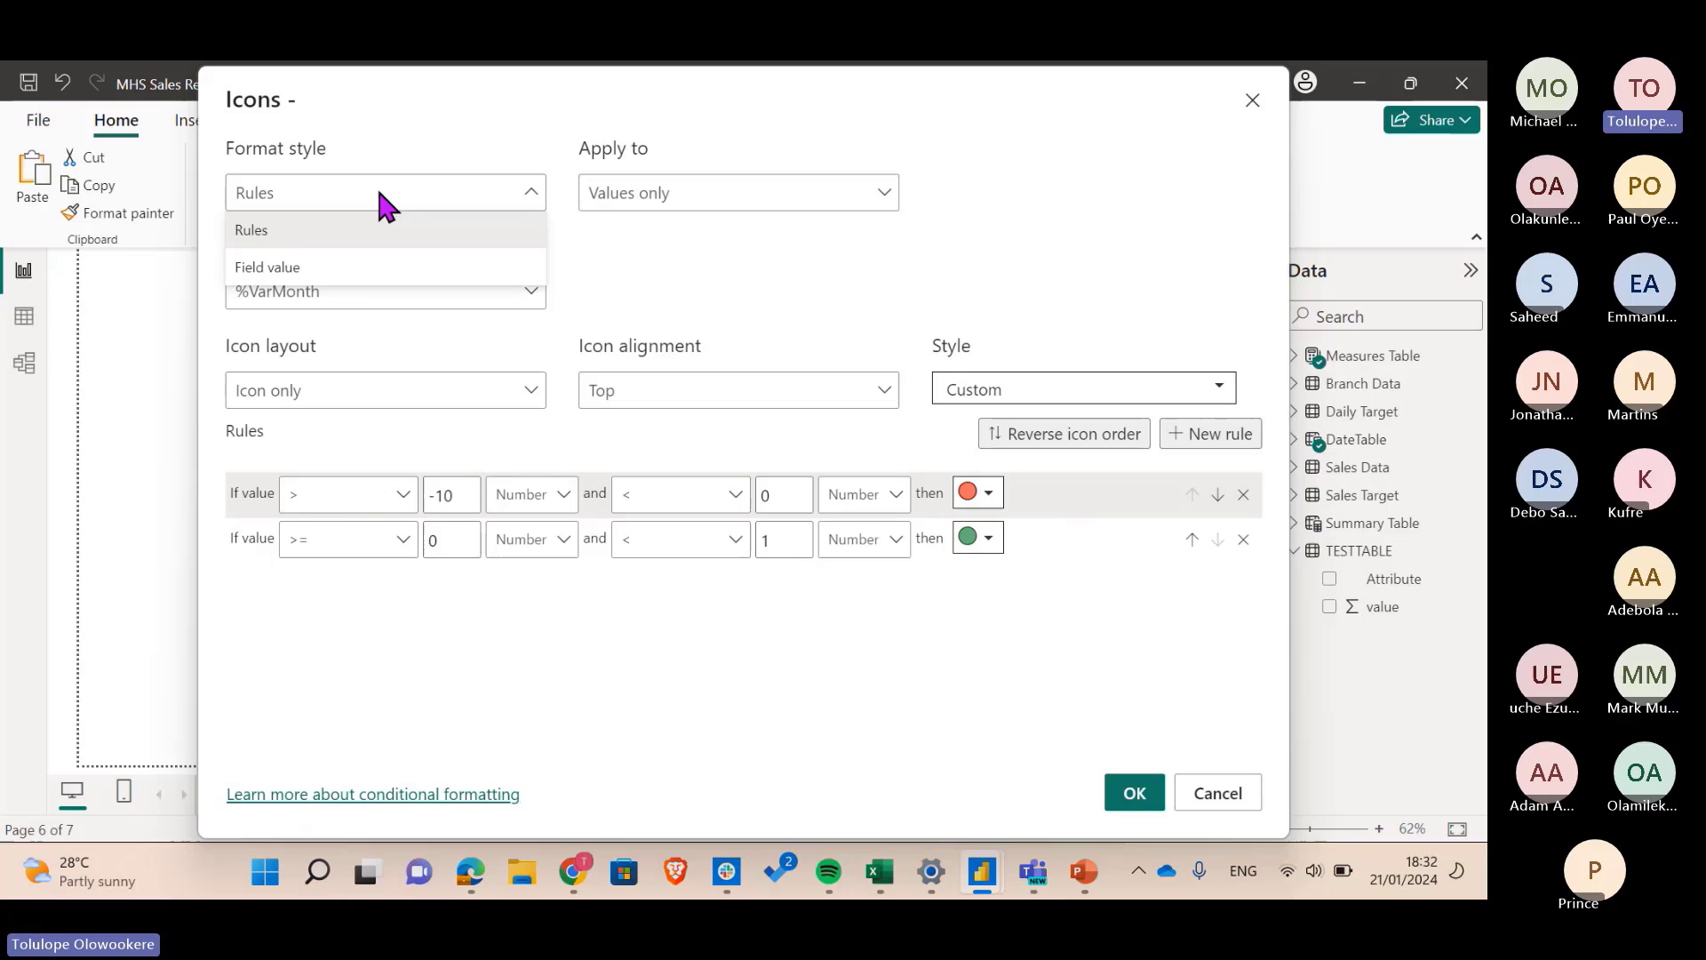
click(302, 271)
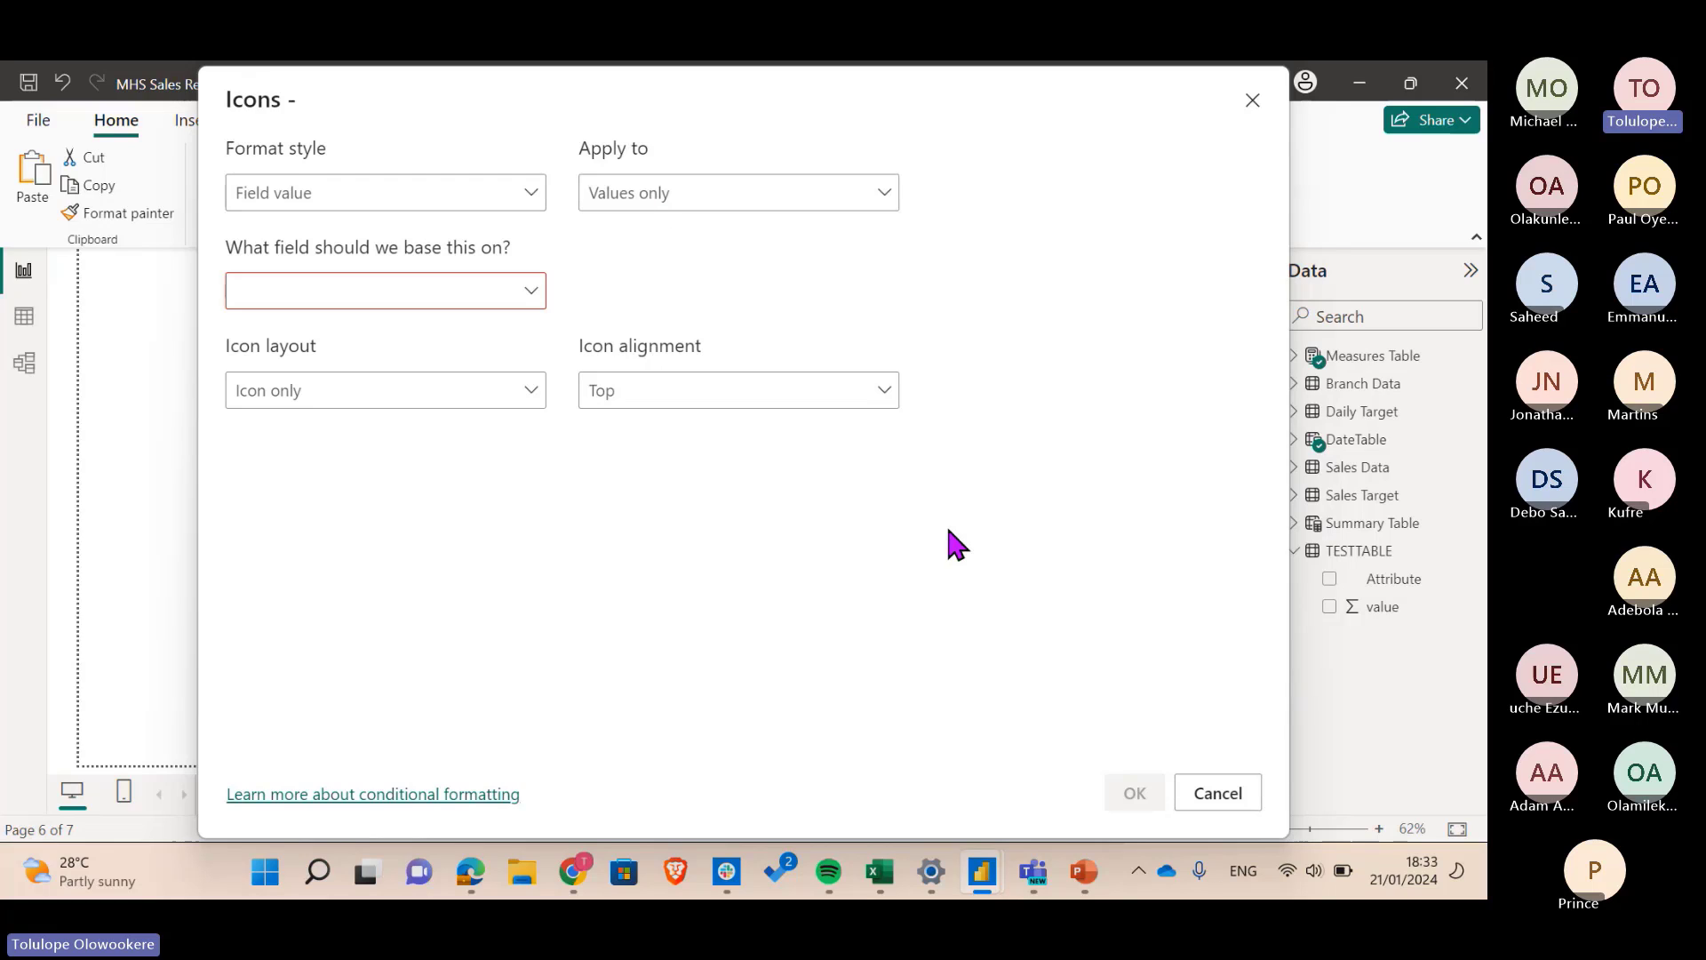
click(1229, 800)
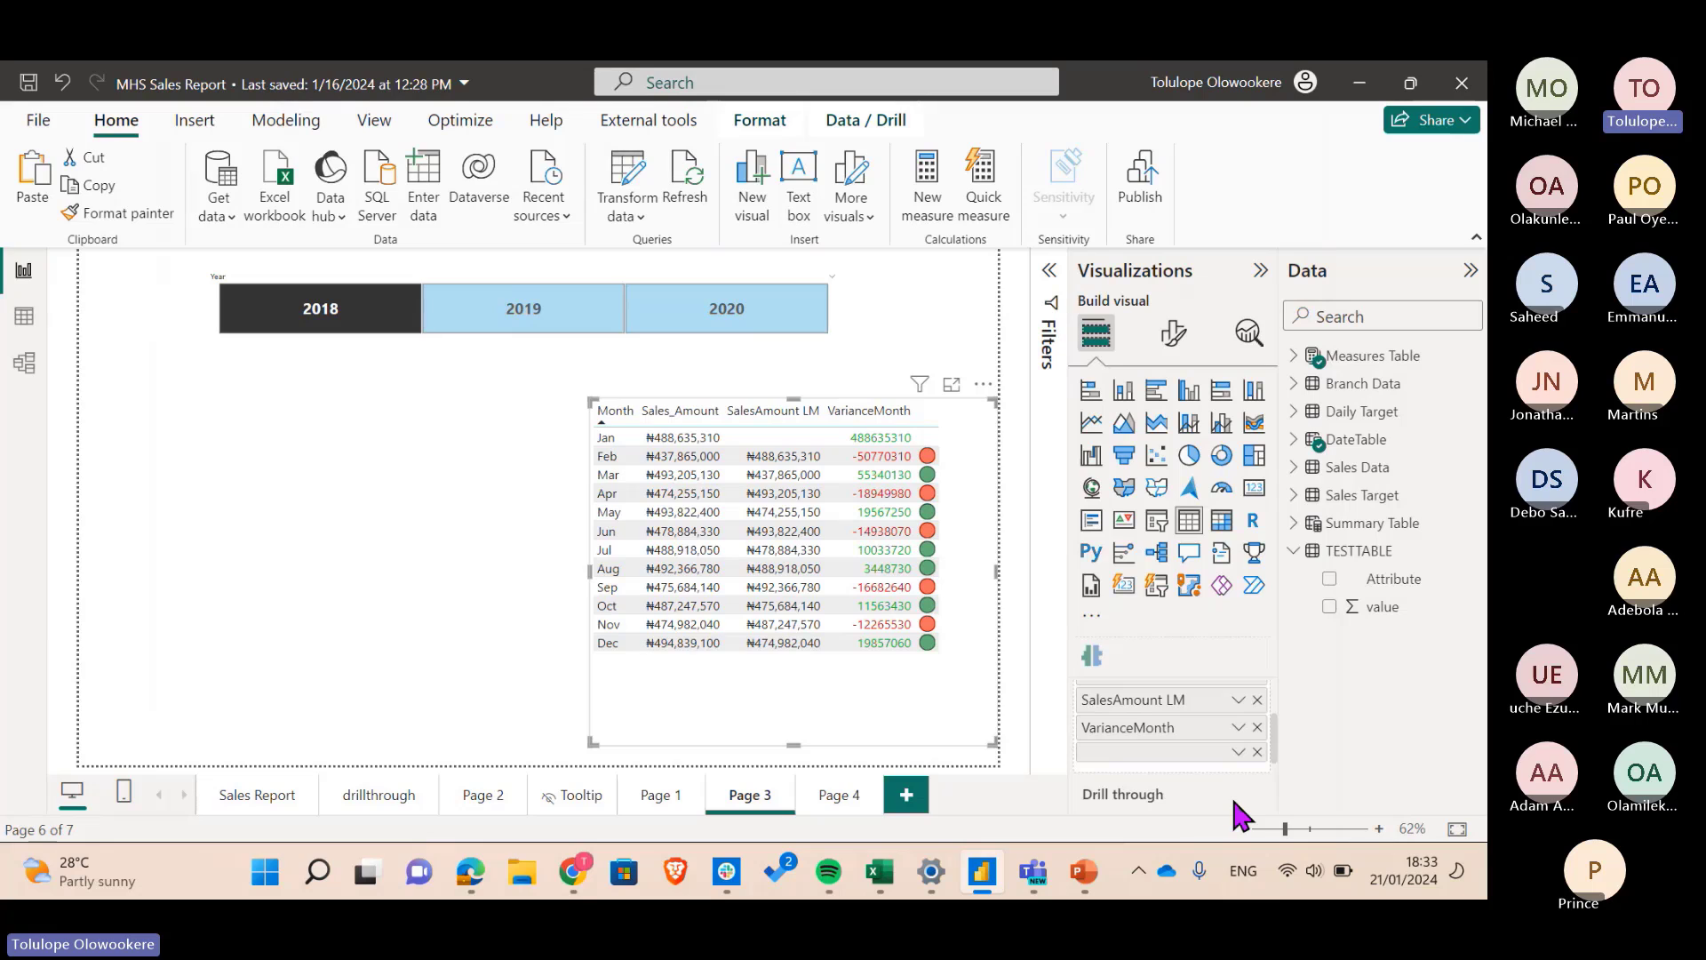
- Start a new measure in the Measures Table and clear its default name
click(504, 517)
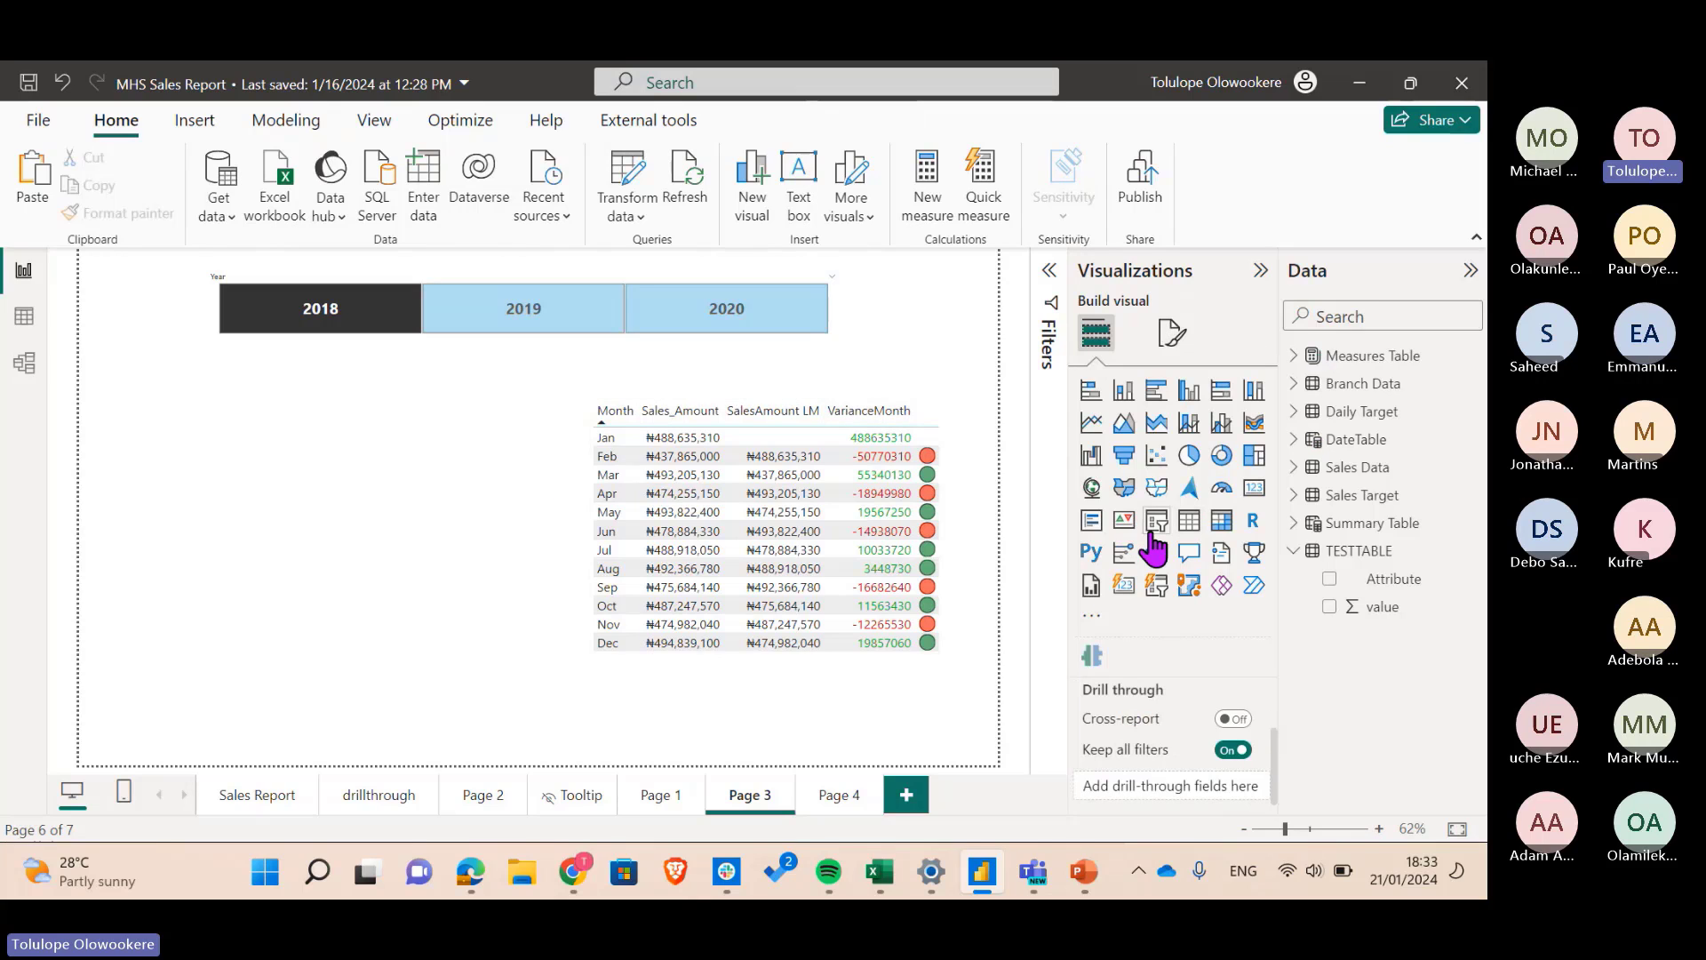
click(1294, 358)
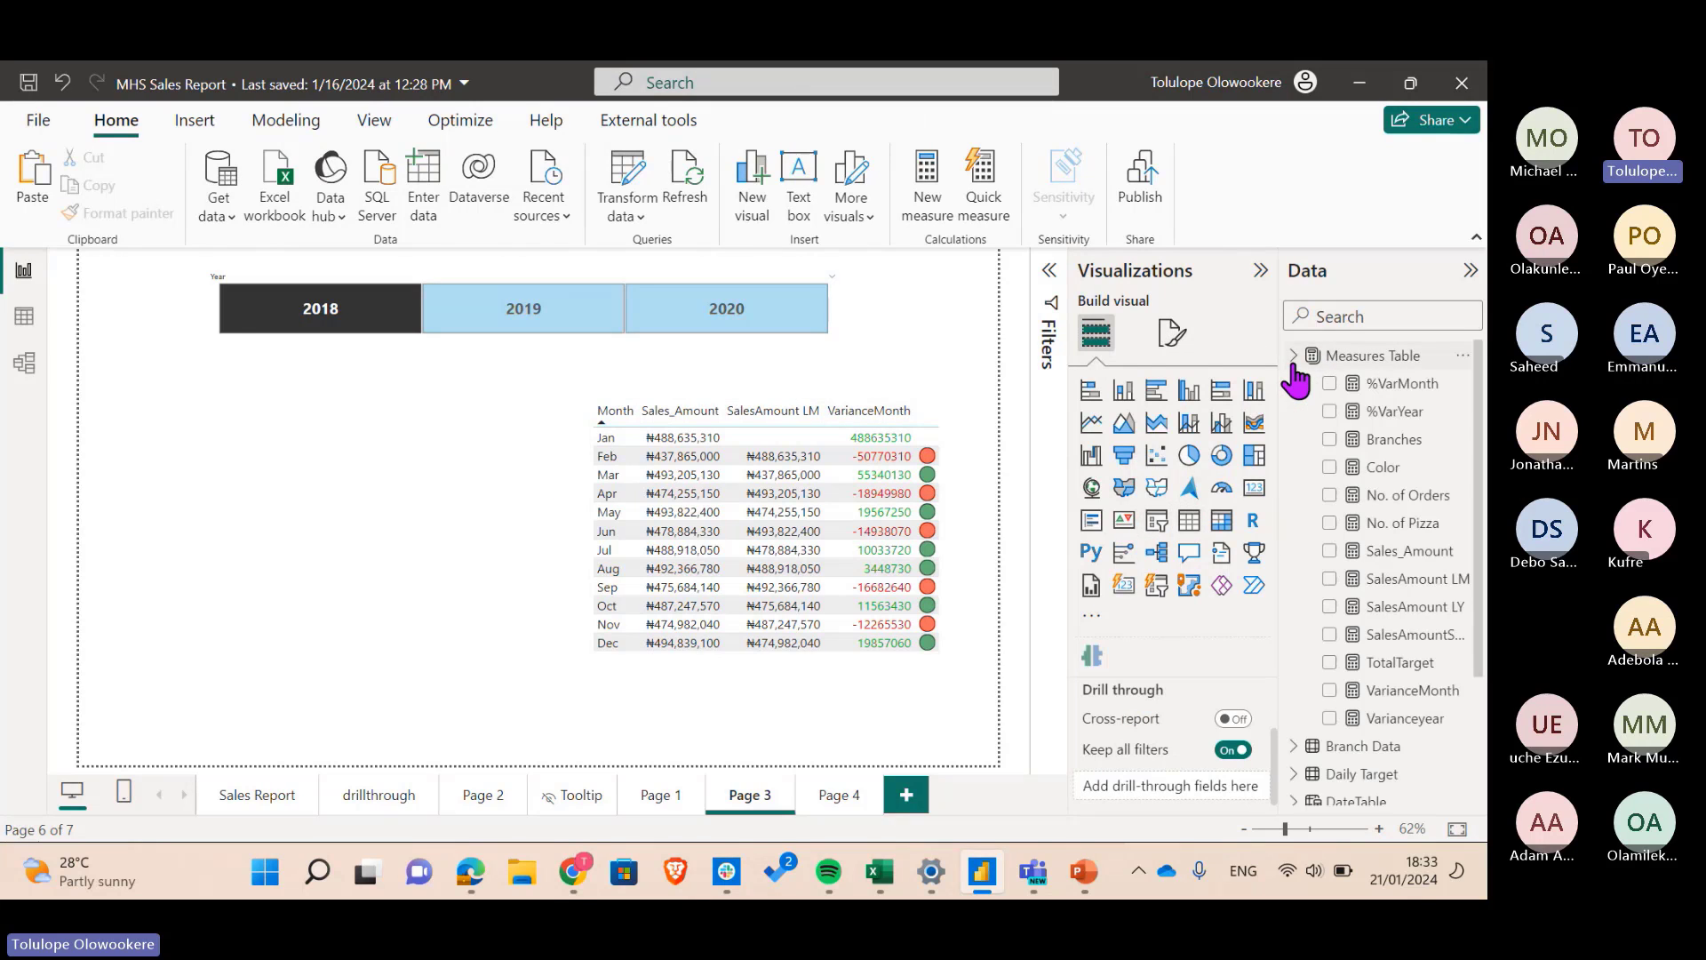
click(1459, 357)
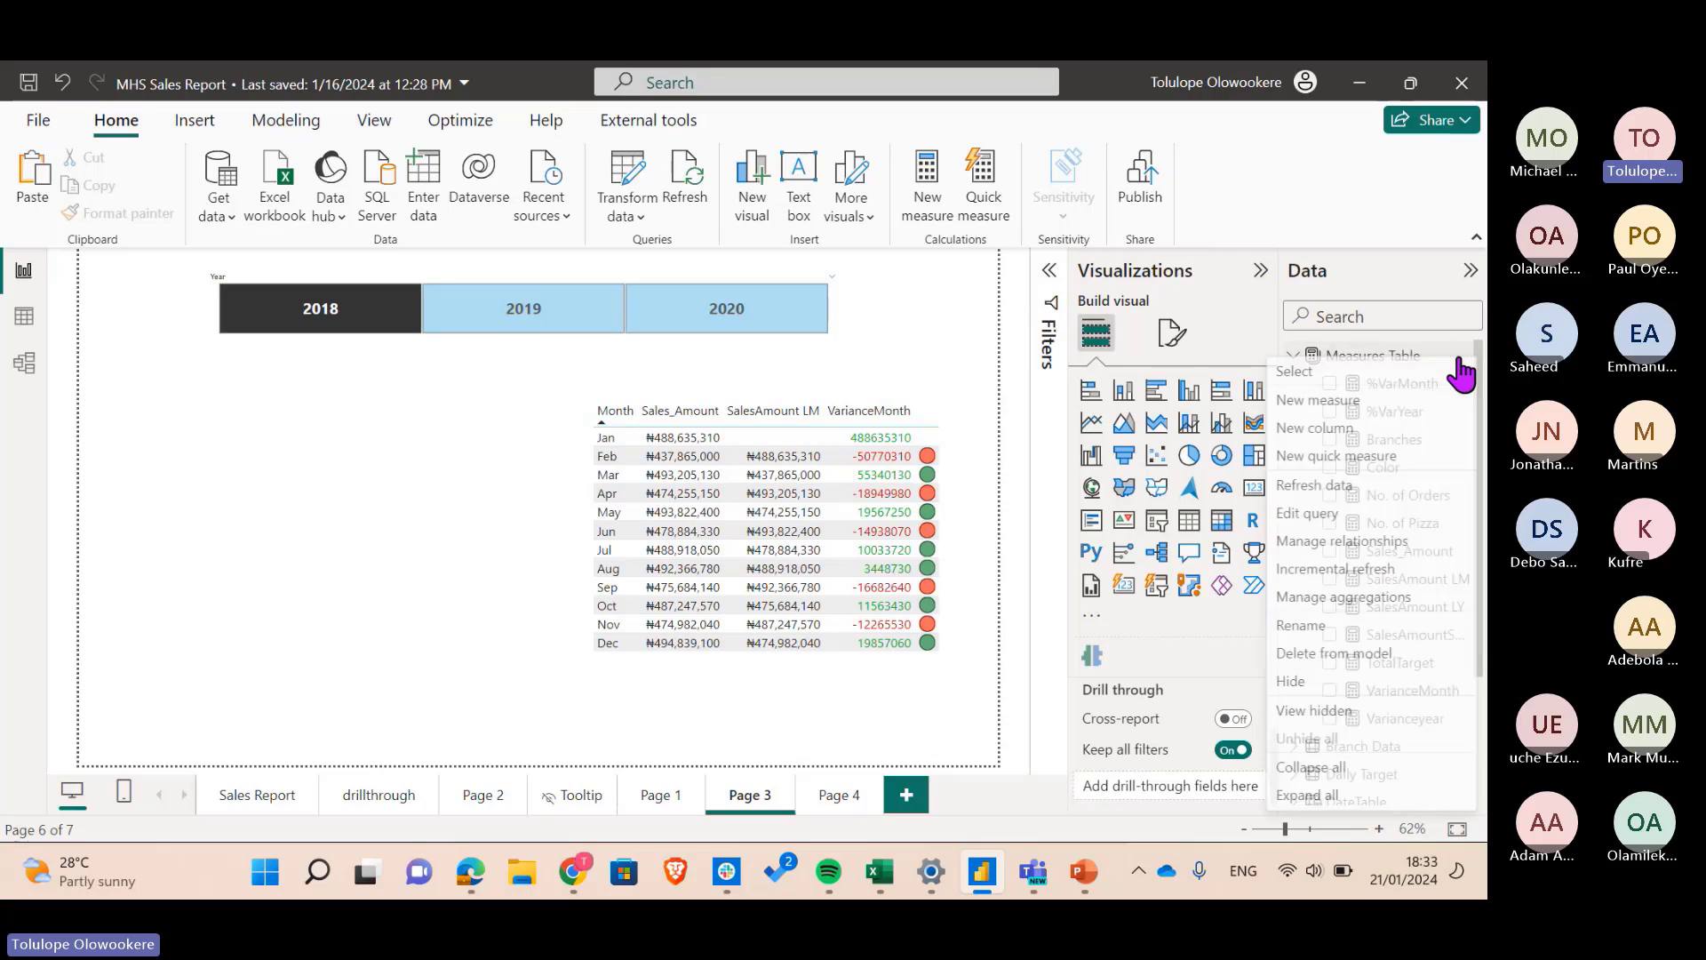
click(1355, 401)
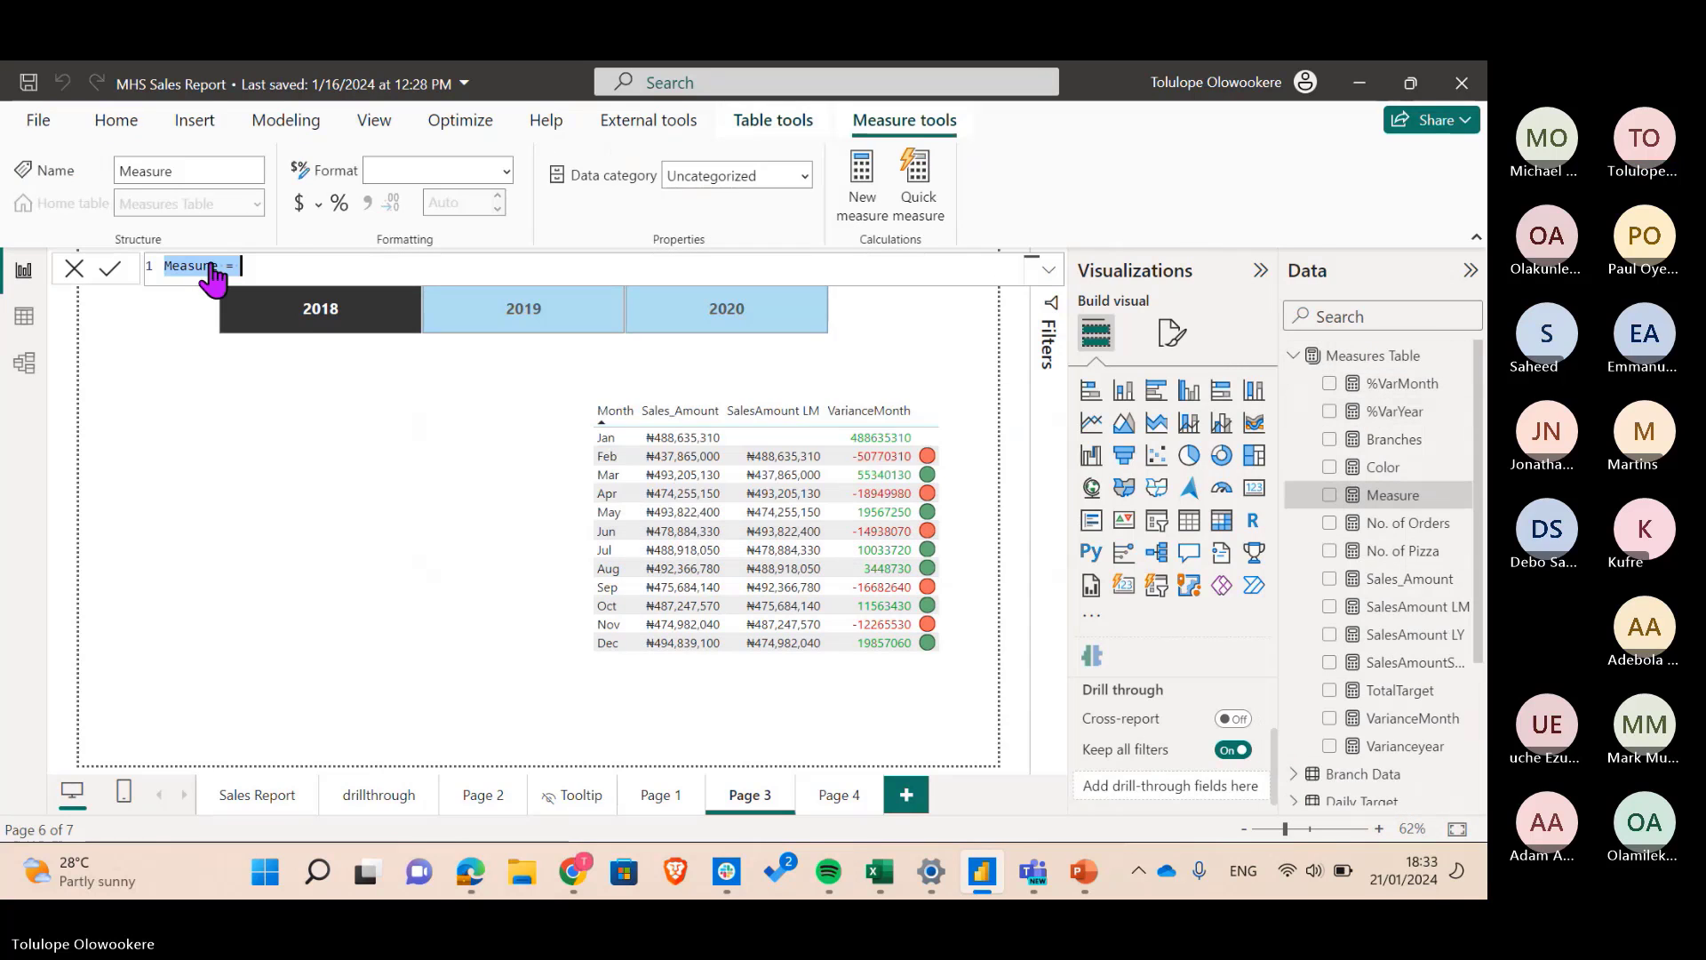
key(Delete)
key(Delete)
key(Delete)
key(Delete)
key(Delete)
key(Delete)
key(Delete)
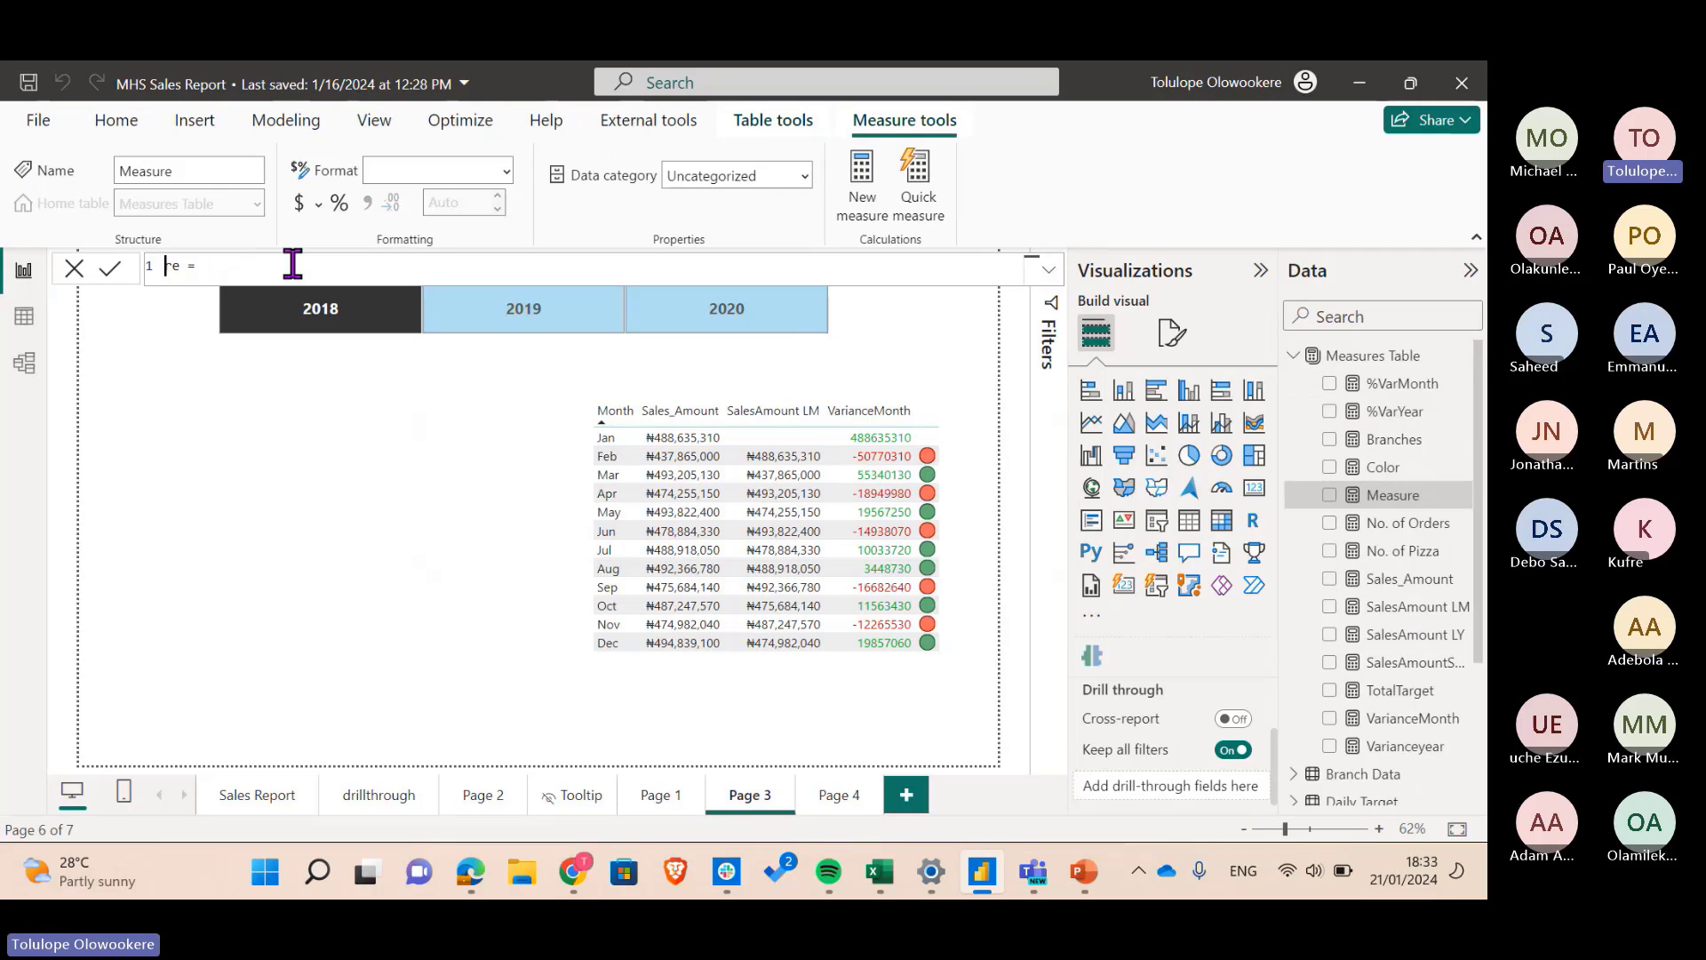
- Enter and commit Indicator = IF([VarianceMonth]<0,"Red","Green")
text(Indicator = )
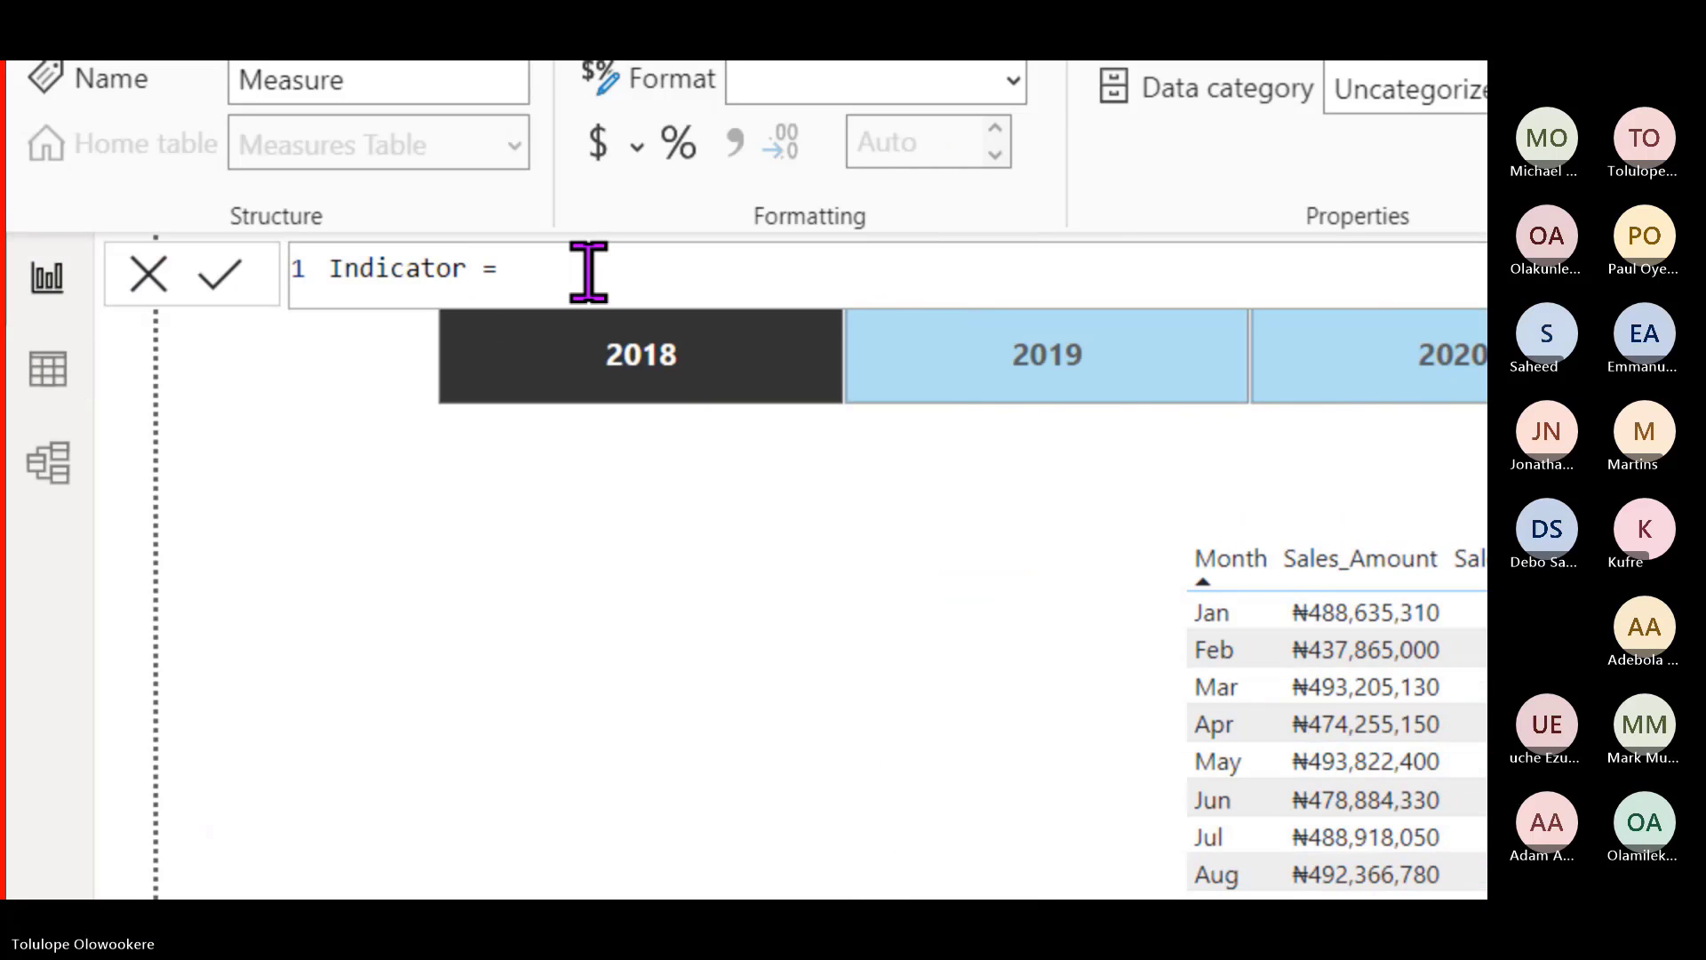
text(IF)
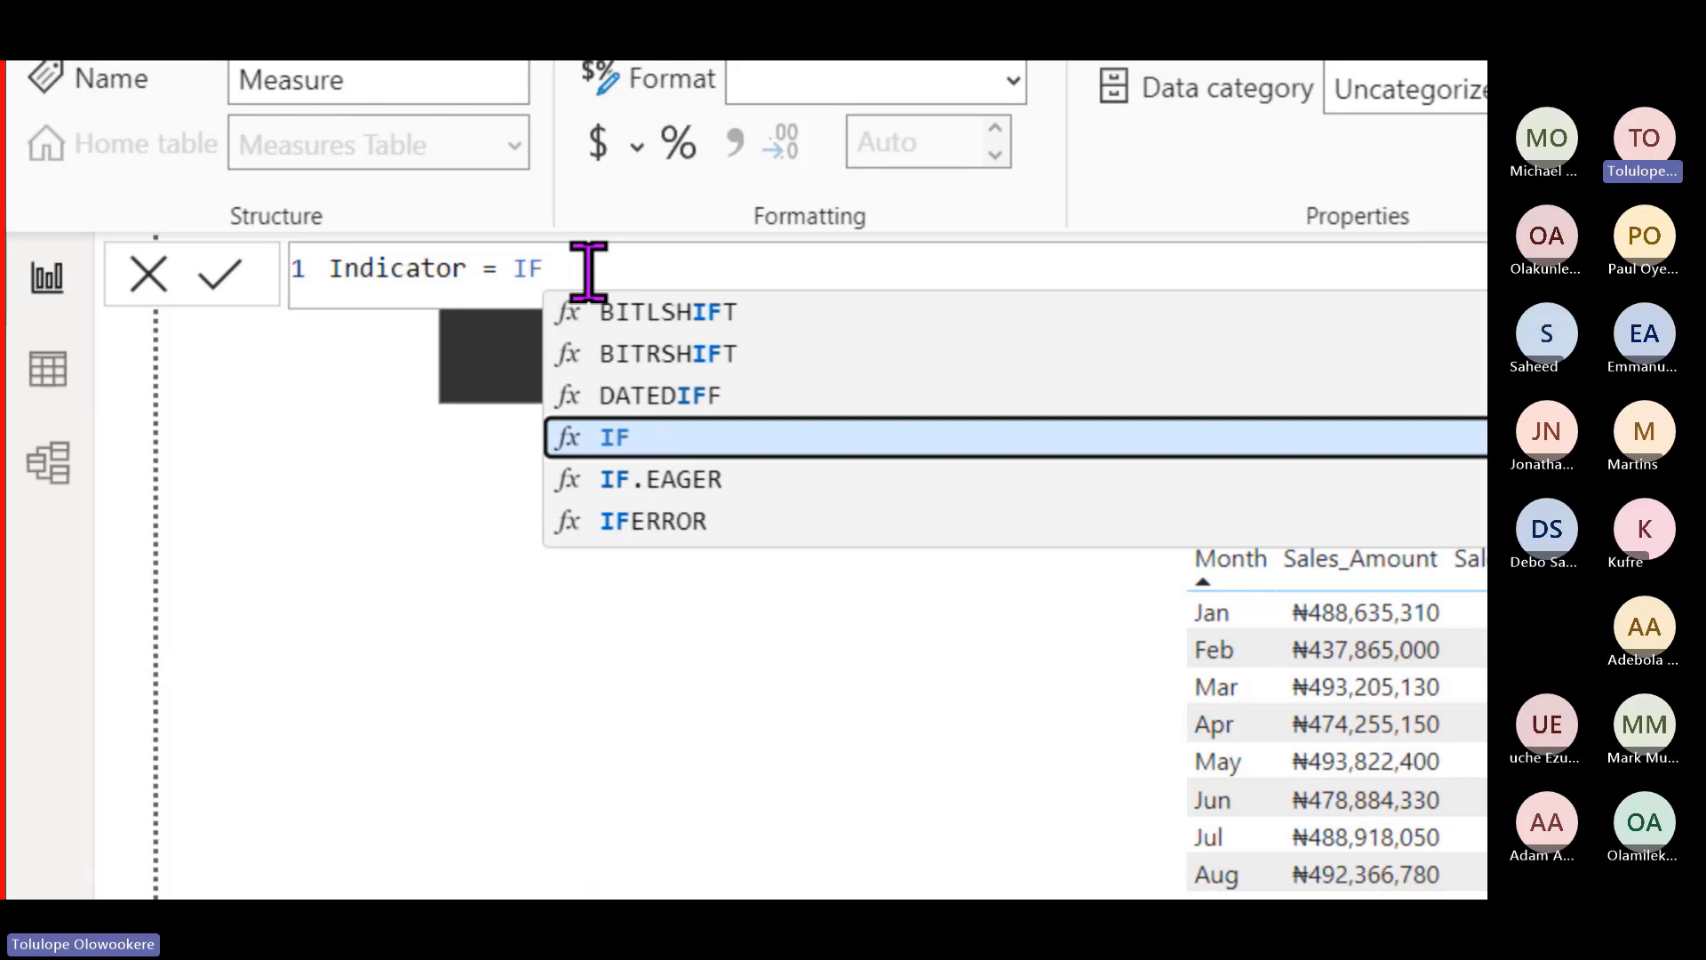
text(()
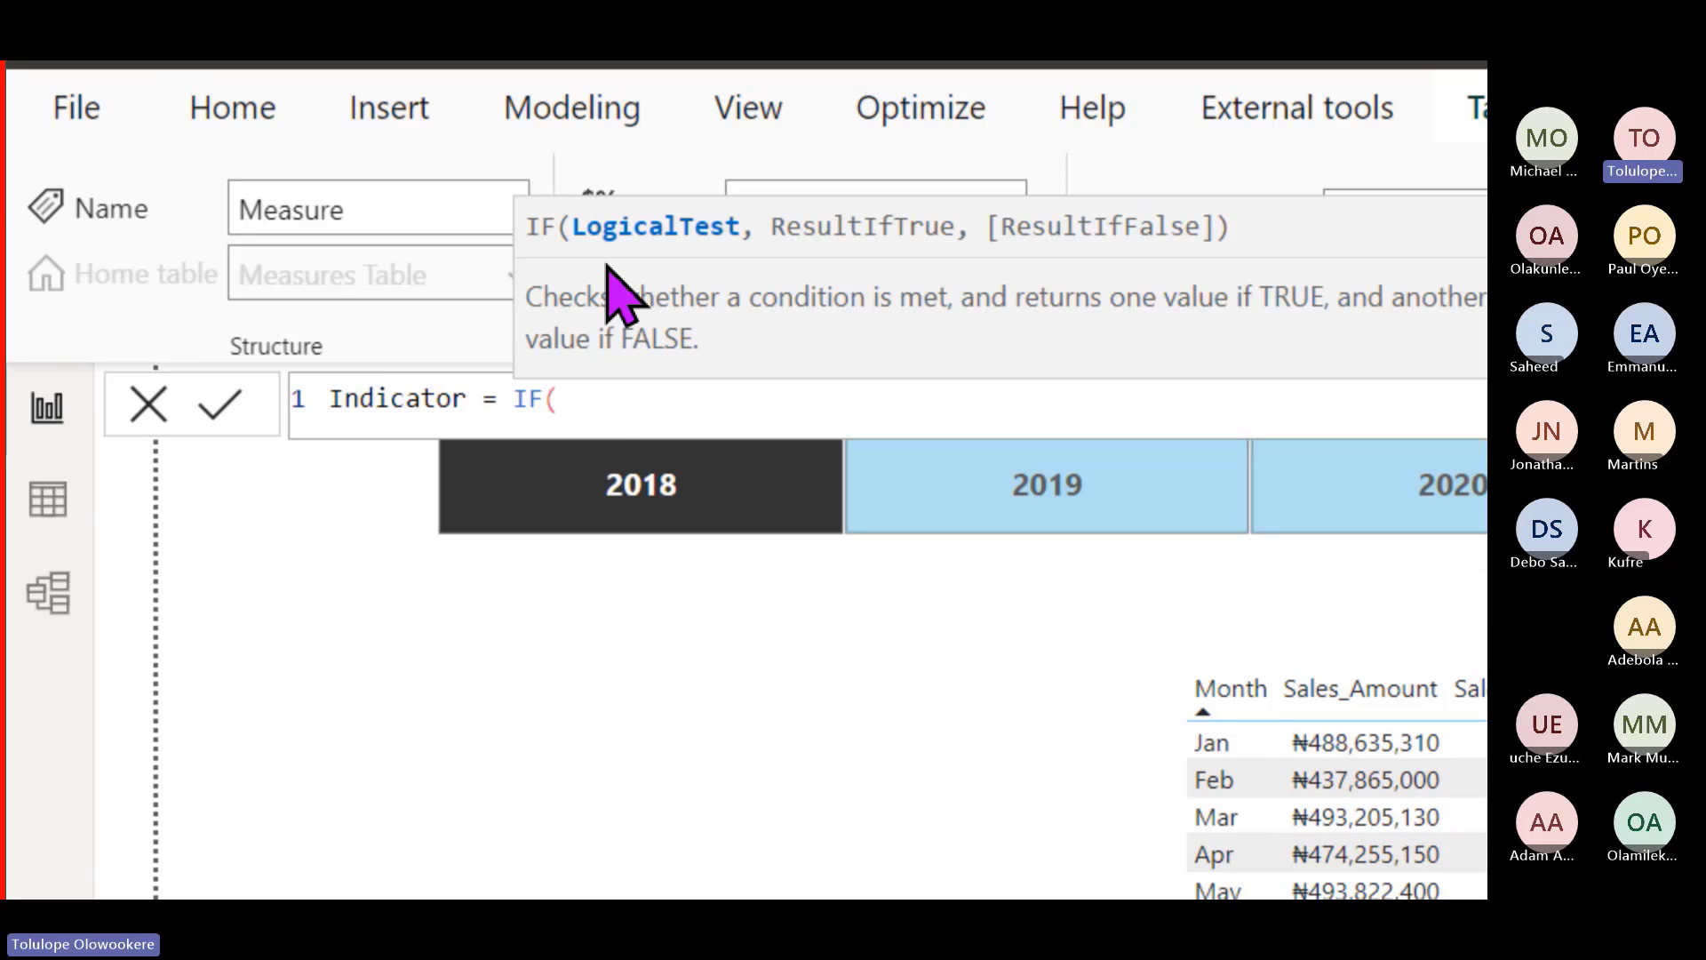
click(601, 487)
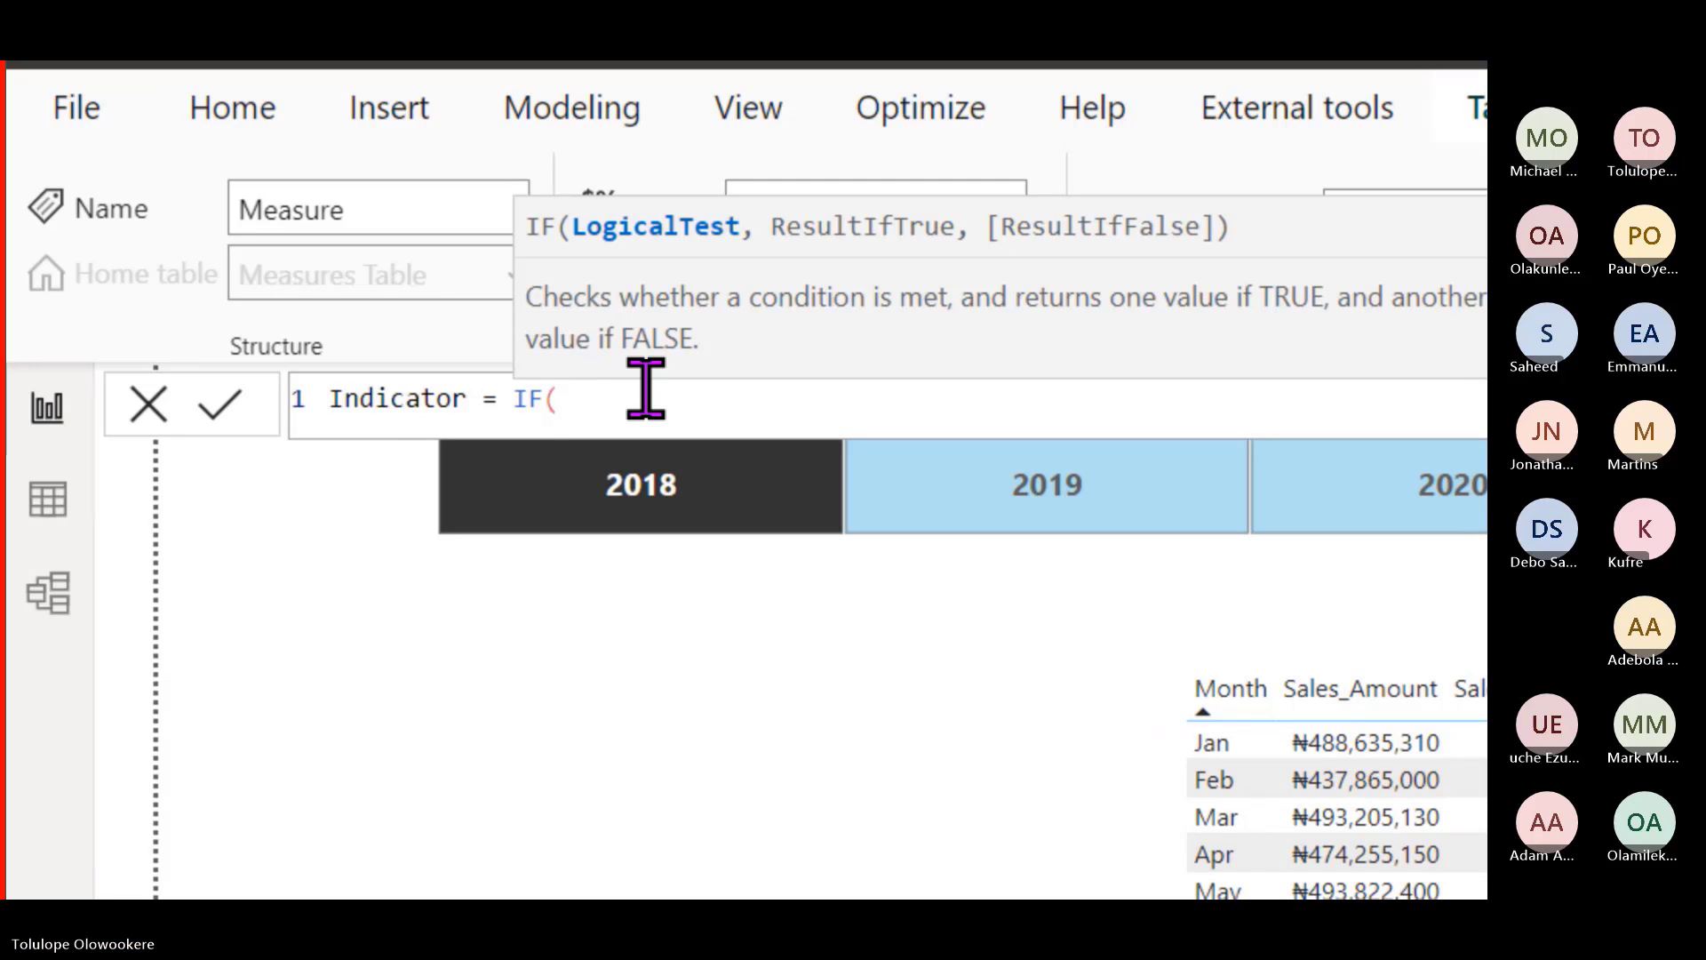
text(var)
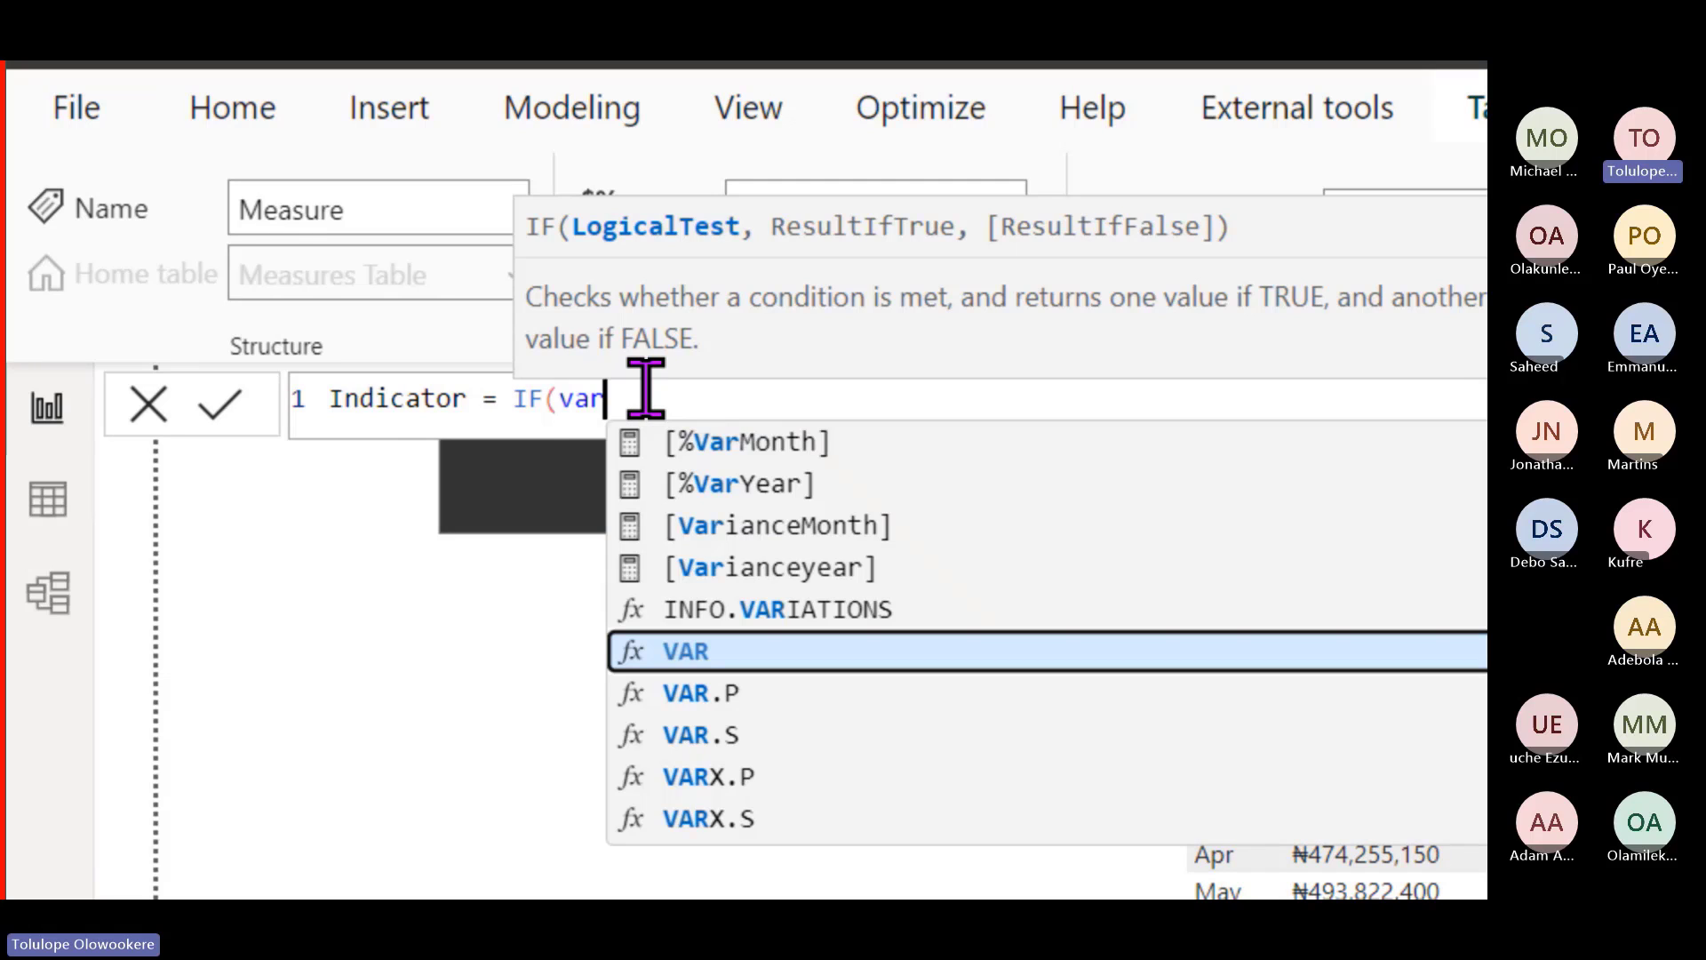
key(Up)
key(Up)
key(Up)
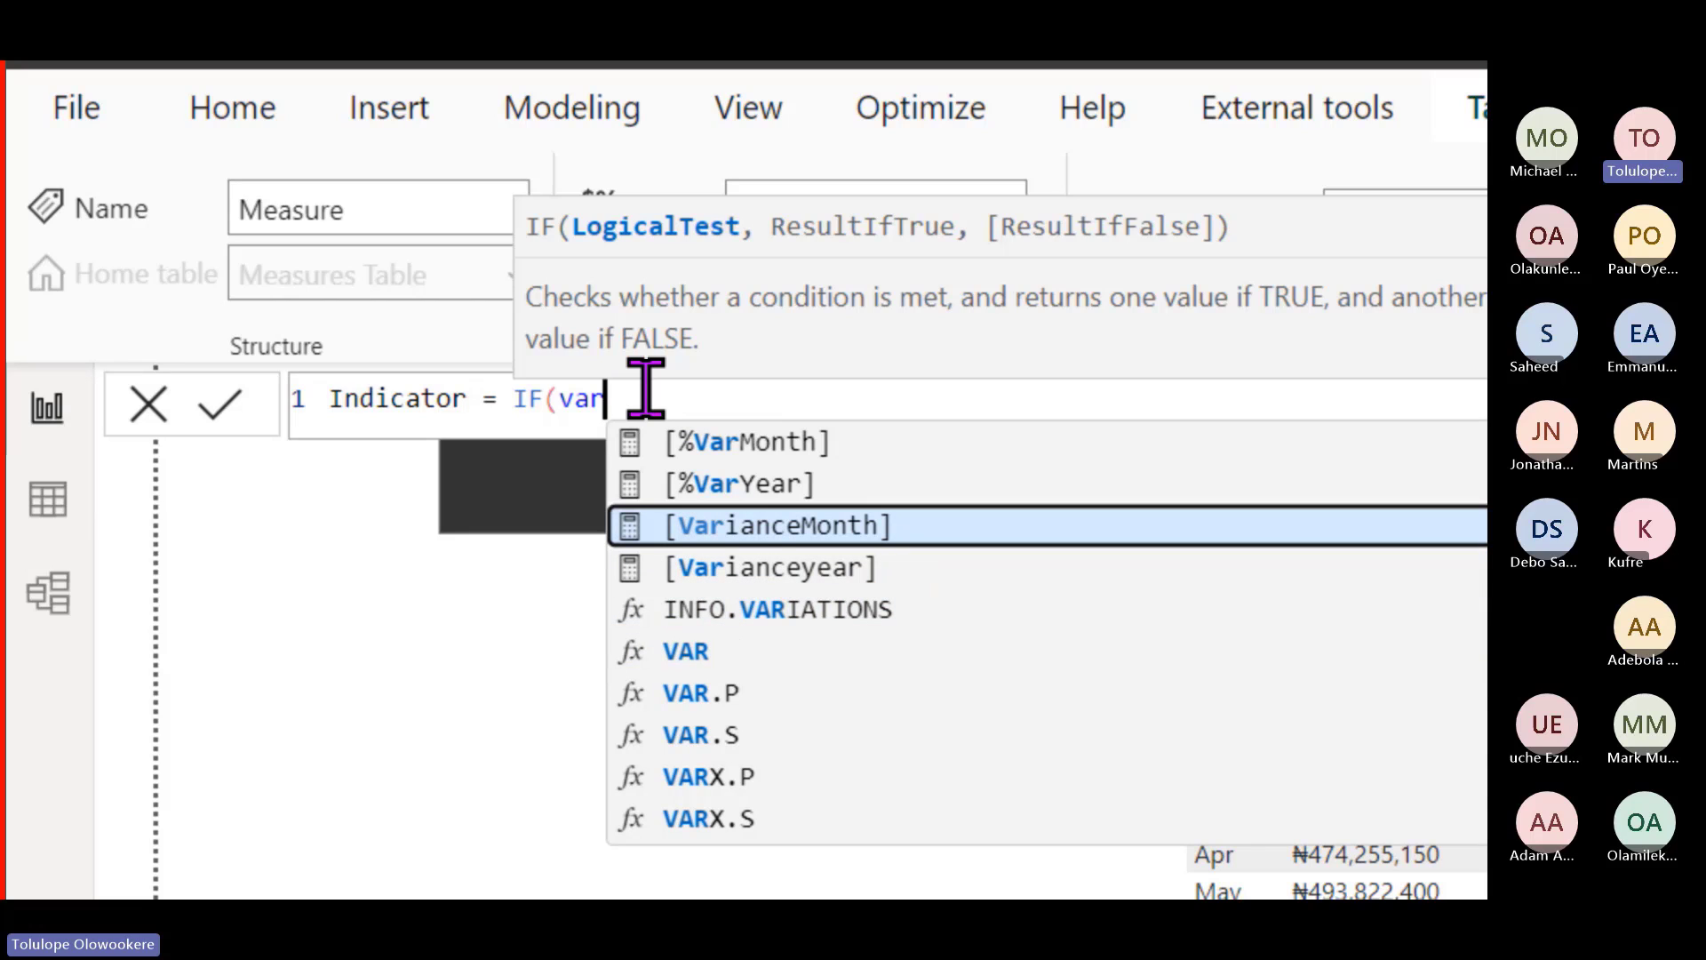
key(Tab)
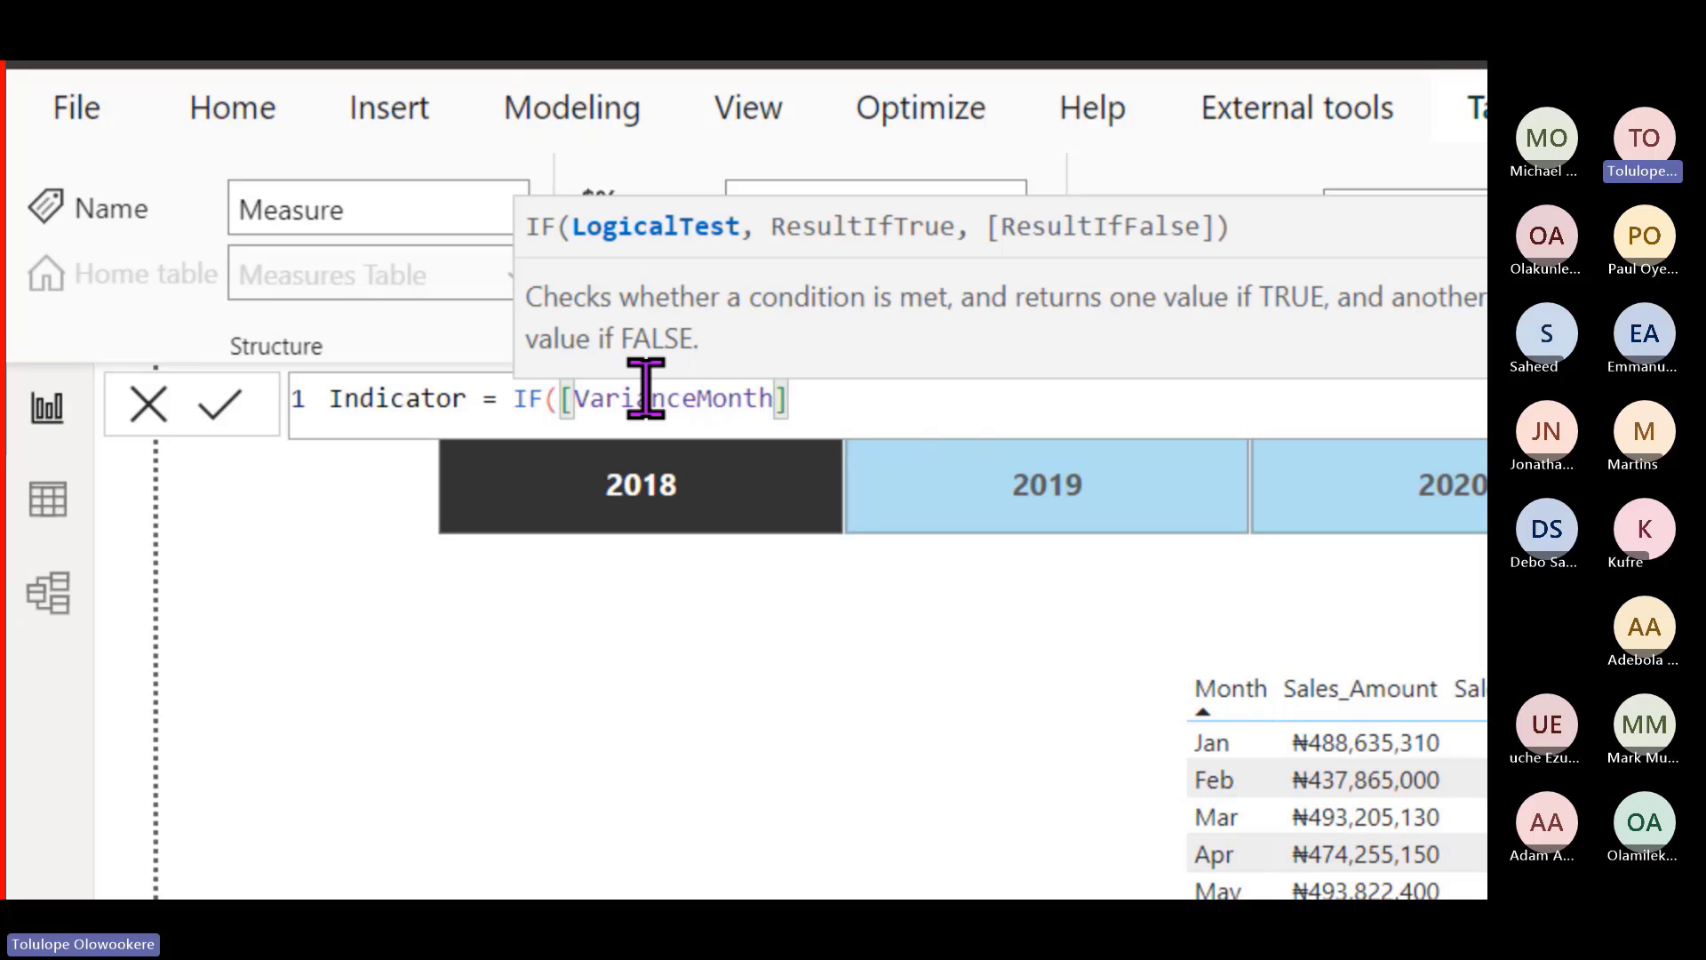
text(<0)
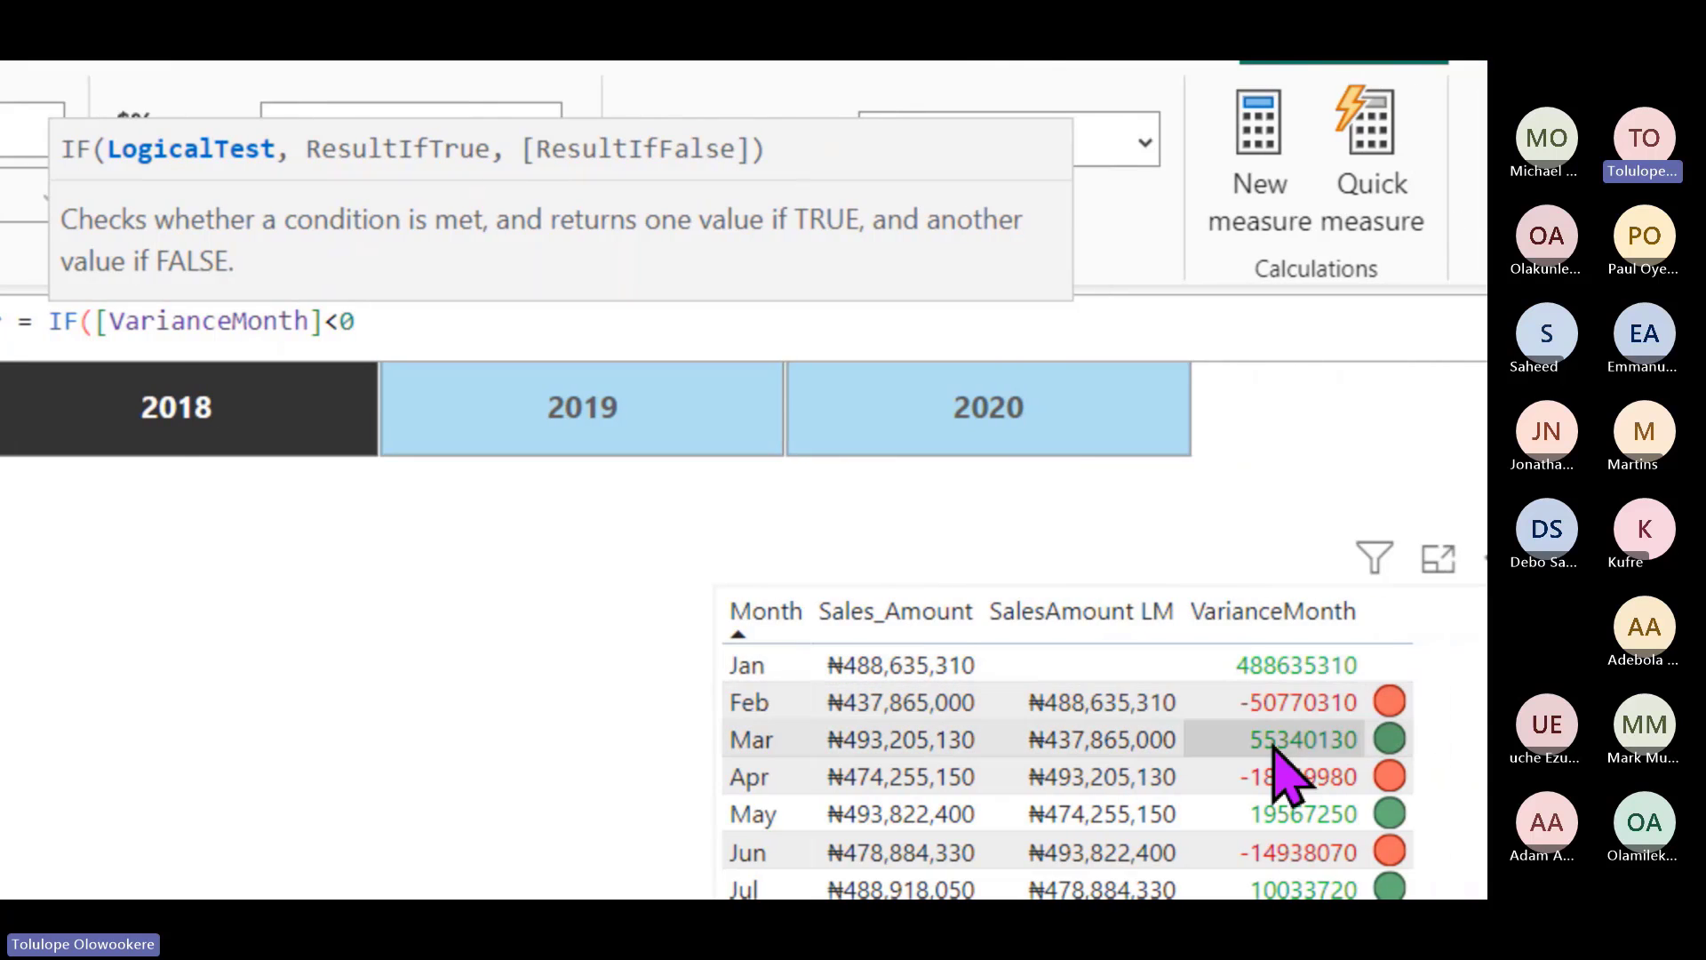
click(777, 418)
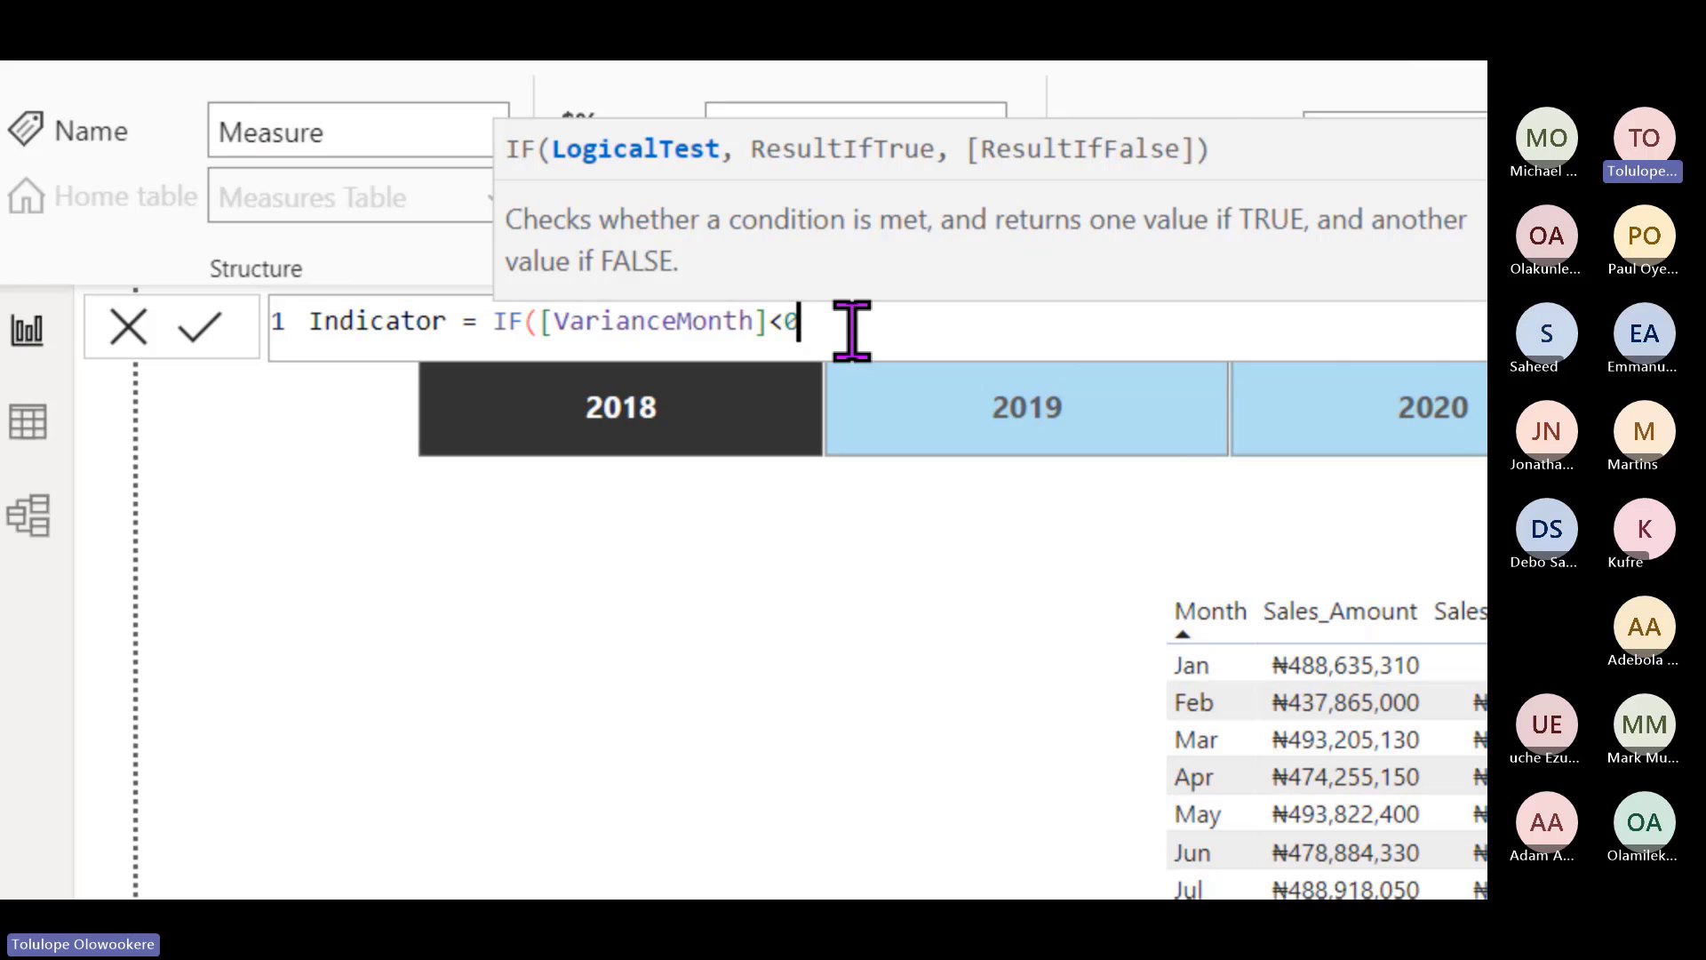
text(,"Red)
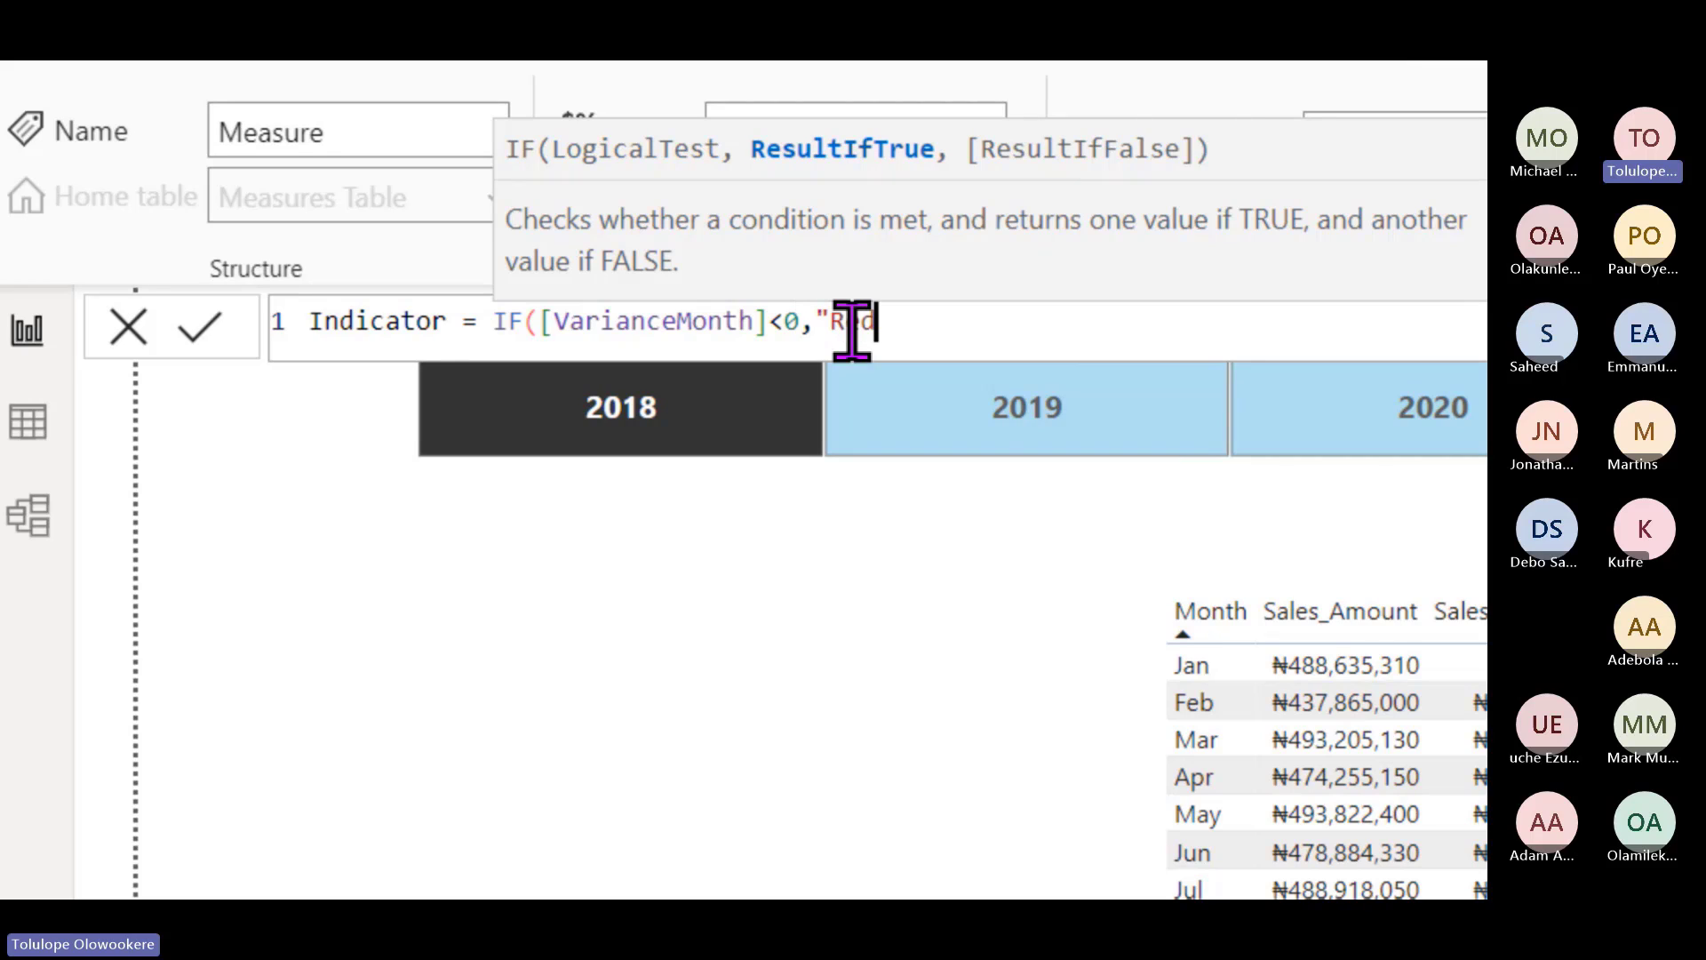
text(")
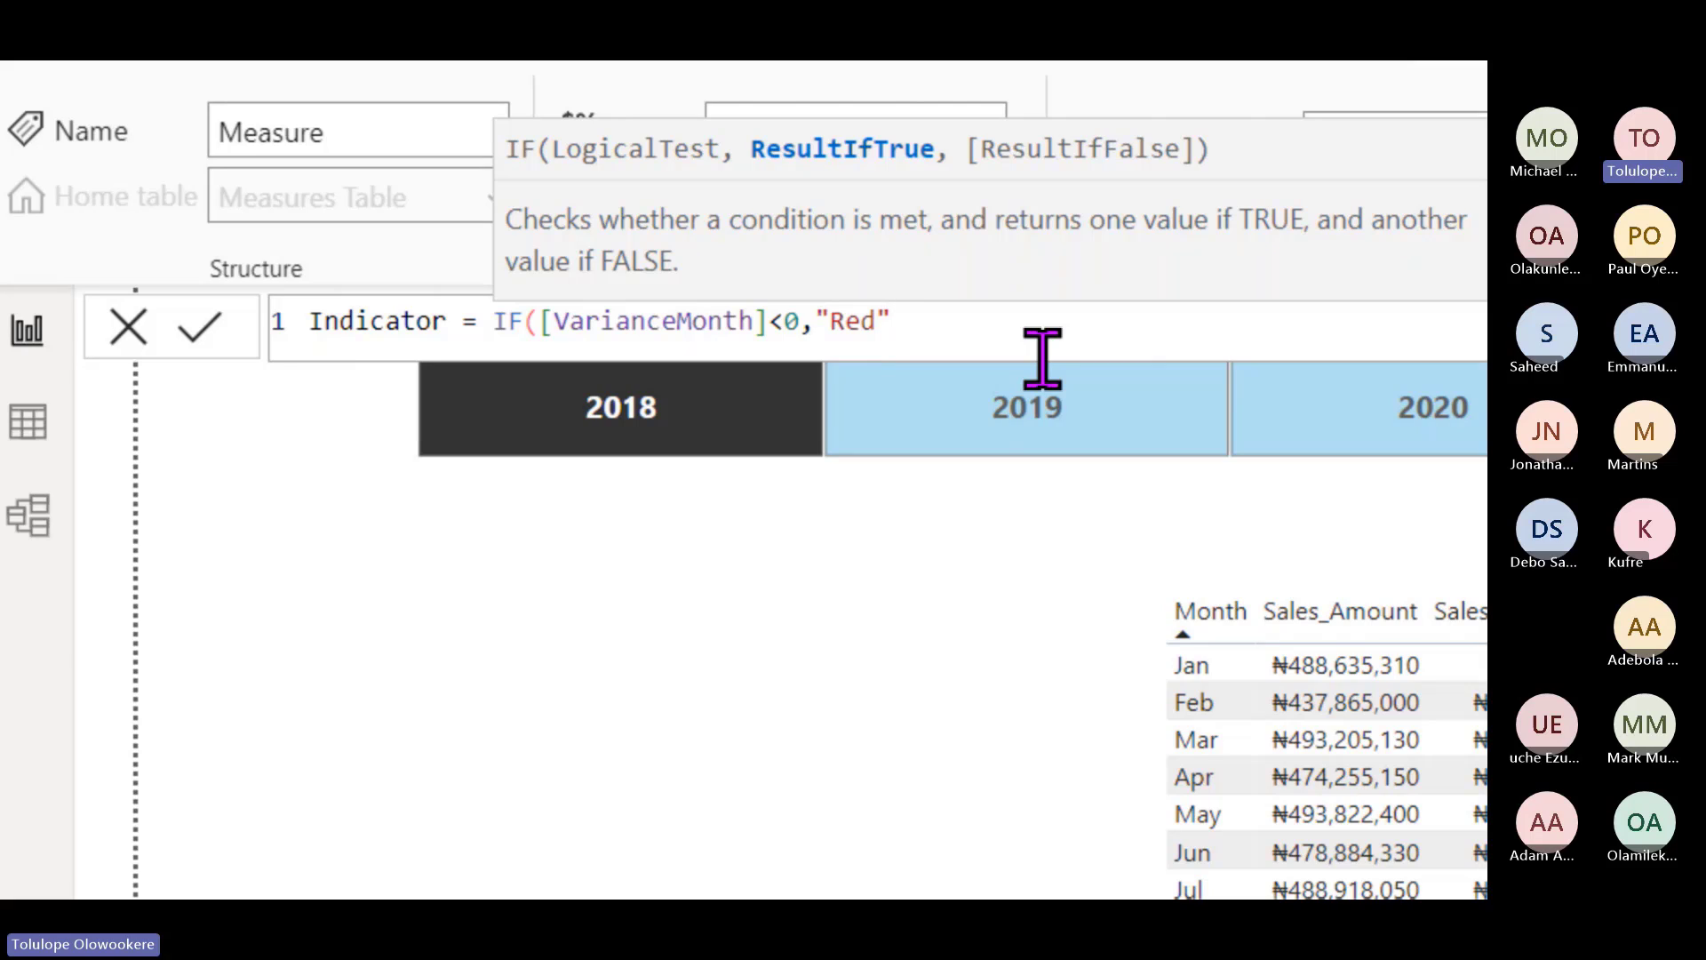
text(,)
text("Gree)
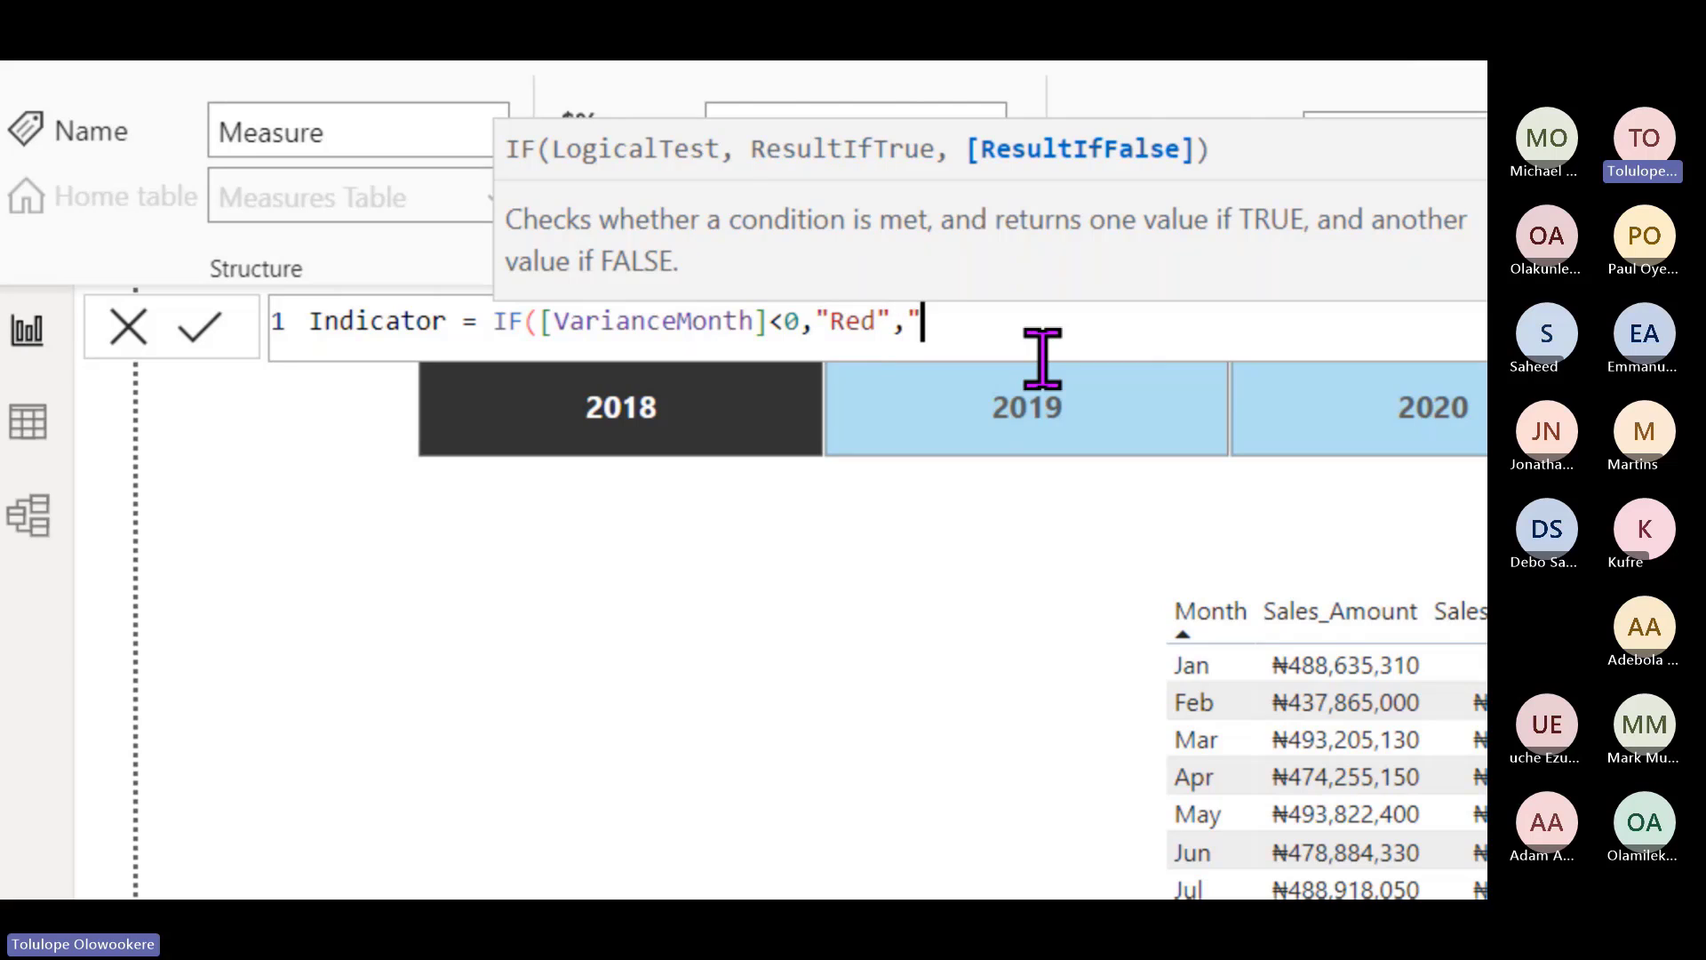
text(n"))
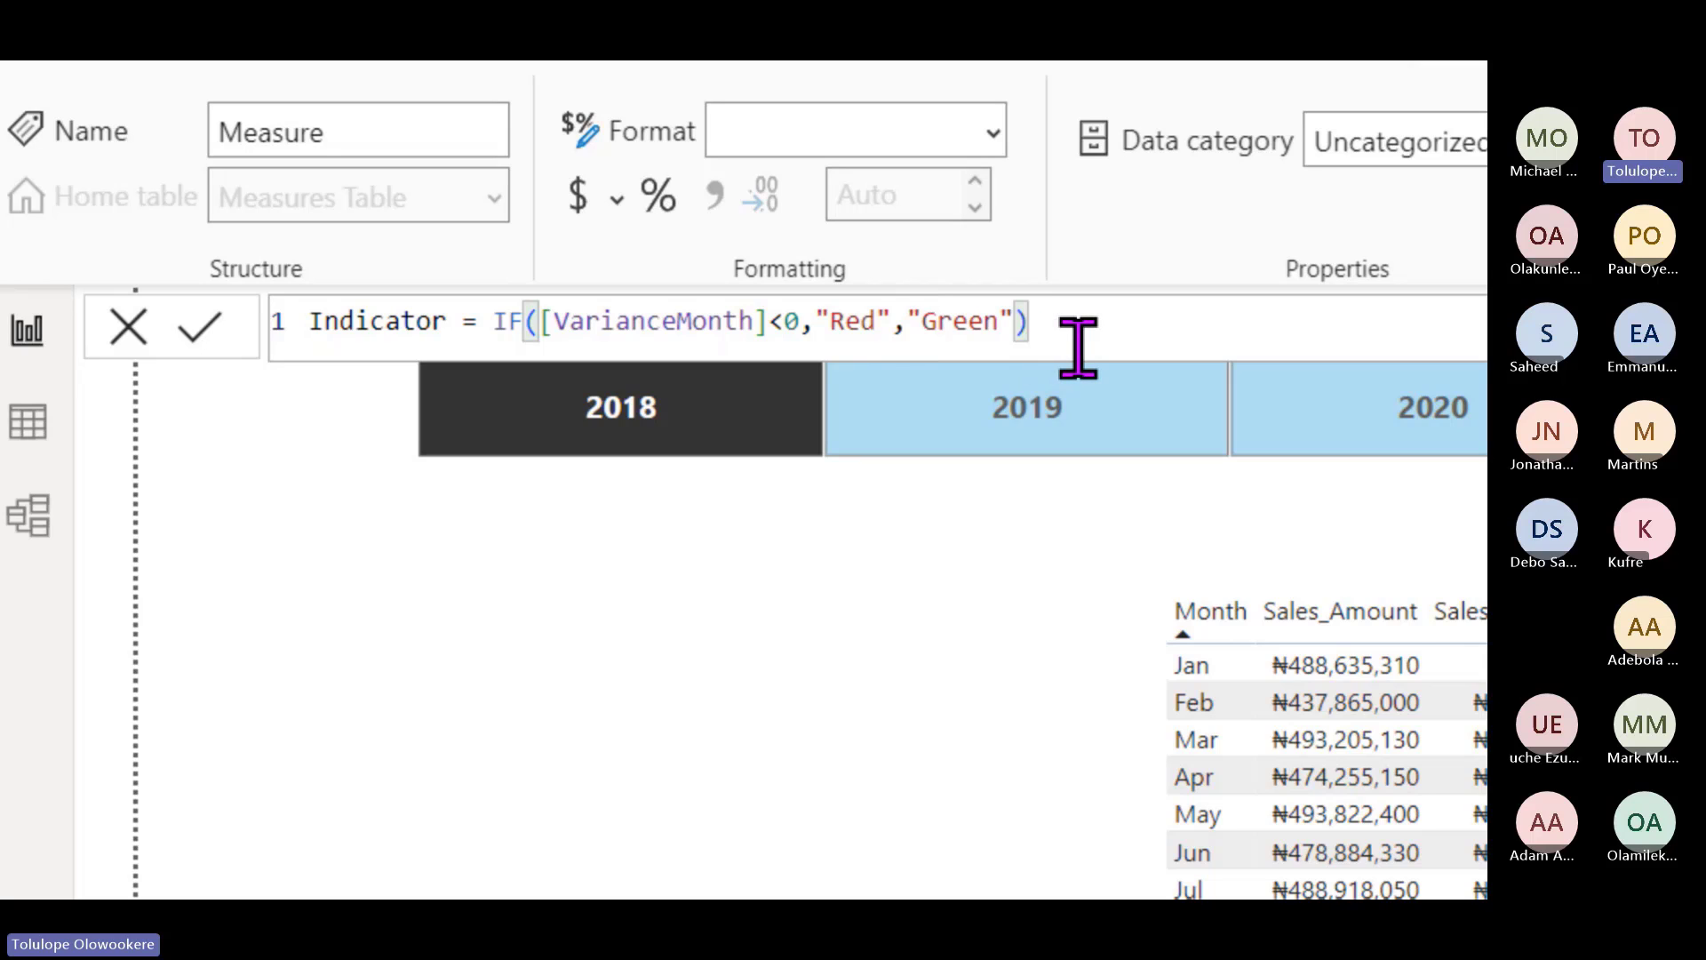
key(Return)
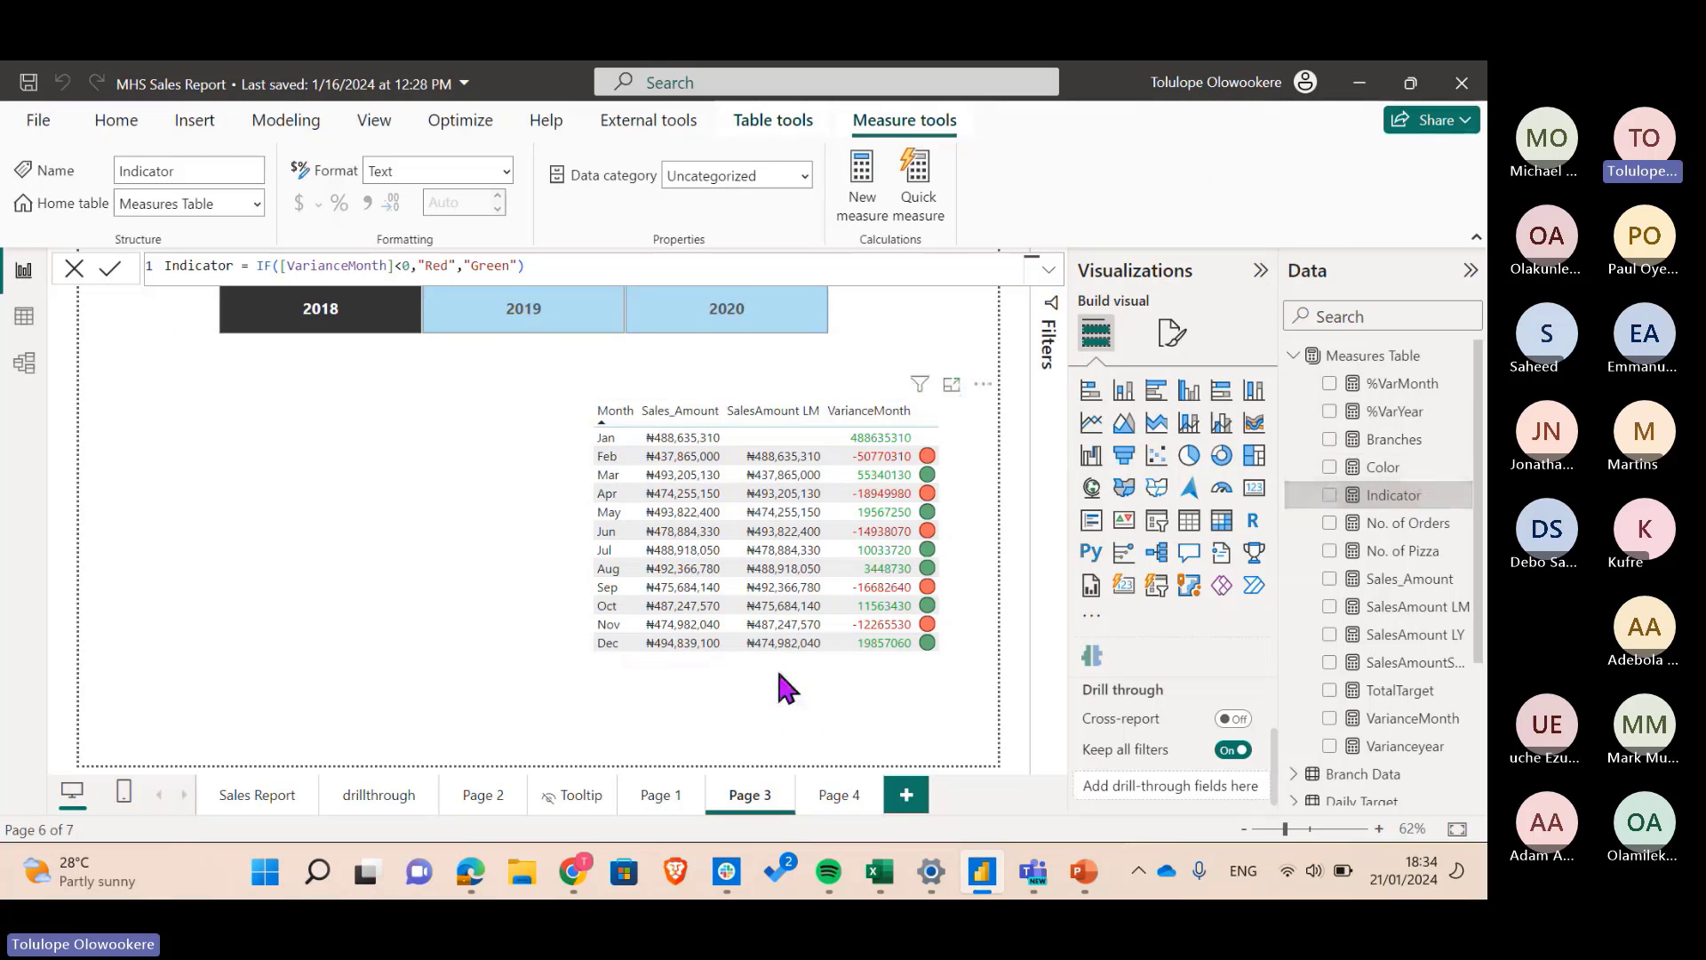
click(952, 435)
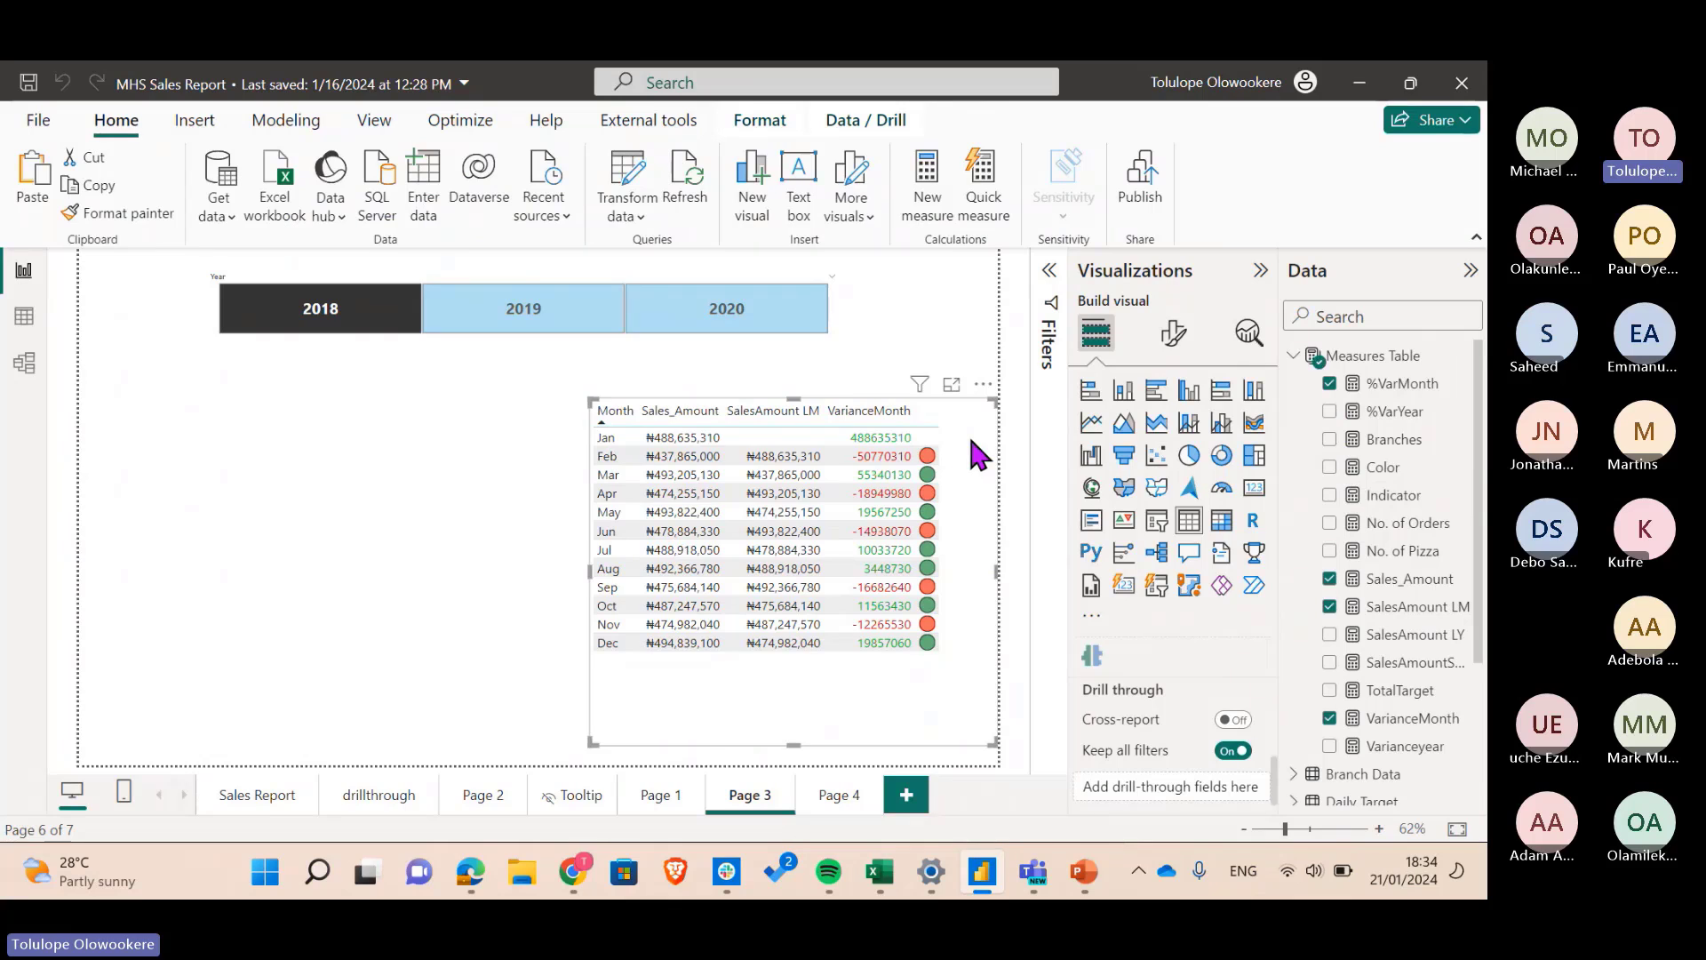
drag(1405, 505, 971, 552)
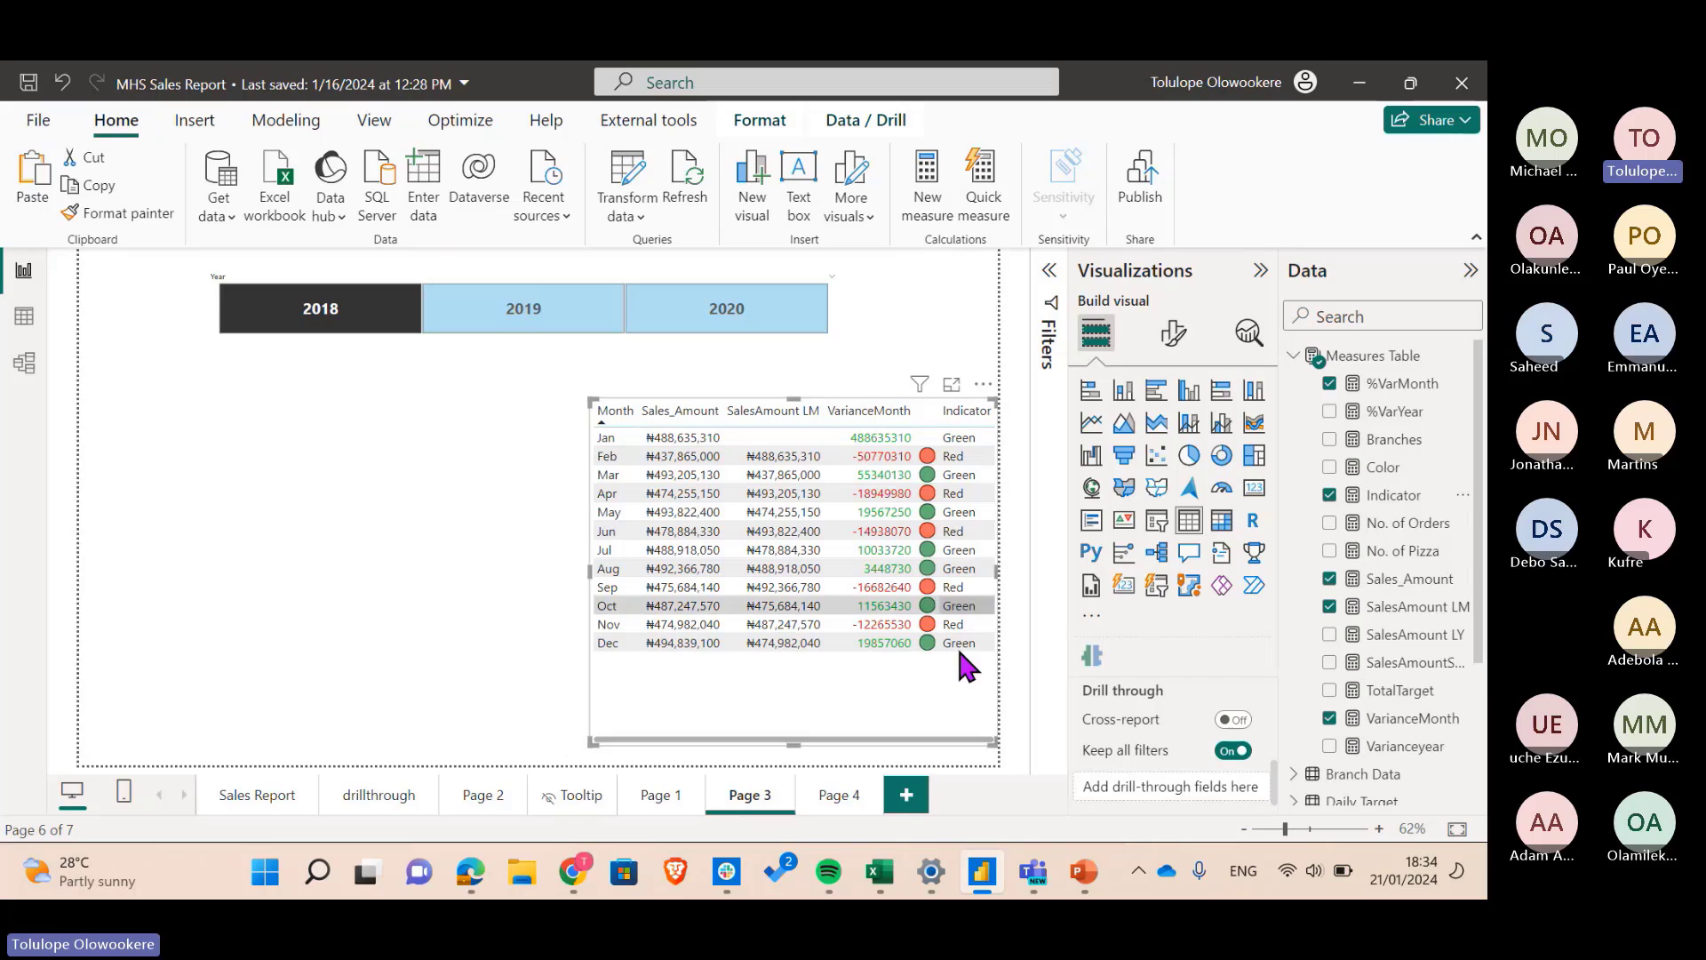
click(1329, 496)
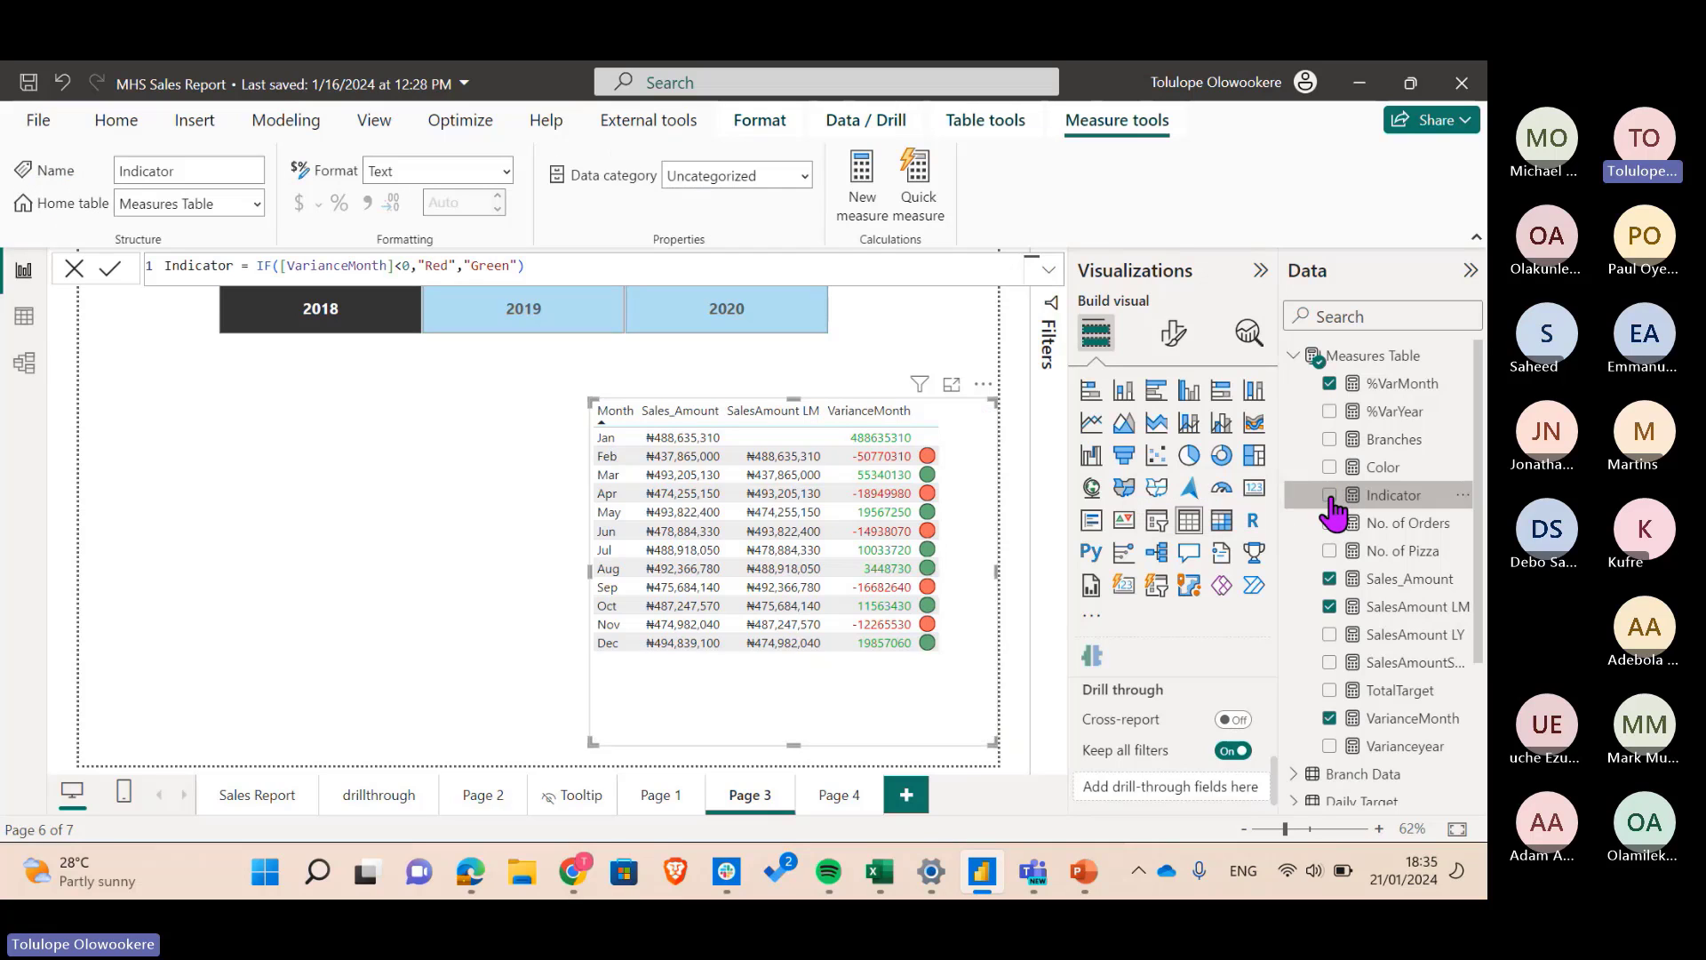
click(485, 536)
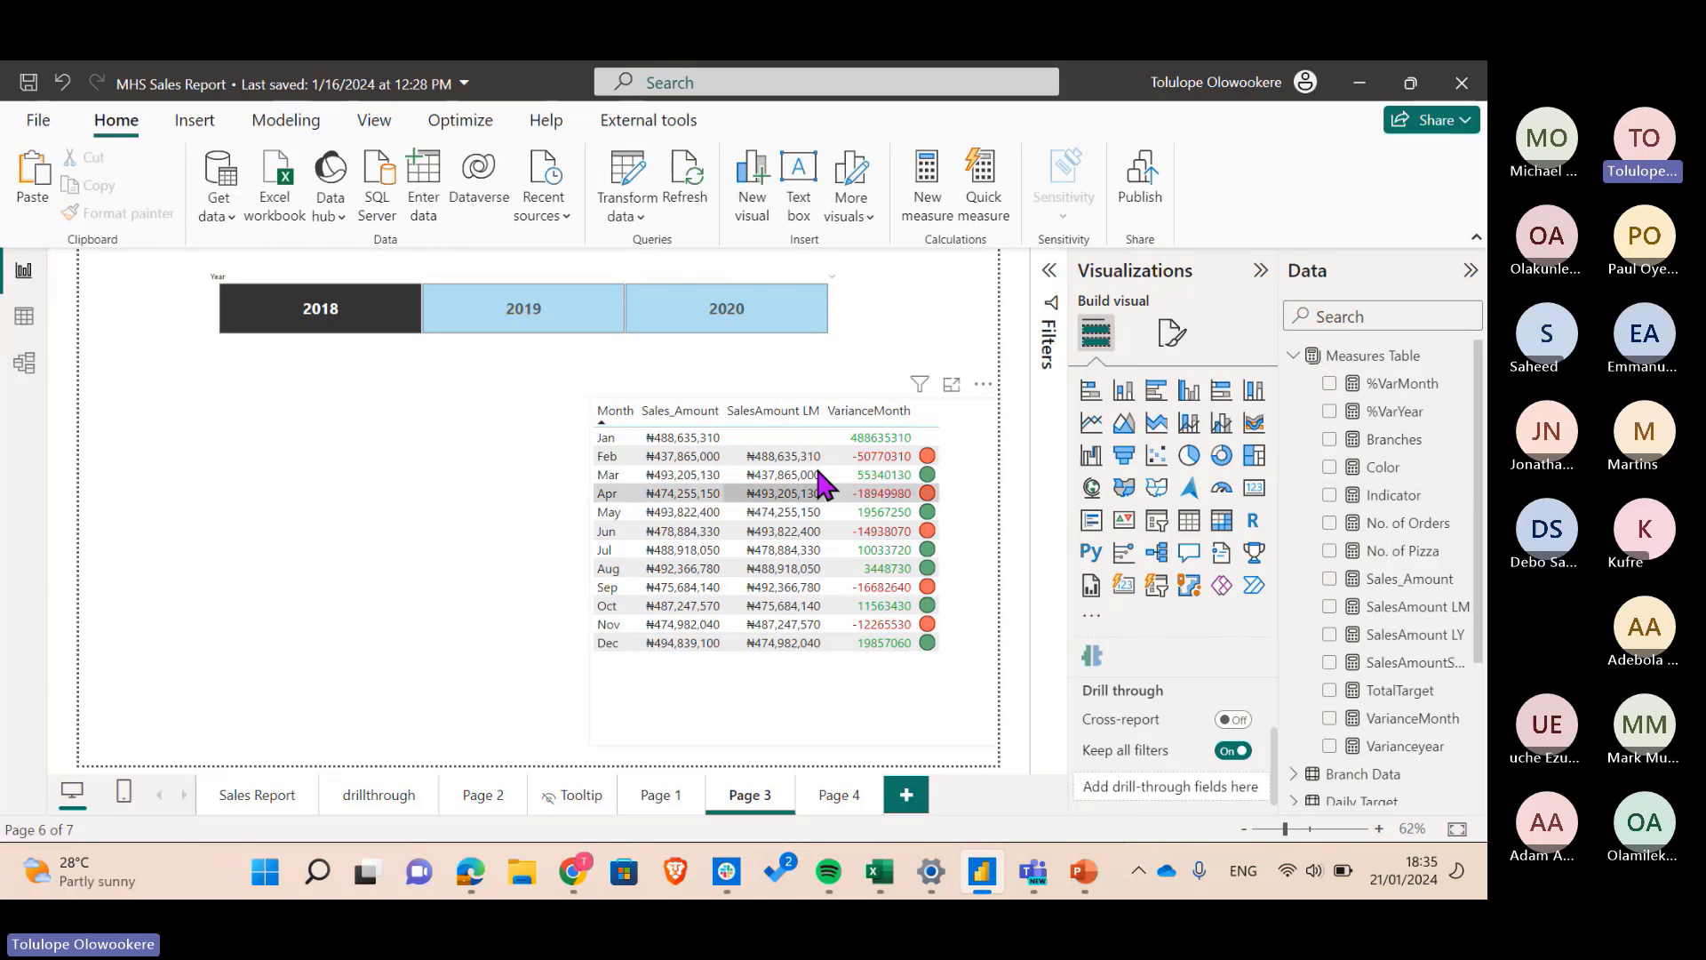
- Add a clustered column chart plotting %VarMonth by DateTable's Month
click(1191, 391)
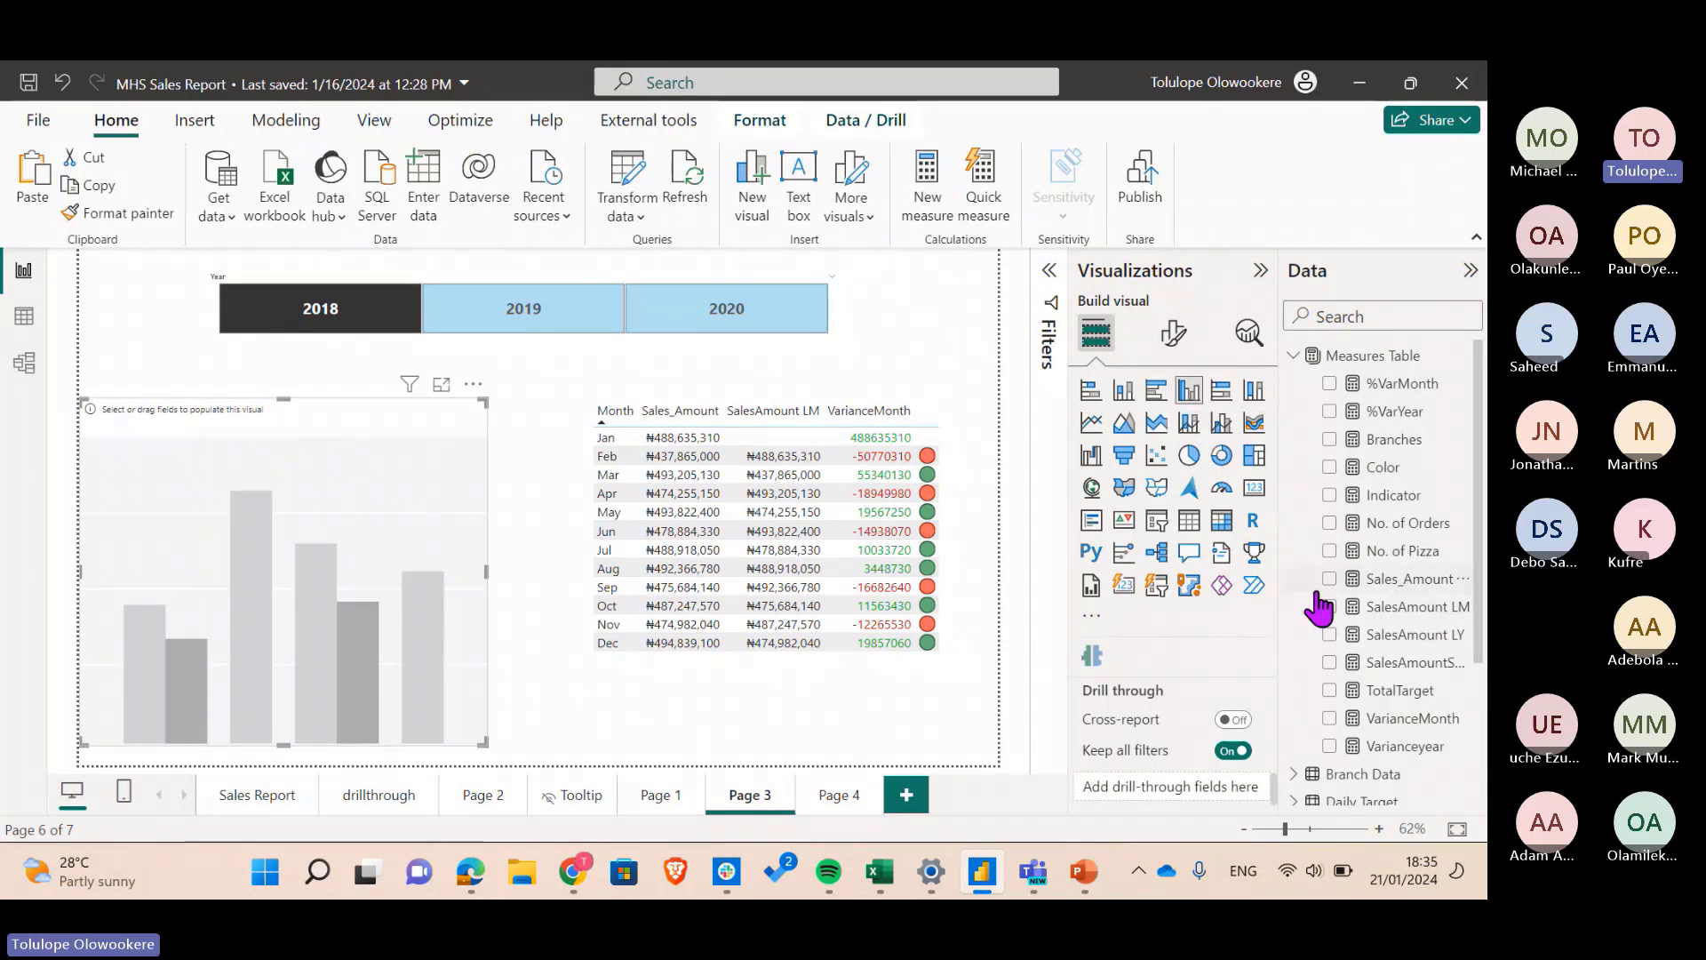
click(1297, 355)
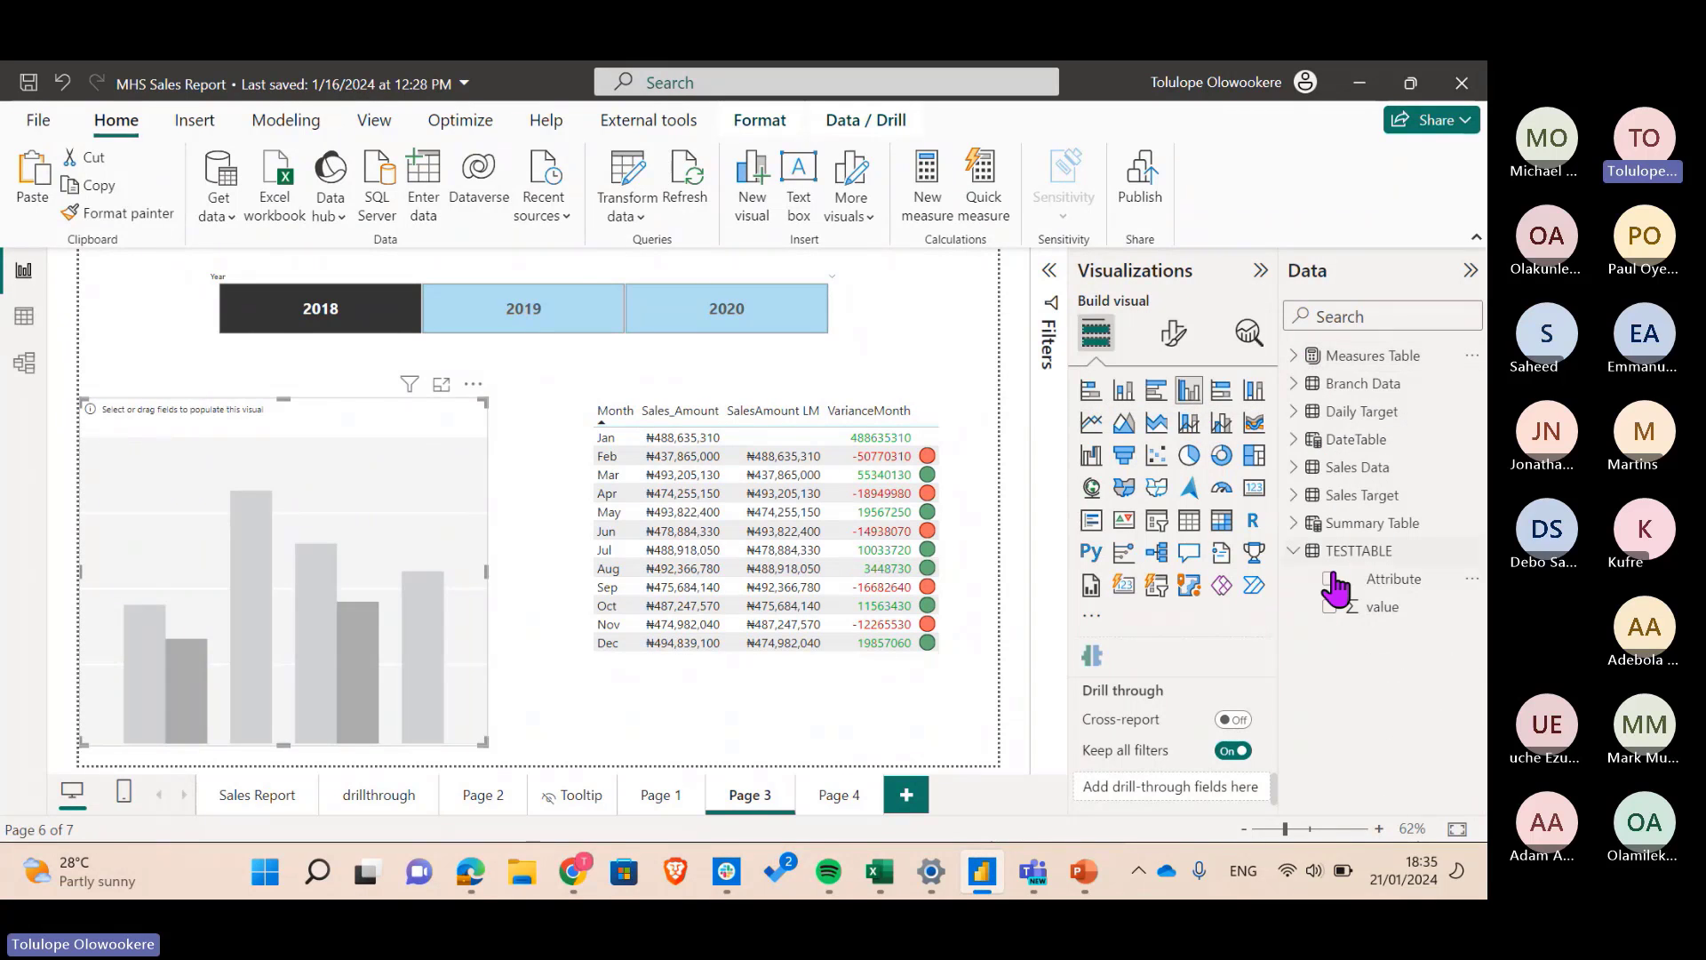
click(1303, 443)
click(1329, 551)
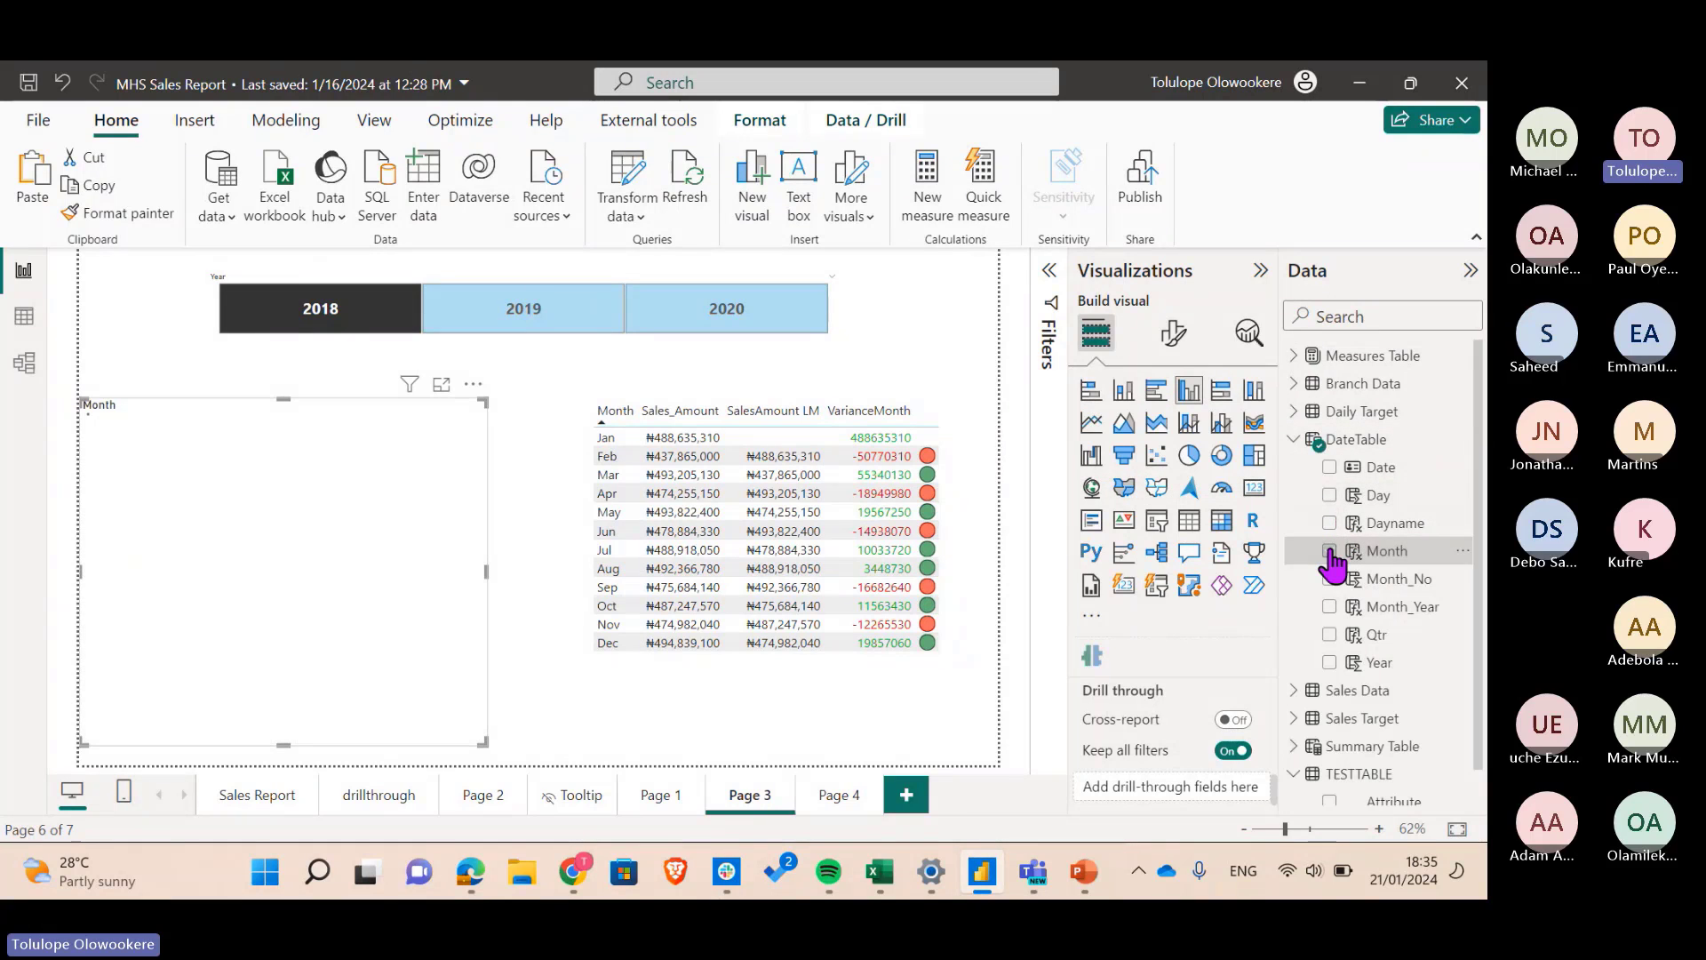
click(1295, 441)
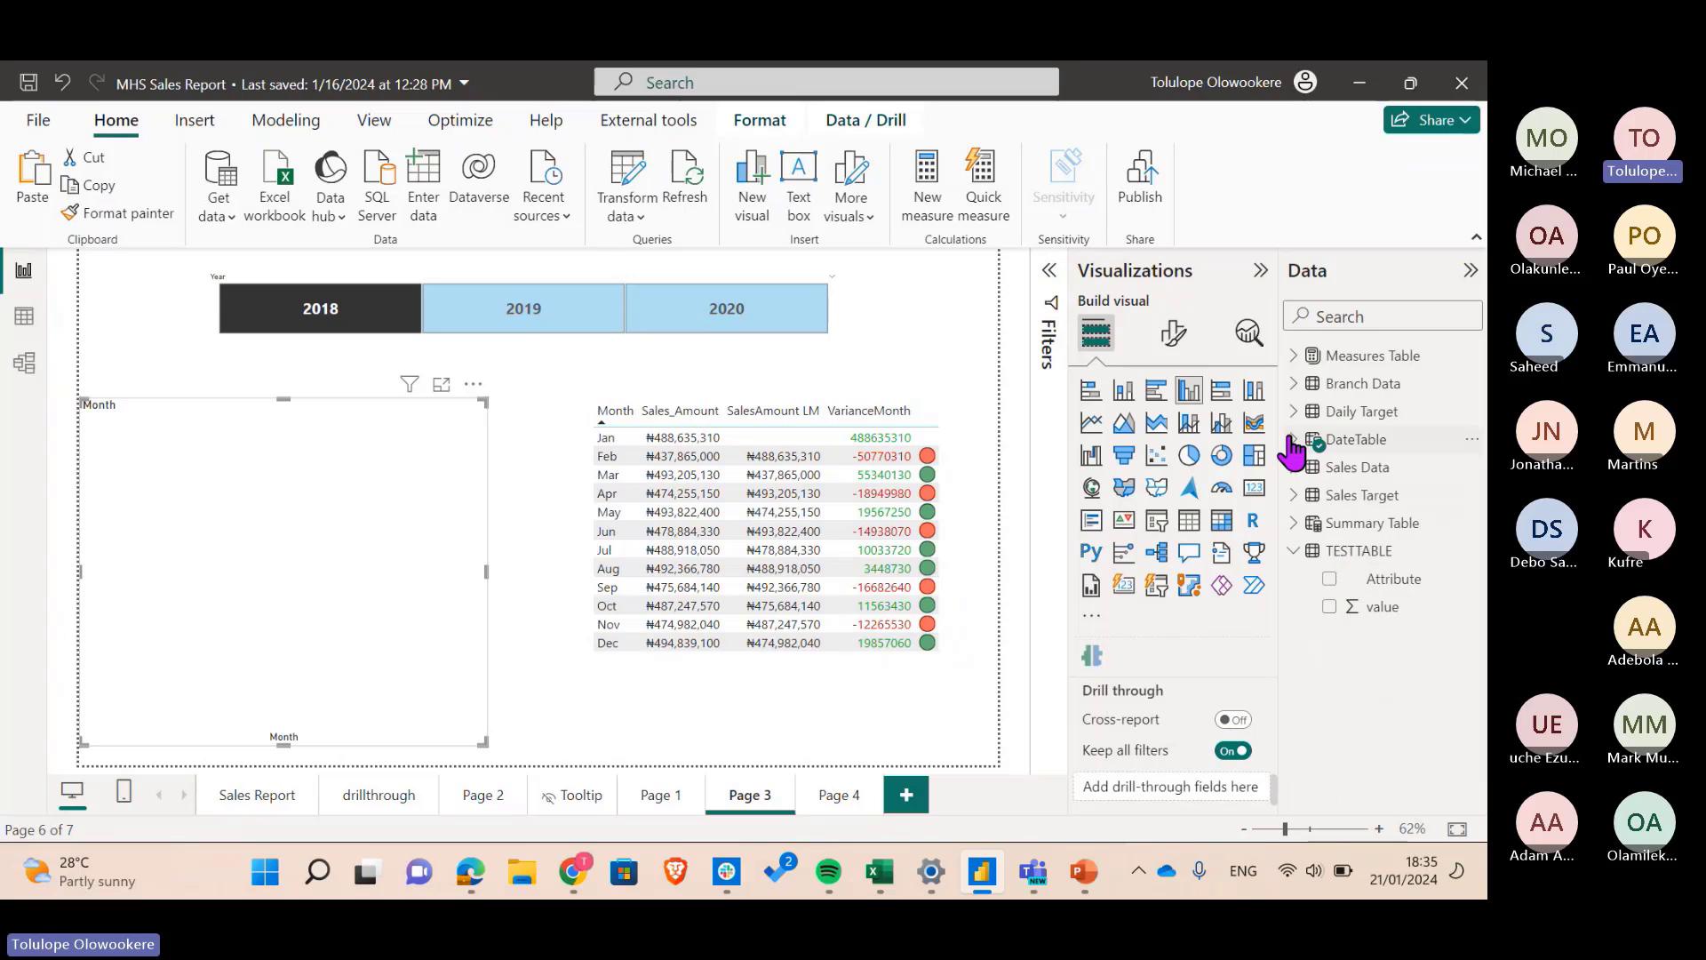
click(1297, 360)
click(1330, 385)
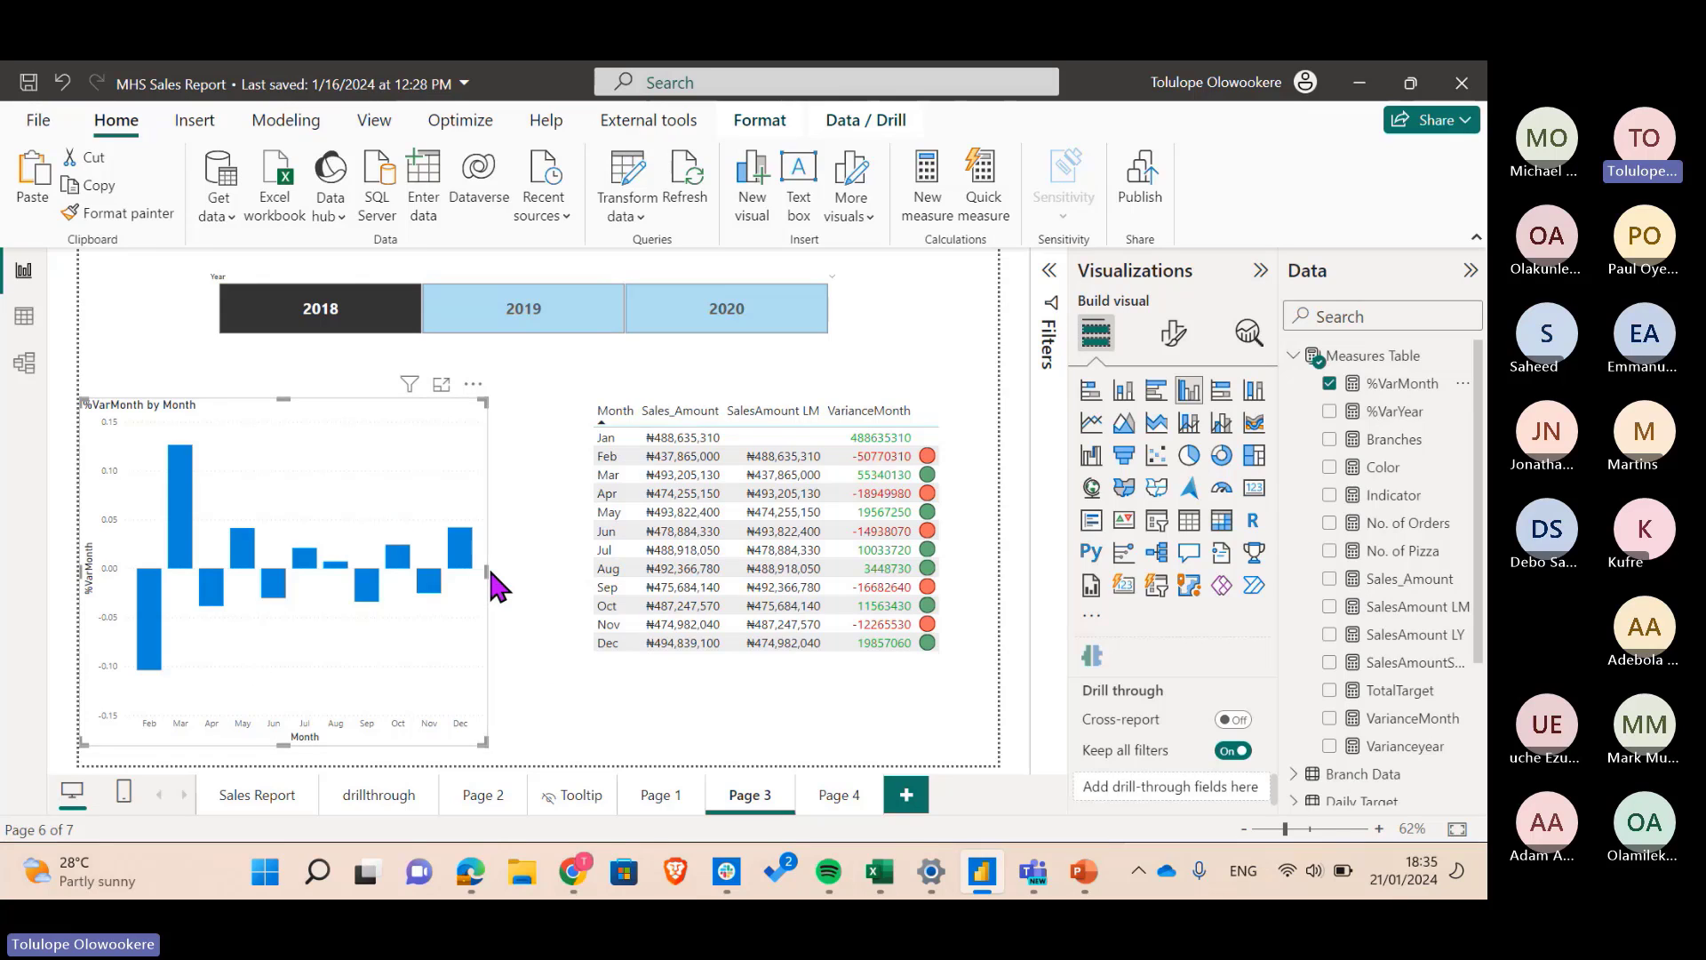
- Widen the column chart and expand its Columns colour formatting settings
drag(488, 571, 548, 571)
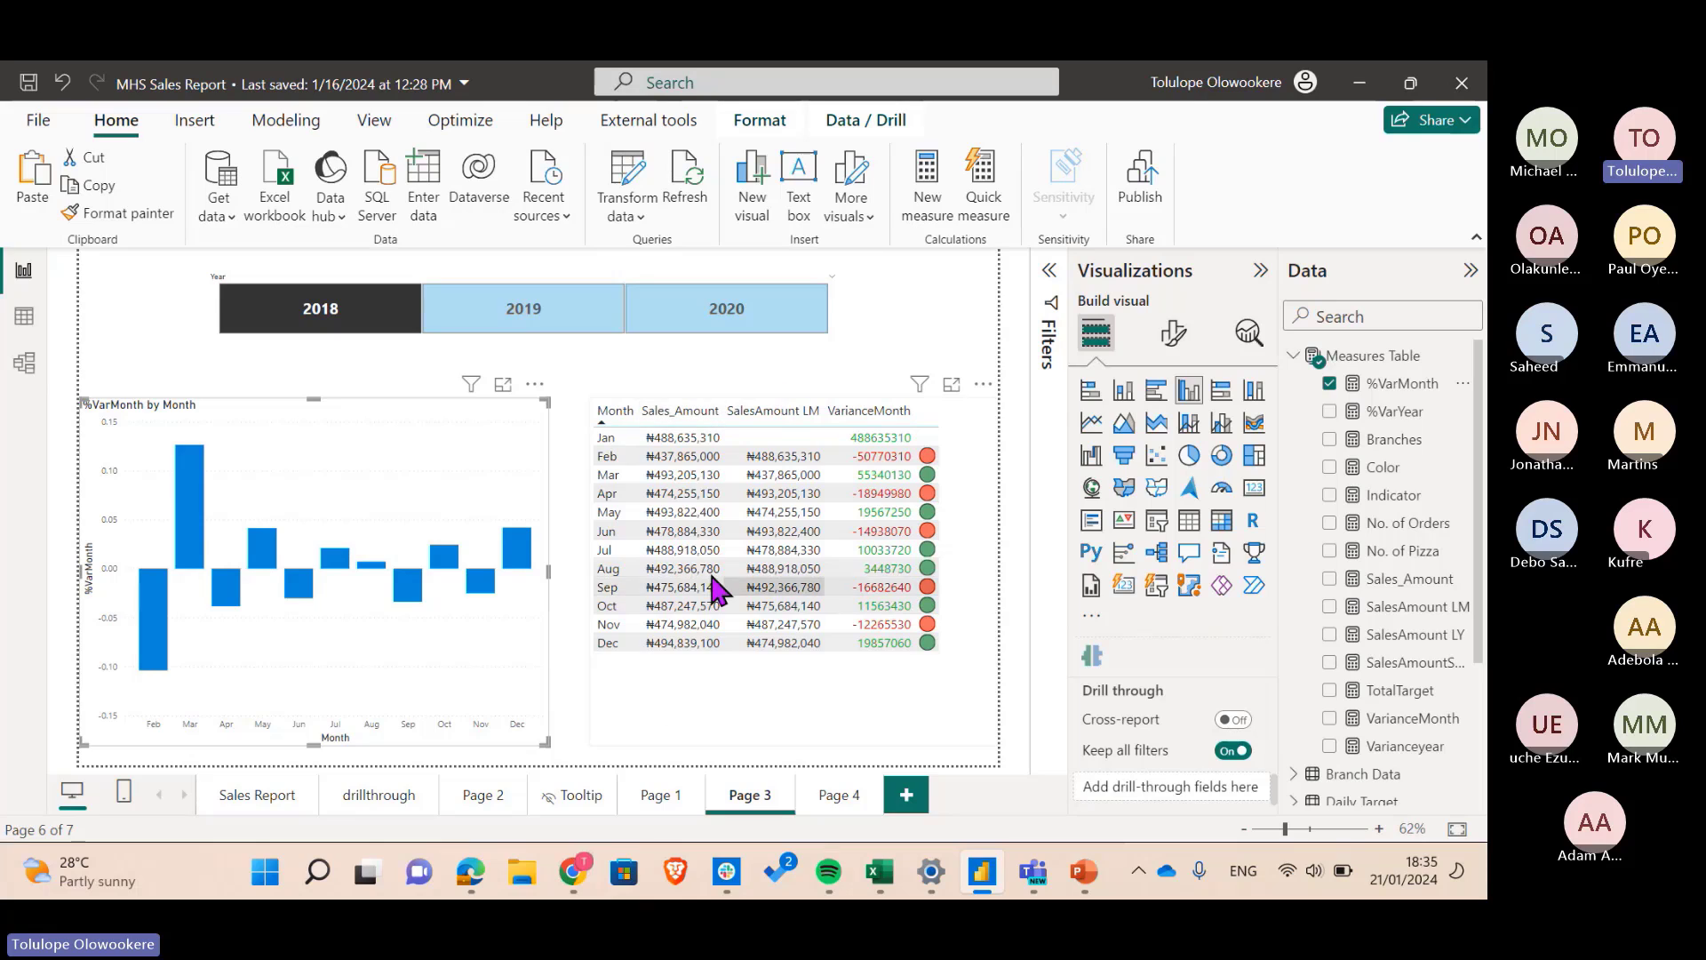
scroll(1146, 706, up, 2)
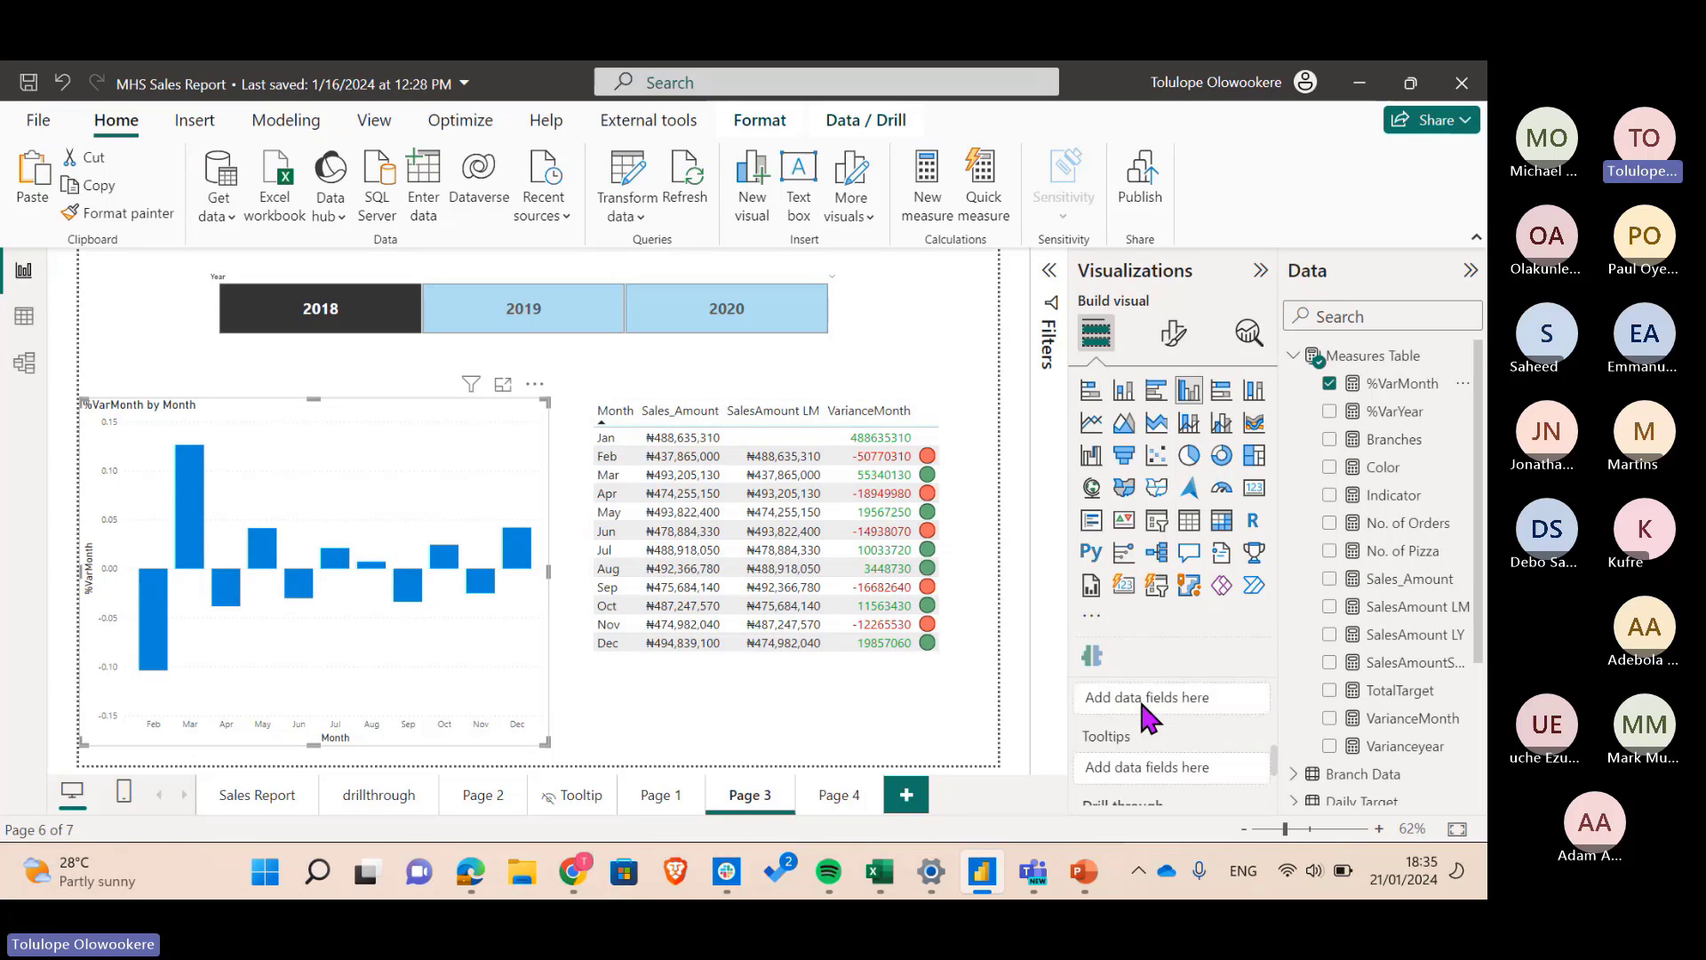
scroll(1138, 696, up, 2)
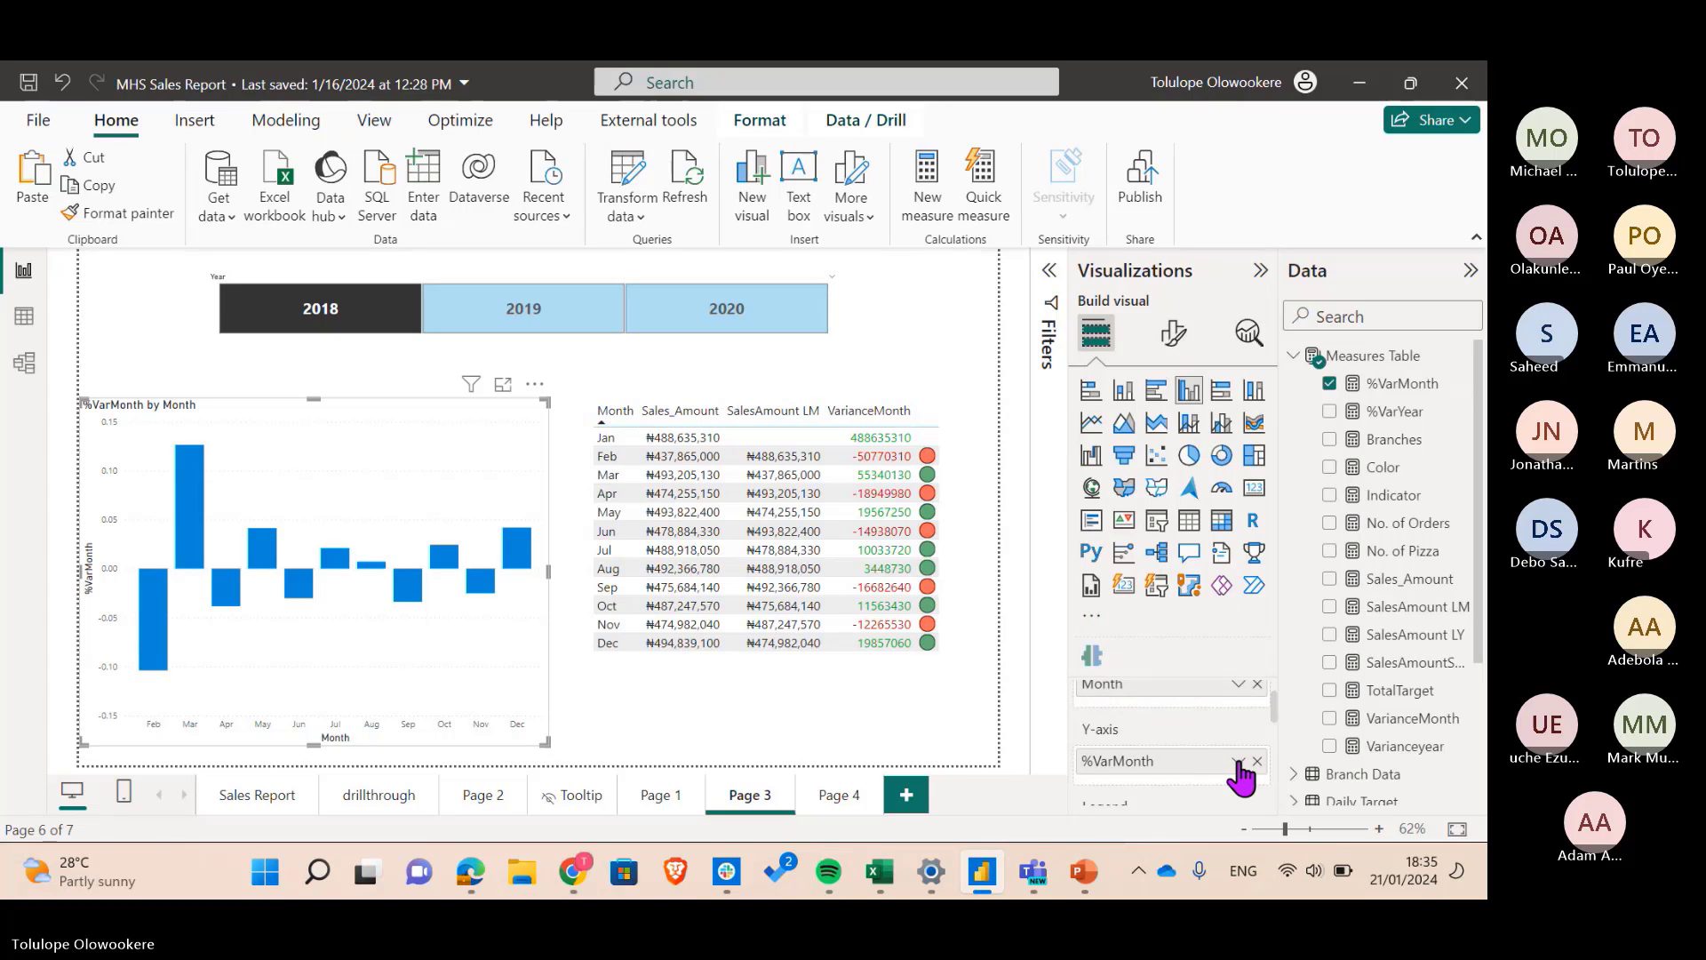
click(1239, 761)
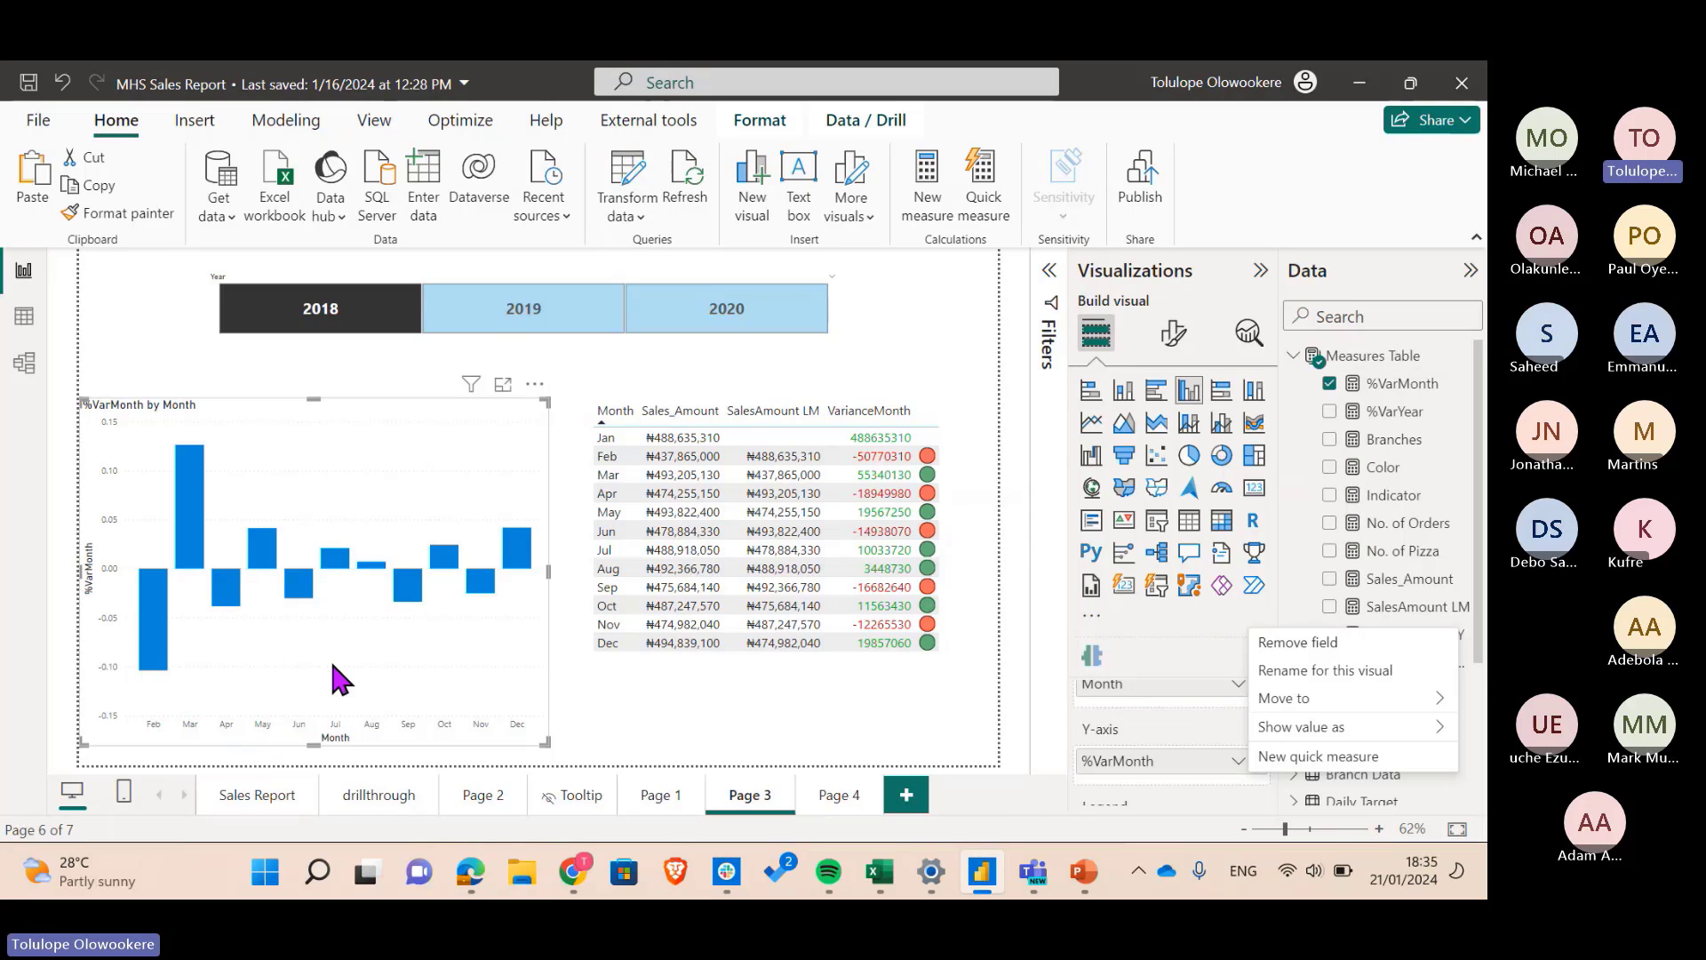
click(1171, 339)
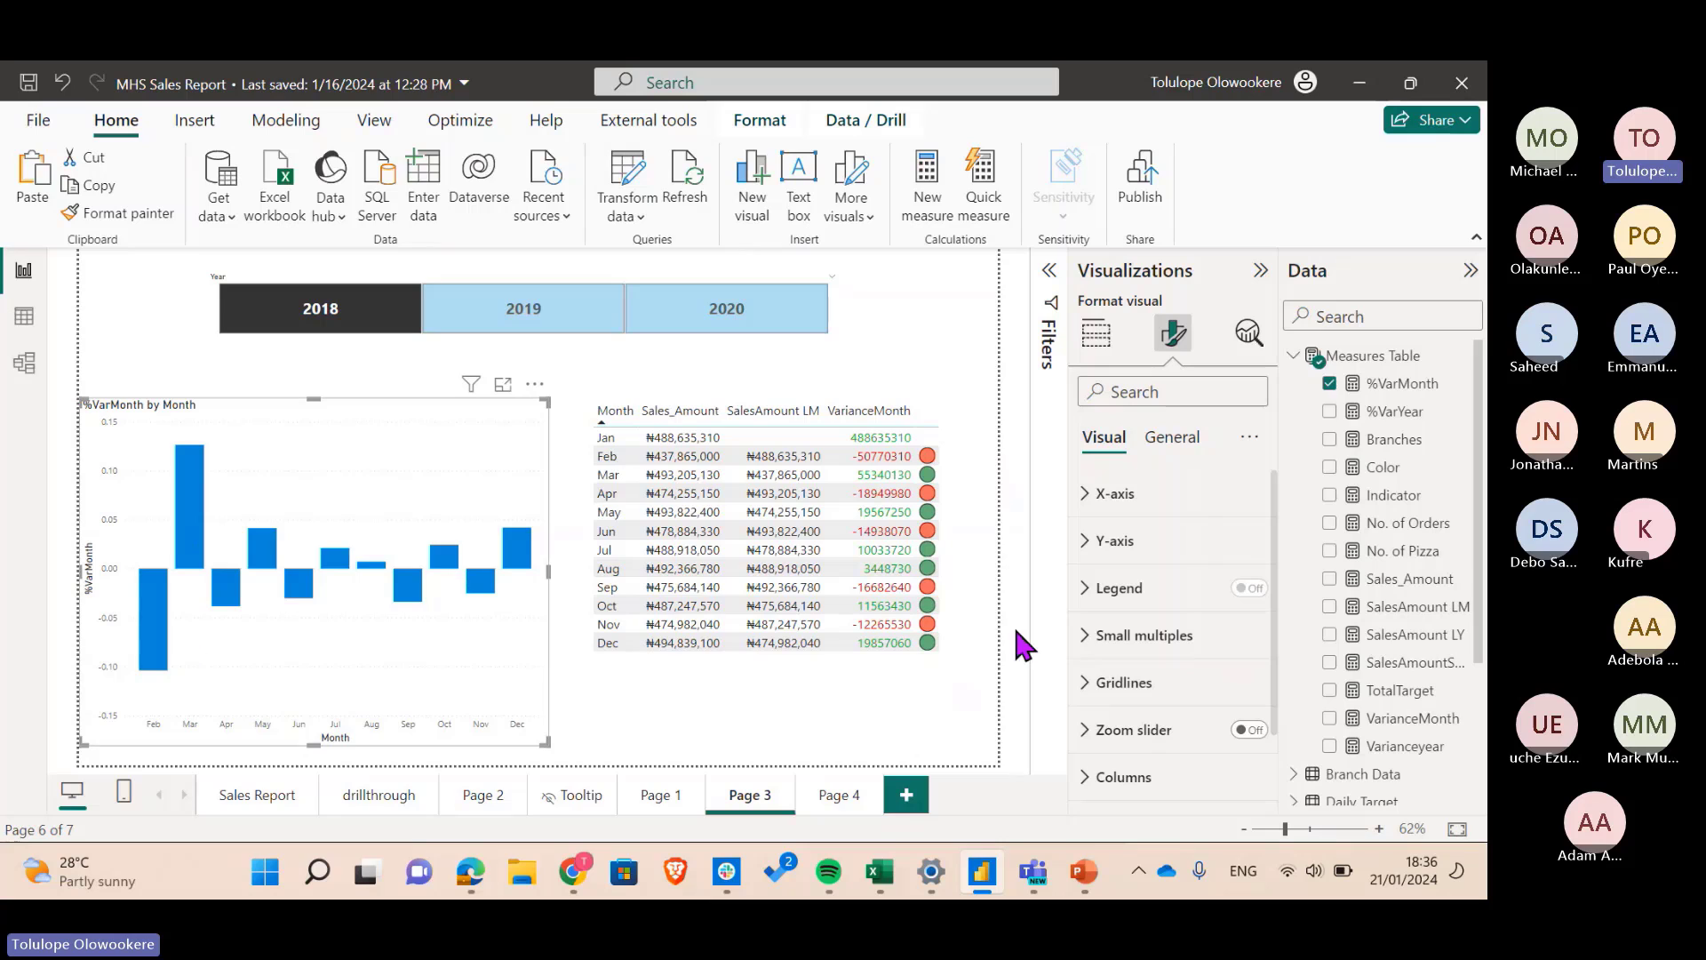
scroll(1155, 735, down, 1)
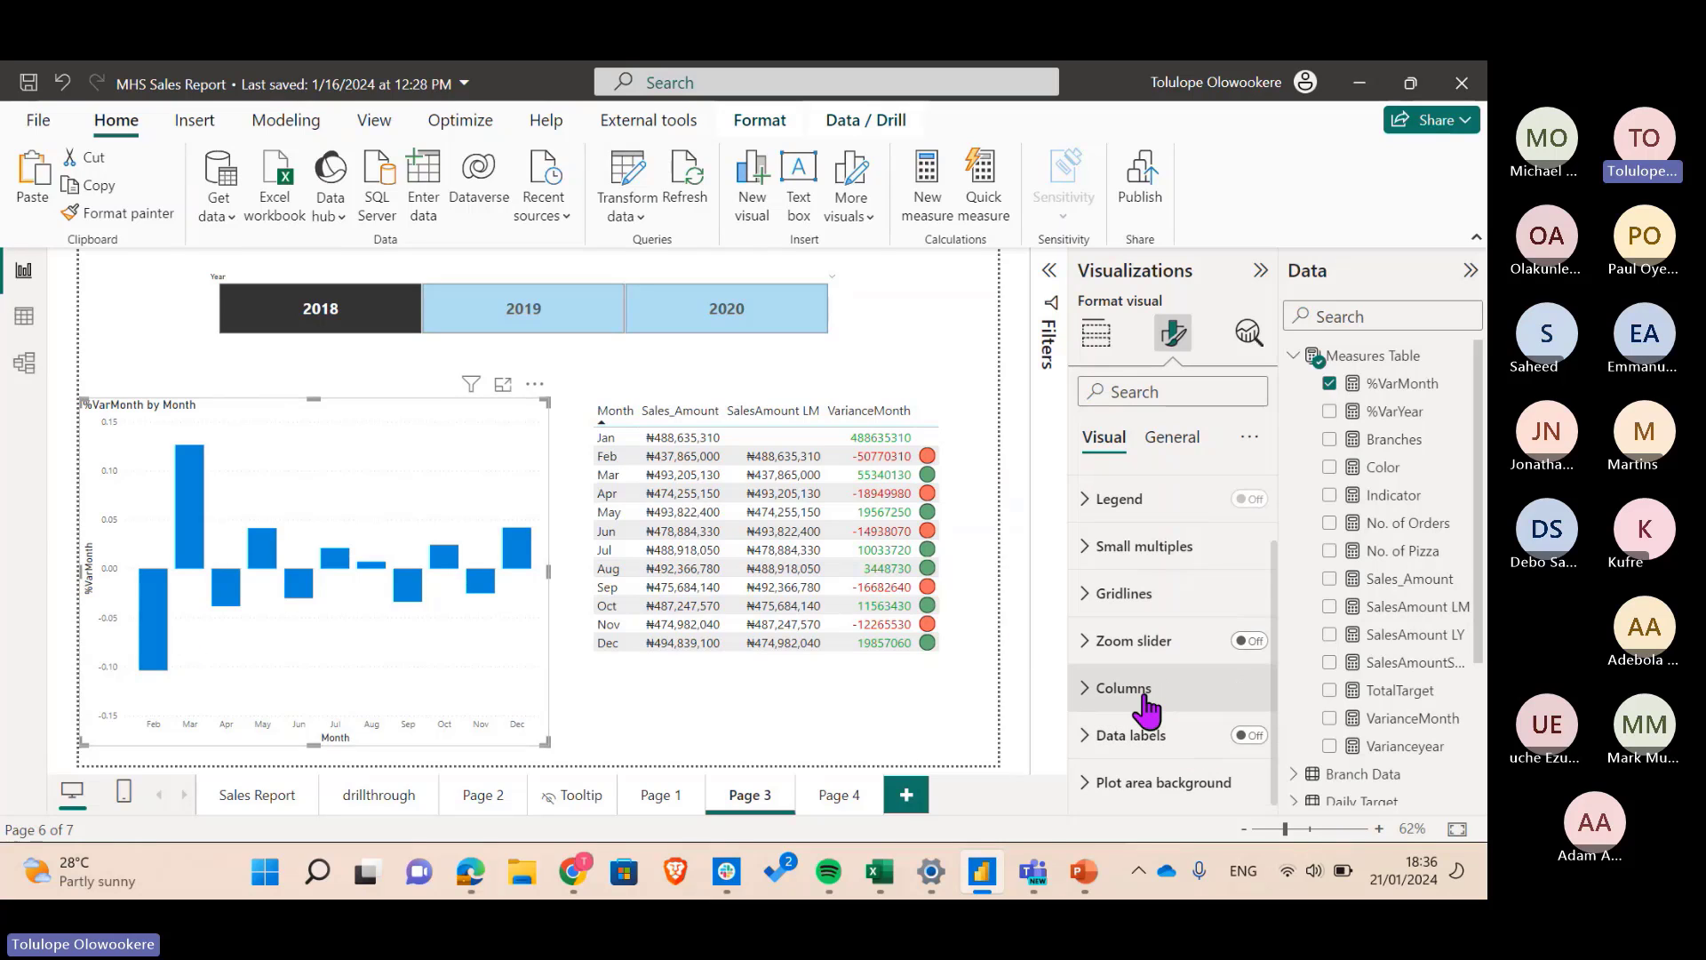
click(1124, 688)
scroll(1165, 755, down, 2)
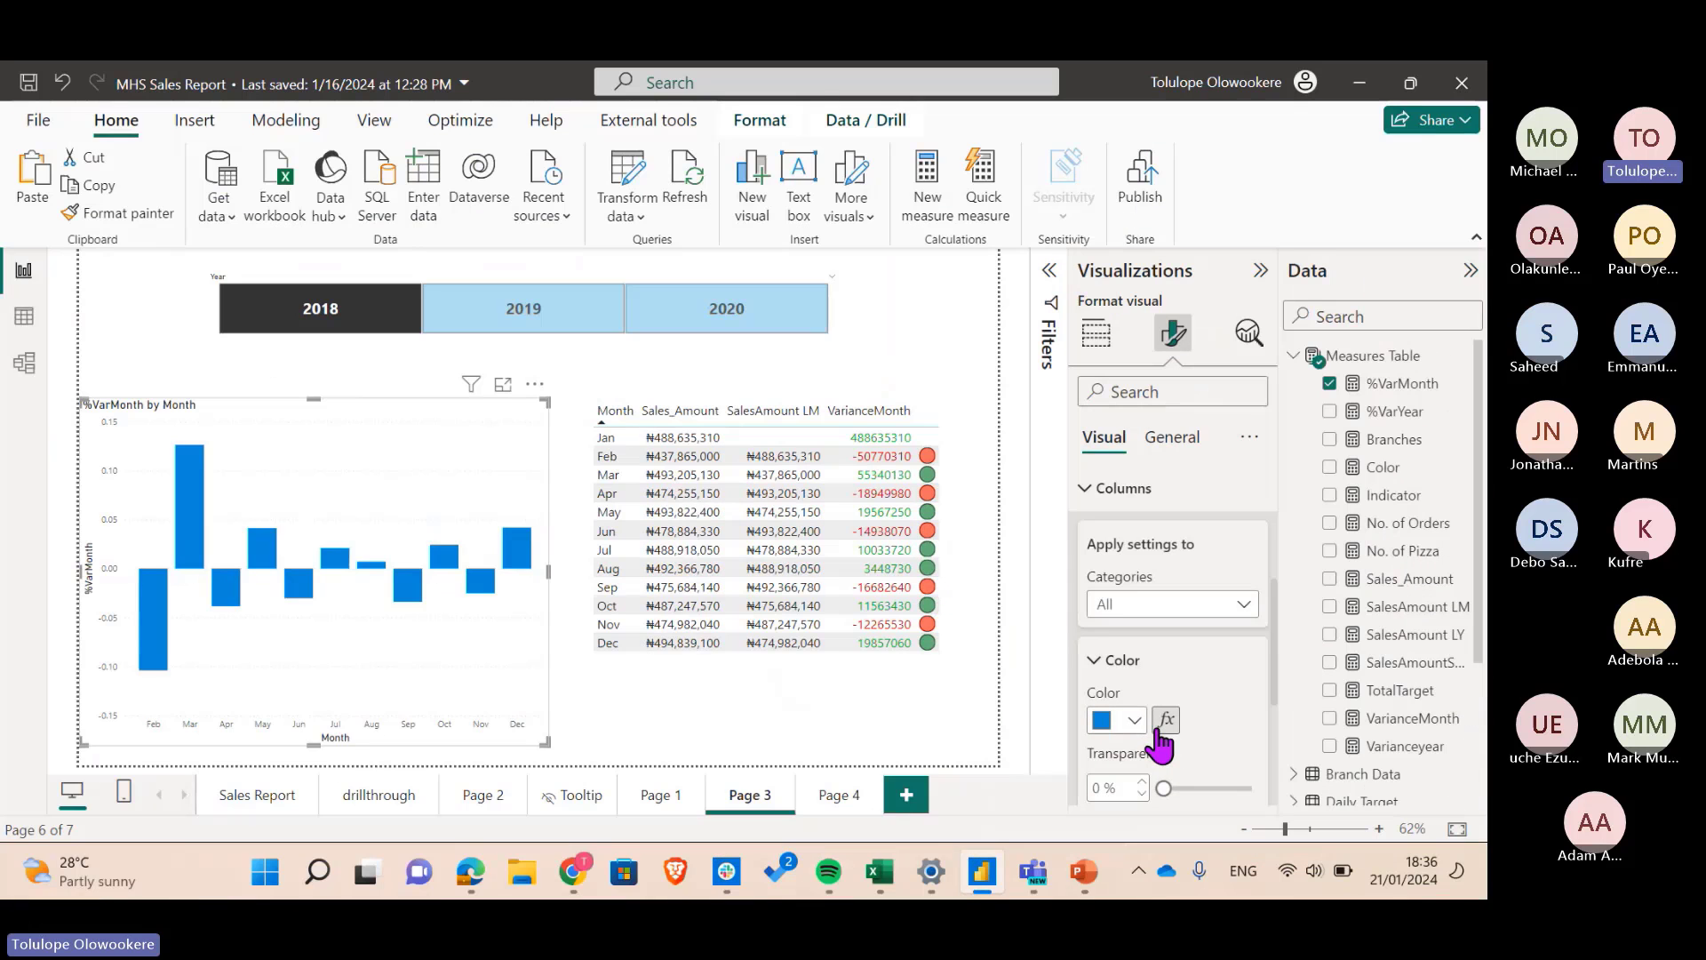
- Colour the chart's columns by Field value using the Measures Table's Indicator measure
click(1162, 721)
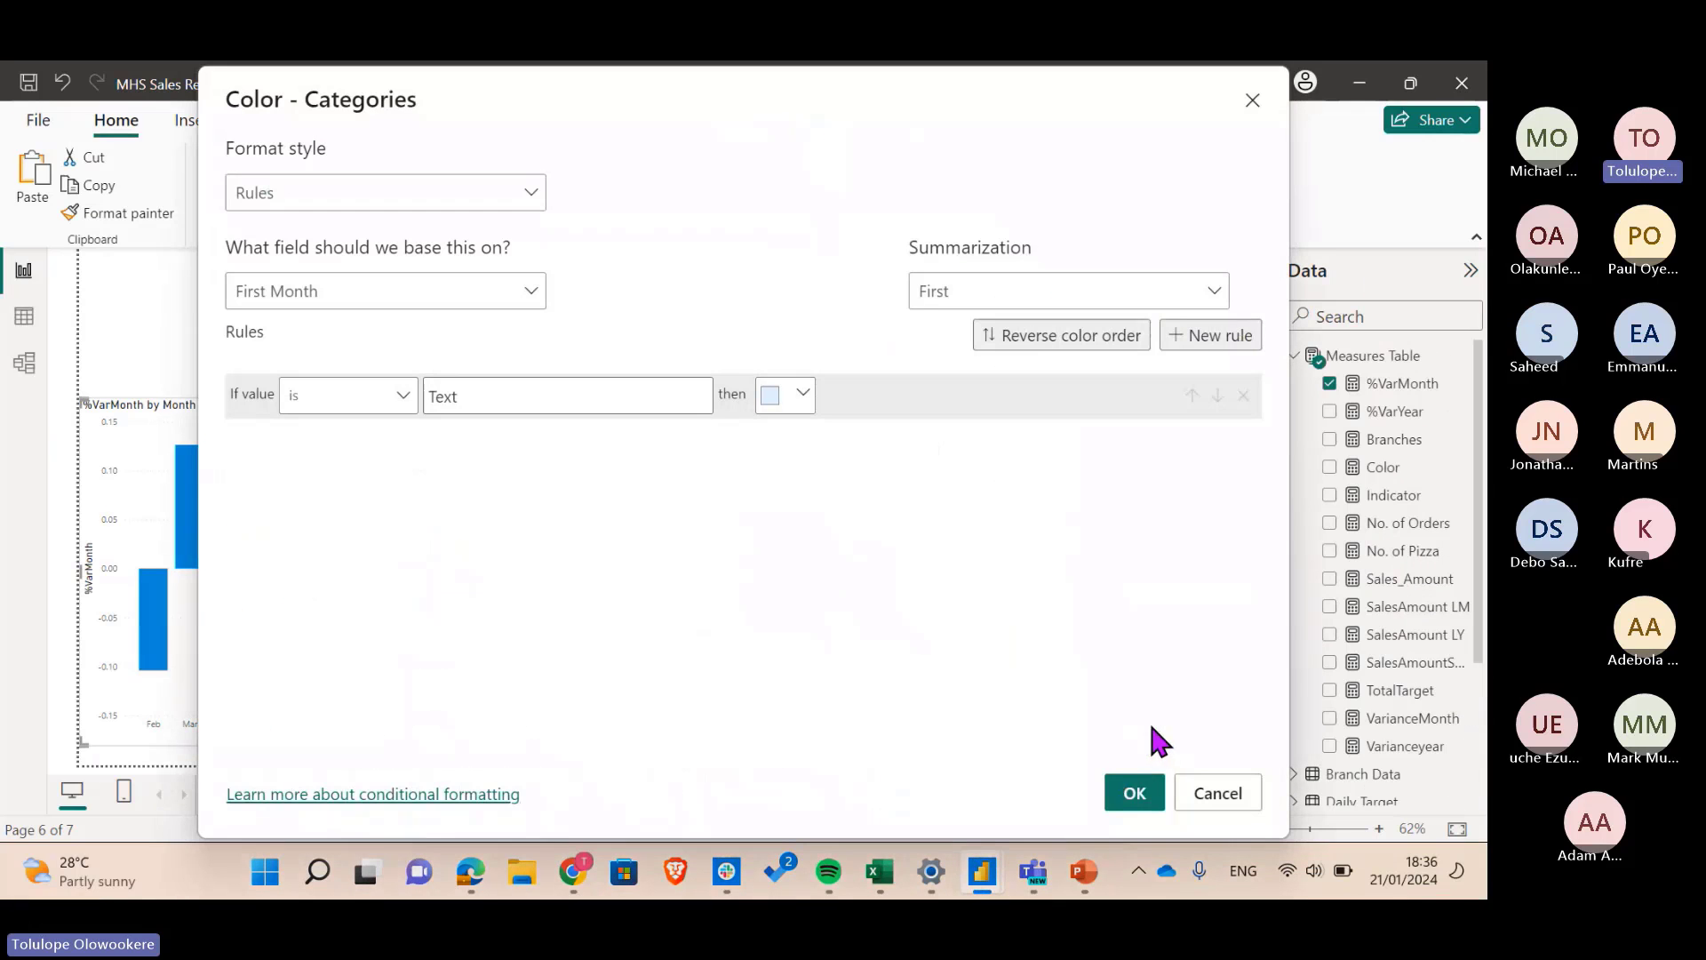
click(511, 206)
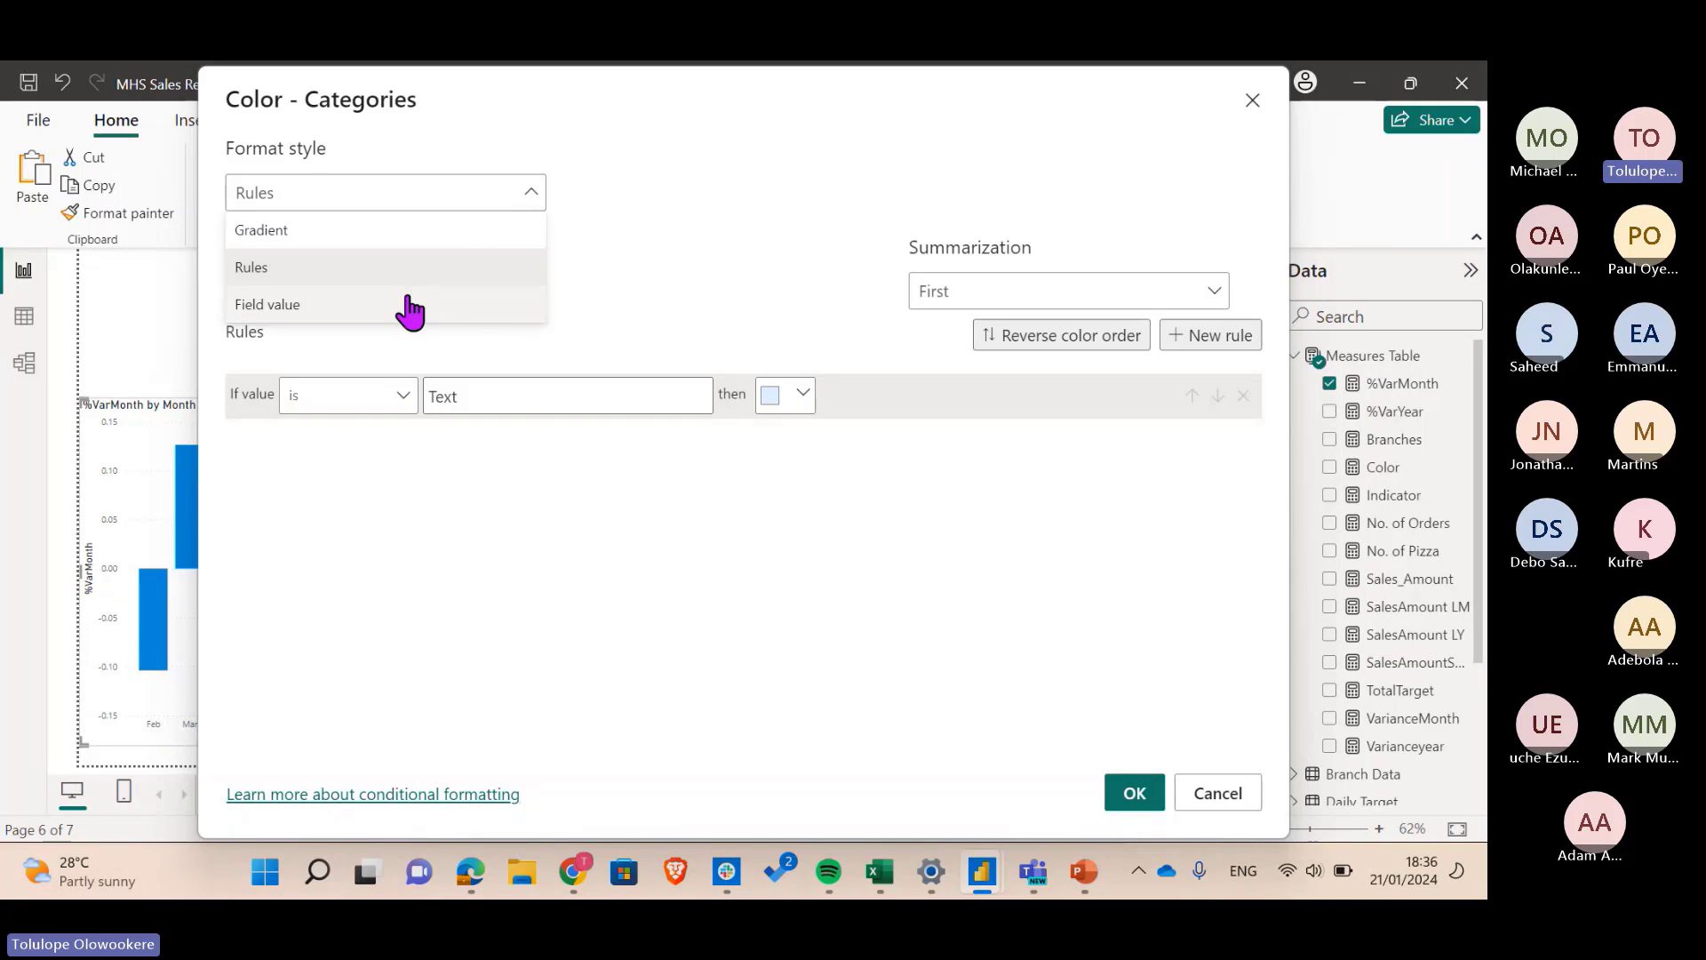
click(410, 305)
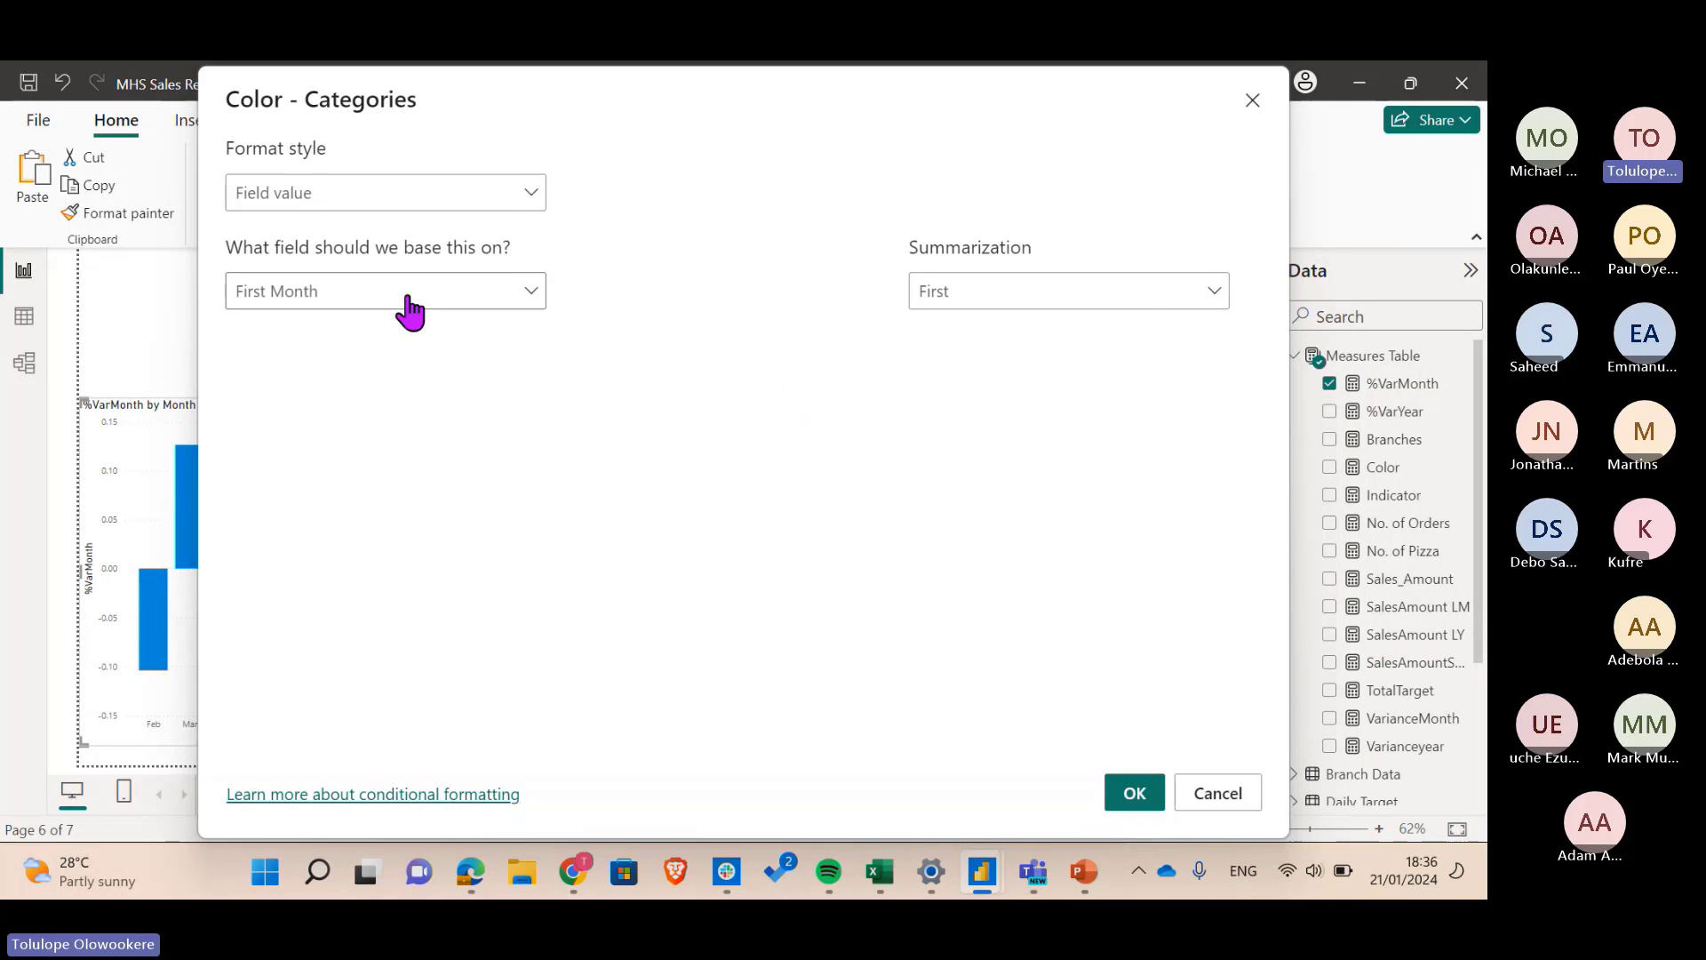
click(409, 307)
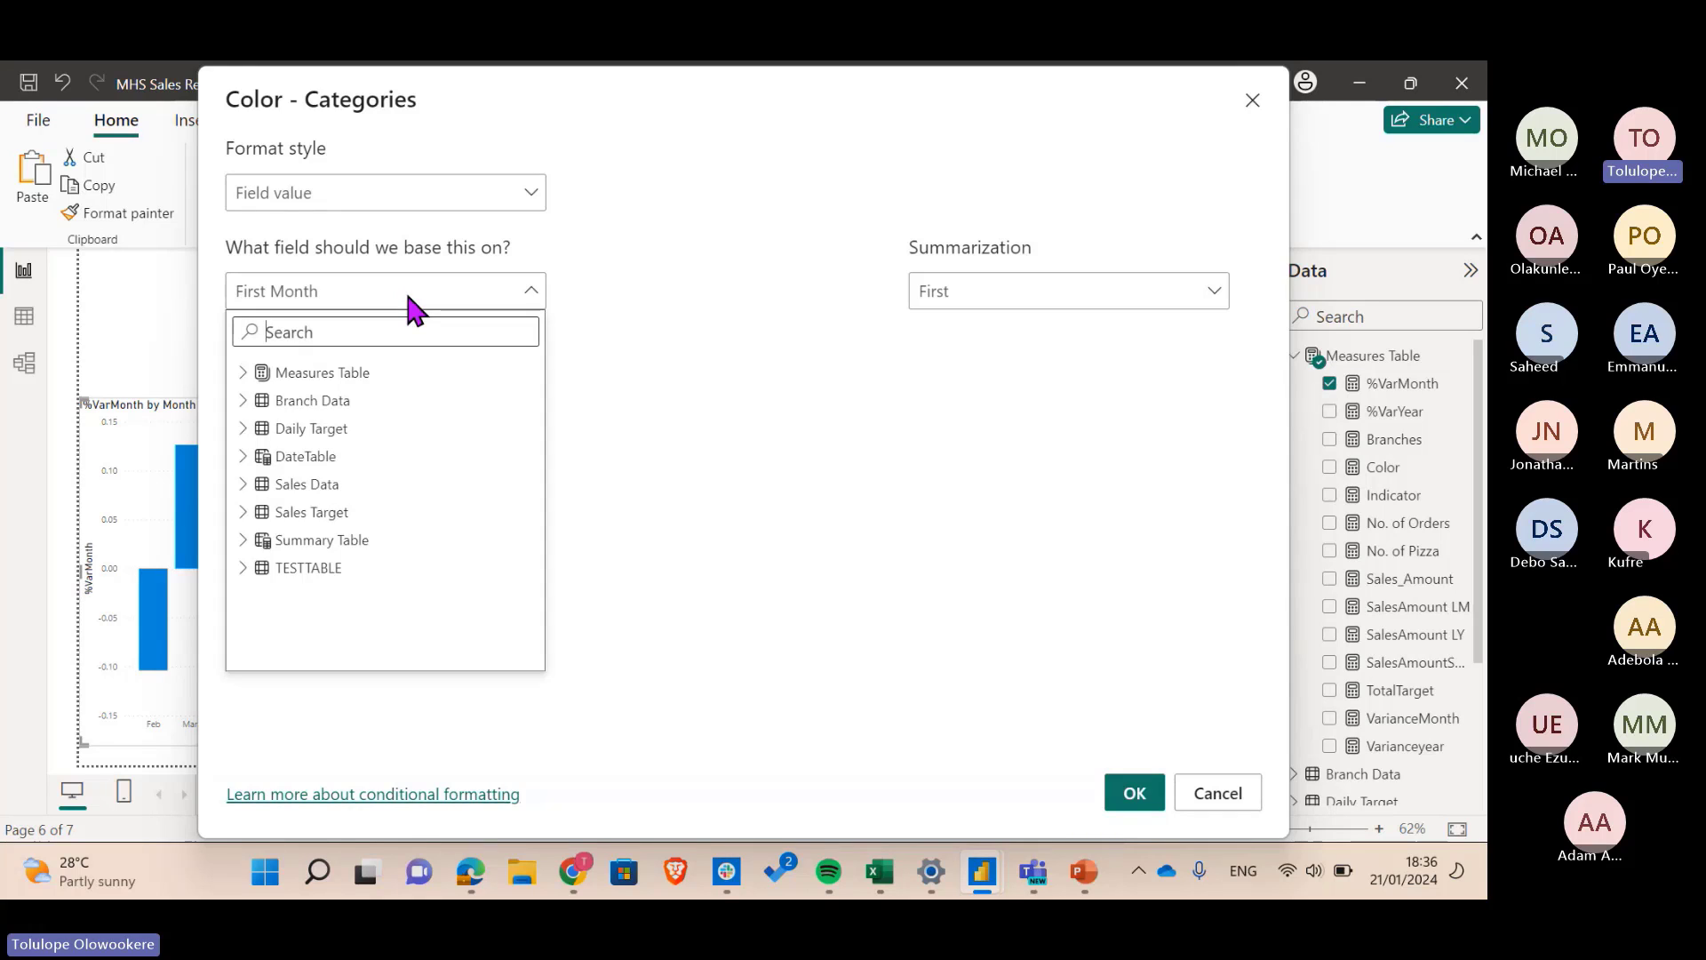
click(241, 374)
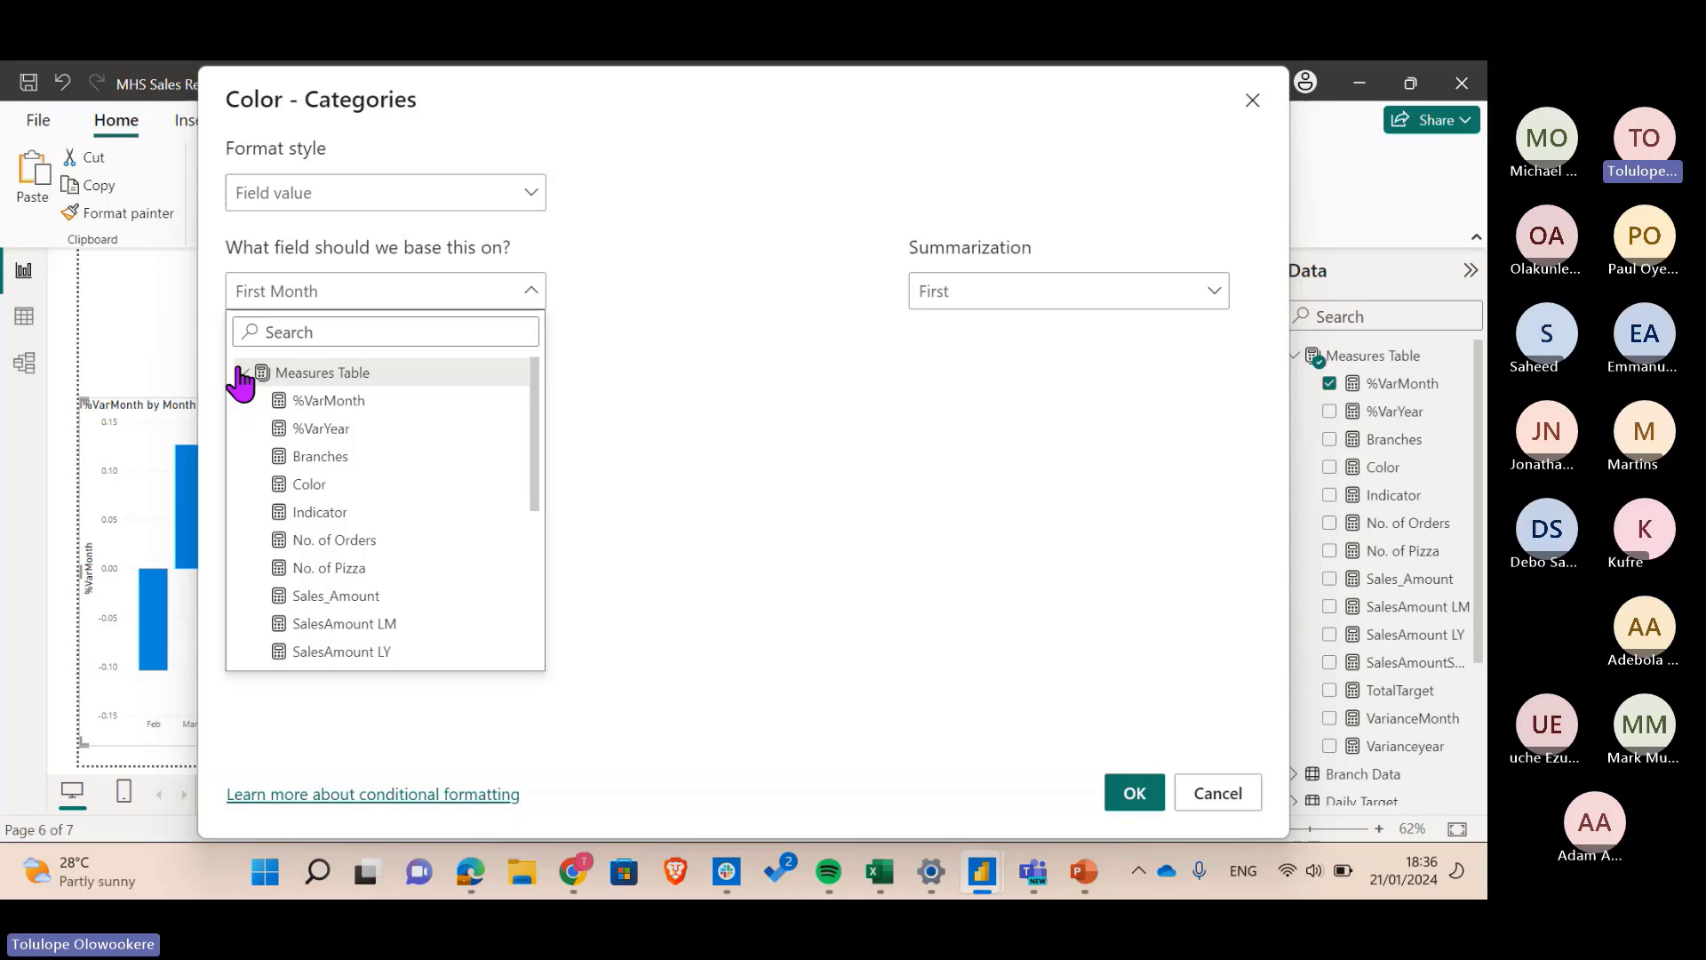
click(321, 514)
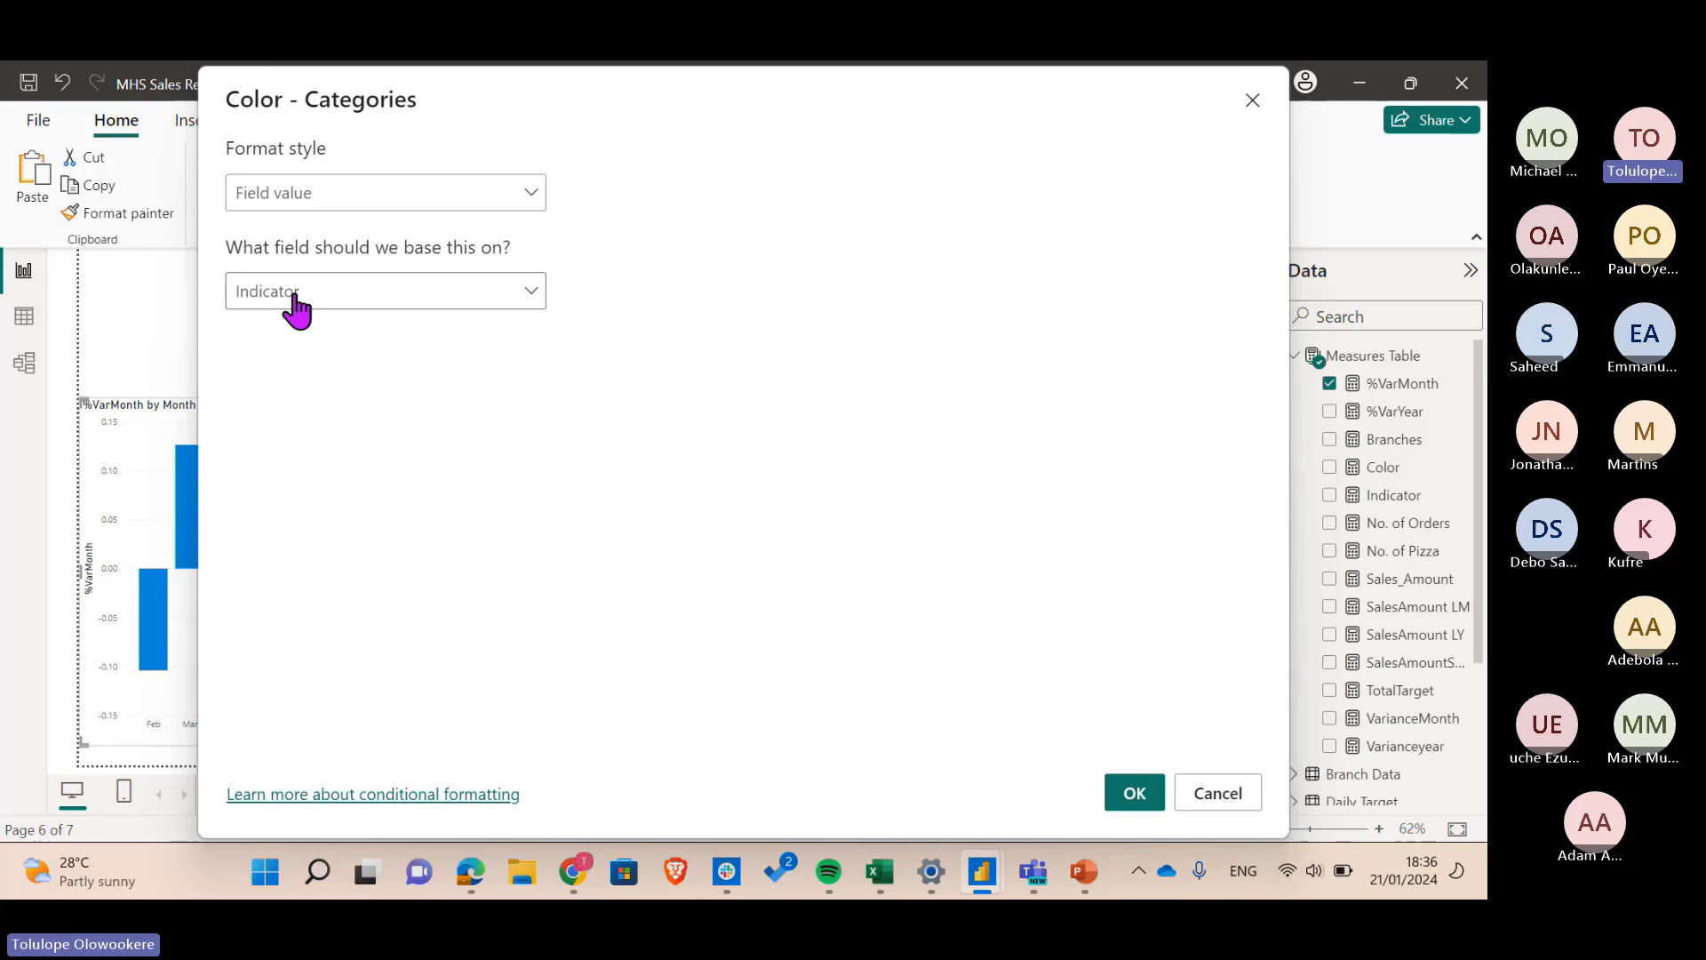
click(1131, 795)
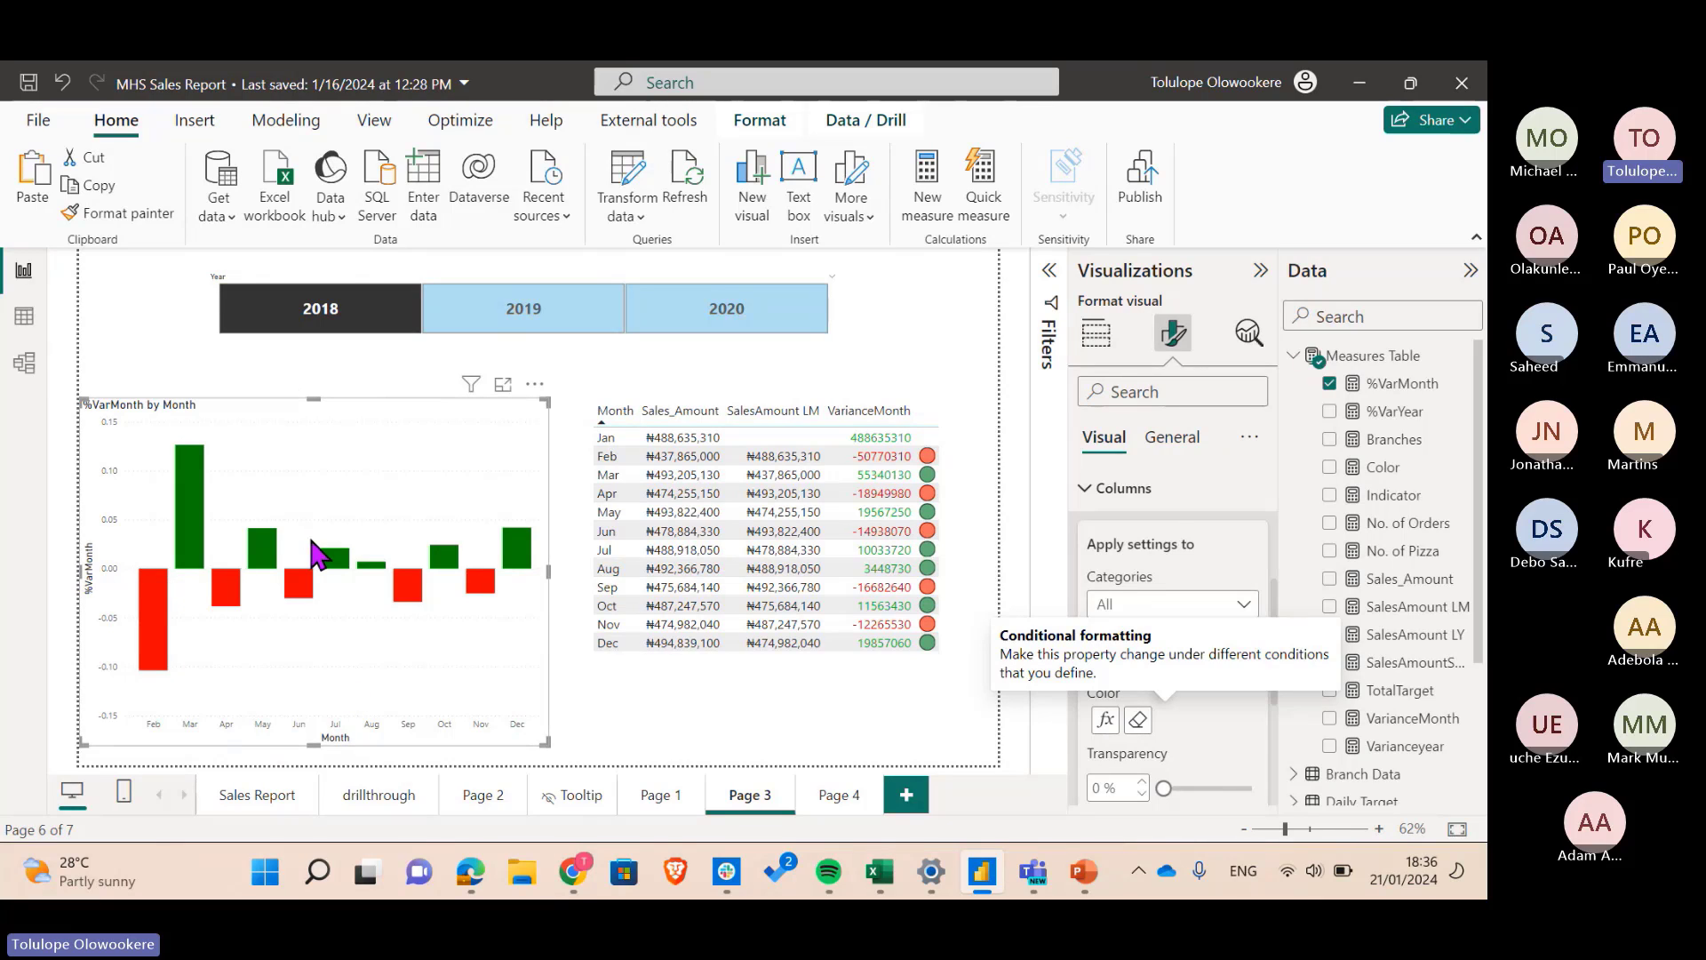
- Review Page 3's red-and-green %VarMonth chart alongside the month variance table
mouse_move(163, 665)
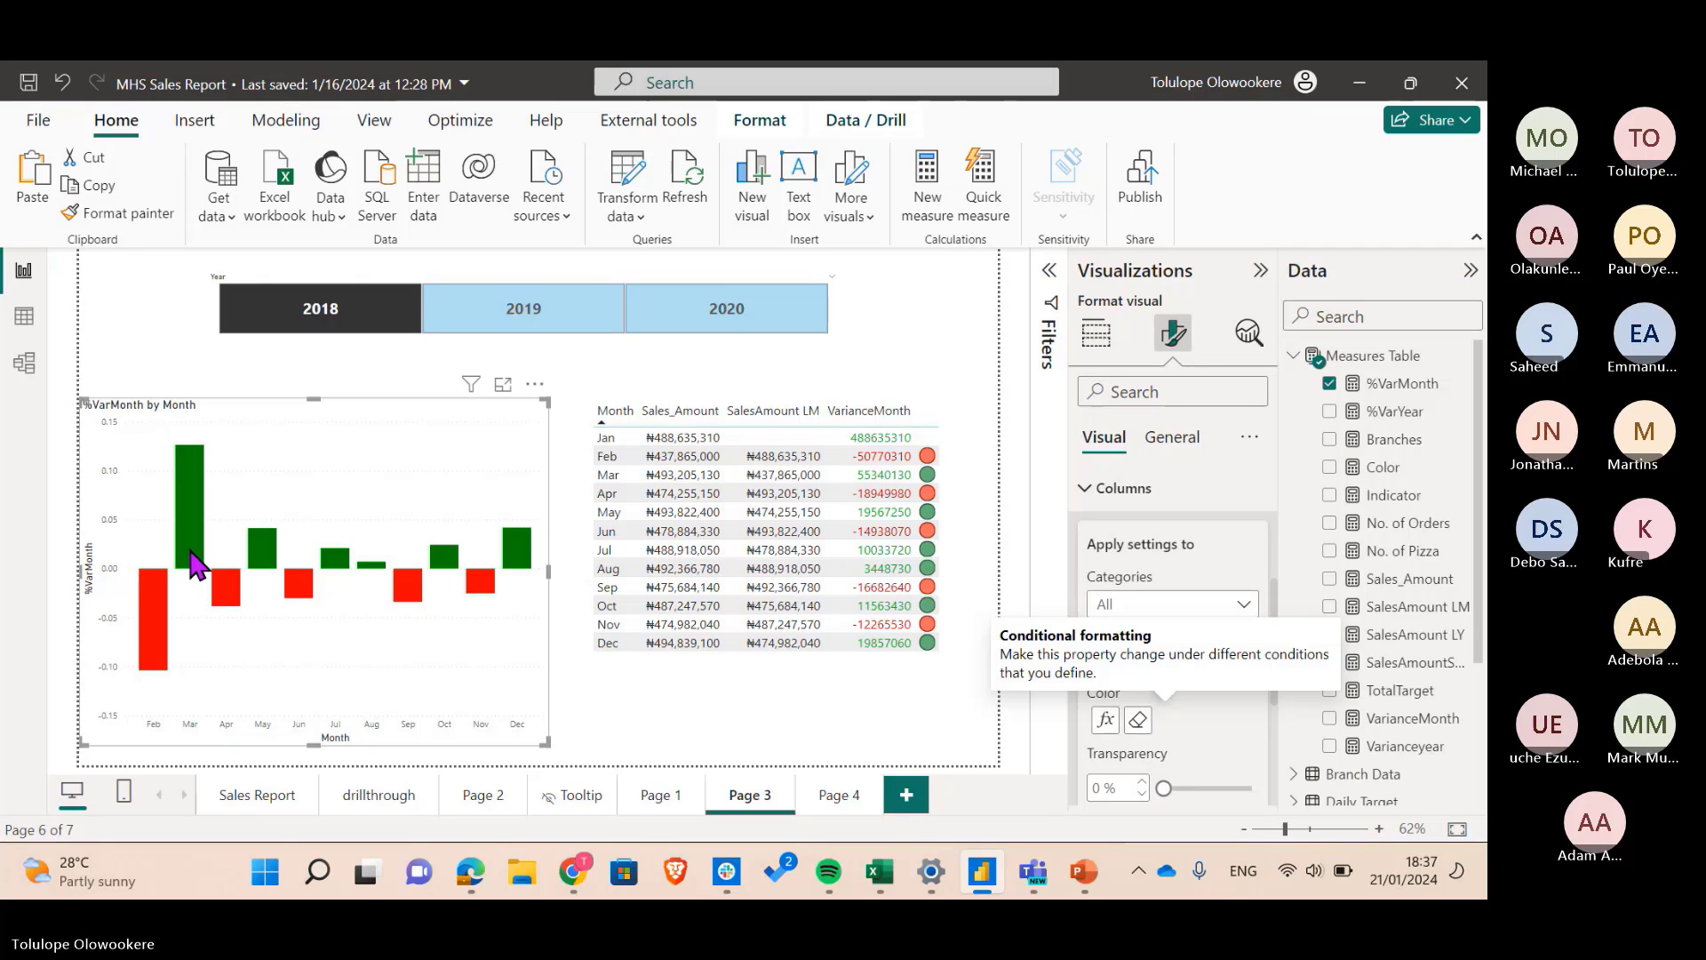
mouse_move(190, 553)
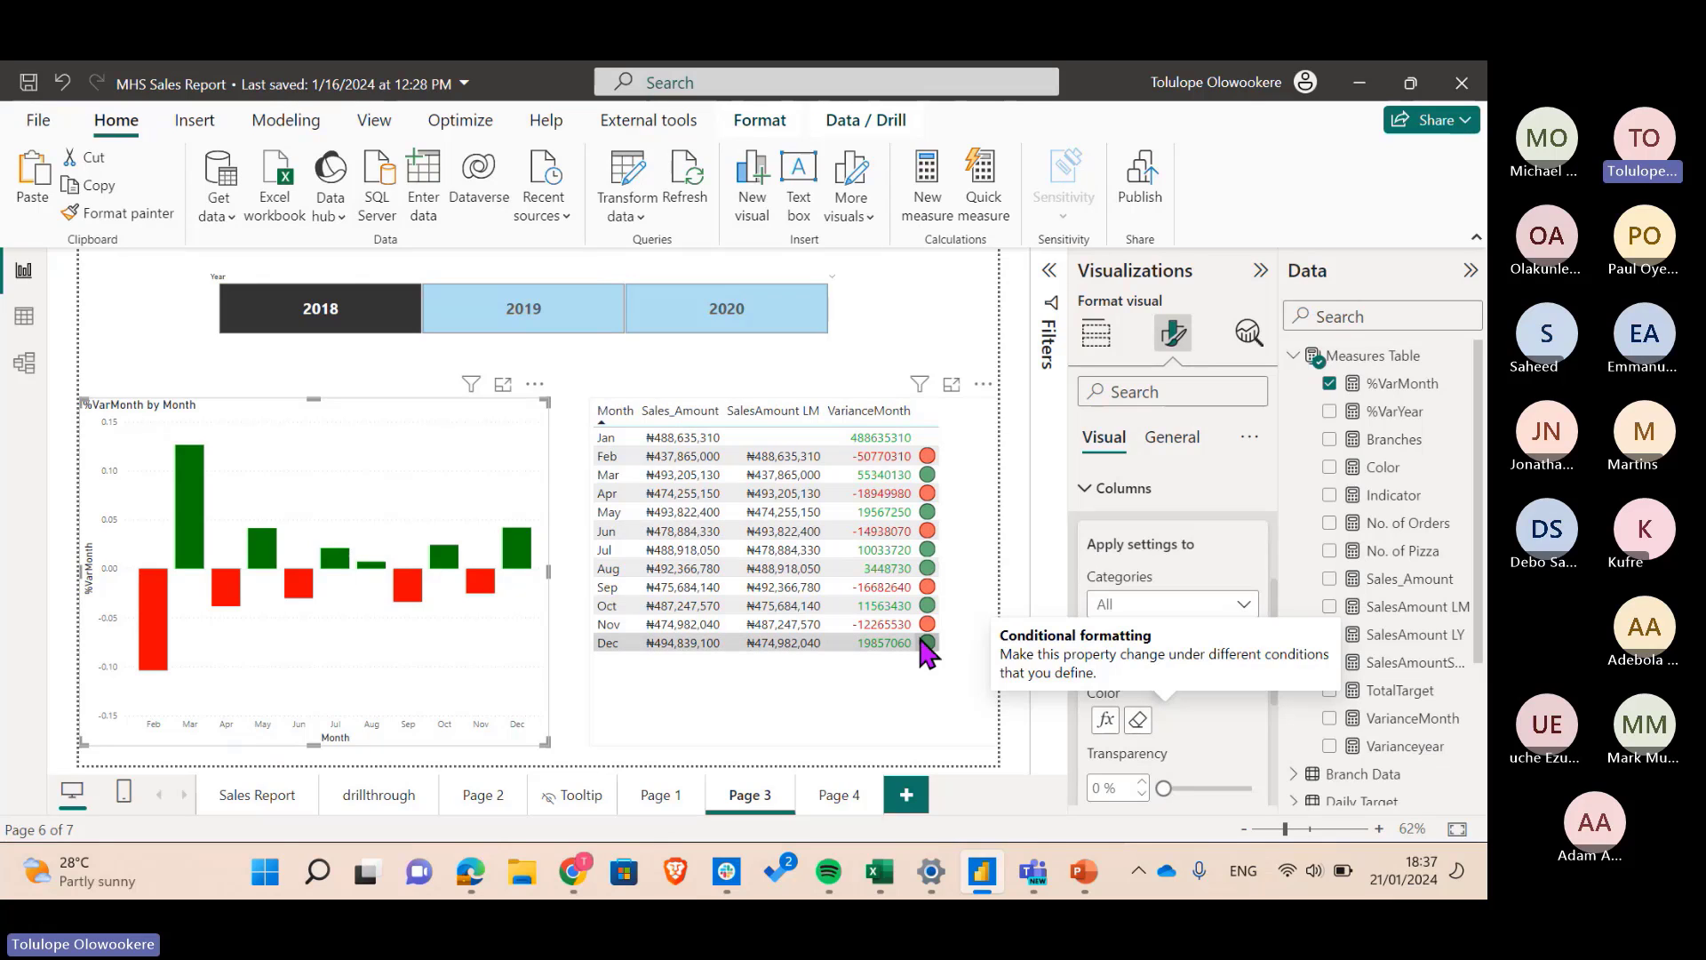
- On Page 4, remove all conditional formatting (the arrow icons) from the table's Sum of value
click(839, 796)
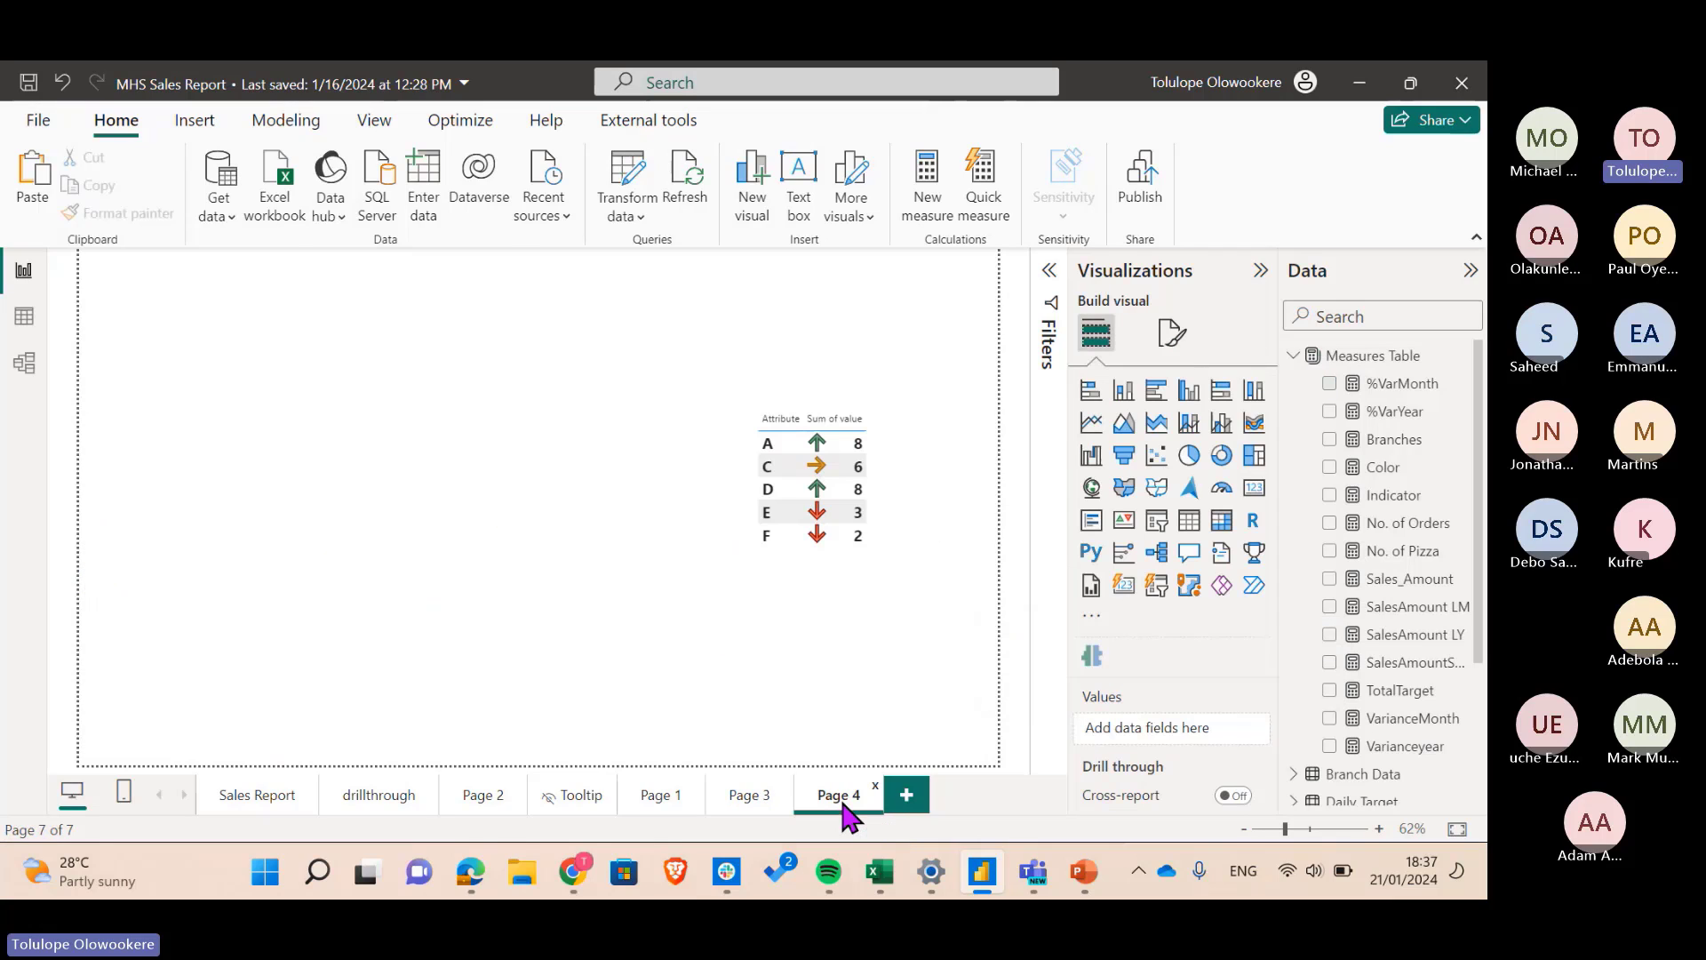
click(872, 538)
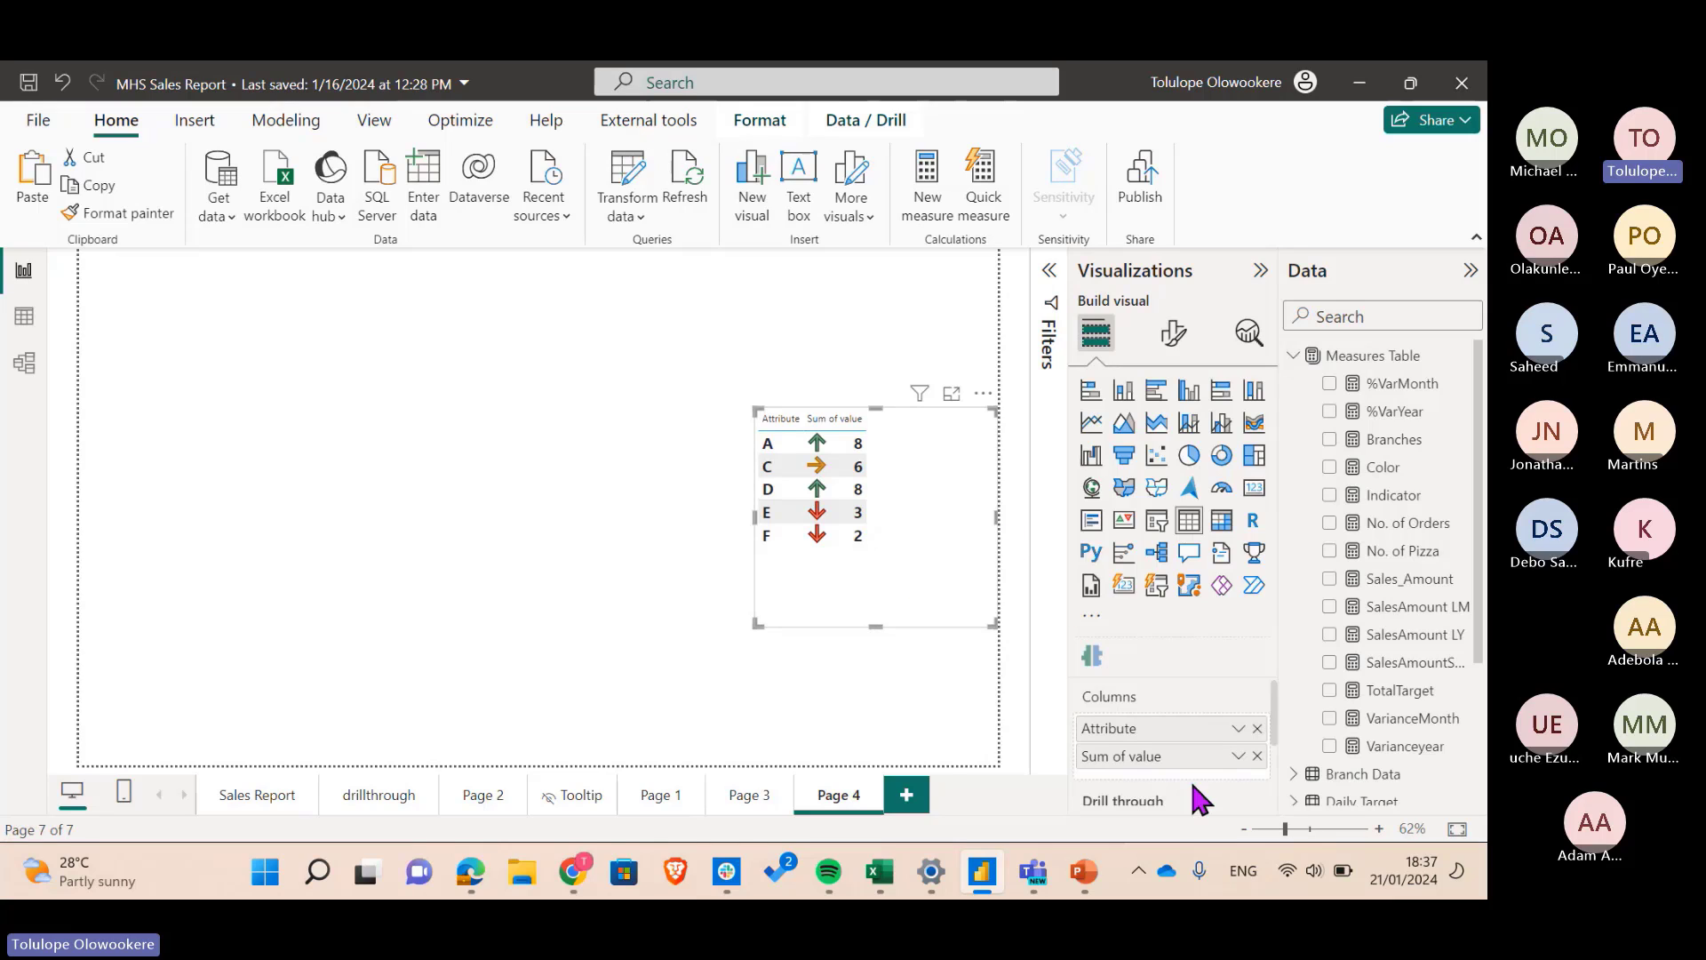
click(1238, 756)
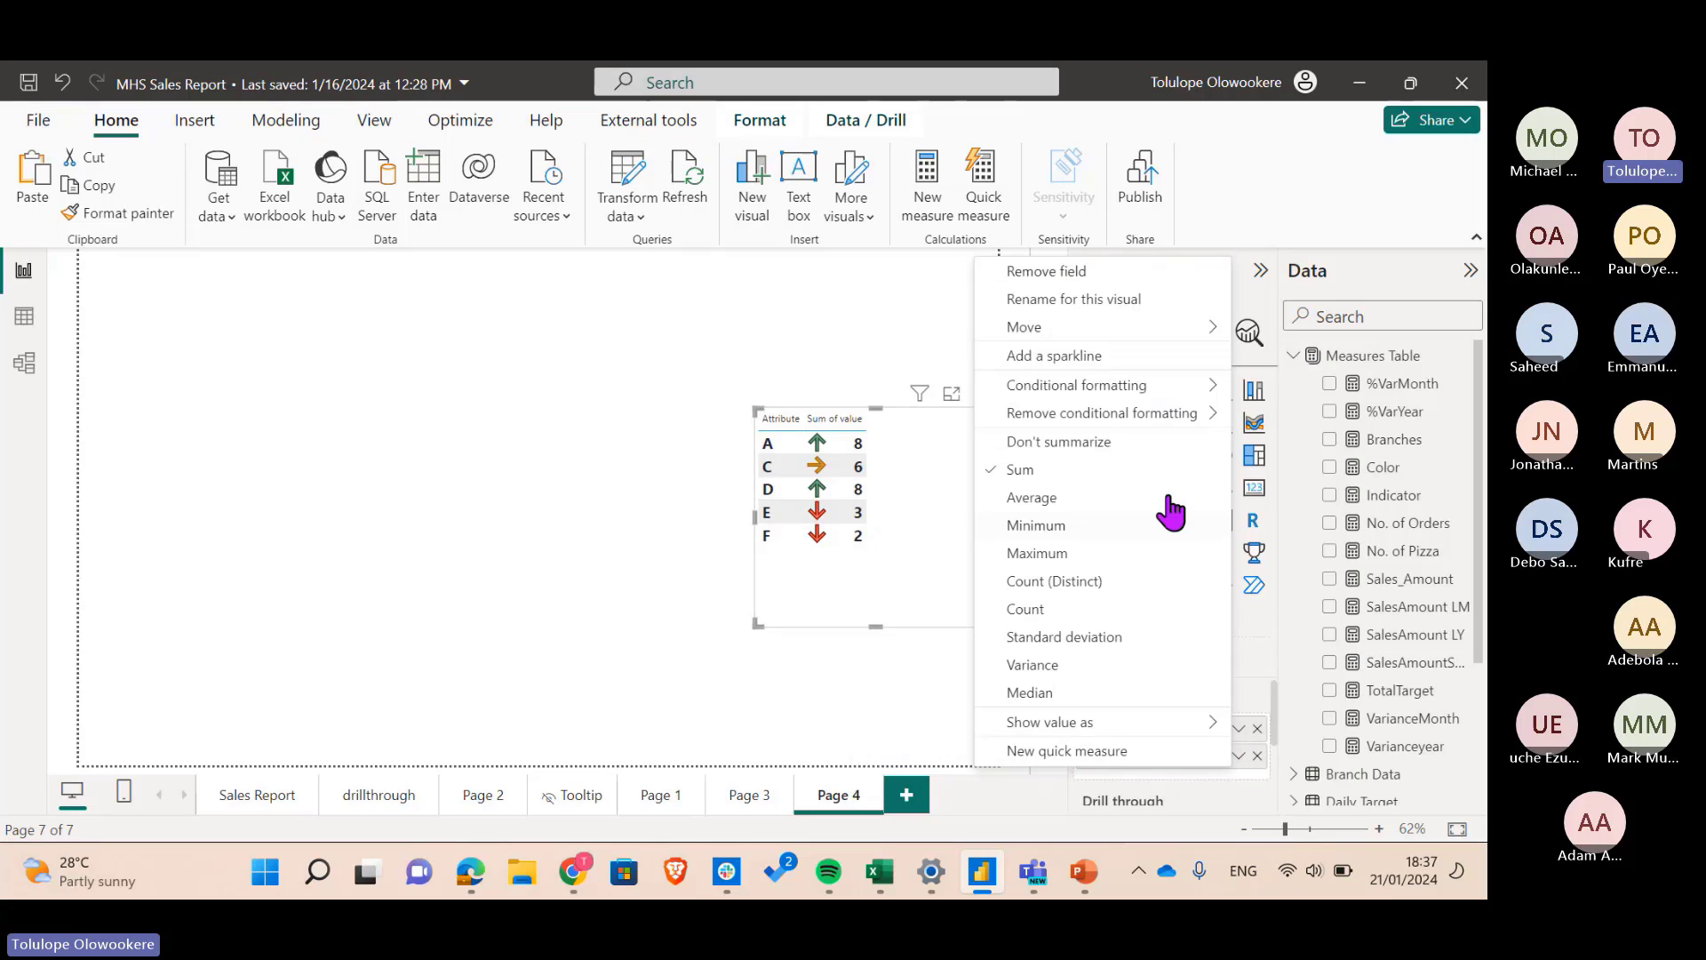
mouse_move(1173, 414)
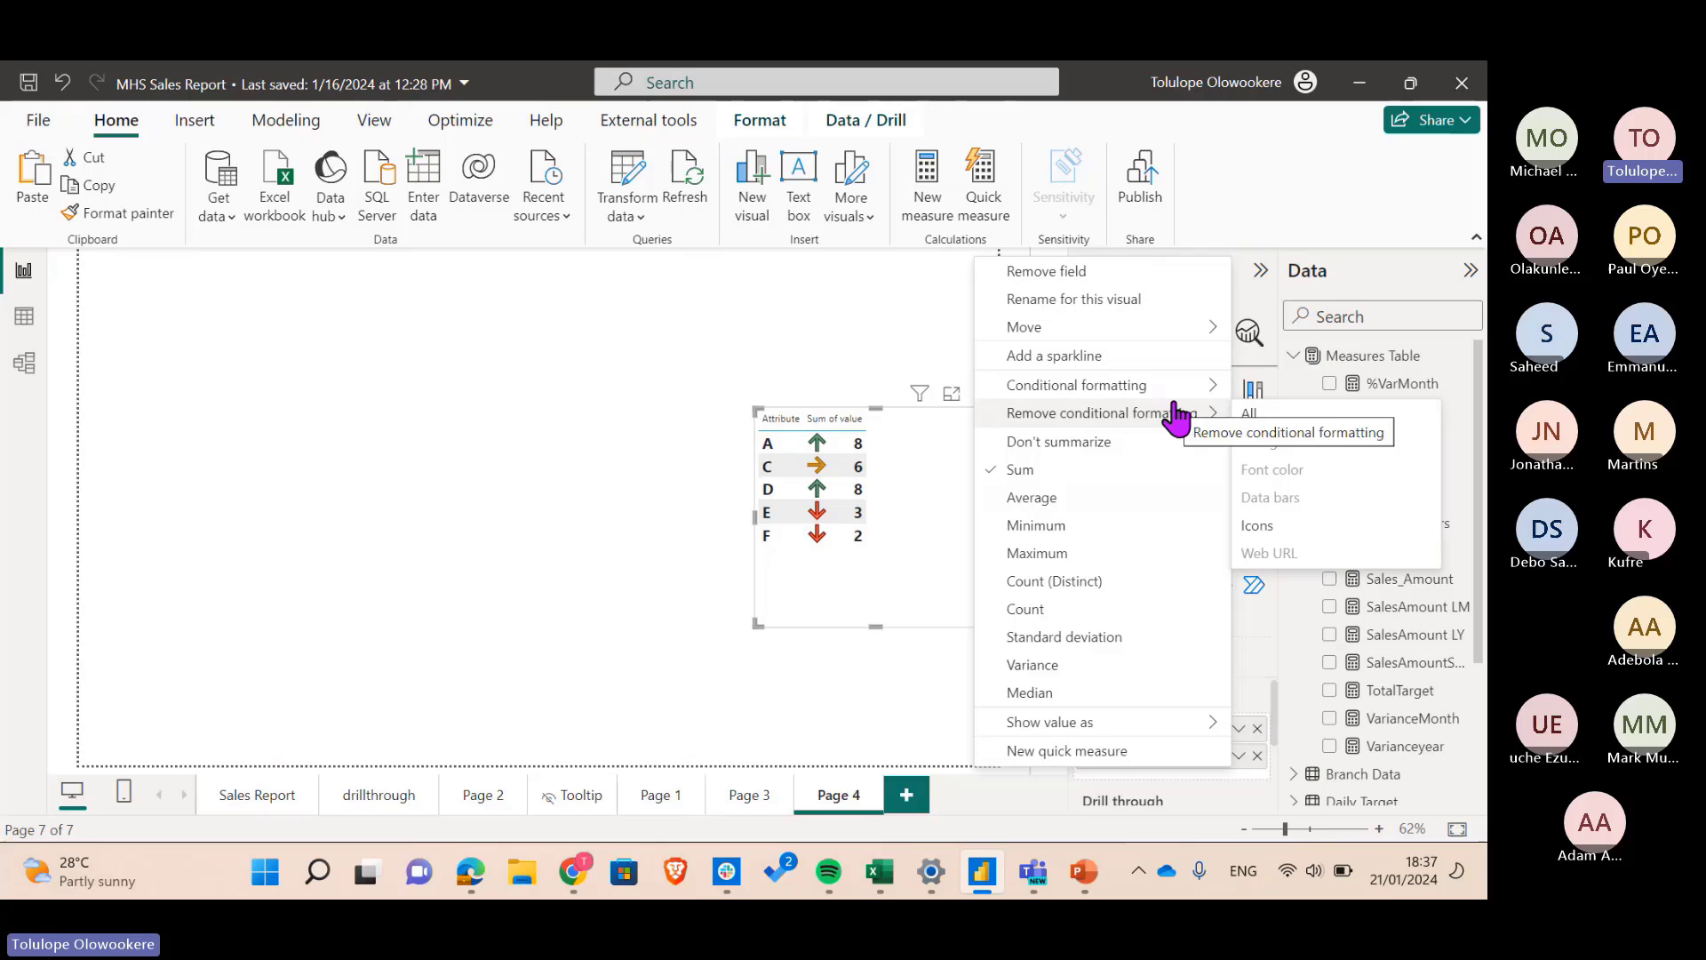
click(1284, 420)
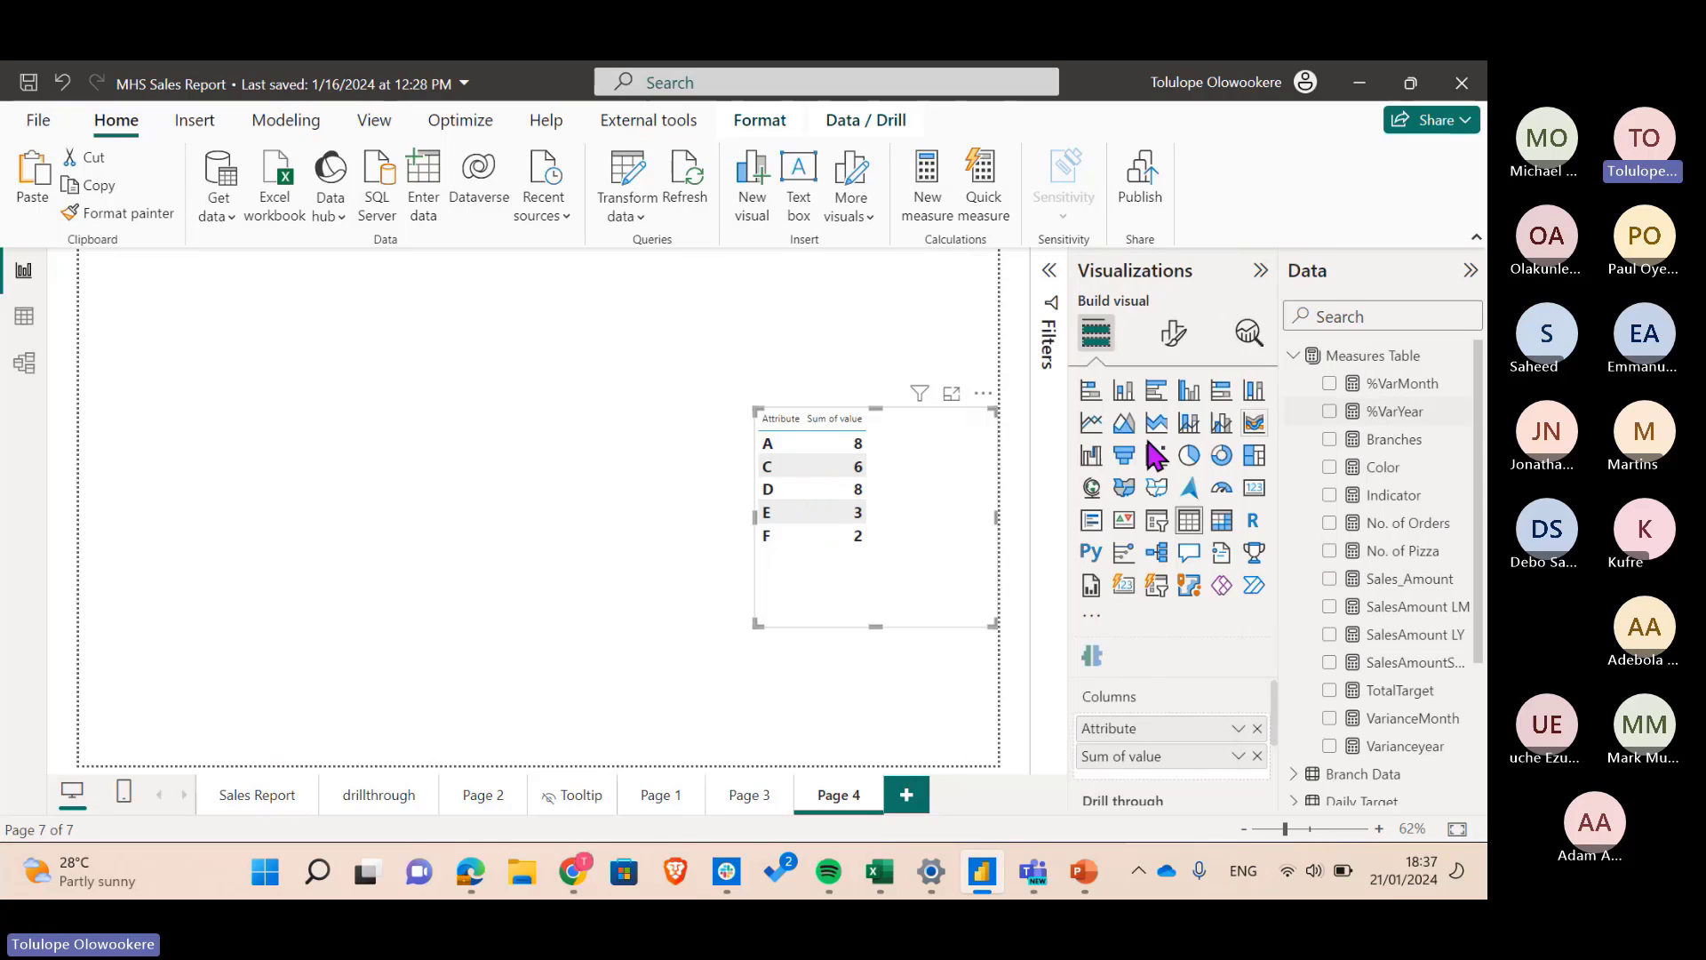
- Start adding data bars conditional formatting to Sum of value
click(1239, 756)
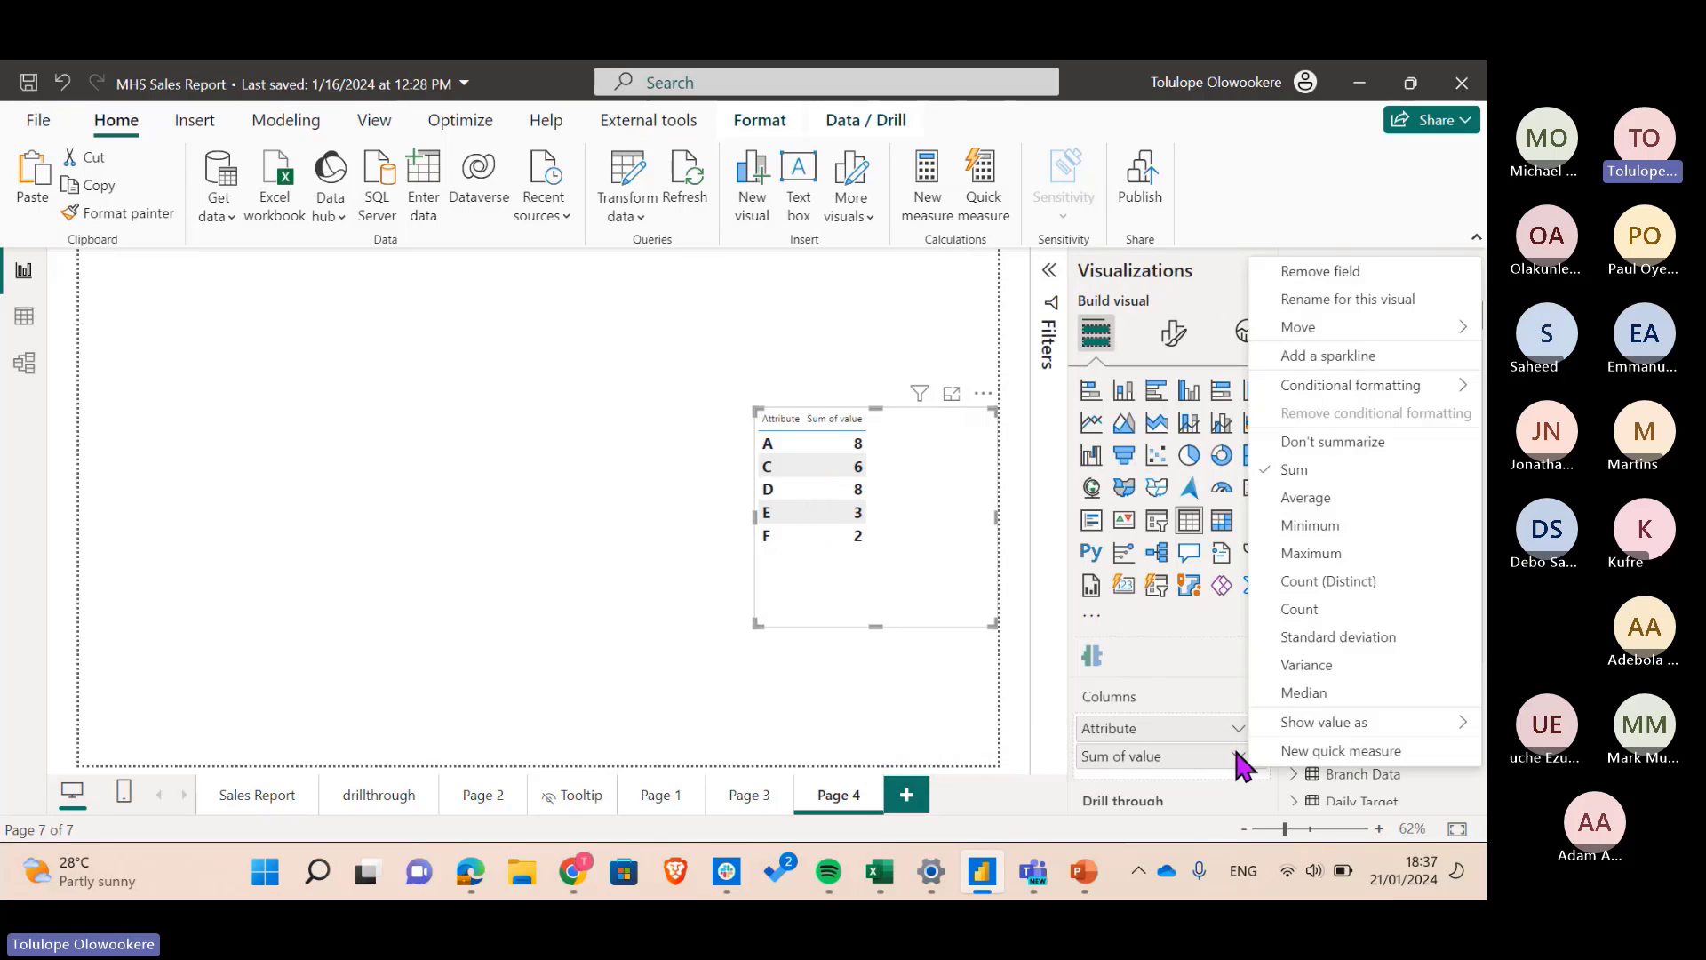
mouse_move(1390, 413)
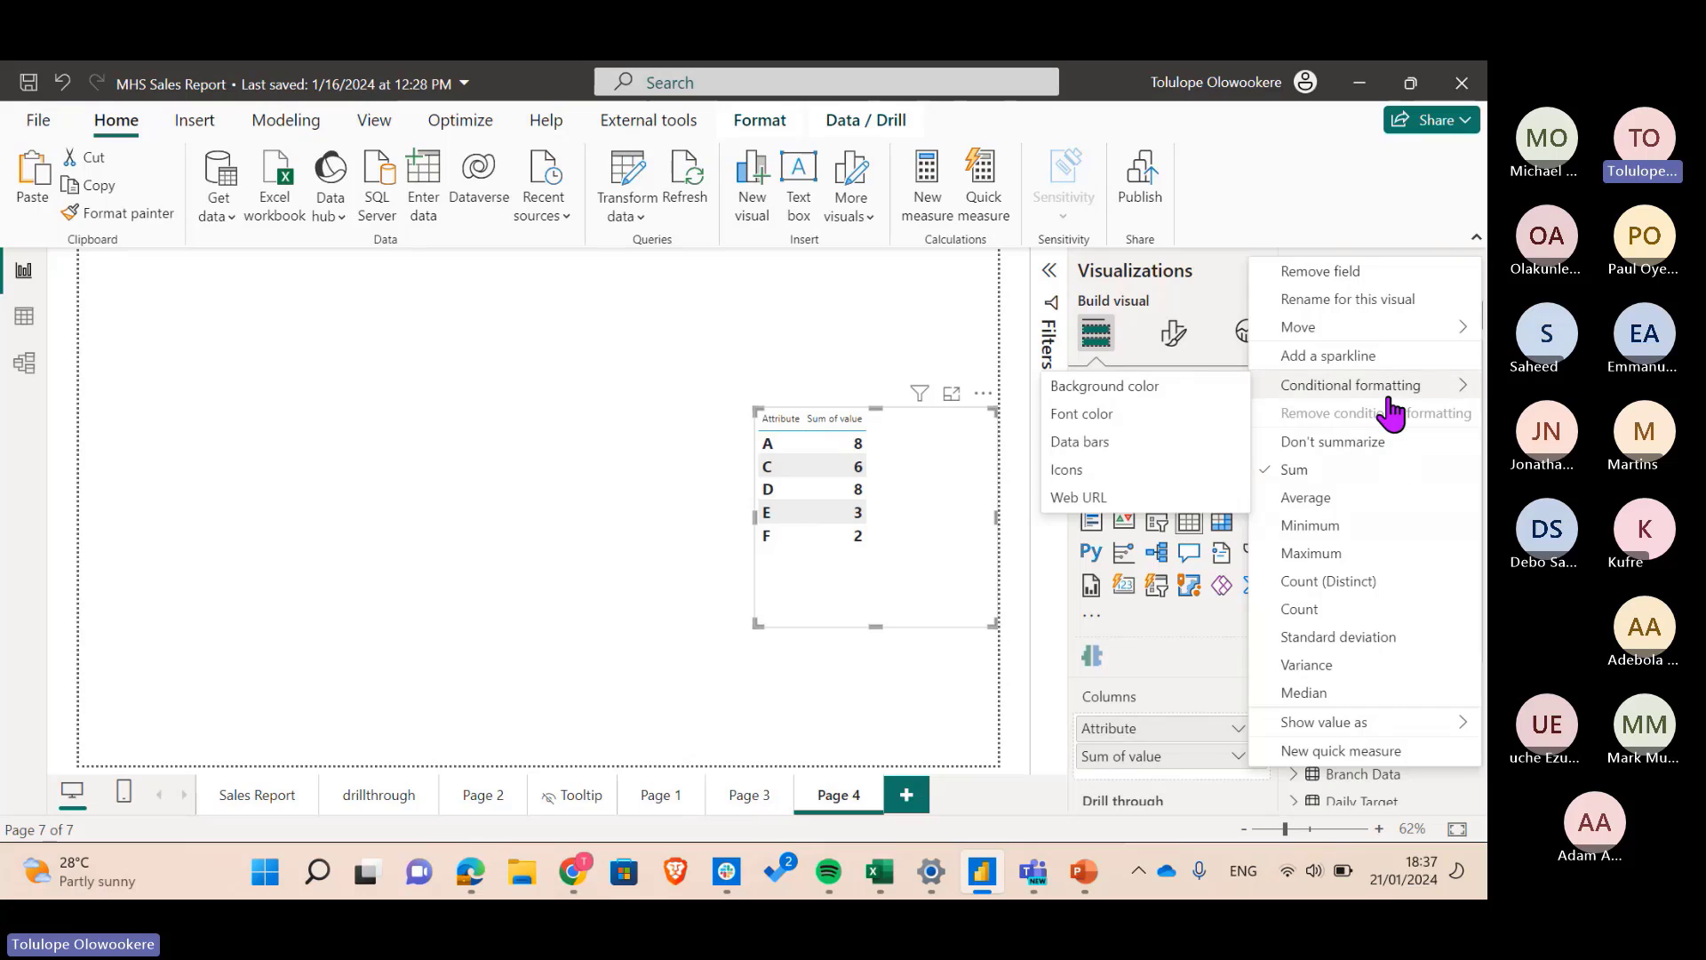
click(1160, 444)
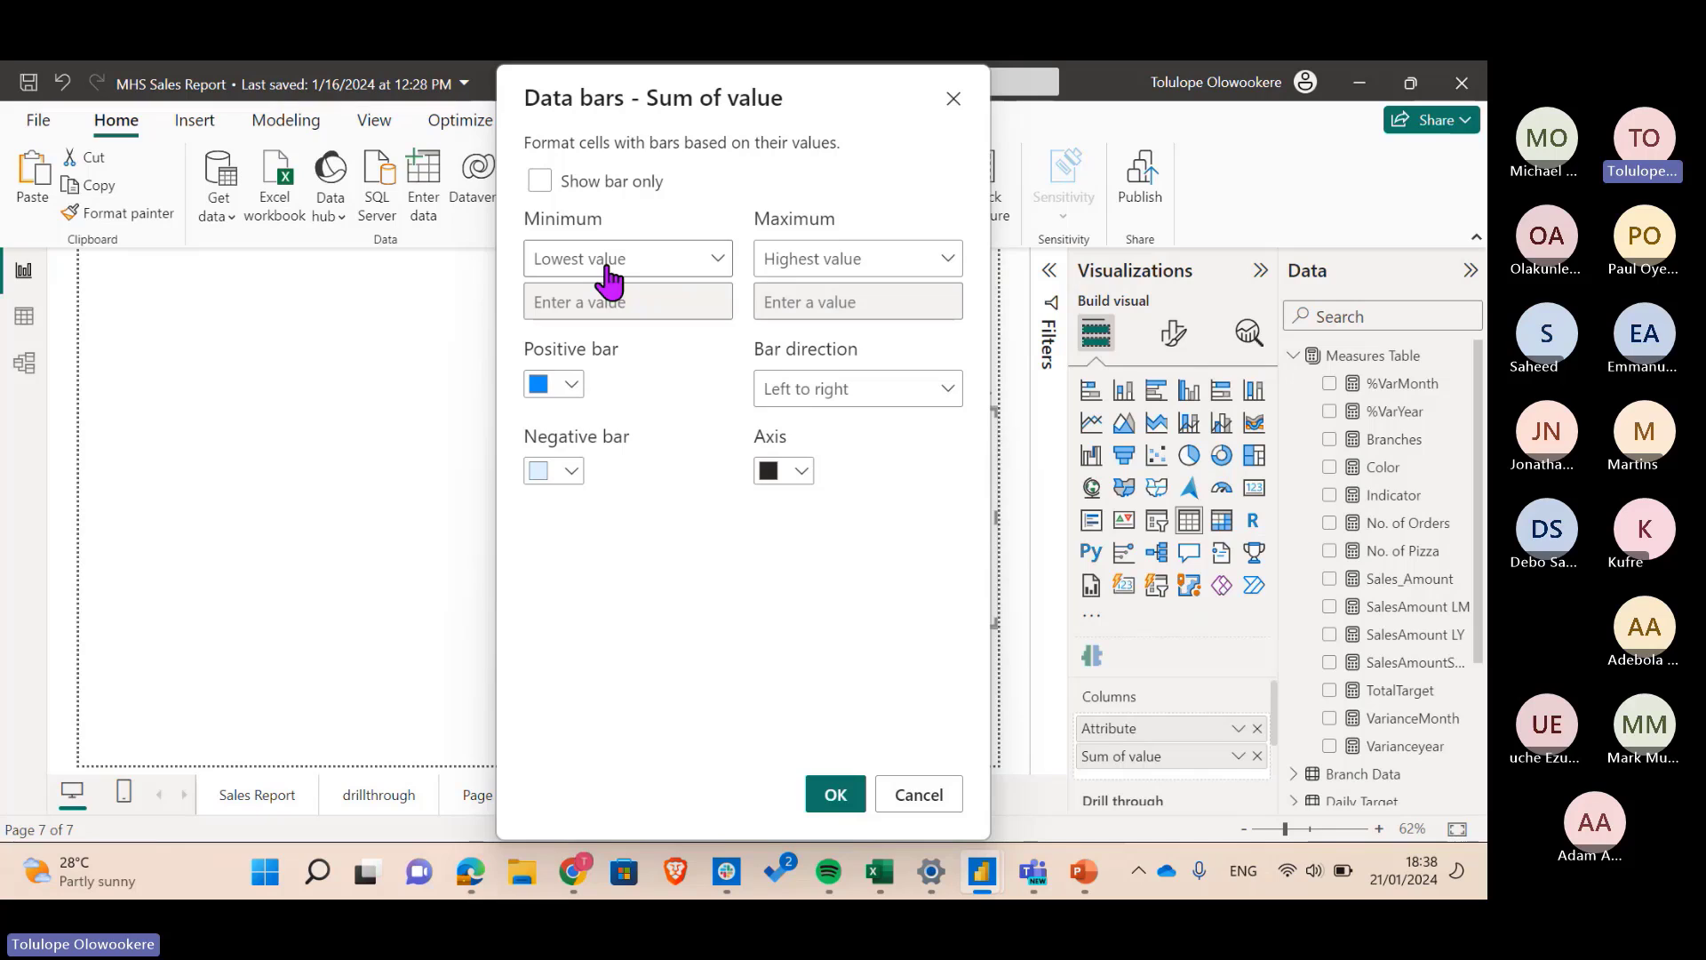
- Apply blue data bars with Minimum at Lowest value and Maximum at Highest value
click(659, 260)
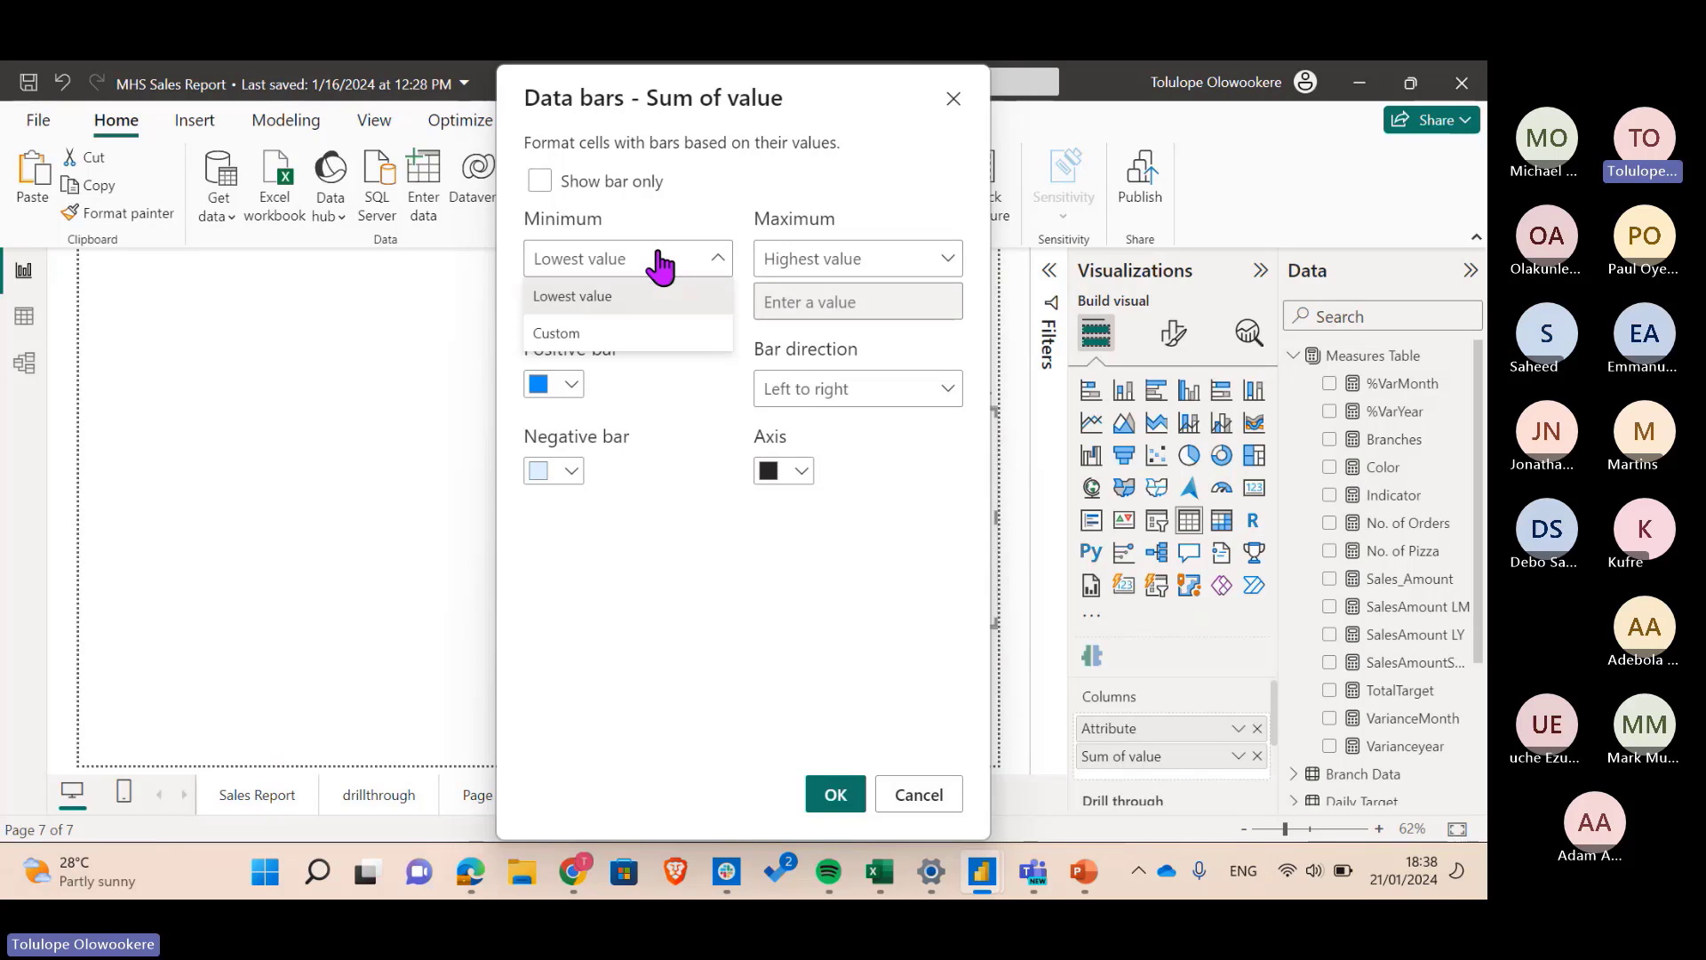
click(590, 335)
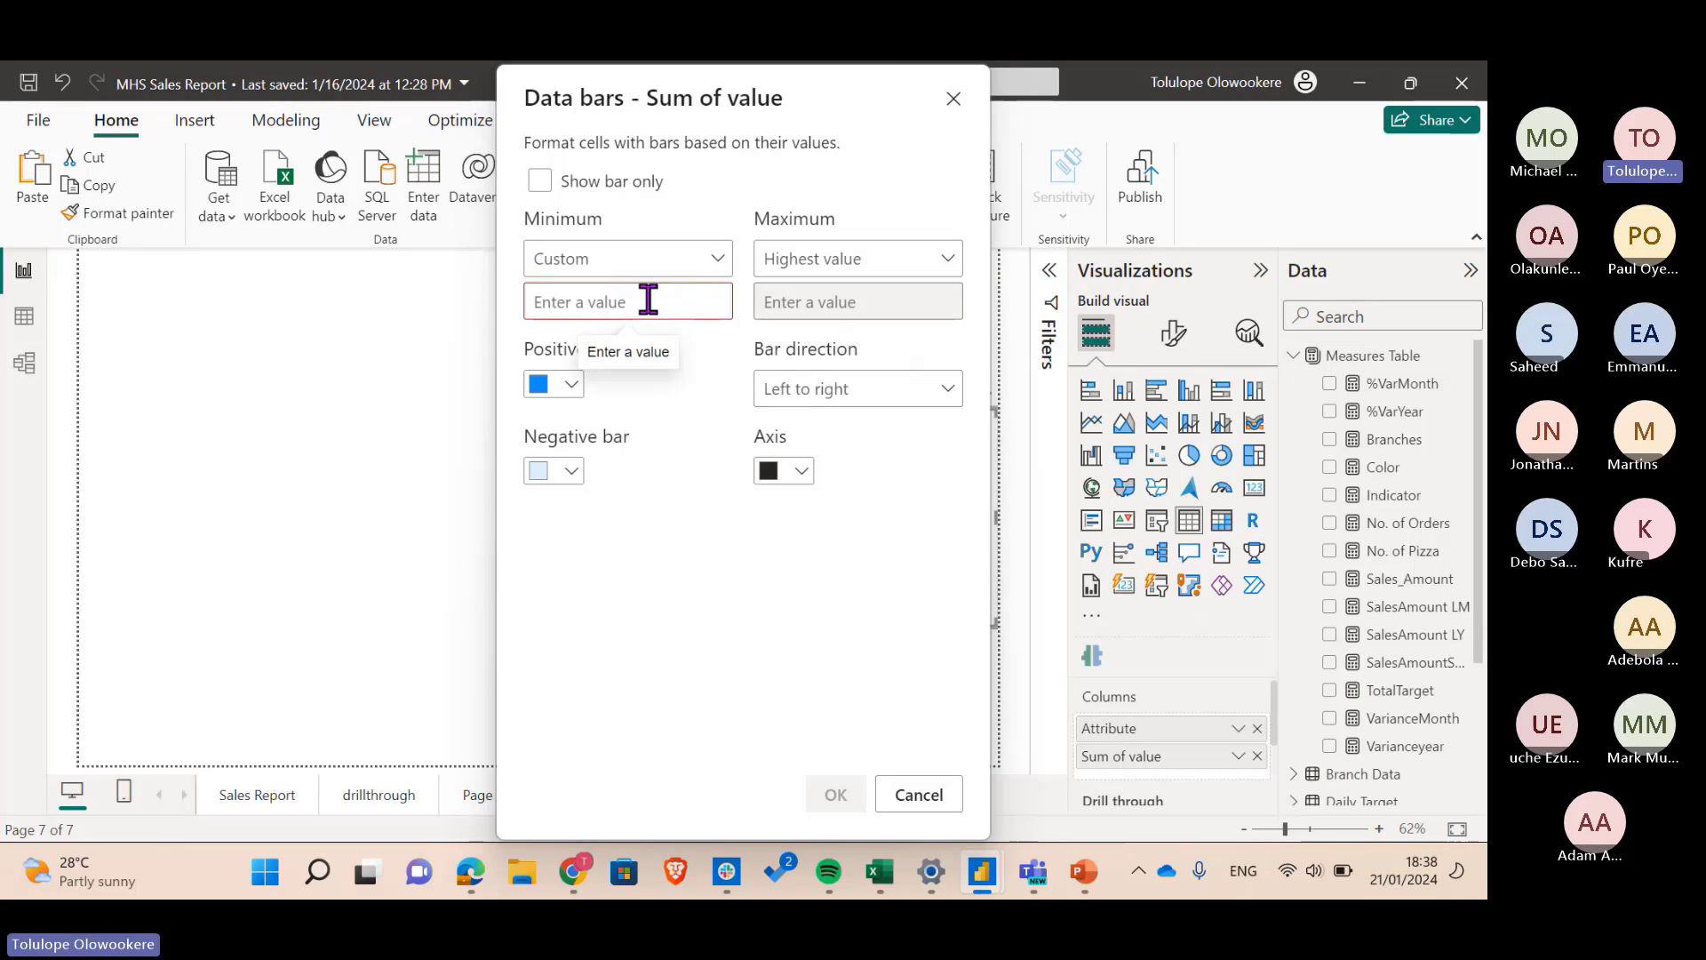
click(689, 265)
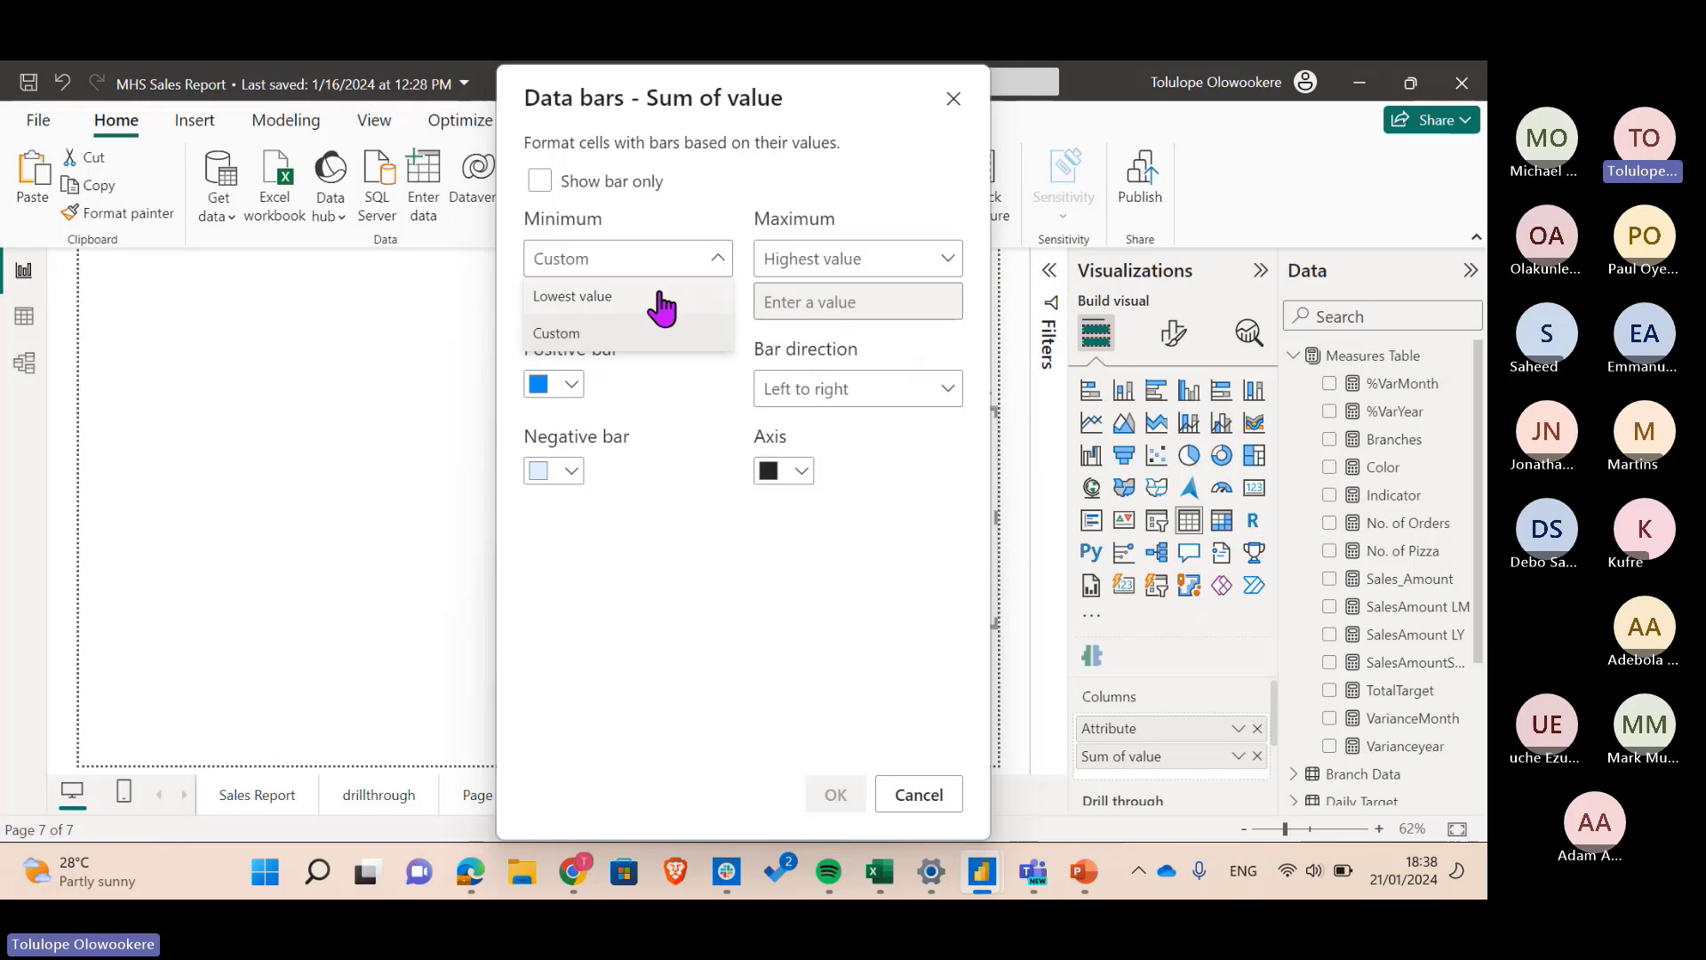
click(654, 299)
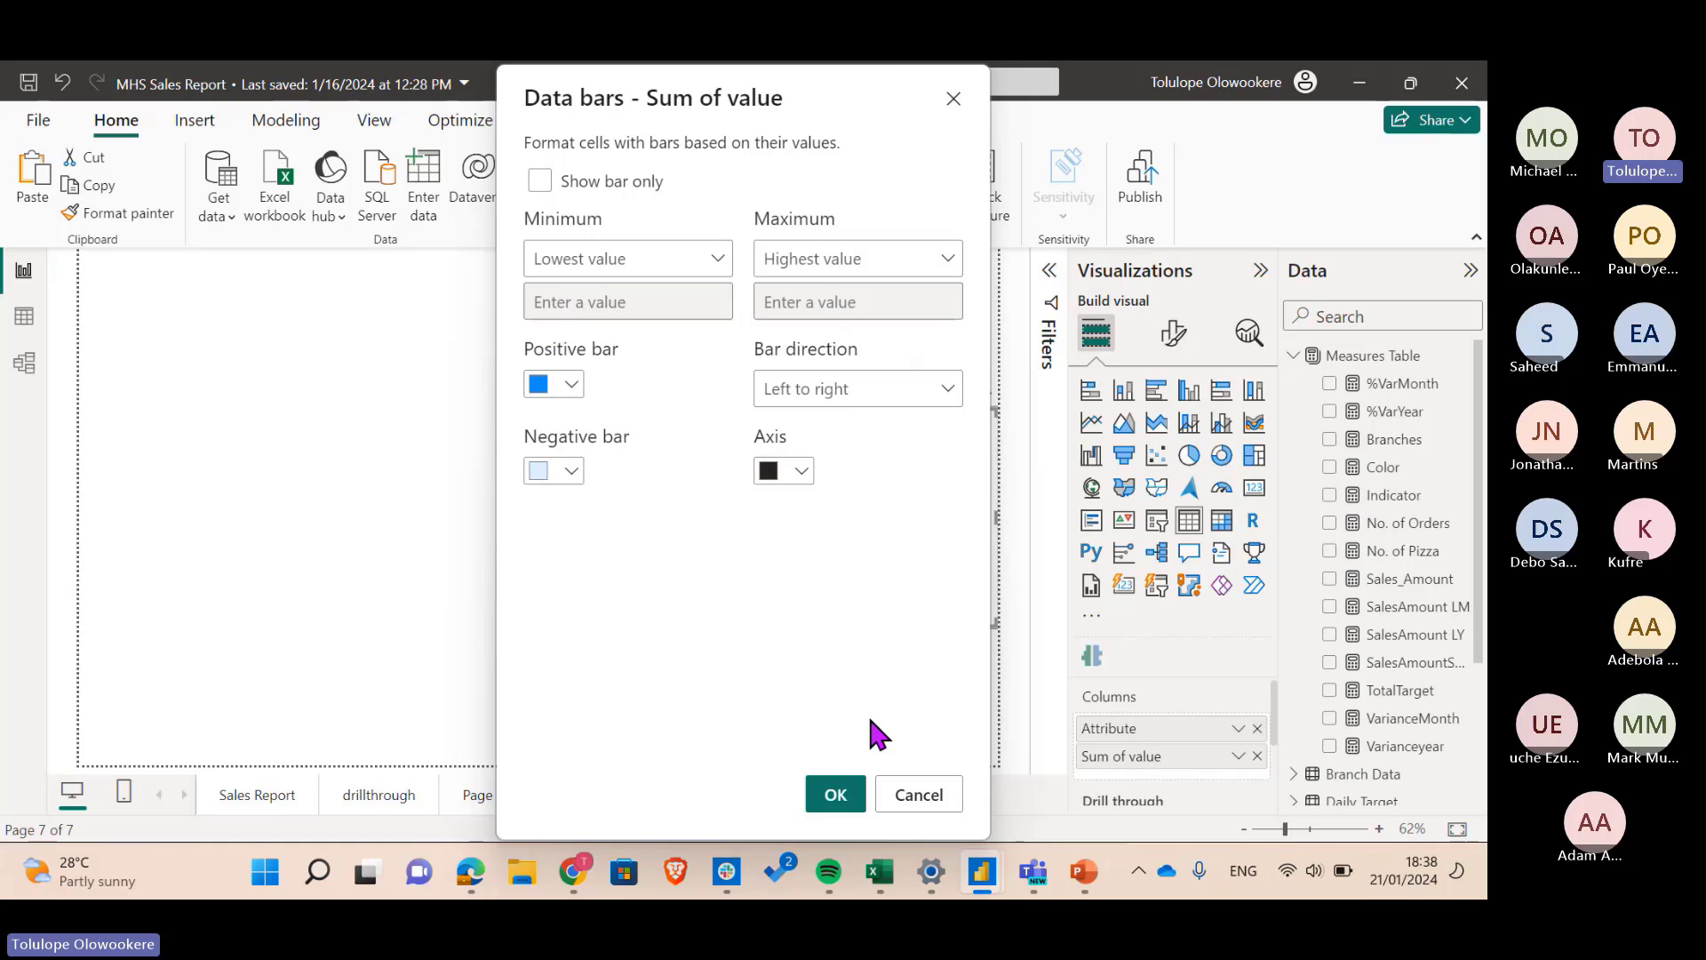
click(830, 800)
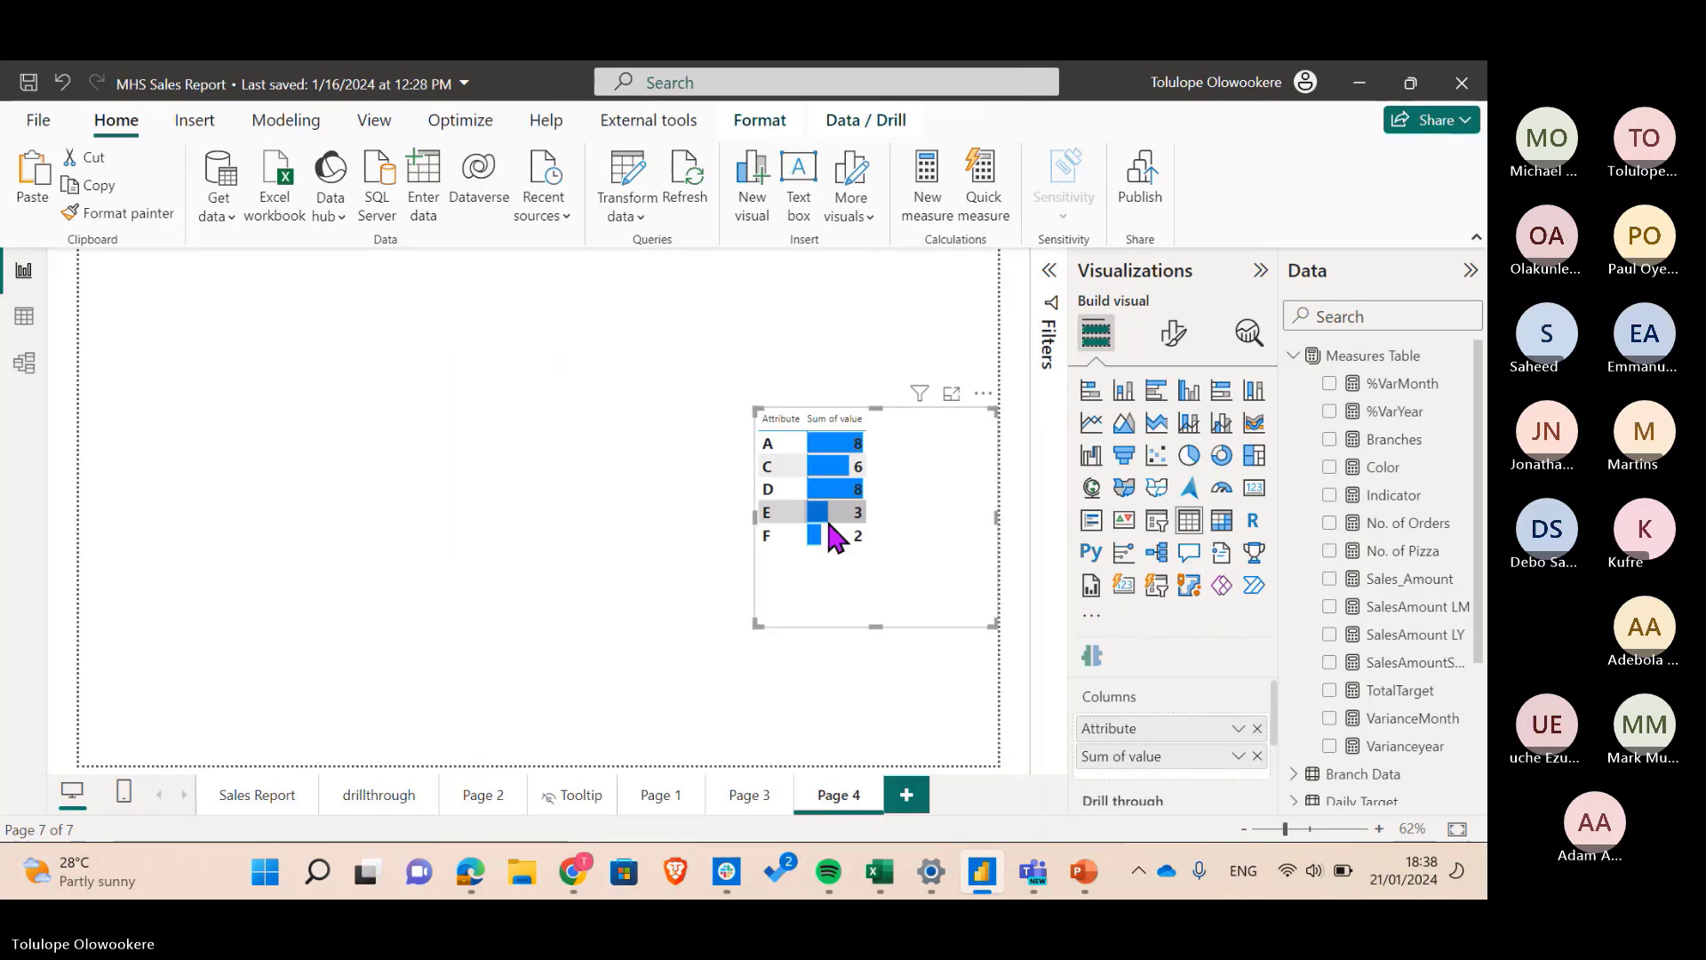
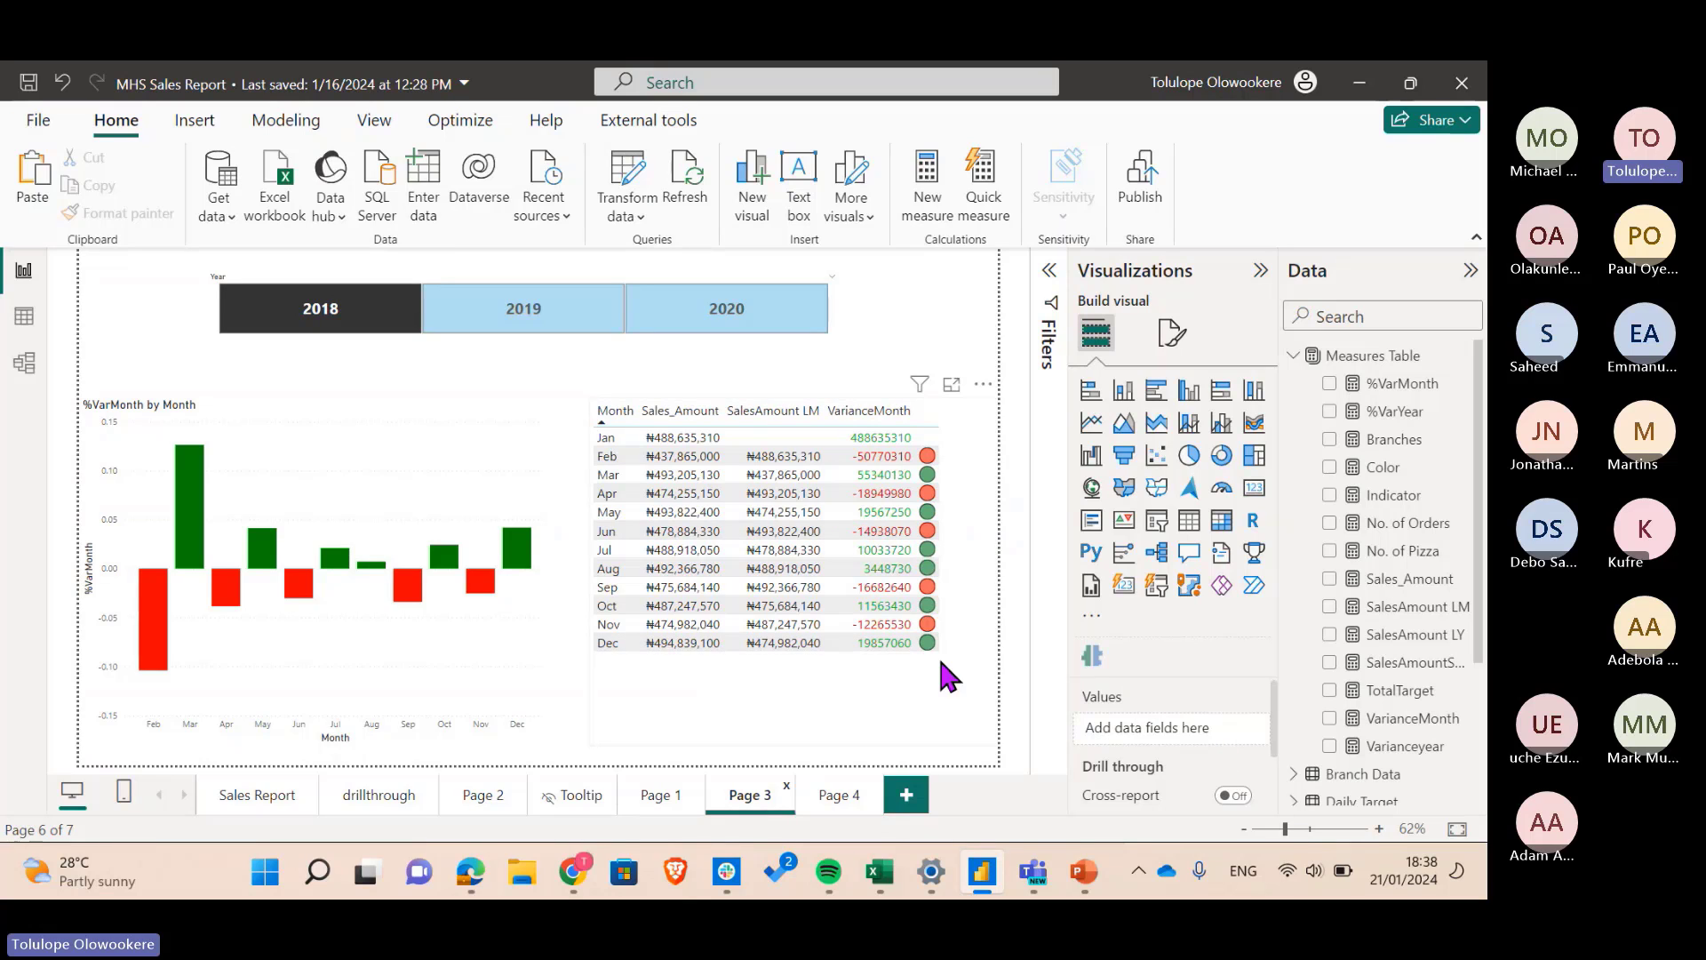
- Start adding data bars conditional formatting to the variance table's VarianceMonth field
click(993, 640)
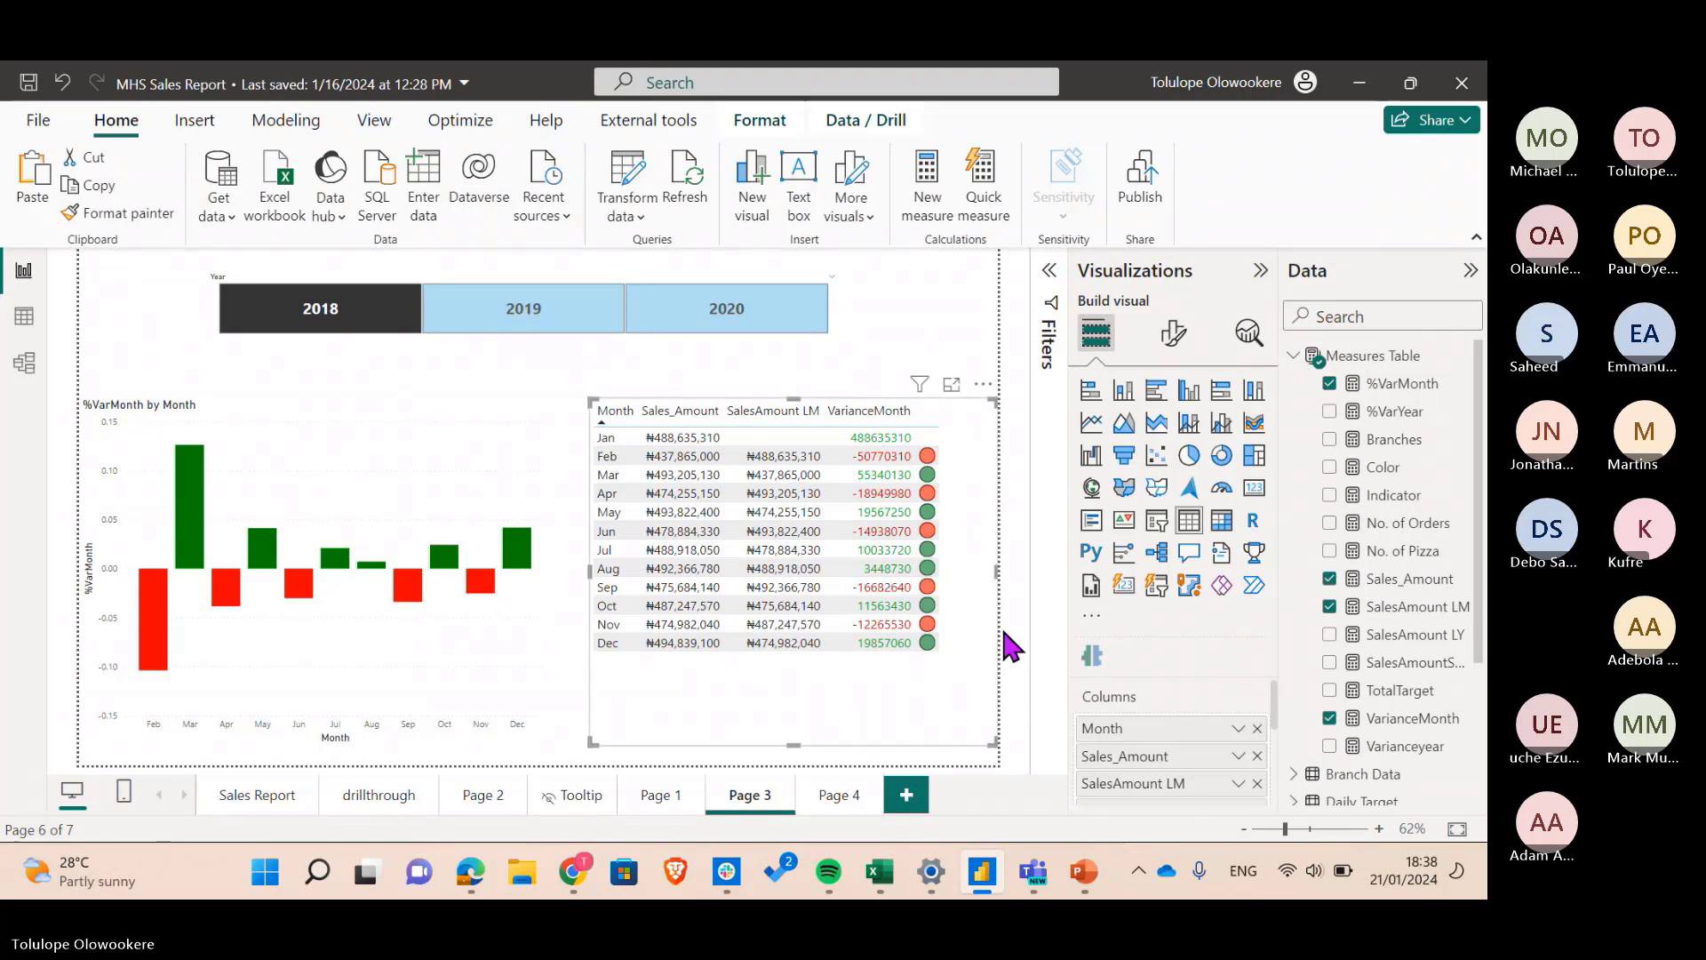
scroll(1229, 782, down, 1)
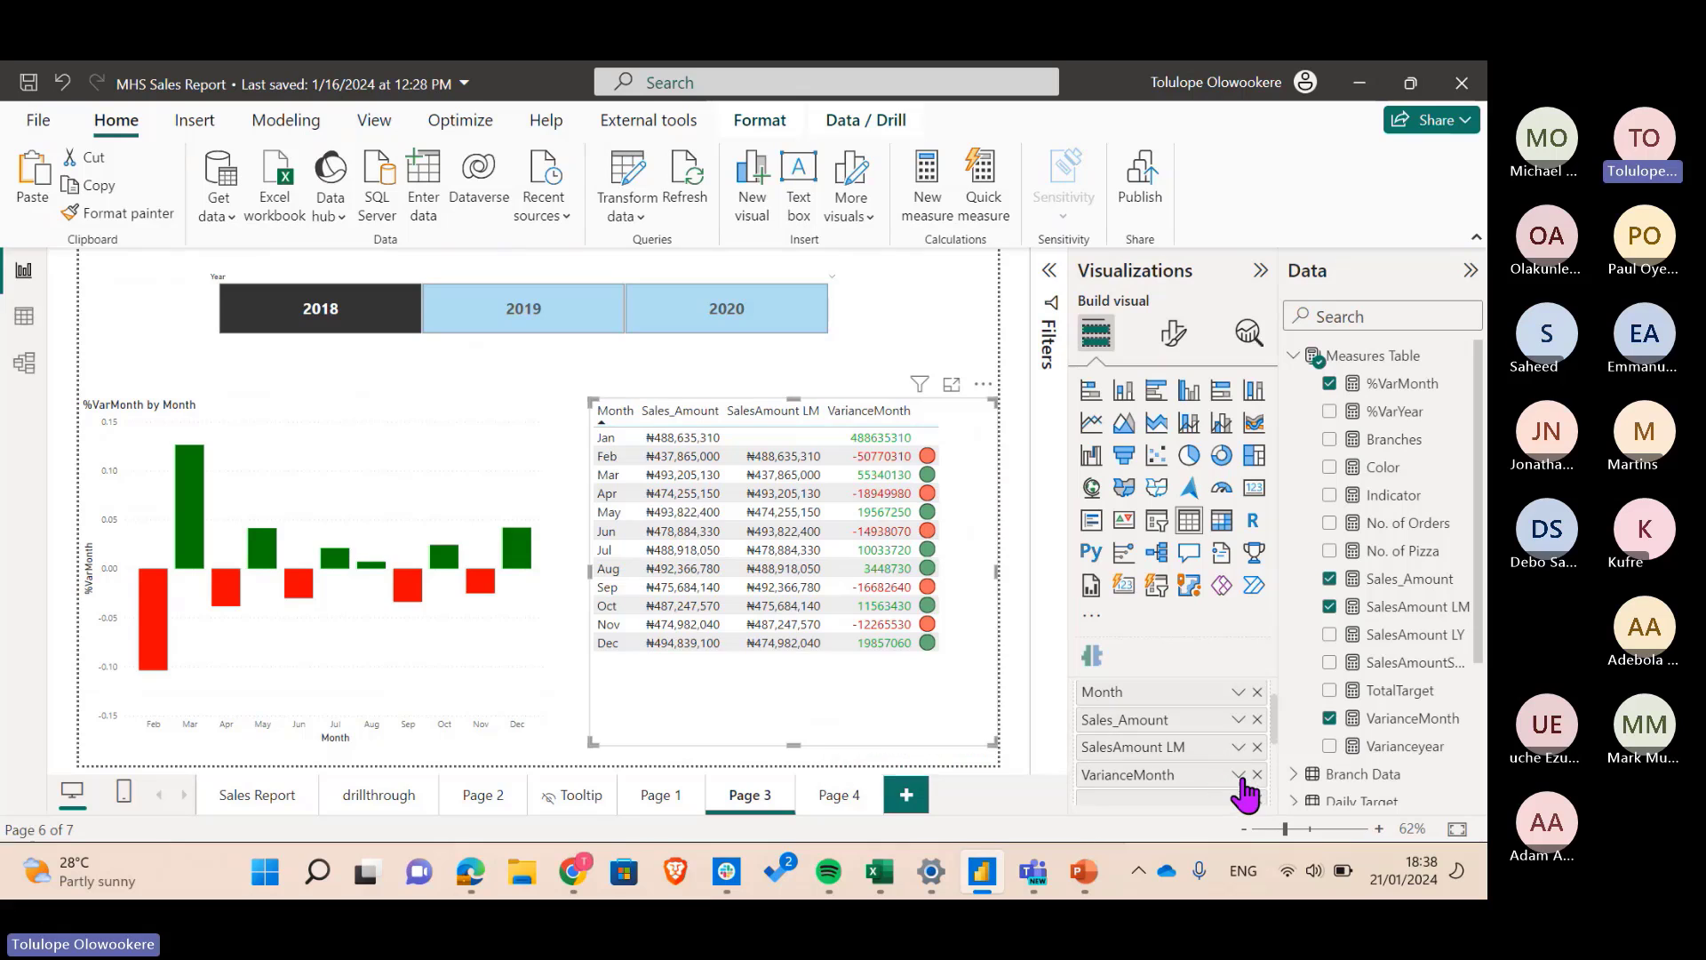
click(1240, 774)
mouse_move(1295, 701)
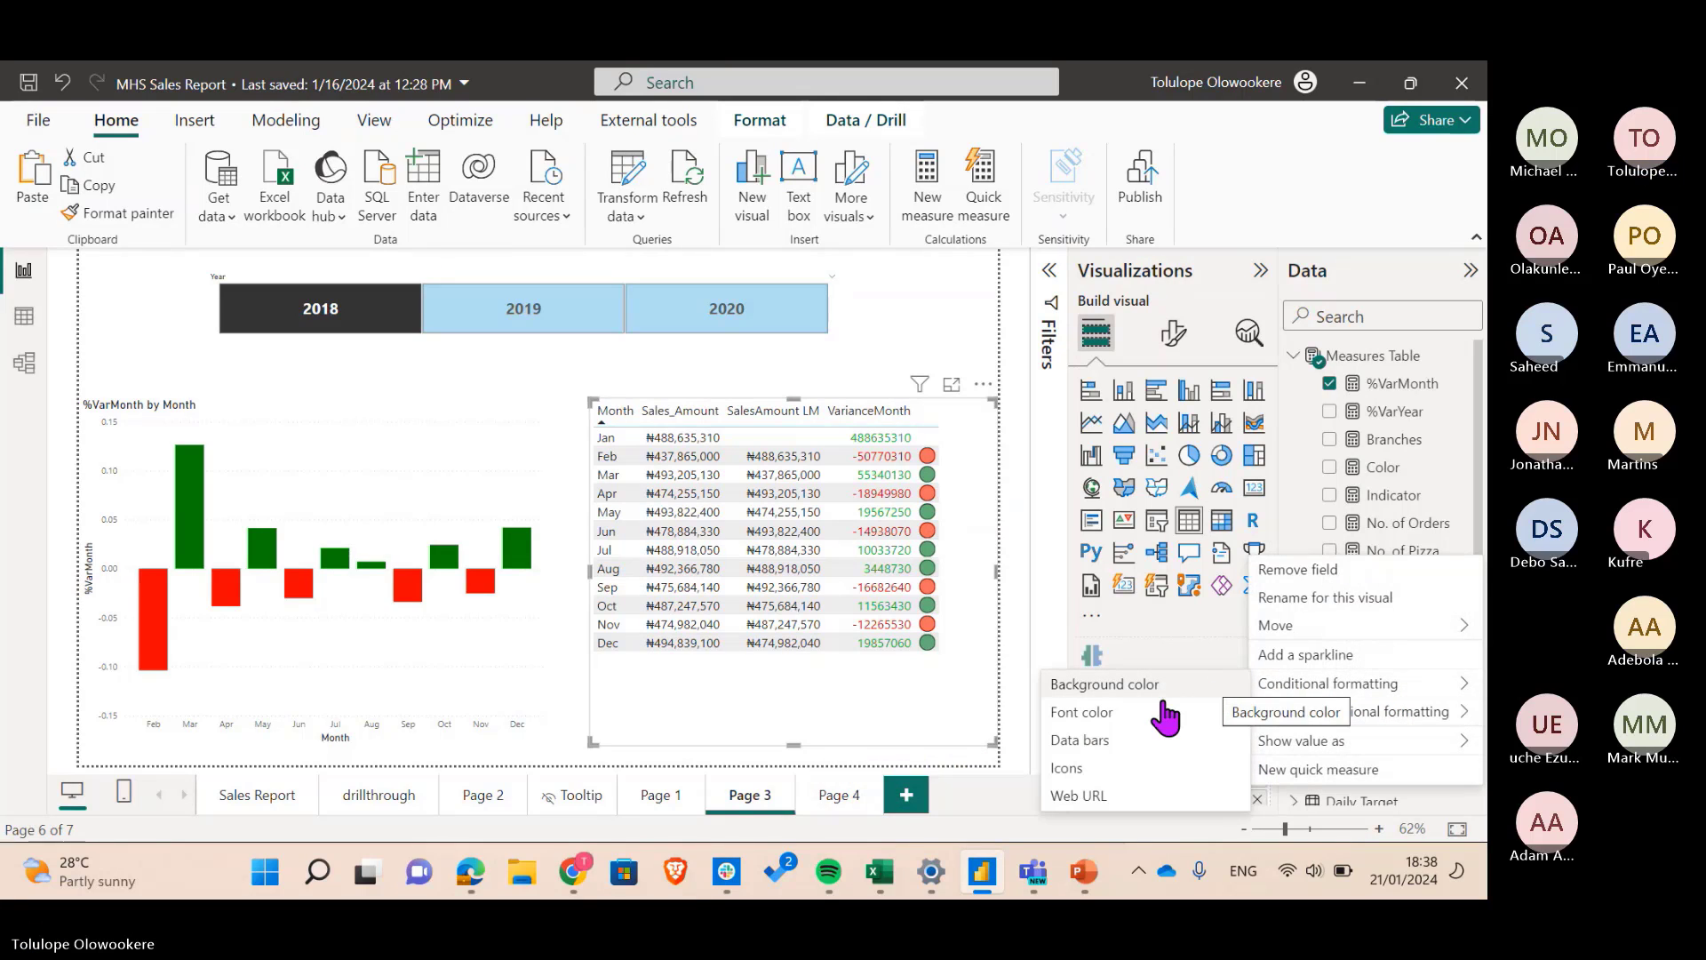
click(1135, 743)
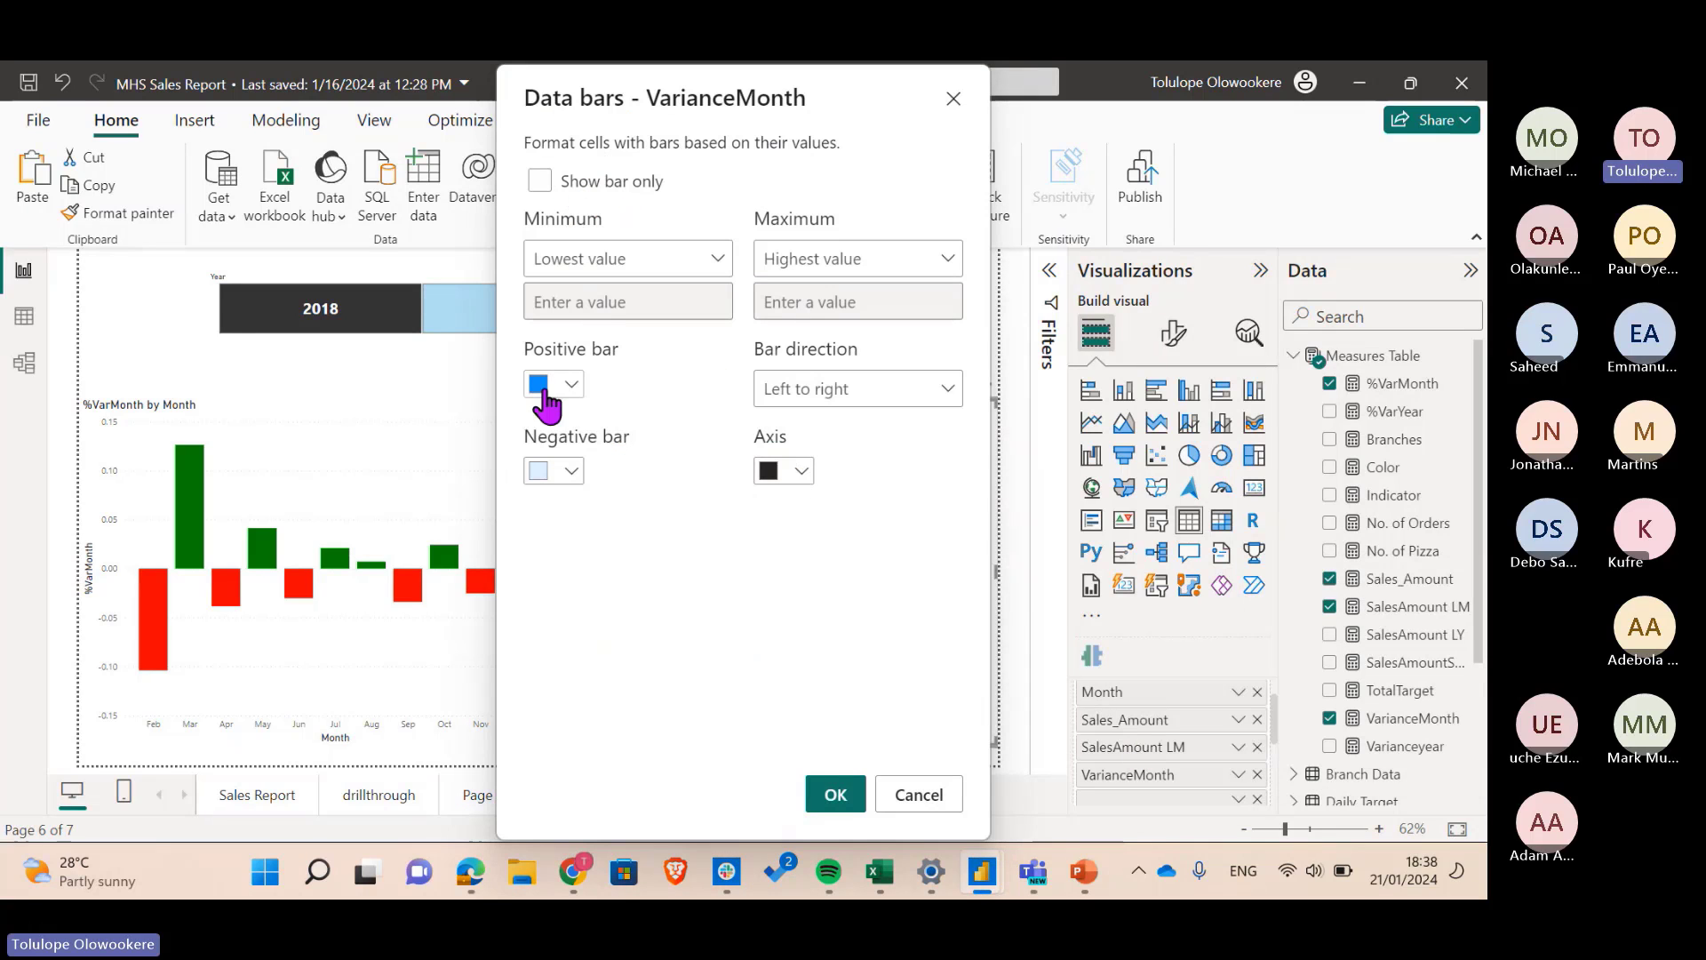
- Make the negative bars light peach and show the bars only, hiding the numbers
click(564, 474)
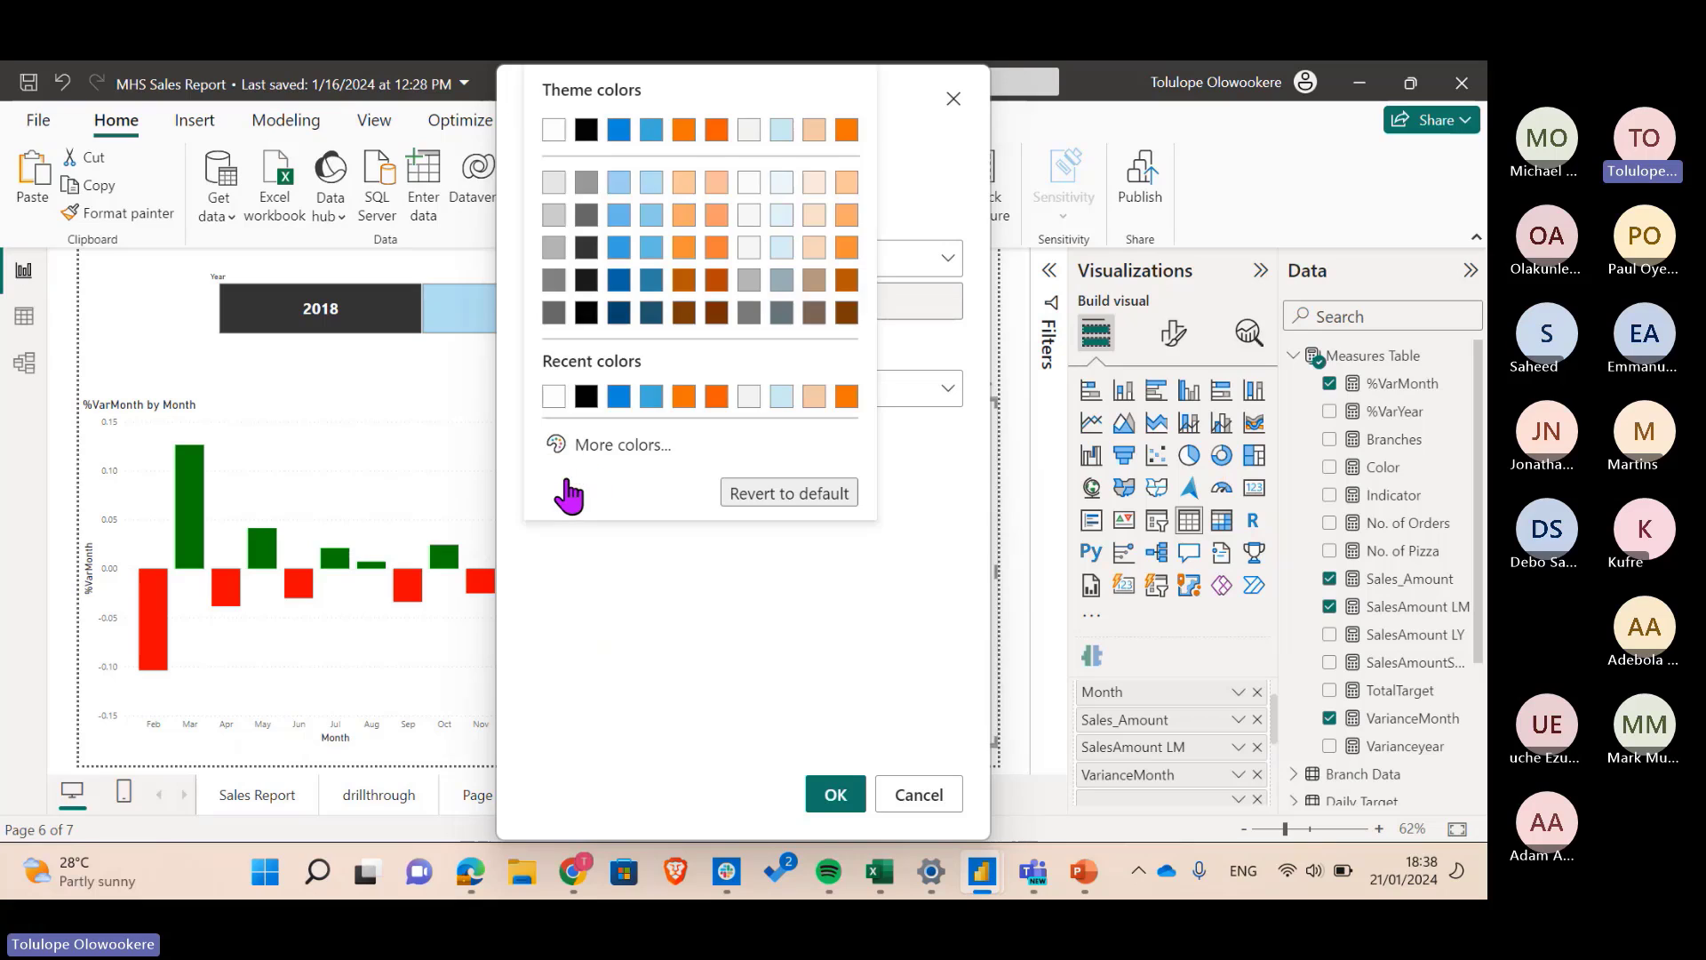
click(685, 184)
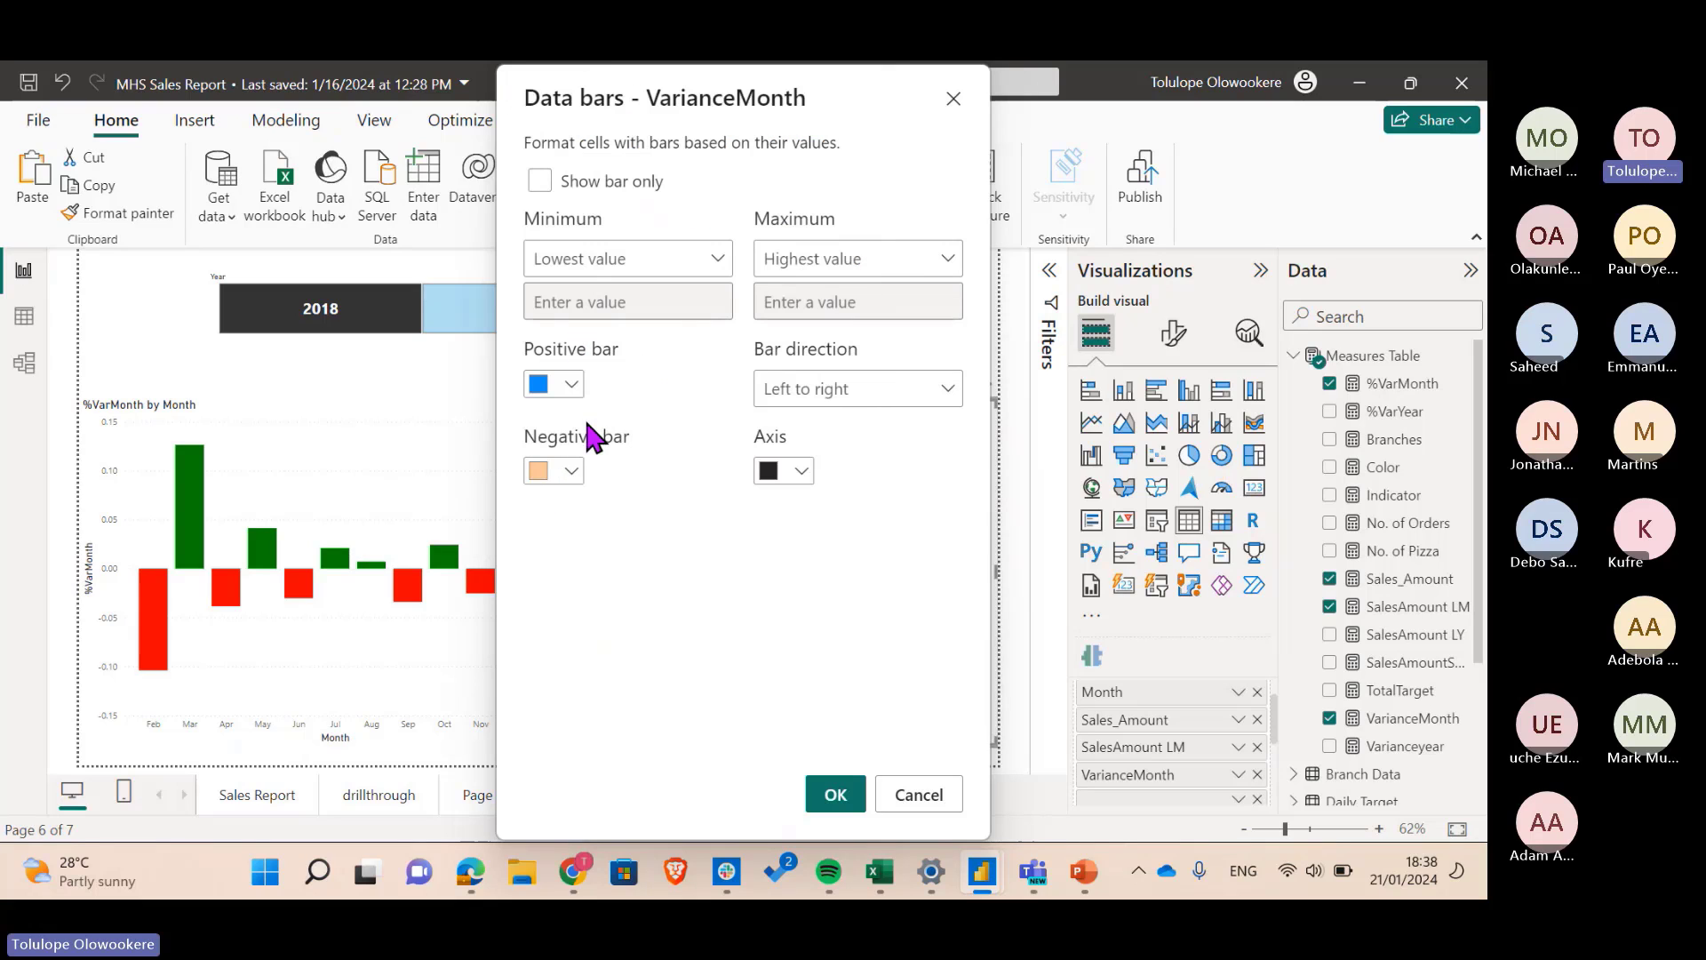
click(539, 185)
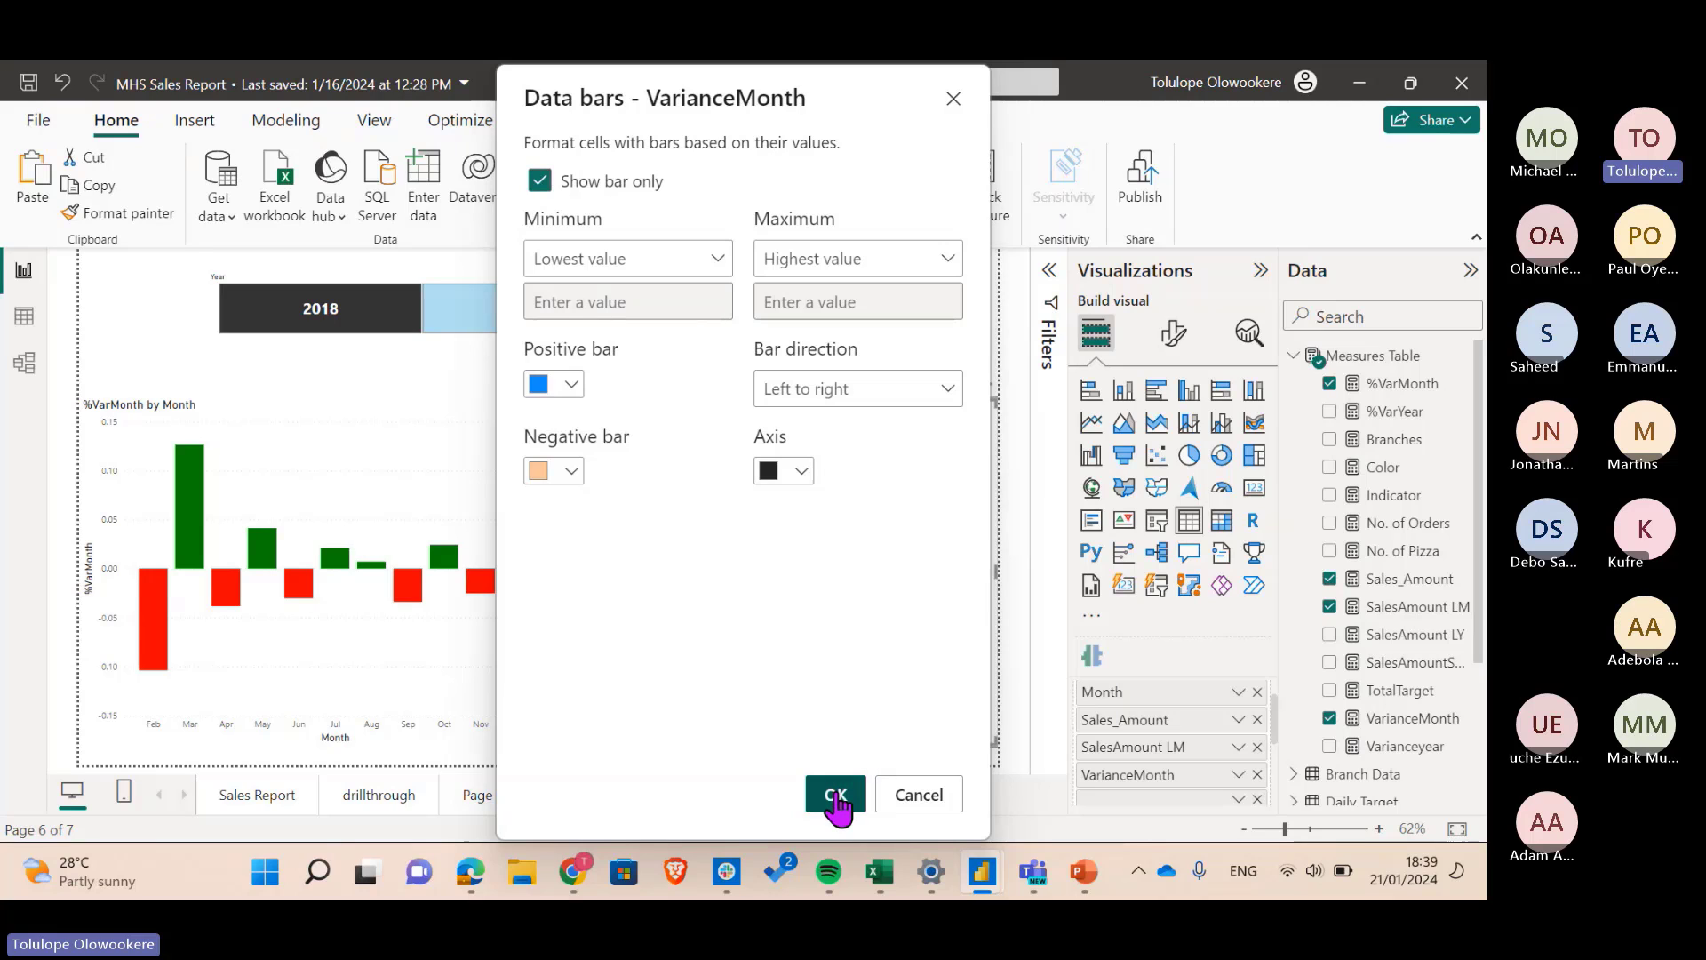
- Apply the VarianceMonth data bars, then remove them so the green and red numbers return
click(836, 805)
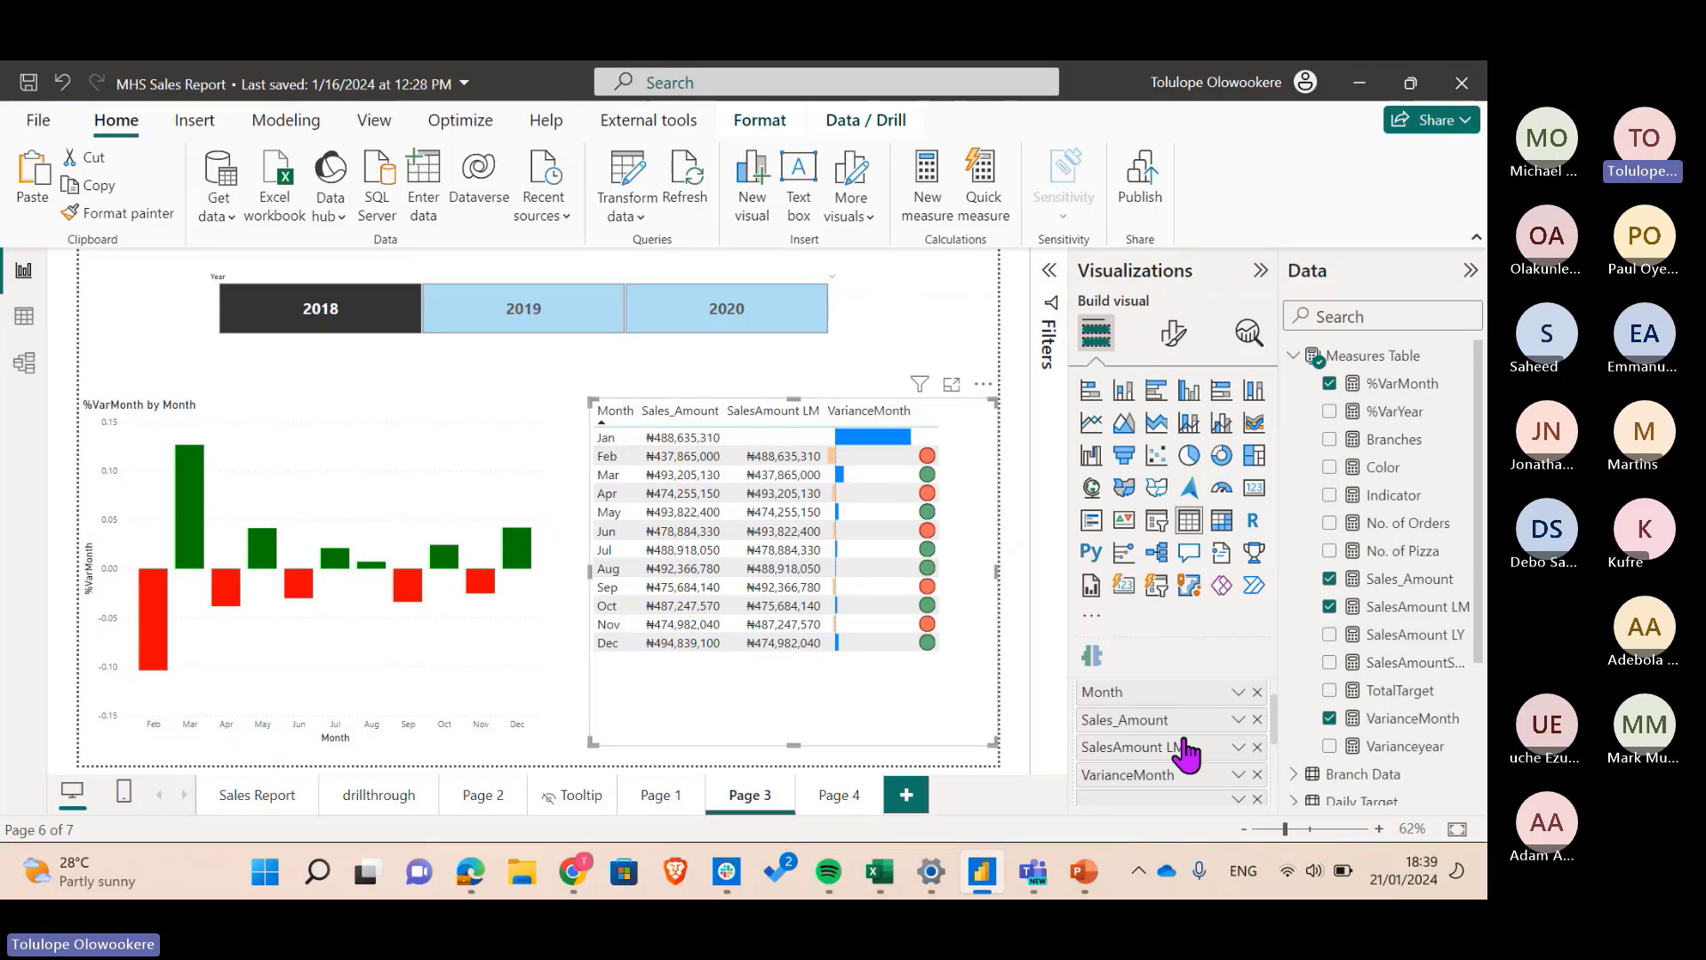
click(1238, 776)
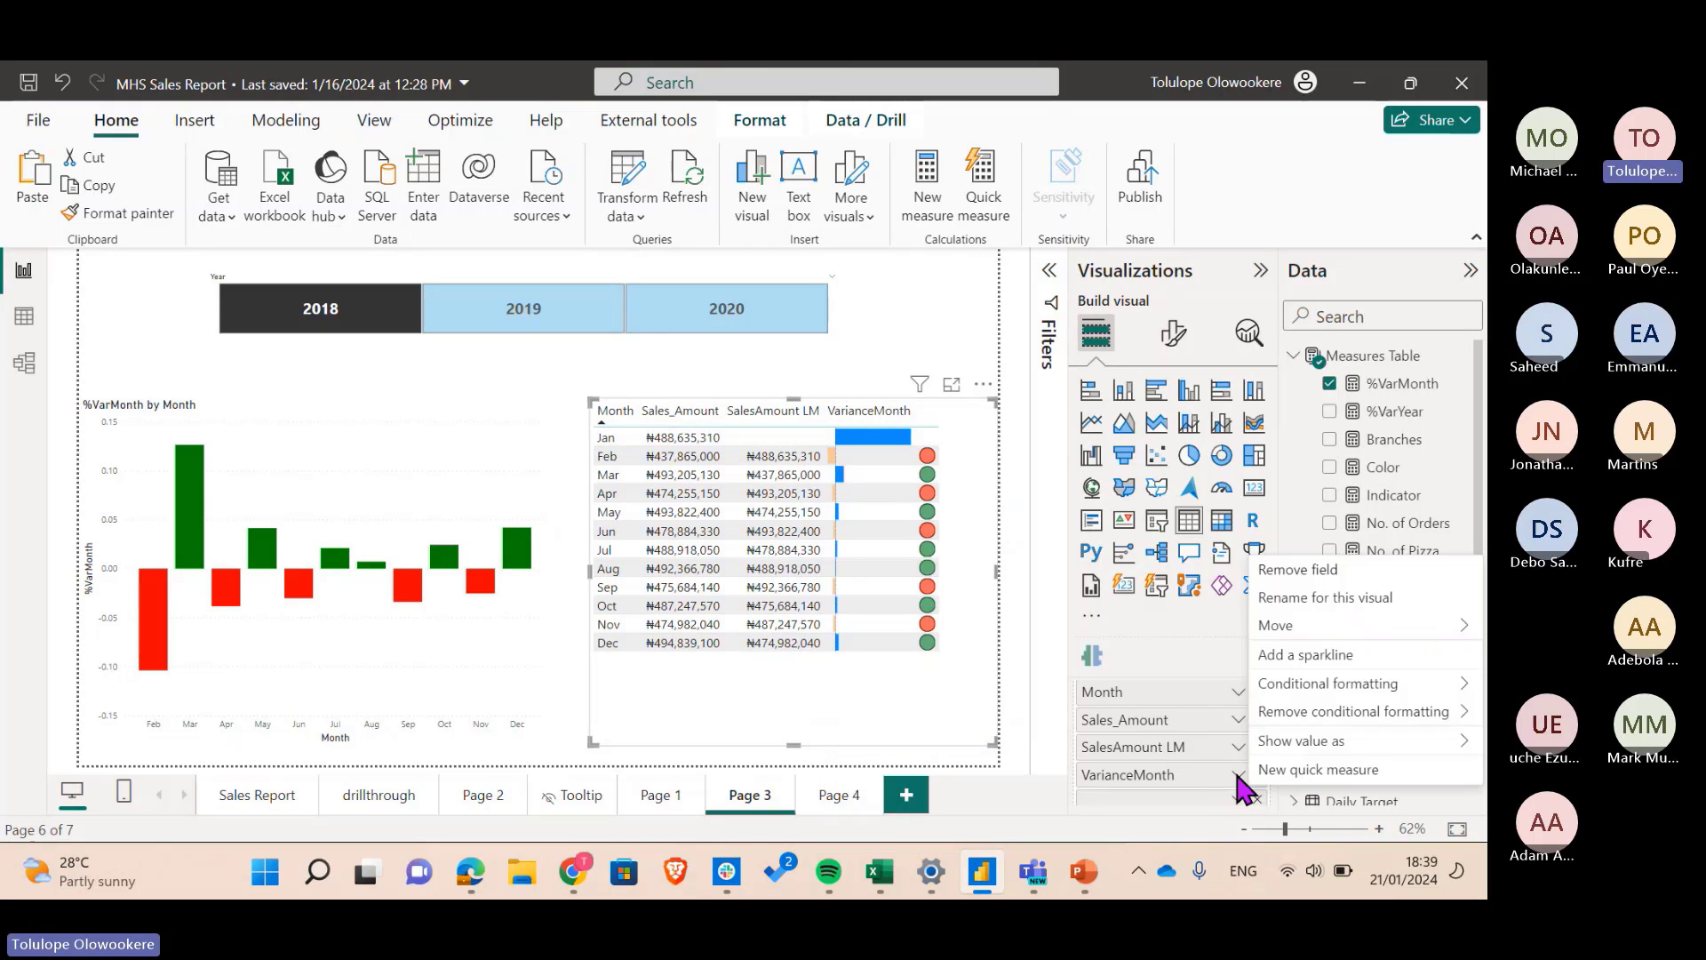
mouse_move(1307, 703)
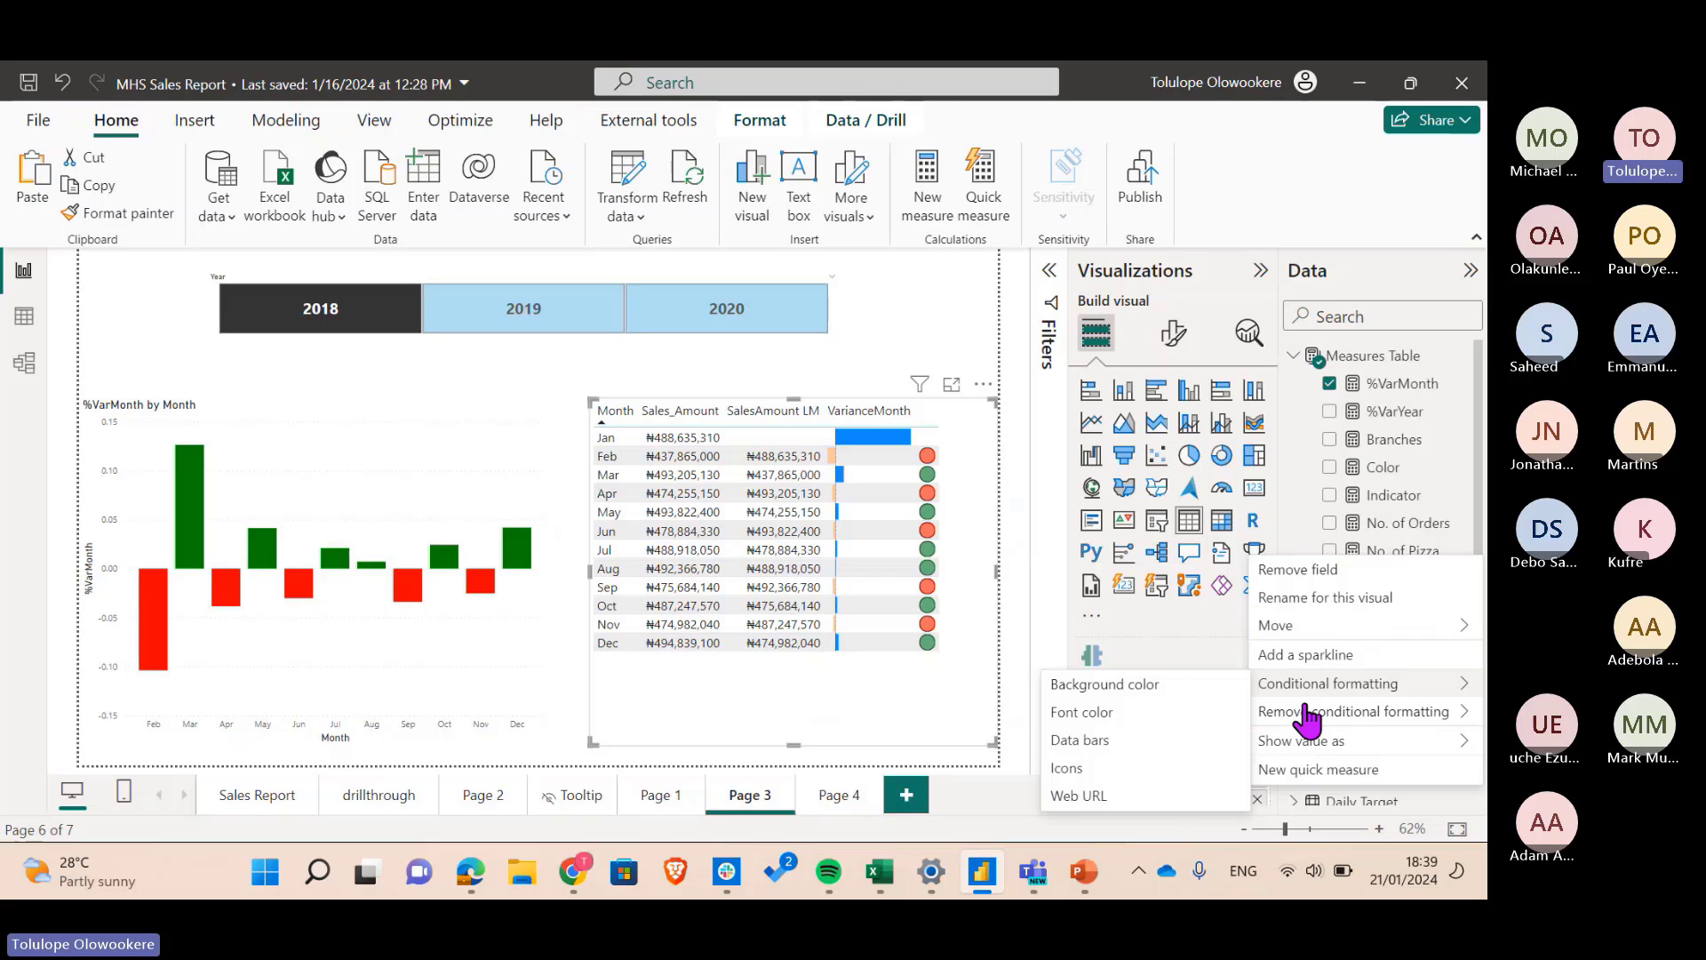
click(1157, 655)
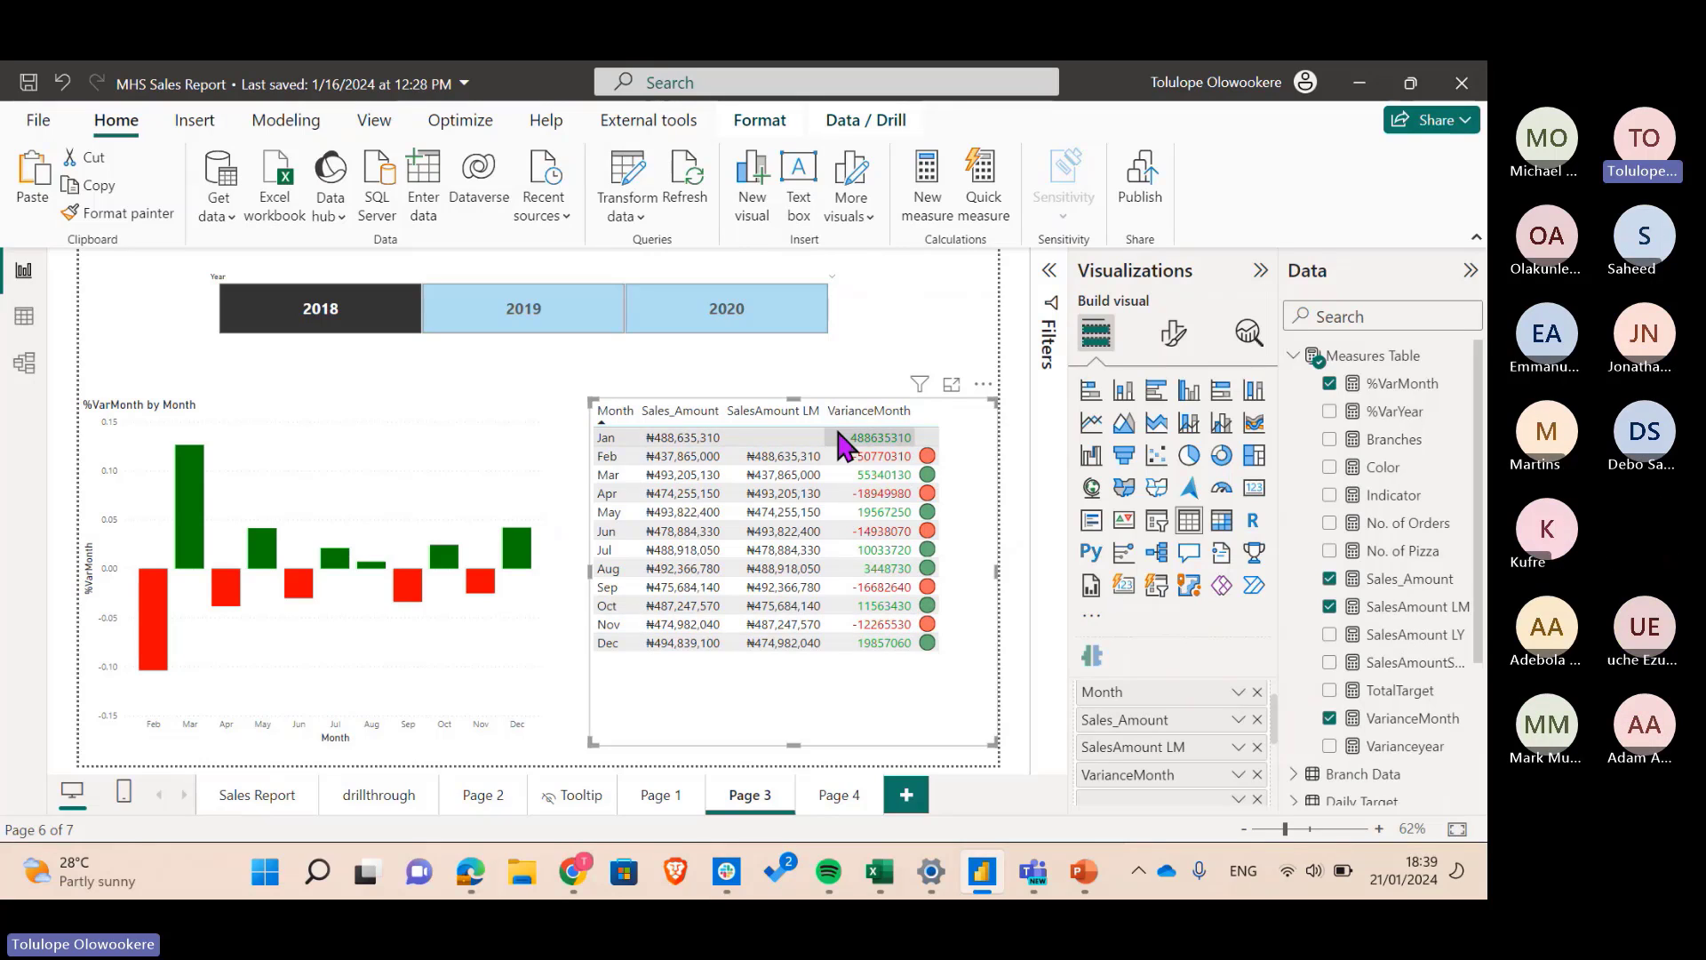
click(896, 314)
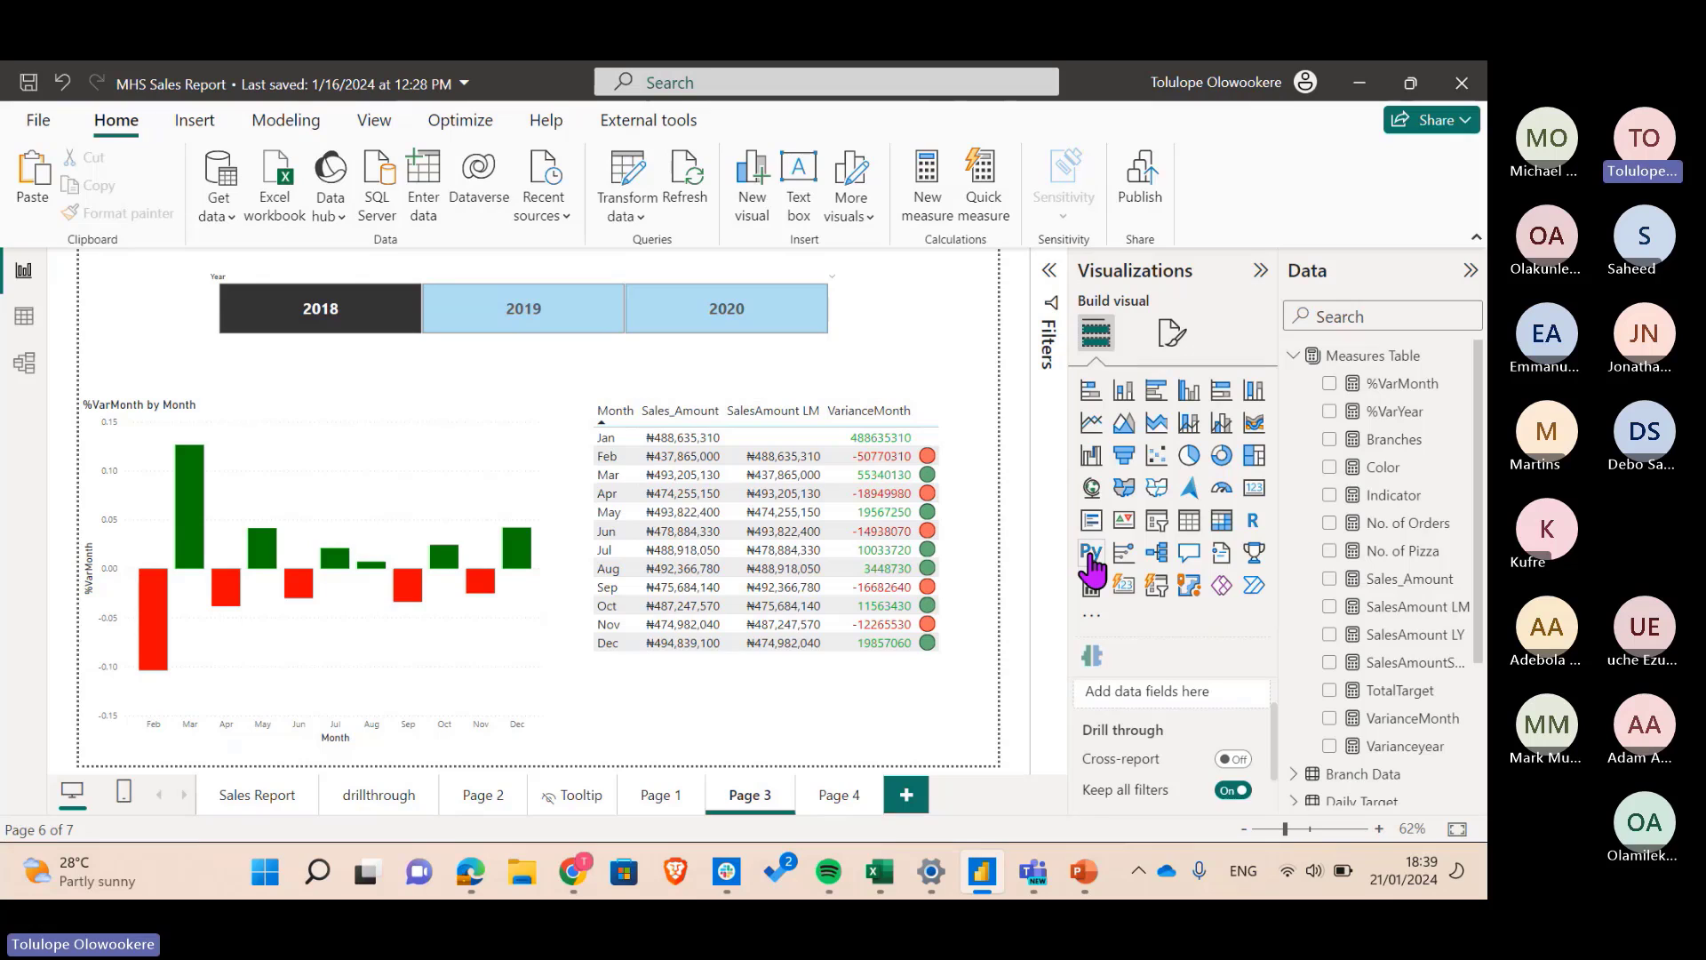
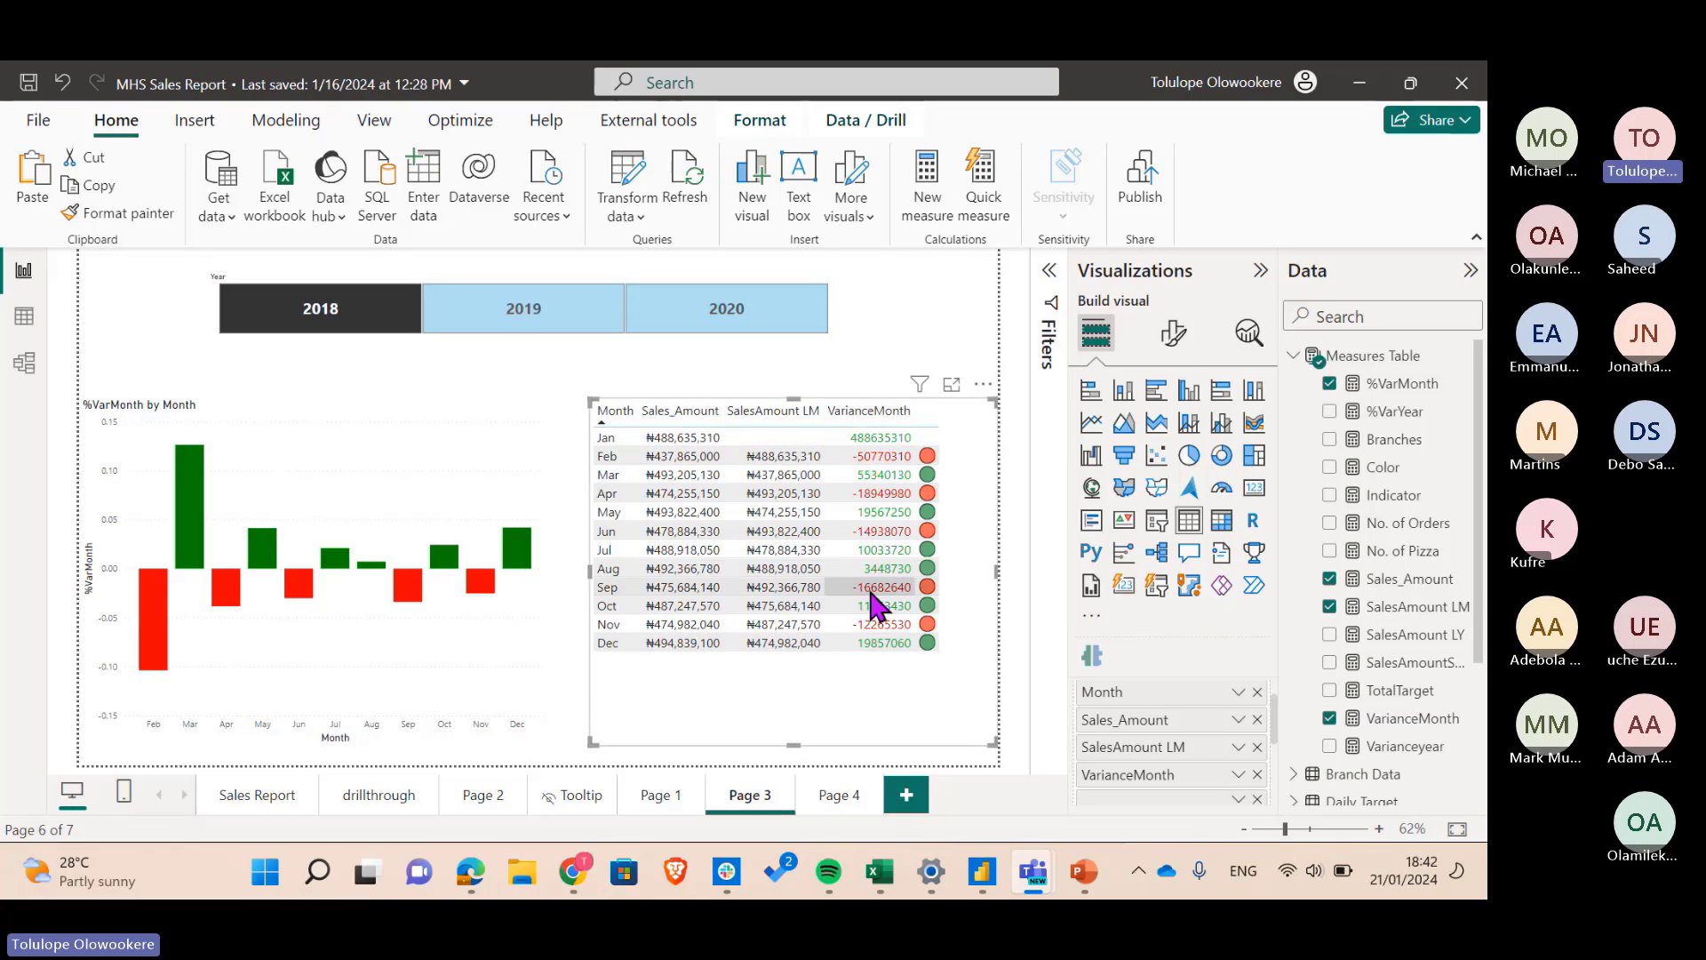
- Bring up the Conditional formatting submenu for the table's VarianceMonth field
click(1242, 775)
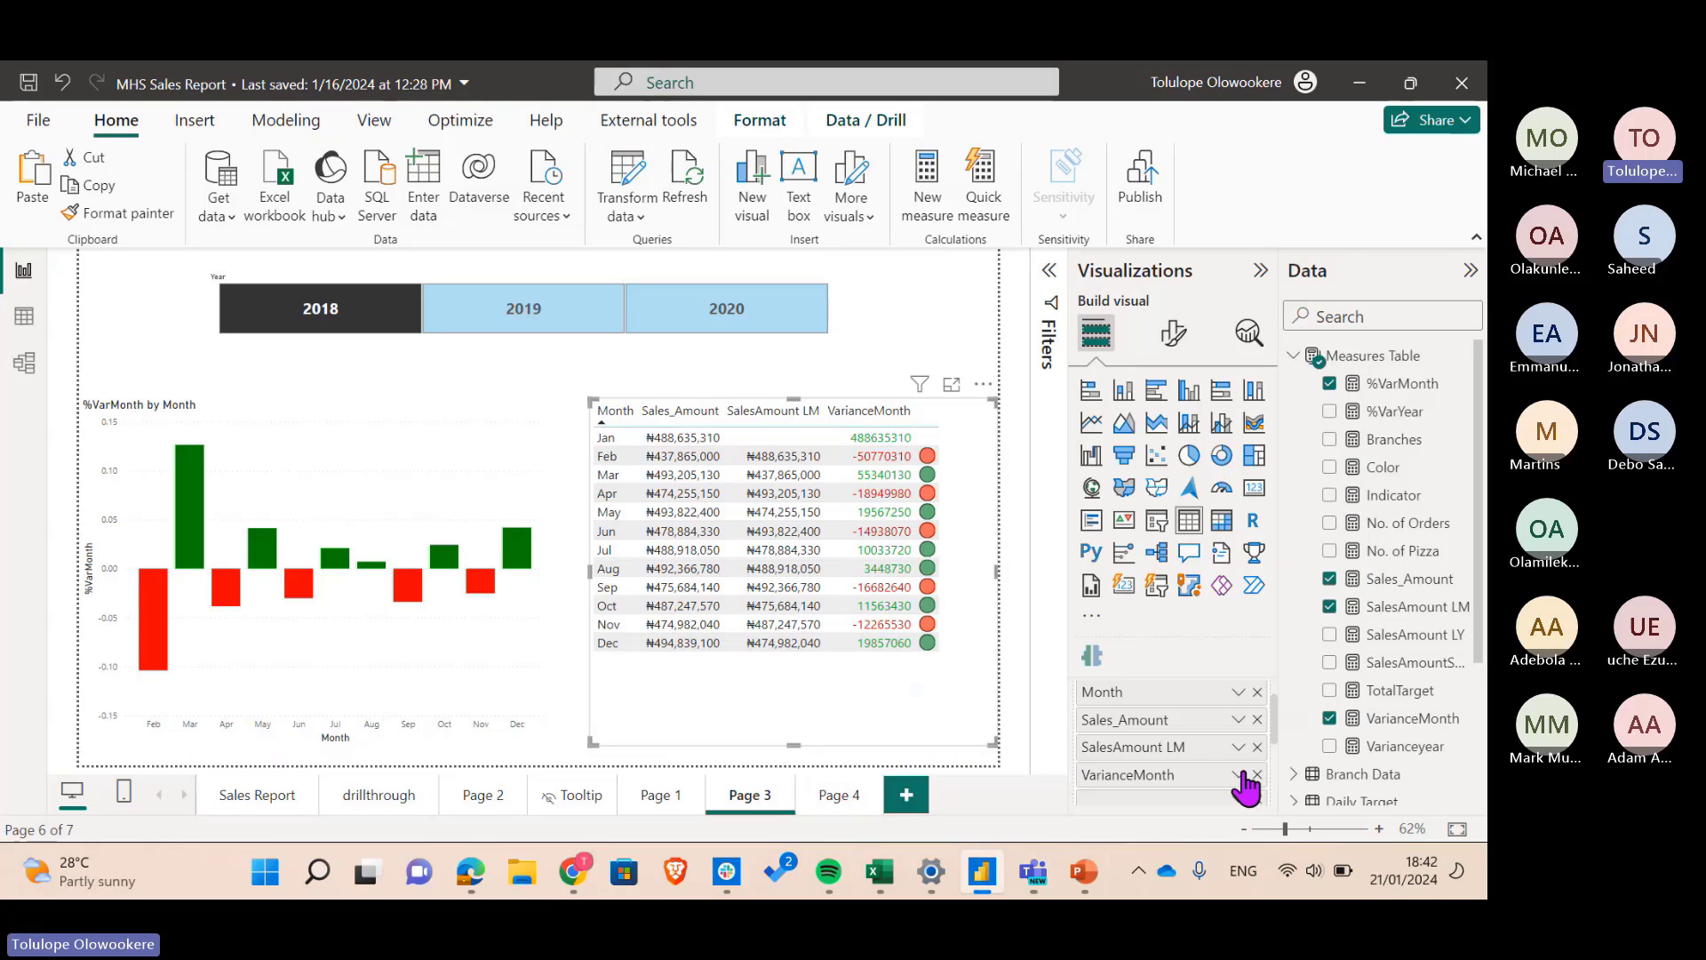
click(1242, 775)
mouse_move(1324, 691)
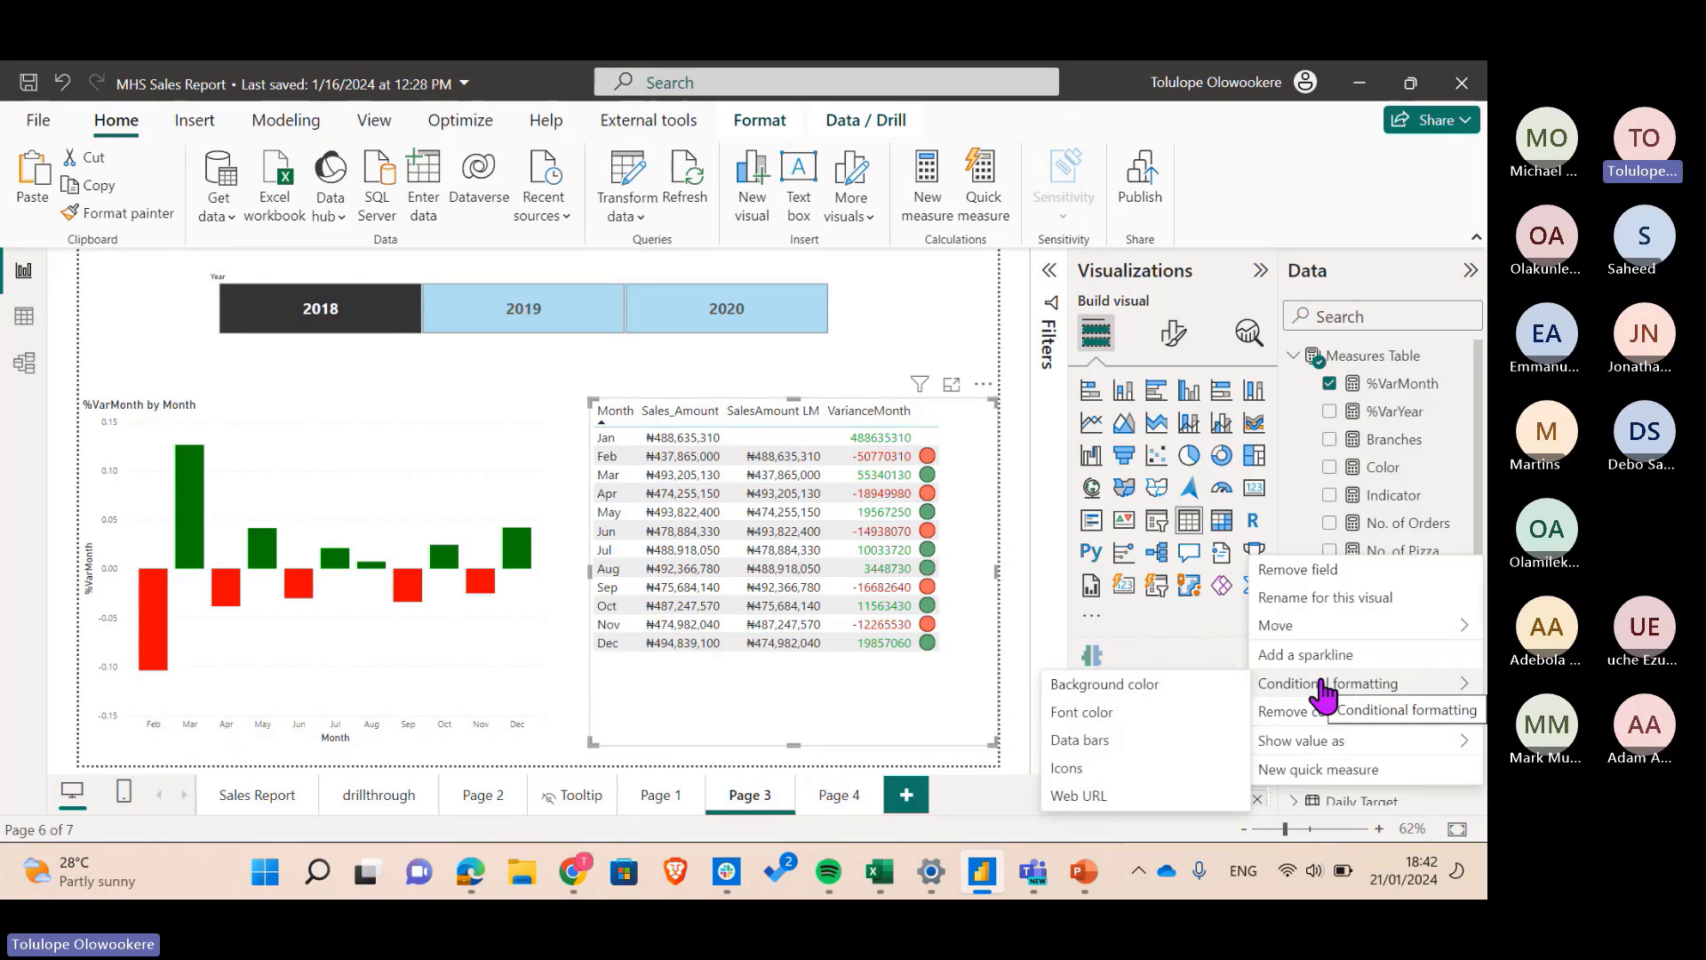
- Set VarianceMonth background colour to Field value format based on Measures Table > Indicator
click(1100, 697)
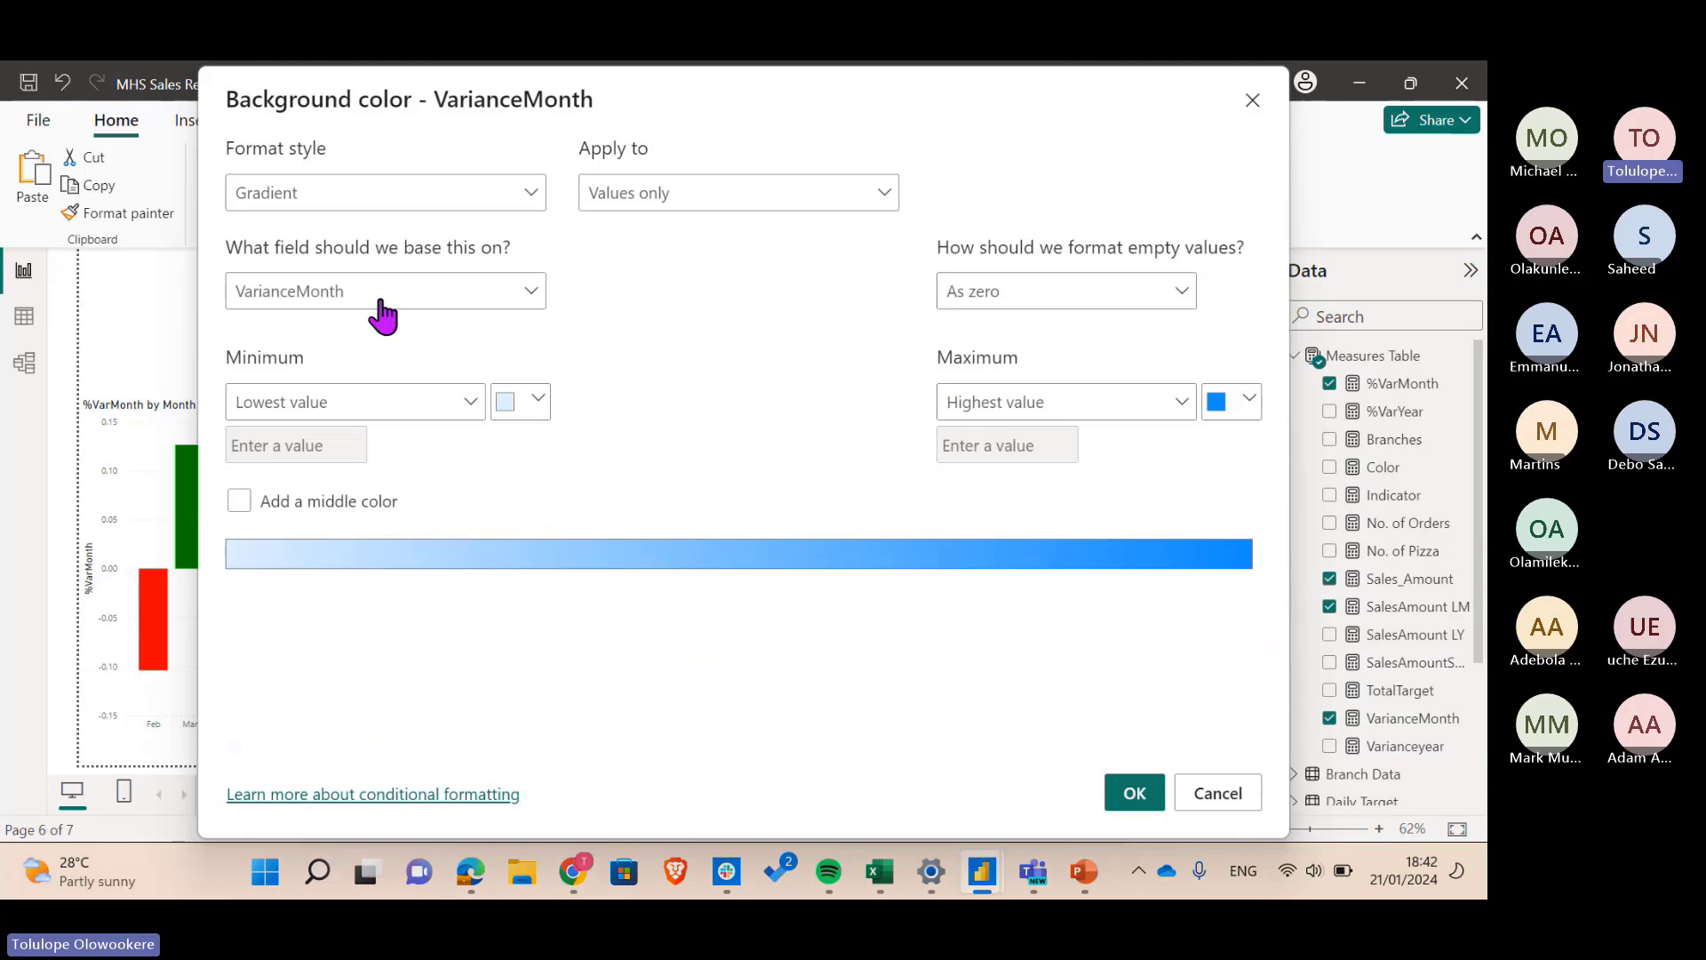
click(423, 193)
click(421, 195)
click(459, 200)
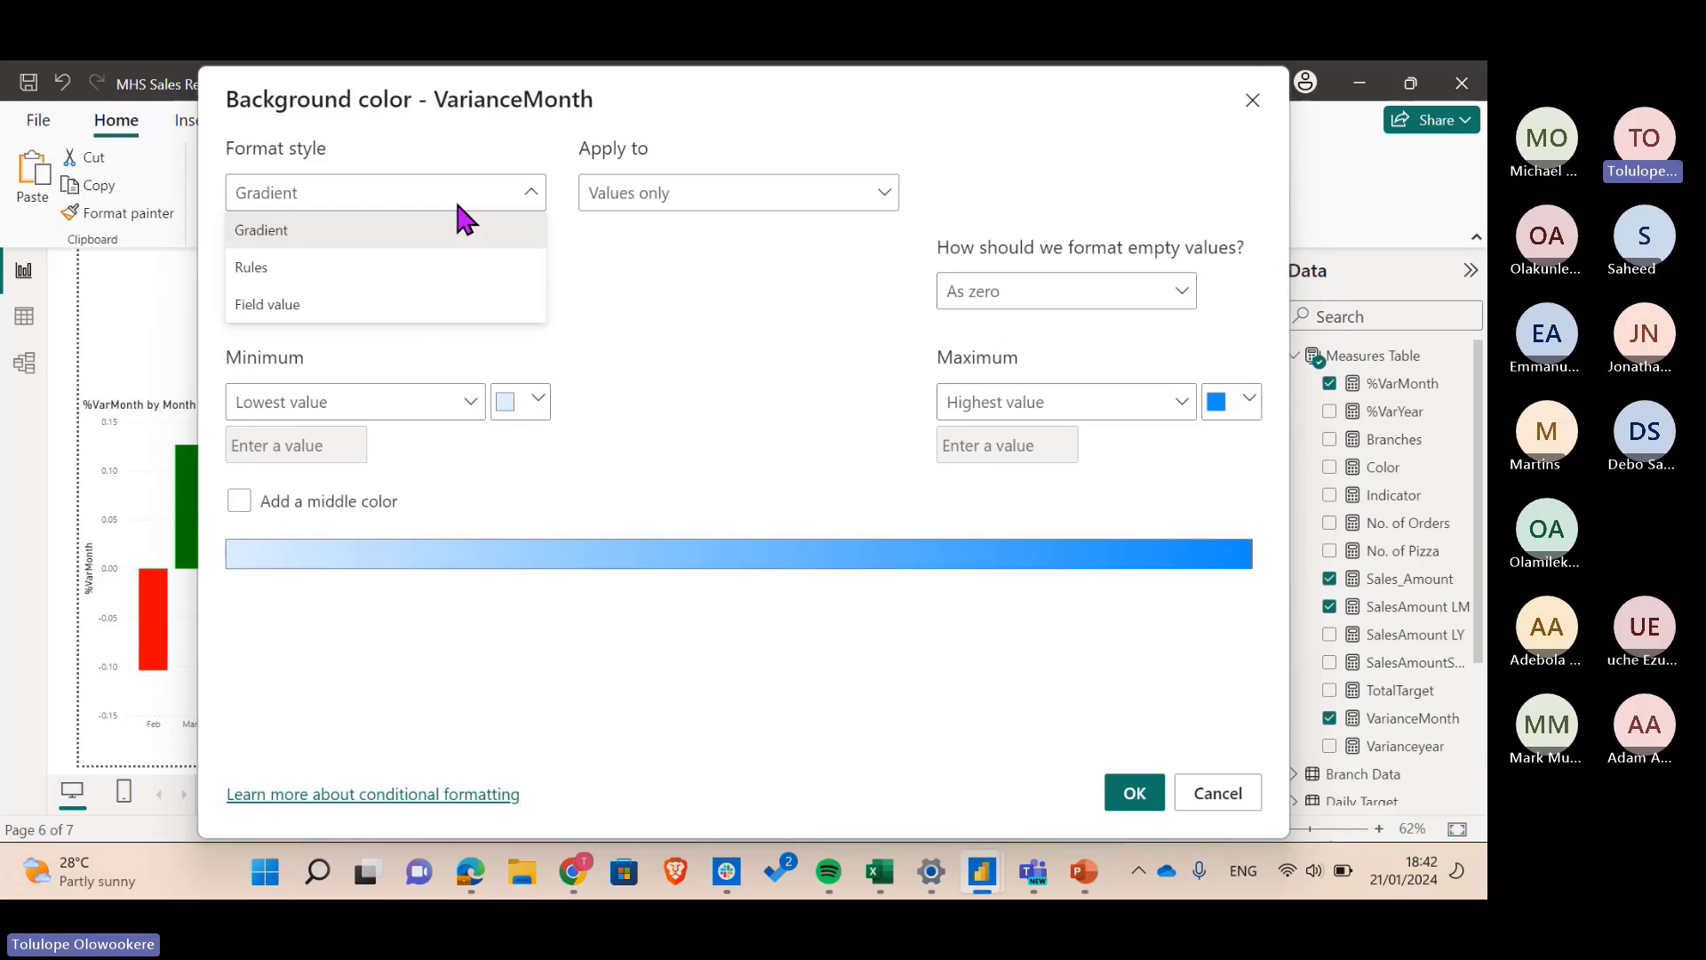
click(406, 307)
click(448, 291)
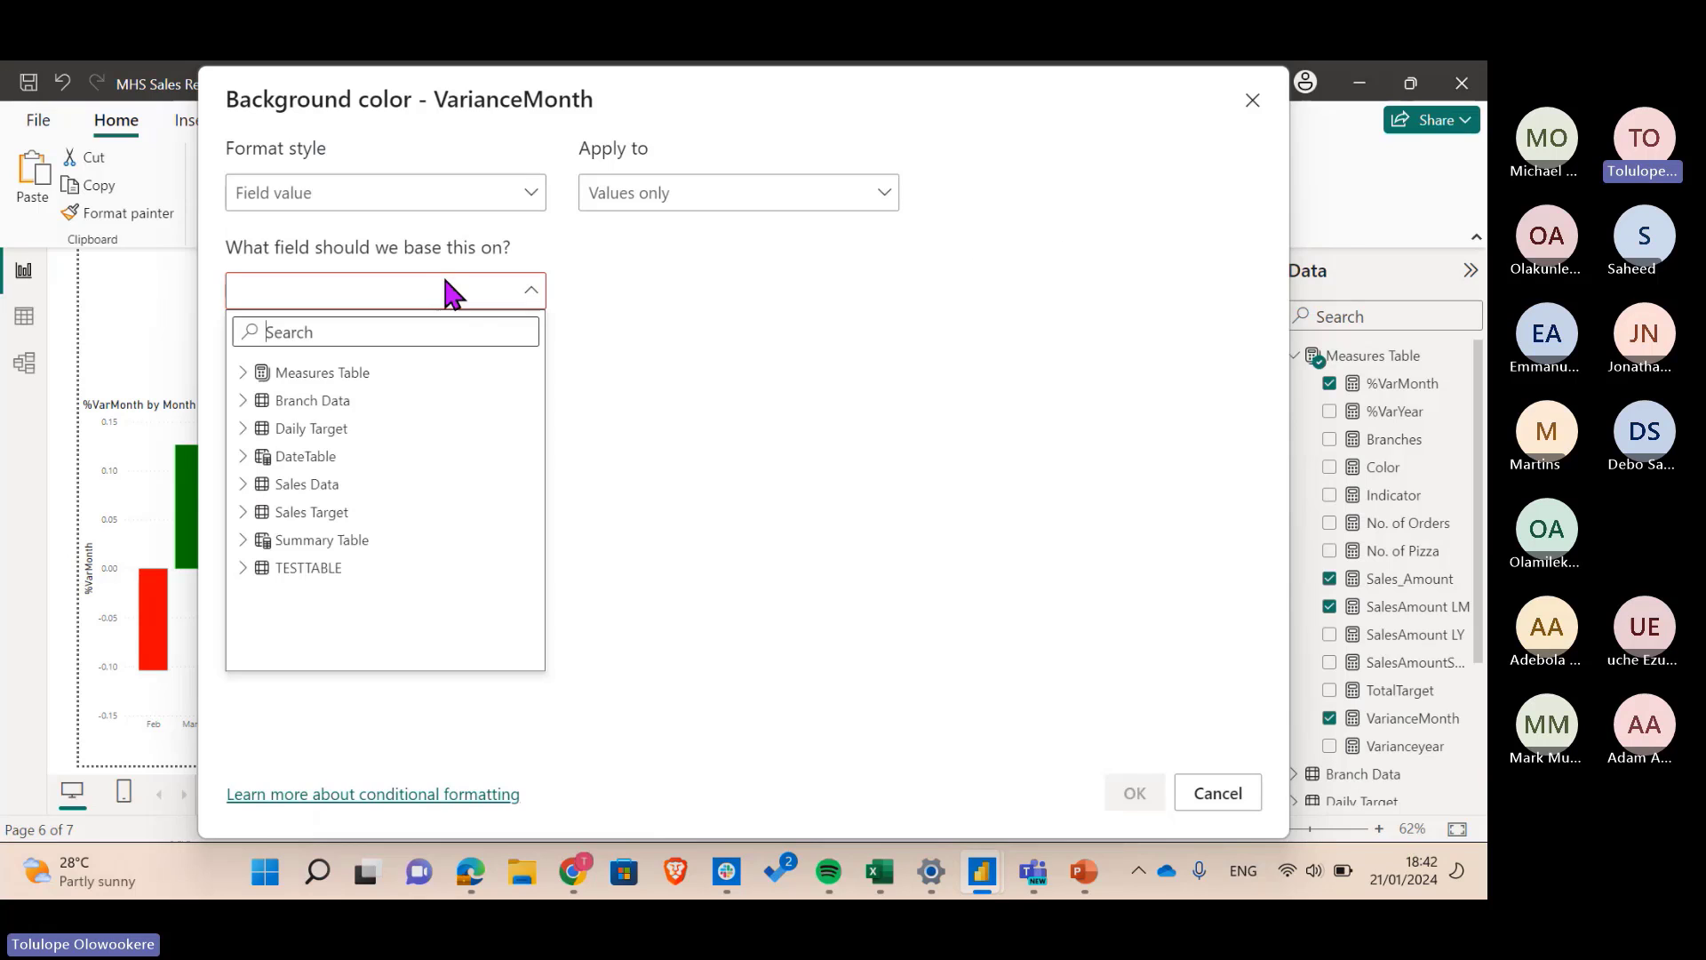
click(248, 374)
click(378, 518)
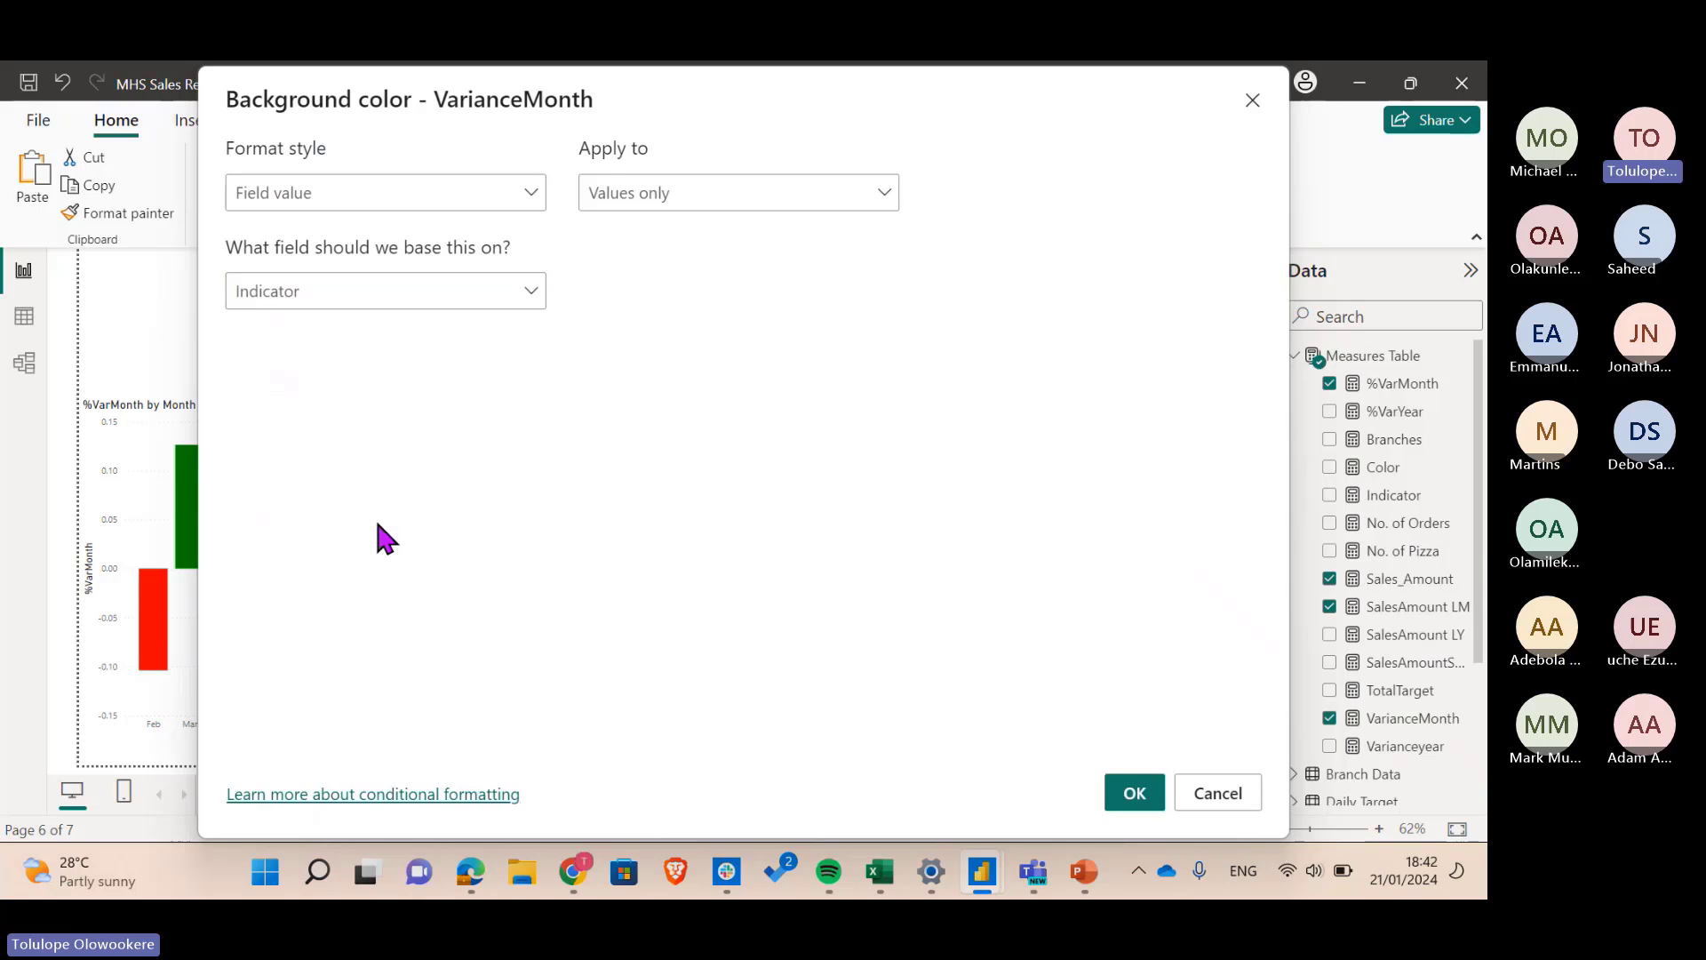
- Apply the Indicator-based red/green VarianceMonth backgrounds and deselect the table visual
click(1149, 816)
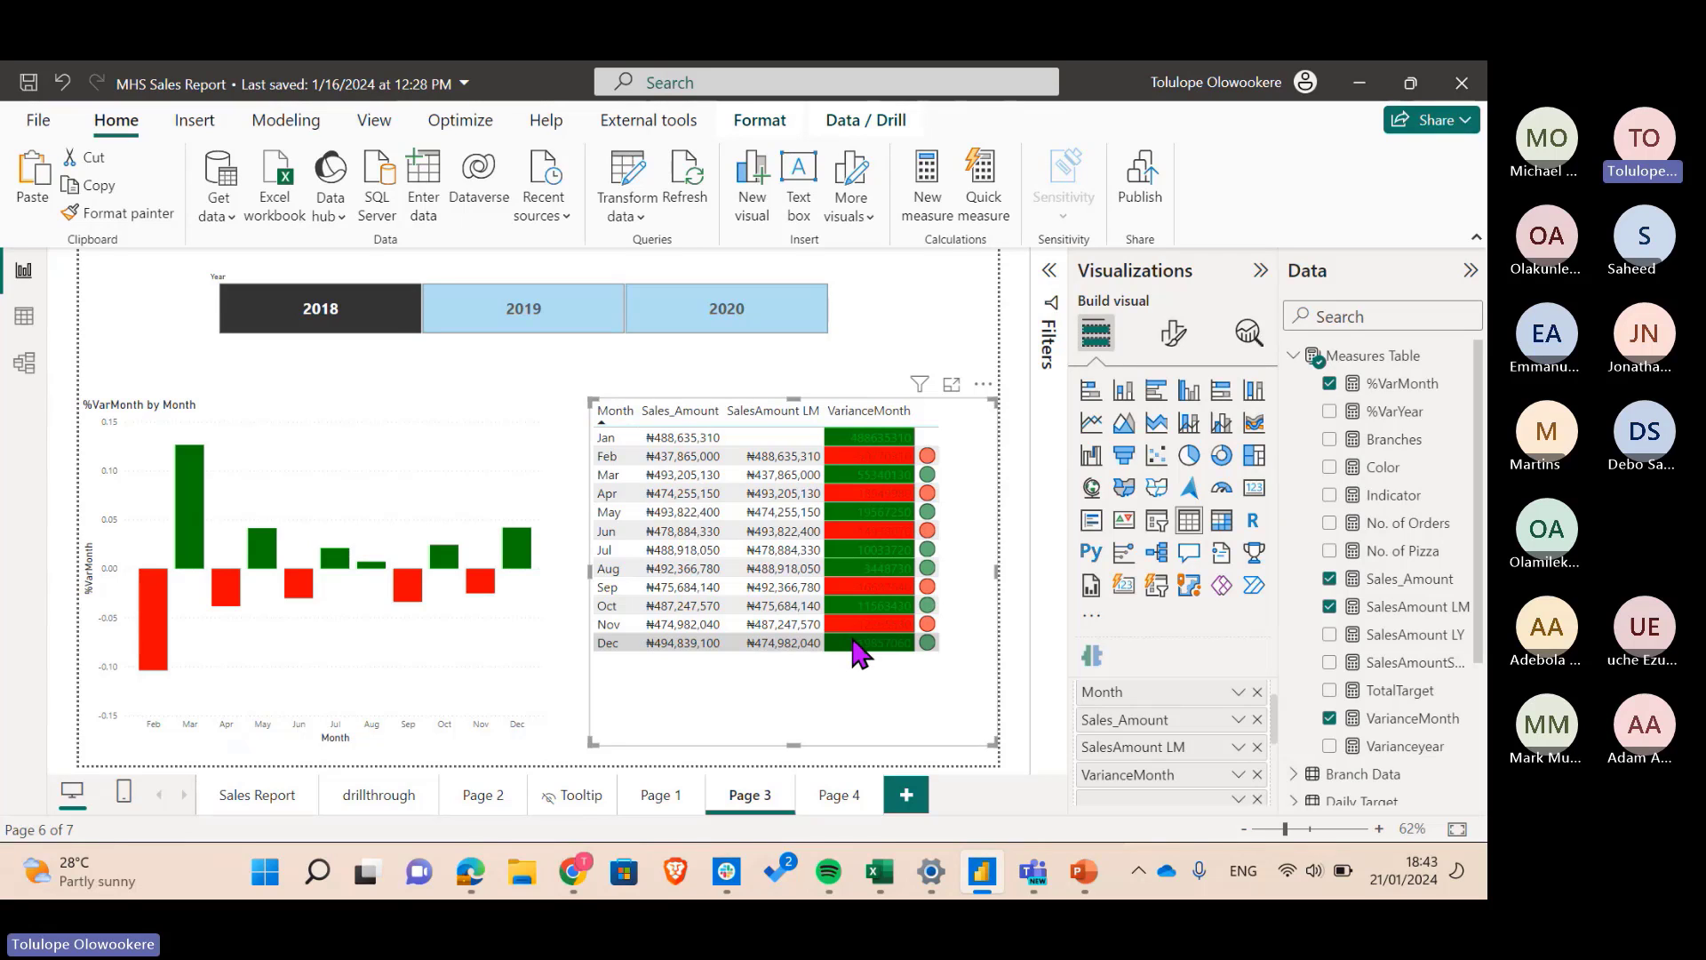
click(887, 413)
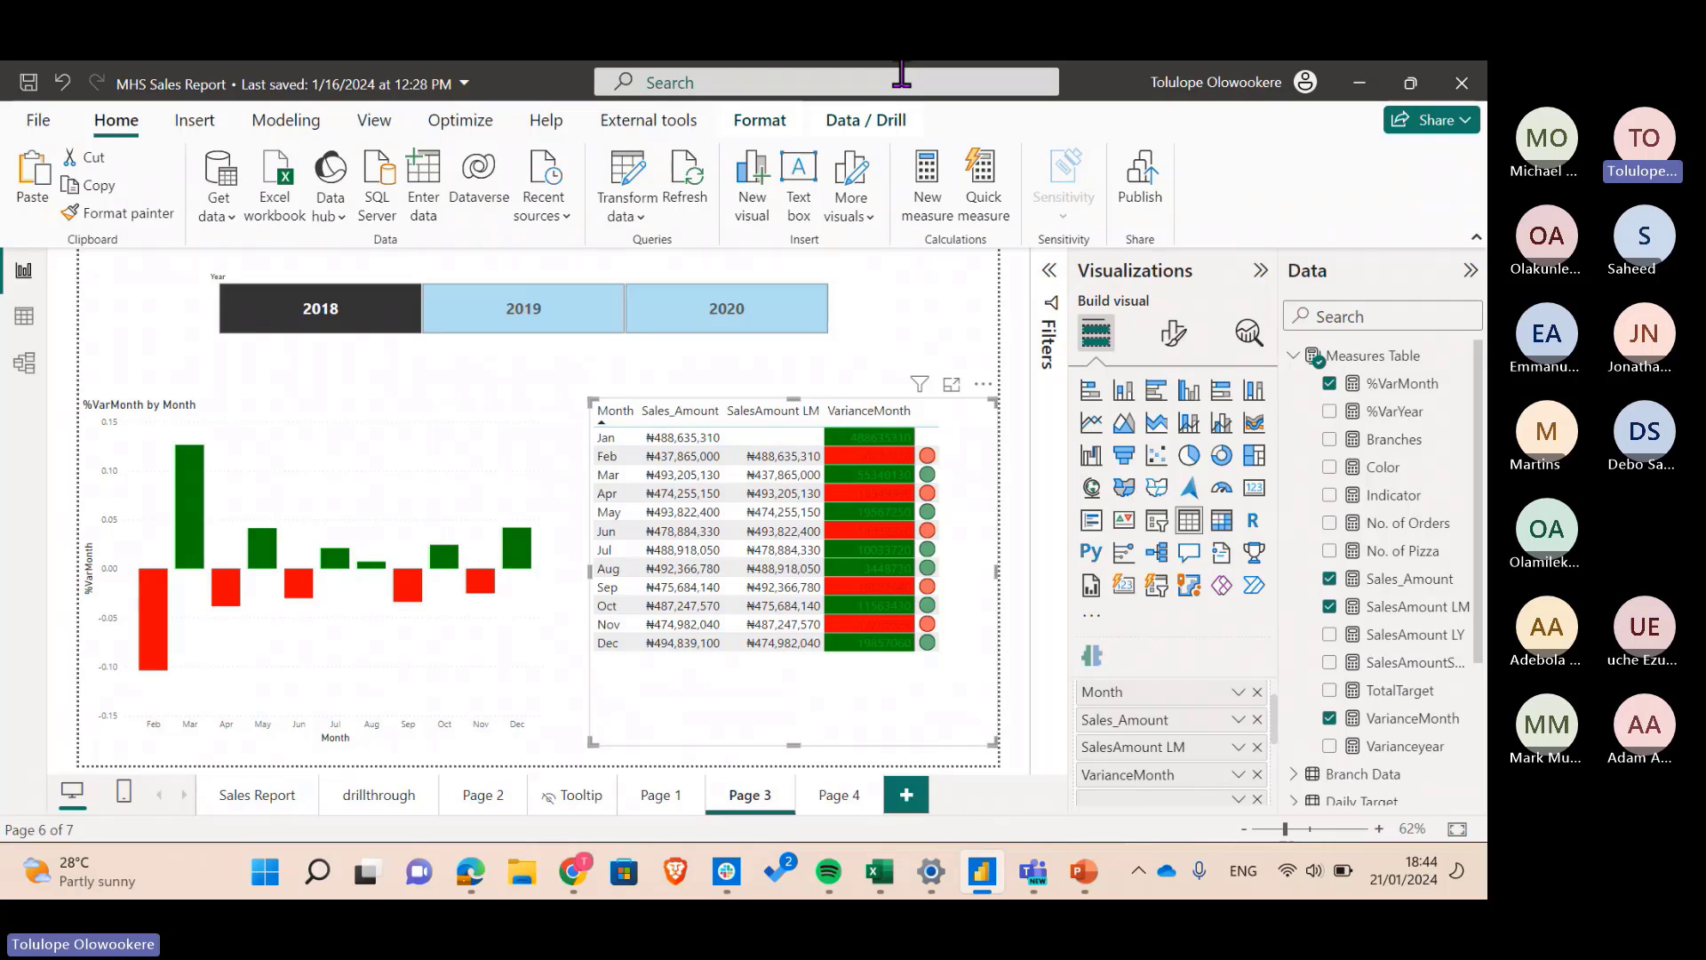
click(910, 303)
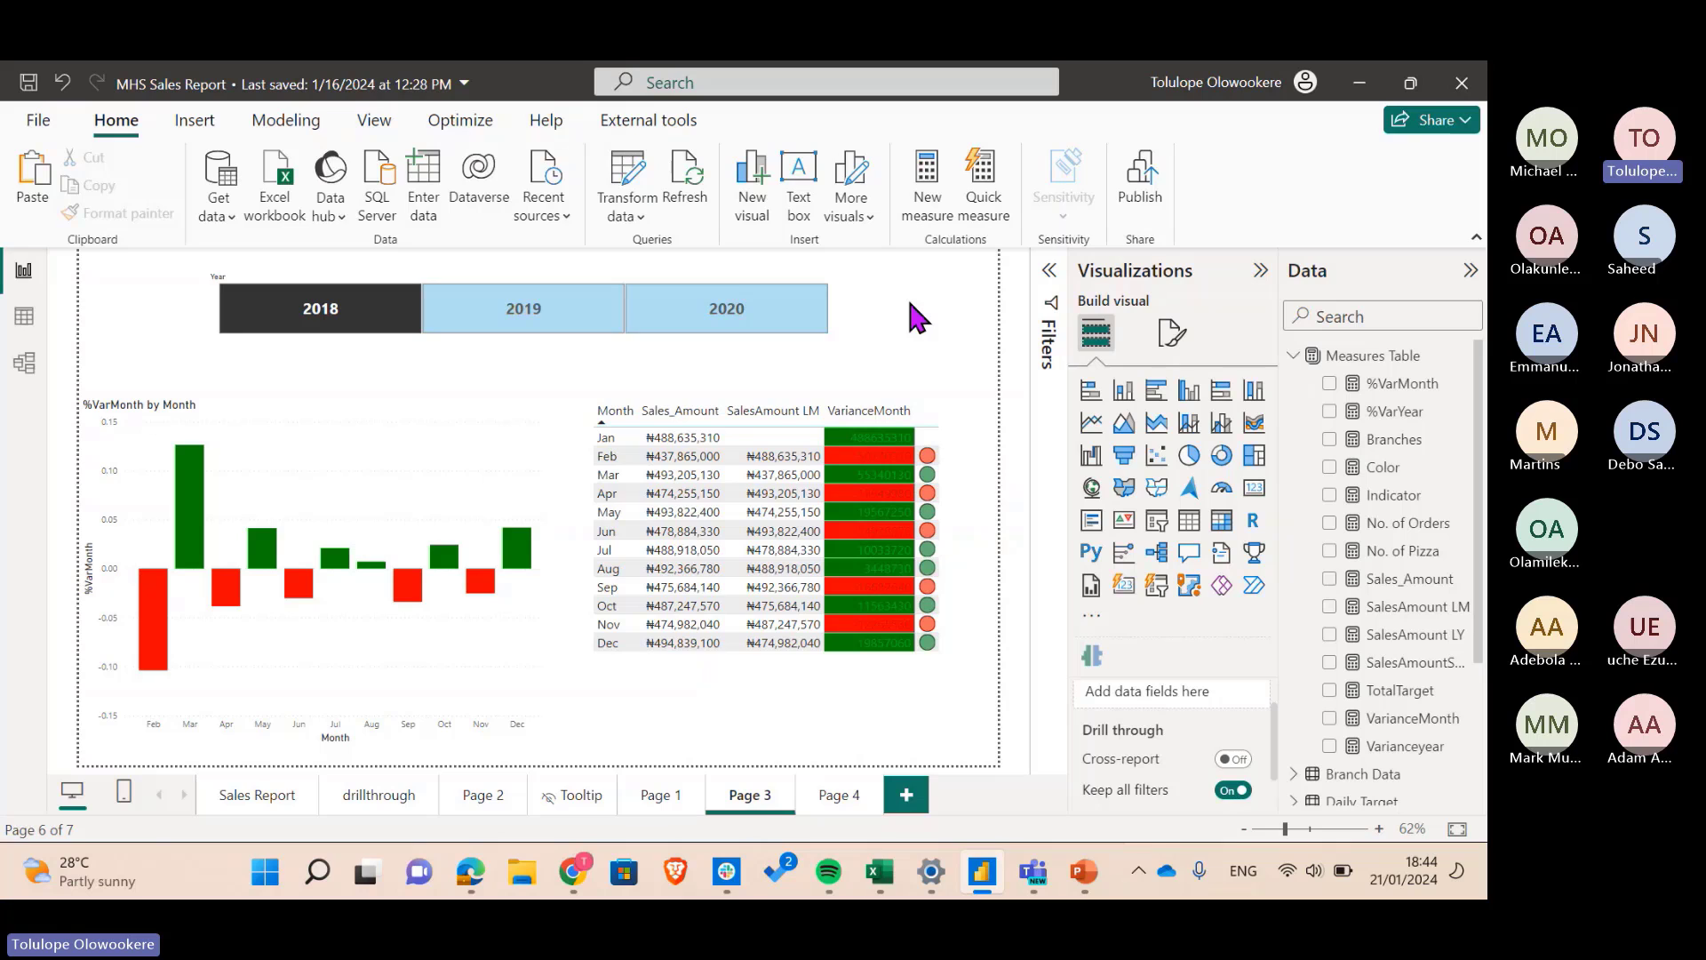
click(1315, 495)
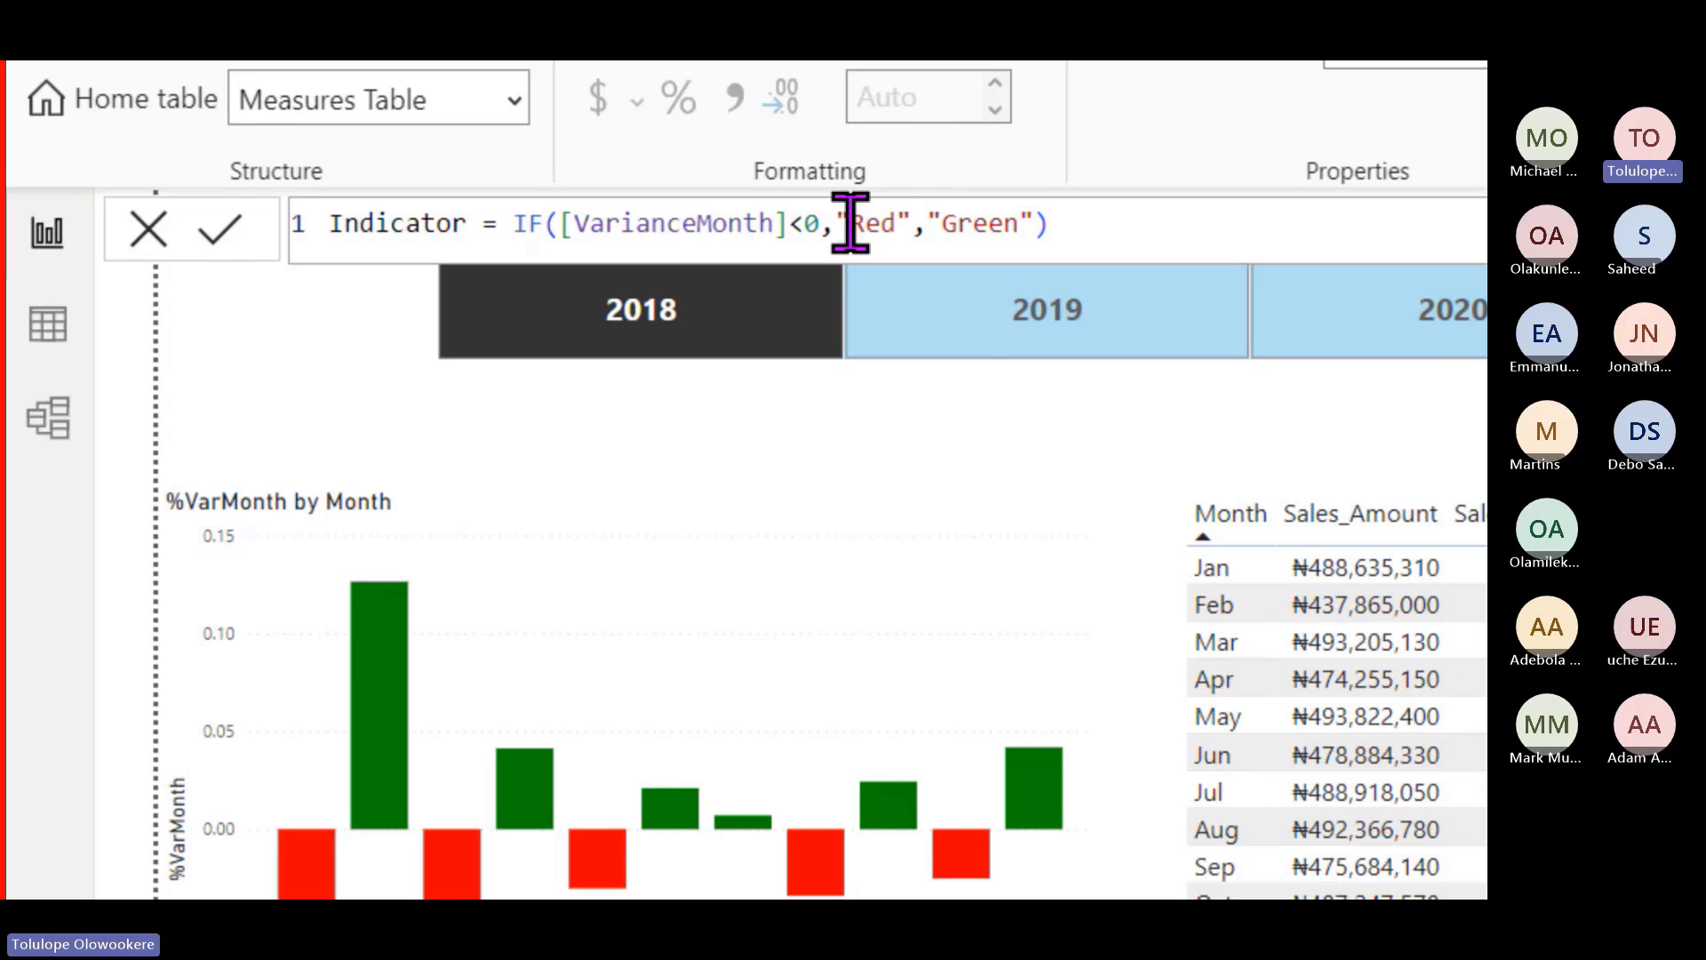
double_click(859, 223)
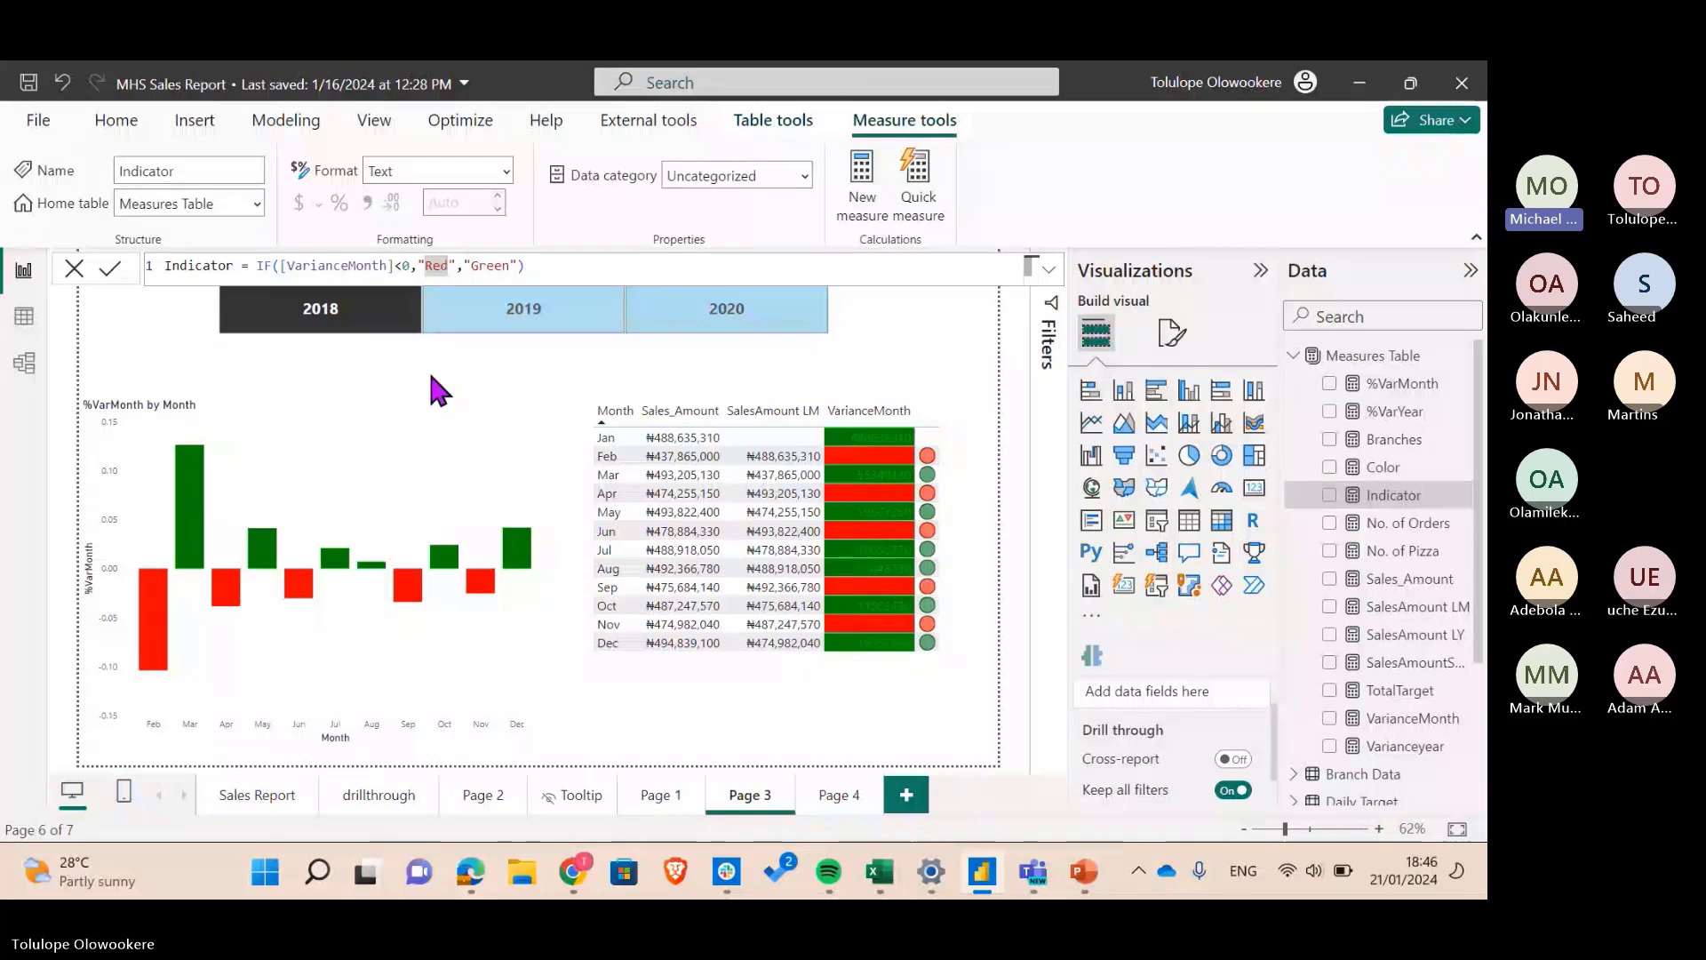
click(75, 268)
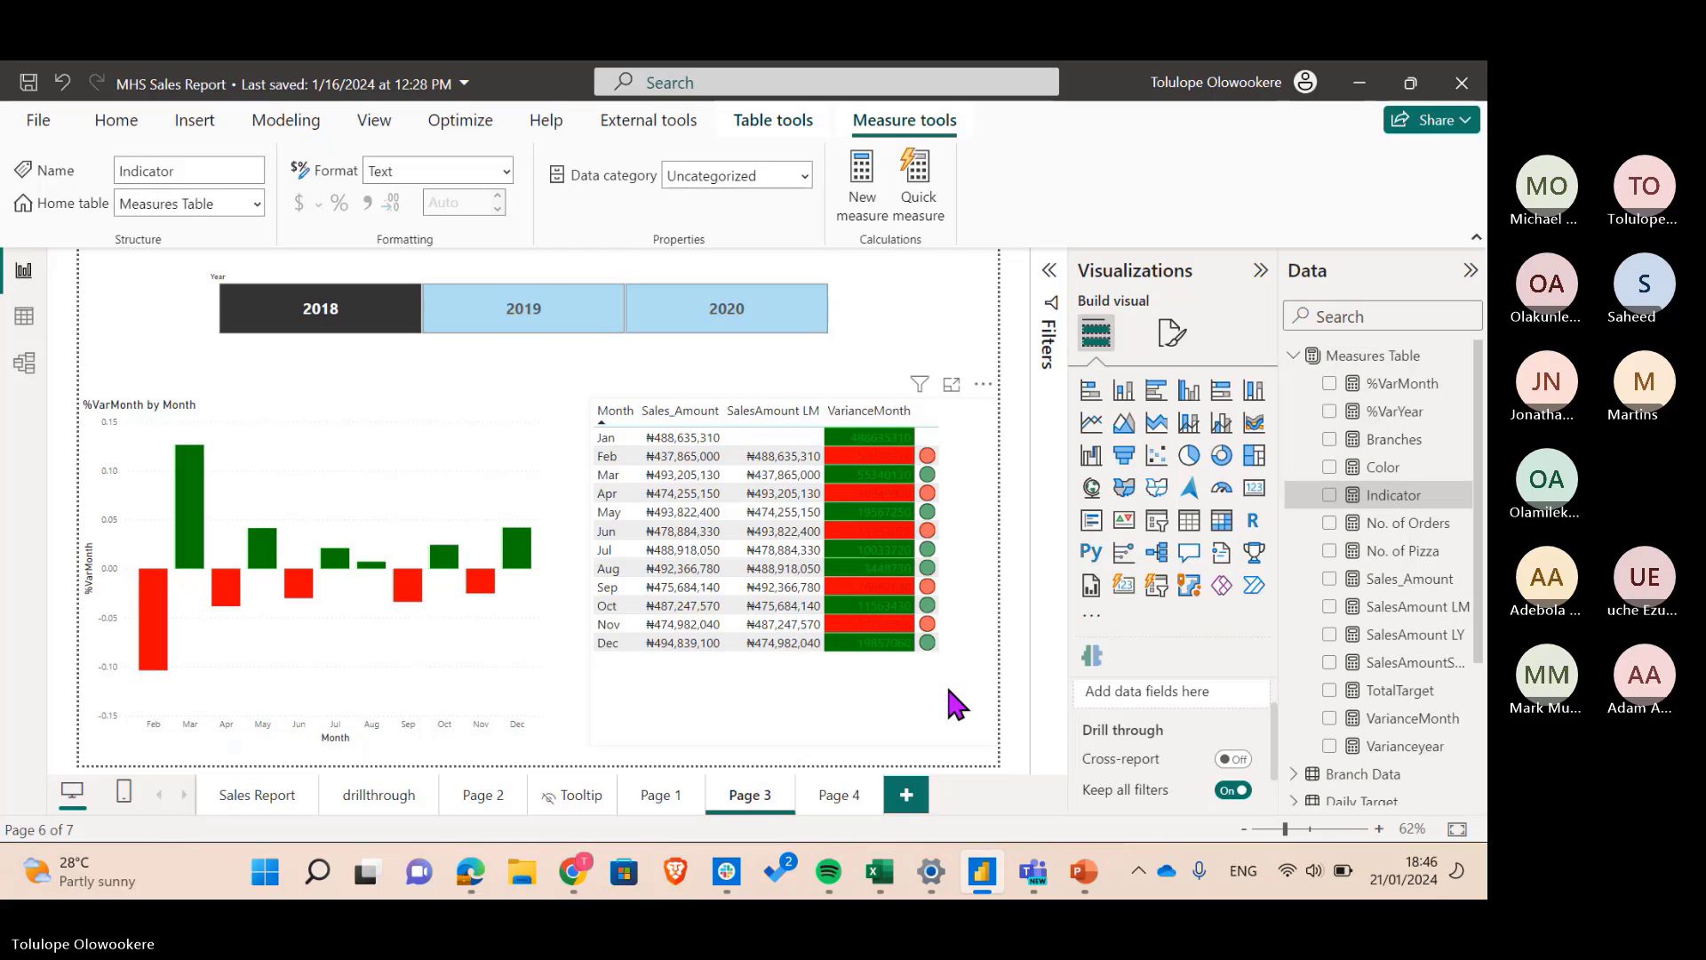
mouse_move(716, 879)
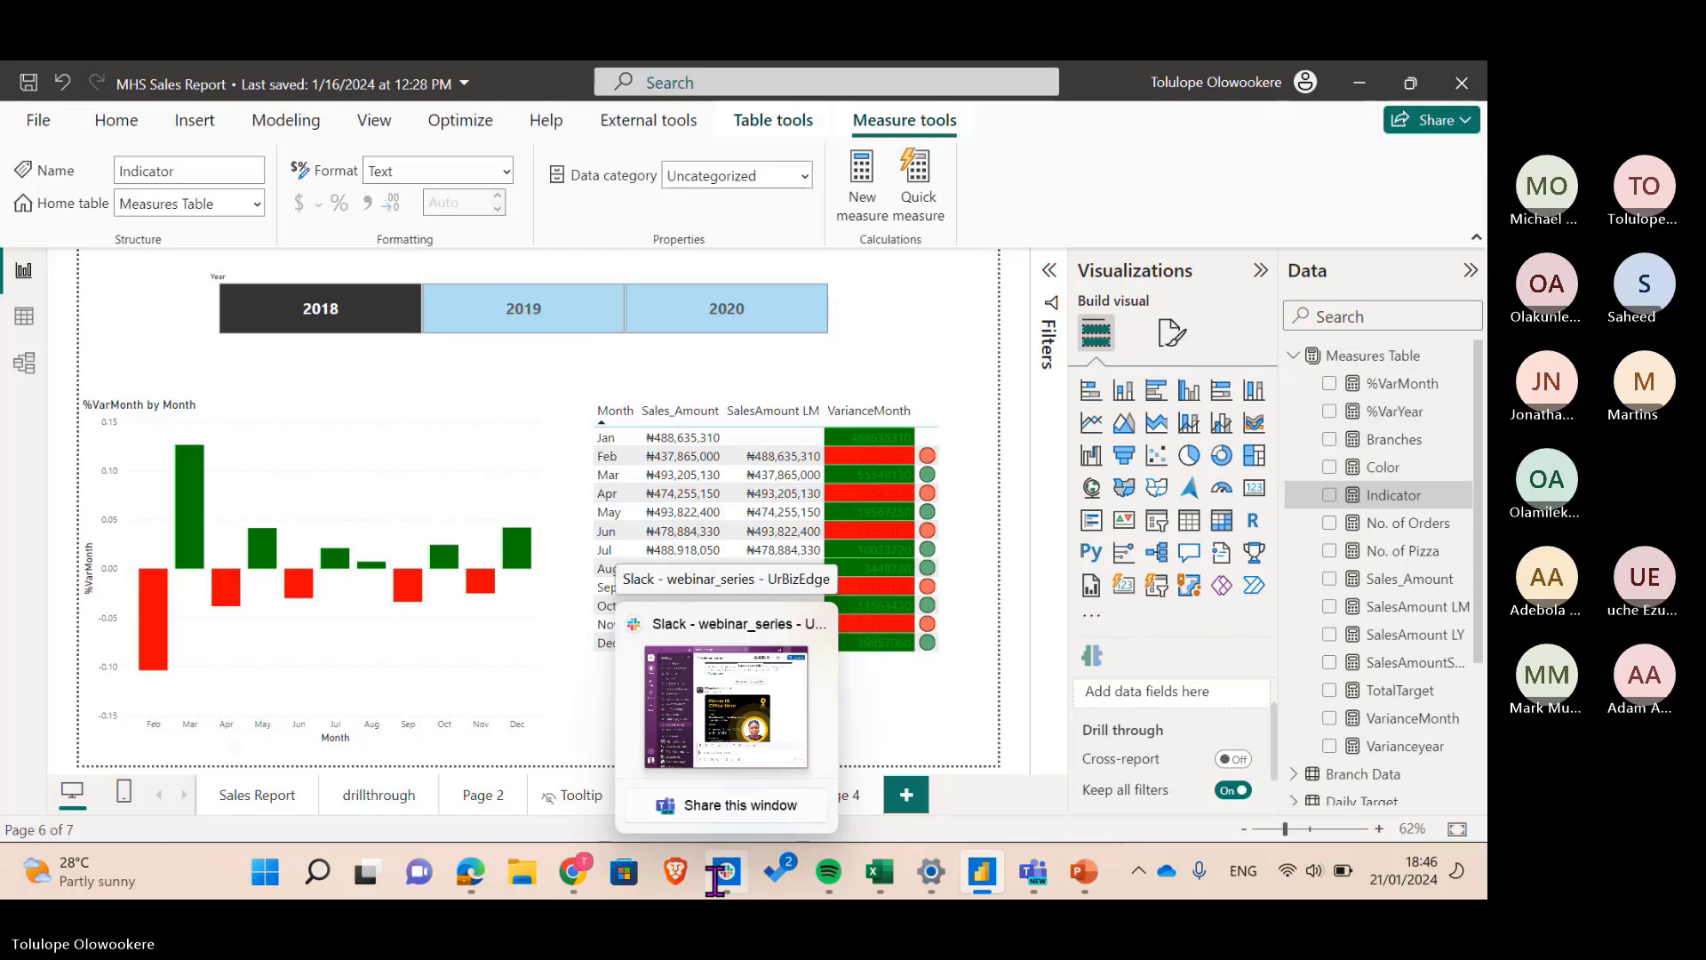